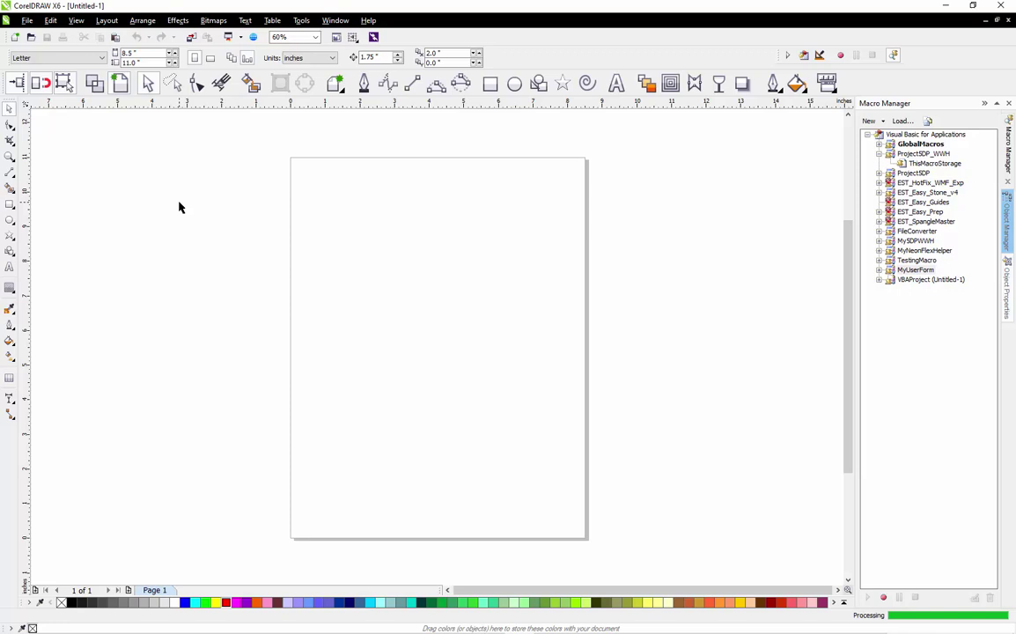
Import the neon Converse shoe JPG from the Desktop and place it overlapping the page's lower right area
left_click(27, 20)
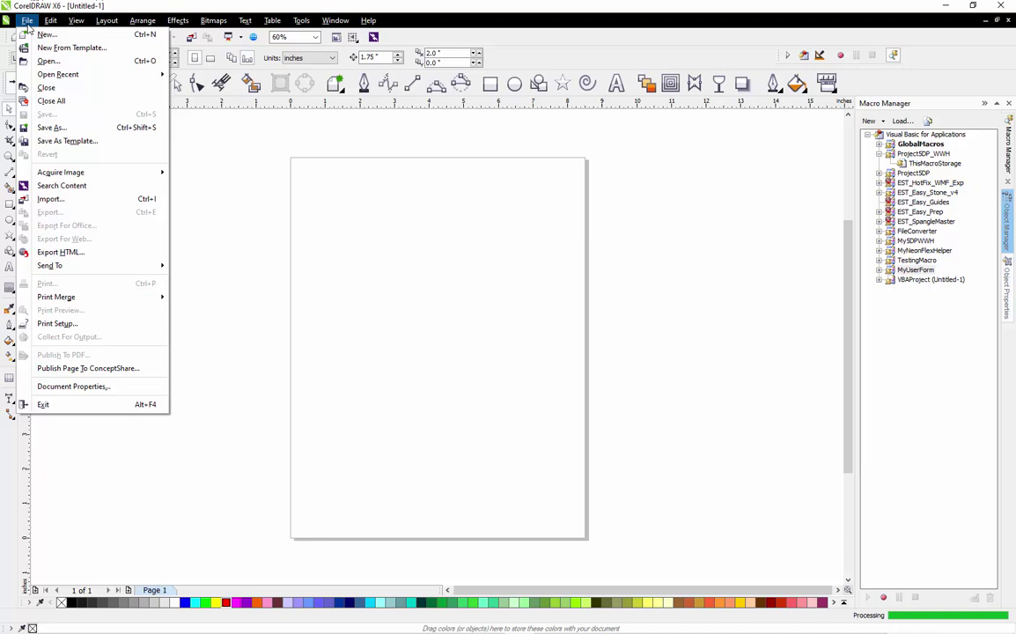
left_click(63, 201)
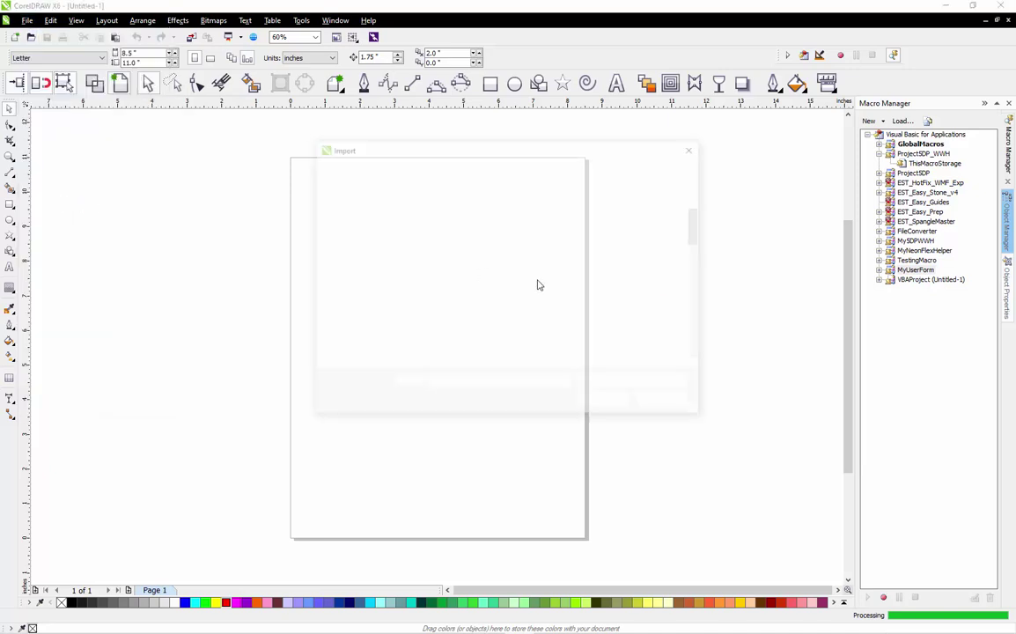
scroll(547, 290, "down", 1)
scroll(547, 290, "down", 5)
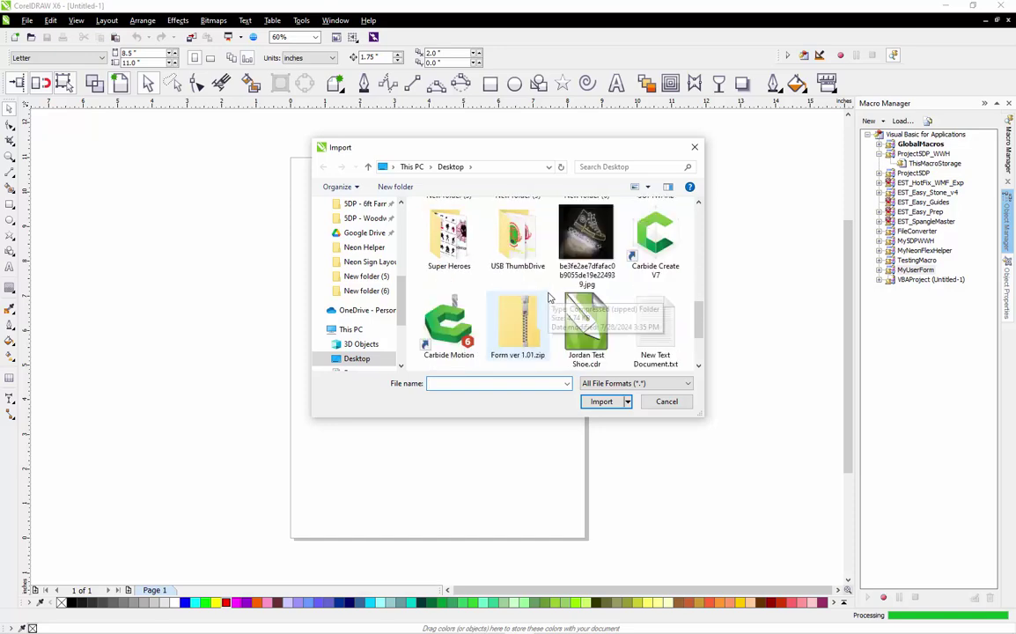
double_click(586, 242)
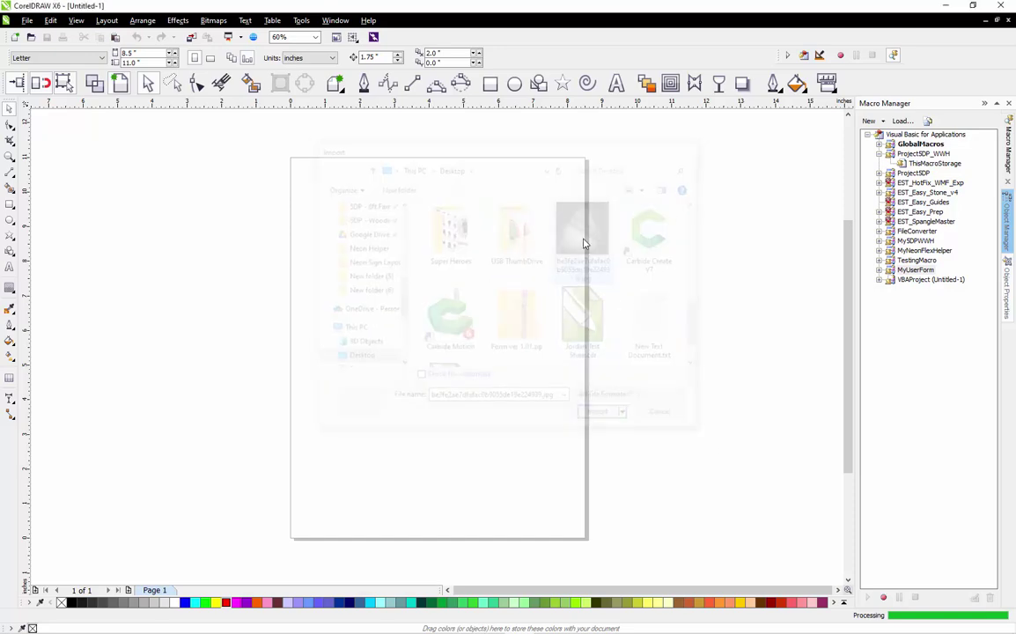
left_click(477, 266)
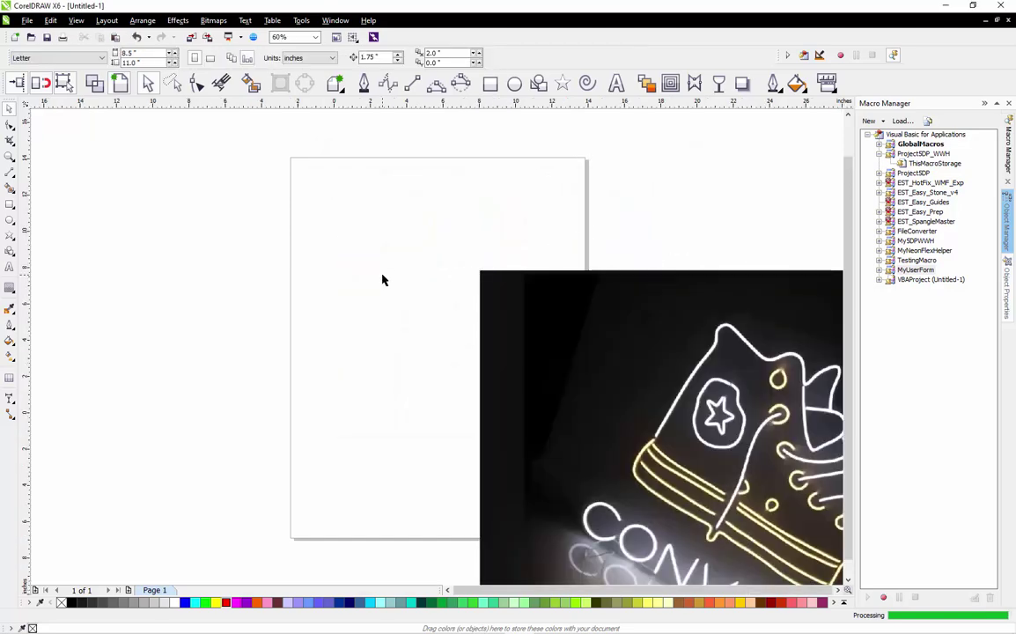
scroll(383, 281, "down", 2)
scroll(645, 407, "up", 2)
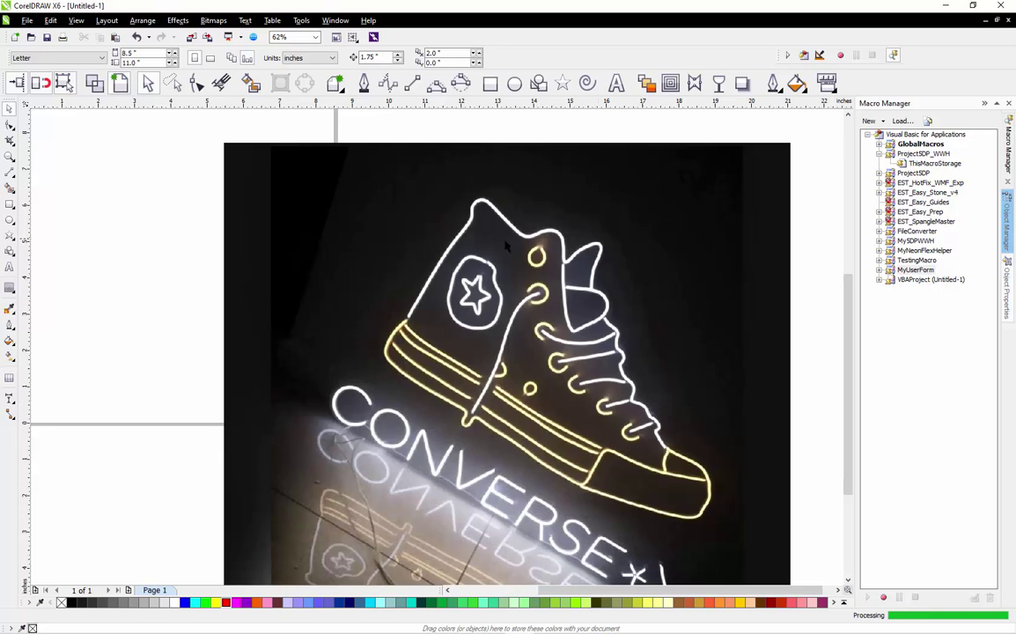
Rotate the imported shoe image counterclockwise by about 23.6 degrees and add a horizontal guideline below the CONVERSE lettering
scroll(462, 260, "down", 2)
left_click(486, 313)
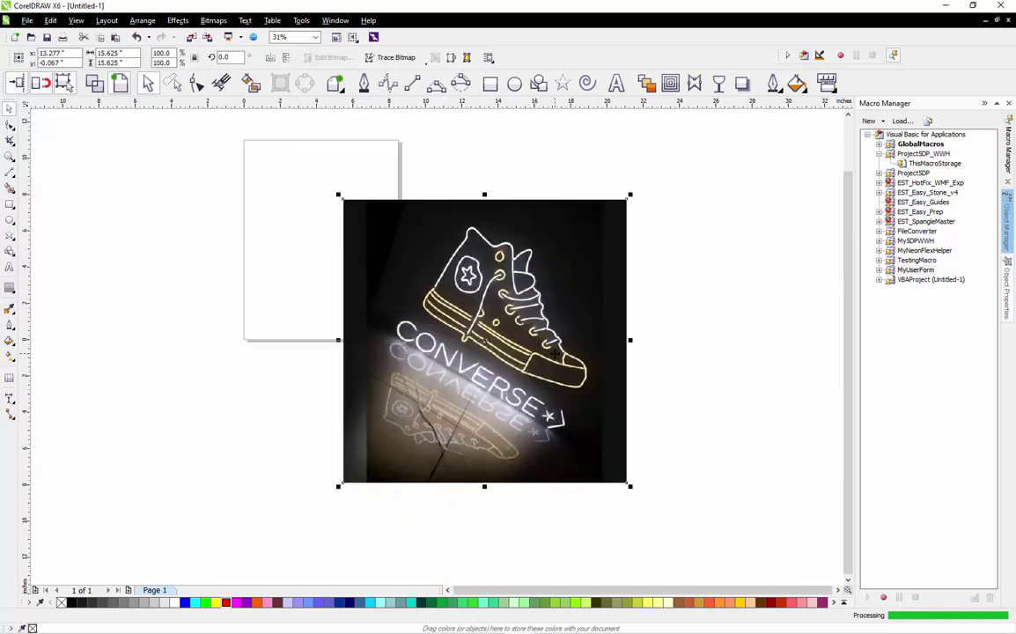
left_click_drag(640, 486, 708, 422)
left_click_drag(627, 106, 667, 453)
left_click(529, 236)
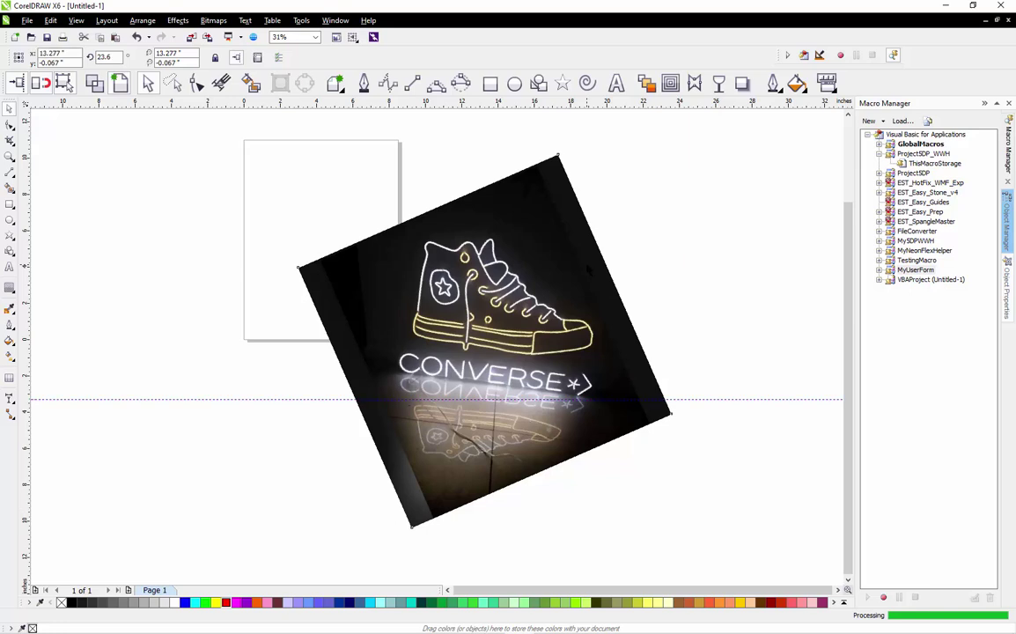
Rotate the shoe image further to about 31.4 degrees, levelling the CONVERSE lettering with the horizontal guideline
left_click(534, 308)
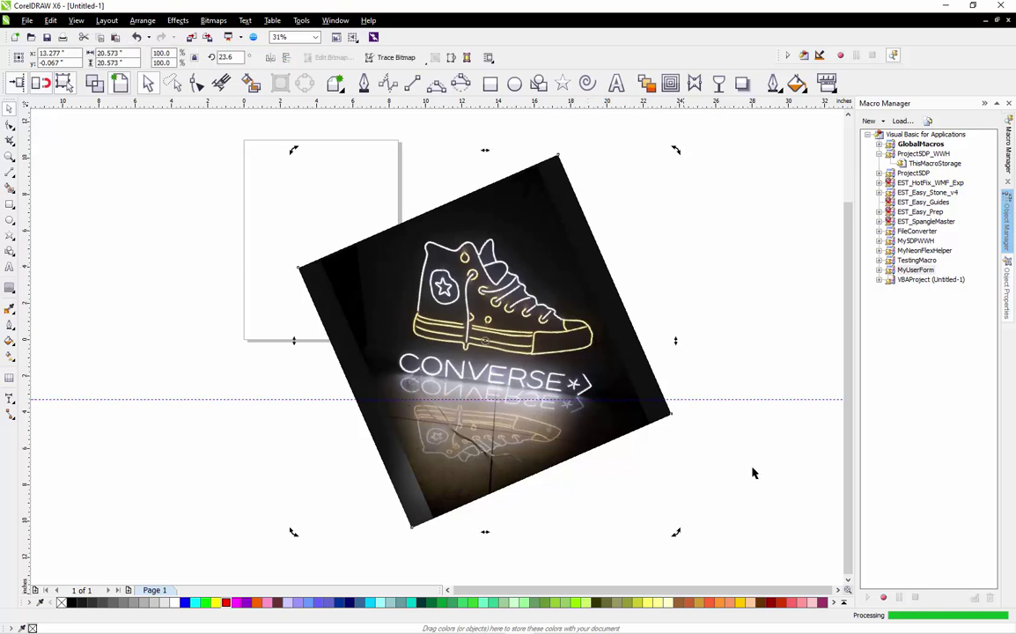
mouse_move(675, 532)
left_mouse_down()
mouse_move(699, 515)
mouse_move(690, 545)
left_mouse_up()
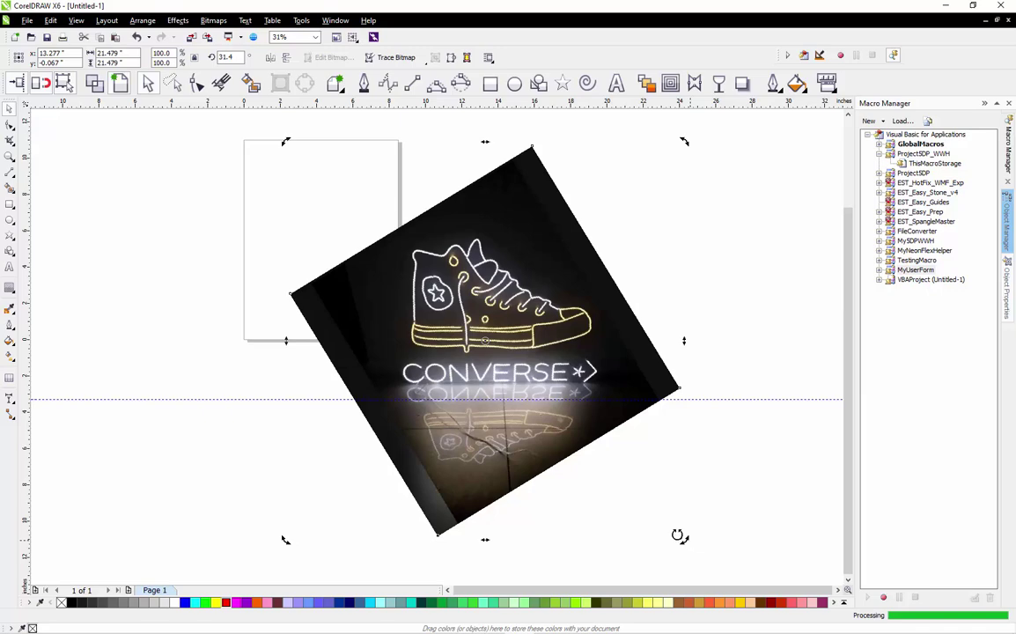
scroll(492, 427, "up", 2)
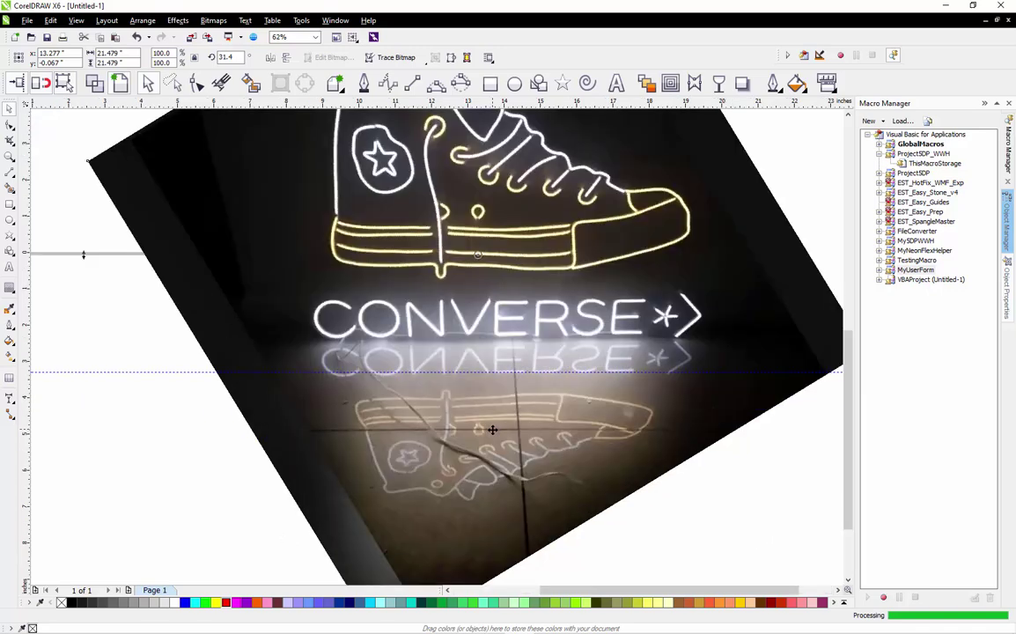
scroll(492, 429, "down", 2)
Move the horizontal guideline up to the base of the CONVERSE lettering, at about -2.411 inches, to check the alignment
mouse_move(730, 402)
left_mouse_down()
mouse_move(723, 376)
mouse_move(728, 385)
left_mouse_up()
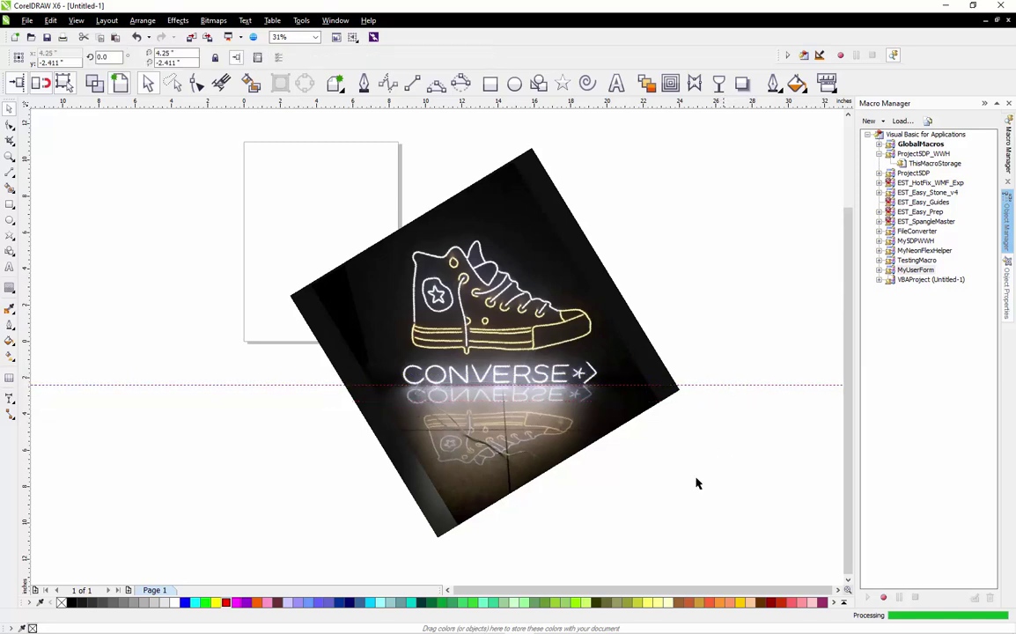
left_click(629, 472)
scroll(578, 390, "up", 2)
scroll(528, 277, "down", 2)
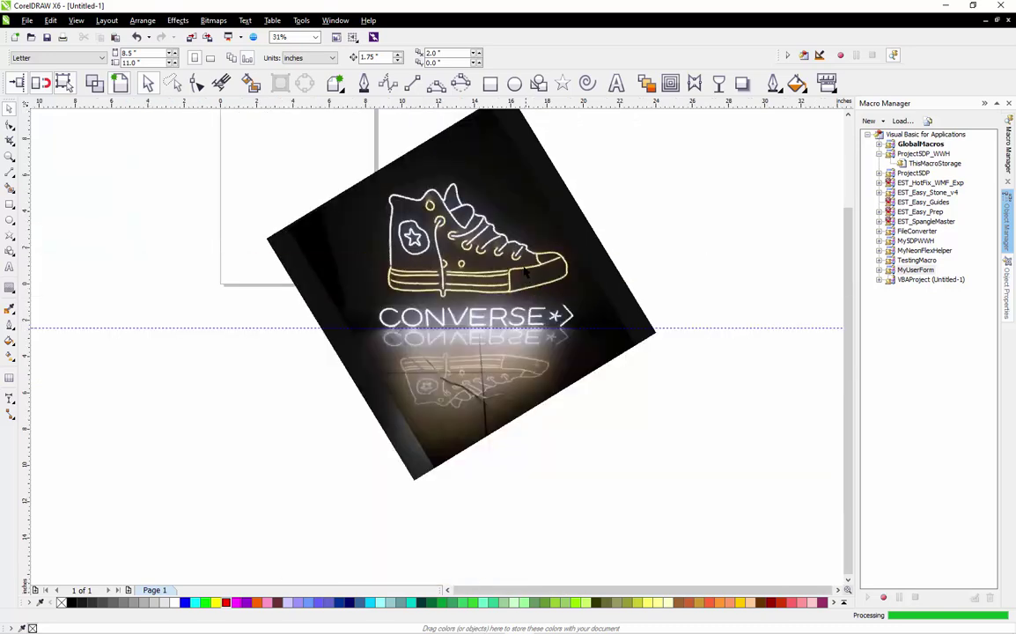
Lock the rotated shoe image in place and test that it cannot be moved
left_click(506, 204)
scroll(397, 400, "down", 2)
scroll(438, 318, "up", 2)
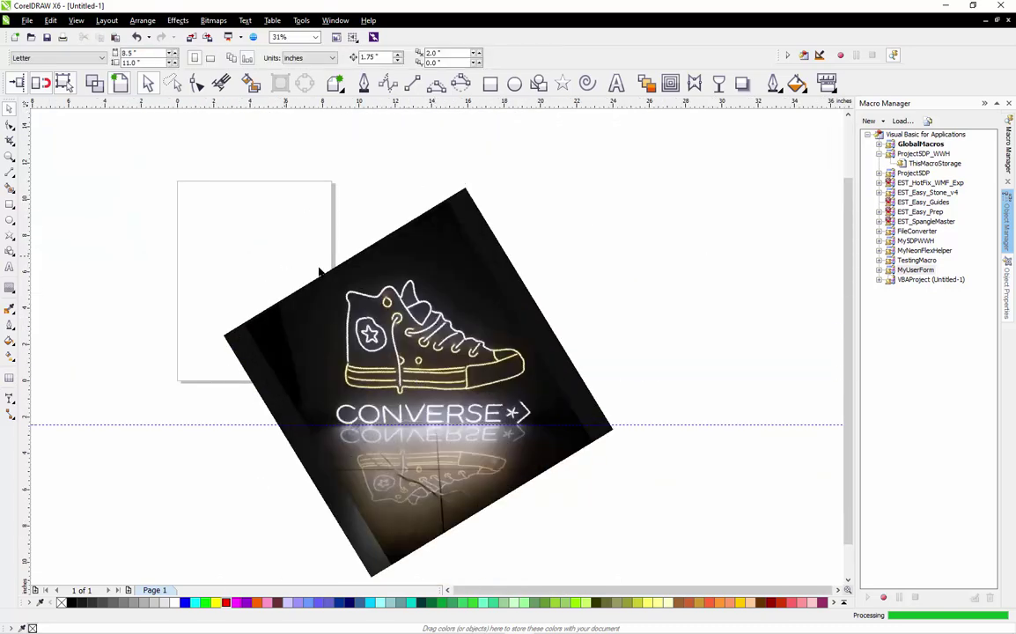
right_click(450, 273)
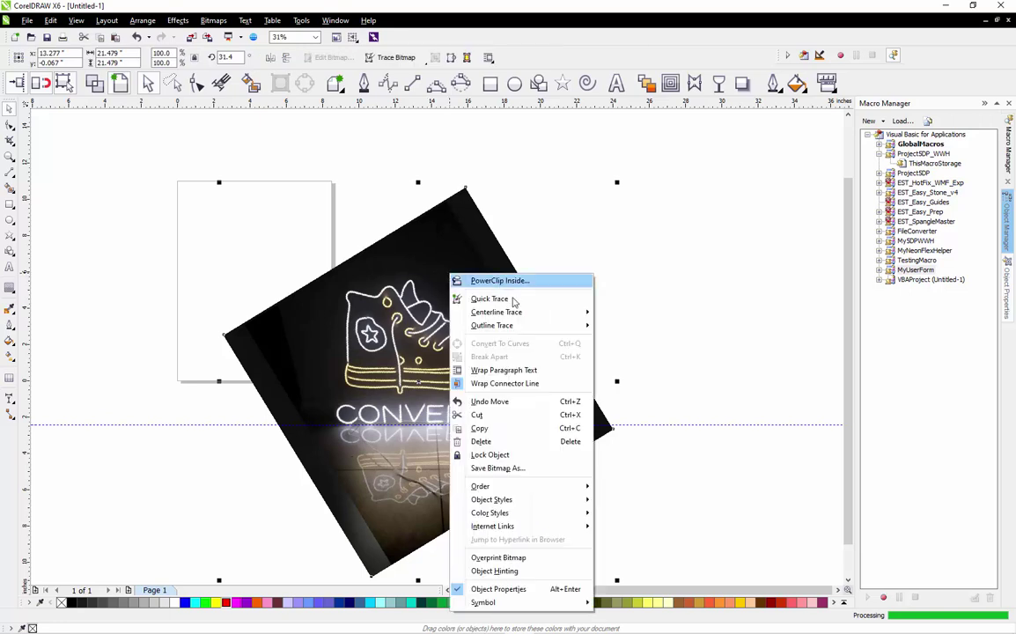
left_click(558, 455)
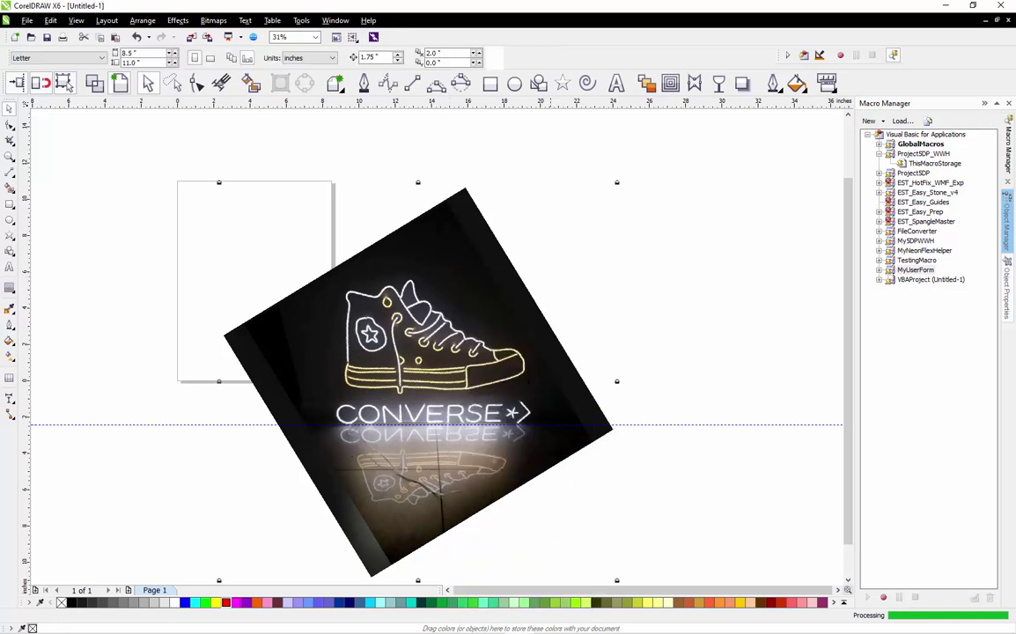
left_click_drag(496, 245, 712, 145)
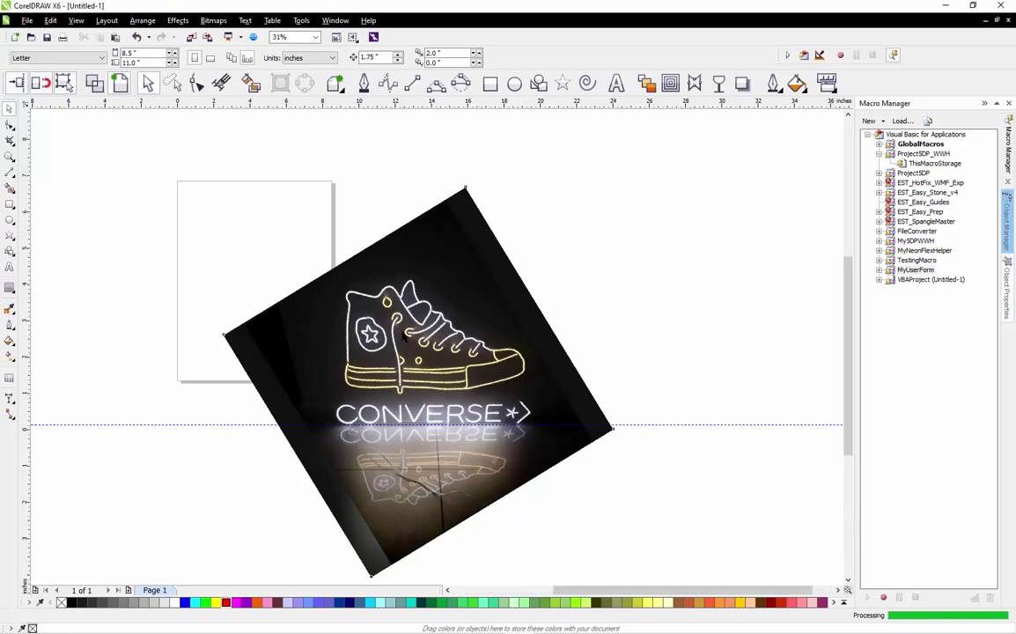
Switch the document display to Wireframe so the shoe image appears as a faded grey tracing reference
scroll(404, 335, "up", 2)
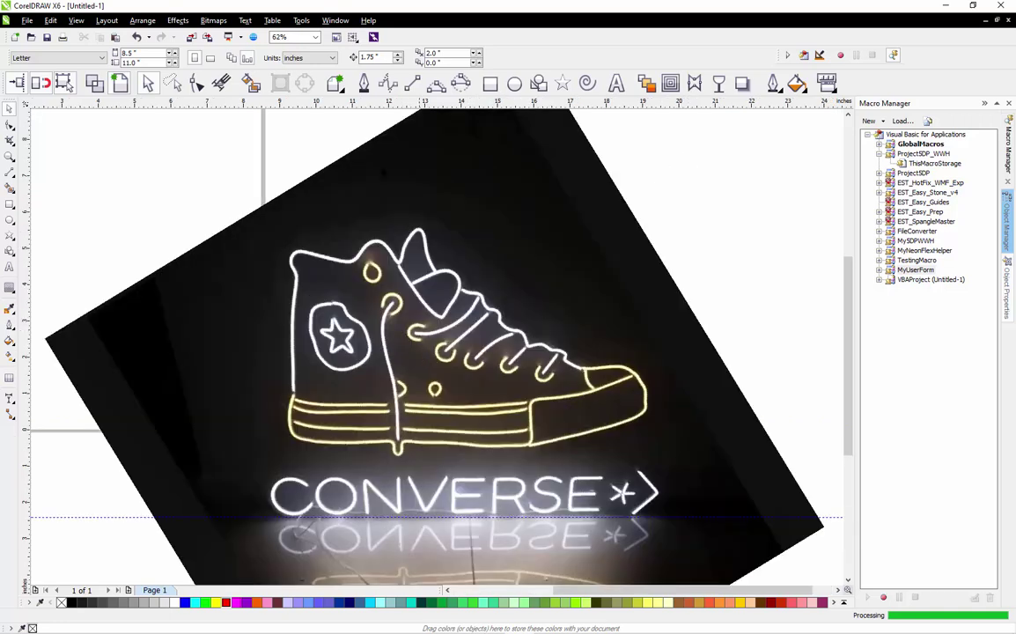
left_click(76, 21)
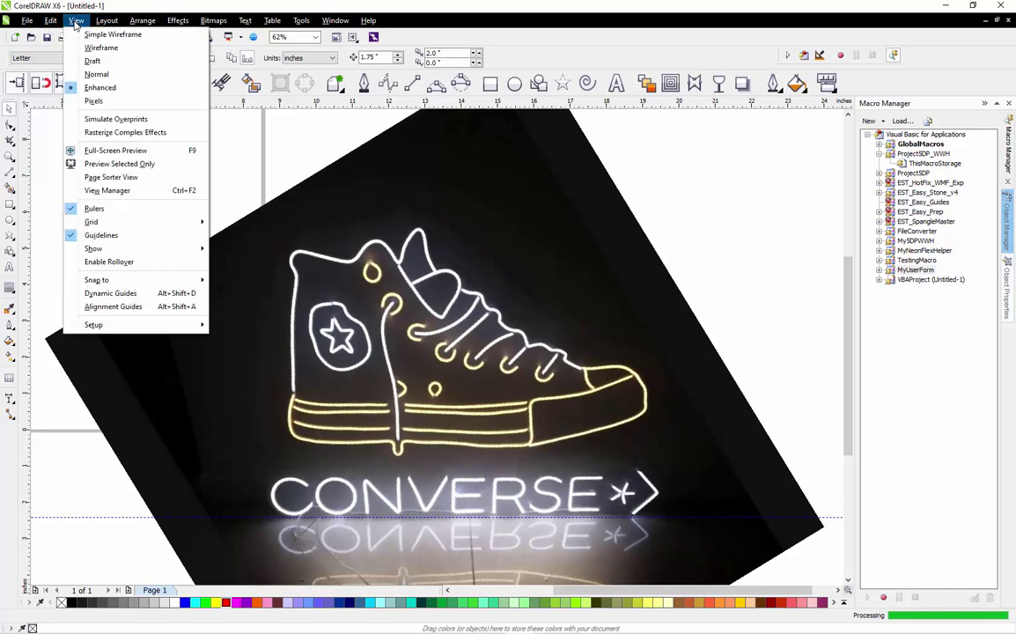
left_click(97, 48)
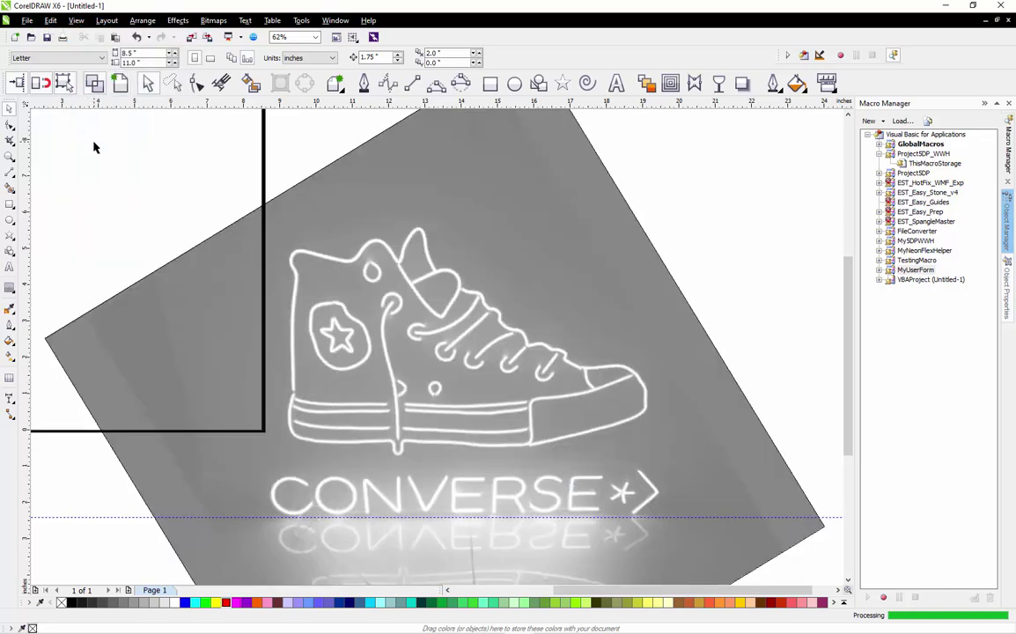
Examine how the neon lines run and meet around the toe cap, the front of the sole and the upper's edge
scroll(261, 181, "down", 2)
scroll(268, 193, "up", 2)
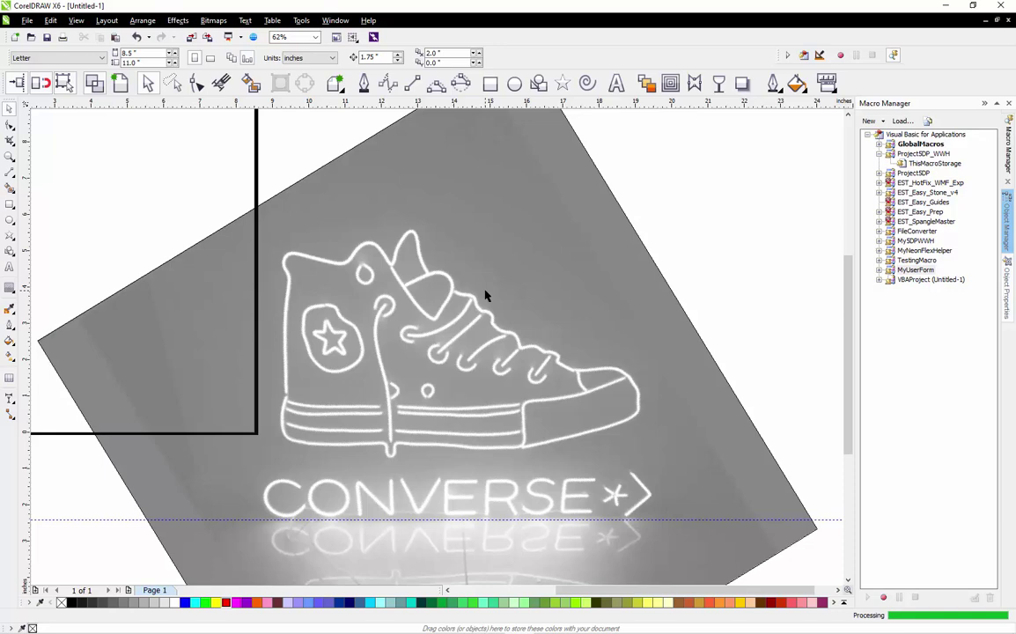
scroll(586, 415, "up", 2)
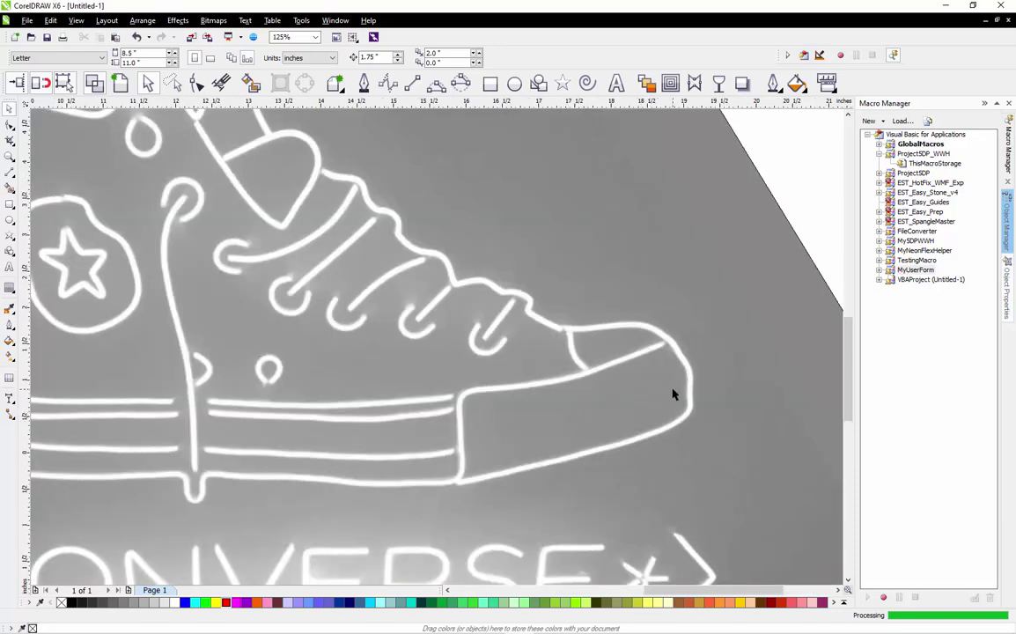
scroll(622, 347, "up", 2)
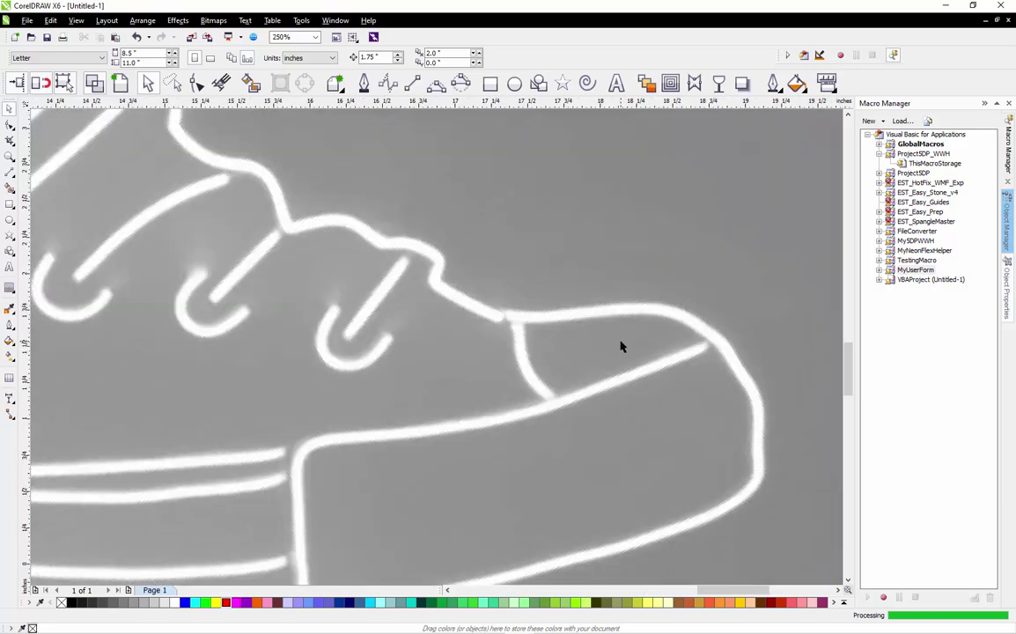
scroll(621, 347, "down", 2)
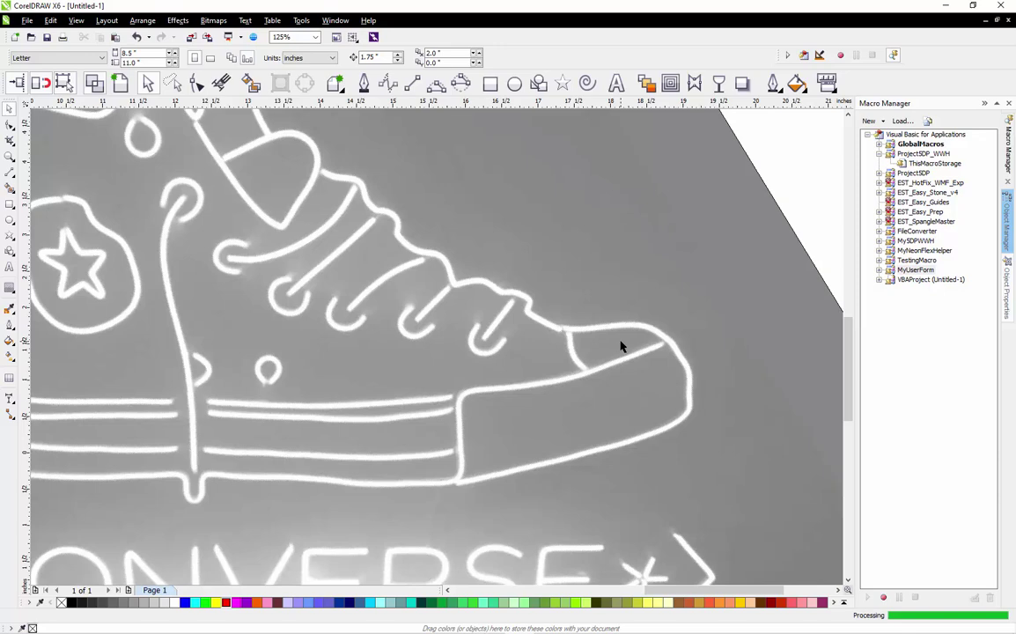
scroll(602, 424, "up", 2)
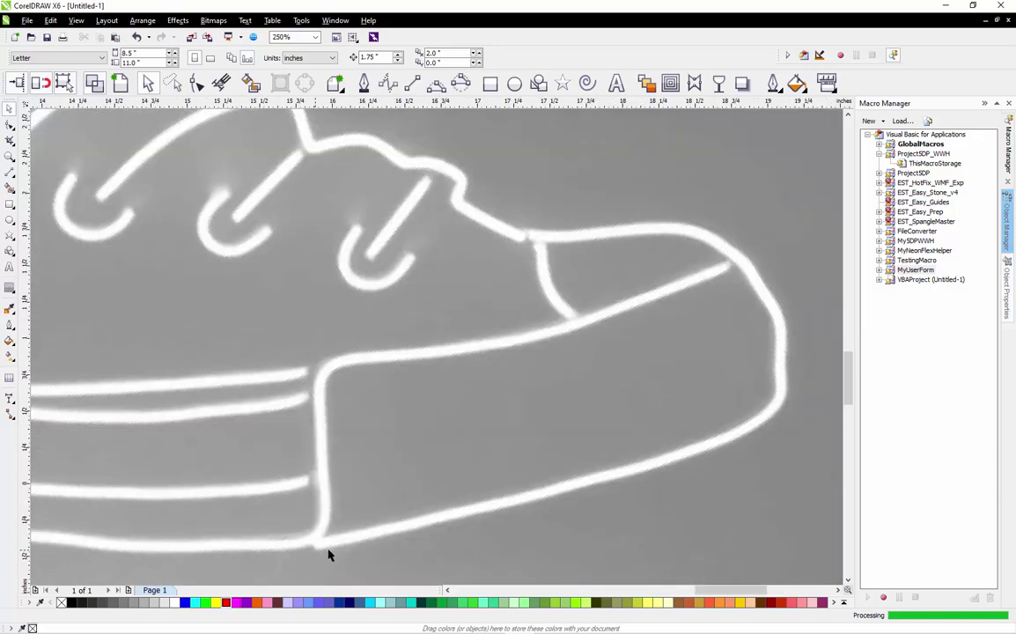
scroll(328, 555, "up", 2)
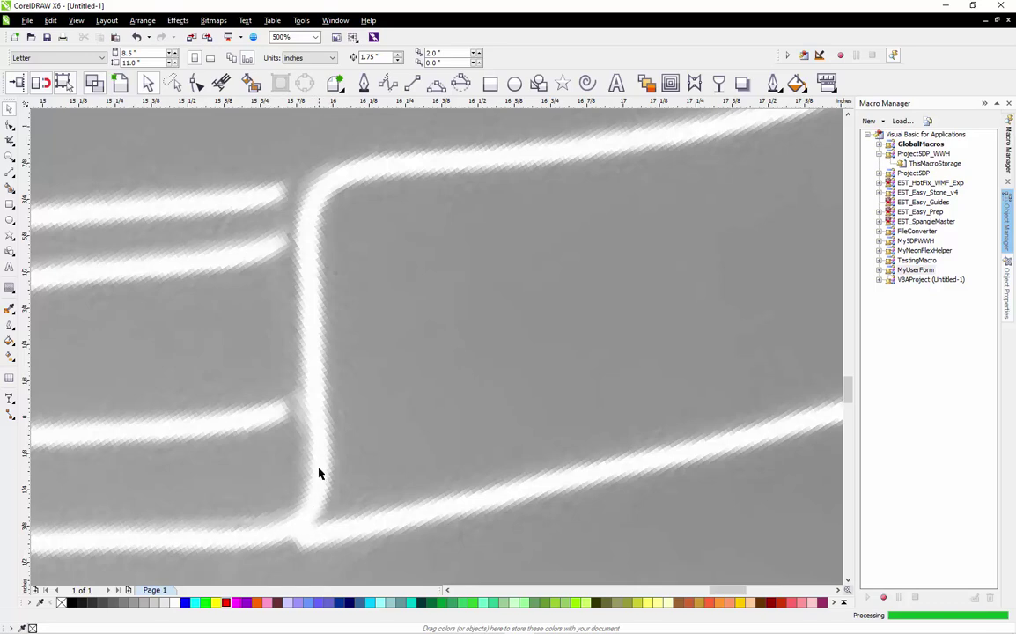
scroll(449, 474, "down", 2)
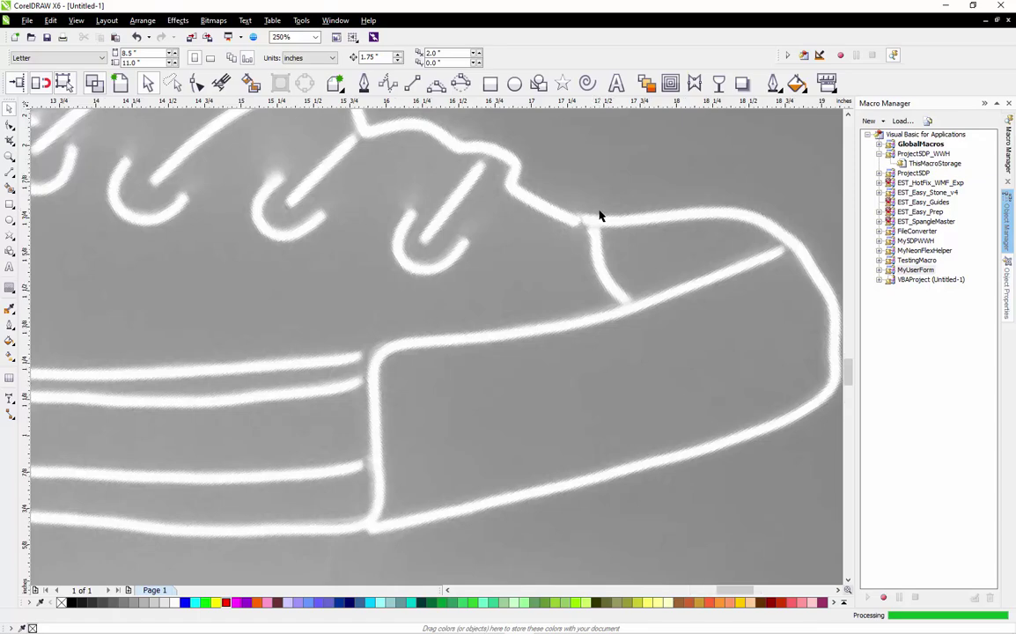
scroll(599, 215, "up", 2)
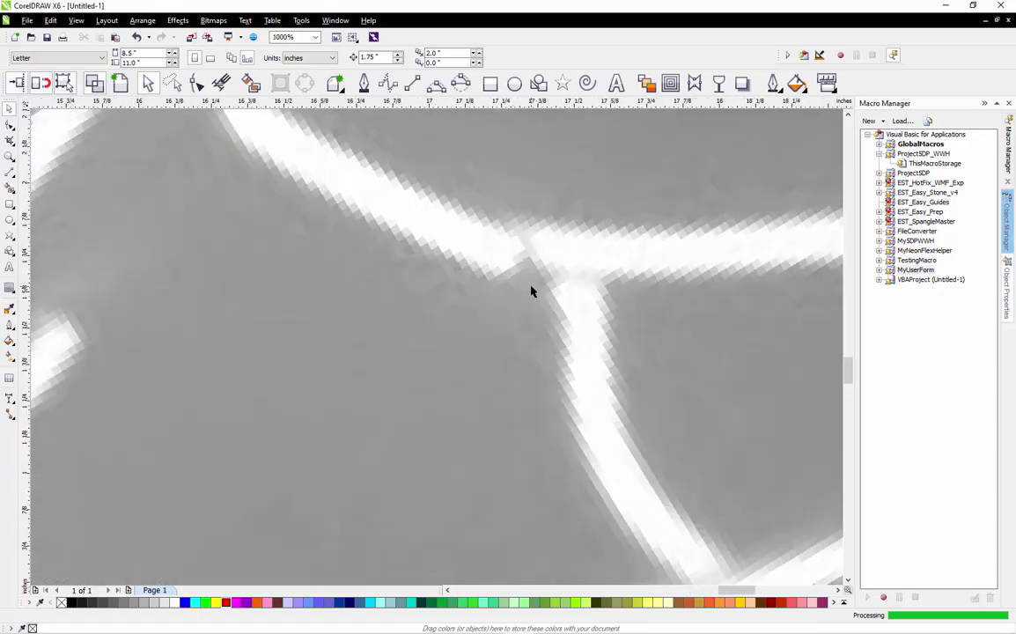
scroll(531, 291, "down", 3)
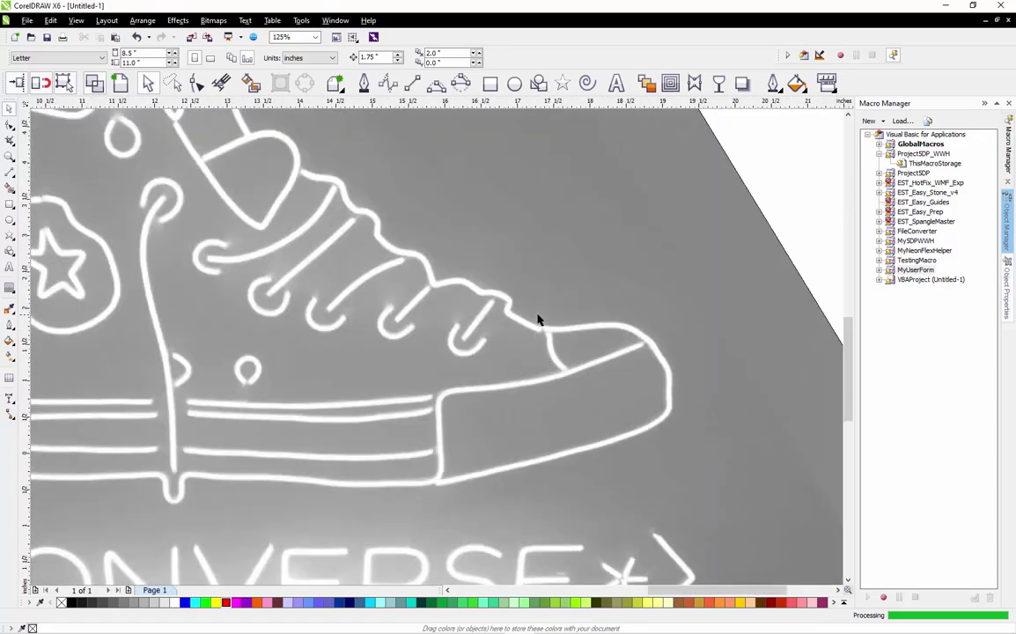
Examine the lace and eyelet lines, the shoe's front outline, the sole stripes and the star badge
scroll(612, 335, "down", 1)
scroll(511, 283, "up", 1)
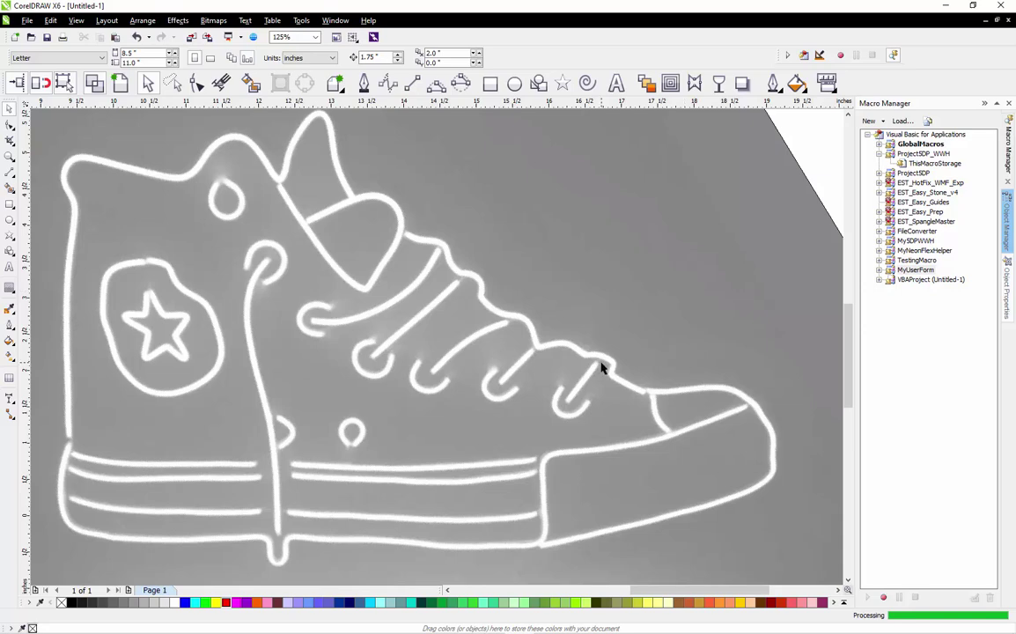
scroll(602, 368, "up", 4)
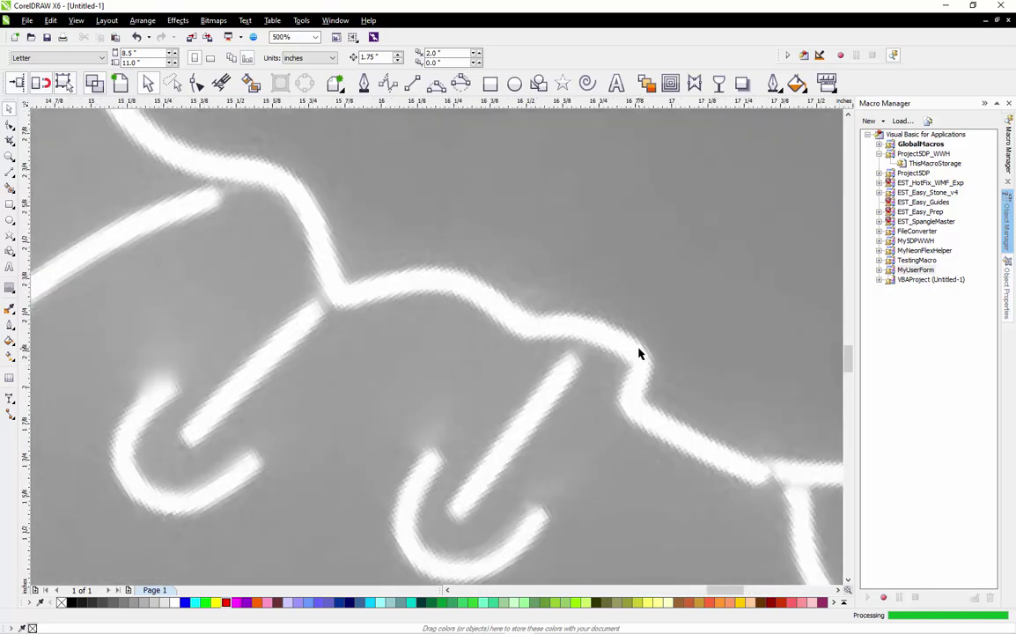
scroll(639, 354, "down", 2)
scroll(640, 354, "down", 4)
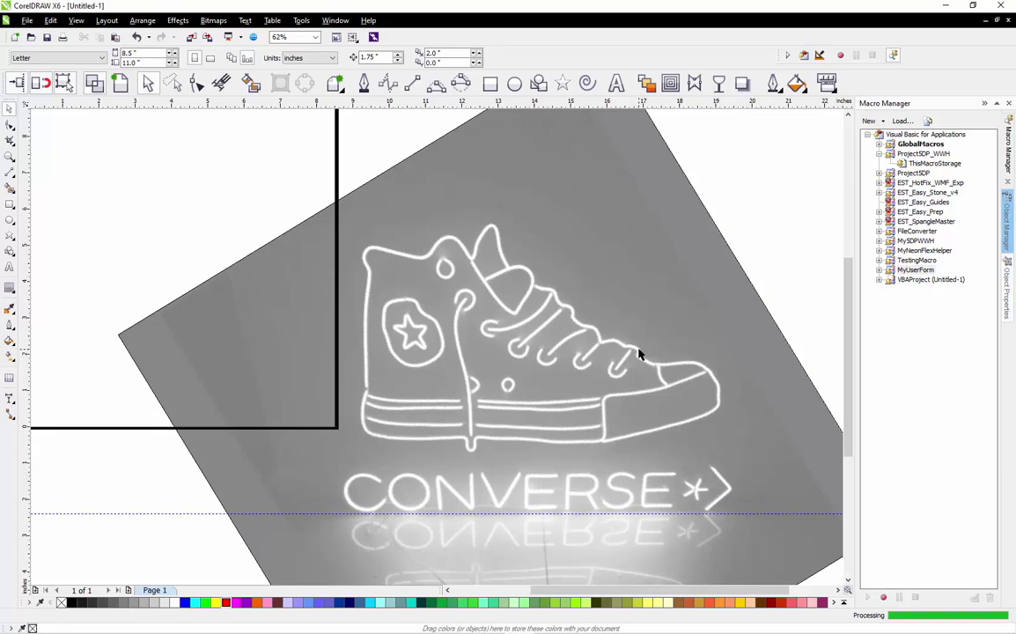
scroll(581, 400, "up", 2)
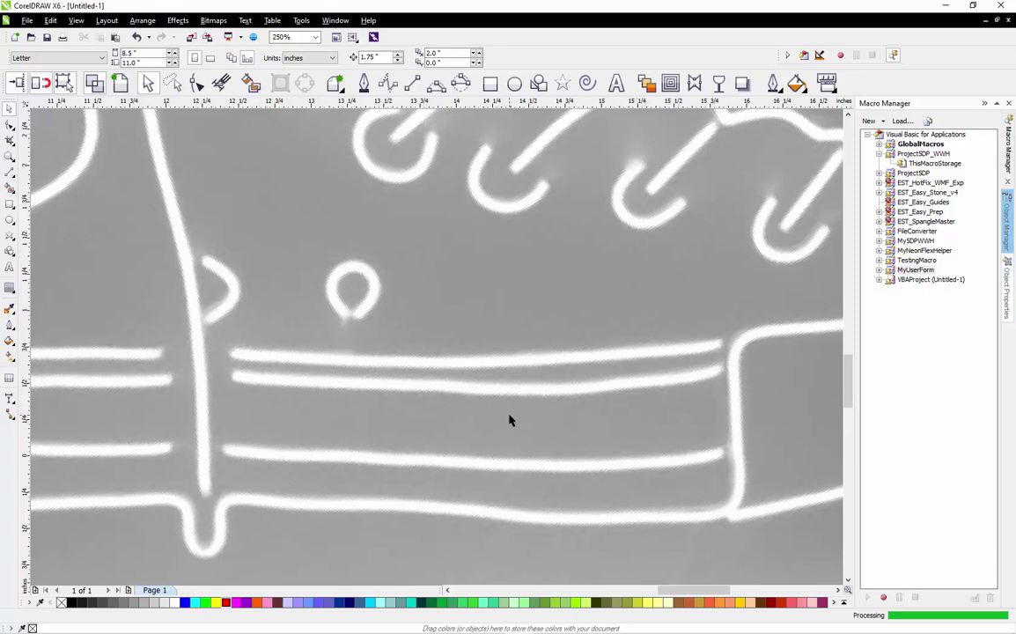
scroll(509, 420, "down", 3)
scroll(427, 443, "up", 2)
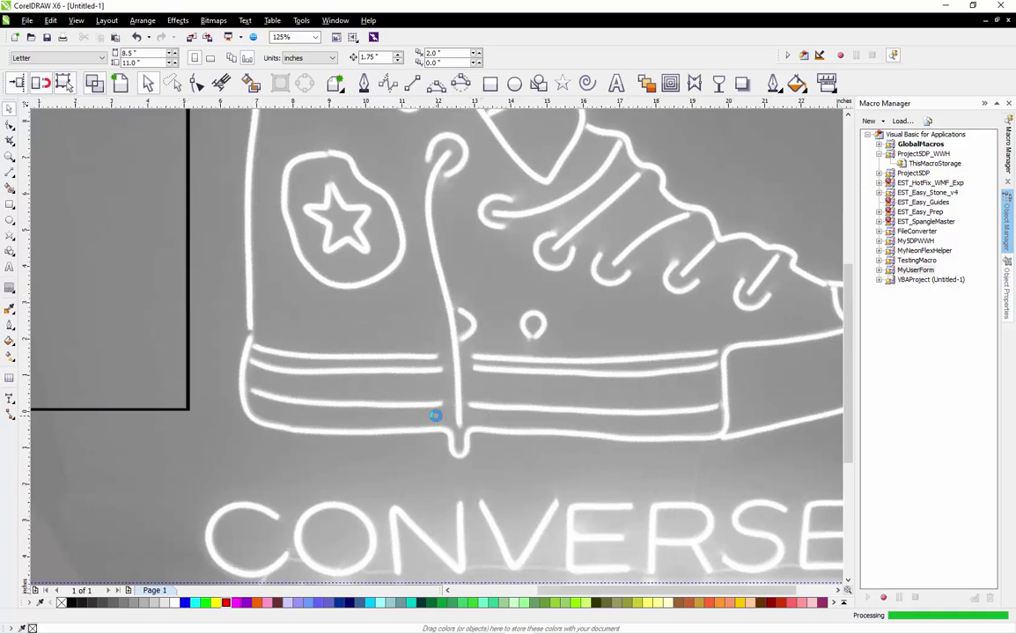
scroll(437, 419, "down", 3)
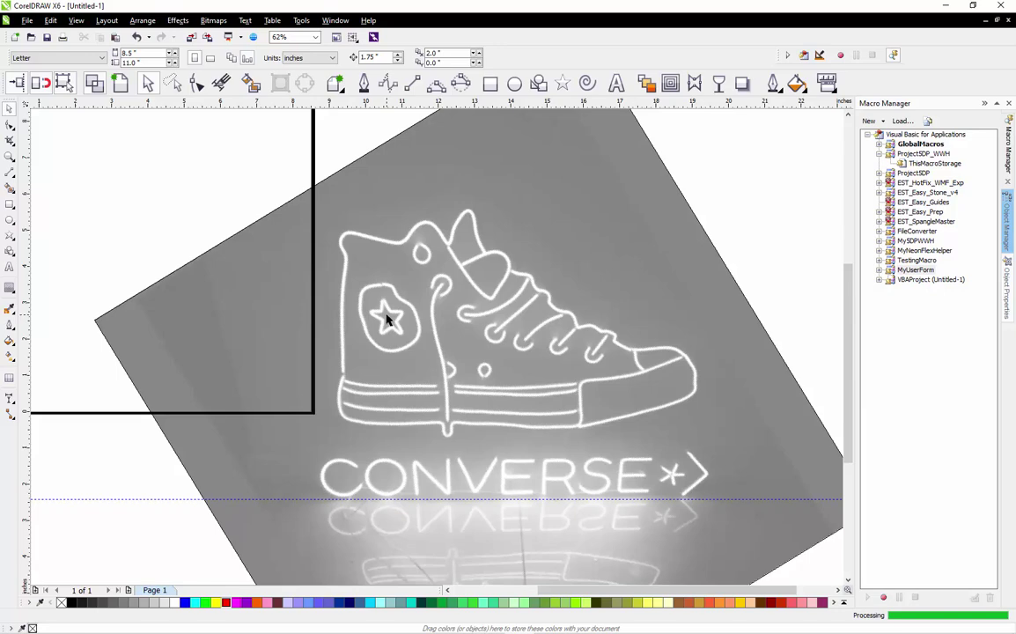
Examine the CONVERSE lettering, the asterisk strokes and the angle bracket beneath the shoe, and how they sit within the whole sign
scroll(436, 326, "down", 2)
scroll(551, 403, "up", 2)
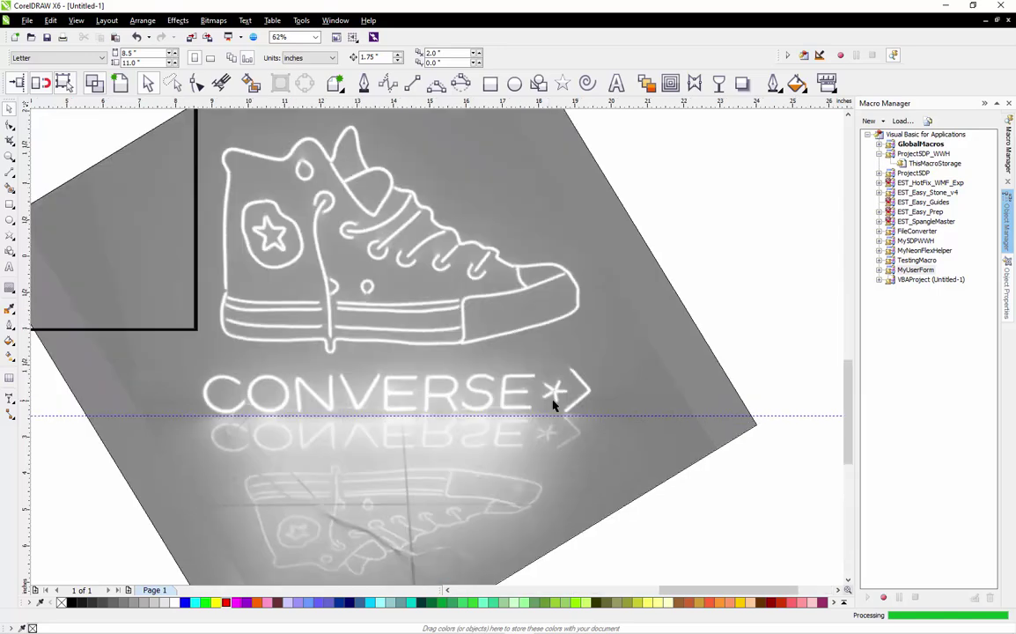
scroll(553, 404, "up", 2)
scroll(555, 403, "up", 2)
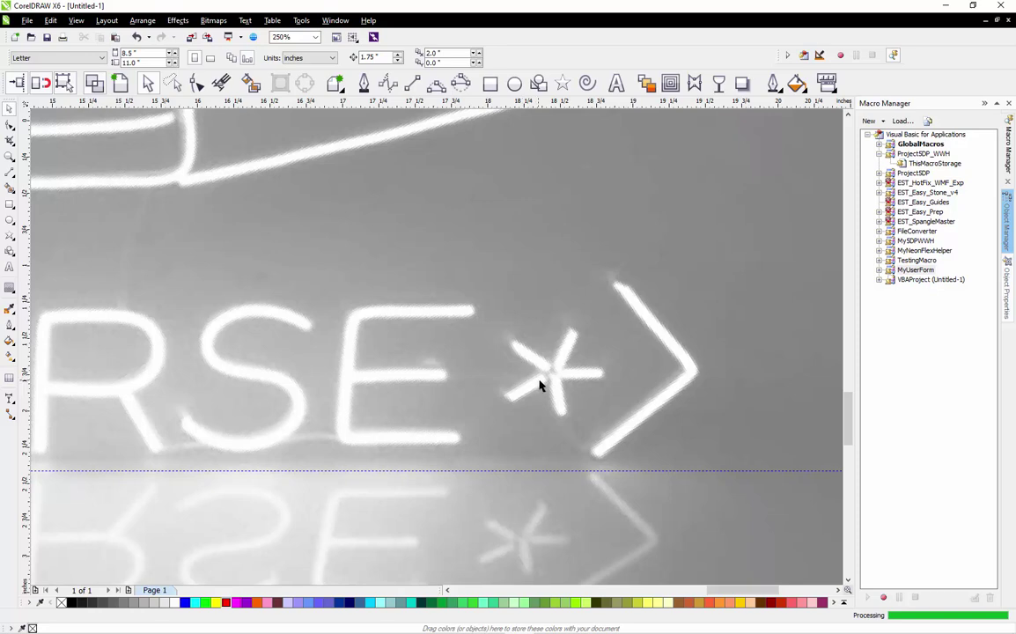
scroll(548, 379, "down", 2)
scroll(548, 377, "down", 2)
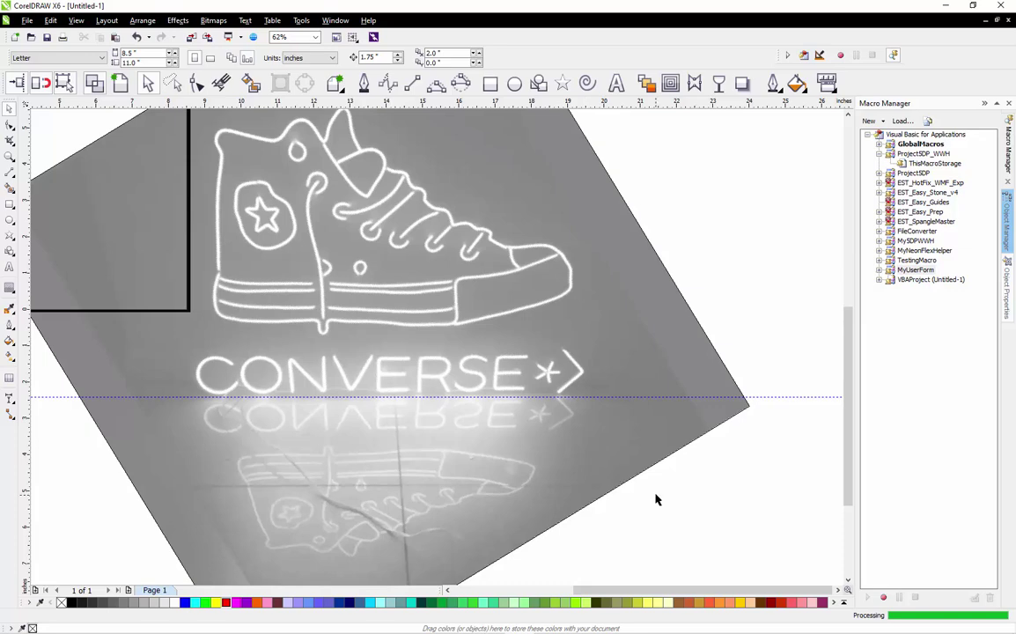
scroll(652, 493, "down", 2)
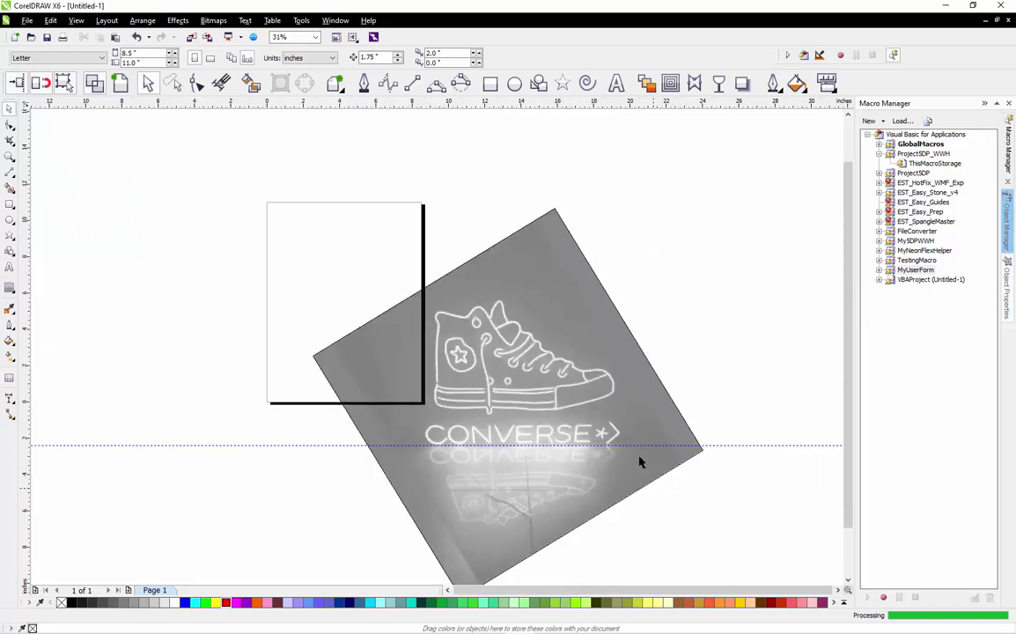
scroll(572, 361, "up", 2)
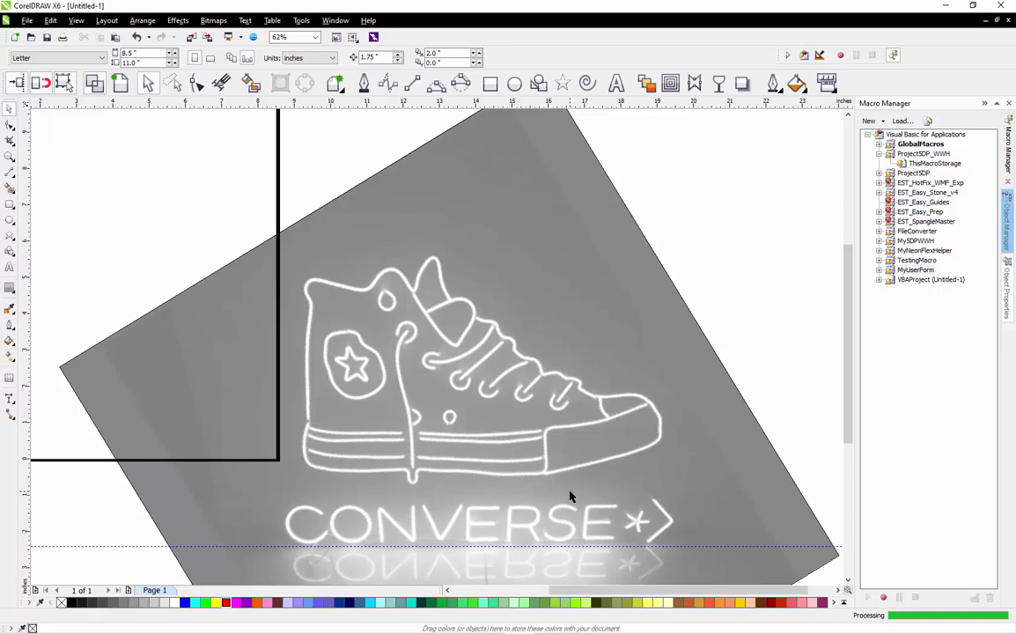
Trace the uppermost curved lace with the Pen tool as an open four-node polyline, about 1.75 by 0.97 inches
left_click(438, 86)
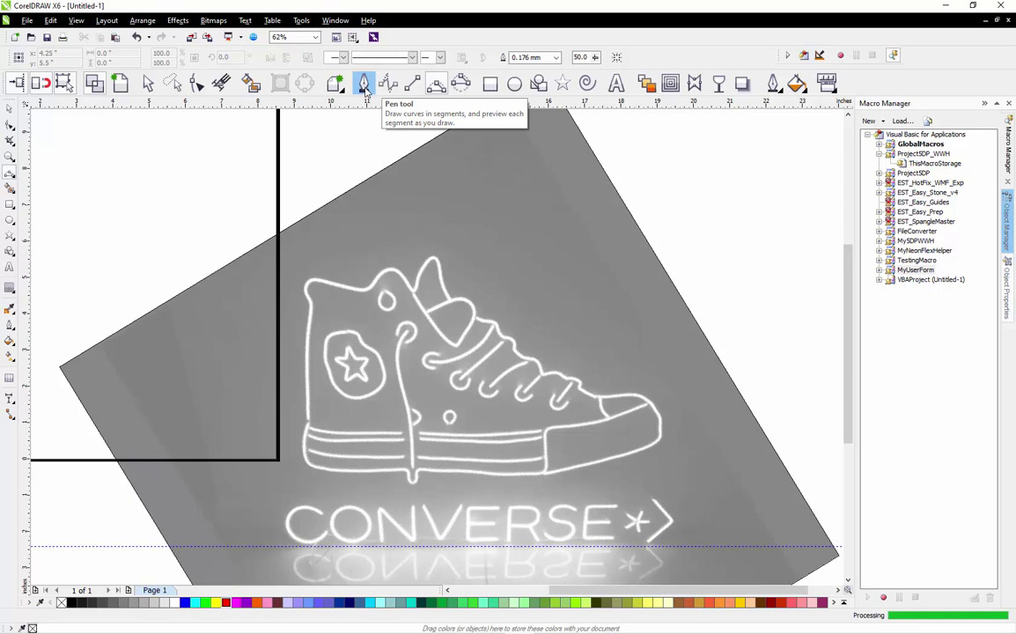
left_click(364, 85)
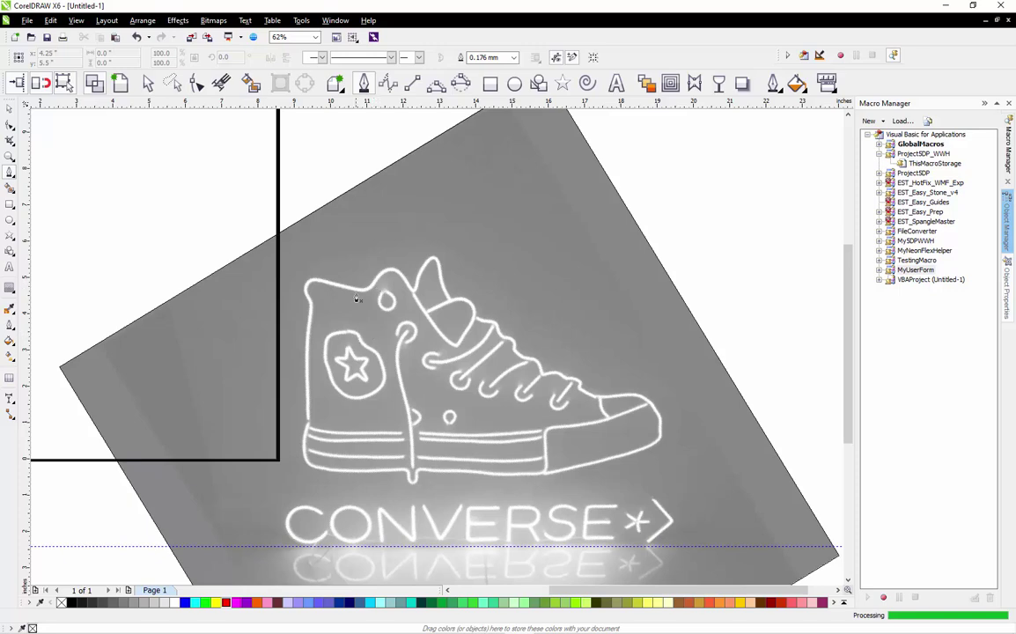
scroll(471, 343, "up", 2)
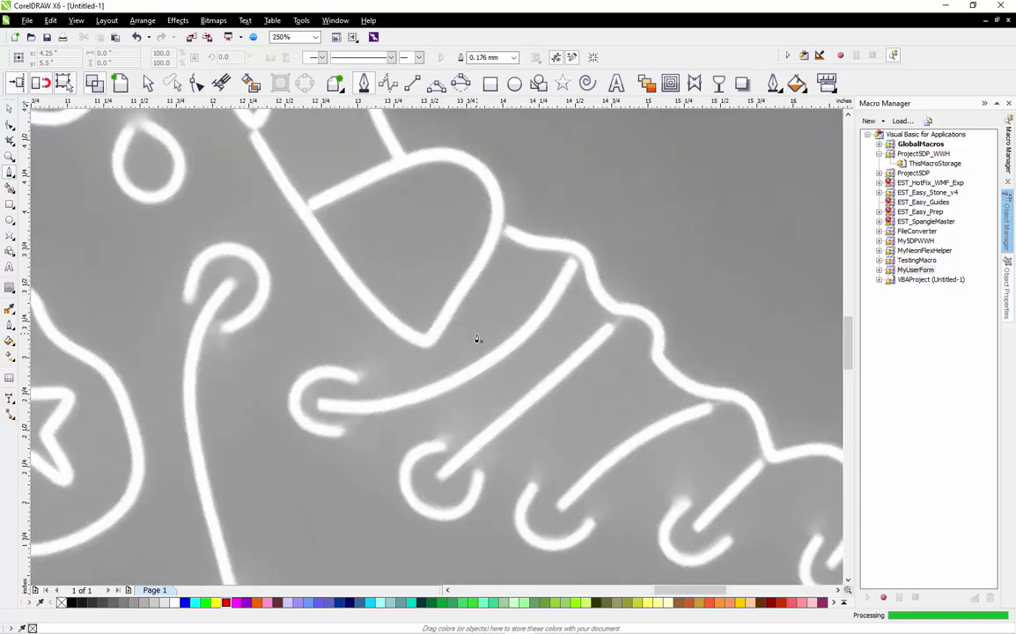
left_click(318, 407)
left_click(433, 392)
left_click(528, 331)
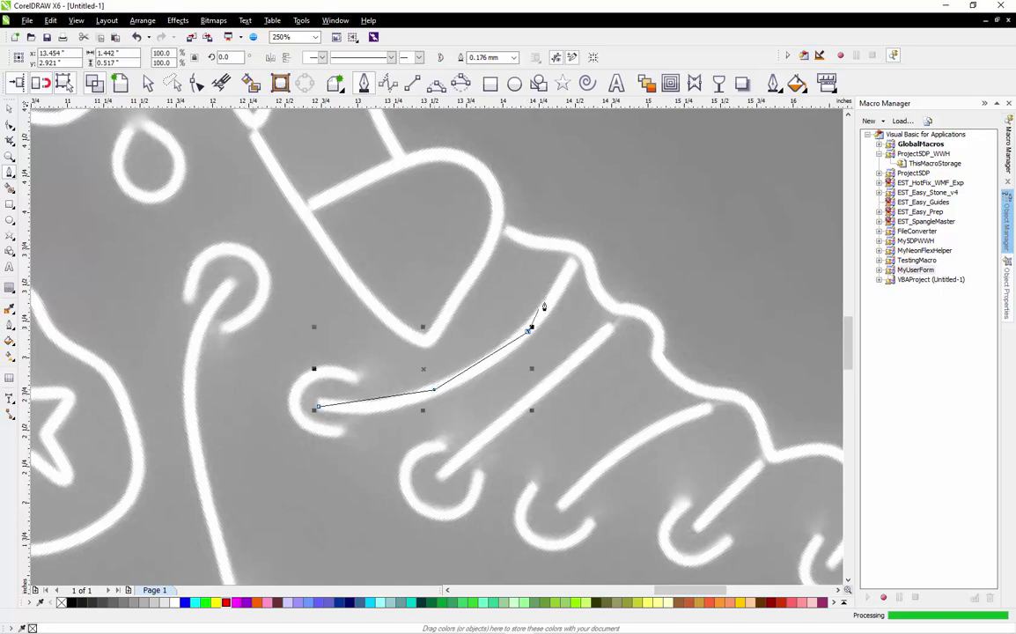
left_click(573, 265)
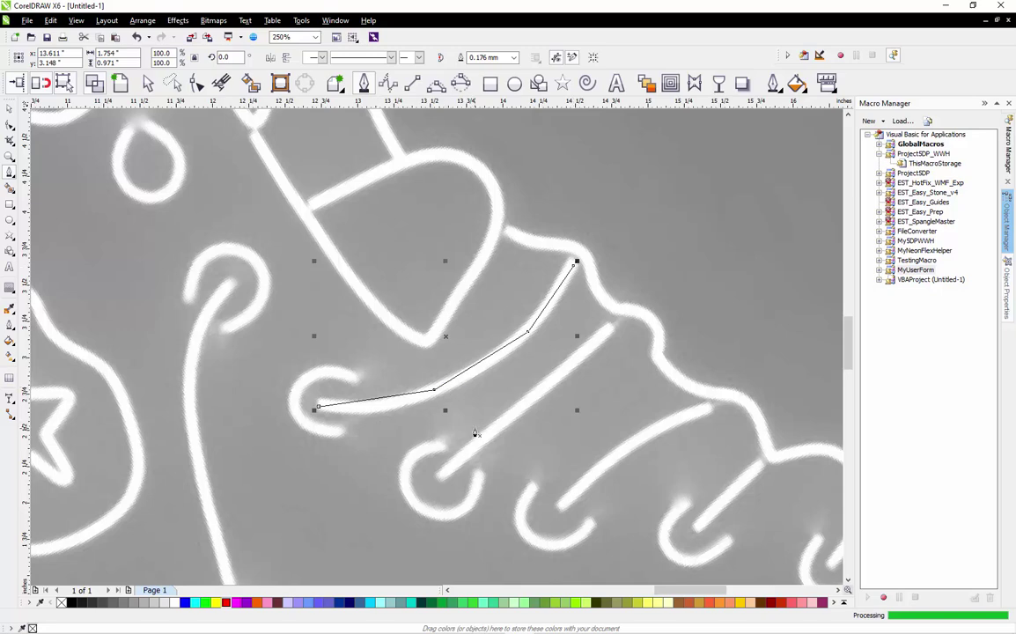
Trace the second lace from its eyelet up to the shoe's front outline as an open line about 1.18 by 1.07 inches
left_click(439, 483)
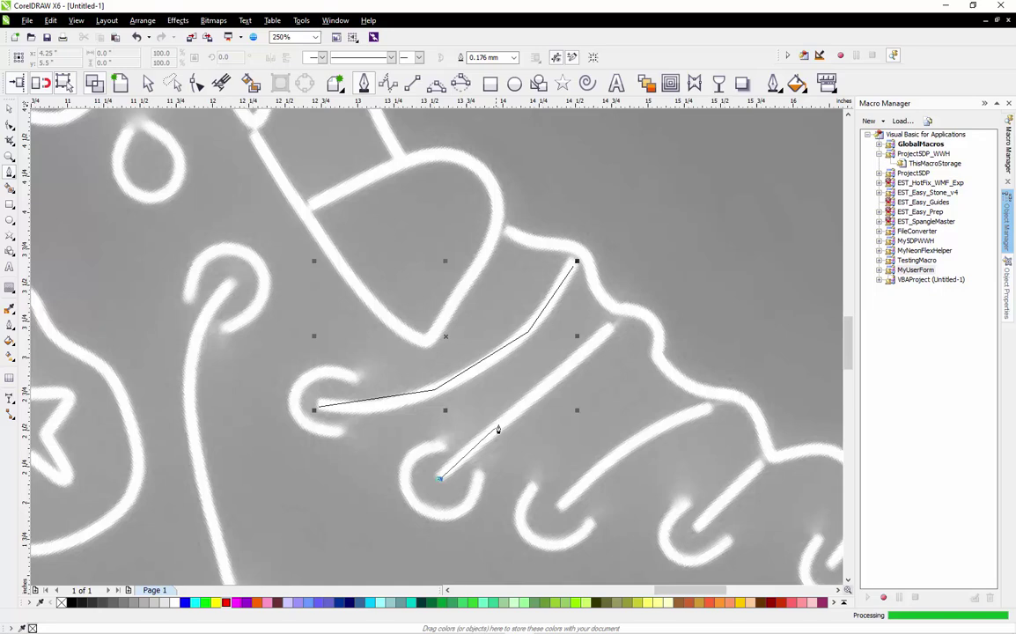
left_click(528, 398)
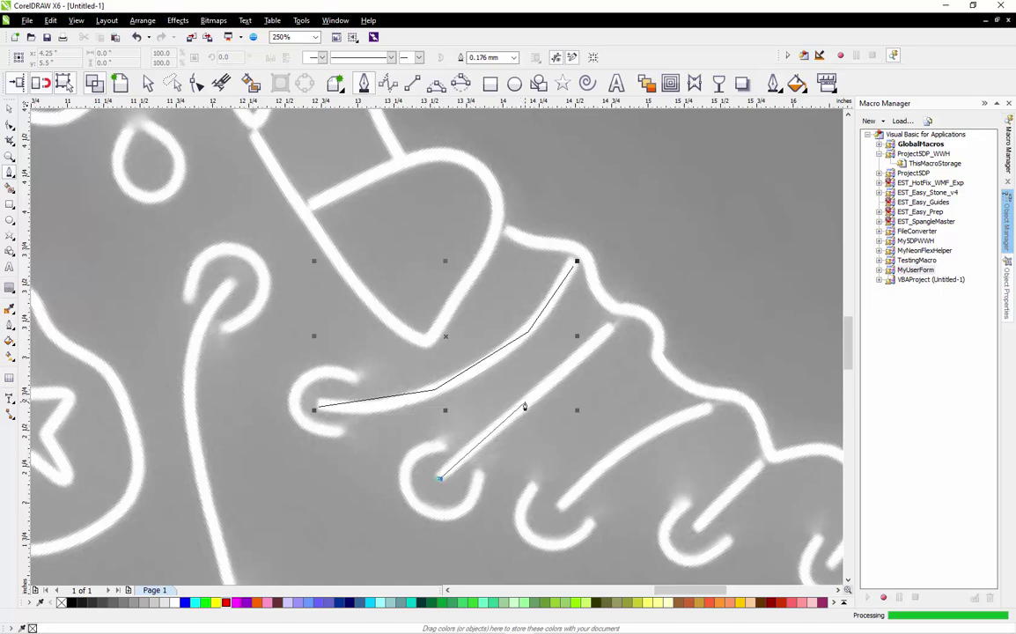
left_click(610, 324)
key("Escape")
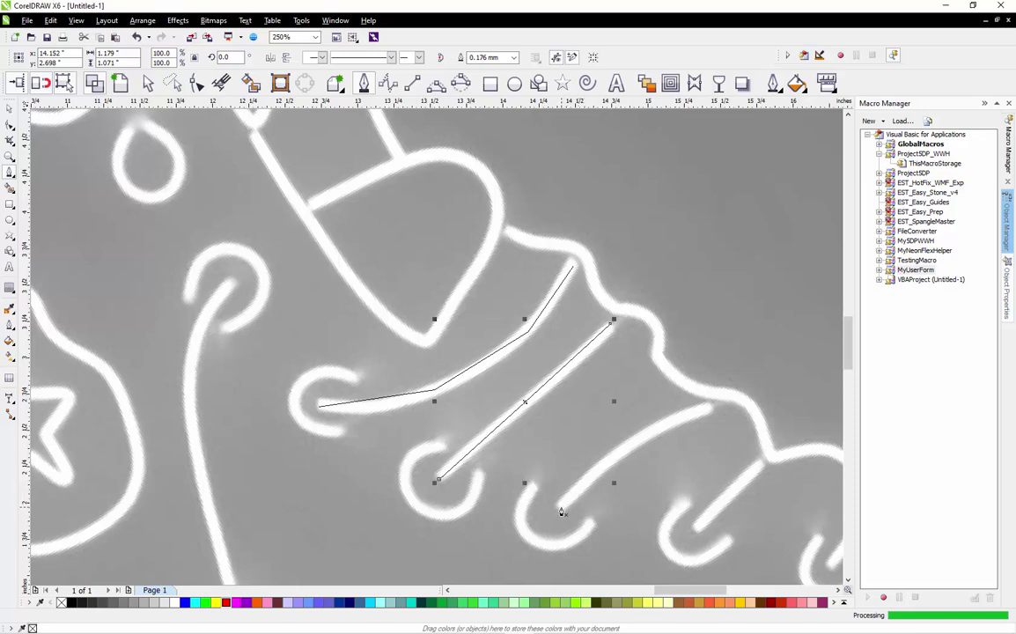
Trace the third, slightly curved lace as an open four-node polyline about 1.02 by 0.69 inches
left_click(561, 511)
left_click(625, 447)
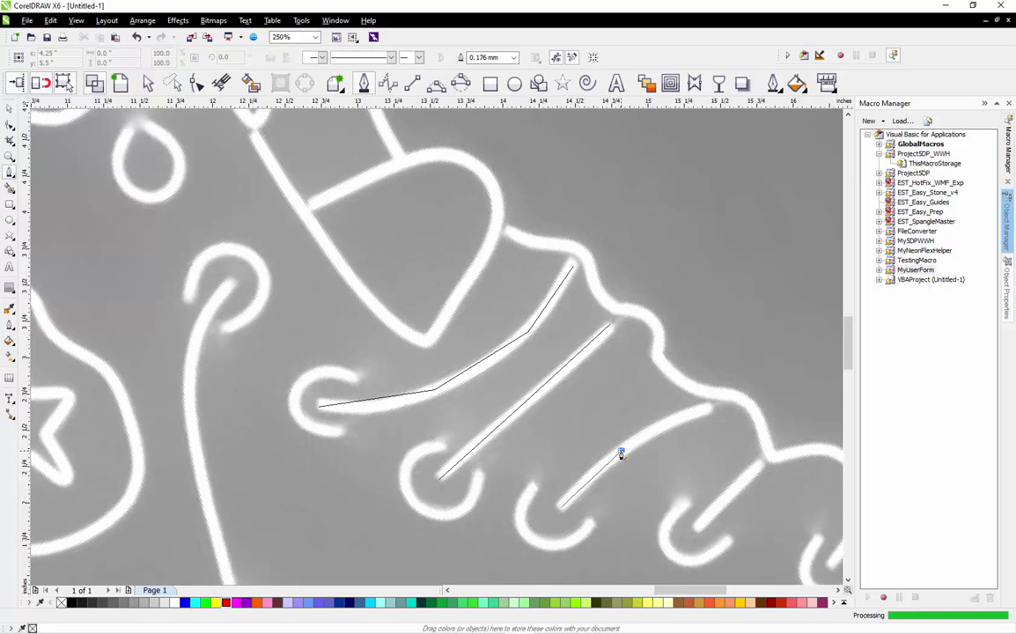
left_click(671, 421)
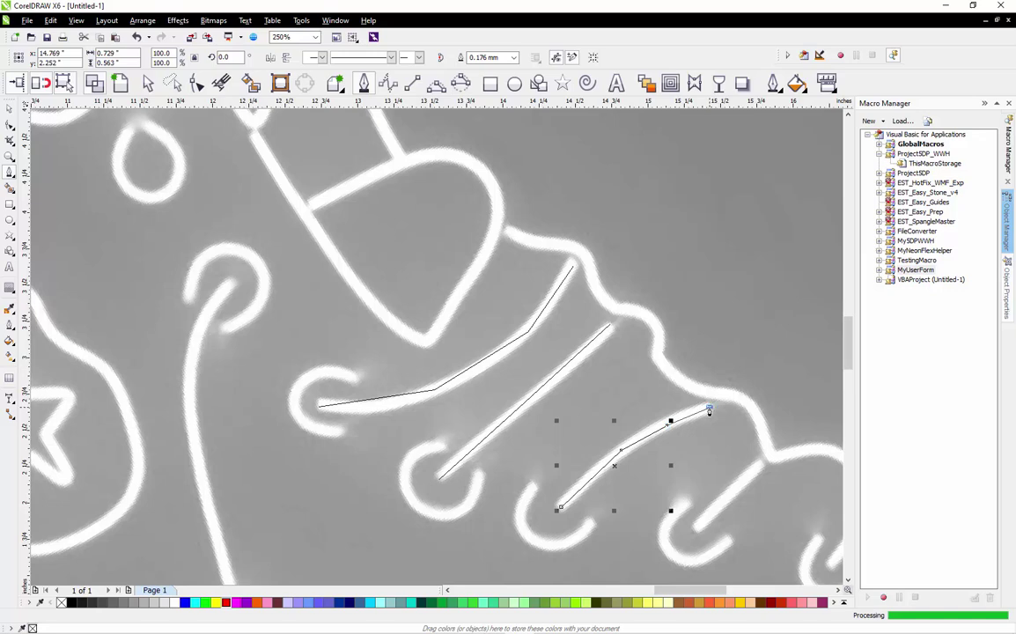
double_click(710, 409)
Trace the fourth and fifth laces as single straight lines, about 0.45 by 0.45 and 0.39 by 0.53 inches
scroll(532, 344, "down", 3)
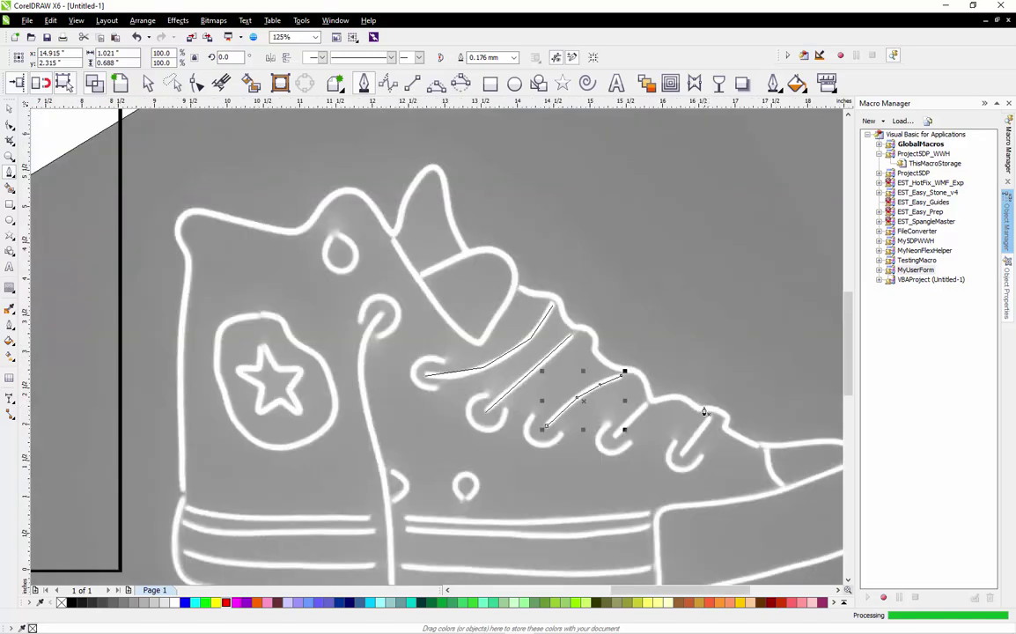
scroll(642, 424, "up", 4)
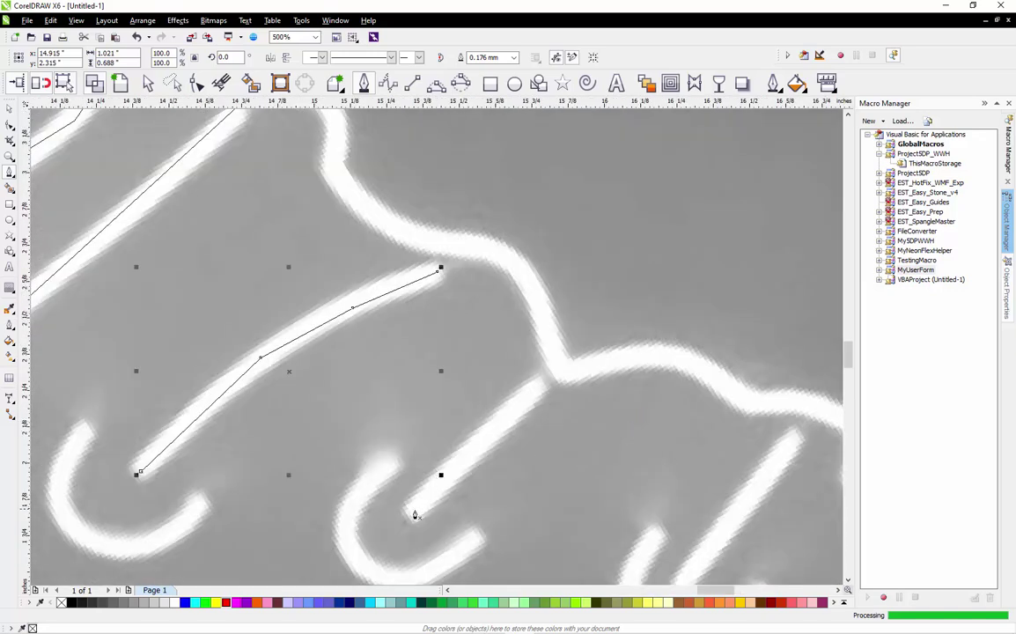
left_click(409, 514)
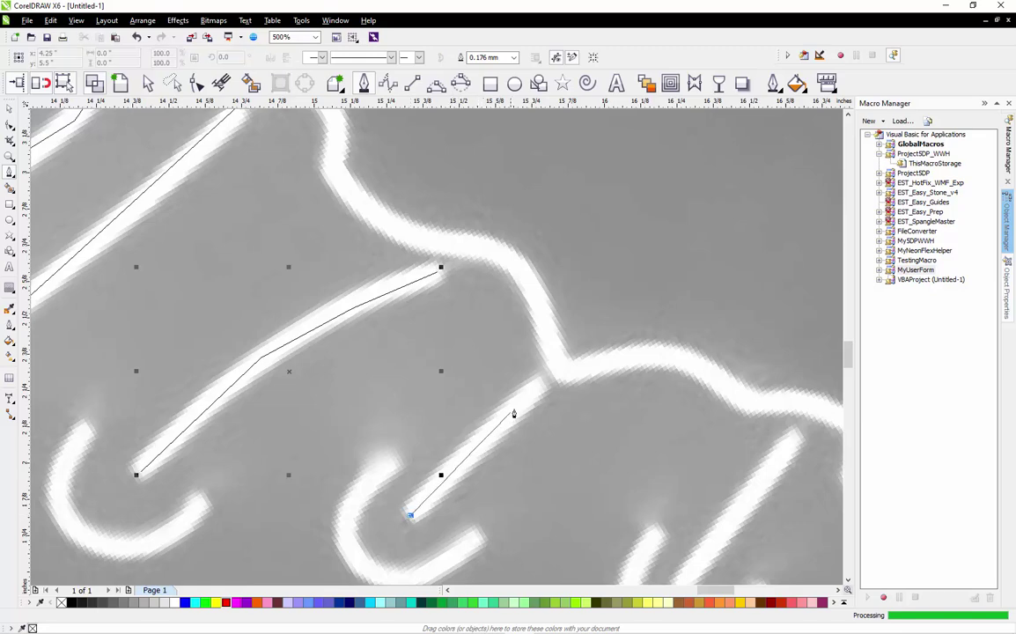
double_click(539, 388)
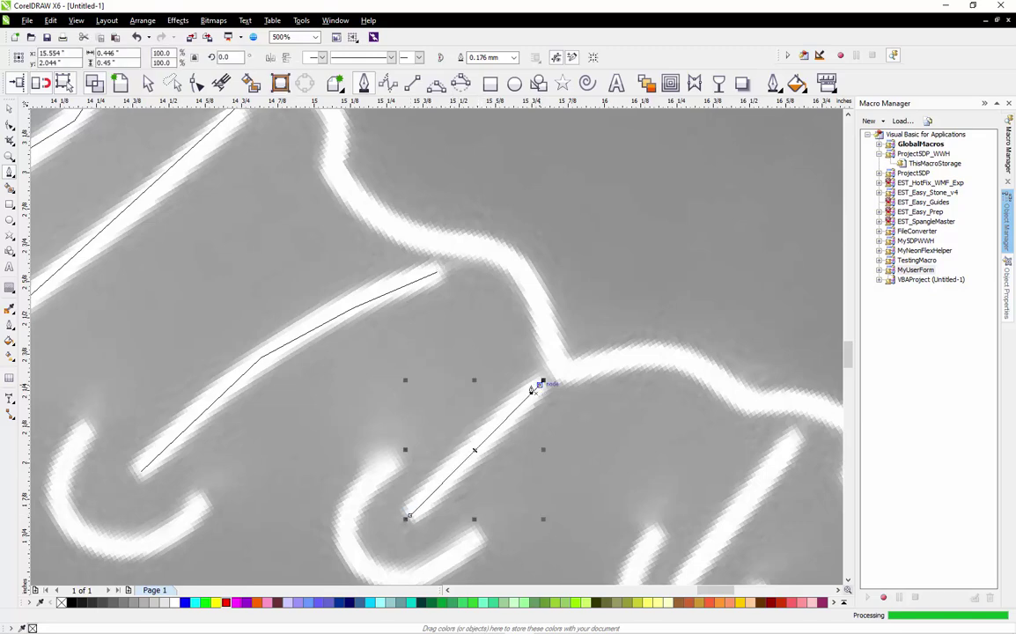
scroll(488, 383, "down", 2)
scroll(626, 449, "up", 2)
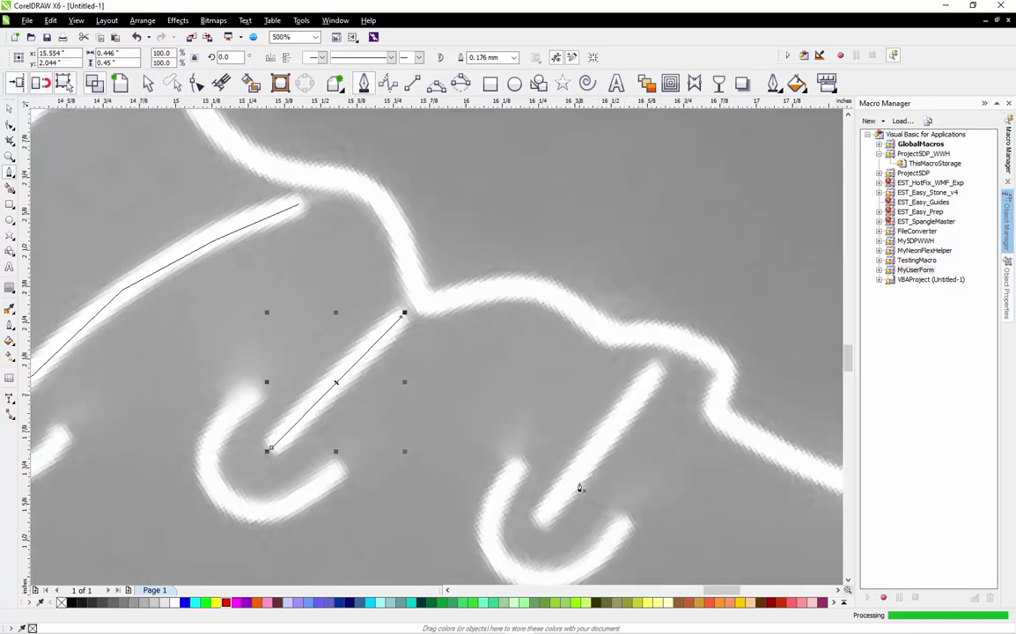
left_click(543, 526)
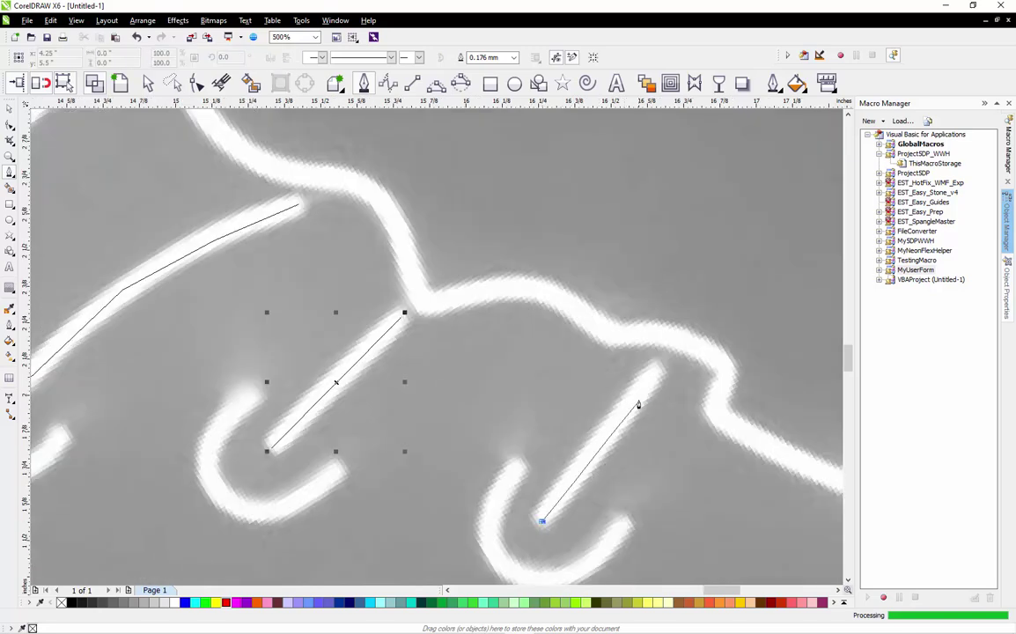
double_click(656, 365)
Trace the eyelet around the lowest lace as an open seven-node polyline about 0.47 by 0.41 inches, extending both ends toward the lace
scroll(479, 385, "down", 4)
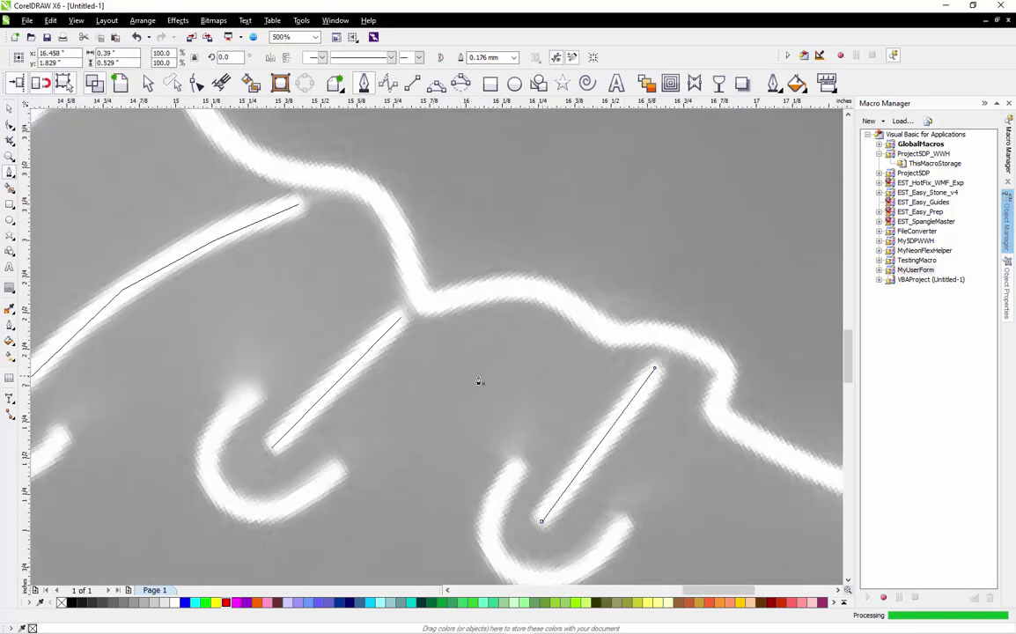
scroll(531, 453, "up", 4)
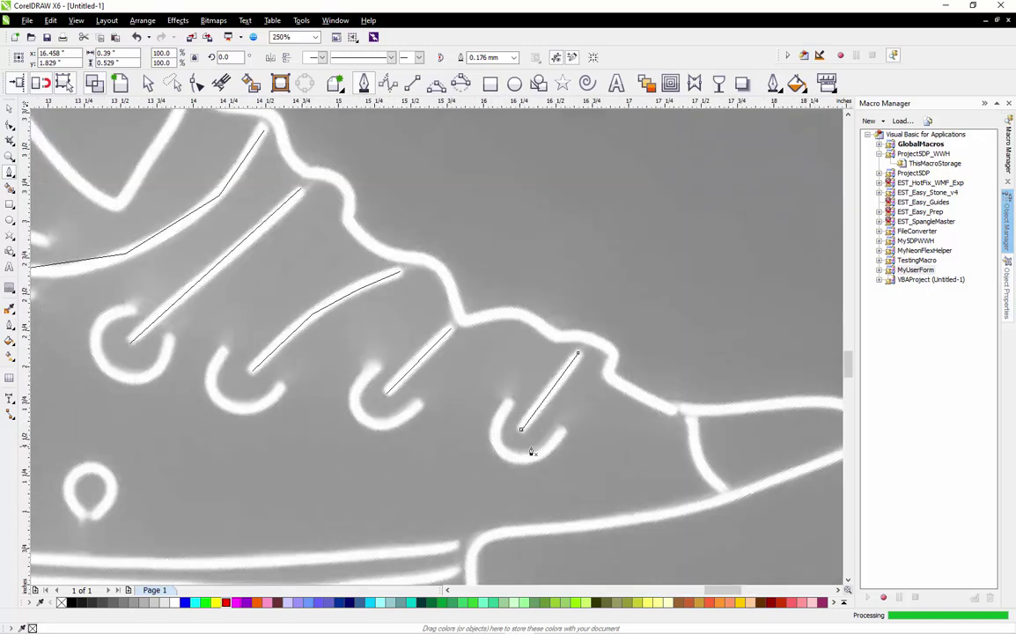
scroll(530, 454, "down", 4)
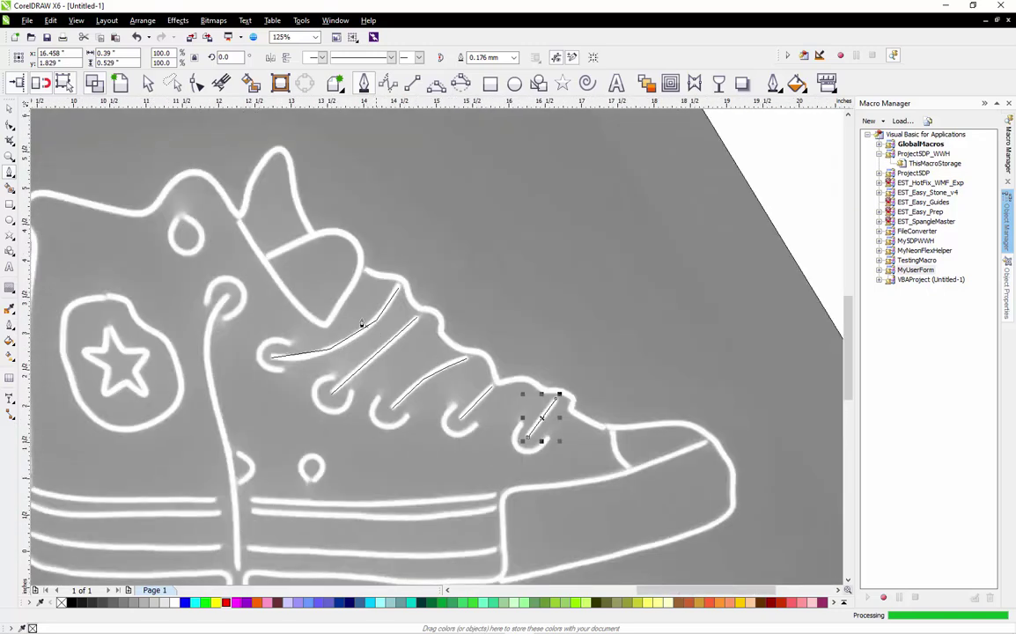
scroll(536, 445, "up", 6)
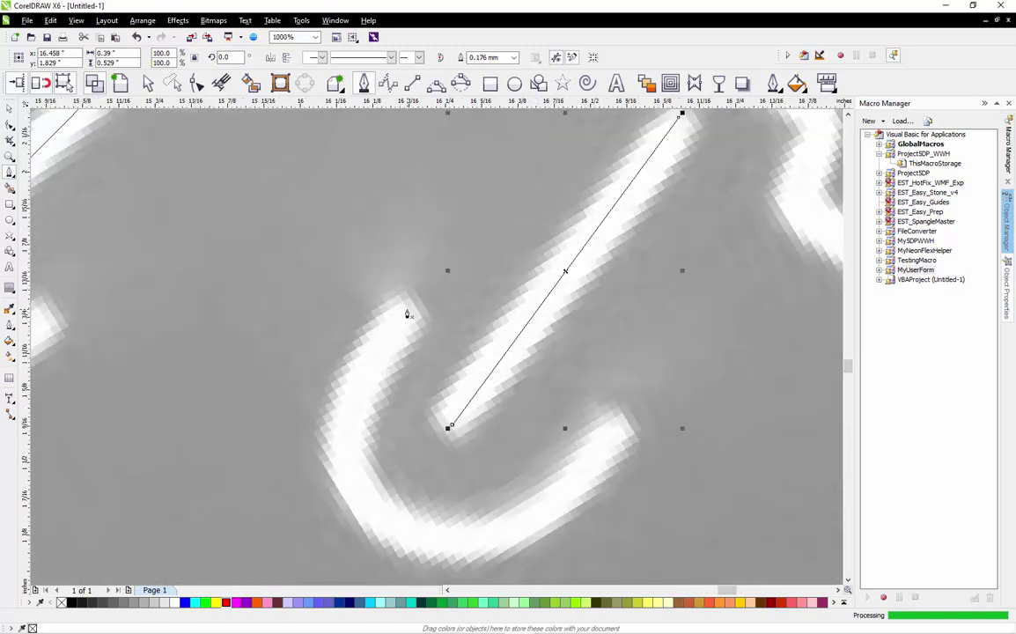
left_click(476, 300)
left_click(391, 320)
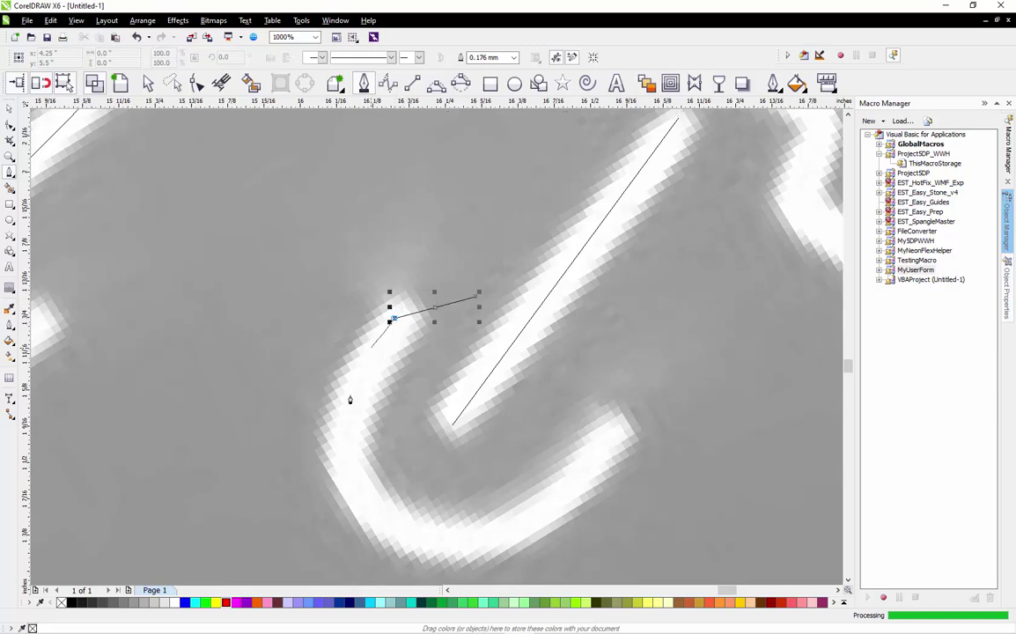
left_click(343, 438)
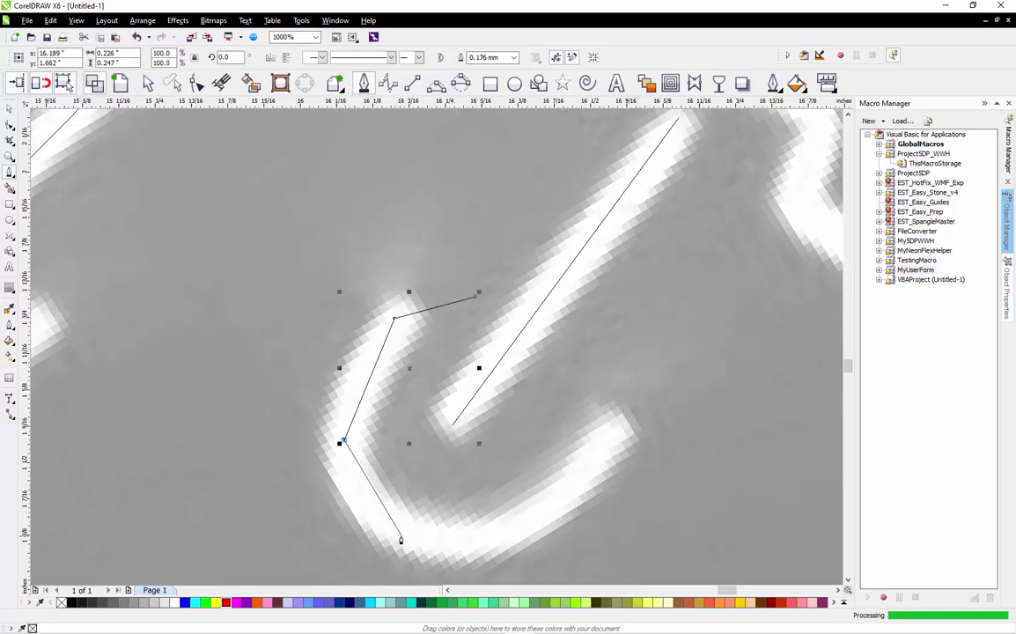
left_click(400, 535)
left_click(508, 532)
left_click(615, 439)
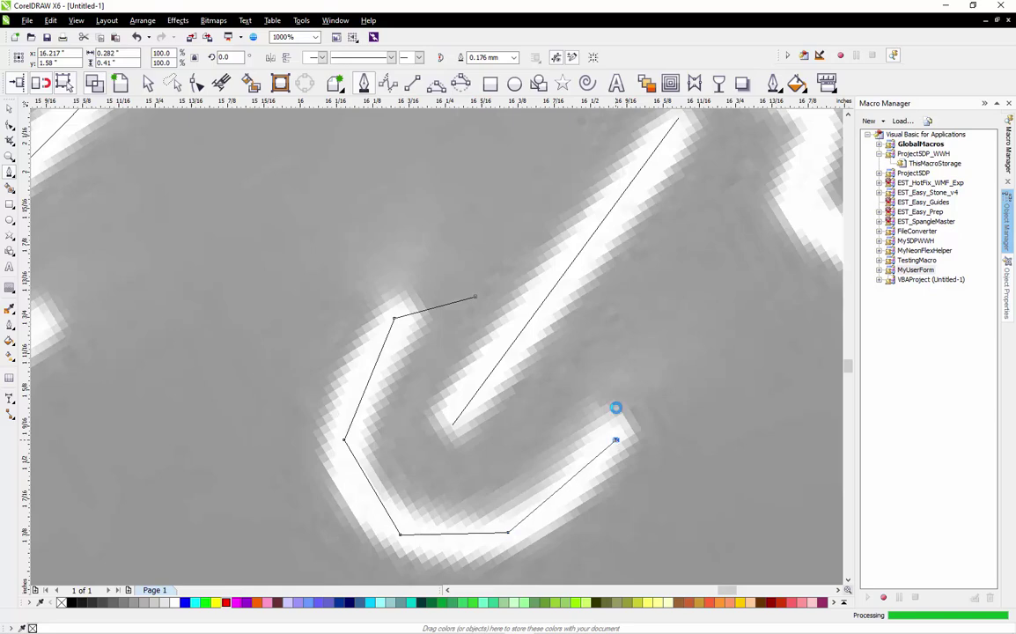
left_click(589, 330)
Trace the eyelet around the fourth lace as an open nine-node polyline about 0.44 by 0.42 inches, extending both ends toward the lace
scroll(588, 331, "down", 1)
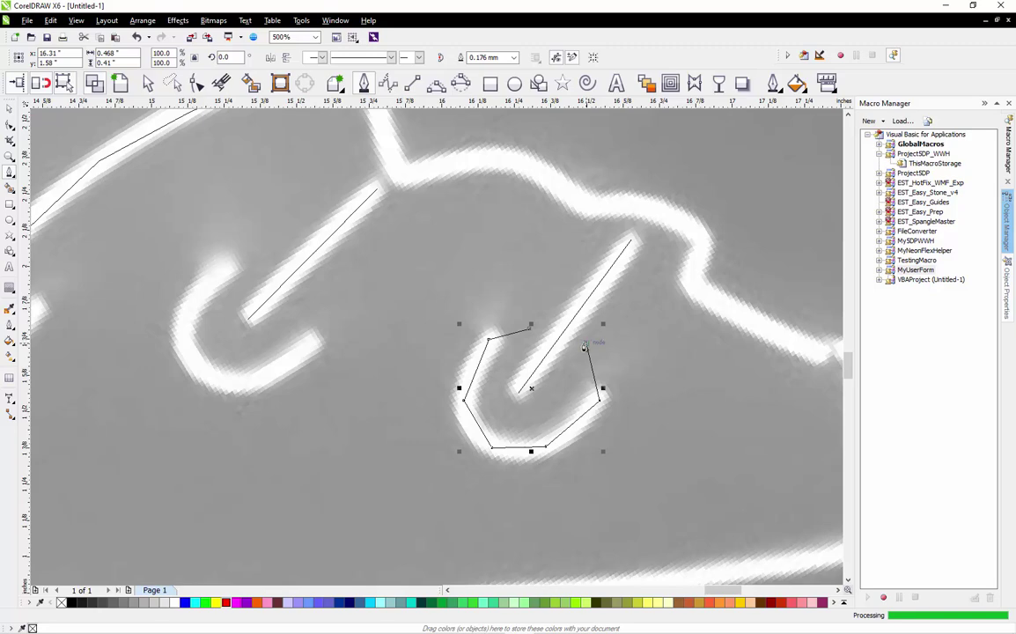
scroll(556, 387, "down", 1)
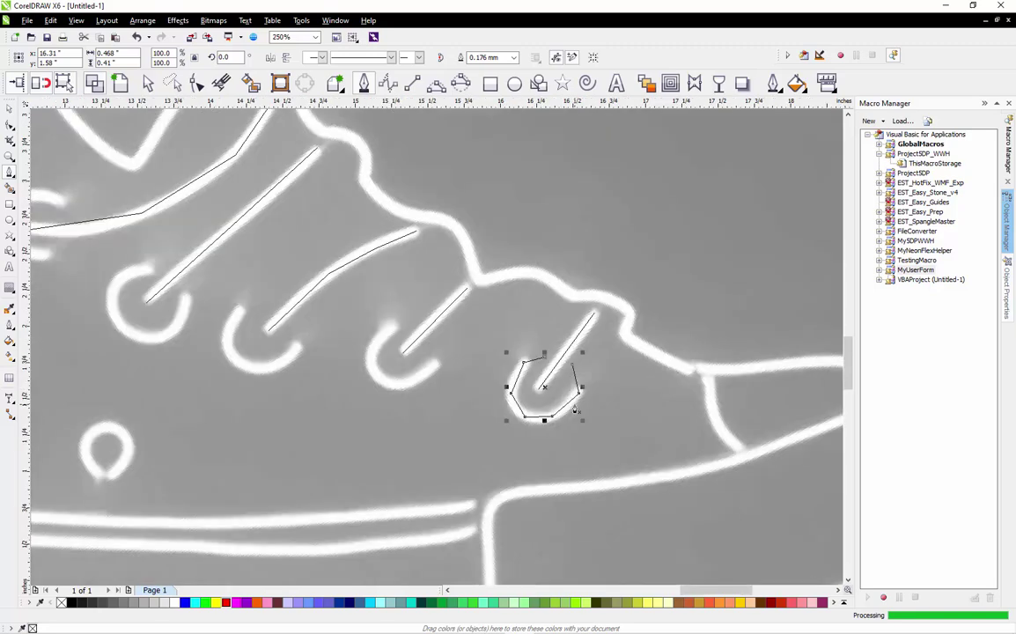
scroll(407, 341, "up", 2)
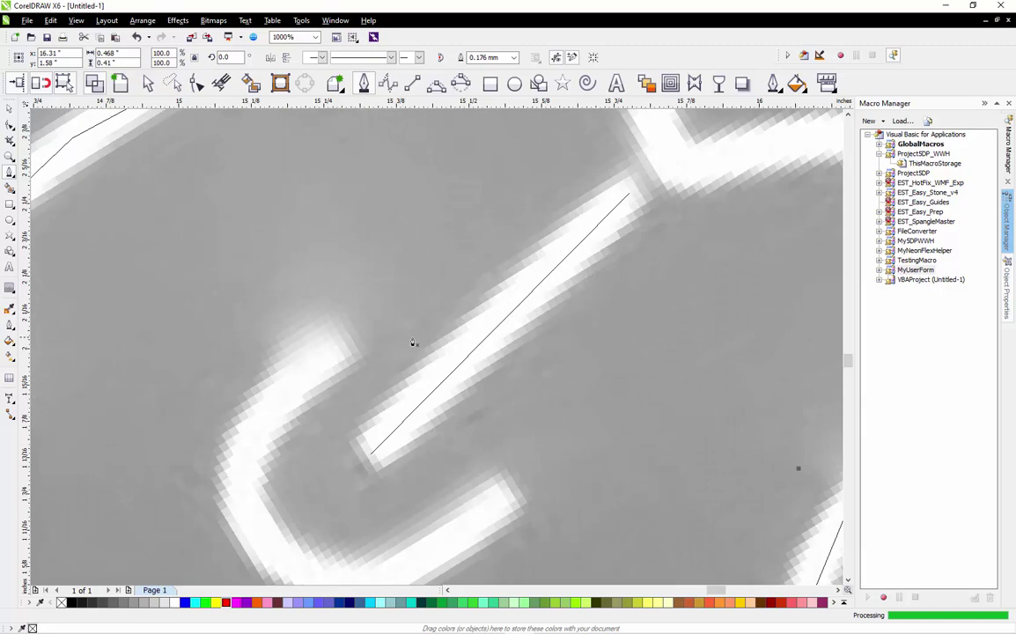
left_click(421, 337)
left_click(327, 339)
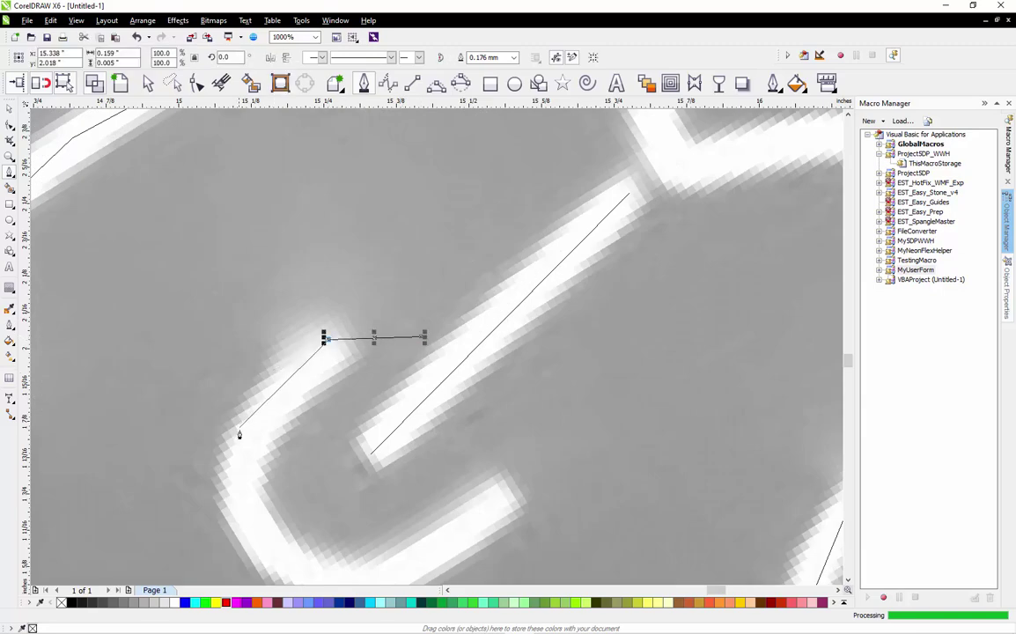
left_click(244, 432)
left_click(246, 519)
scroll(287, 480, "down", 1)
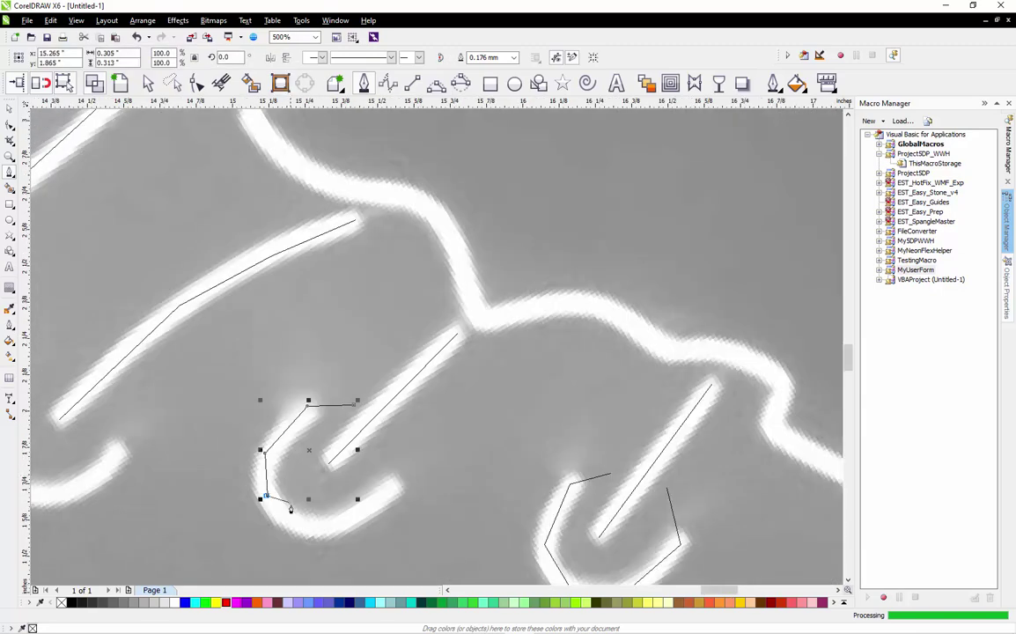
scroll(290, 512, "up", 1)
left_click(307, 544)
left_click(375, 548)
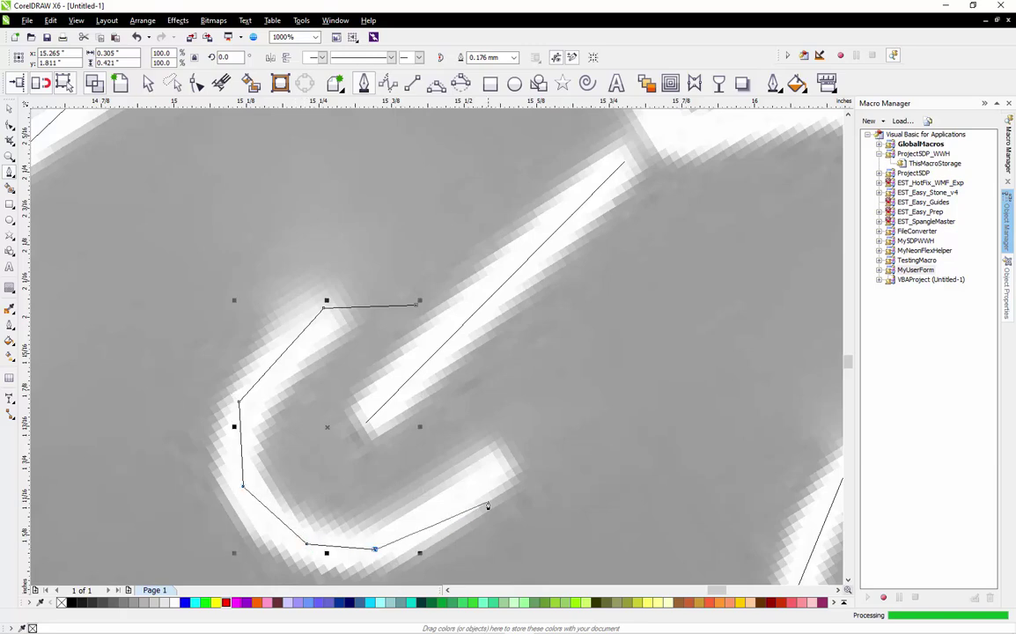
left_click(468, 505)
left_click(493, 467)
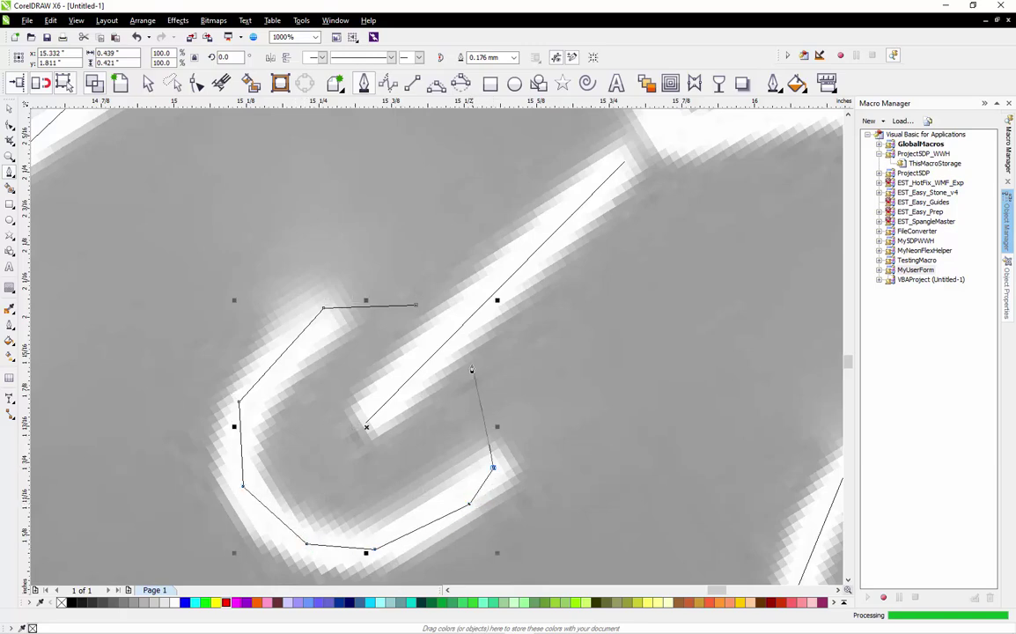
left_click(479, 364)
Trace the eyelet around the third, slightly curved lace as an open eight-node polyline about 0.49 by 0.45 inches
scroll(608, 361, "down", 2)
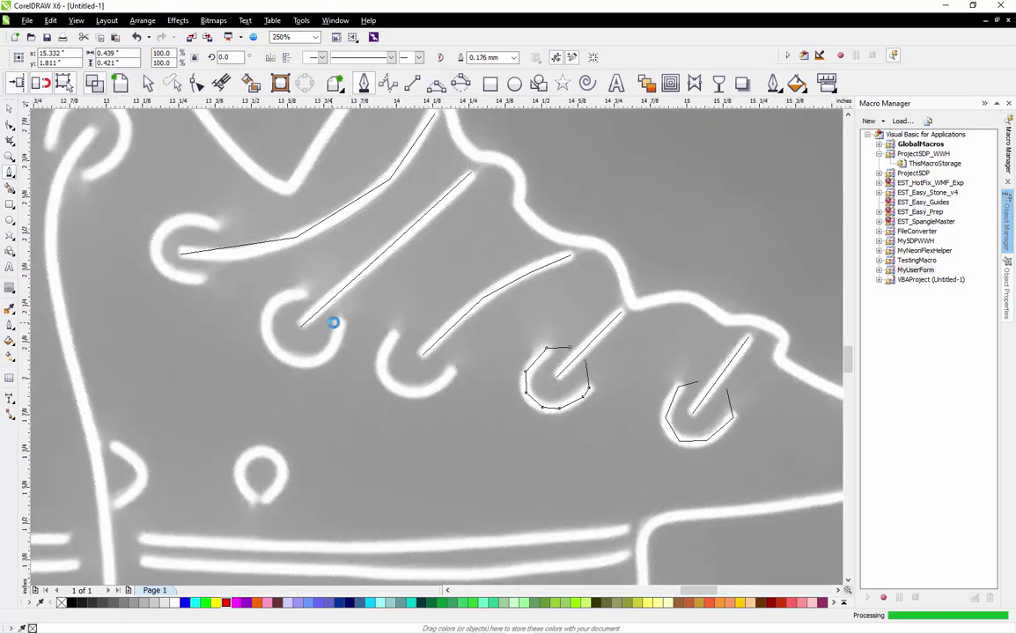
scroll(463, 350, "up", 1)
scroll(463, 350, "up", 1)
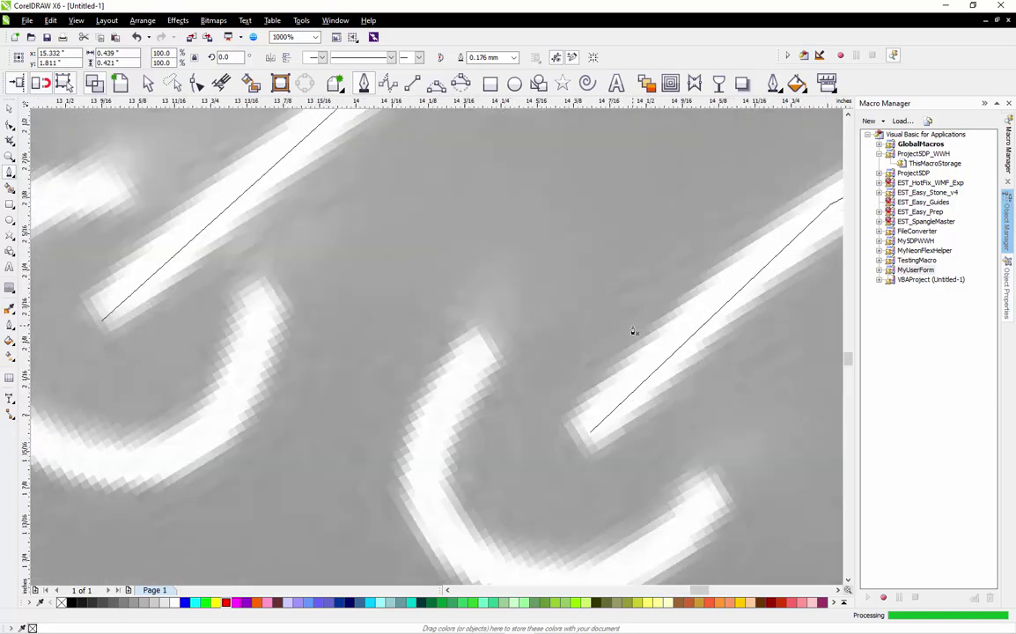
left_click(634, 327)
left_click(545, 318)
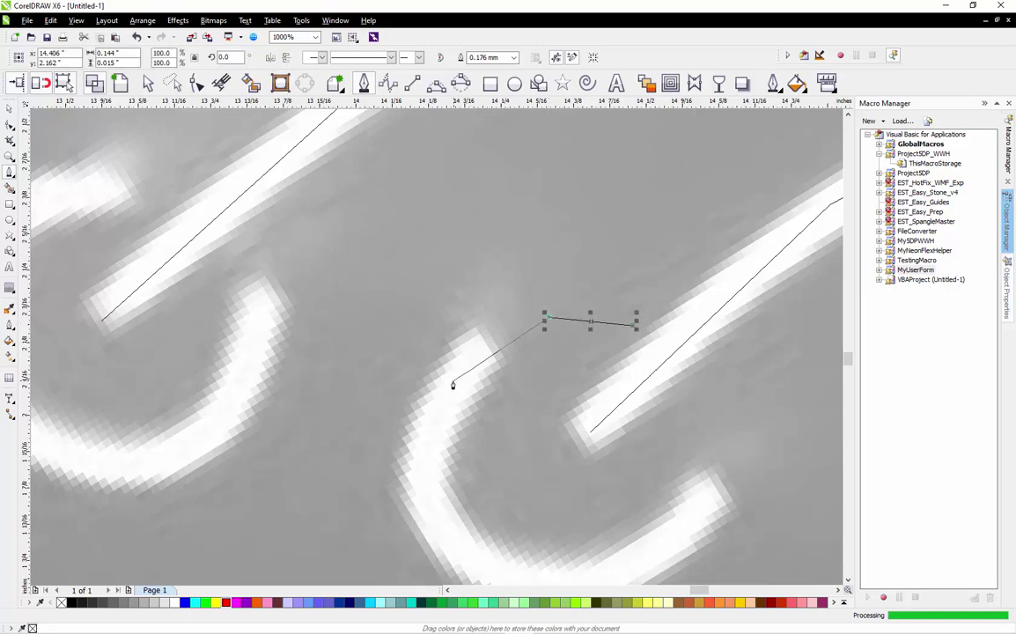
left_click(452, 385)
scroll(447, 376, "down", 1)
left_click(434, 432)
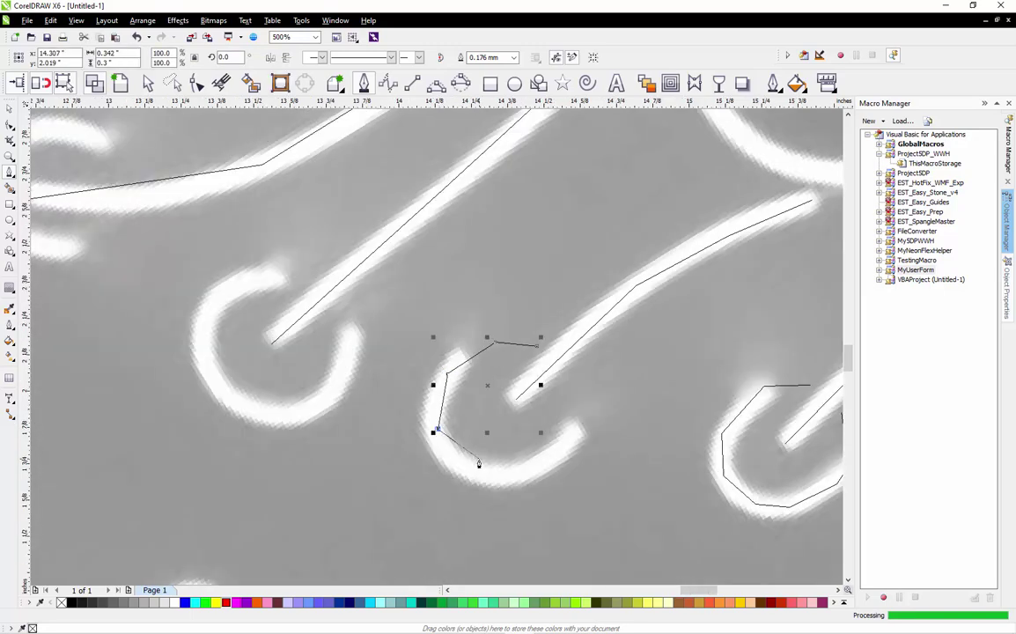
left_click(475, 472)
left_click(527, 471)
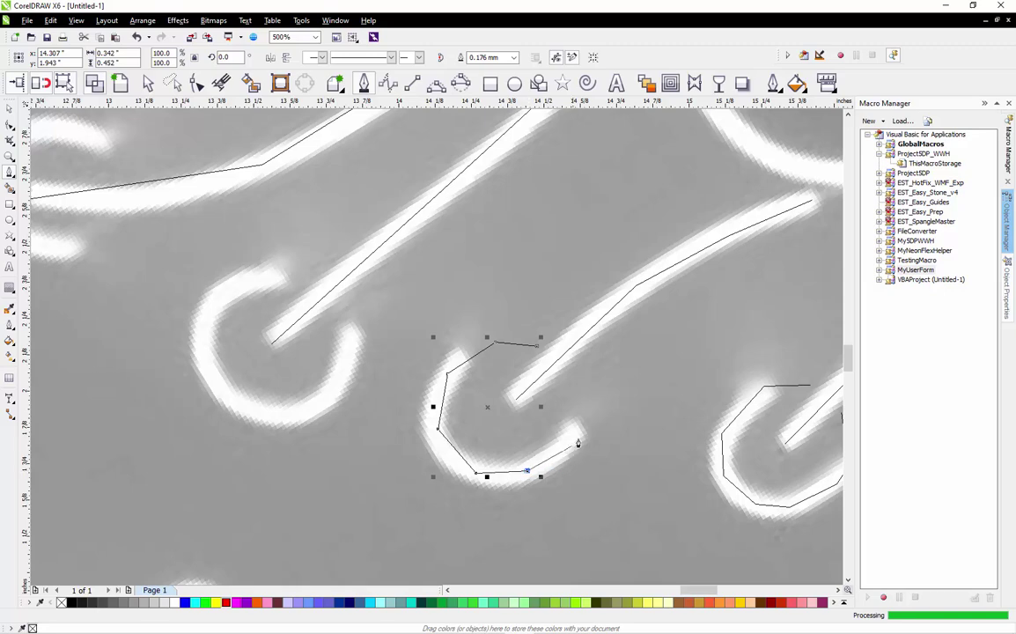
left_click(577, 436)
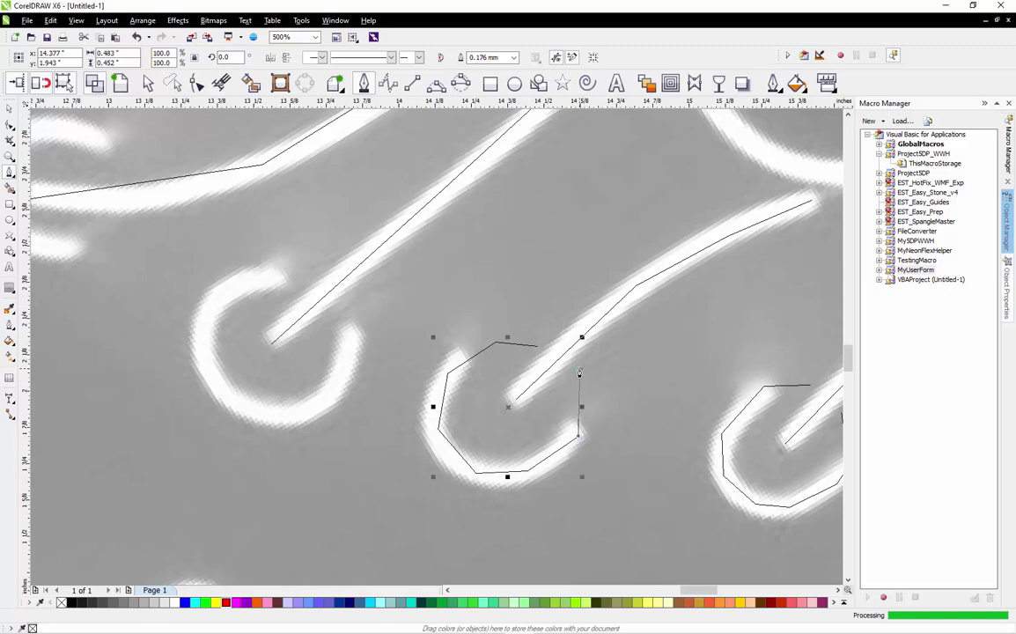
left_click(579, 373)
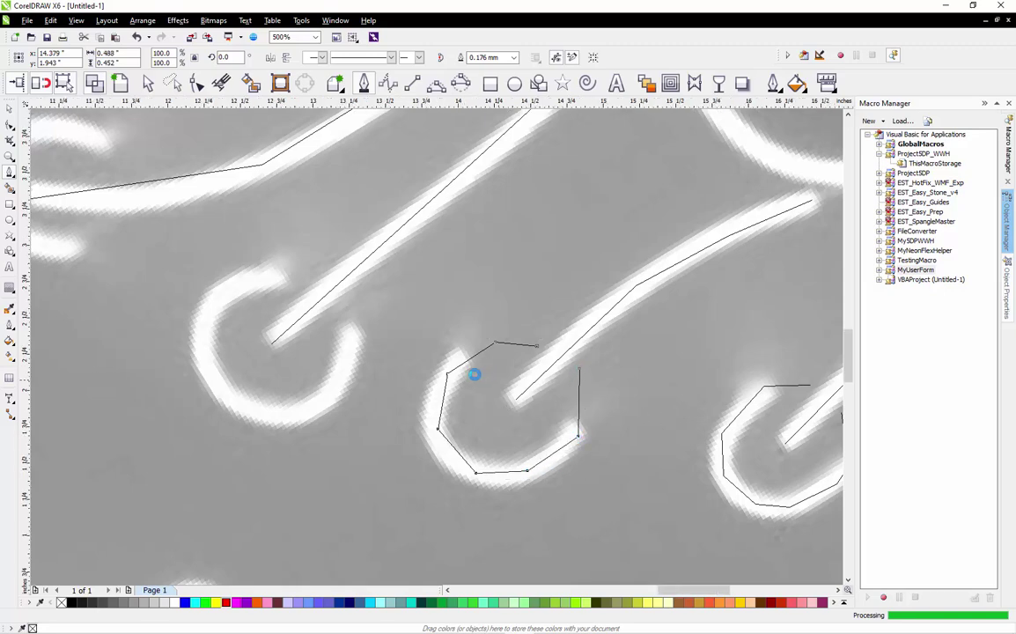
Trace the eyelet around the second lace as an open ten-node polyline about 0.51 by 0.50 inches, leaving a gap for the lace
scroll(480, 379, "down", 3)
scroll(458, 378, "up", 2)
scroll(431, 373, "up", 3)
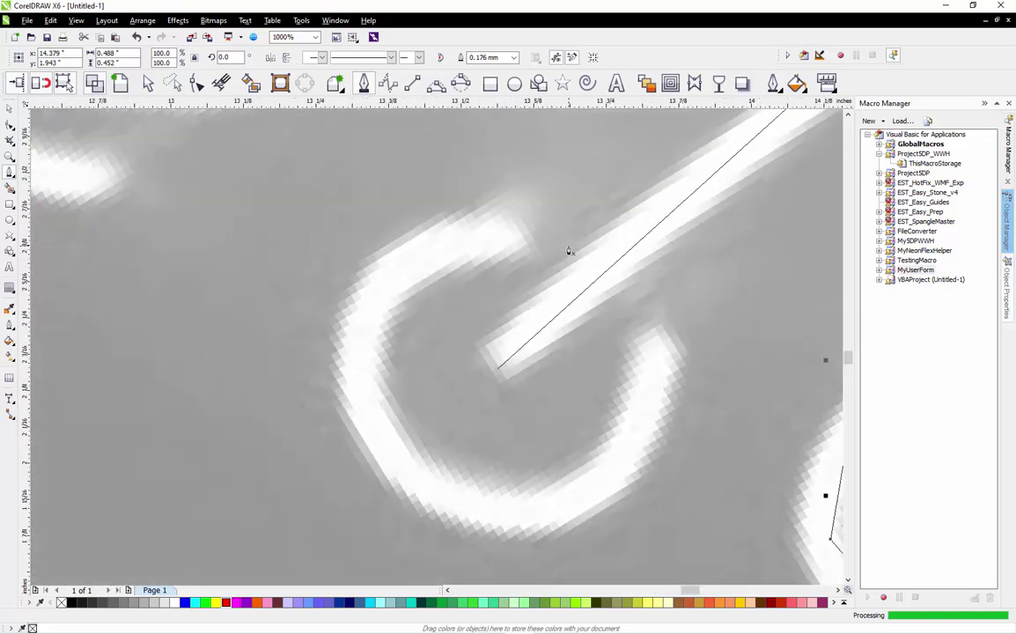
left_click(569, 248)
left_click(476, 233)
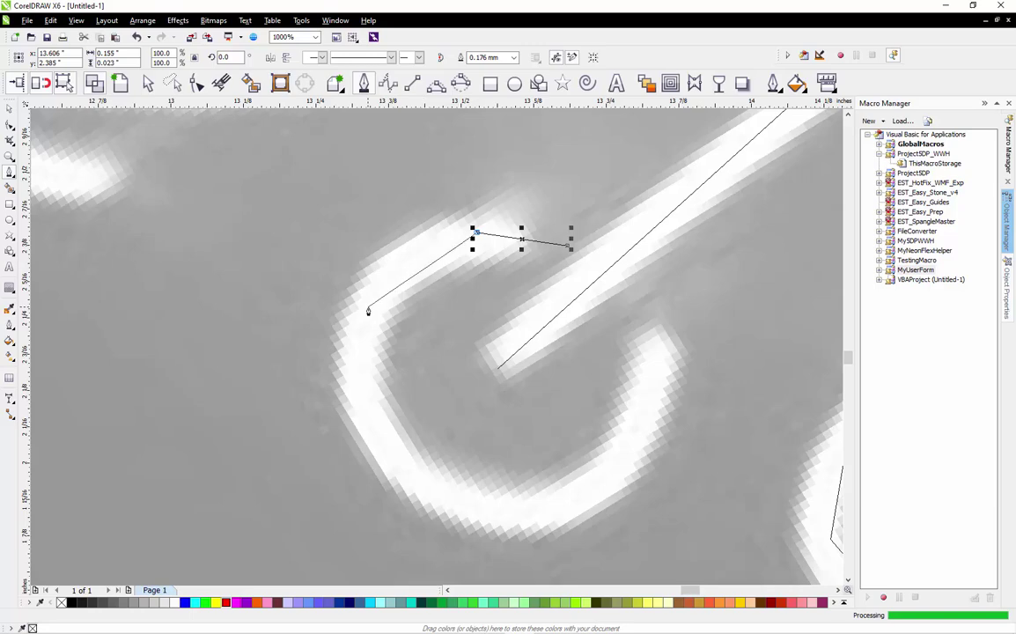
left_click(369, 308)
left_click(362, 413)
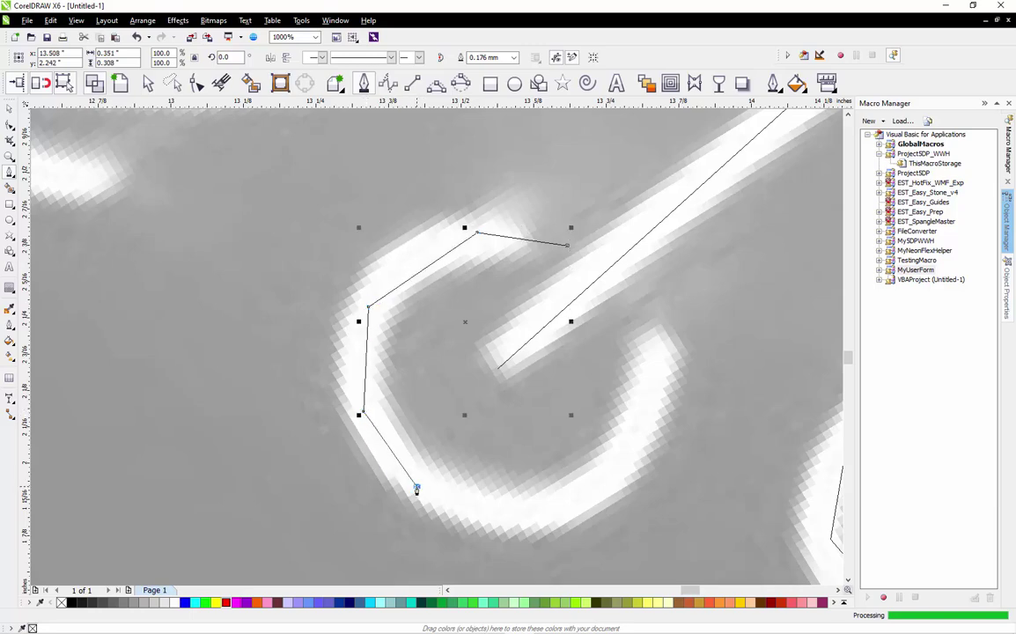
left_click(416, 487)
left_click(522, 519)
left_click(613, 474)
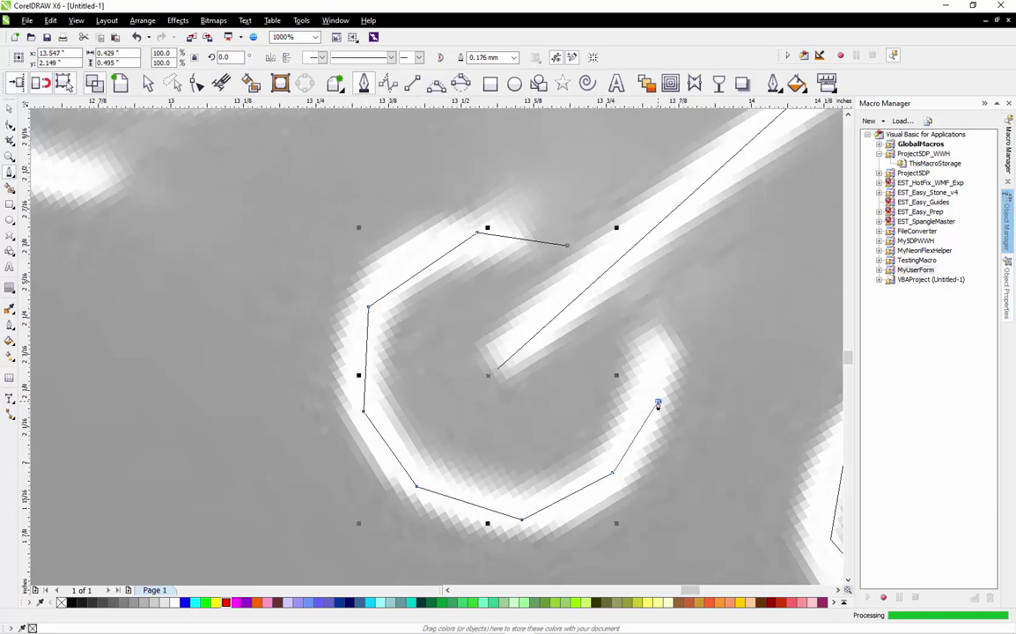
left_click(658, 404)
left_click(659, 349)
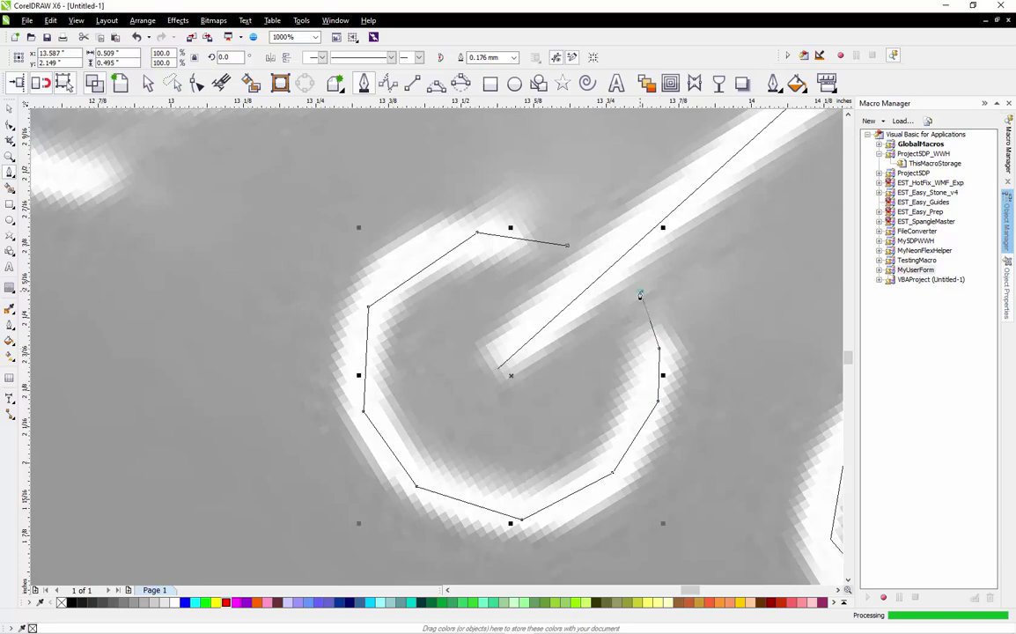
double_click(640, 296)
Trace the eyelet around the first lace as an open polyline about 0.43 by 0.42 inches, starting below the lace and ending above it
scroll(623, 420, "down", 1)
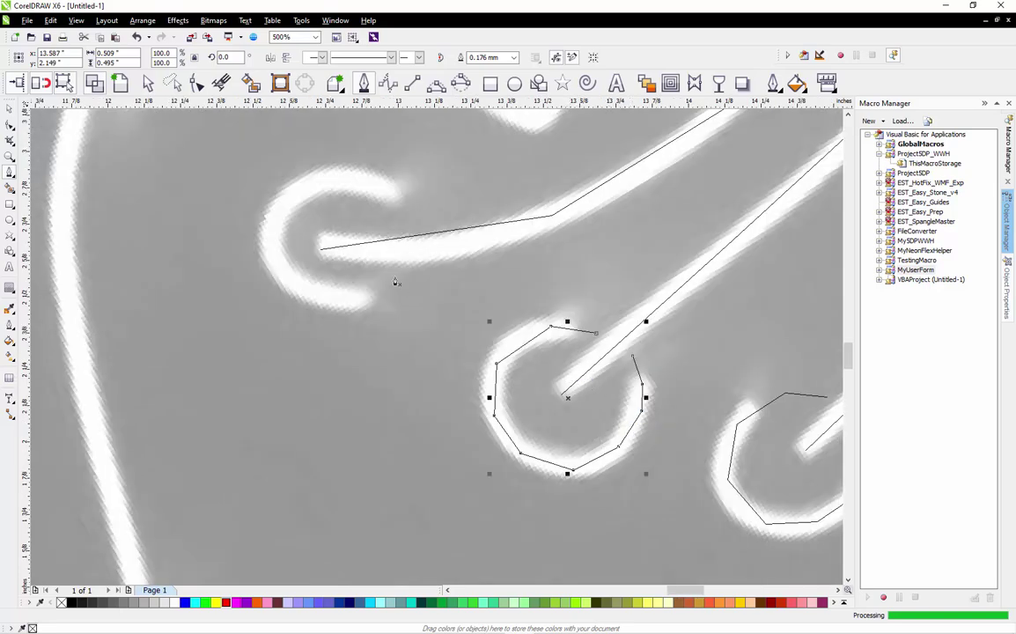
scroll(370, 236, "up", 1)
left_click(429, 282)
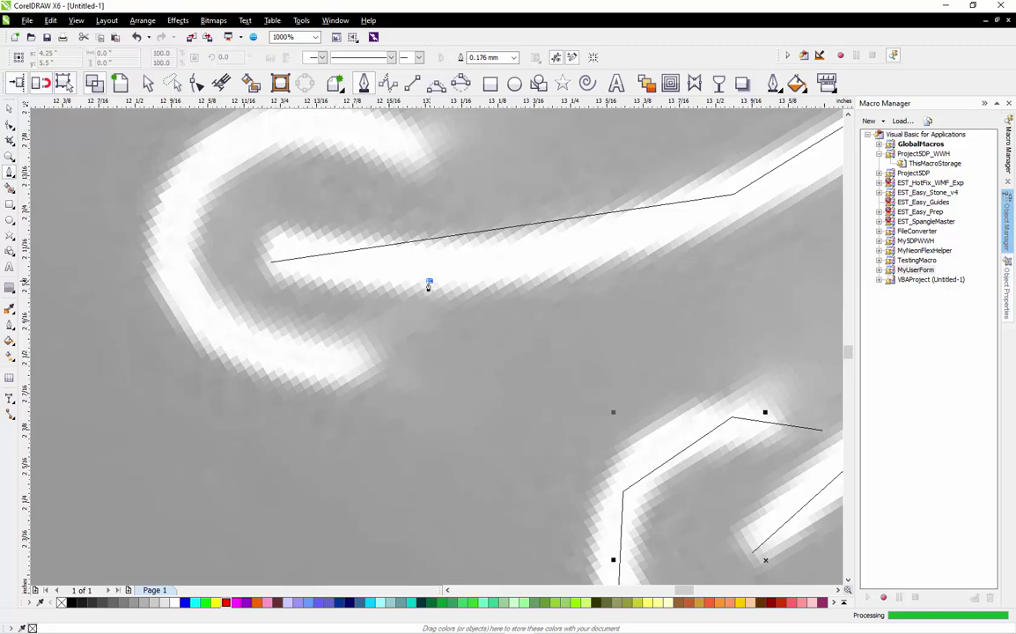
left_click(394, 333)
left_click(328, 360)
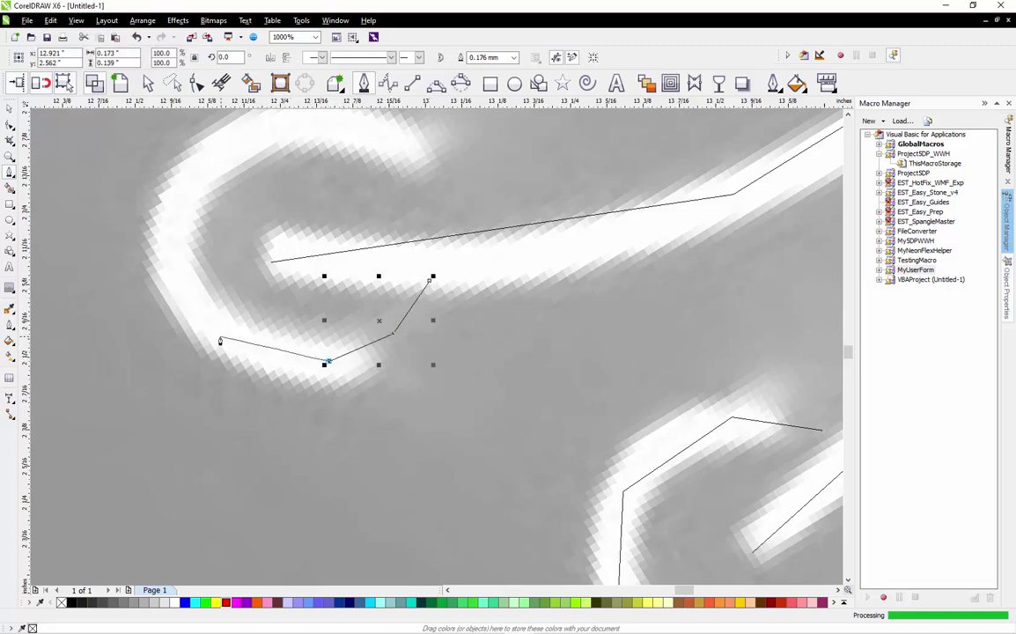
left_click(220, 336)
left_click(178, 268)
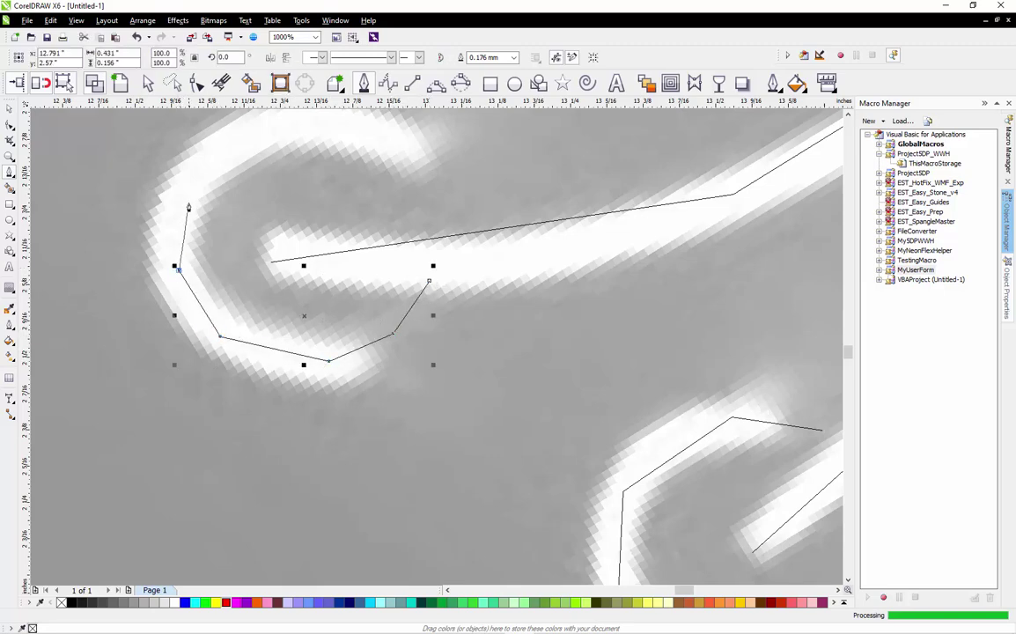
left_click(223, 152)
scroll(240, 283, "down", 1)
scroll(256, 212, "up", 1)
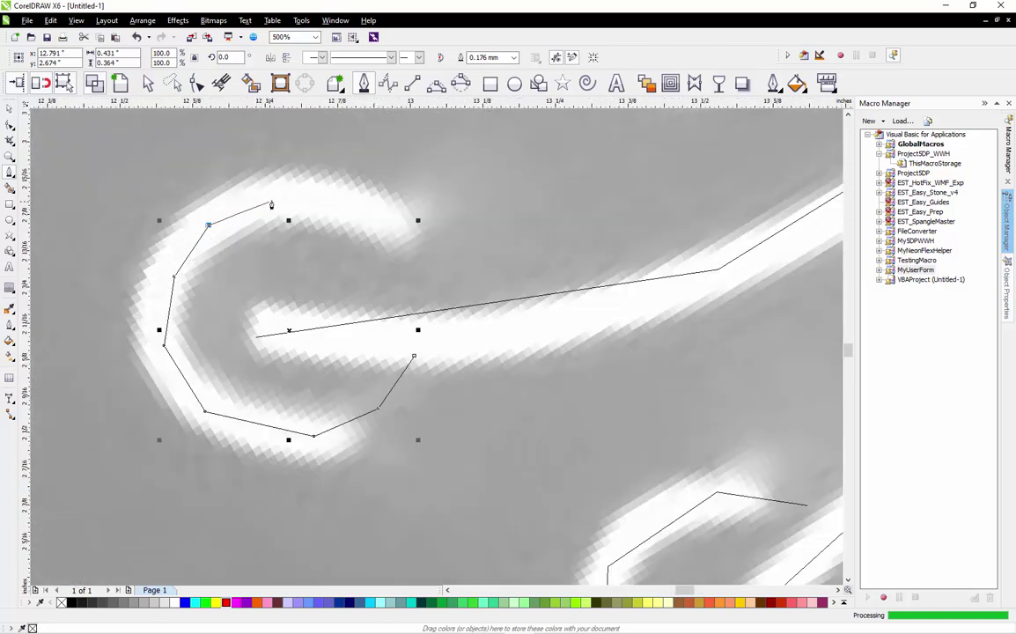
left_click(271, 199)
left_click(350, 201)
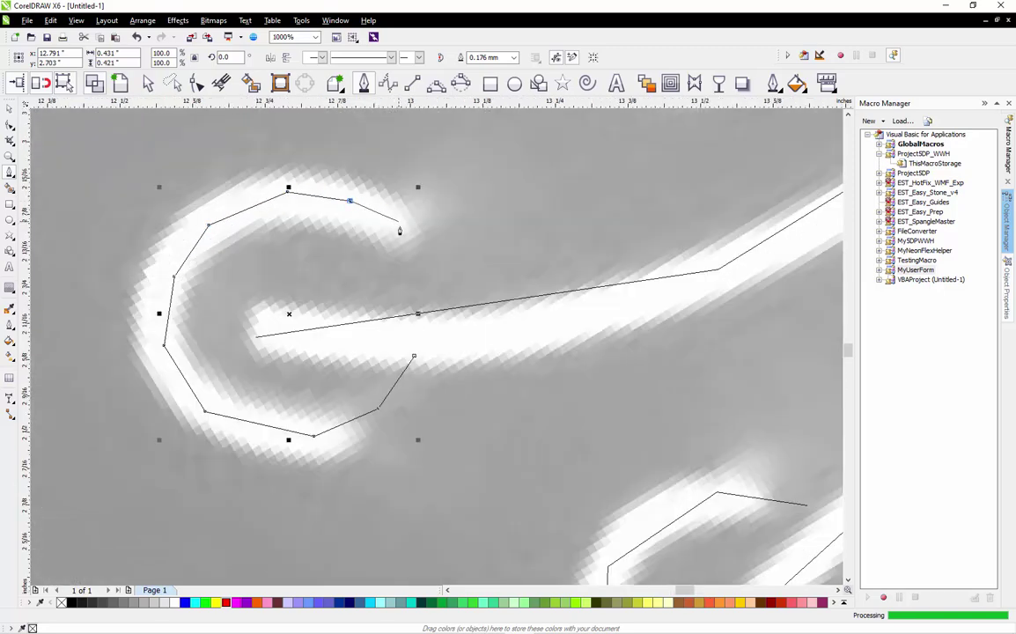
left_click(399, 228)
scroll(427, 332, "down", 3)
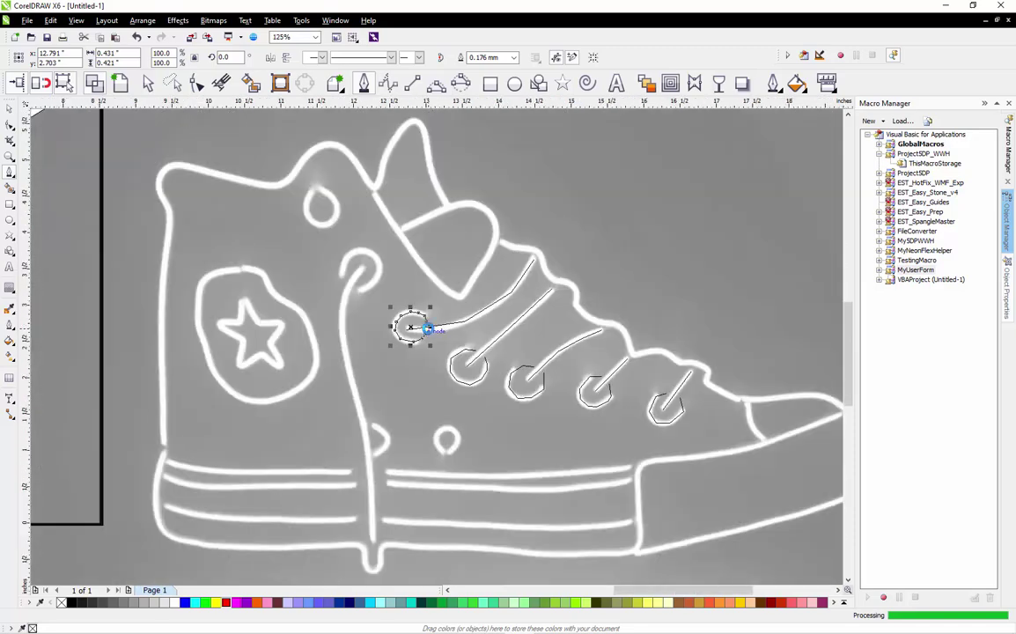
scroll(363, 264, "up", 1)
scroll(354, 271, "up", 1)
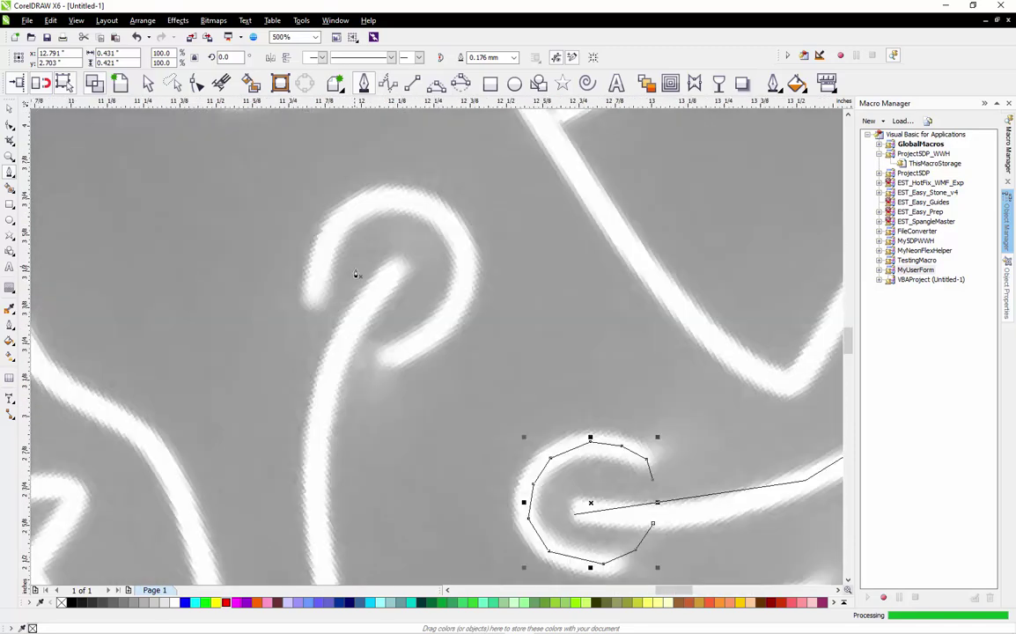
scroll(369, 299, "down", 1)
scroll(388, 324, "down", 2)
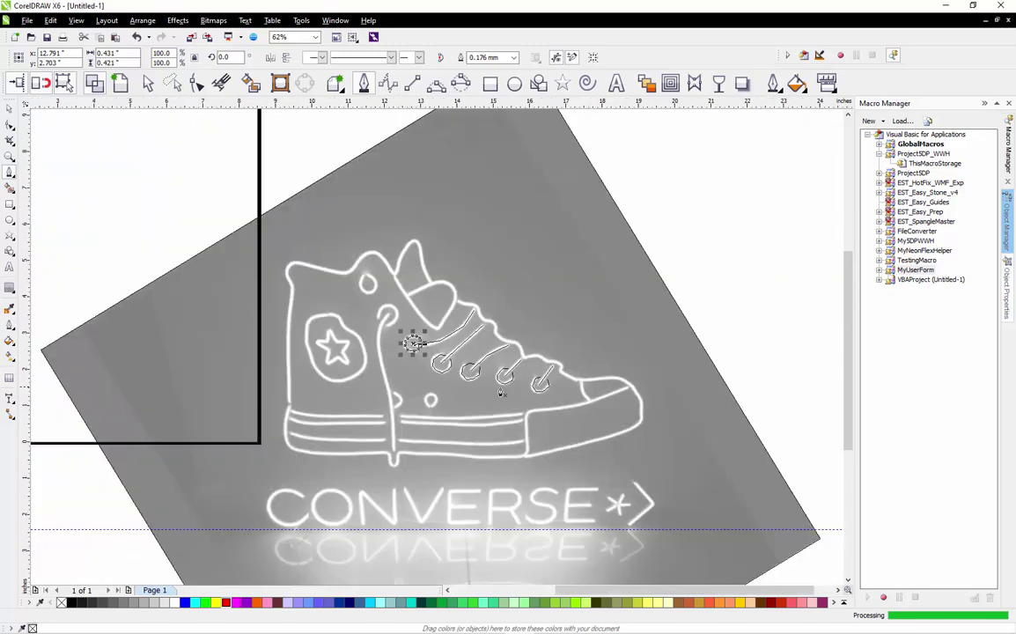
scroll(500, 393, "up", 1)
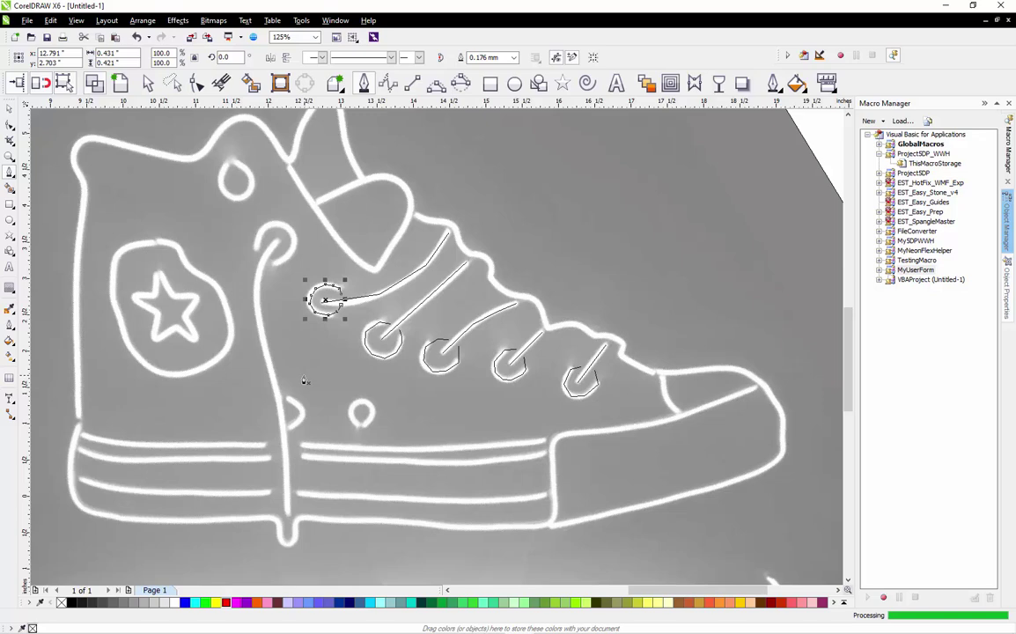
scroll(246, 261, "up", 2)
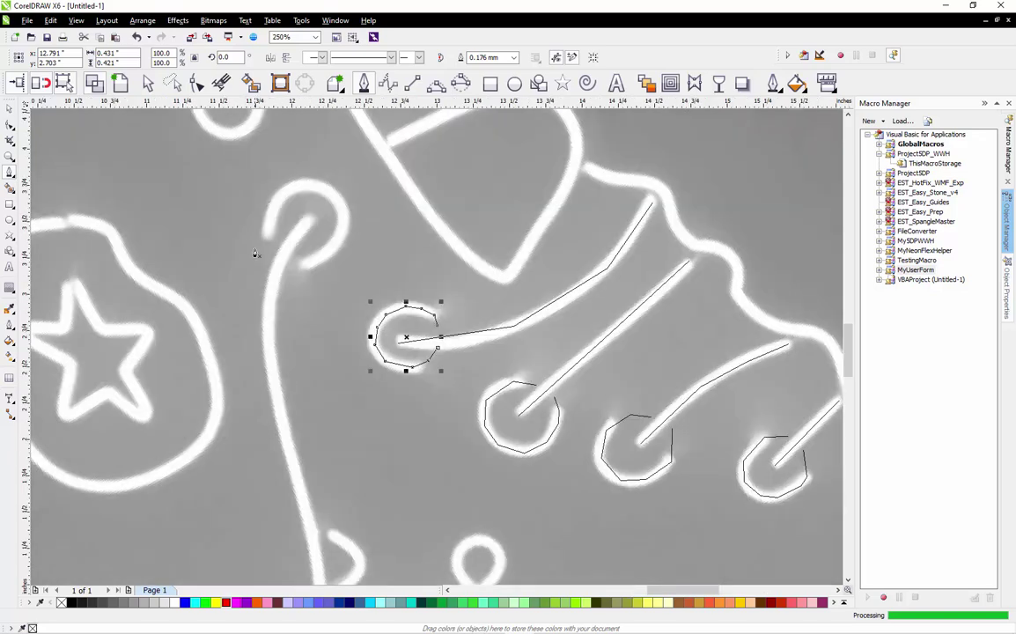
scroll(342, 193, "down", 2)
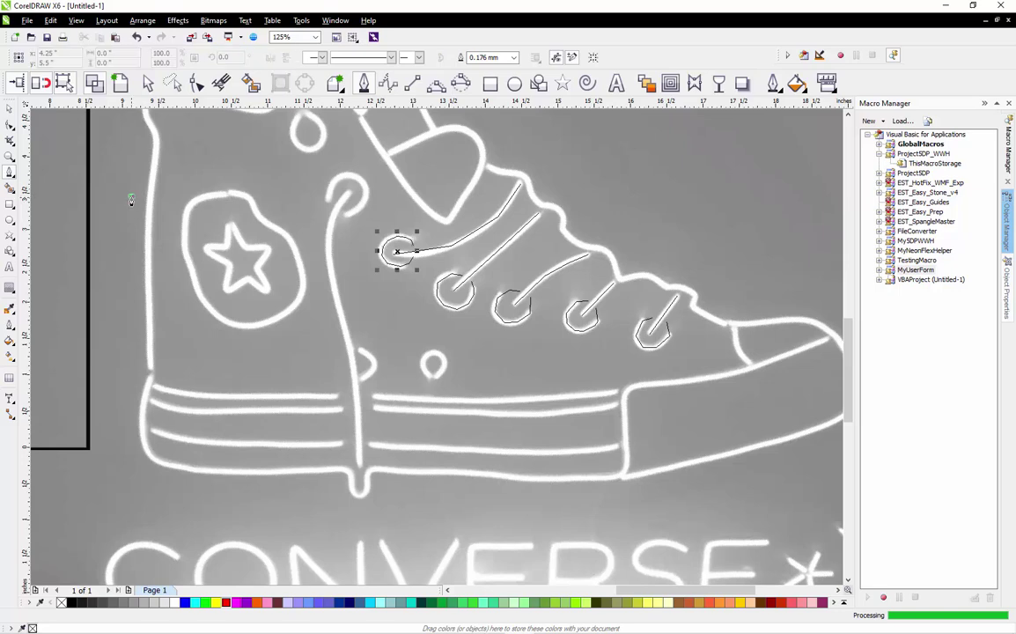
Trace the upper part of the long ankle lace from inside its eyelet downward as a three-point curve about 0.30 by 1.75 inches
left_click(9, 107)
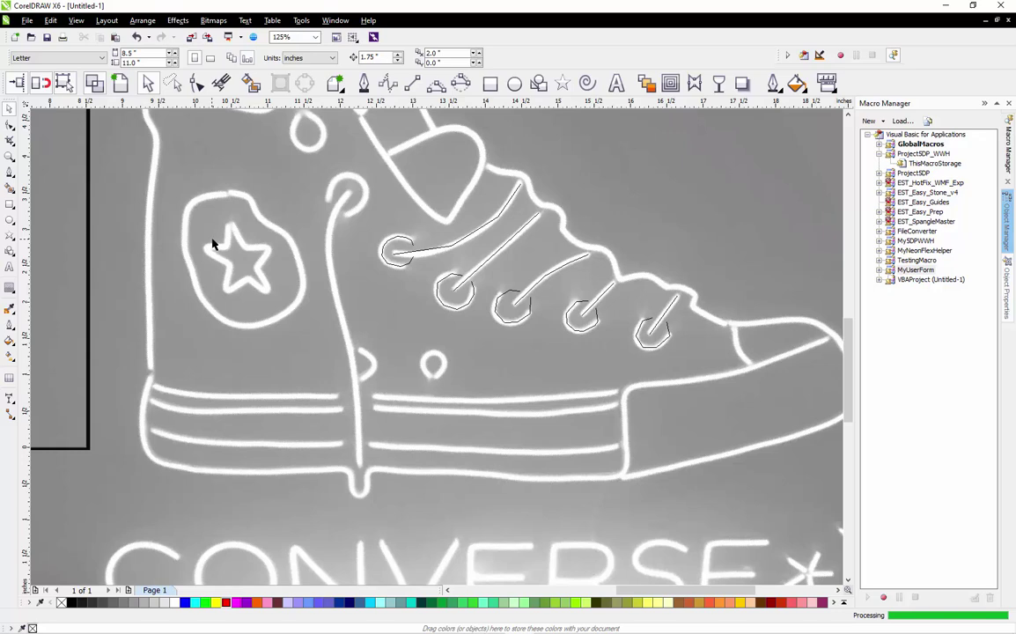
left_click(364, 83)
left_click(436, 85)
scroll(317, 113, "up", 2)
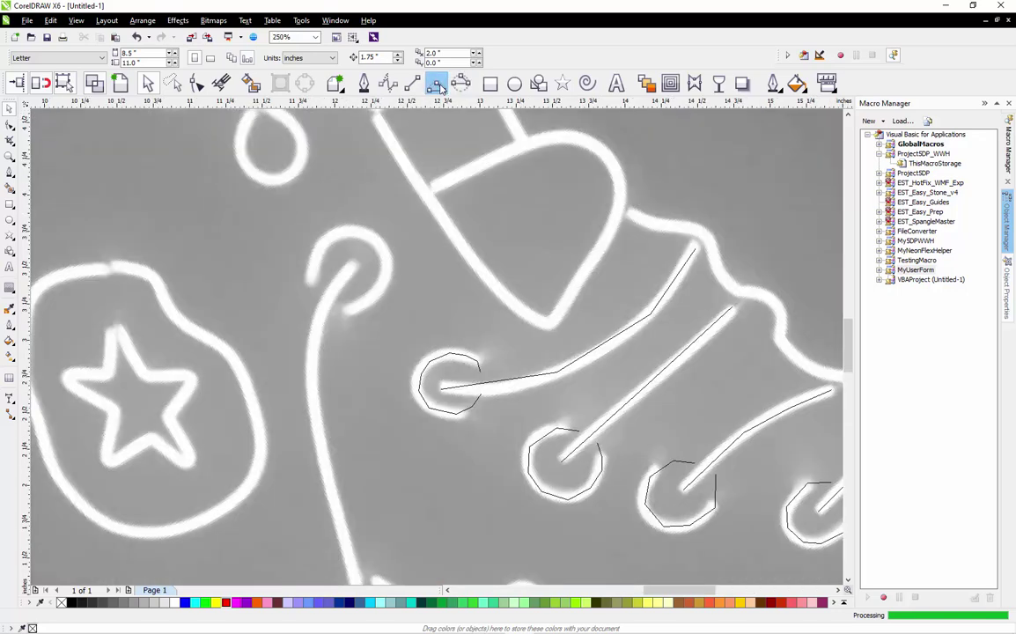
left_click(438, 84)
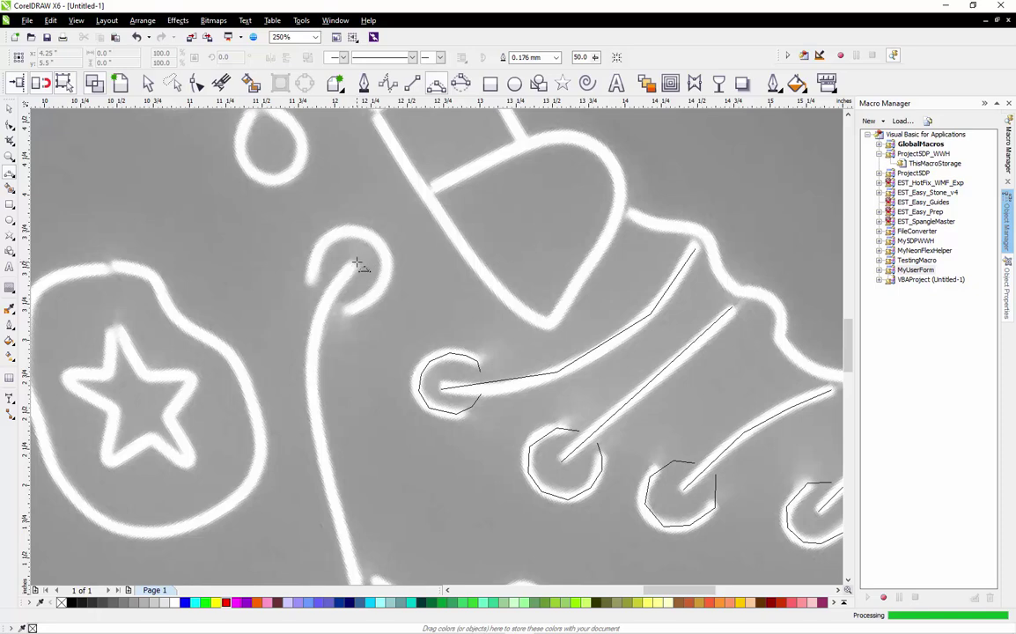
left_click(356, 263)
left_click_drag(335, 515, 321, 340)
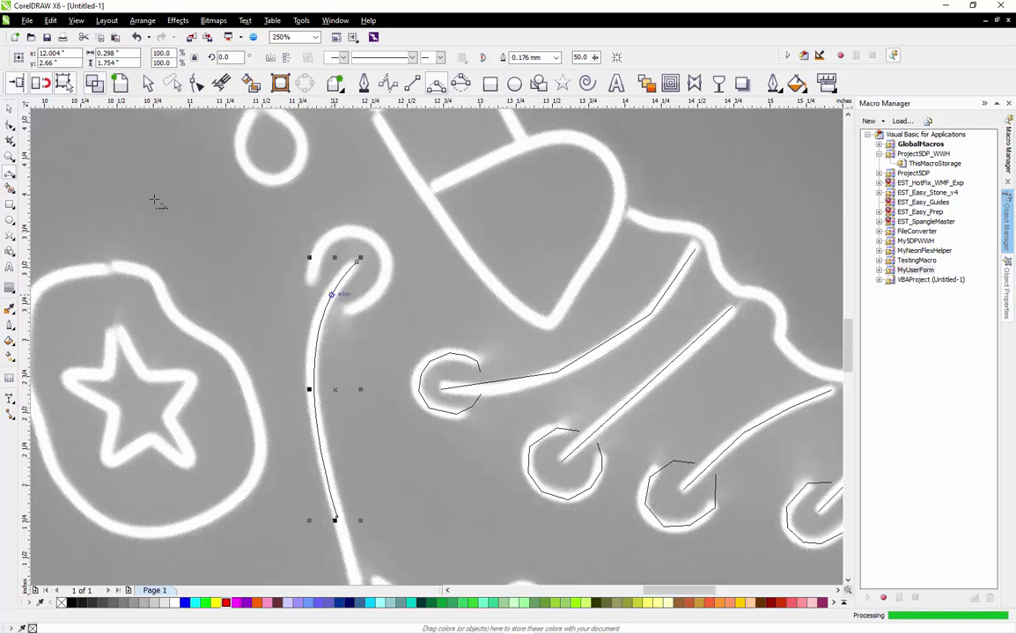
Reshape the upper ankle lace curve by pulling its upper control handle outward, making the curve about 0.33 inches wide
left_click(11, 126)
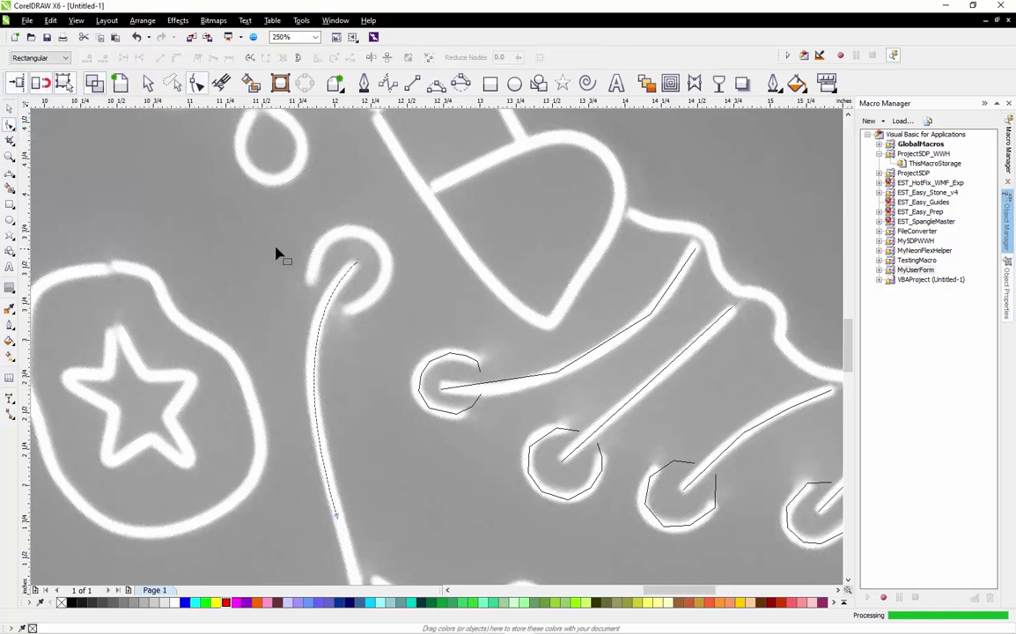
left_click(357, 266)
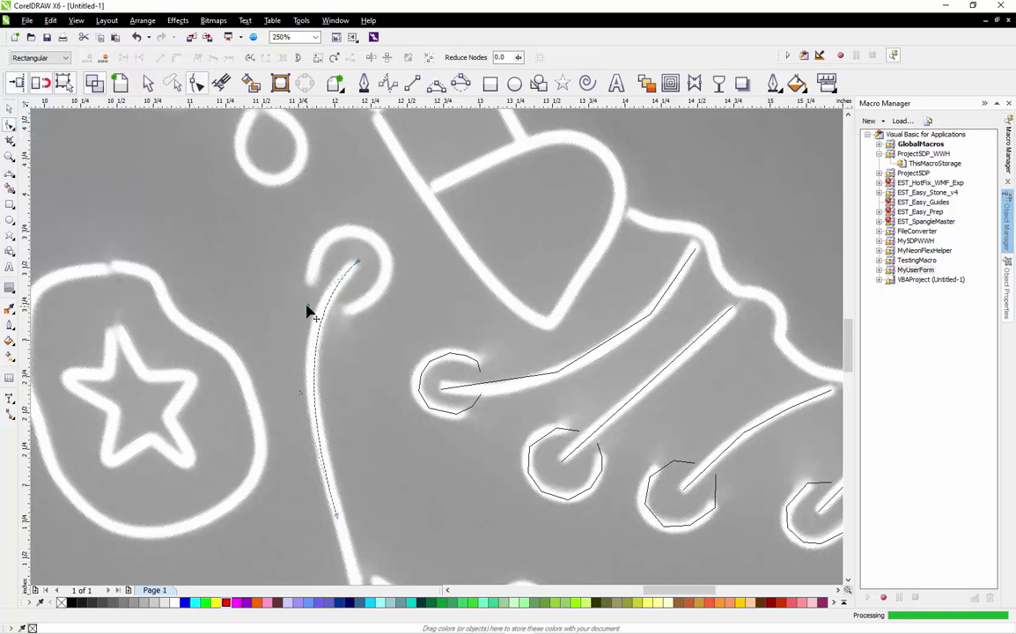
left_click_drag(308, 312, 292, 331)
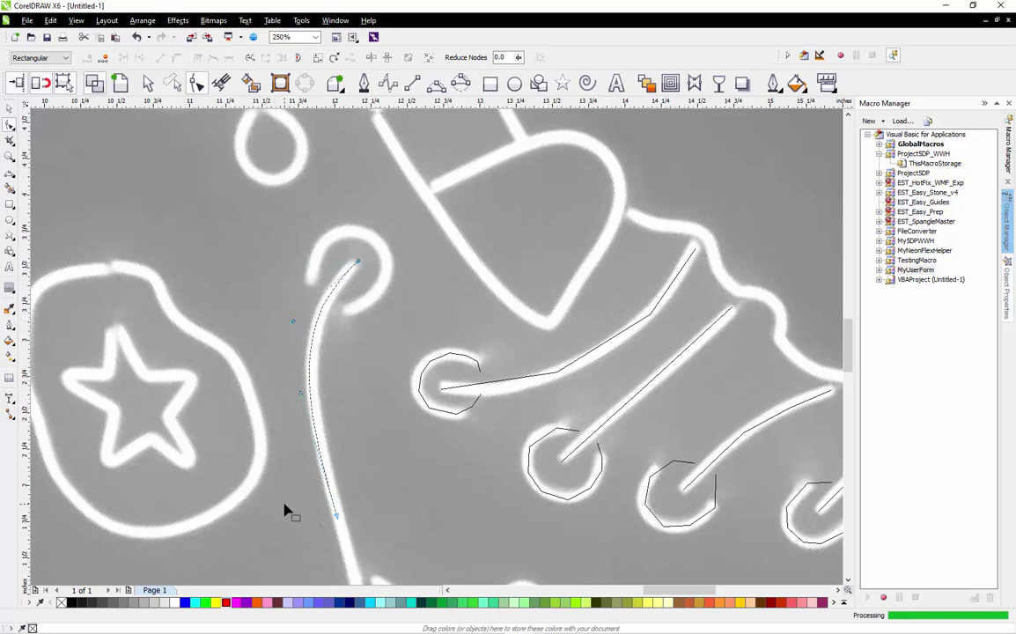
left_click(9, 107)
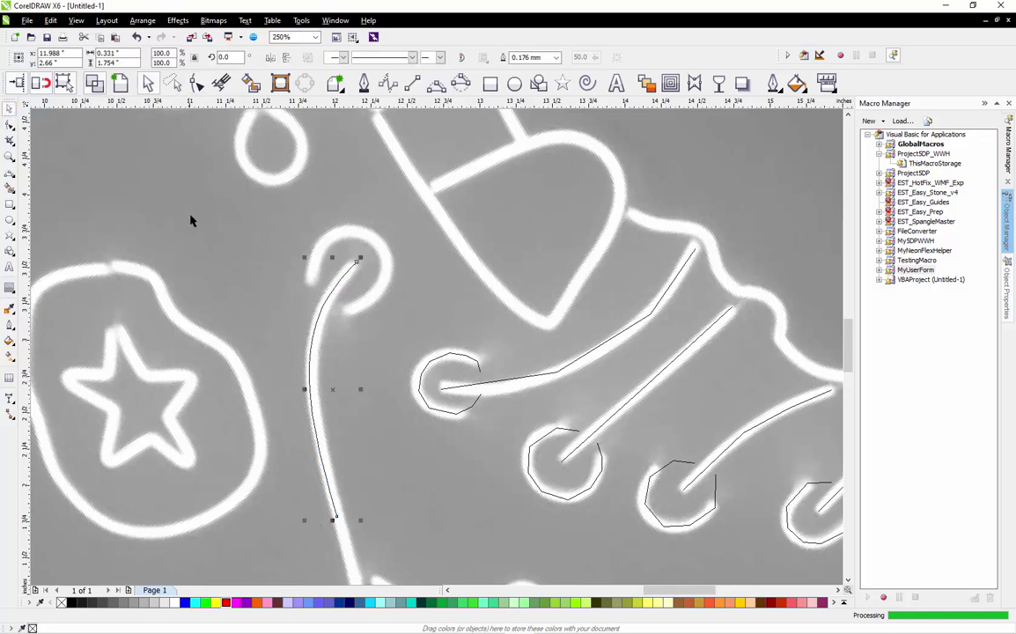
Trace the lower ankle lace as a three-point curve from the upper curve's end node down to the loop below the sole, then deselect it
left_click(436, 83)
scroll(374, 167, "down", 2)
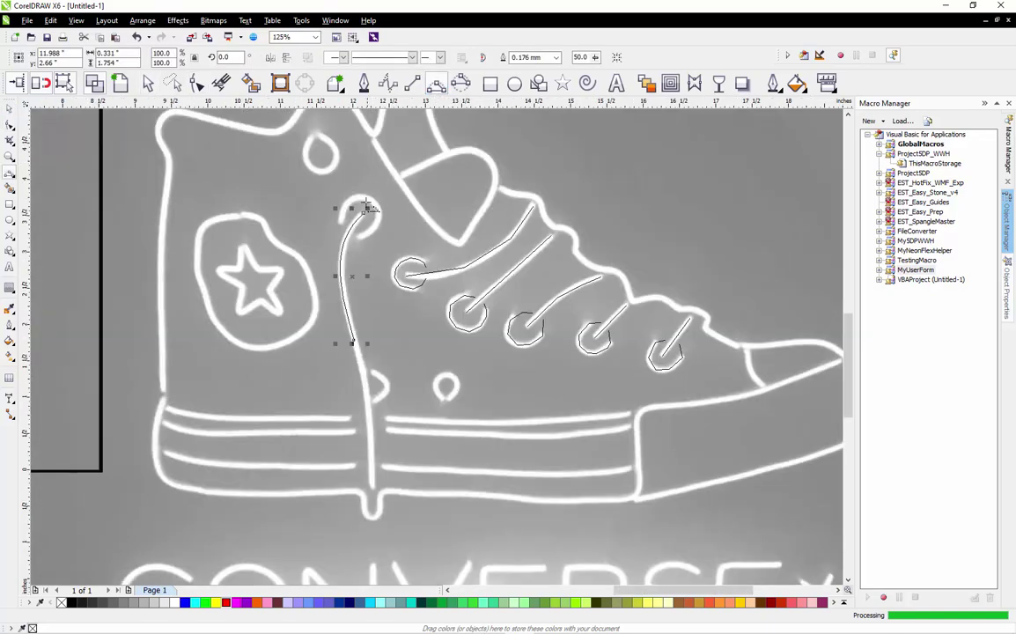
scroll(363, 346, "up", 2)
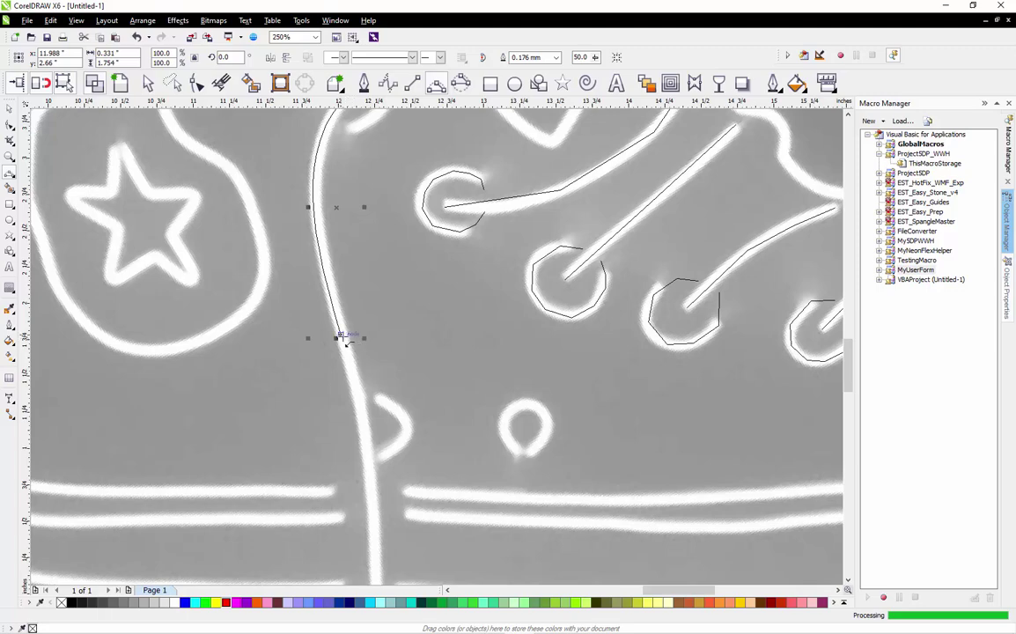
scroll(363, 318, "down", 2)
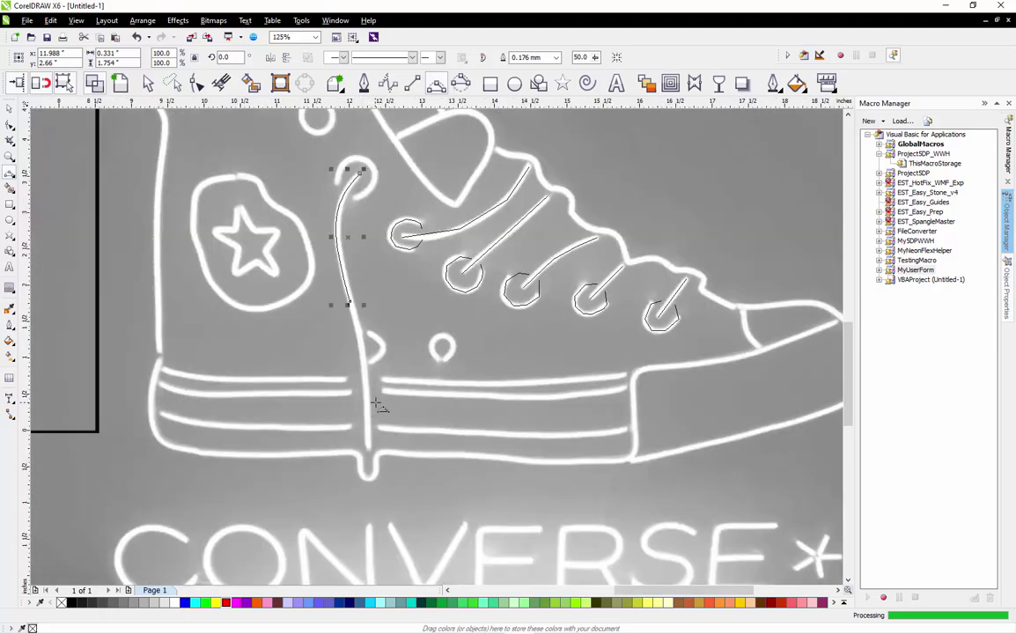
scroll(377, 405, "up", 2)
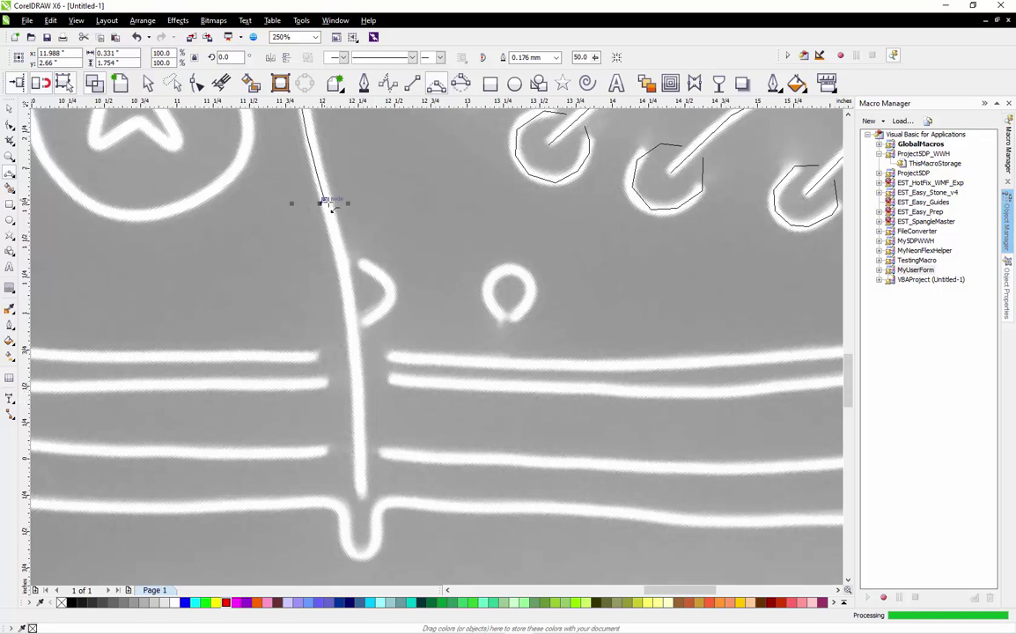
left_click(325, 203)
double_click(366, 566)
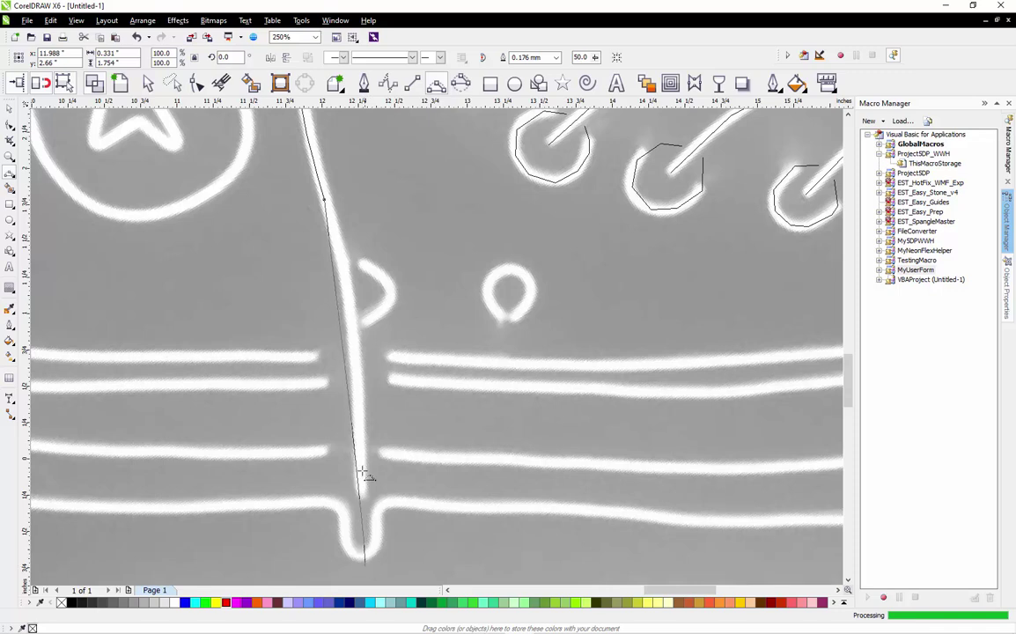
left_click(350, 305)
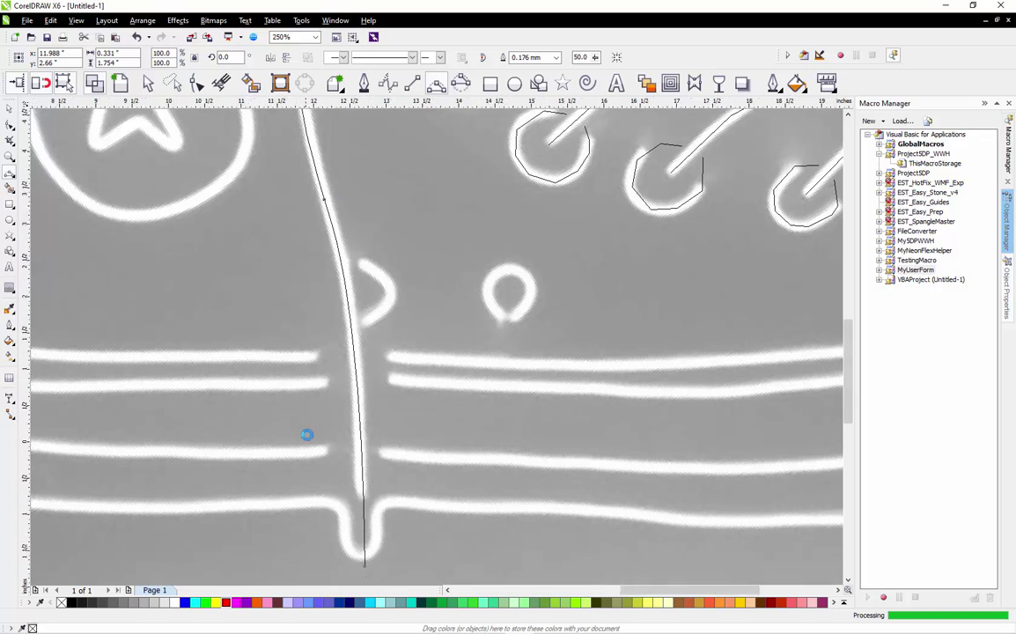
scroll(306, 431, "down", 2)
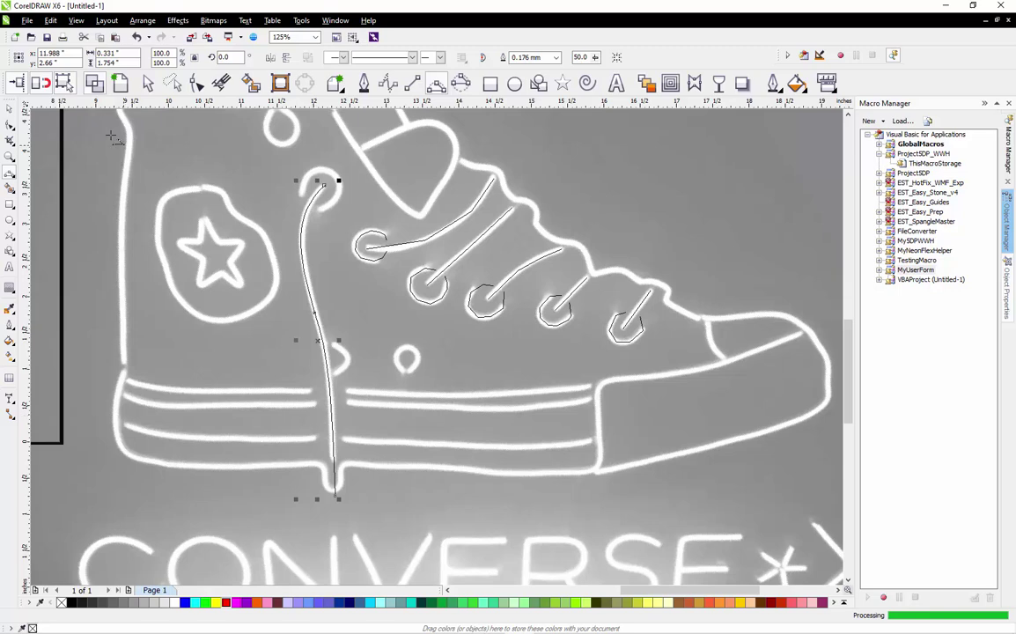
left_click(9, 107)
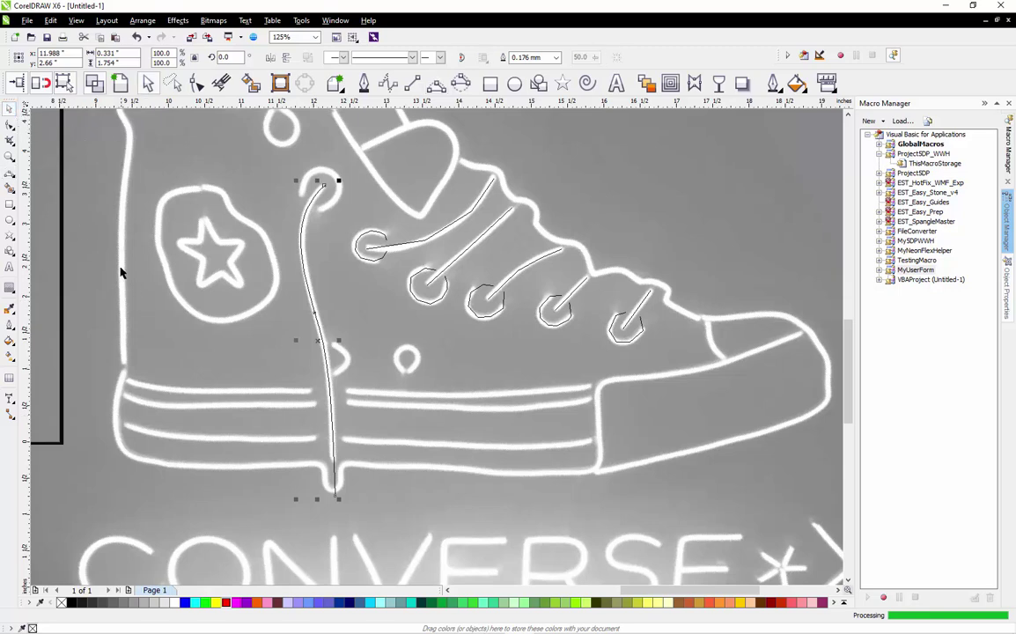
left_click(148, 264)
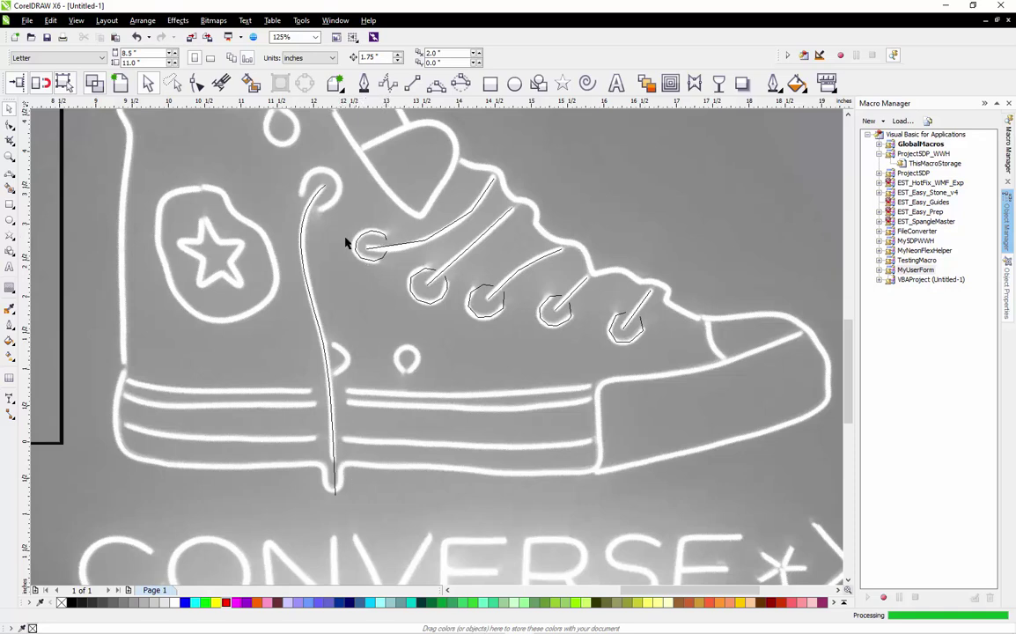
Try to bend the straight segment of the first lace nearest its eyelet directly onto the neon line
scroll(383, 245, "up", 1)
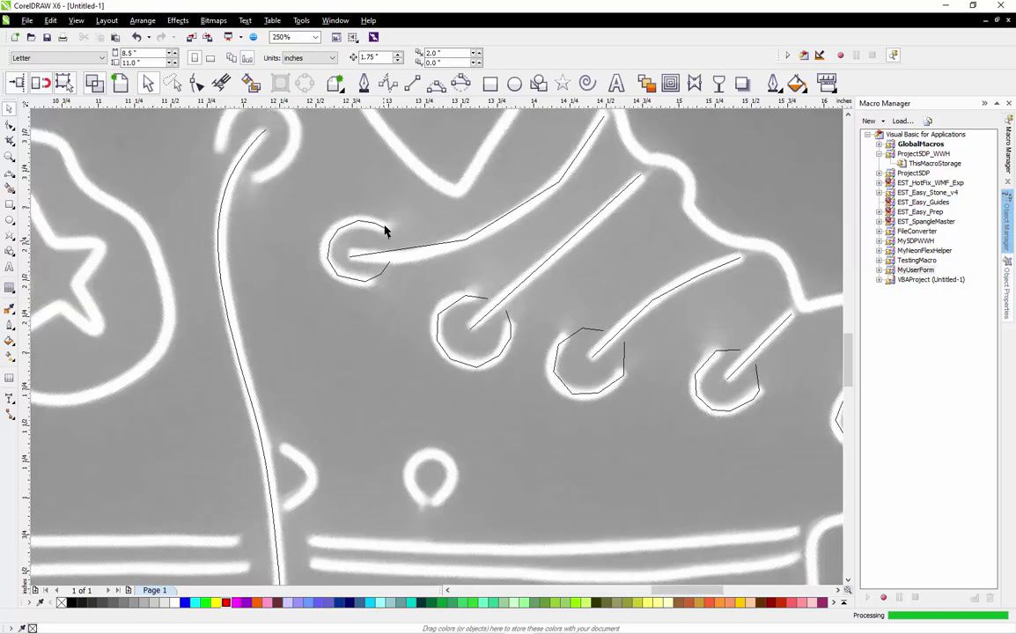
scroll(377, 231, "up", 1)
scroll(374, 232, "up", 1)
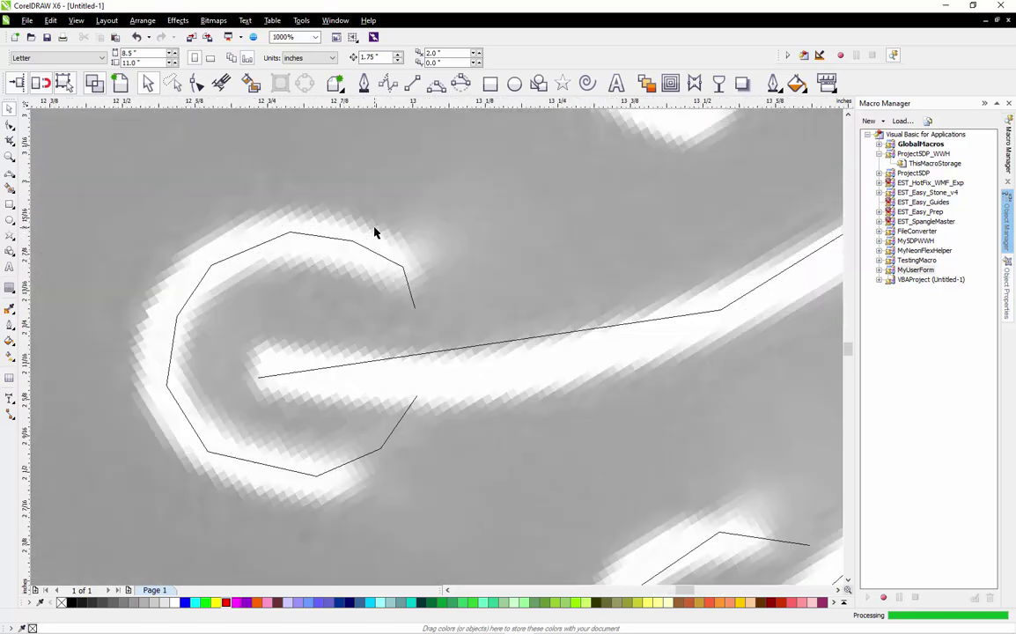
scroll(374, 232, "down", 1)
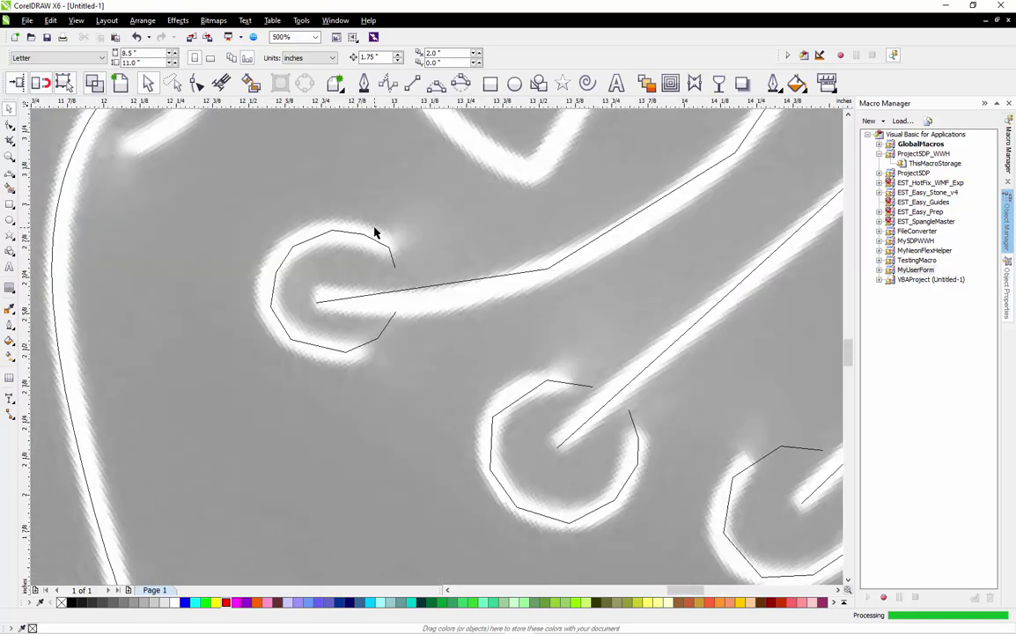
scroll(348, 414, "down", 1)
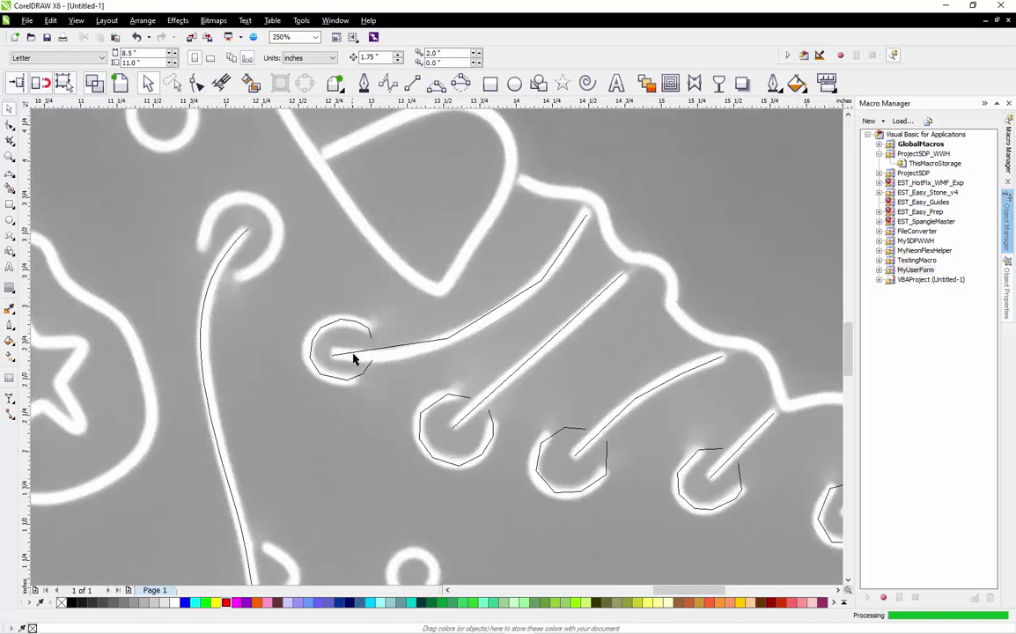
scroll(448, 340, "up", 1)
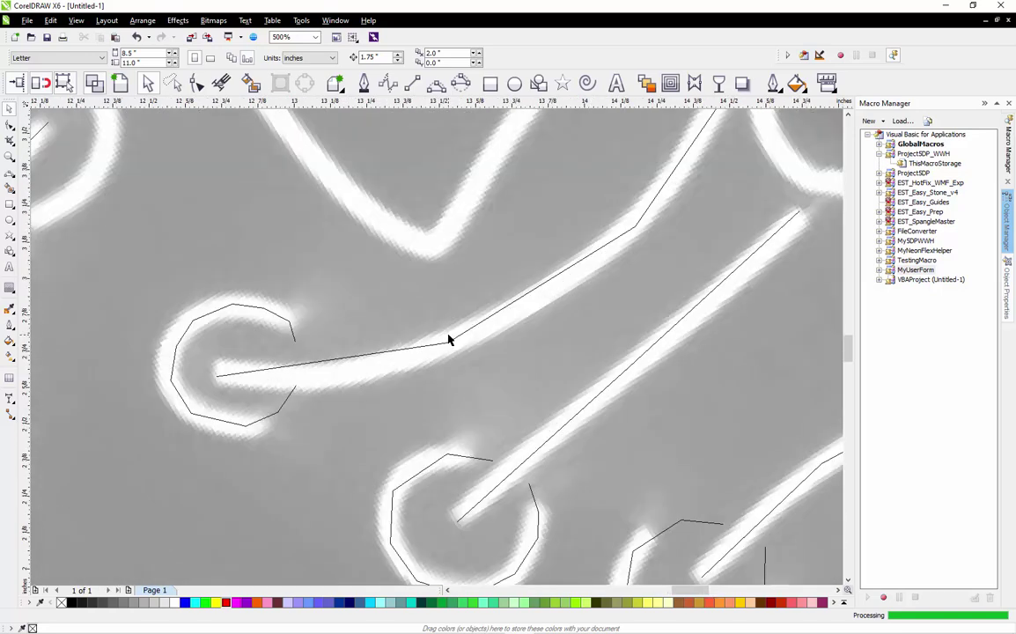
left_click(10, 125)
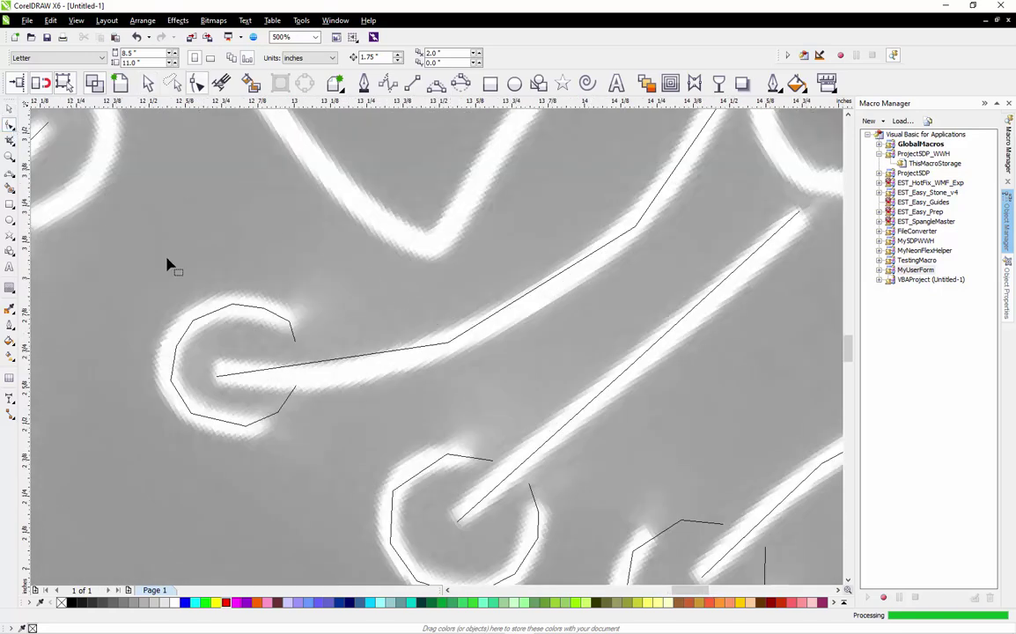
left_click(357, 361)
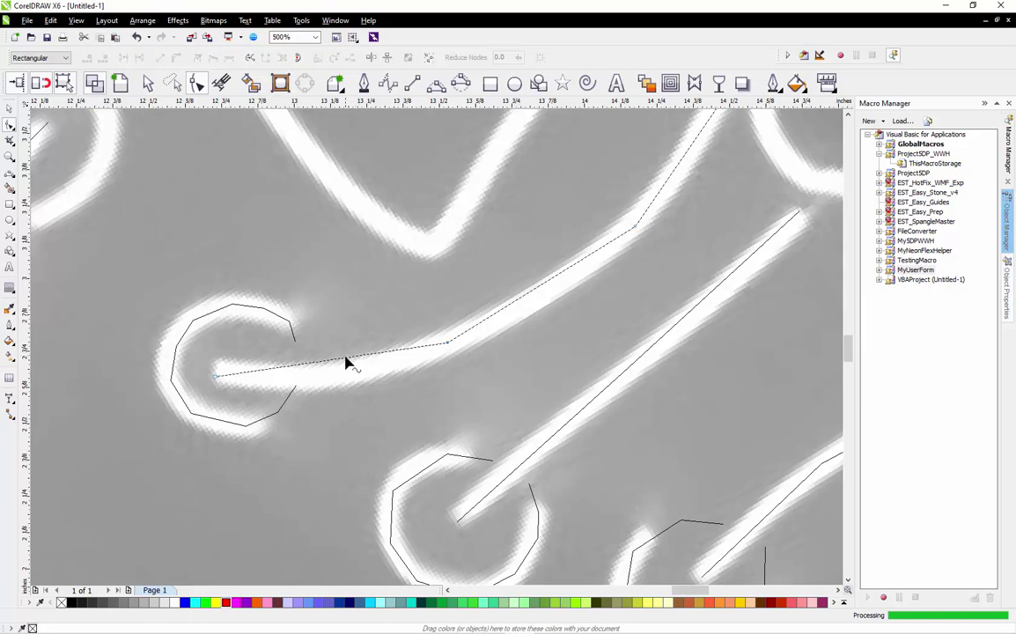
left_click_drag(346, 361, 346, 390)
key("Escape")
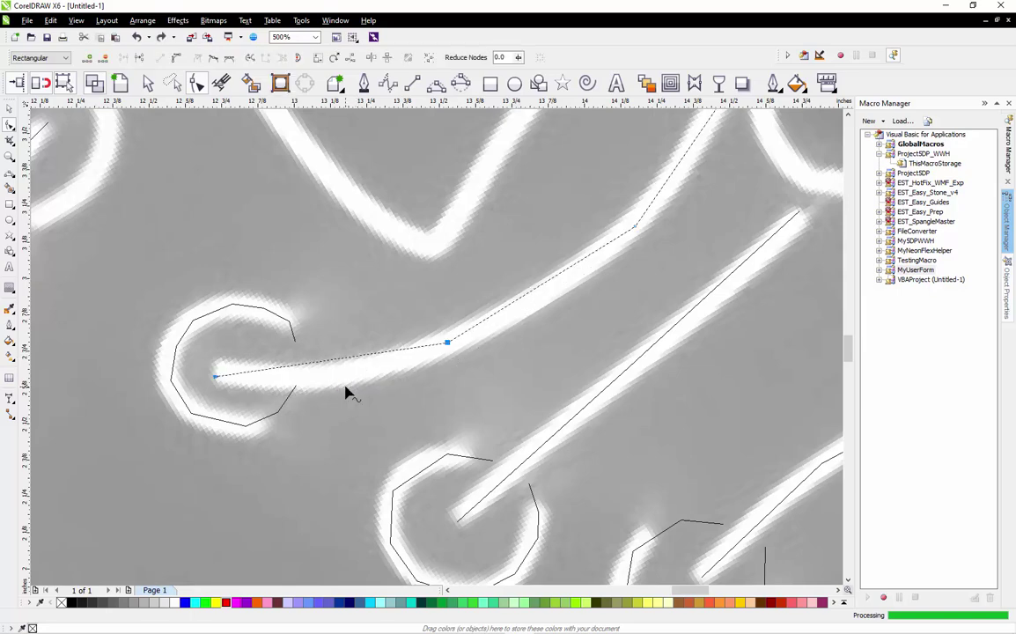
Select the two middle nodes of the first lace and convert their line segments to curves
scroll(346, 392, "down", 1)
left_click_drag(513, 296, 368, 396)
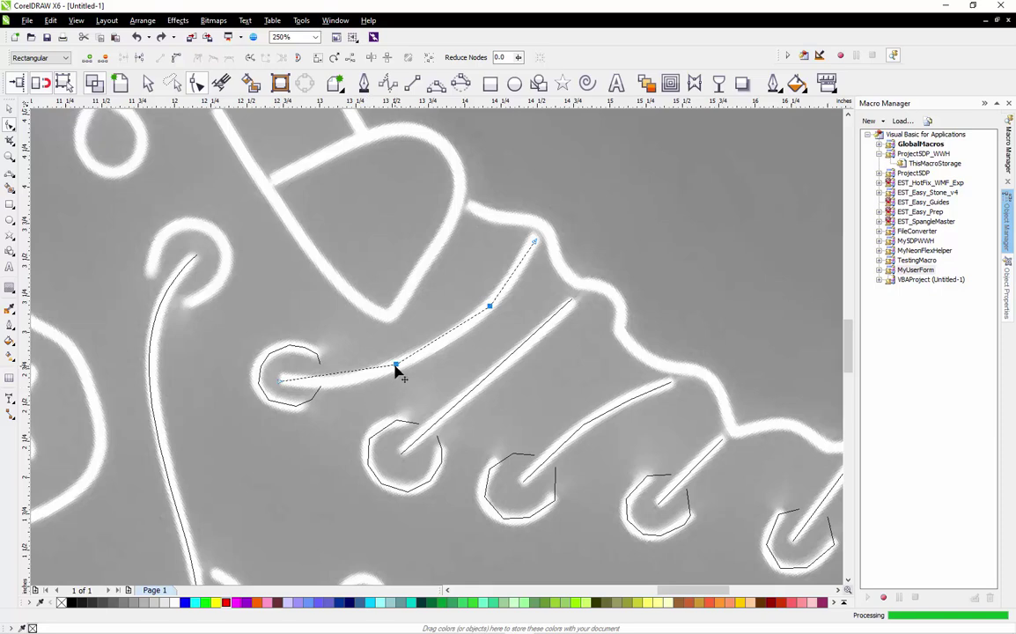
right_click(397, 372)
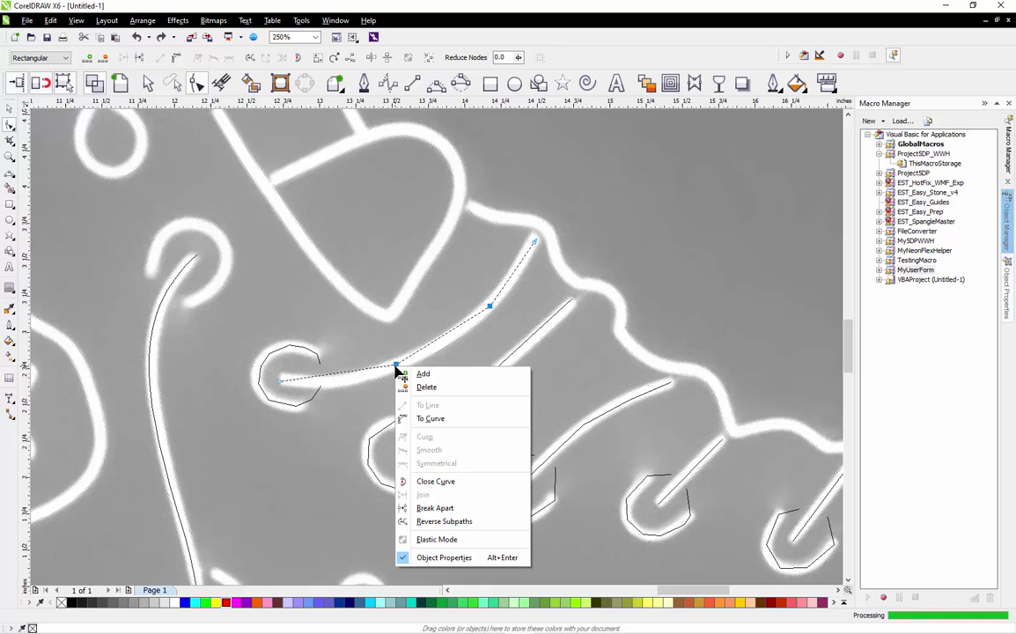
left_click(447, 422)
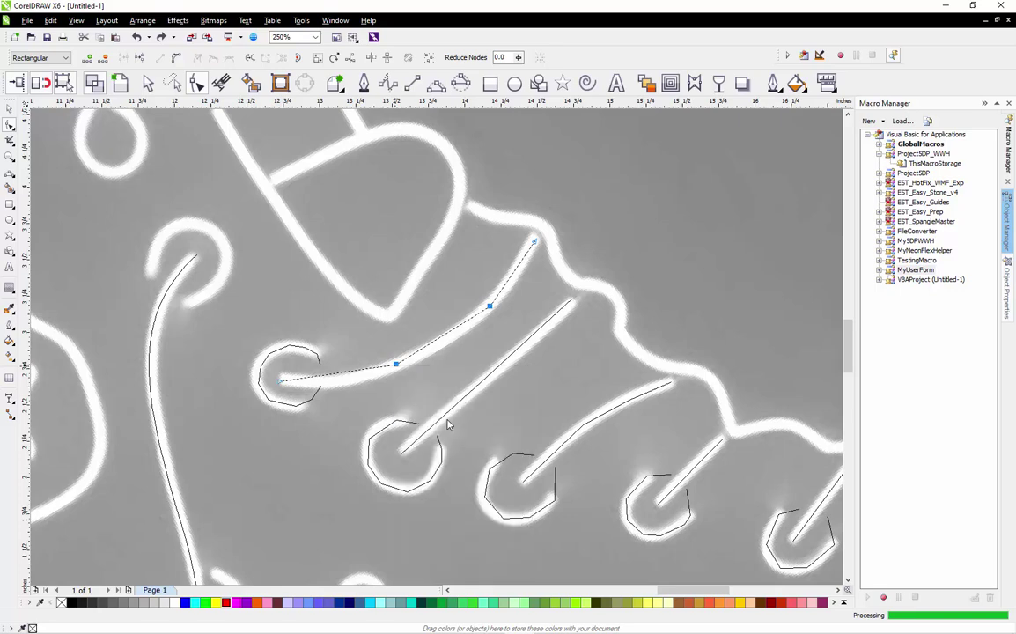
Bend the eyelet-side and middle segments of the first lace to follow the centre of the neon line
left_click(365, 396)
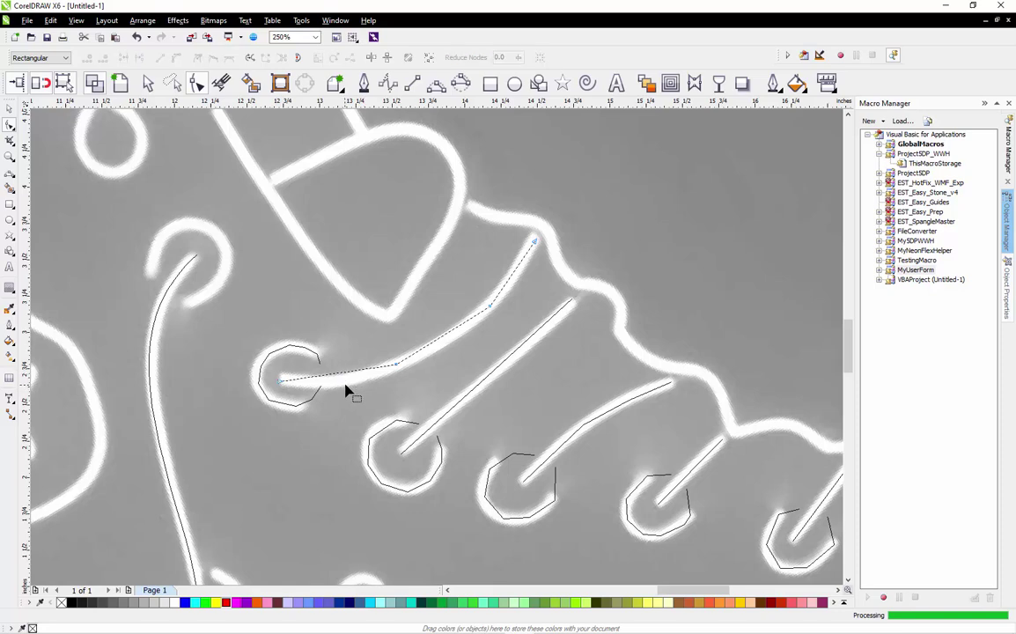
mouse_move(348, 377)
left_mouse_down()
mouse_move(344, 390)
mouse_move(346, 378)
left_mouse_up()
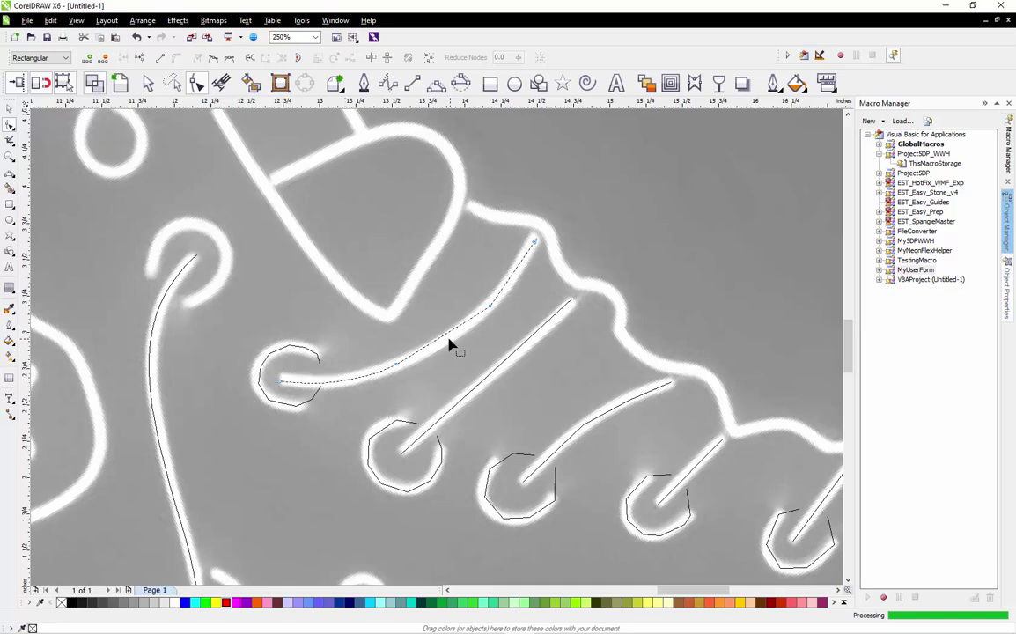
left_click(444, 343)
scroll(520, 275, "up", 2)
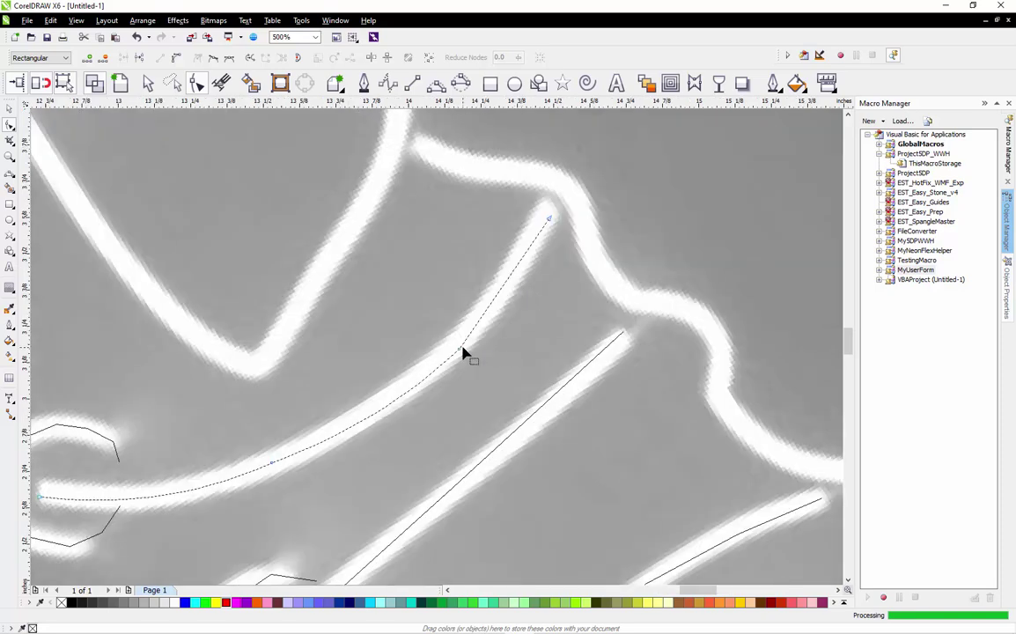
Try to bend the straight upper segment of the first lace onto the neon line
right_click(460, 353)
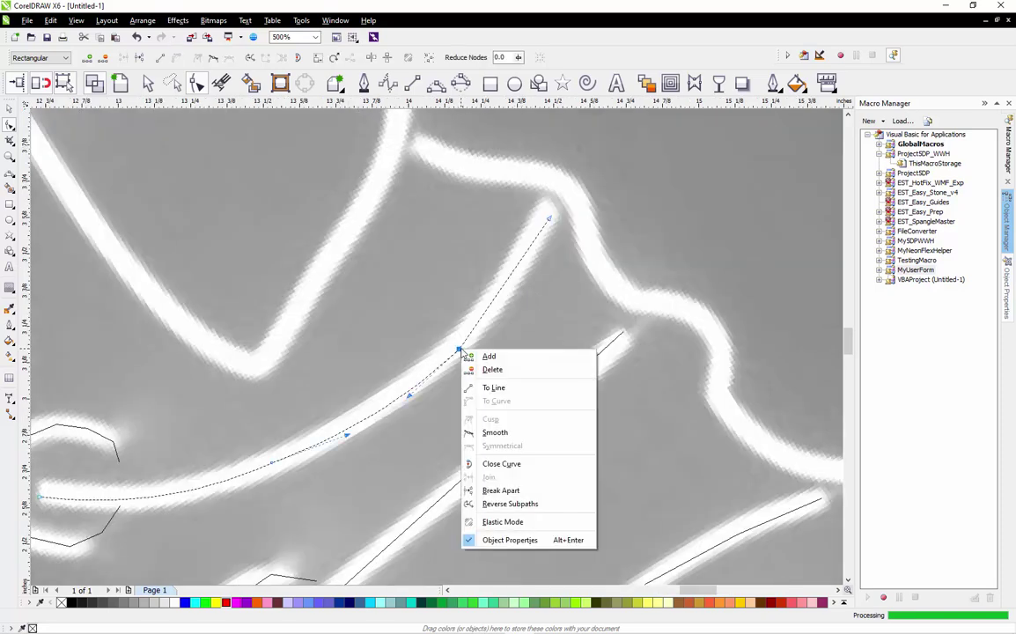
left_click(524, 280)
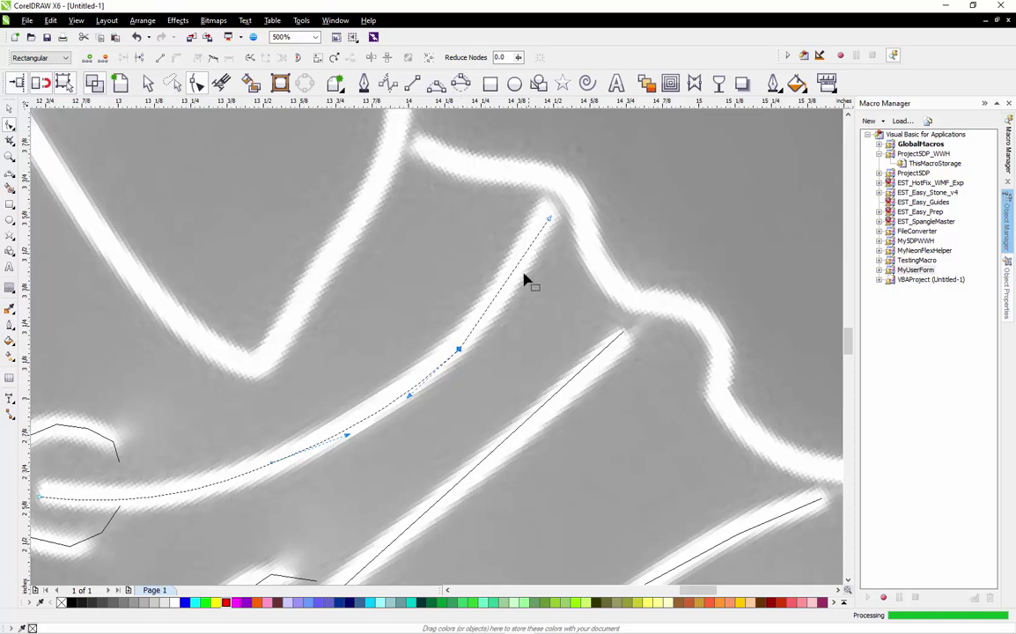
left_click(513, 279)
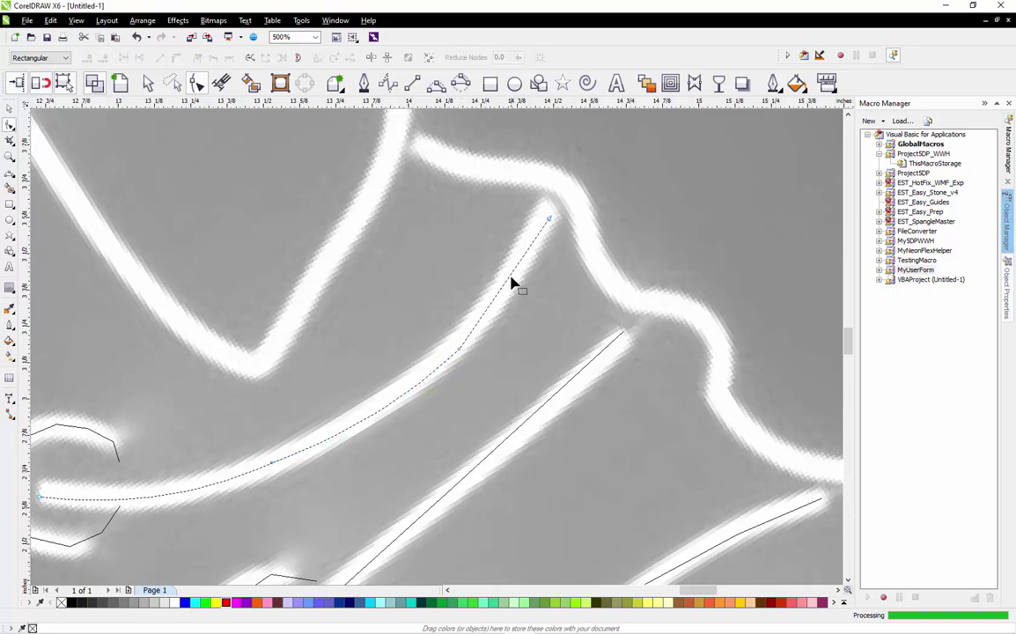
mouse_move(511, 282)
left_mouse_down()
mouse_move(519, 281)
mouse_move(501, 272)
mouse_move(505, 284)
mouse_move(518, 274)
left_mouse_up()
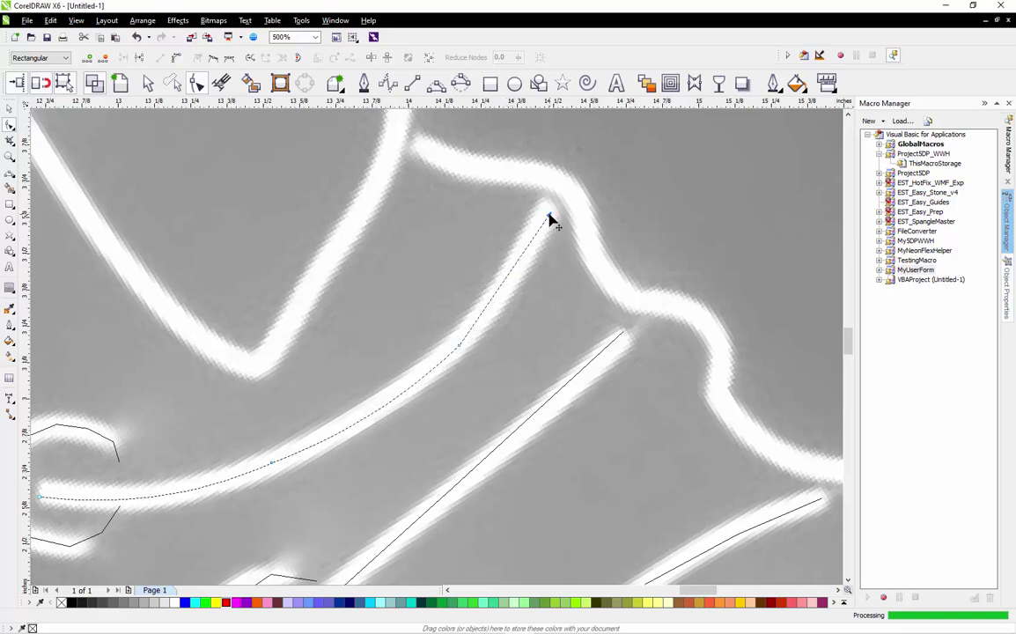
Convert the first lace's upper end segment to a curve and bend it along the neon line
right_click(549, 216)
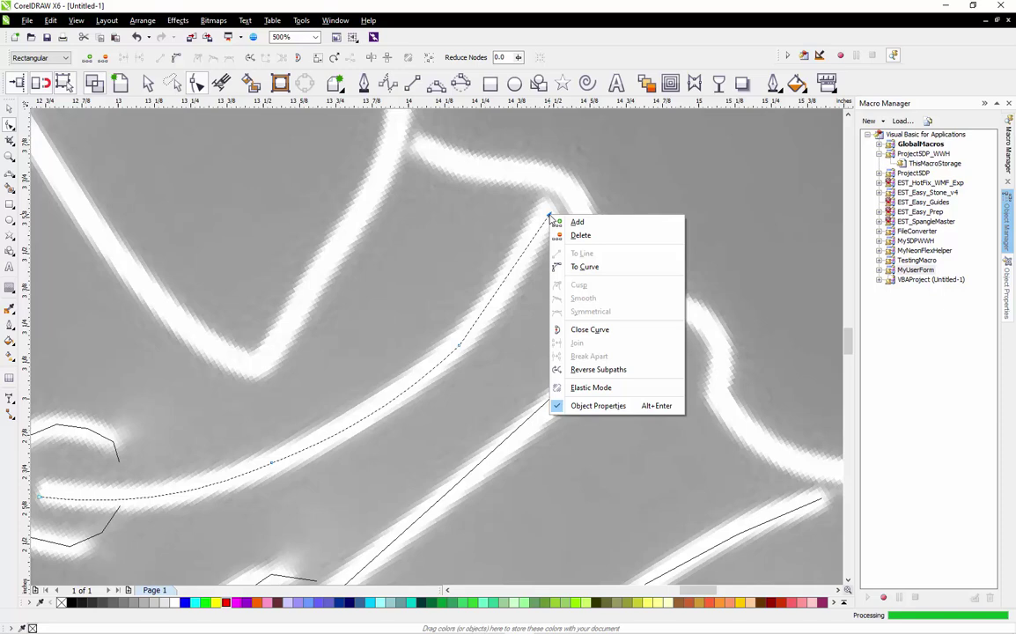
left_click(568, 269)
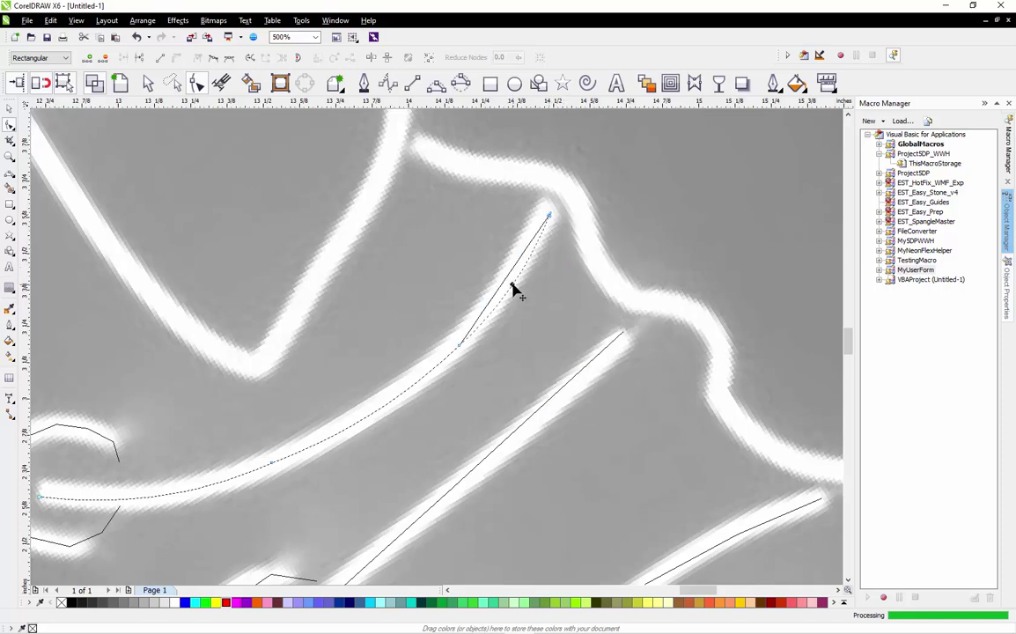
left_click_drag(513, 288, 494, 256)
Delete the two middle nodes of the first lace, leaving one smooth curve between its ends
scroll(501, 268, "down", 2)
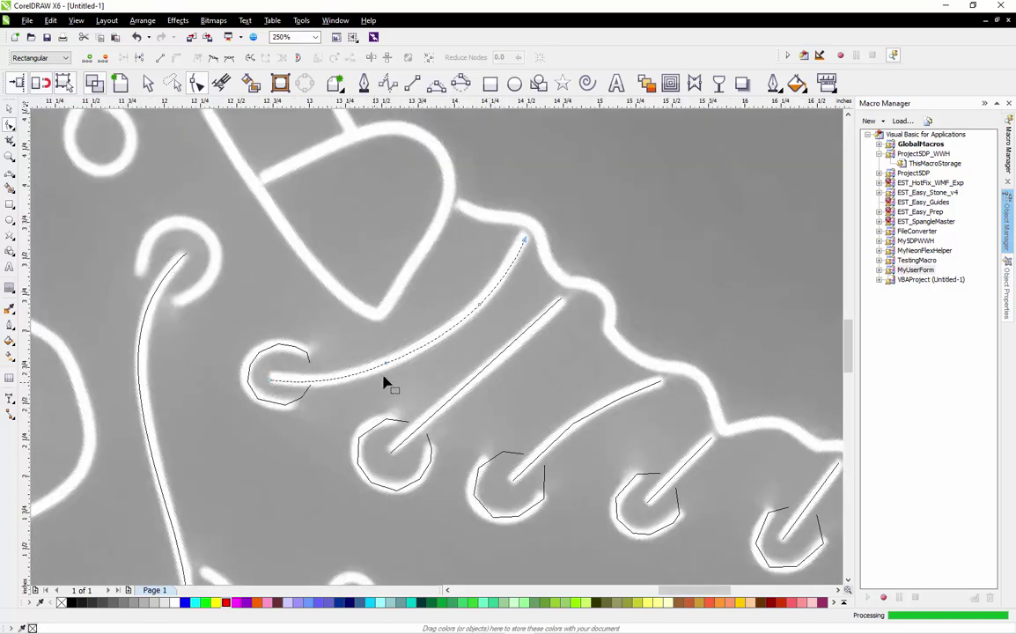
left_click_drag(375, 381, 495, 305)
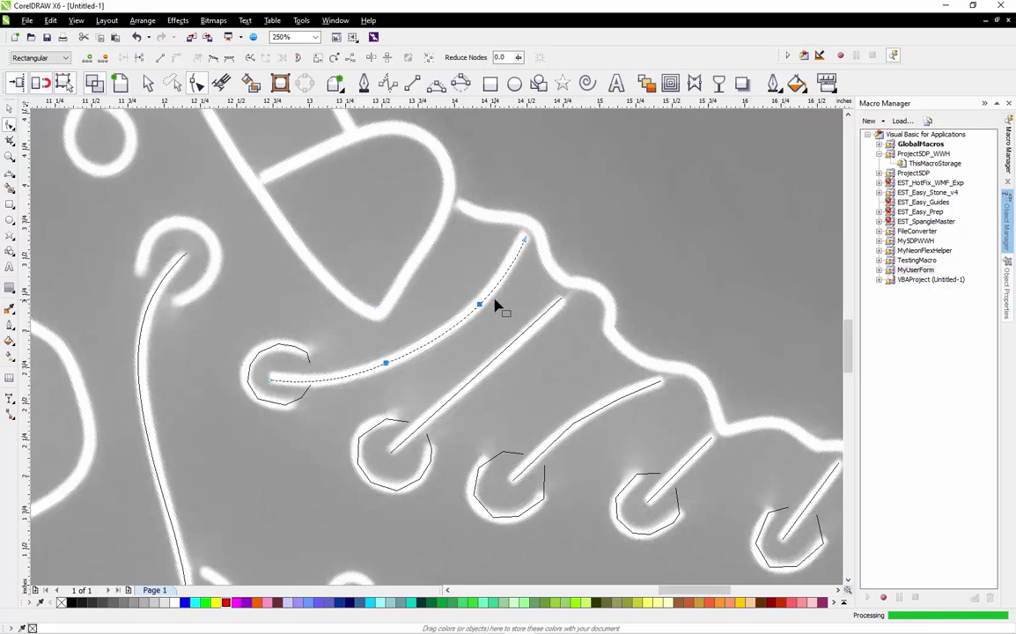
key("Delete")
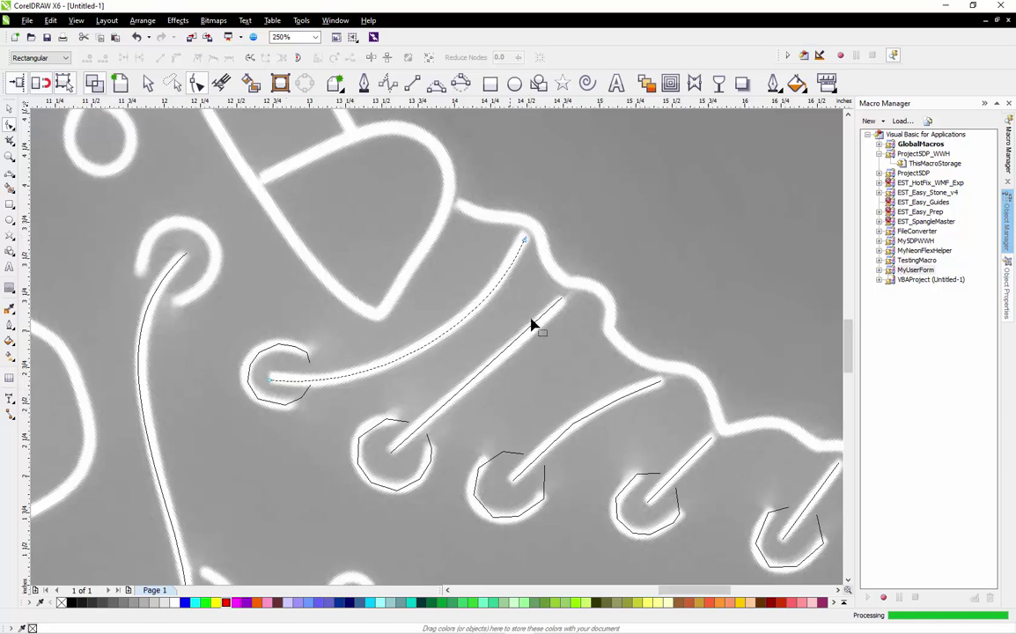
Move the second lace's upper end node onto the centre of the neon line's tip
left_click(563, 295)
left_click_drag(563, 300, 565, 308)
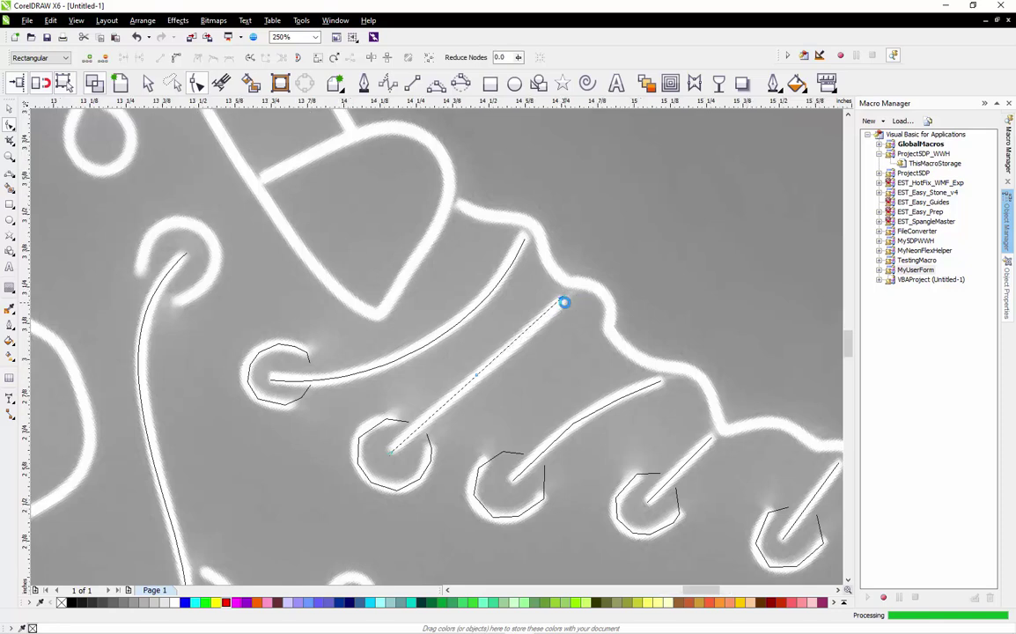
scroll(563, 304, "up", 3)
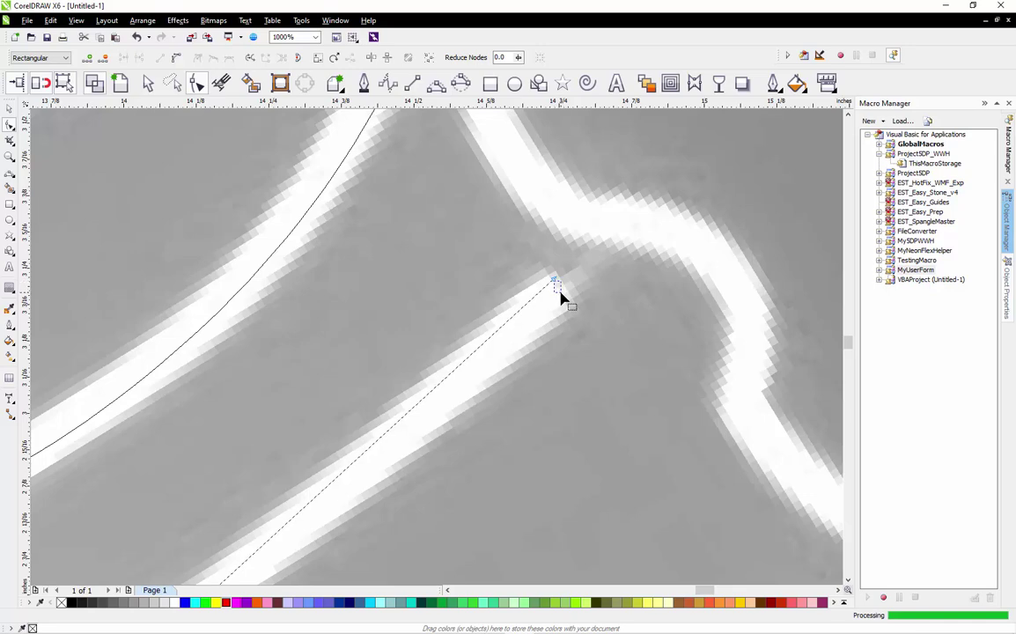
left_click(556, 284)
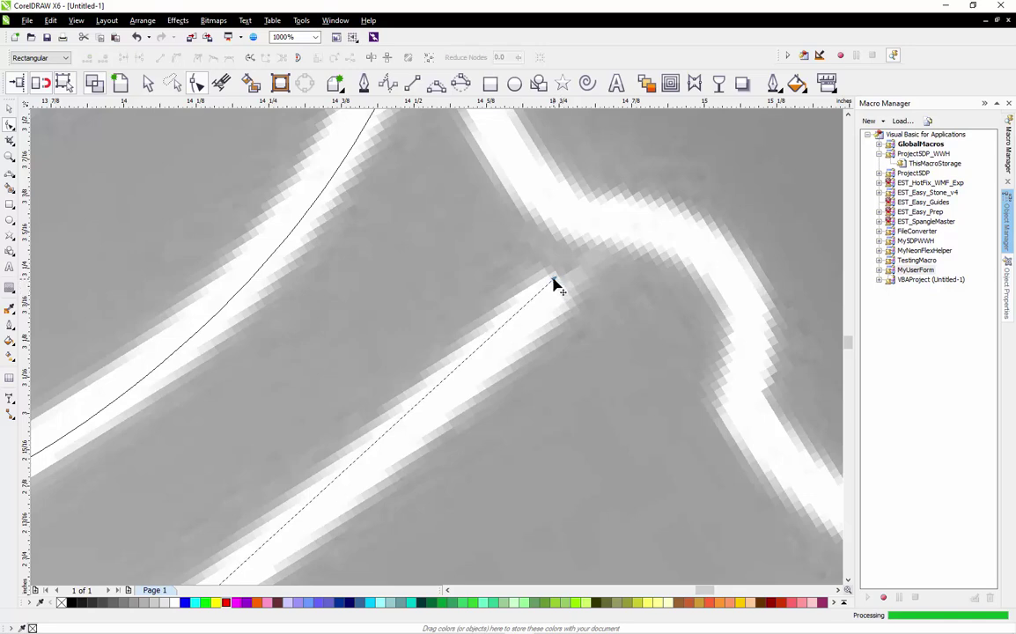
mouse_move(554, 283)
left_mouse_down()
mouse_move(562, 299)
mouse_move(561, 288)
left_mouse_up()
scroll(555, 269, "down", 2)
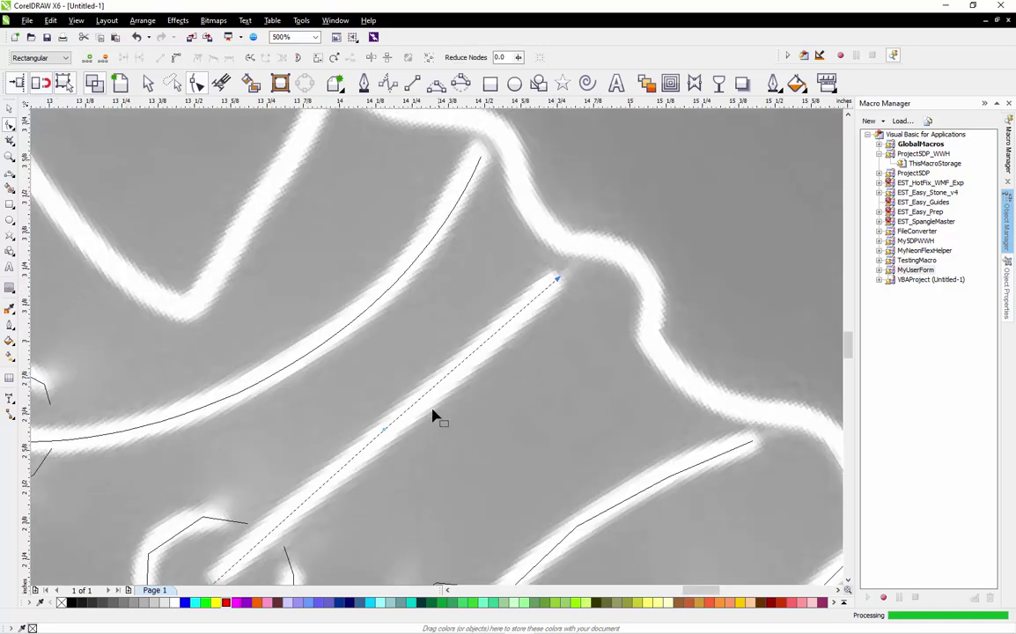
Delete the middle node of the second lace and check its eyelet-side end against the neon line
left_click(384, 431)
scroll(412, 405, "down", 2)
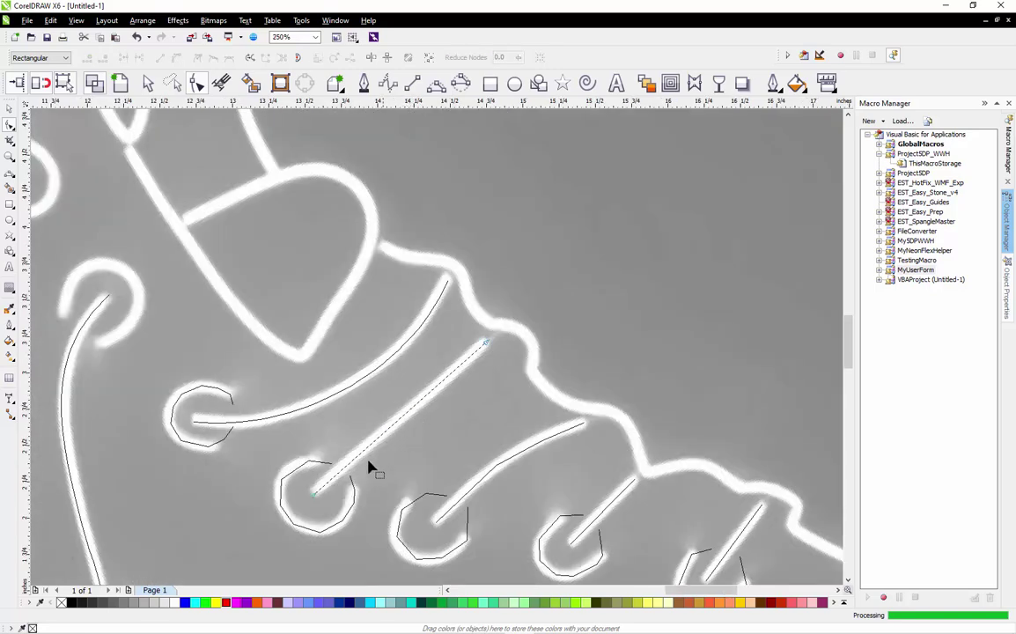
scroll(321, 490, "up", 4)
left_click(281, 511)
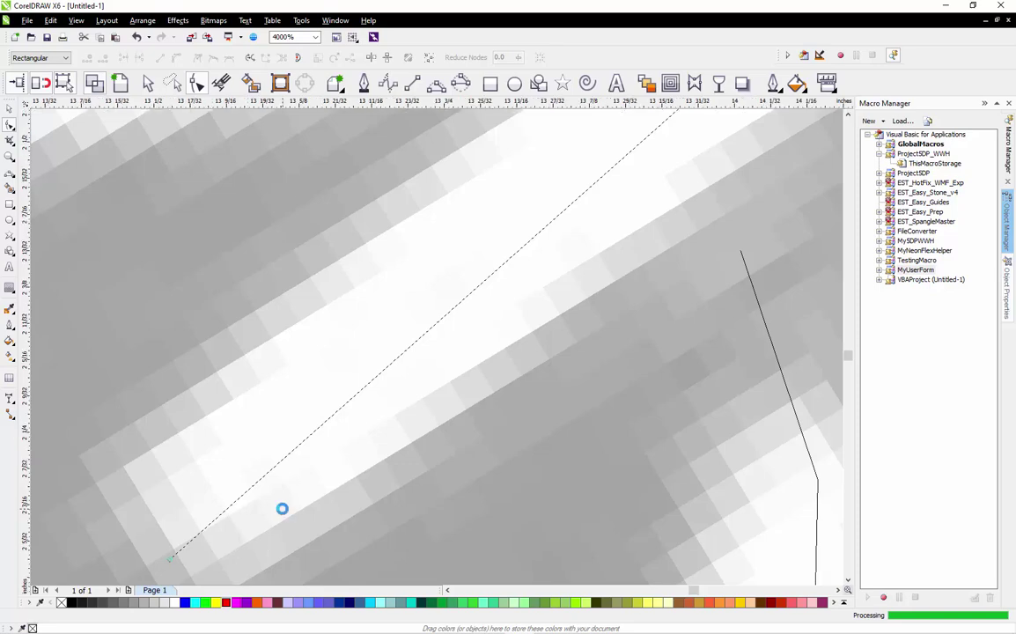
scroll(287, 514, "down", 4)
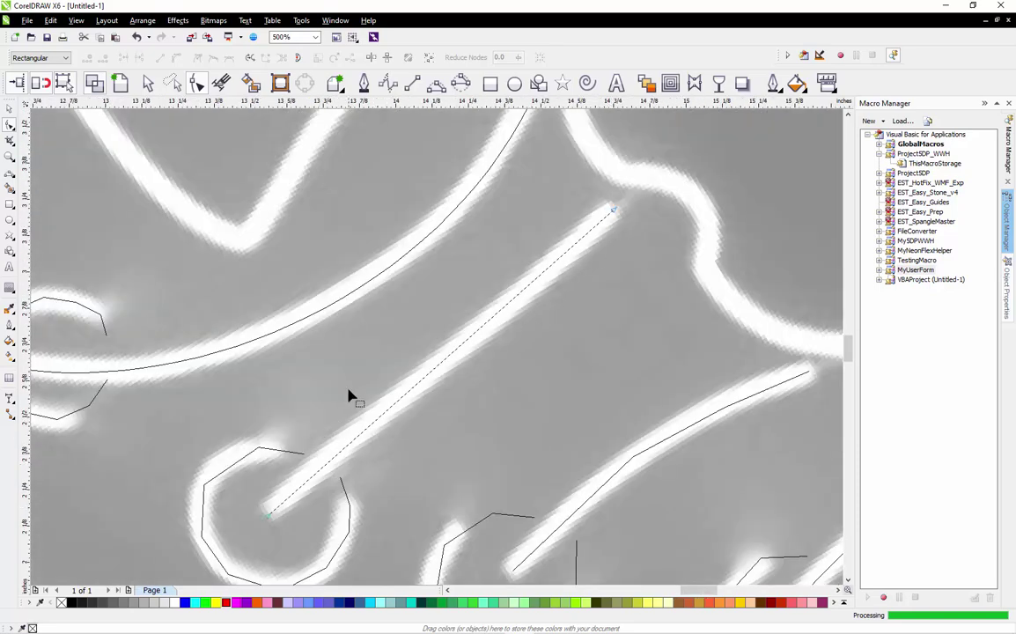
Select the third lace and delete its middle nodes, leaving a single curve between its ends
scroll(511, 441, "up", 2)
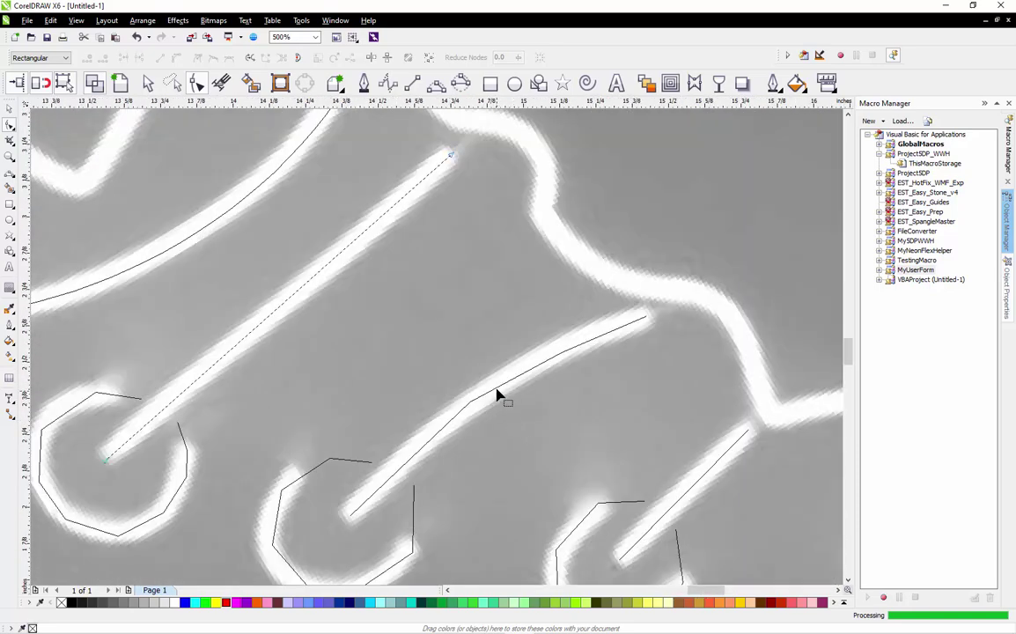
left_click(498, 396)
left_click_drag(590, 323, 451, 427)
key("Delete")
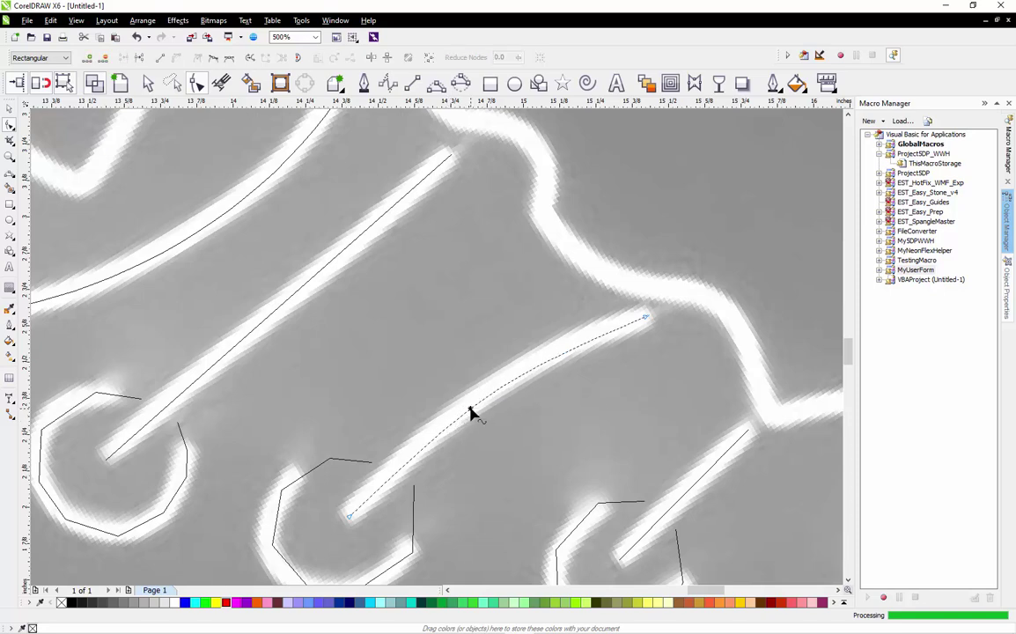
Adjust the third lace's curve handles so the curve follows the centre of the neon line
right_click(469, 410)
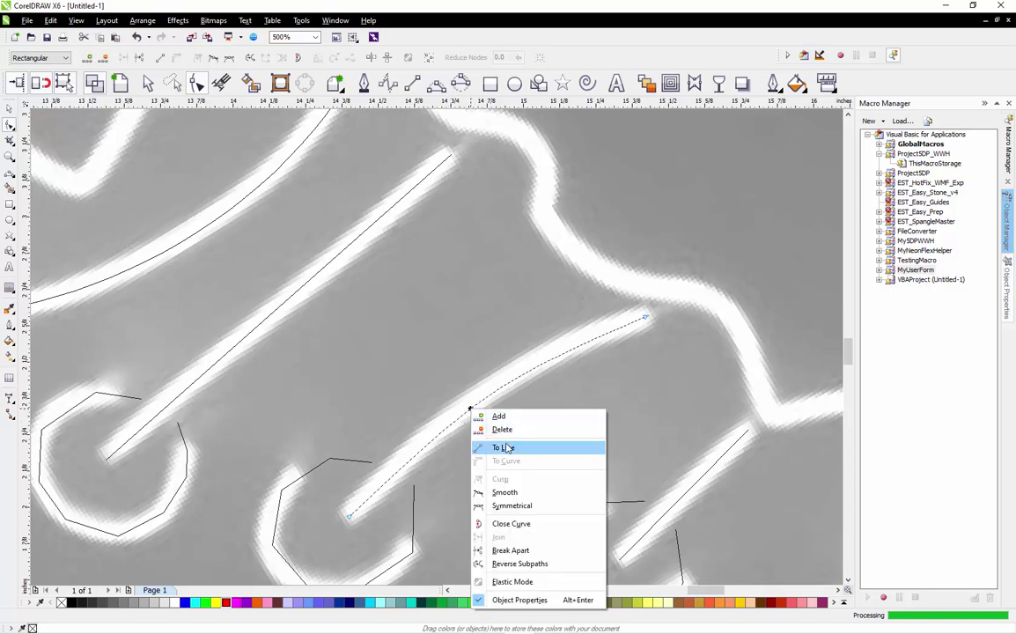
left_click(381, 500)
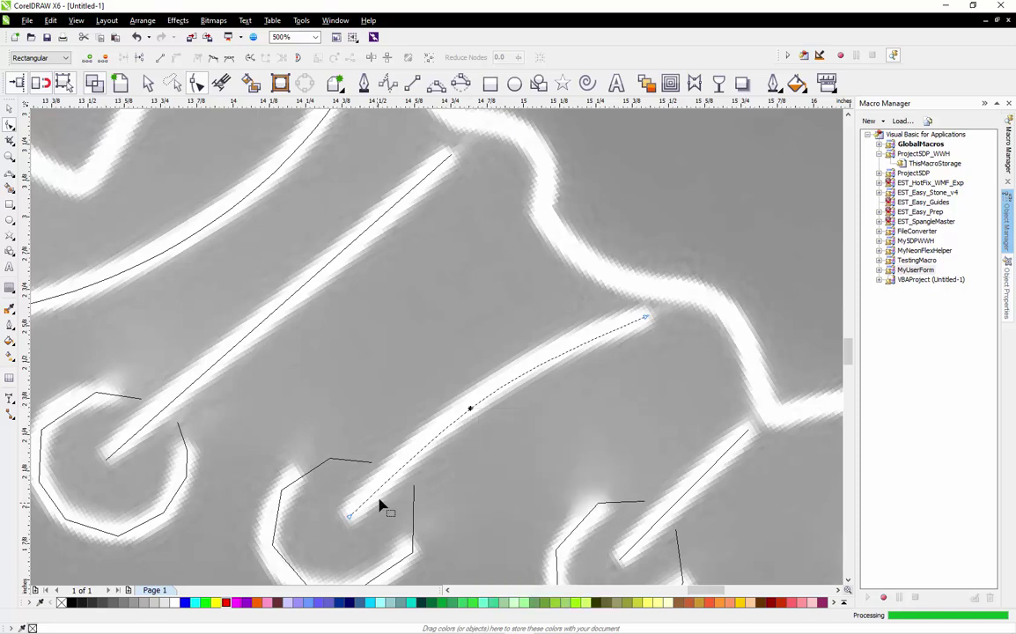
left_click(352, 517)
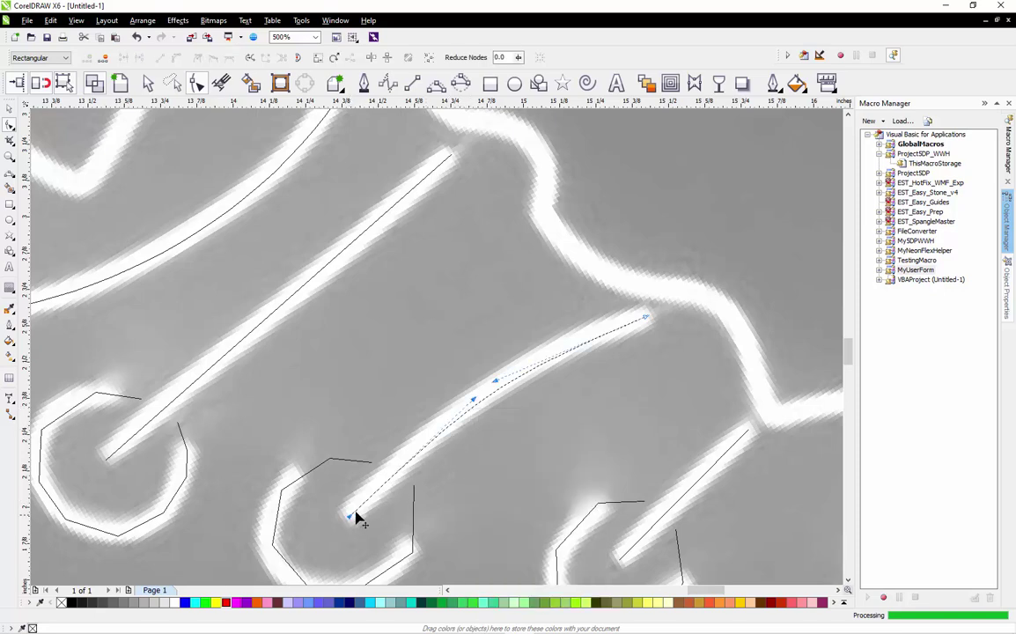
left_click_drag(472, 401, 529, 358)
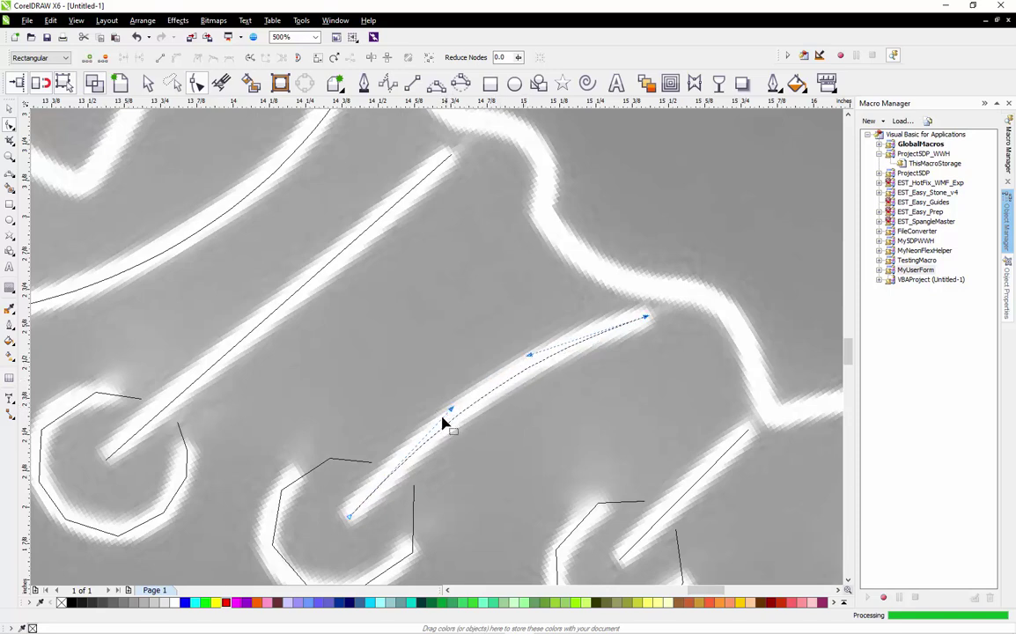
Select the five nodes between the ends of the toe-side eyelet's outline and convert their line segments to curves
scroll(476, 322, "down", 2)
scroll(558, 399, "up", 2)
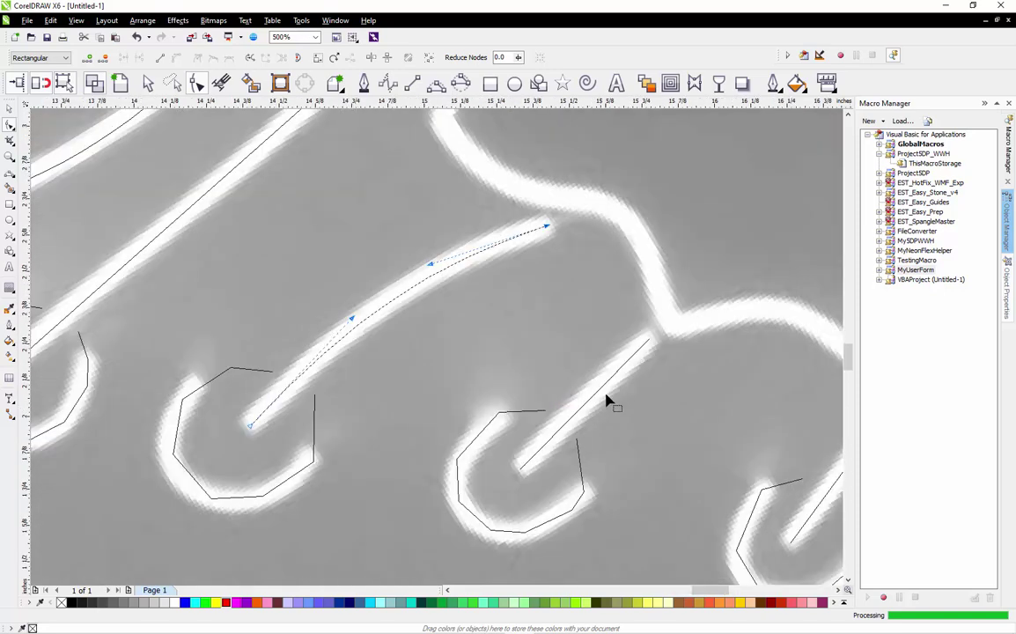
scroll(508, 363, "down", 2)
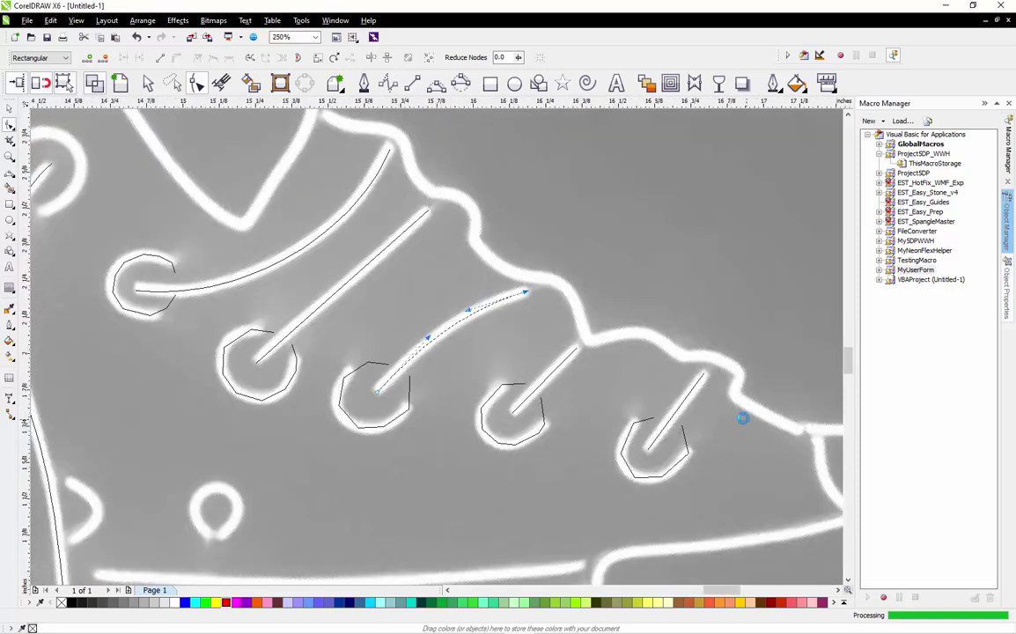
scroll(742, 419, "up", 2)
scroll(619, 329, "down", 2)
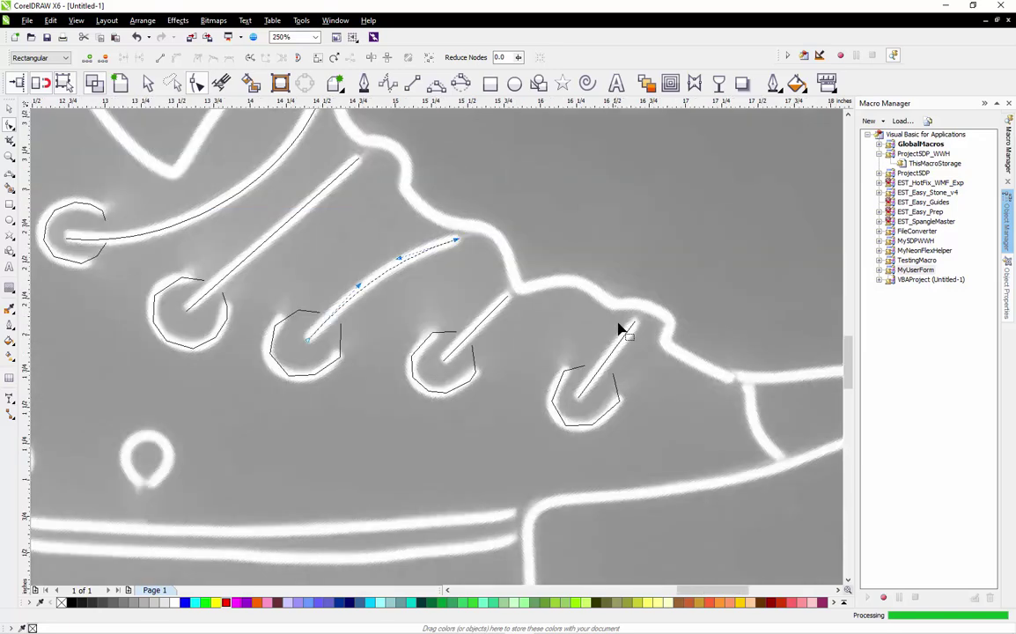
scroll(622, 403, "up", 4)
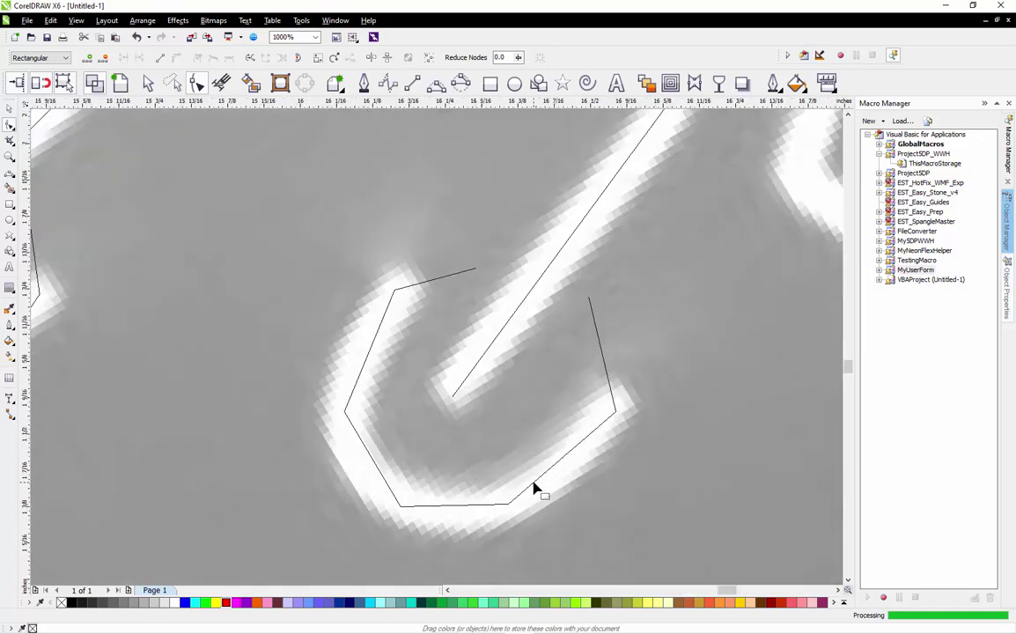
left_click(612, 394)
left_click(609, 388)
left_click(606, 401)
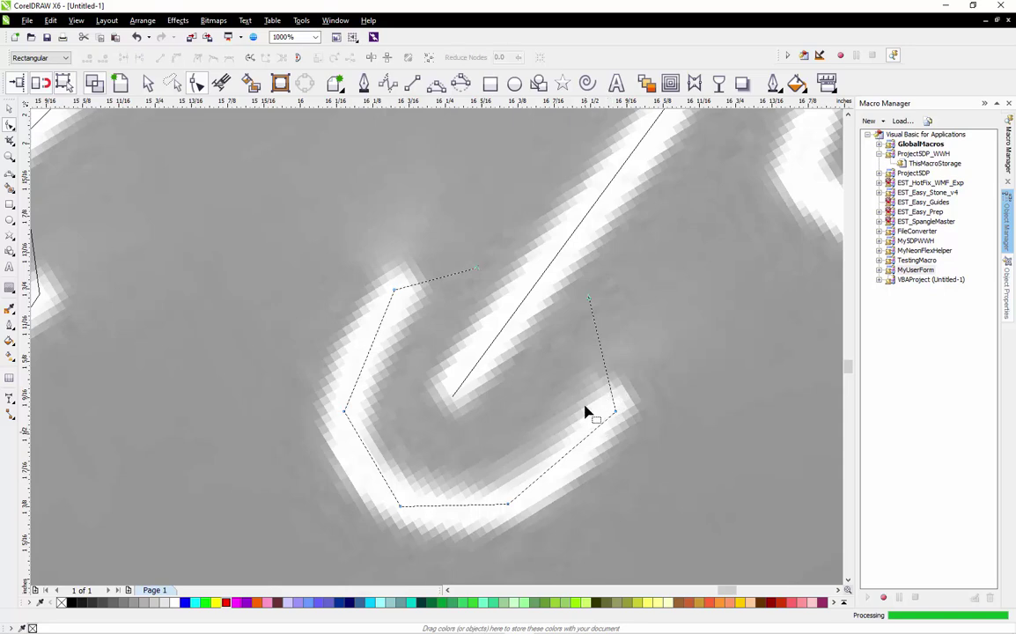
scroll(563, 260, "down", 2)
left_click_drag(414, 260, 611, 420)
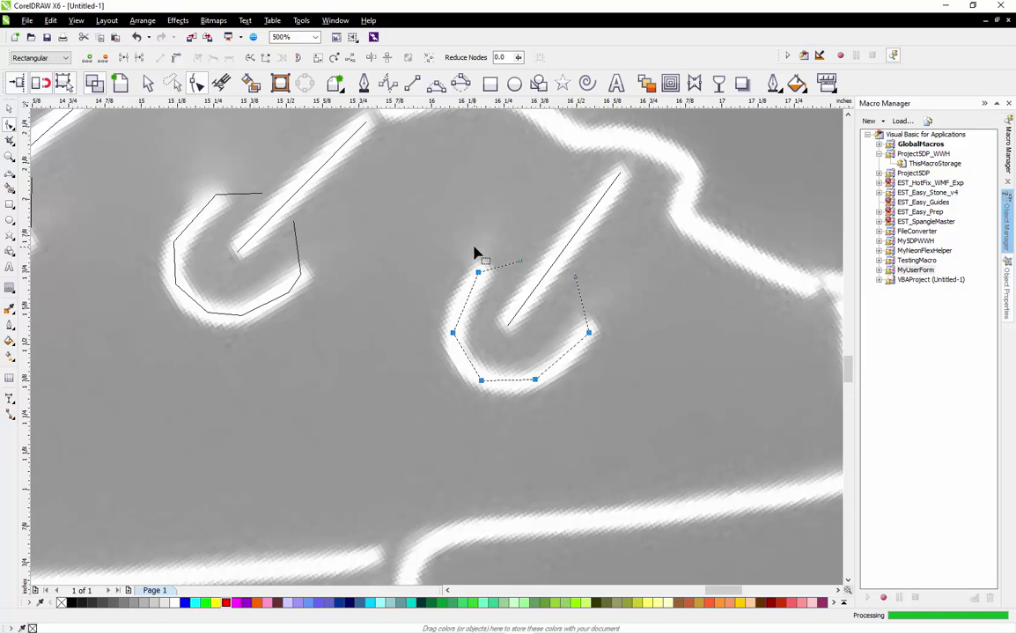
right_click(452, 339)
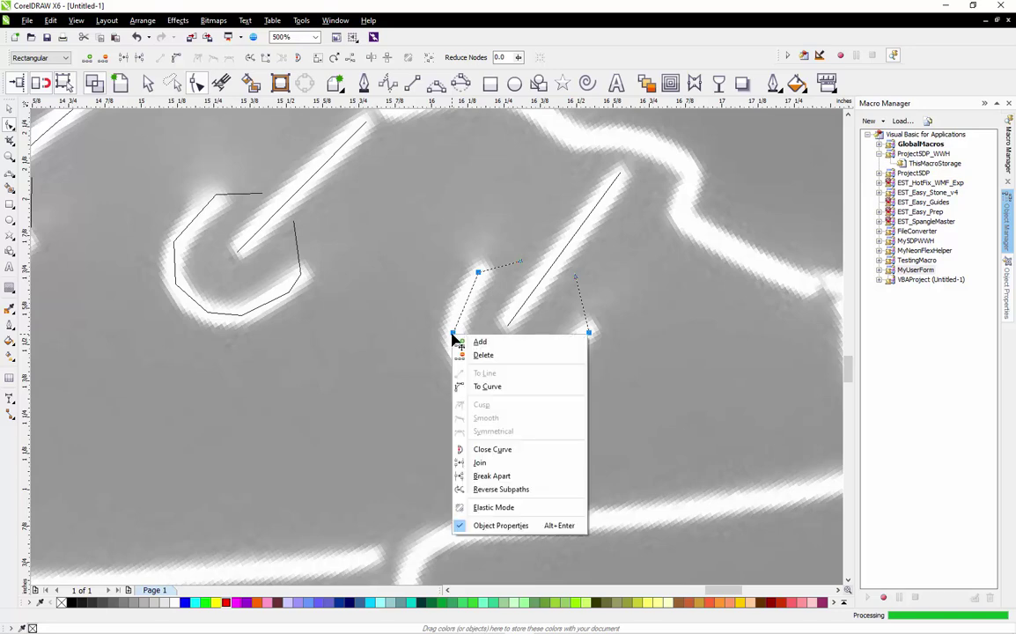
left_click(486, 387)
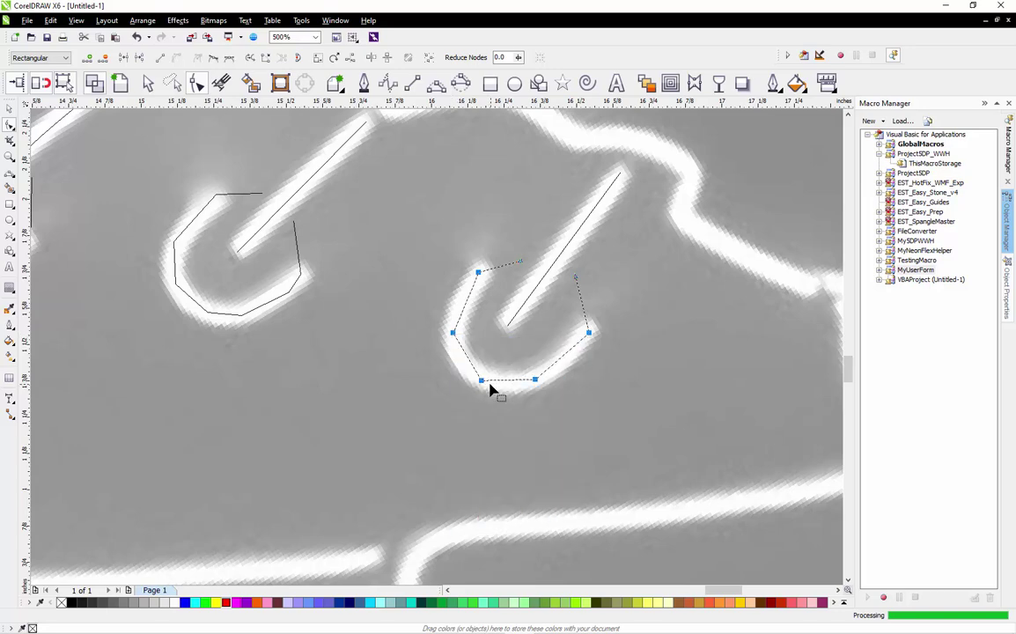
Check the available segment type options at the remaining nodes of the toe-side eyelet, including both end nodes
right_click(483, 384)
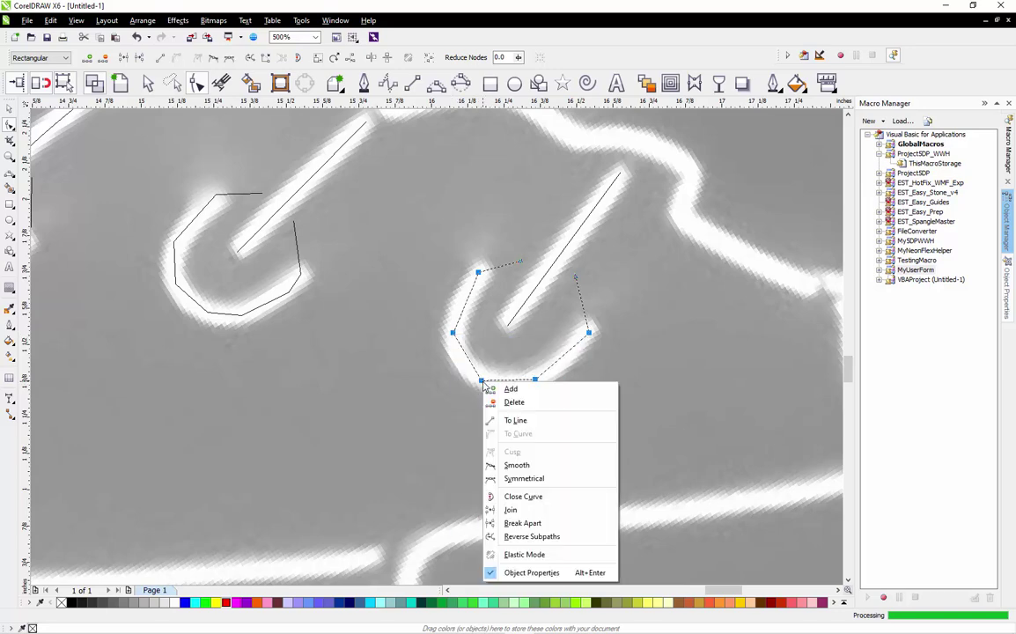
left_click(517, 420)
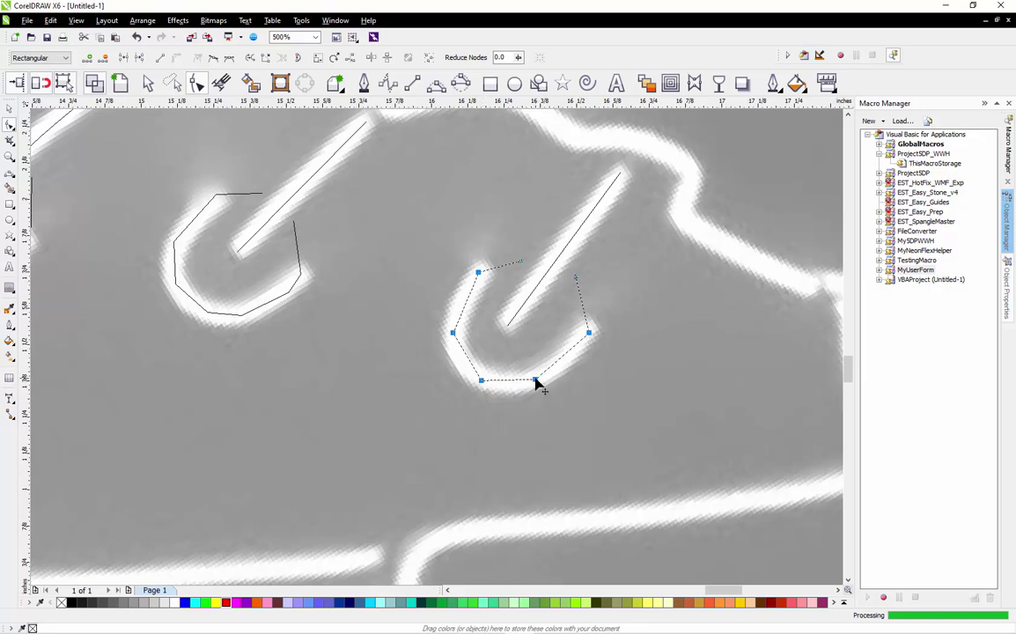
right_click(535, 382)
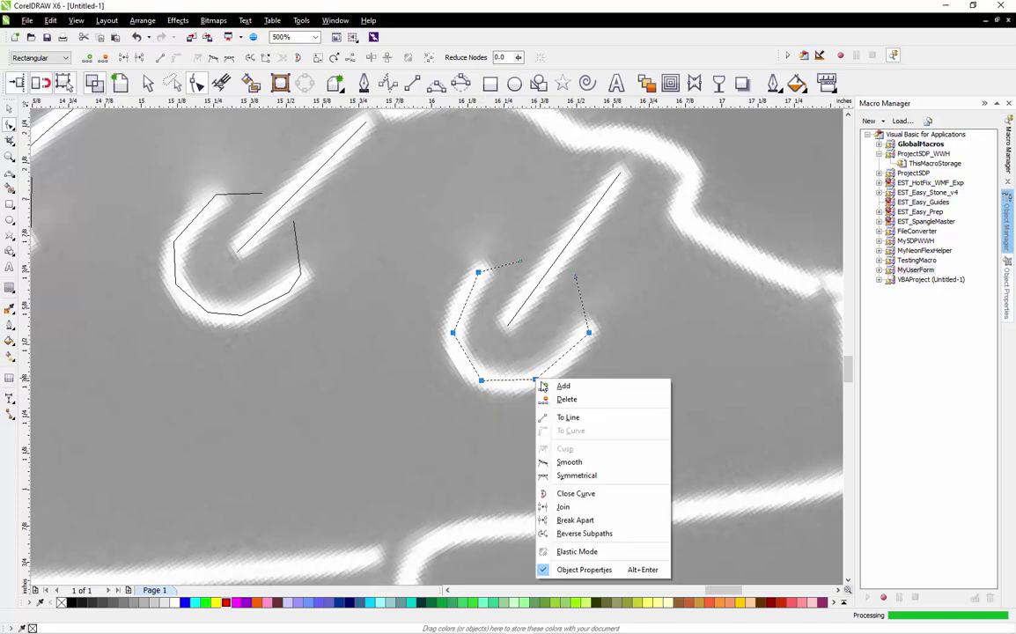
left_click(589, 336)
right_click(590, 335)
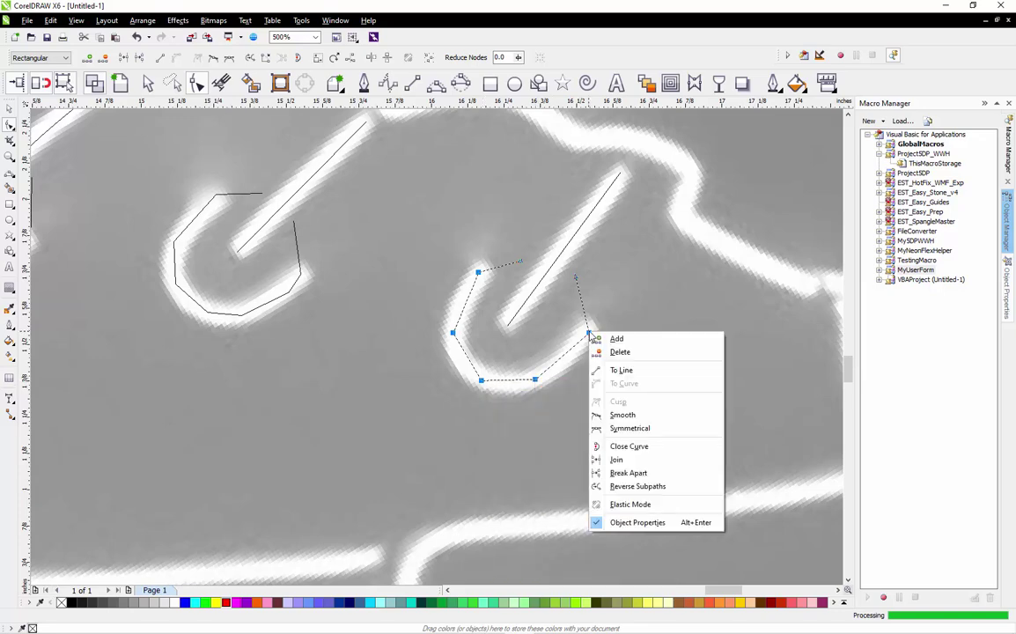
left_click(619, 371)
right_click(577, 282)
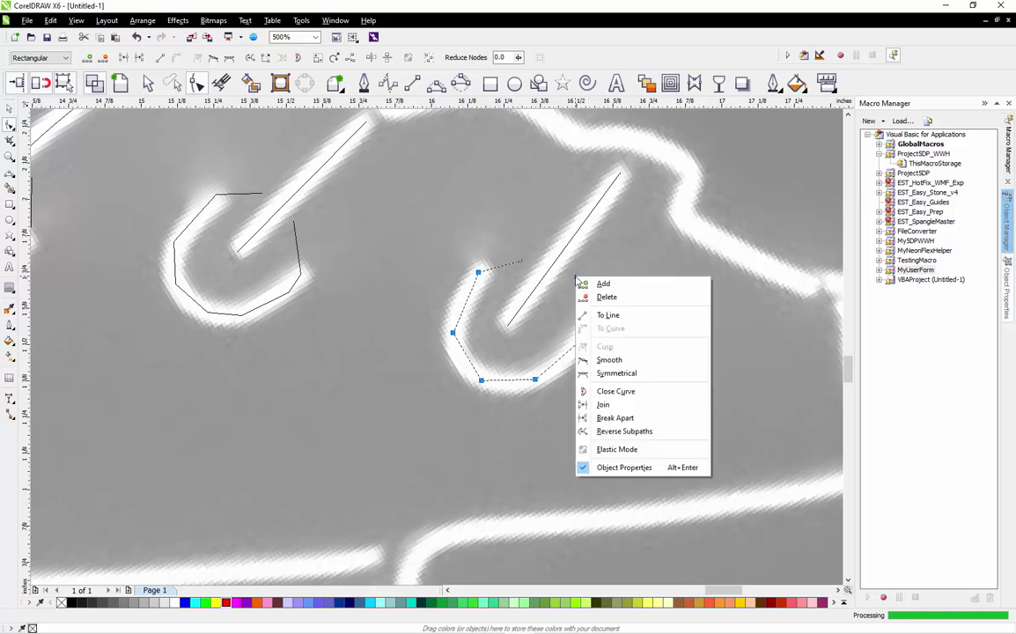
key("Escape")
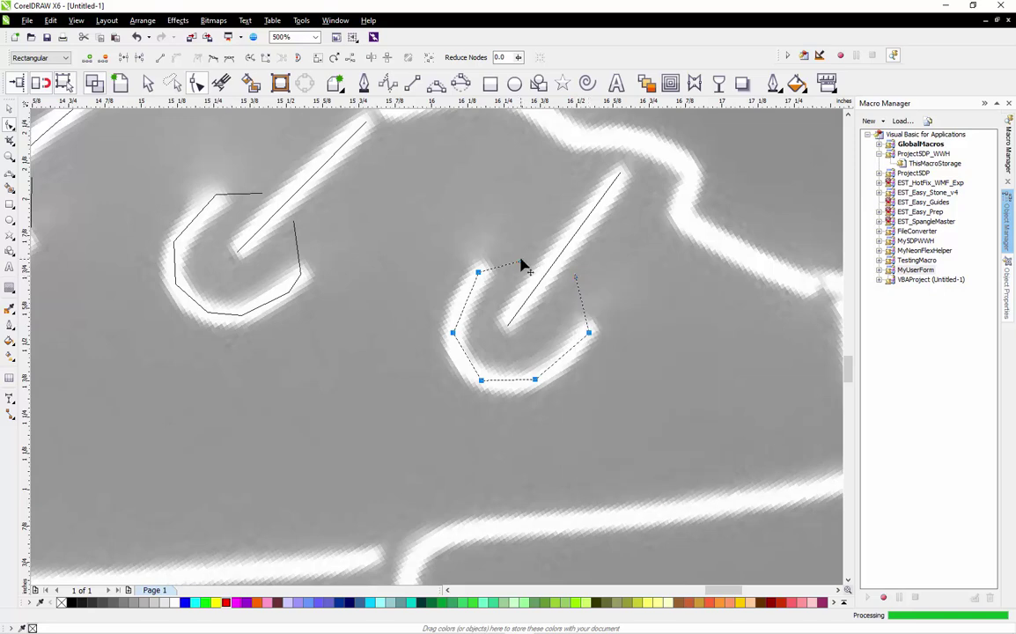
right_click(521, 265)
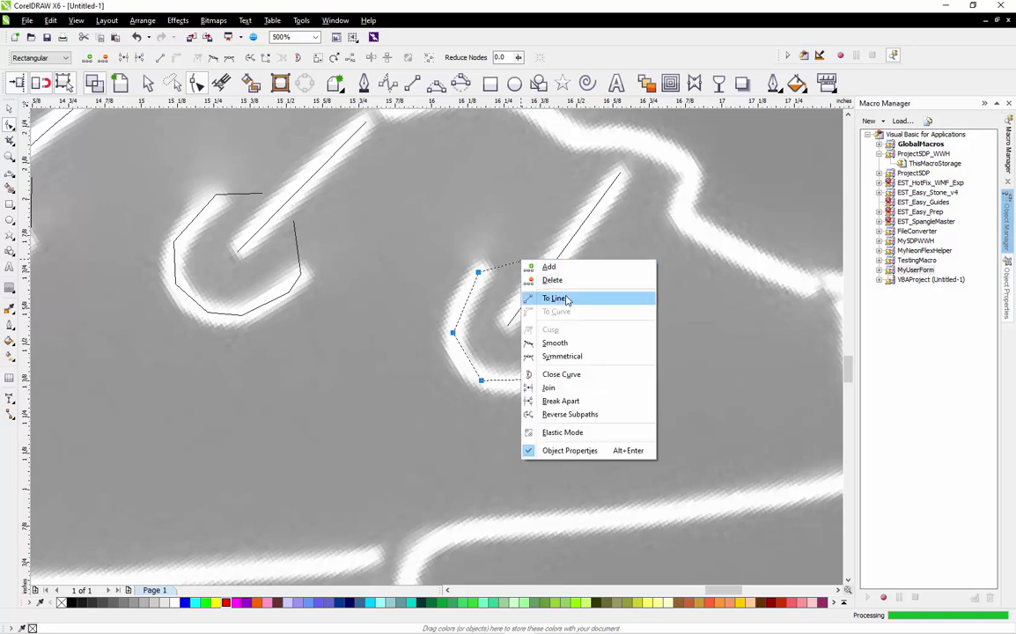
left_click(488, 221)
Bend the toe-side eyelet's upper end segment and the adjoining side segment outward into a rounded arc
scroll(481, 290, "up", 2)
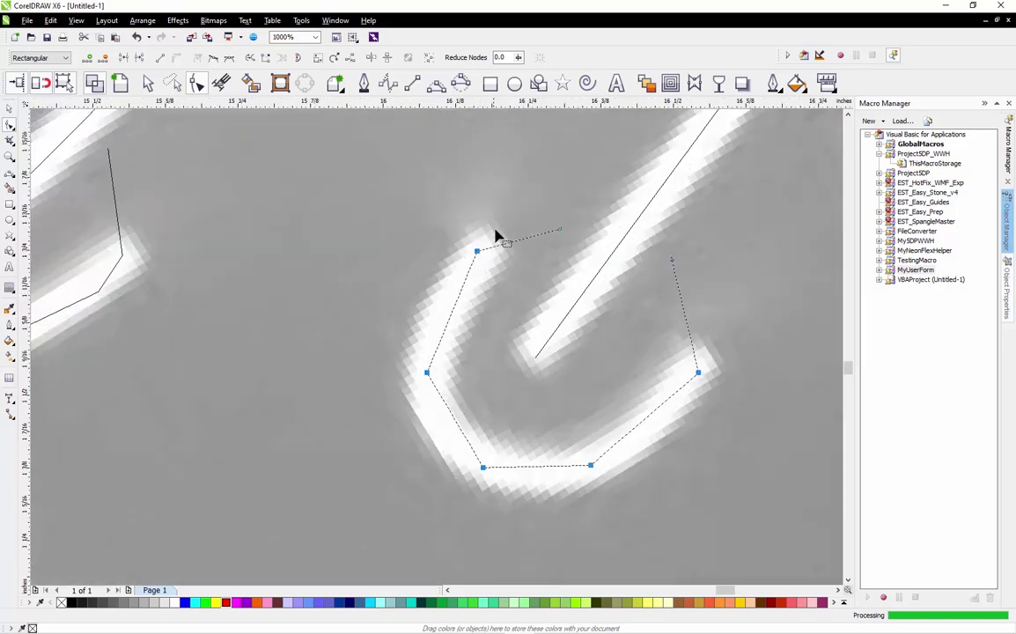
scroll(537, 243, "up", 2)
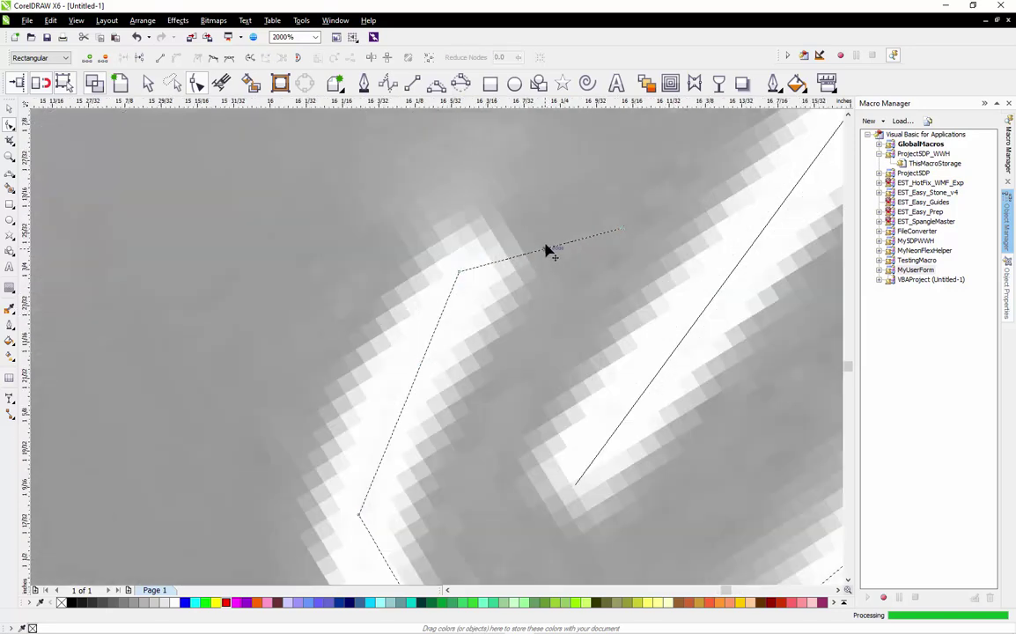
left_click_drag(546, 251, 540, 228)
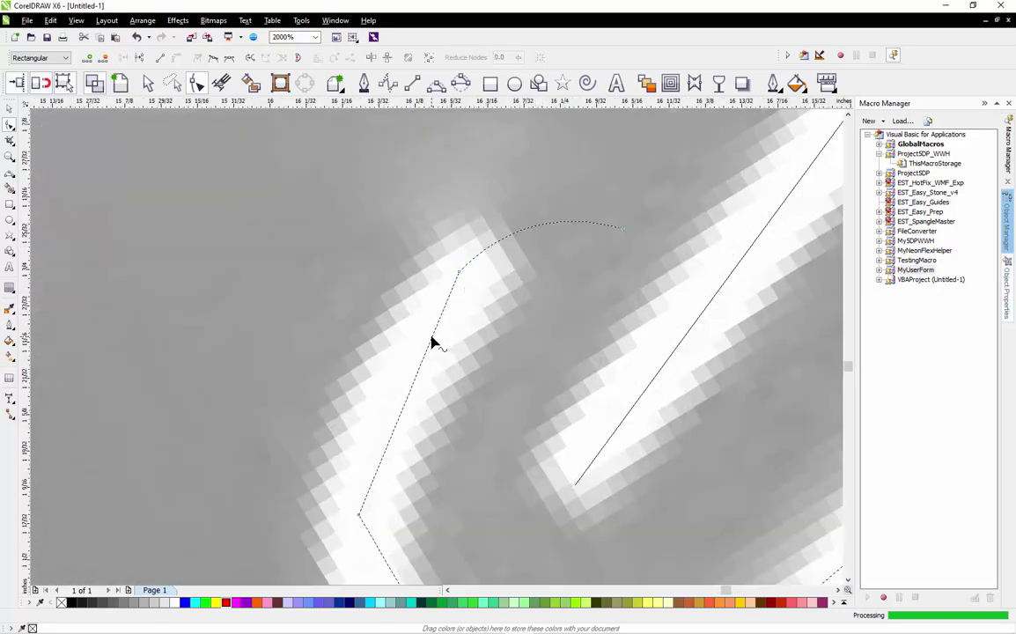
left_click_drag(430, 340, 414, 324)
scroll(414, 324, "down", 4)
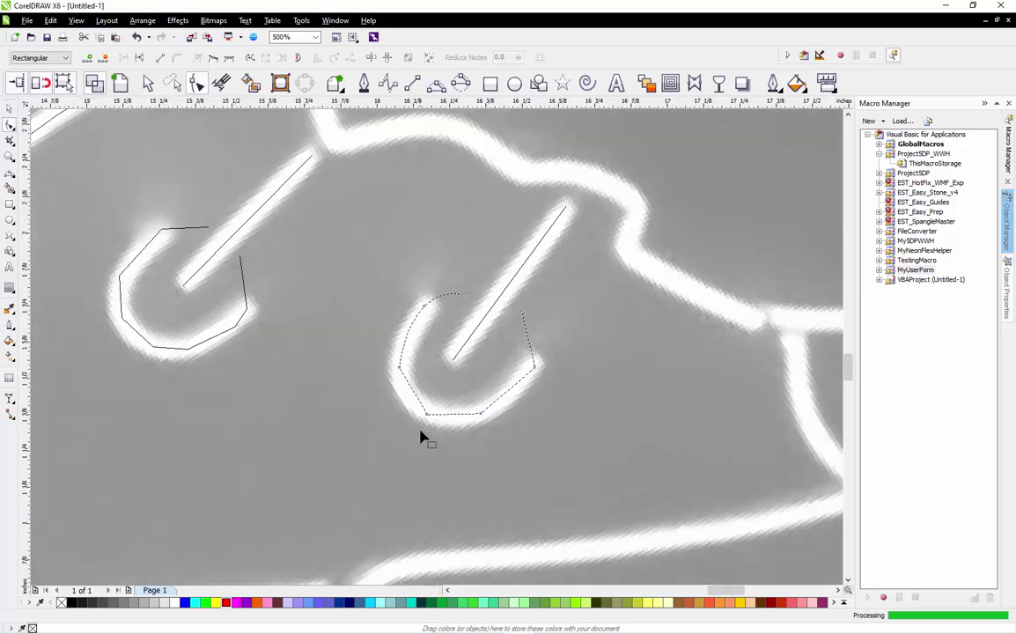
Bend the remaining straight segments of the toe-side eyelet's outline outward into arcs and shift its upper end node slightly outward
scroll(414, 392, "up", 2)
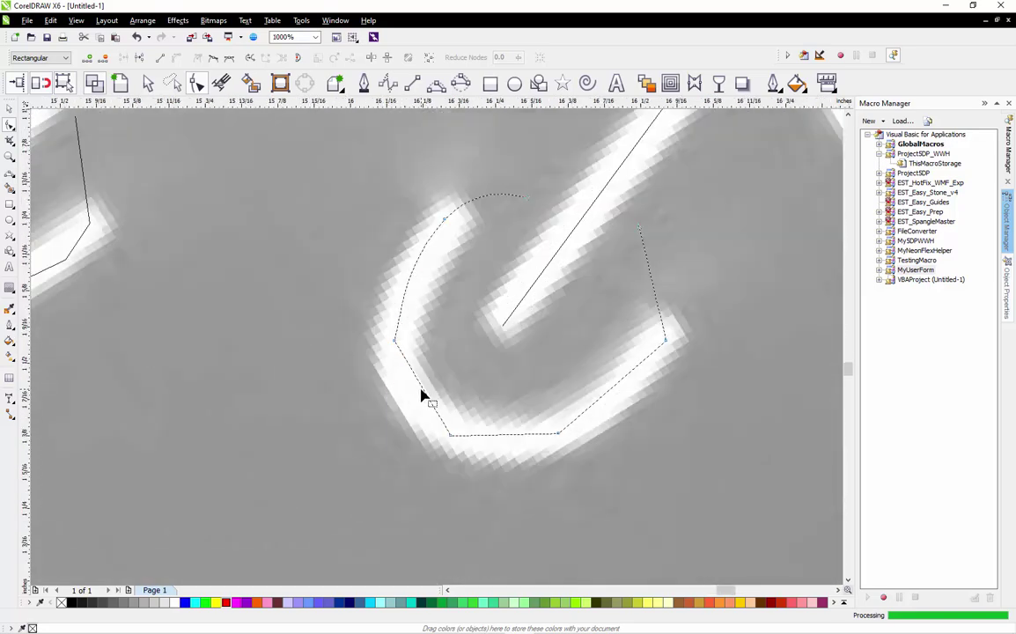
left_click_drag(422, 395, 411, 409)
left_click_drag(506, 440, 510, 449)
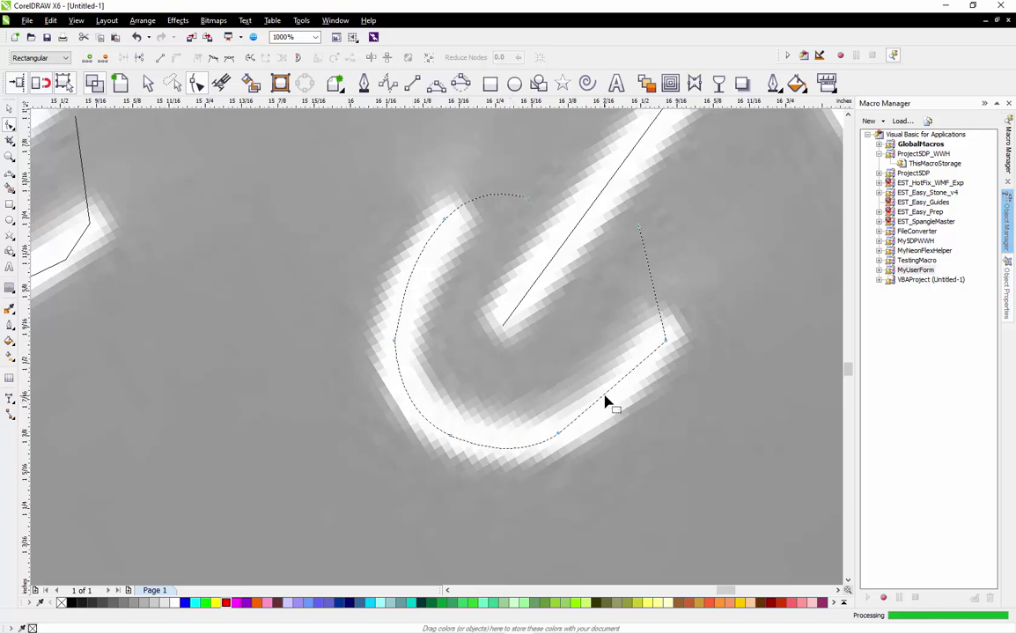
left_click_drag(604, 402, 612, 394)
left_click_drag(665, 275, 674, 284)
mouse_move(535, 202)
left_mouse_down()
mouse_move(526, 206)
mouse_move(532, 193)
left_mouse_up()
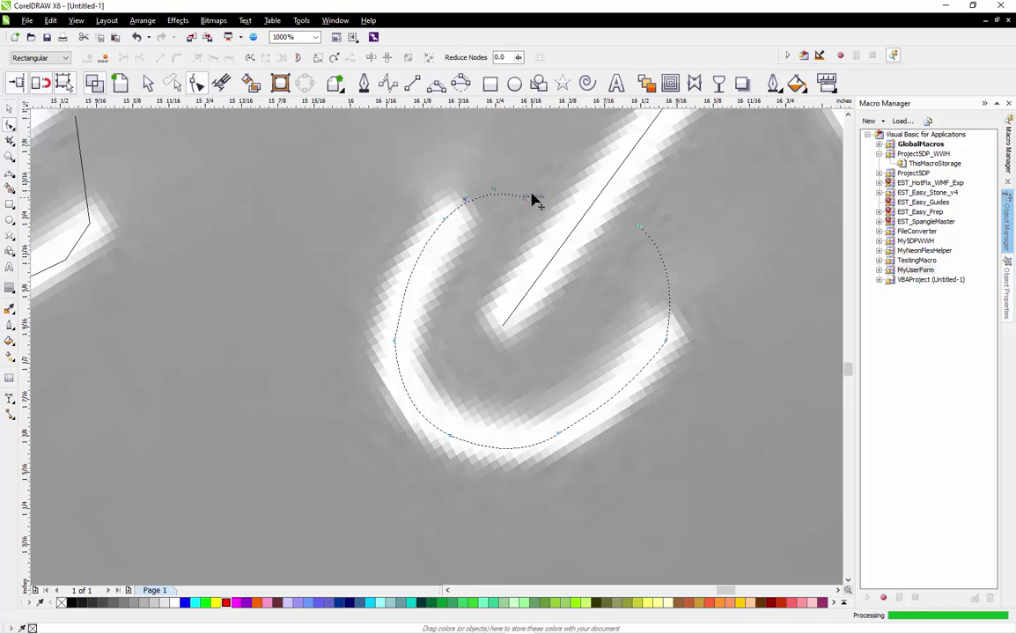
left_click(402, 196)
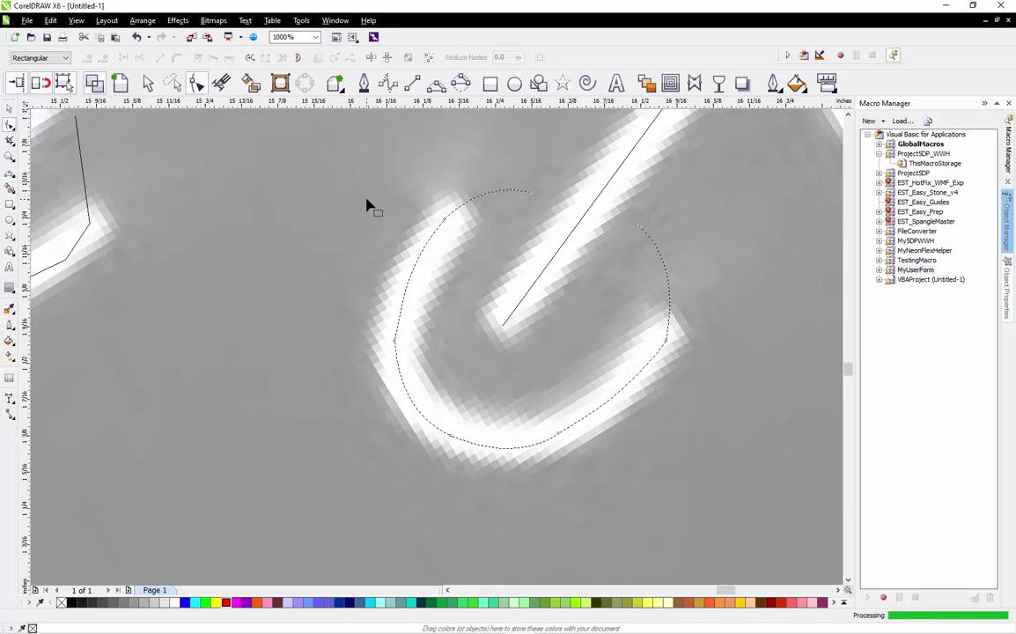
Delete the inner nodes of the toe-side eyelet's outline except the lower one nearest the heel, and finish node editing
left_click_drag(370, 199, 456, 385)
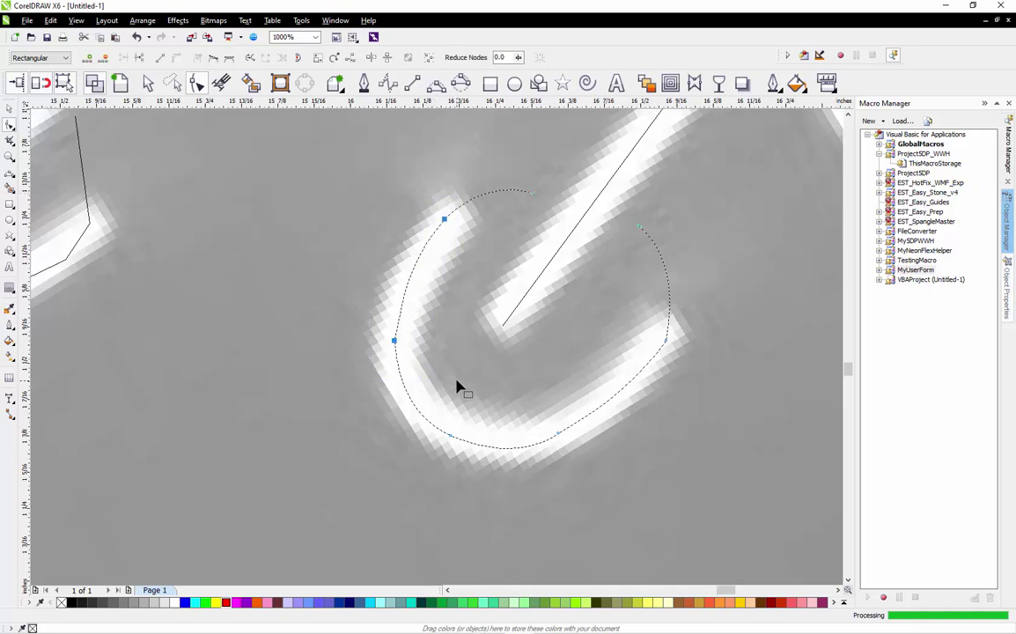
left_click_drag(512, 493, 699, 329)
key("Delete")
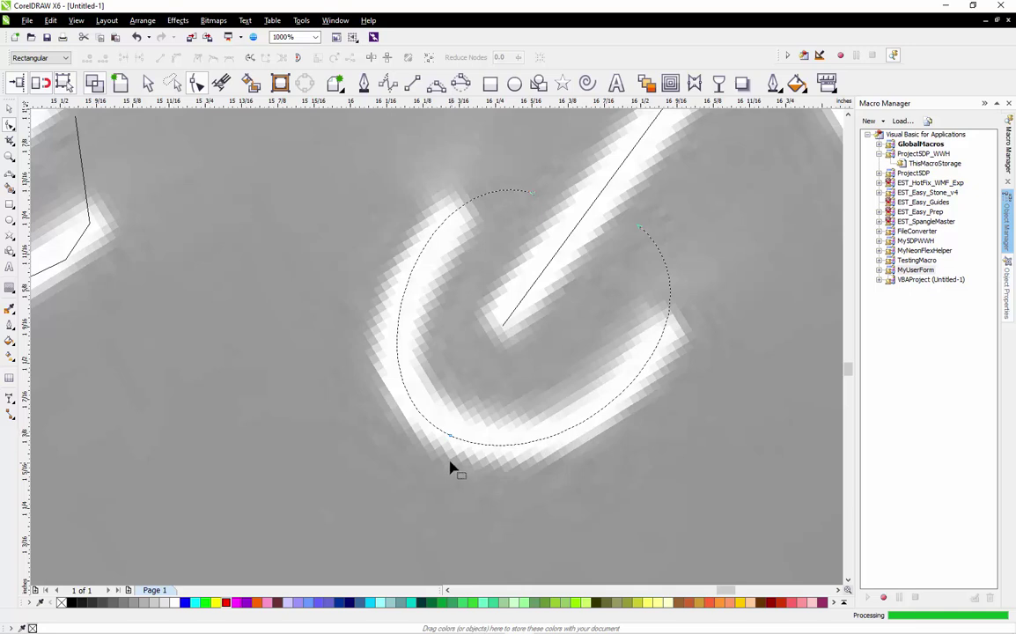
left_click(451, 436)
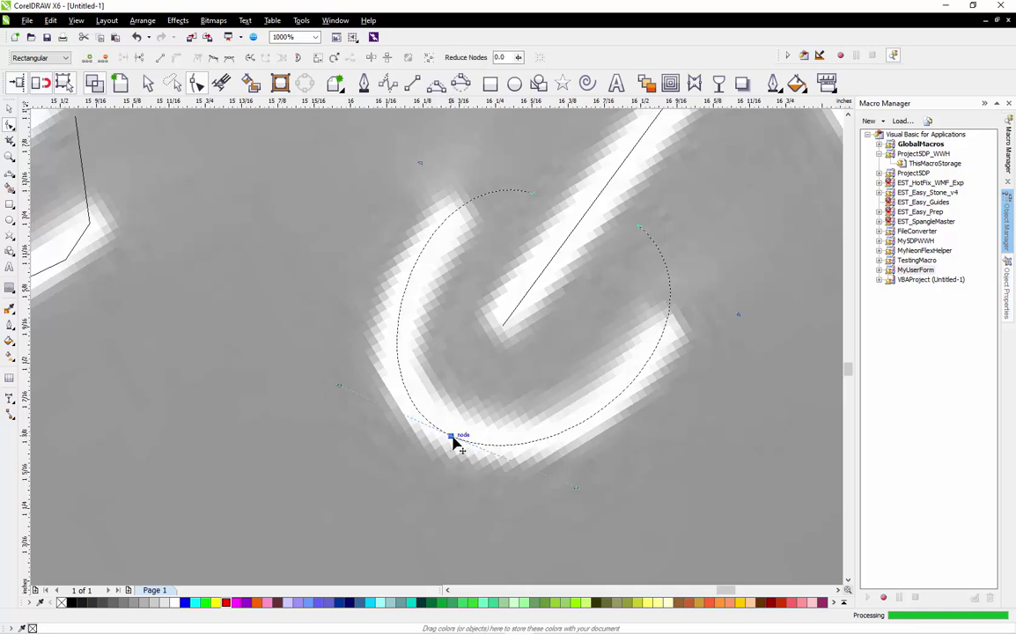
left_click_drag(453, 441, 456, 437)
key("space")
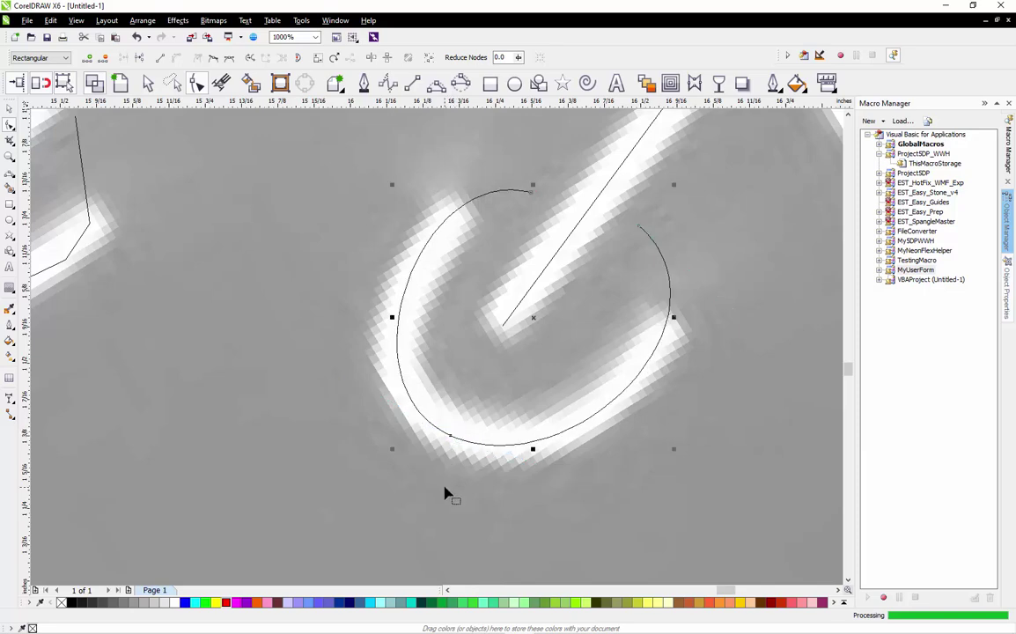
left_click(444, 494)
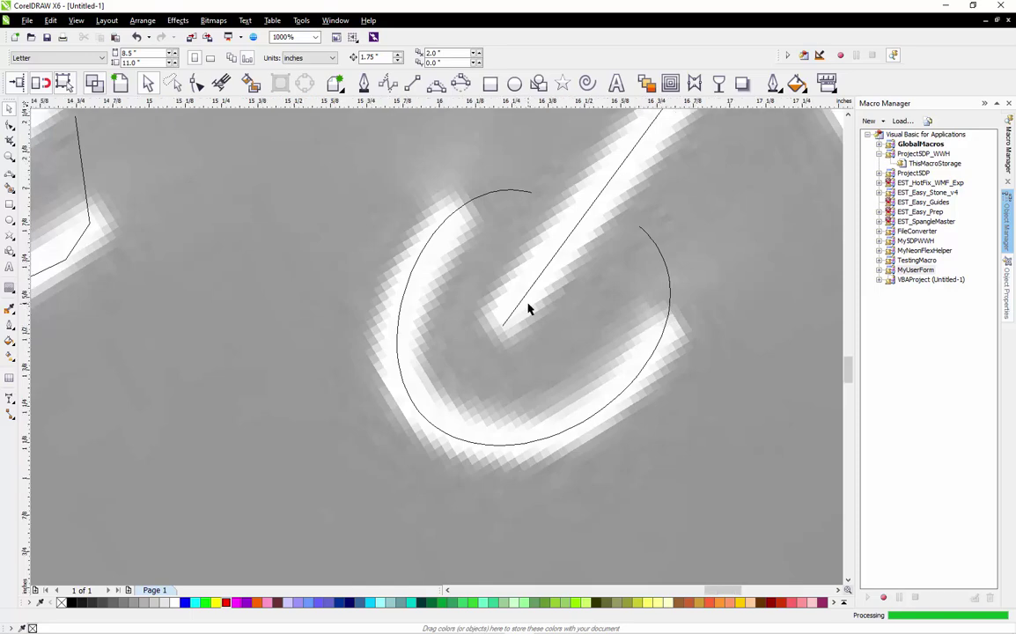
Delete the traced outline of the toe-side eyelet, keeping its lace line
scroll(528, 308, "down", 1)
left_click(598, 300)
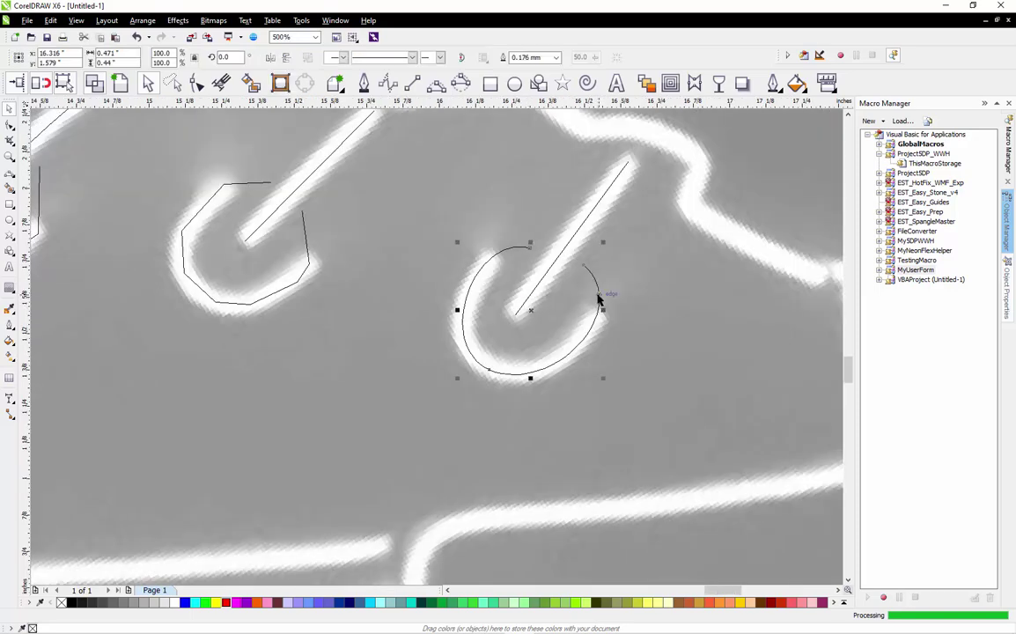
key("Delete")
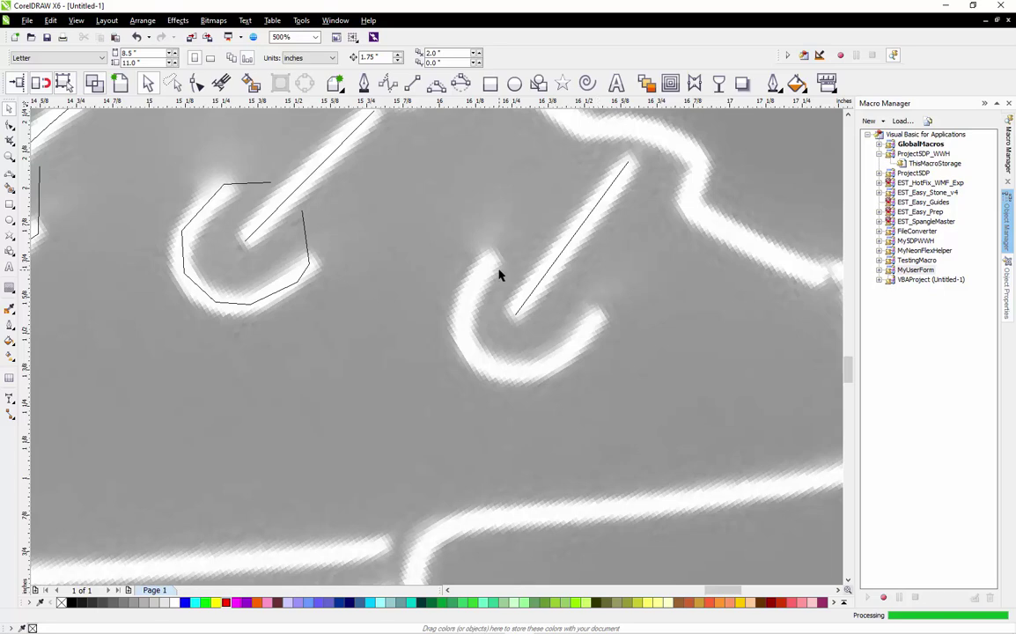
Draw a circle about 0.454 inches in diameter over the toe-side eyelet and move it onto the neon ring
left_click(514, 83)
left_click_drag(473, 241, 592, 372)
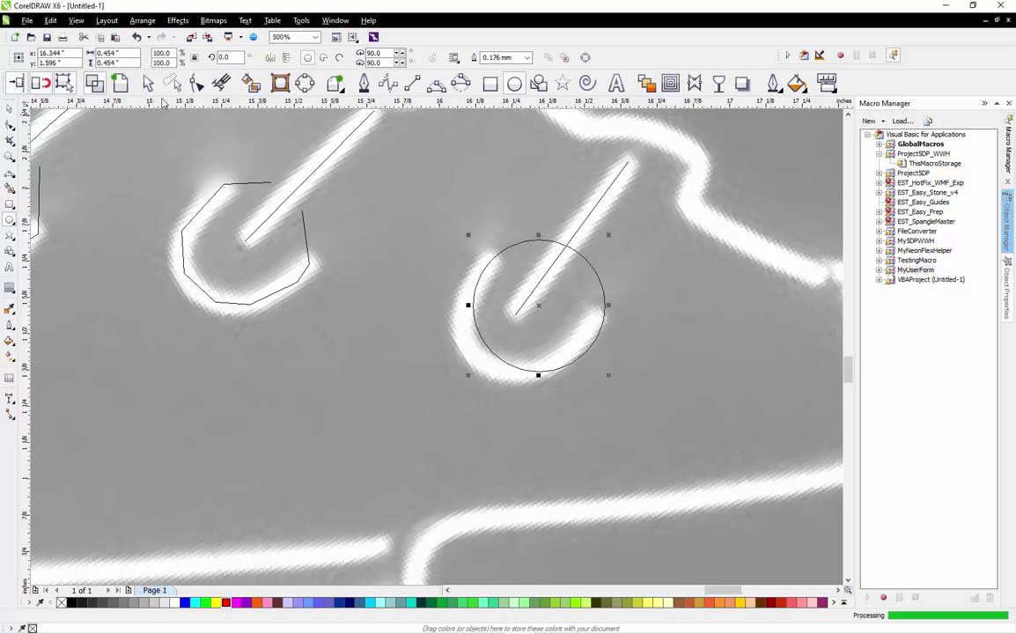
left_click(148, 83)
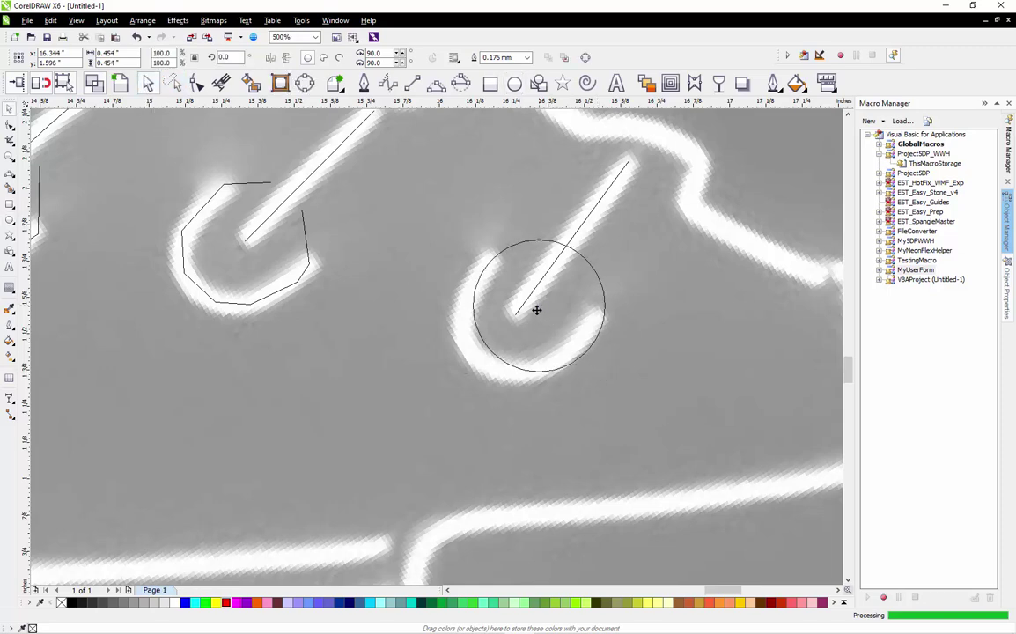
left_click_drag(540, 309, 533, 311)
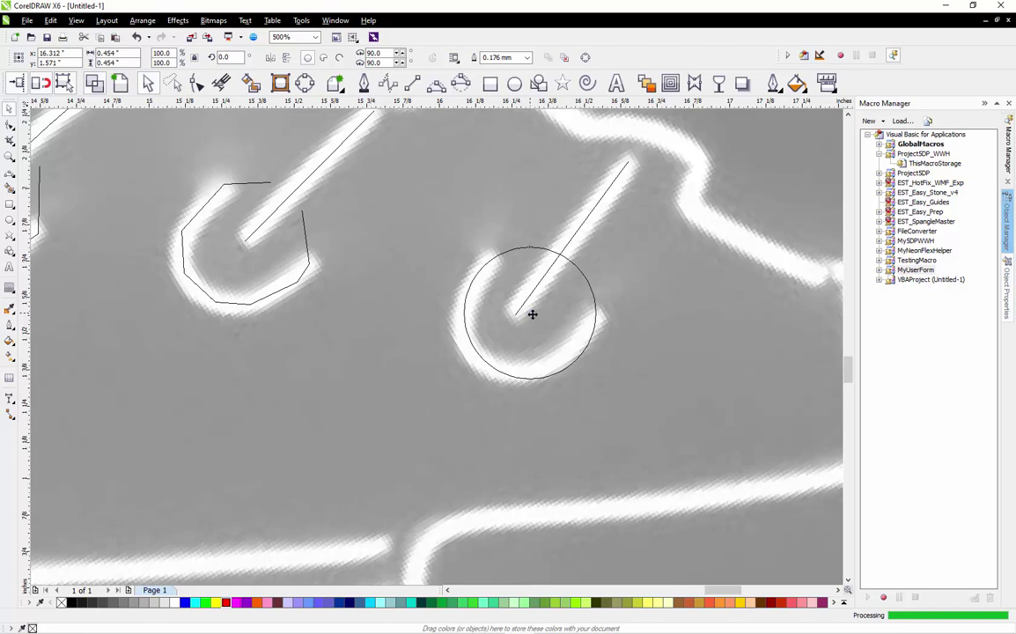
Enlarge the toe-side eyelet's circle about its centre to about 0.492 inches in diameter
left_click(590, 334)
left_click(602, 327)
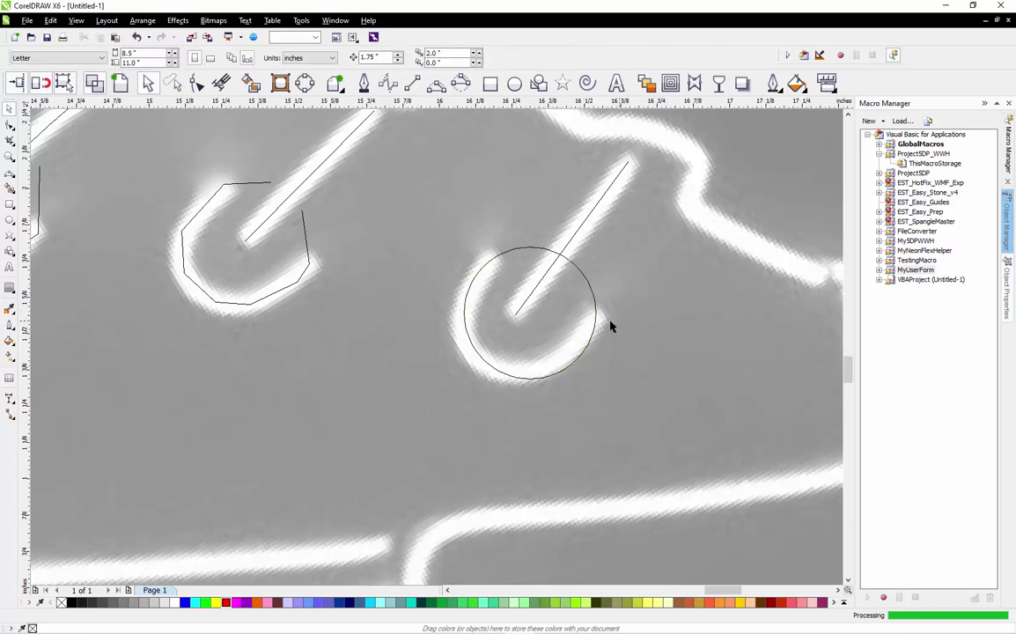
left_click(595, 316)
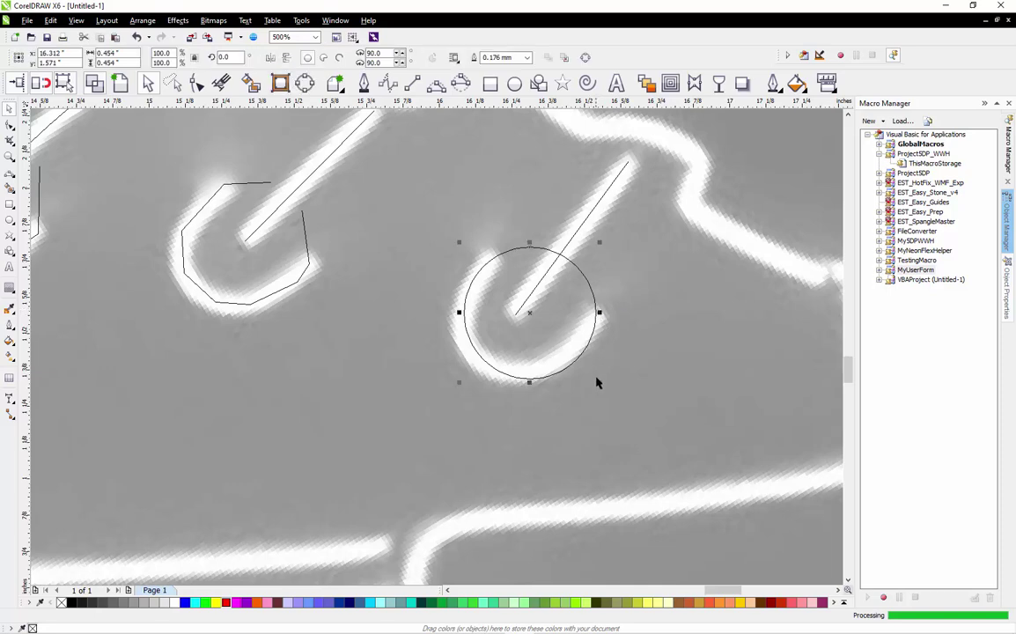
left_click_drag(601, 384, 604, 388)
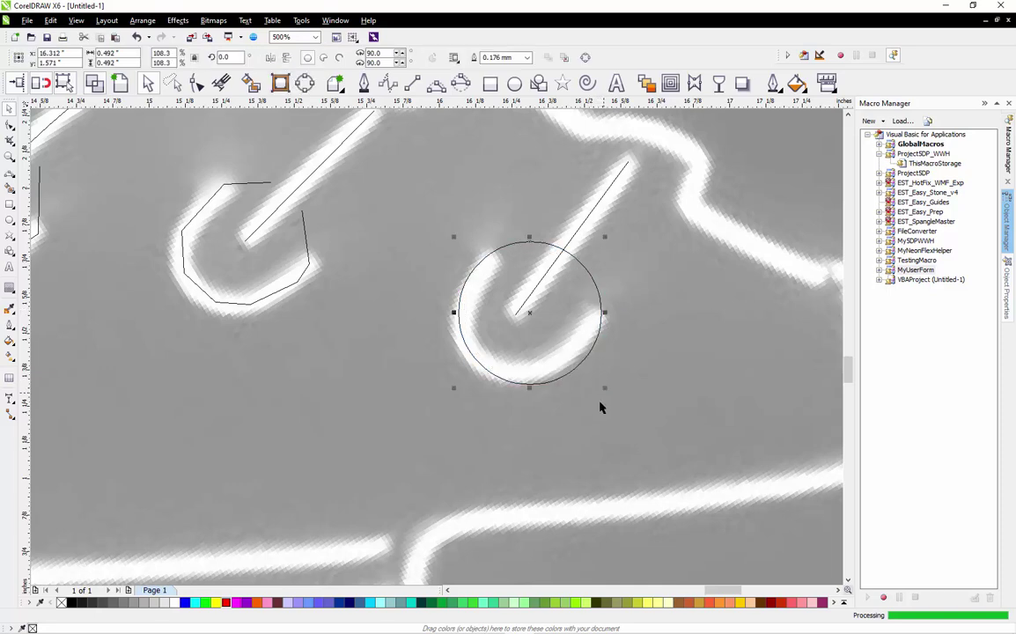
left_click(630, 329)
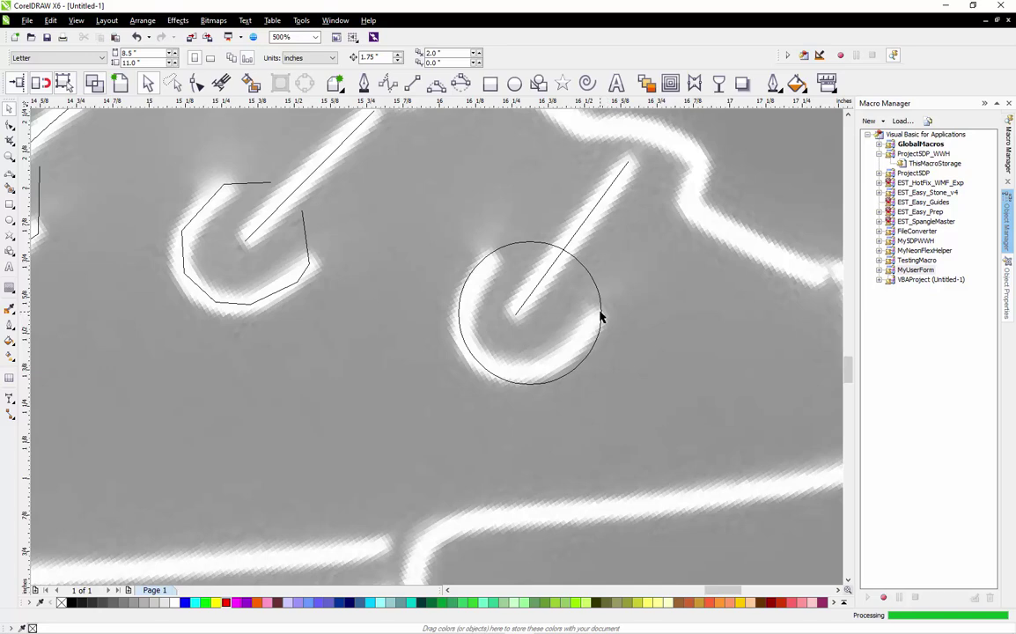
Convert the toe-side eyelet's circle to curves
left_click(602, 314)
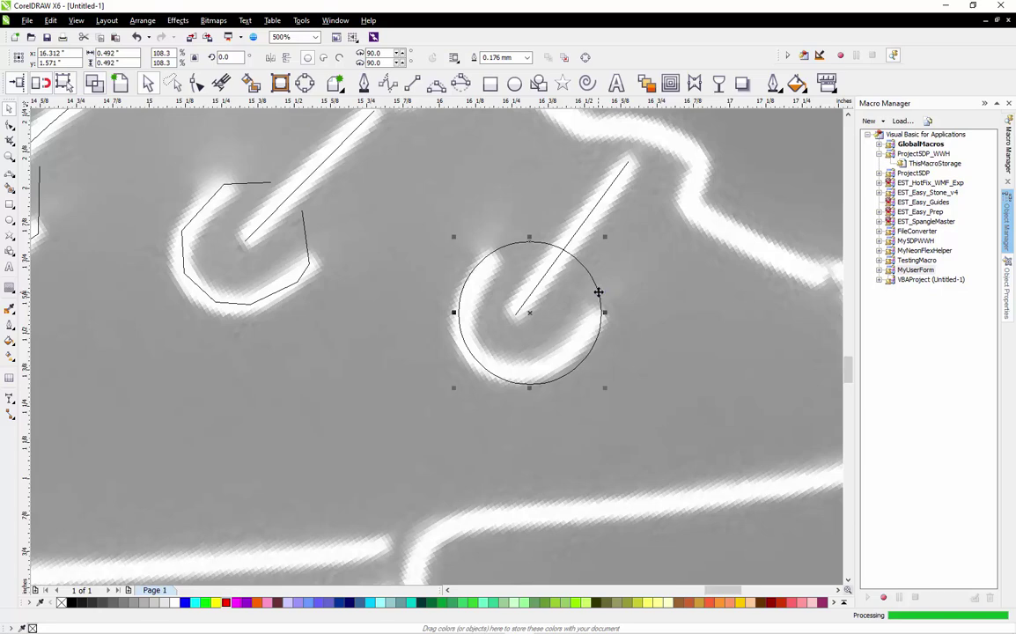
right_click(597, 291)
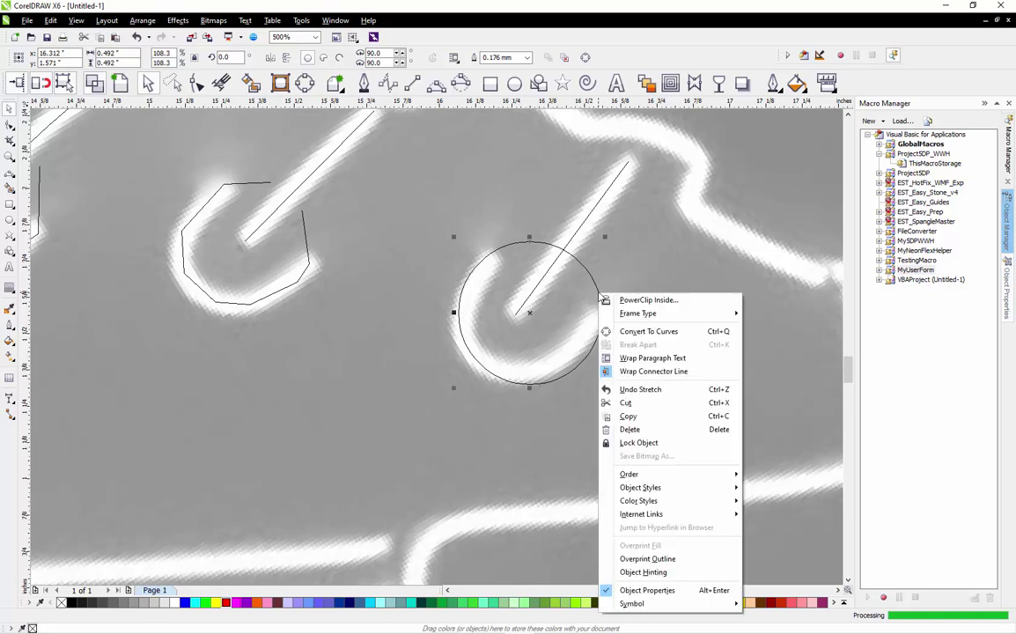
left_click(645, 332)
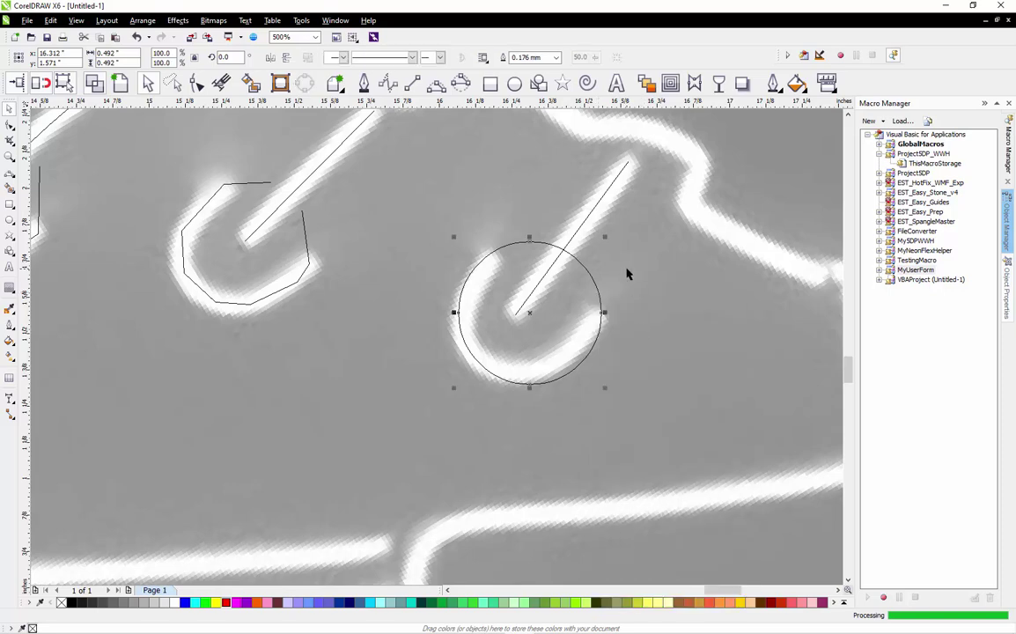
key("Escape")
Add a node where the toe-side eyelet's circle crosses the lace line and break the curve apart there
scroll(577, 254, "up", 2)
scroll(573, 283, "up", 2)
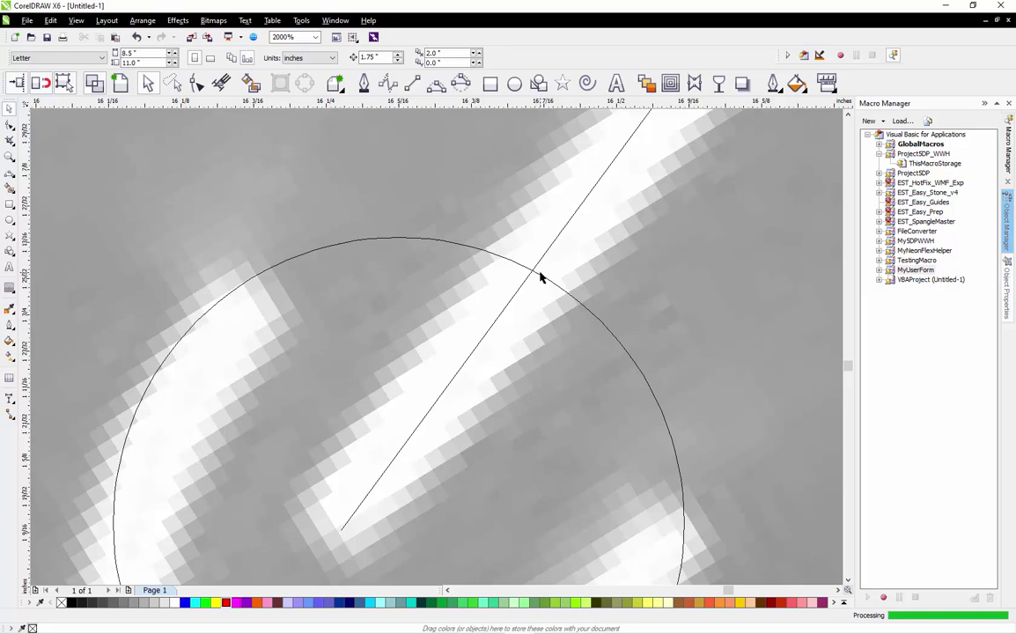
left_click(539, 278)
key("F10")
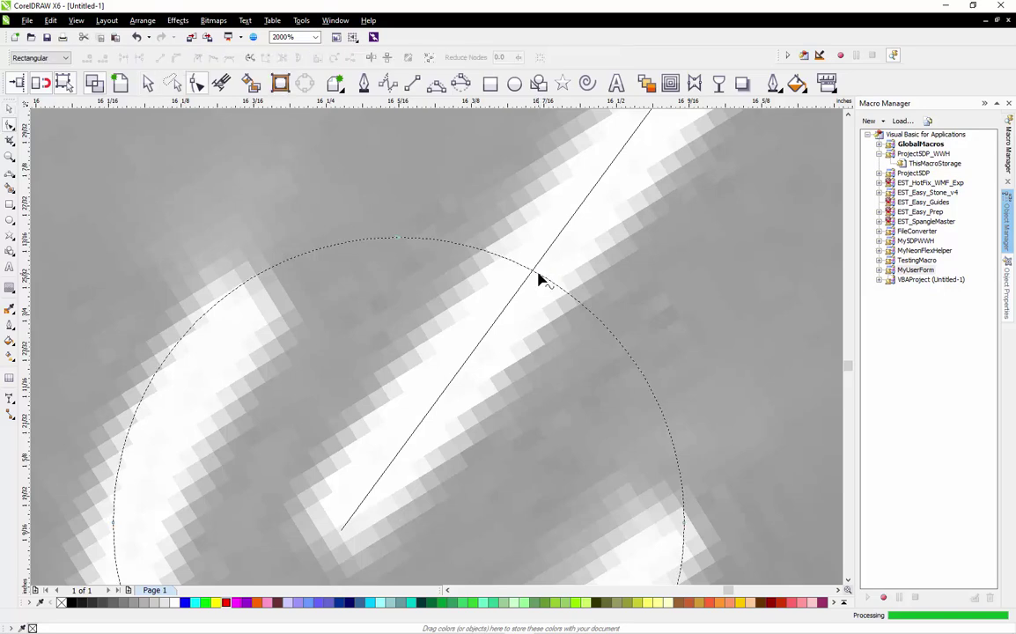
double_click(539, 278)
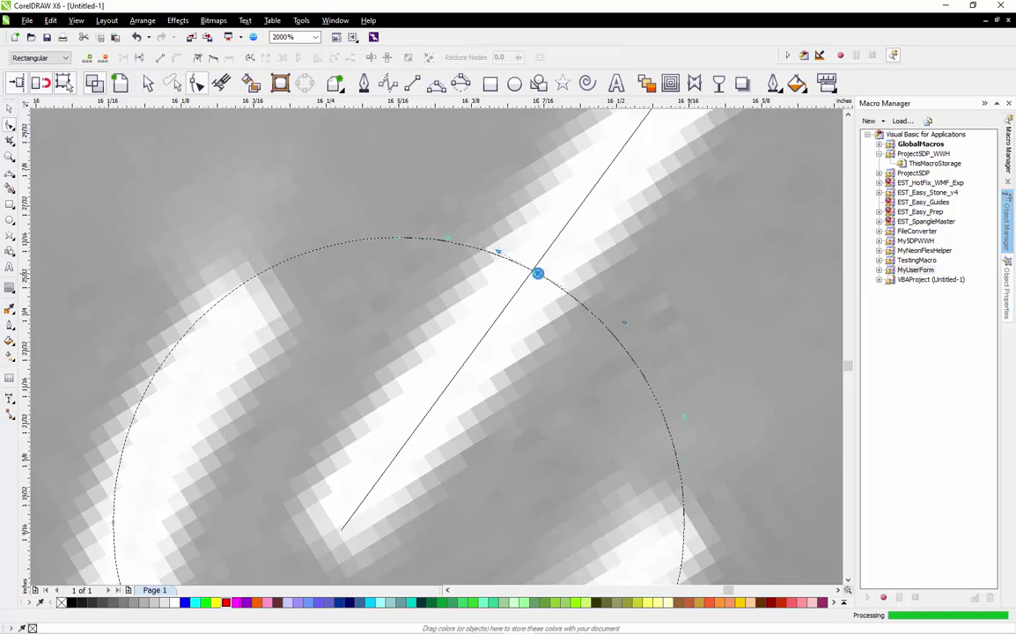
right_click(539, 278)
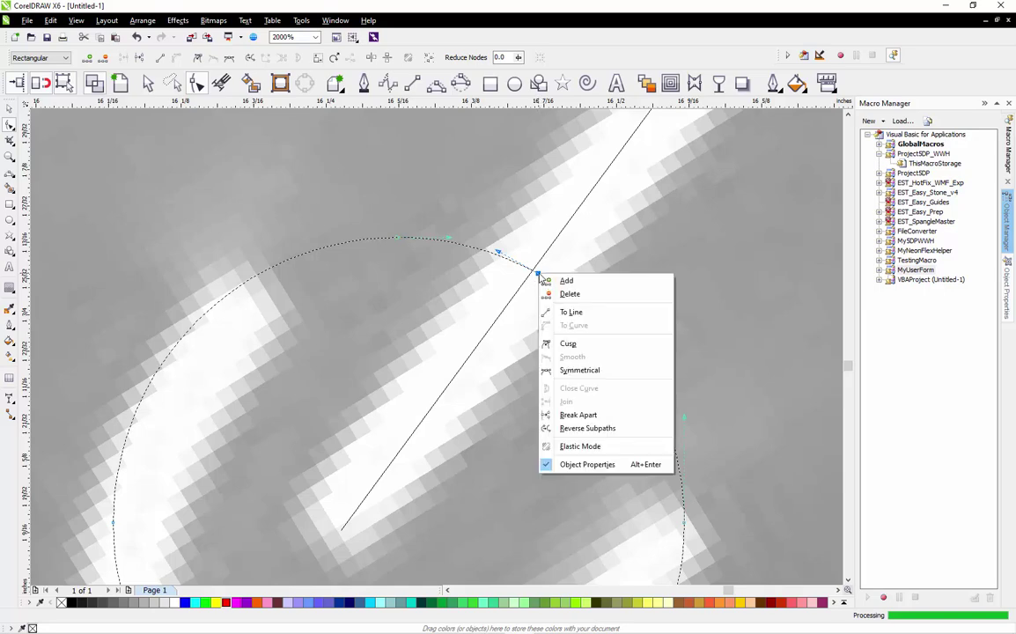
left_click(590, 415)
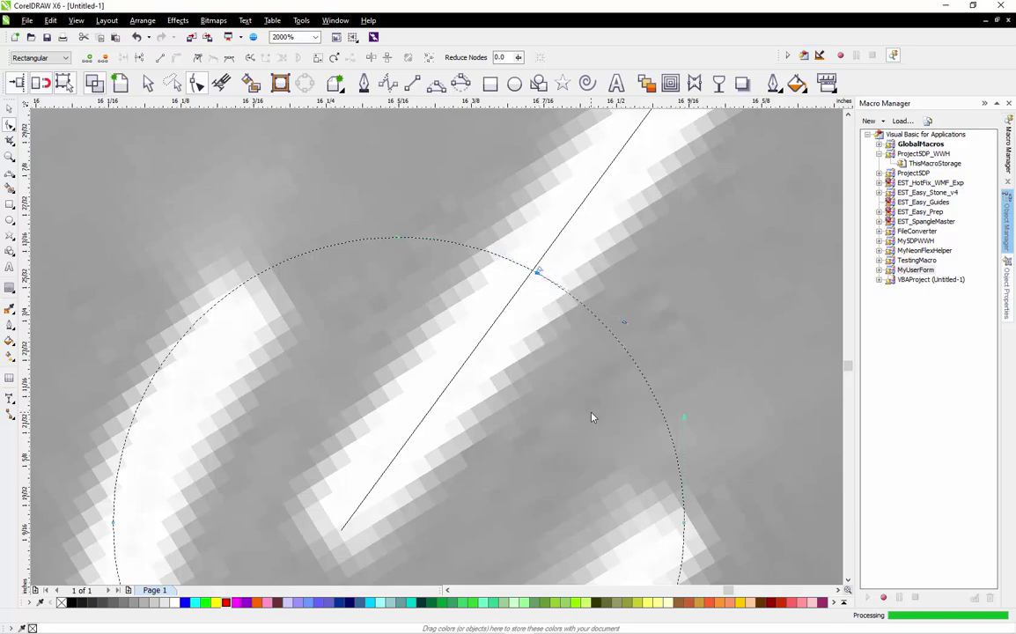
Open a gap around the lace by adding a node on the circle at each side and deleting both broken end nodes
left_click(593, 317)
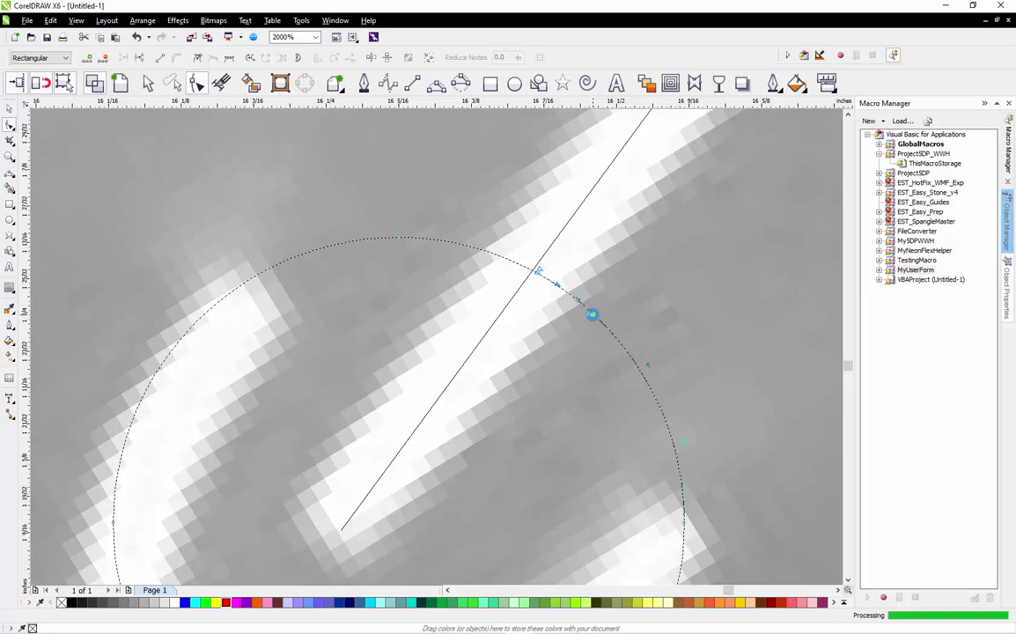
left_click(471, 249)
left_click(538, 272)
key("Delete")
left_click(537, 273)
key("Delete")
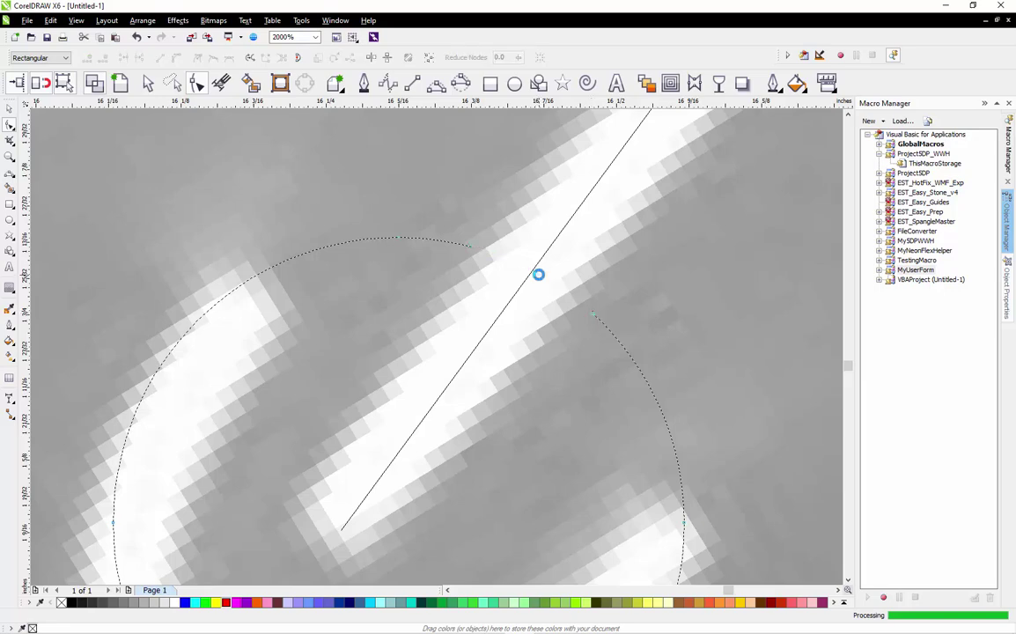
key("space")
scroll(515, 222, "down", 1)
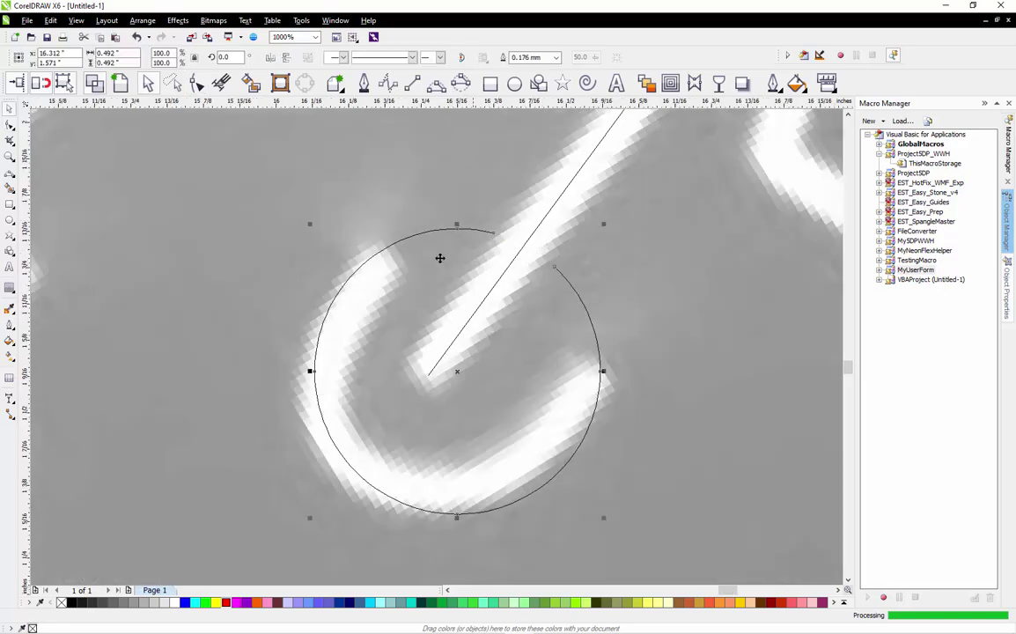
left_click(587, 522)
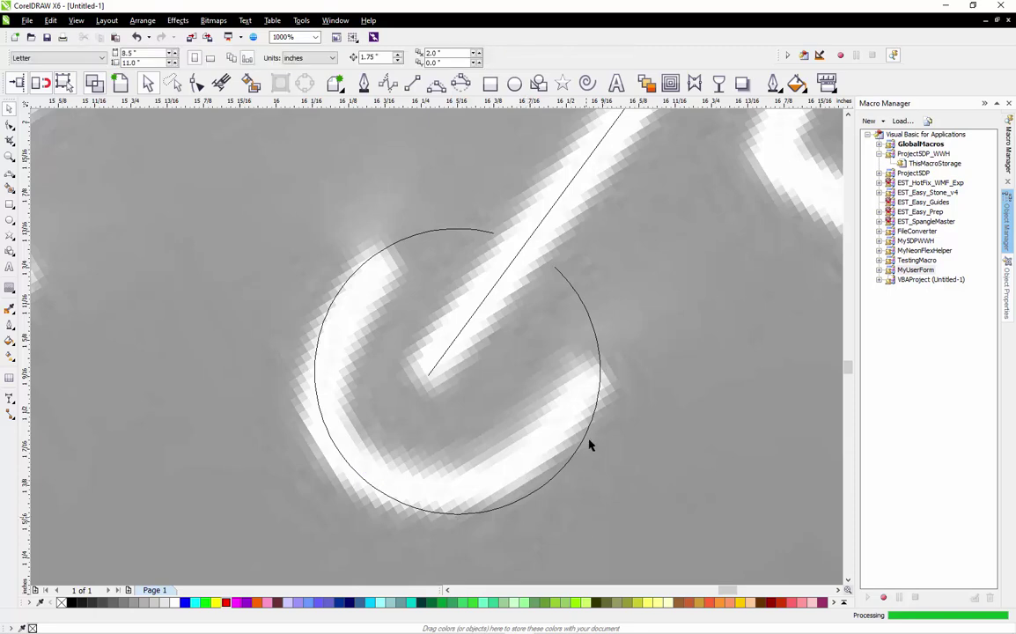
Delete the polygonal outlines of the other four eyelets, keeping their lace lines
scroll(585, 333, "down", 1)
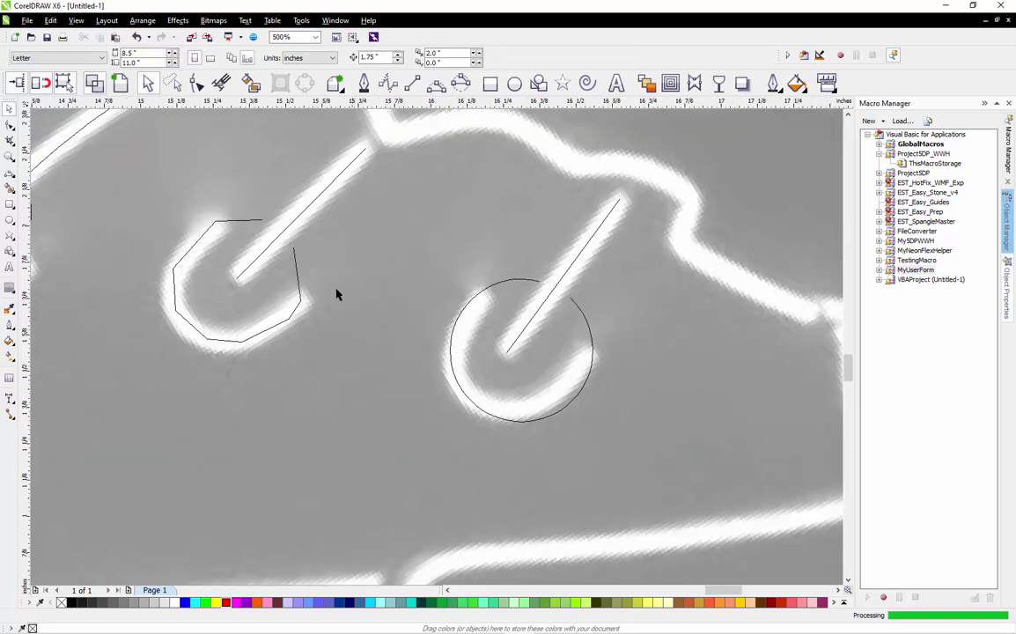
left_click(300, 302)
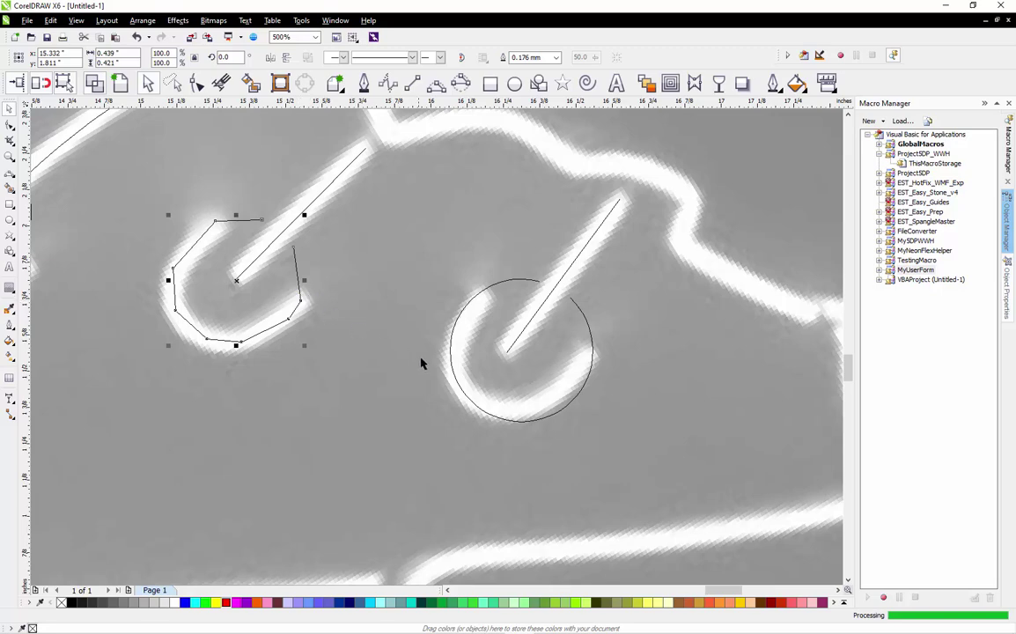
scroll(422, 362, "down", 1)
scroll(472, 397, "down", 1)
scroll(262, 346, "up", 1)
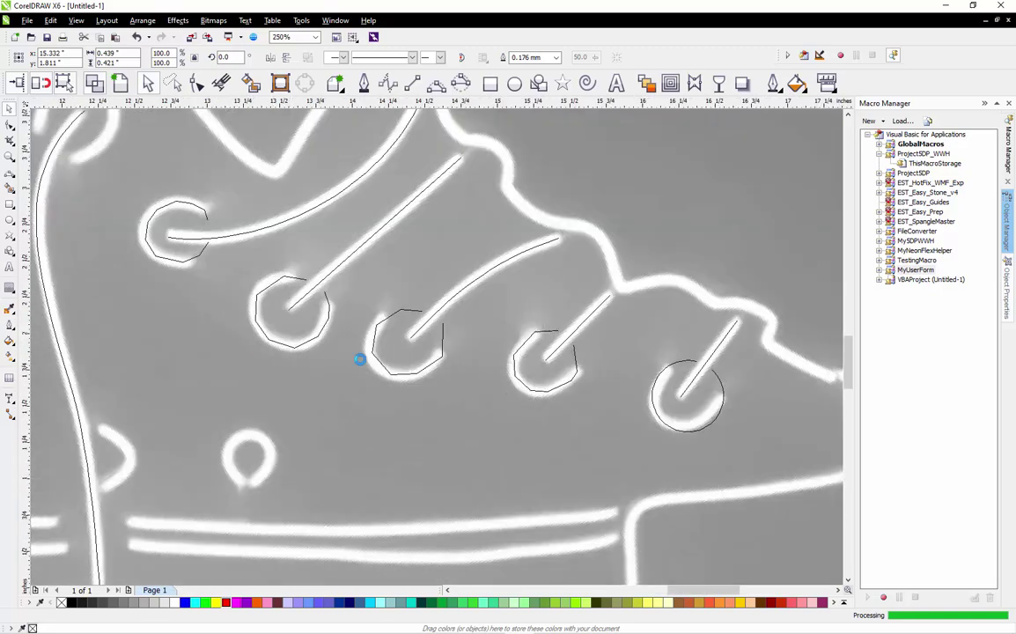
key("Delete")
left_click(372, 357)
key("Delete")
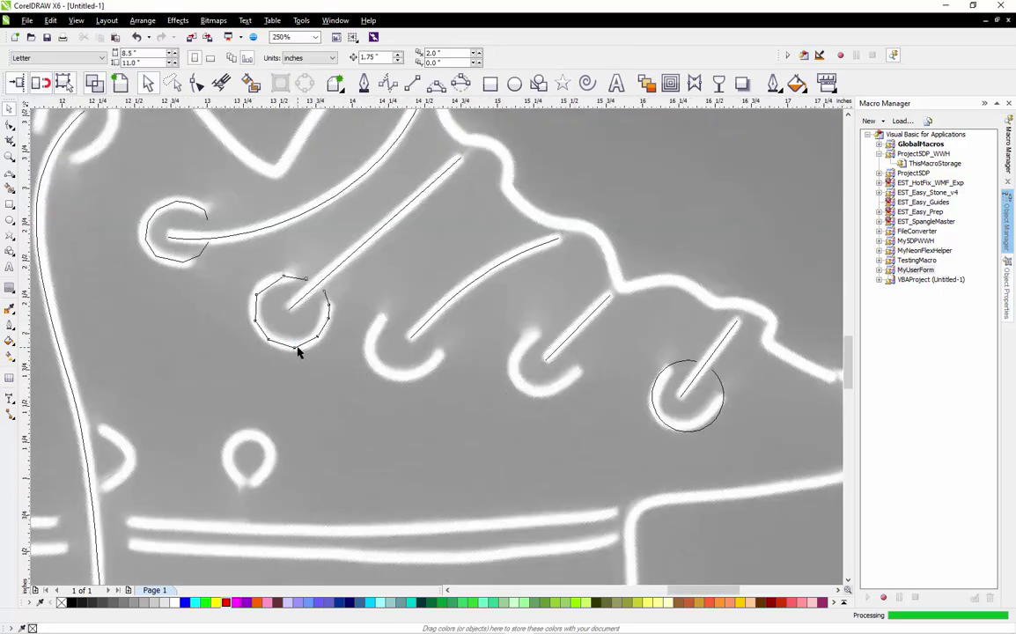
left_click(295, 349)
key("Delete")
left_click(192, 264)
key("Delete")
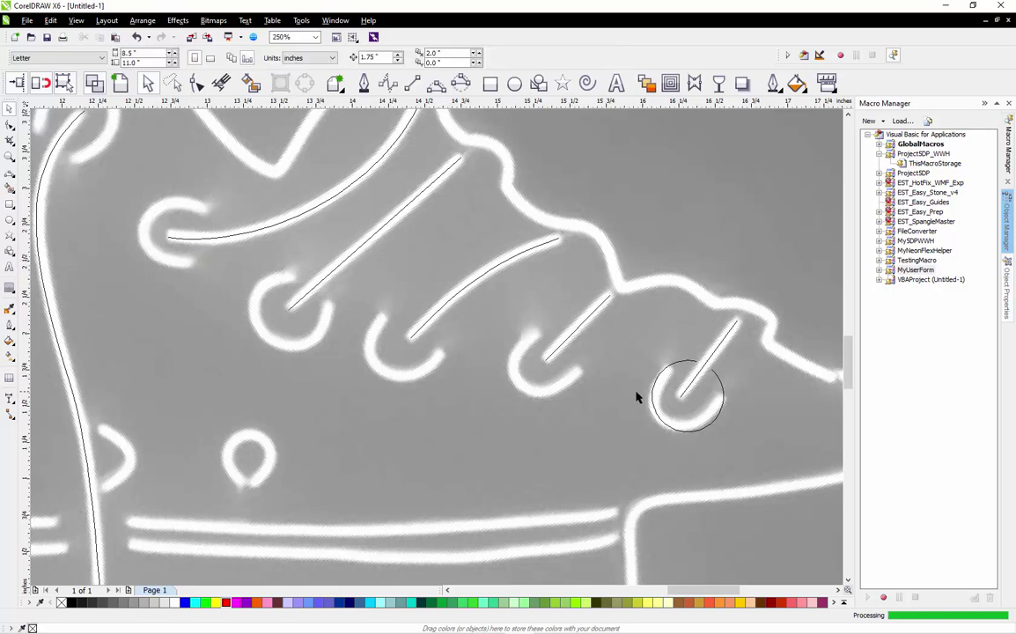
Copy the toe-side eyelet's gapped circle onto the other four eyelets along the lacing
left_click_drag(653, 412, 260, 320)
left_click_drag(260, 320, 150, 246)
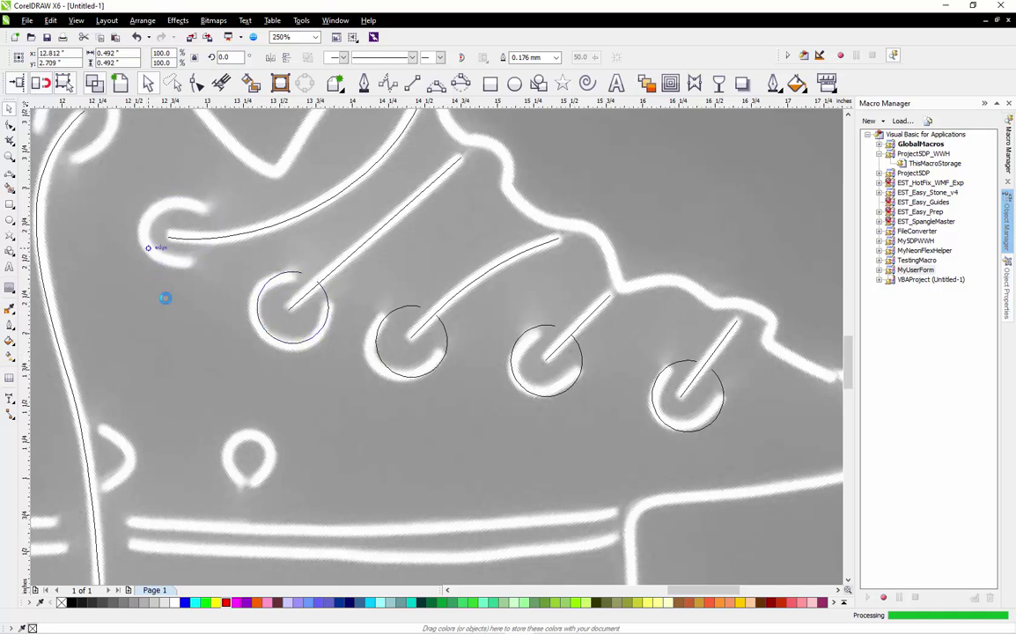
Center the second eyelet's circle from the toe on its lace end and rotate its gap around the lace
scroll(564, 361, "up", 2)
scroll(620, 357, "up", 2)
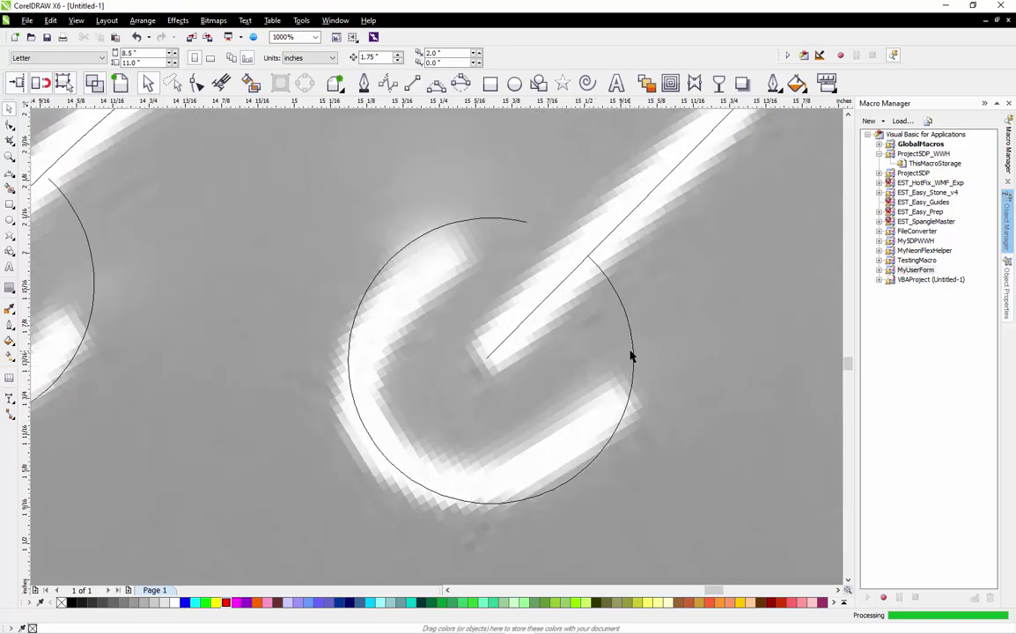
left_click(633, 353)
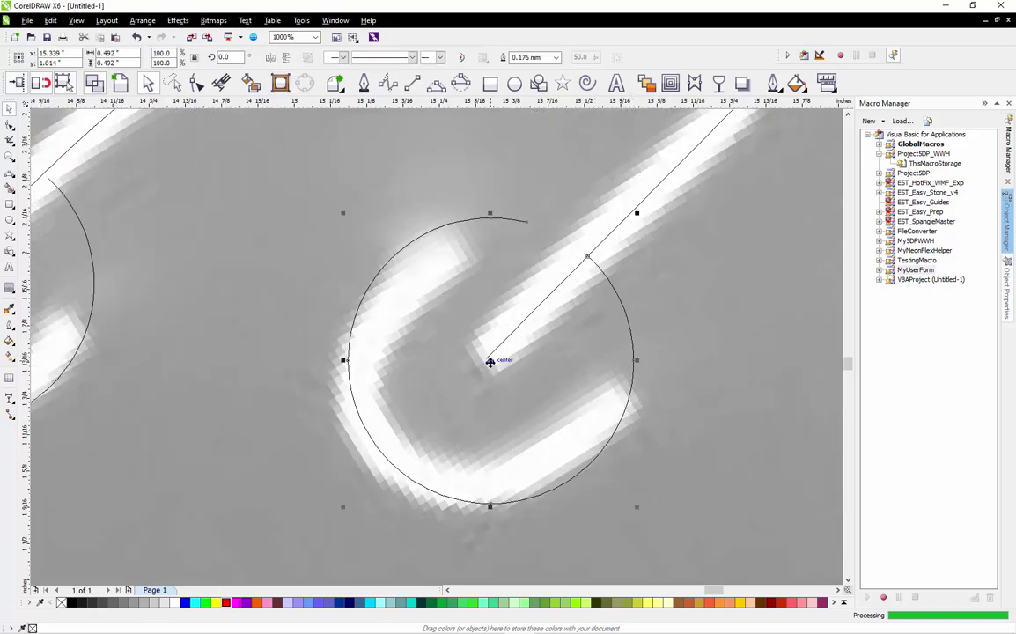
left_click_drag(488, 359, 485, 358)
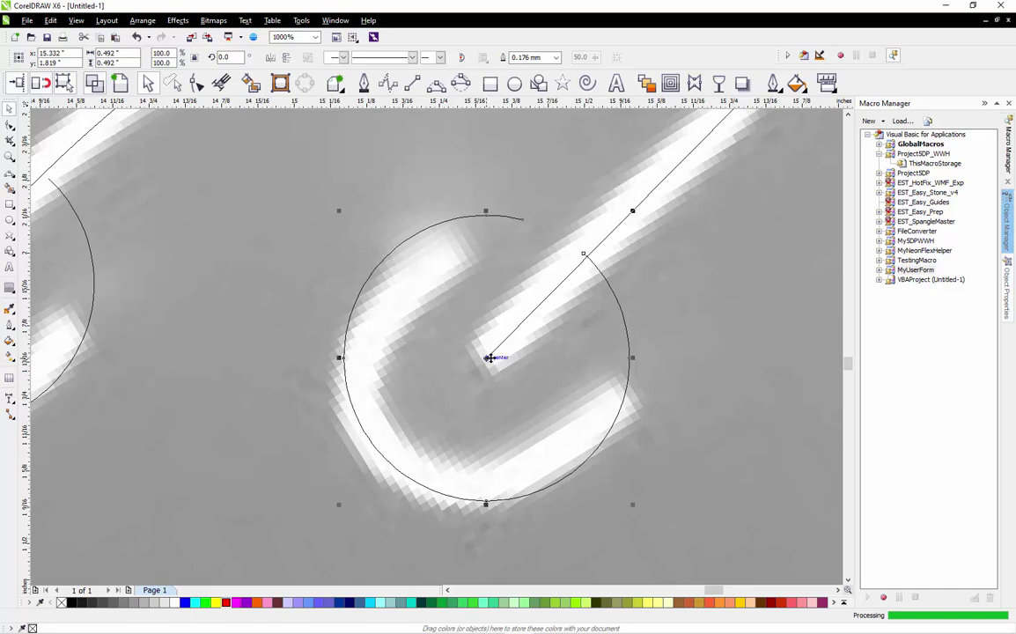
left_click(489, 357)
left_click_drag(633, 213, 677, 252)
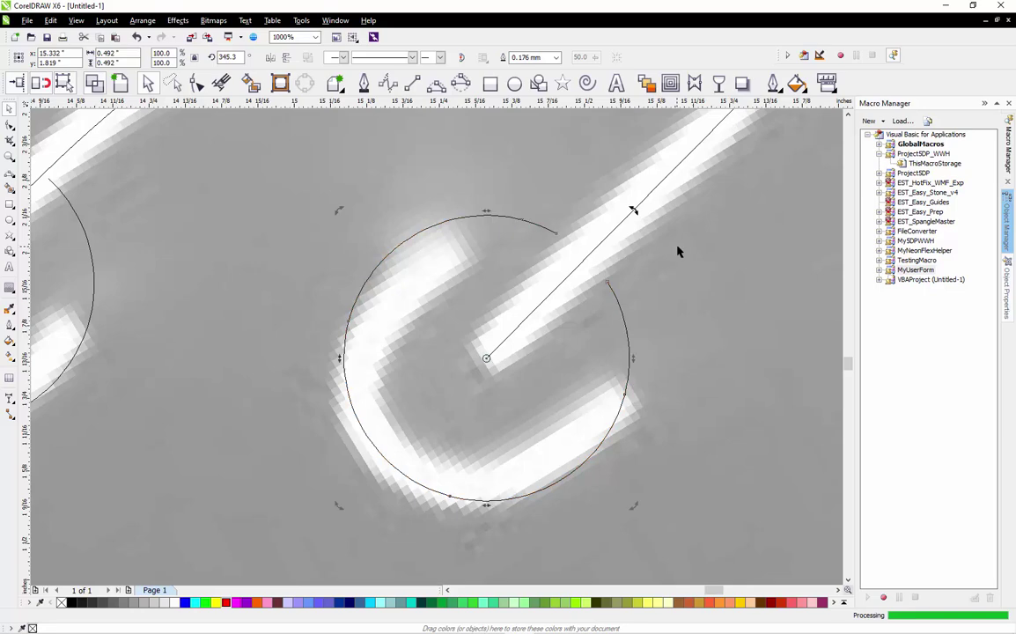
left_click_drag(633, 211, 645, 209)
left_click(669, 273)
Center the middle eyelet's circle on its lace end and rotate it to about 343.2° so the gap straddles the lace
scroll(714, 344, "down", 2)
scroll(333, 264, "up", 2)
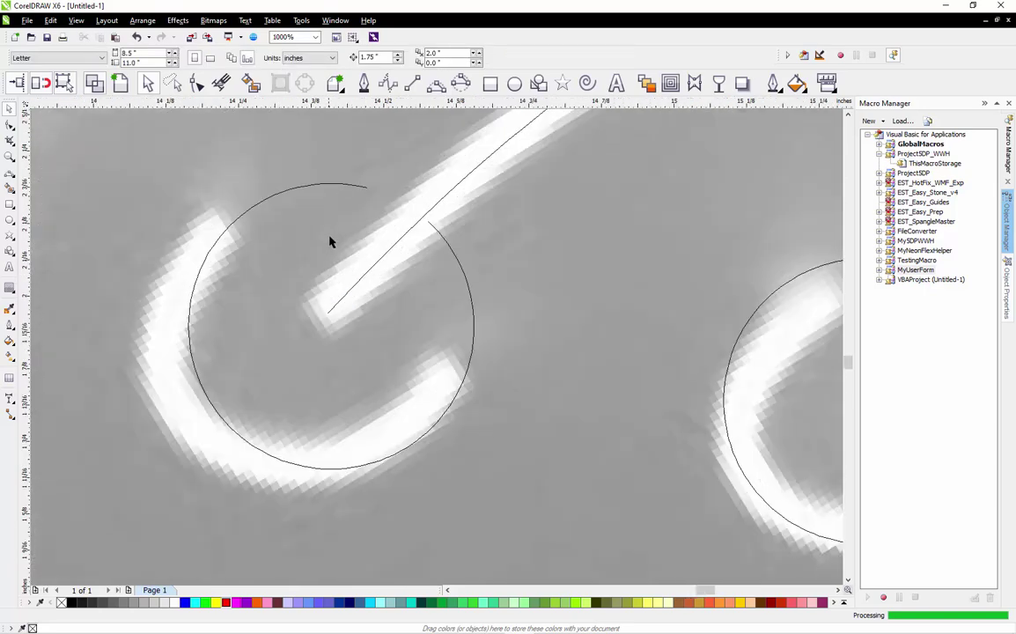
left_click(355, 190)
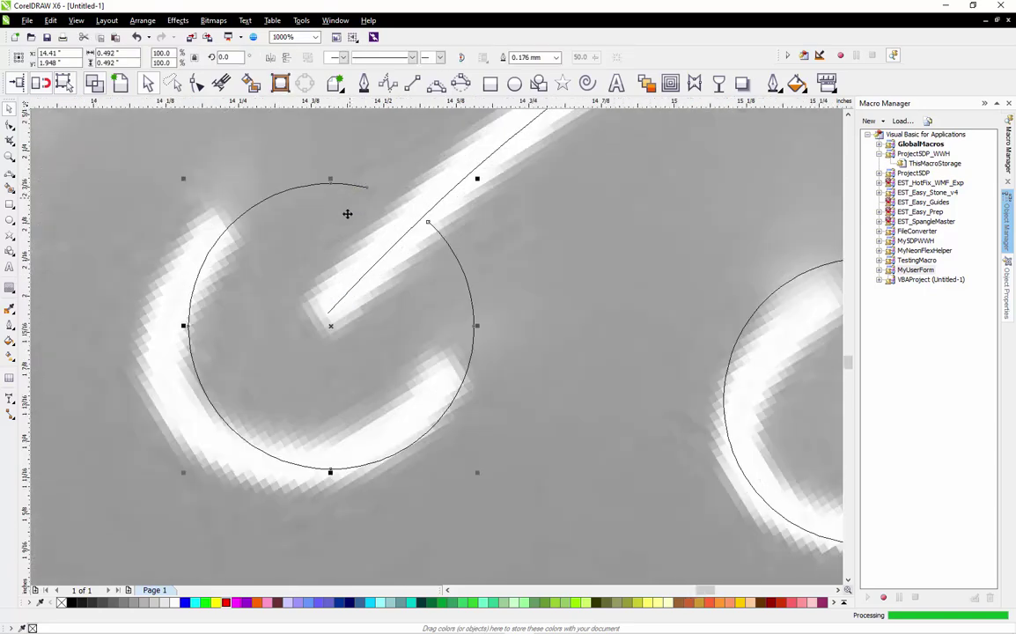
left_click_drag(328, 328, 326, 314)
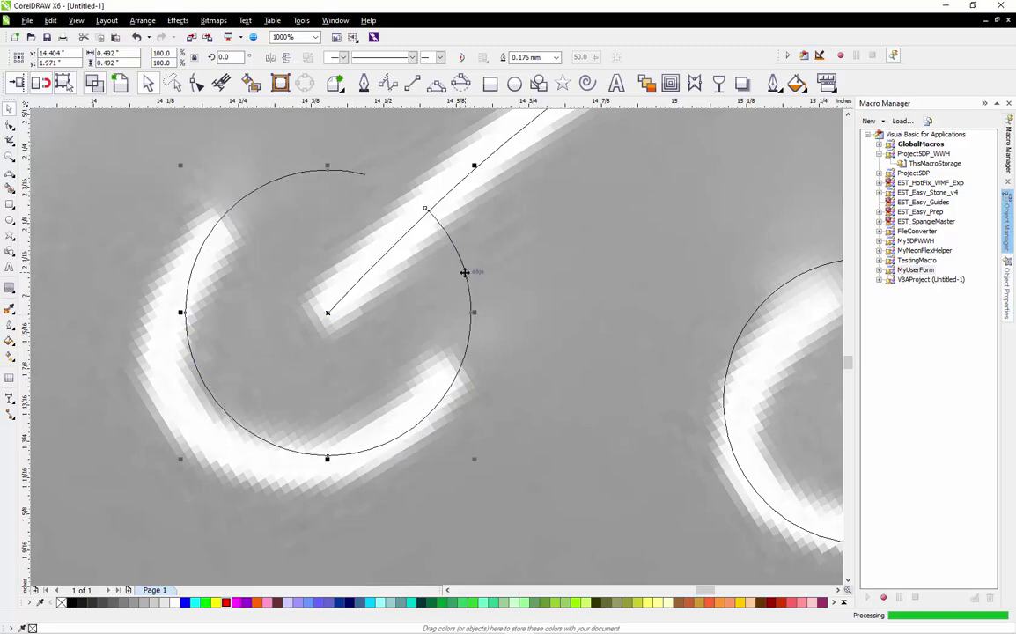
left_click(465, 273)
mouse_move(474, 169)
left_mouse_down()
mouse_move(501, 201)
mouse_move(490, 173)
left_mouse_up()
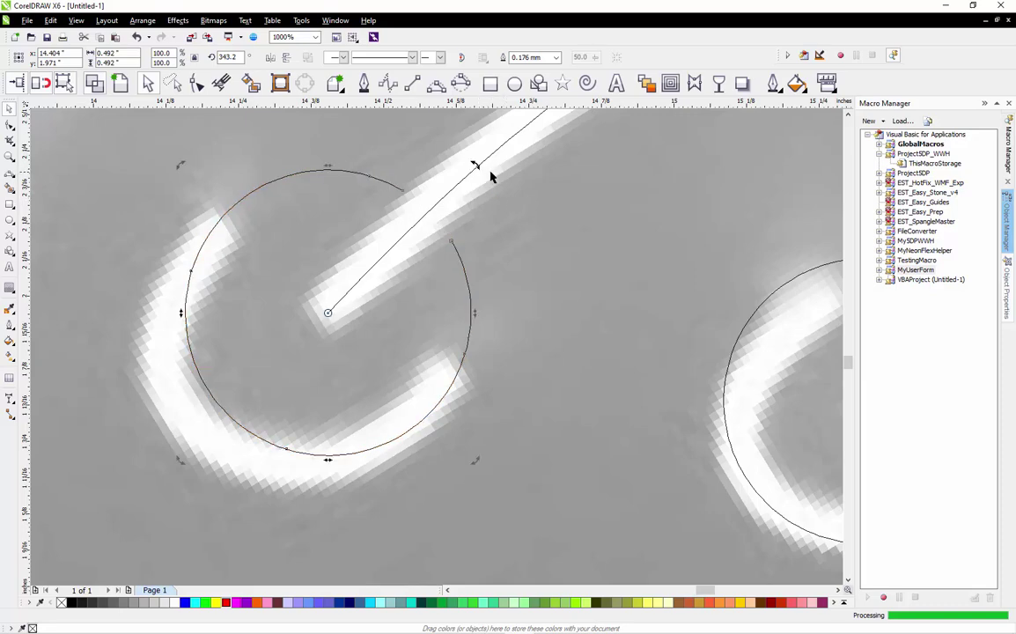
scroll(499, 356, "down", 2)
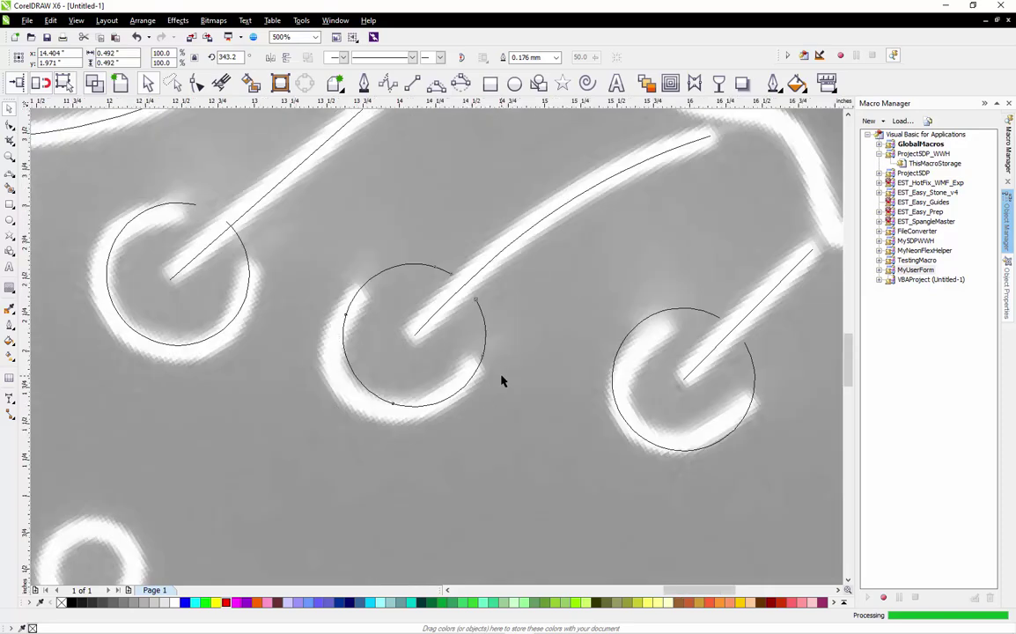
scroll(475, 414, "up", 1)
scroll(438, 393, "down", 1)
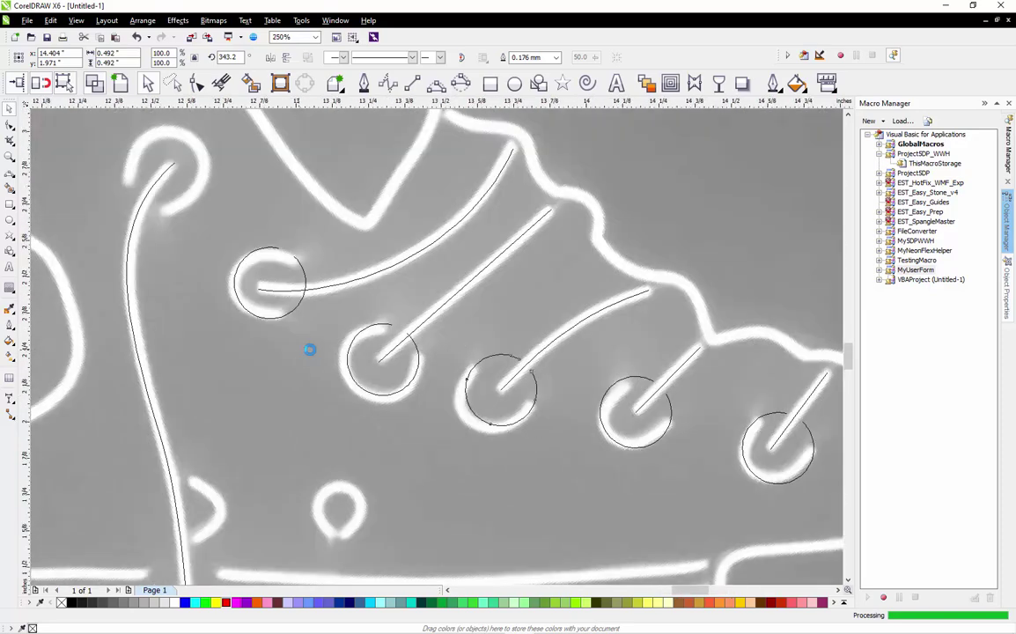
Try moving the middle eyelet's circle onto the photo's neon ring, and undo the move
scroll(308, 347, "up", 1)
left_click(789, 478)
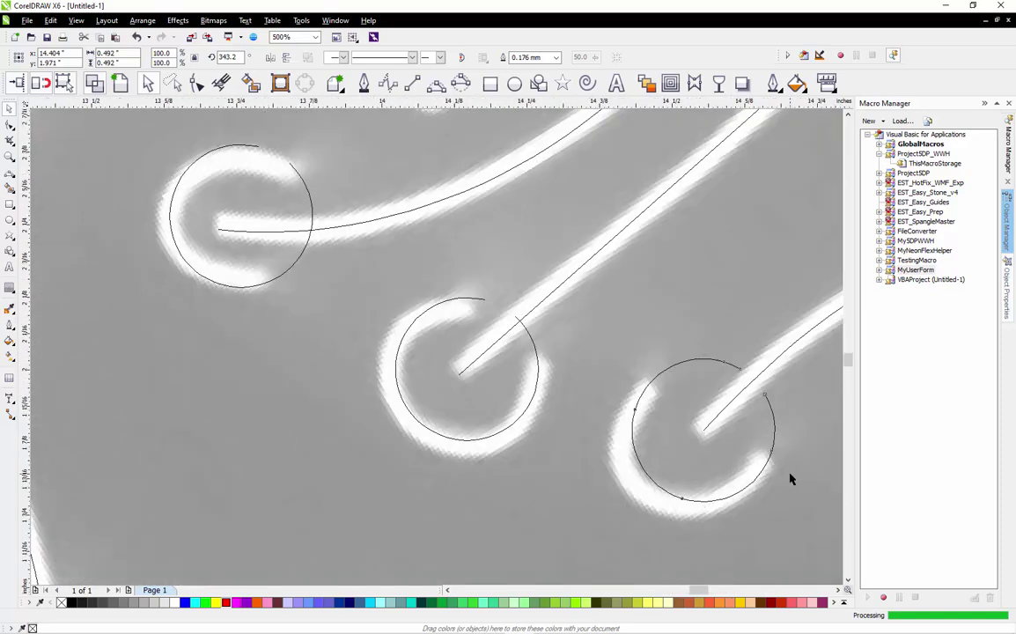
scroll(783, 468, "up", 1)
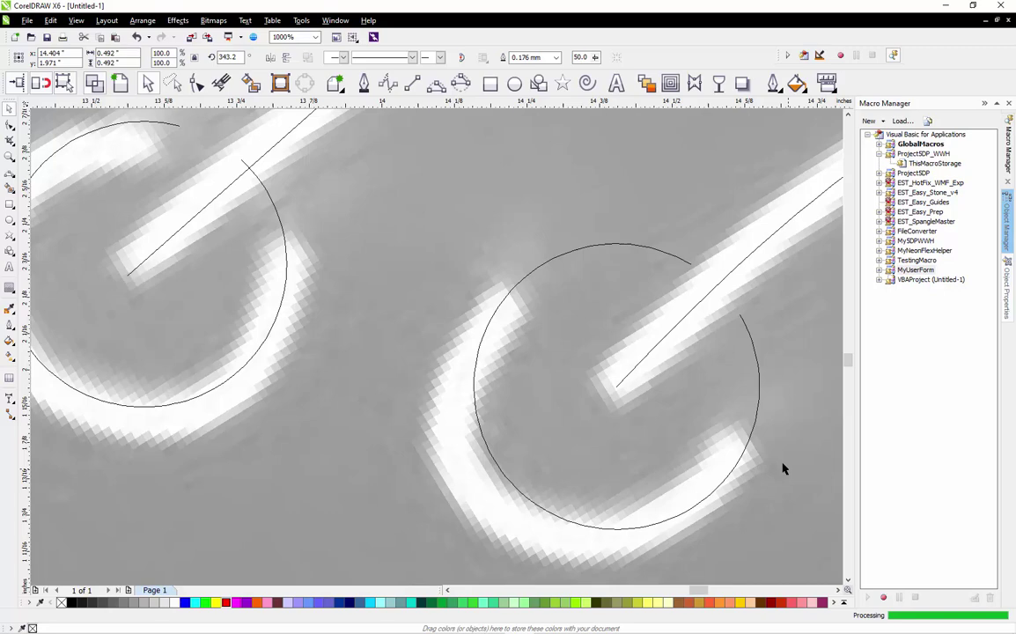
left_click(758, 398)
left_click_drag(758, 397, 744, 415)
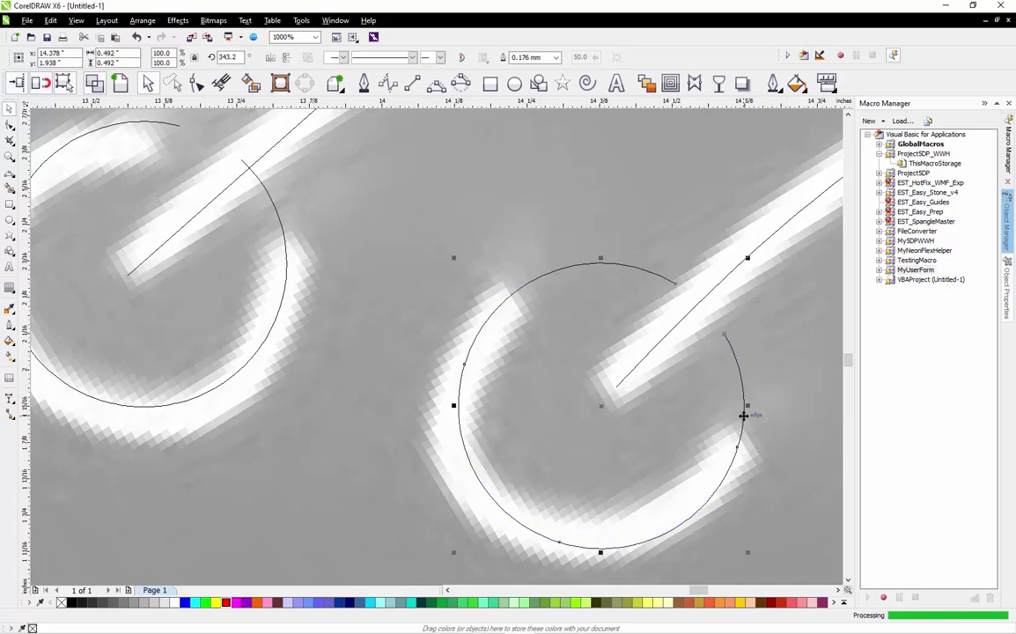
key("ctrl+z")
Center the fourth eyelet's circle from the toe on the end of its lace line
scroll(644, 418, "down", 1)
scroll(363, 336, "up", 1)
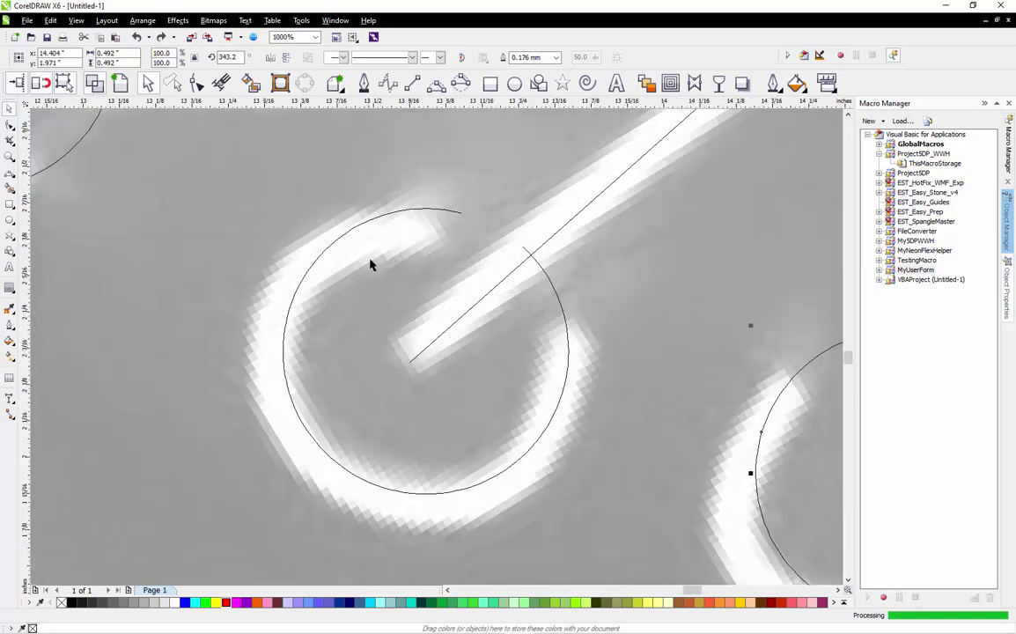
left_click(411, 211)
left_click(410, 210)
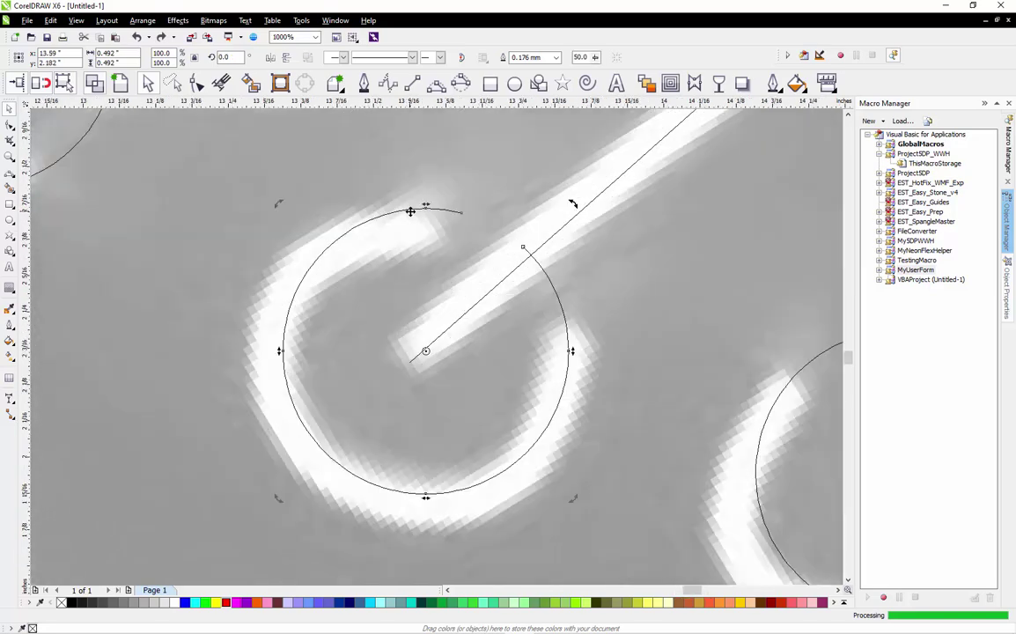
left_click_drag(419, 355, 409, 362)
left_click(399, 396)
left_click_drag(425, 353, 410, 362)
Rotate the fourth eyelet's circle to about 339.3° so its gap straddles the lace line
left_click(485, 328)
left_click_drag(561, 222, 592, 250)
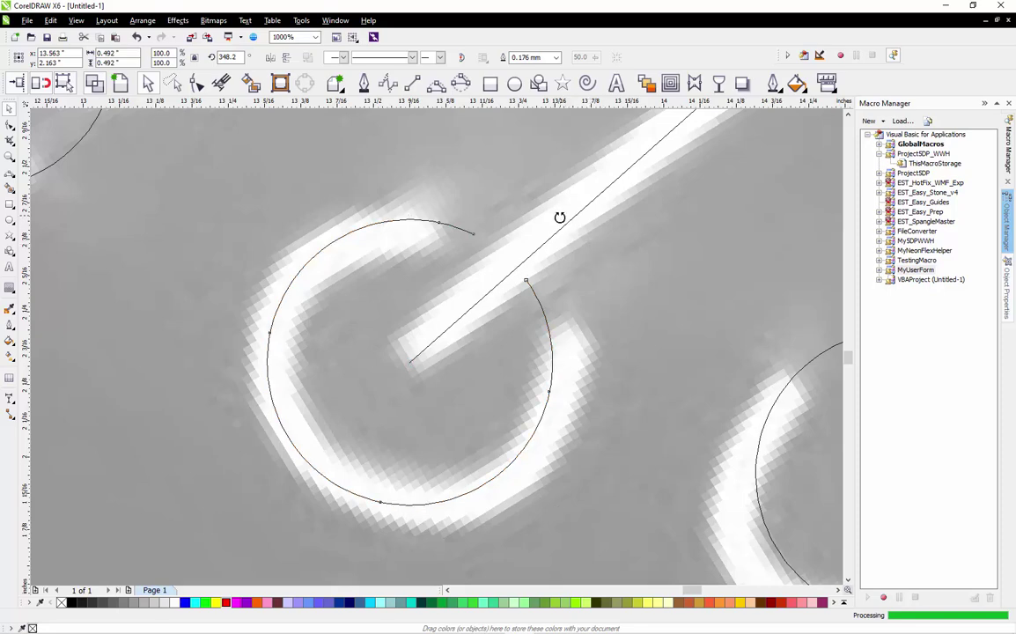
mouse_move(560, 218)
left_mouse_down()
mouse_move(583, 232)
mouse_move(565, 216)
left_mouse_up()
scroll(605, 254, "down", 6)
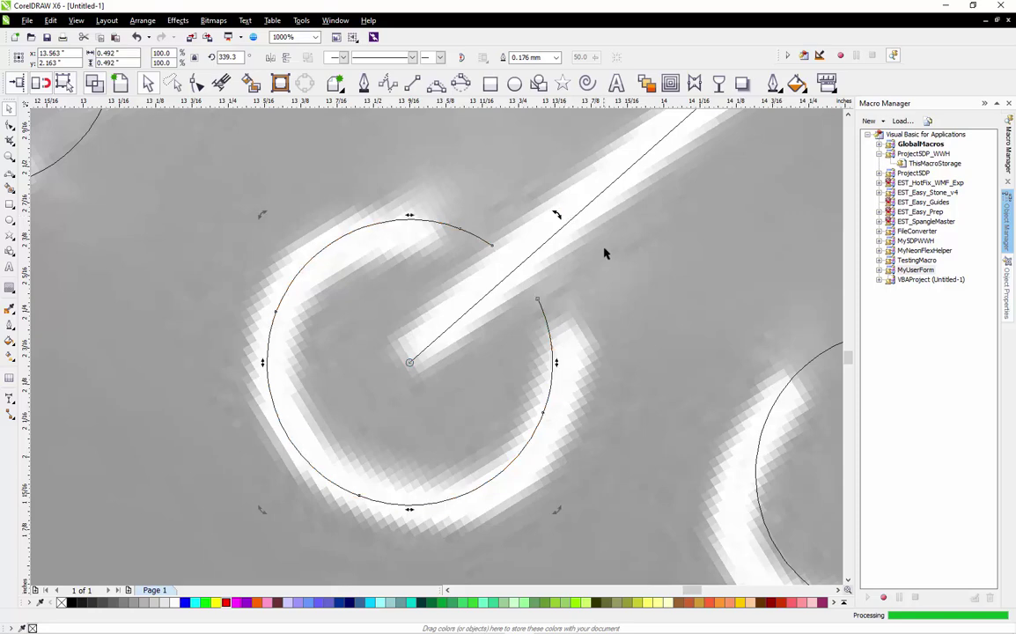
key("Escape")
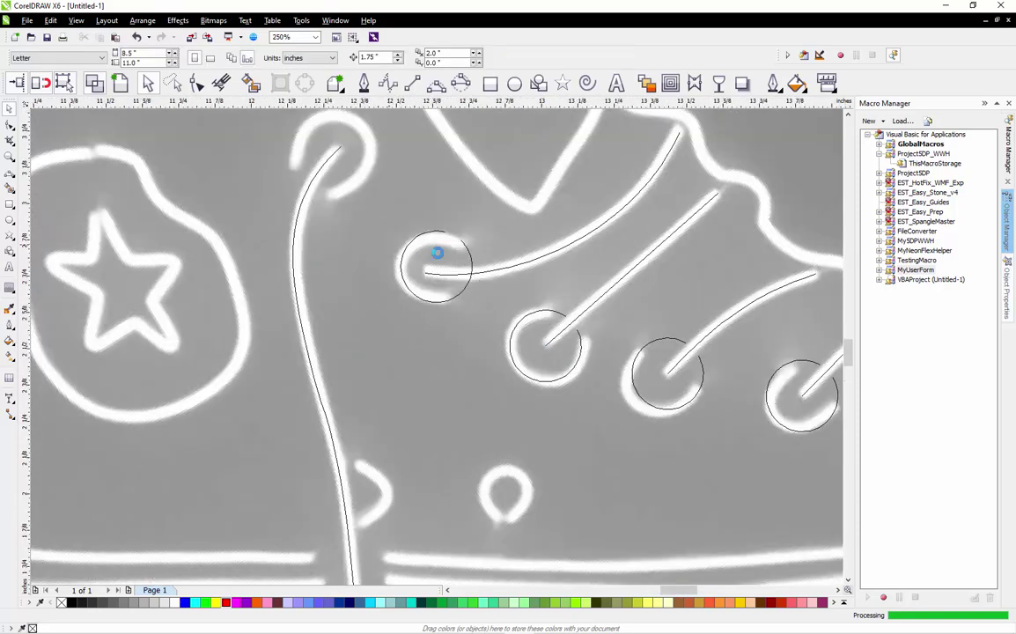
Center the fifth eyelet's circle on its lace end and rotate it to about 296.1° so the gap straddles the lace
scroll(414, 251, "up", 6)
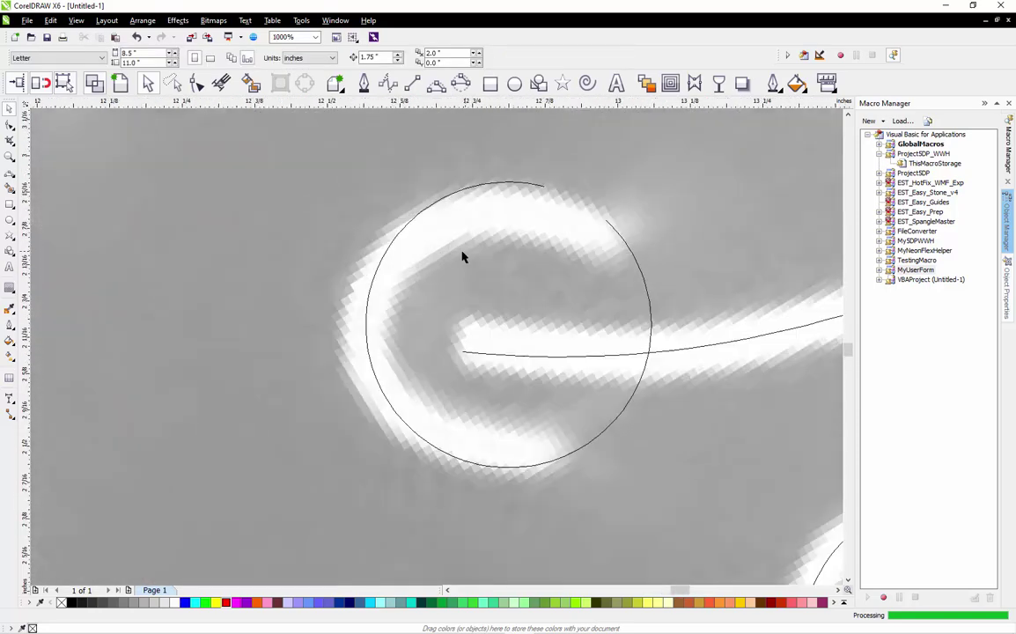
left_click(430, 209)
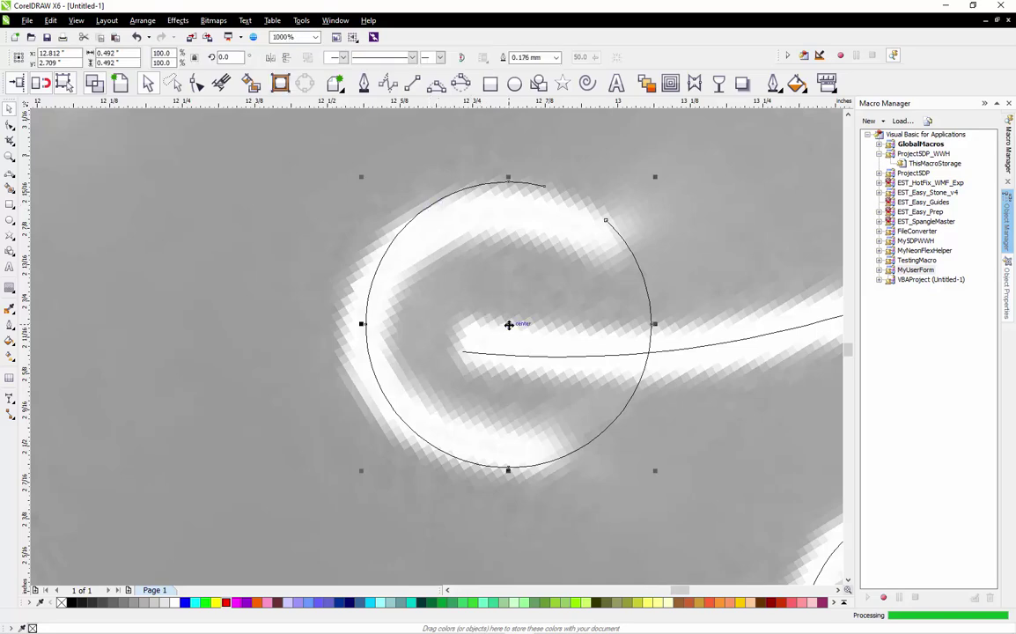
left_click_drag(508, 325, 464, 352)
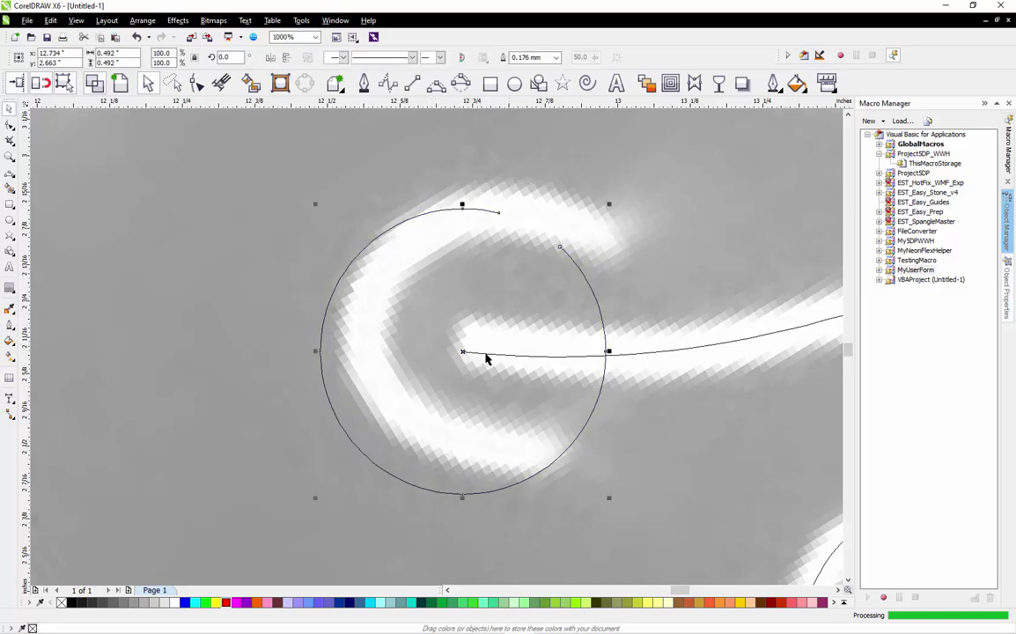
left_click(465, 352)
left_click_drag(607, 206, 615, 492)
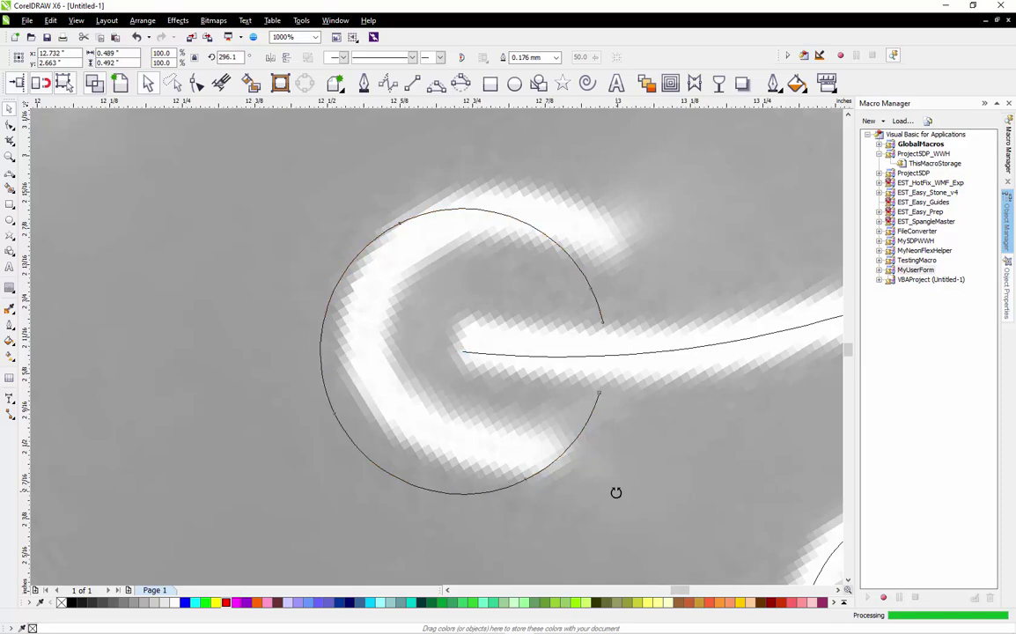
key("Escape")
scroll(456, 310, "down", 5)
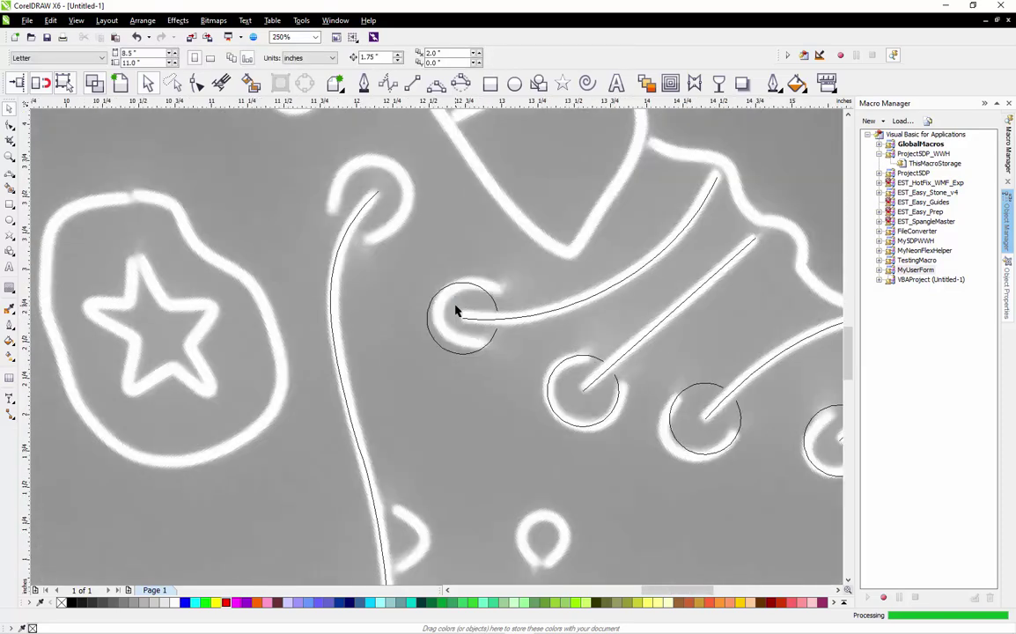
Copy the fifth eyelet's gapped circle onto the ring near the ankle and onto the eyelet of the long downward lace line
scroll(456, 310, "down", 3)
scroll(492, 310, "up", 2)
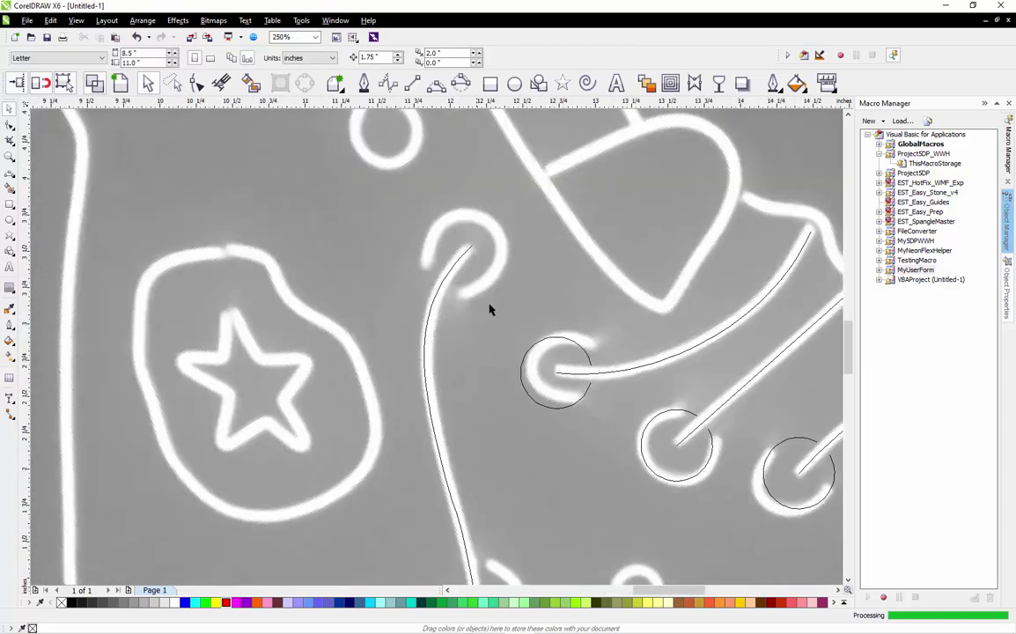
scroll(459, 307, "down", 1)
scroll(604, 468, "up", 2)
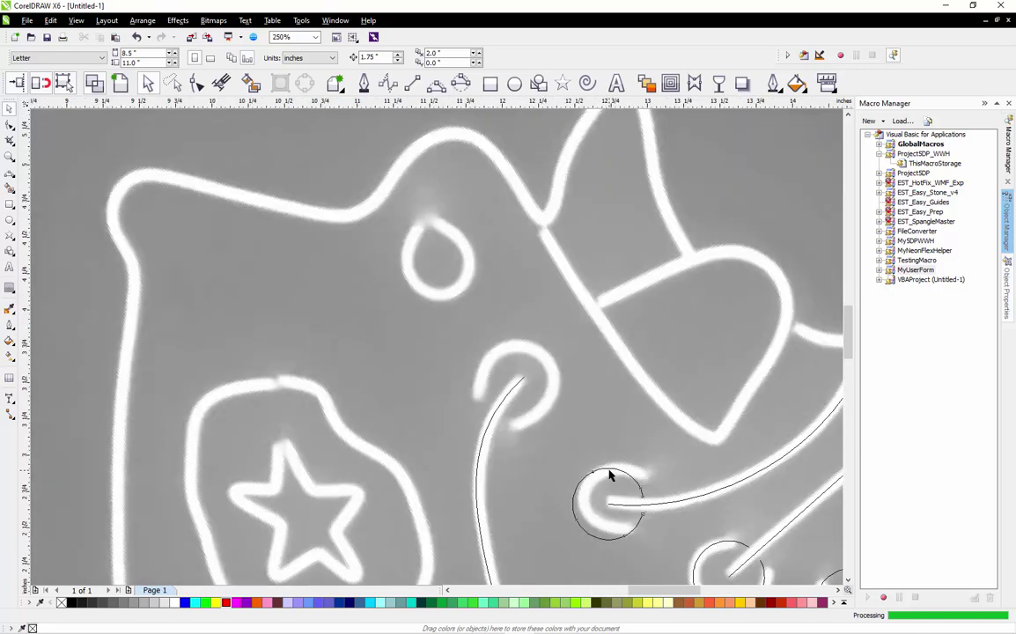
left_click(607, 471)
left_click(446, 226)
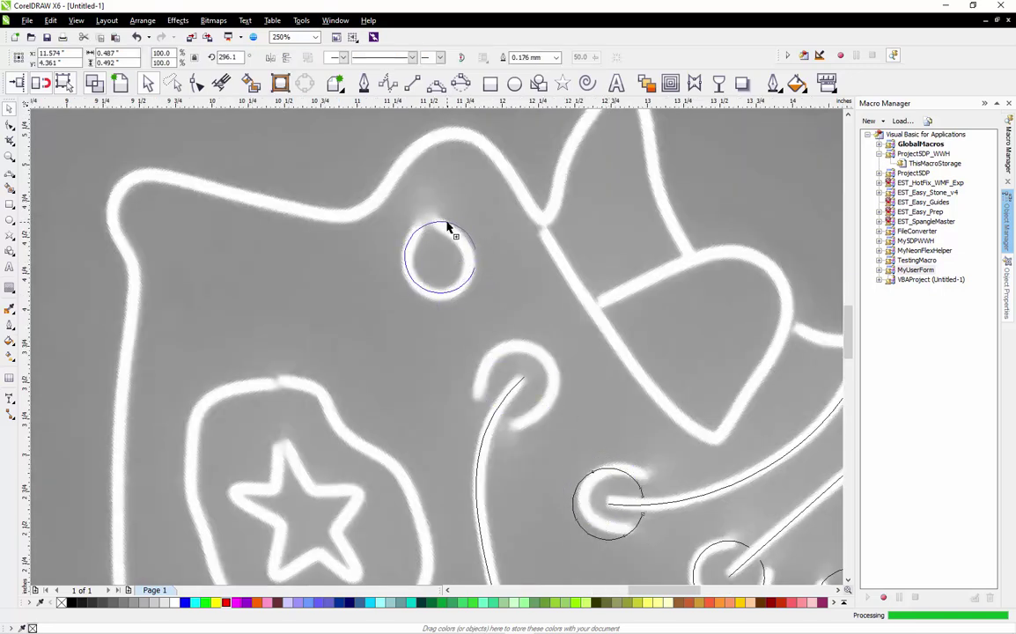
left_click_drag(446, 226, 524, 367)
Center the copied circle on the upper end of the long downward lace line
scroll(534, 364, "up", 1)
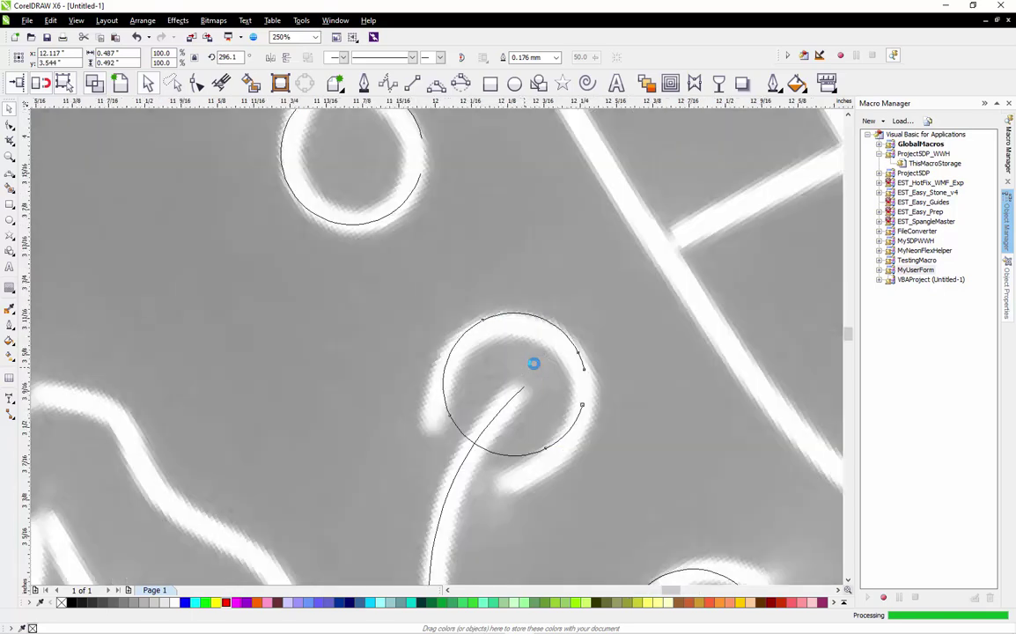
scroll(534, 364, "up", 2)
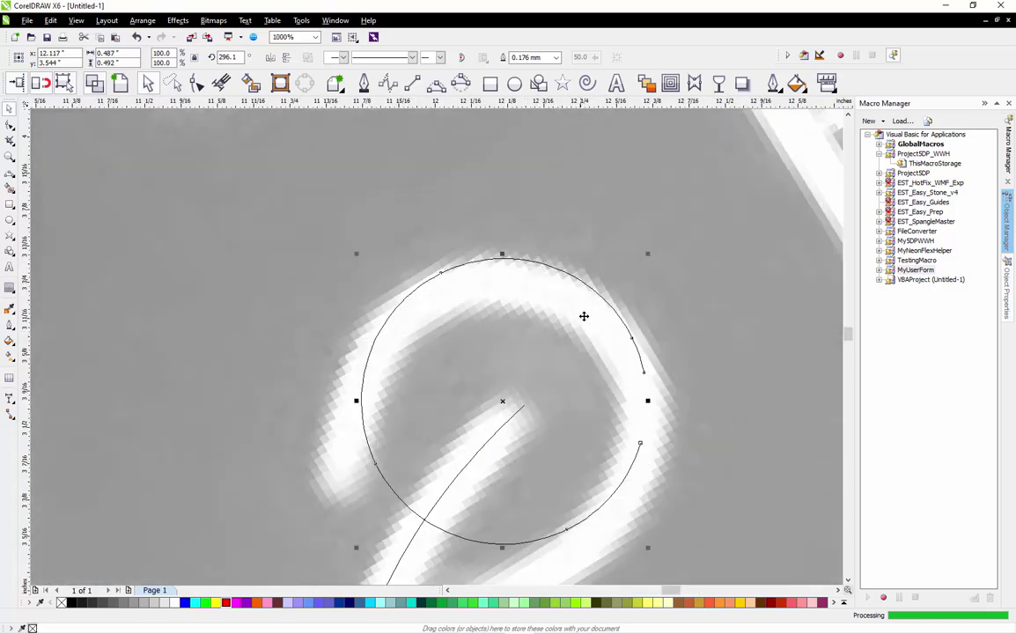
left_click_drag(499, 402, 522, 406)
left_click(522, 407)
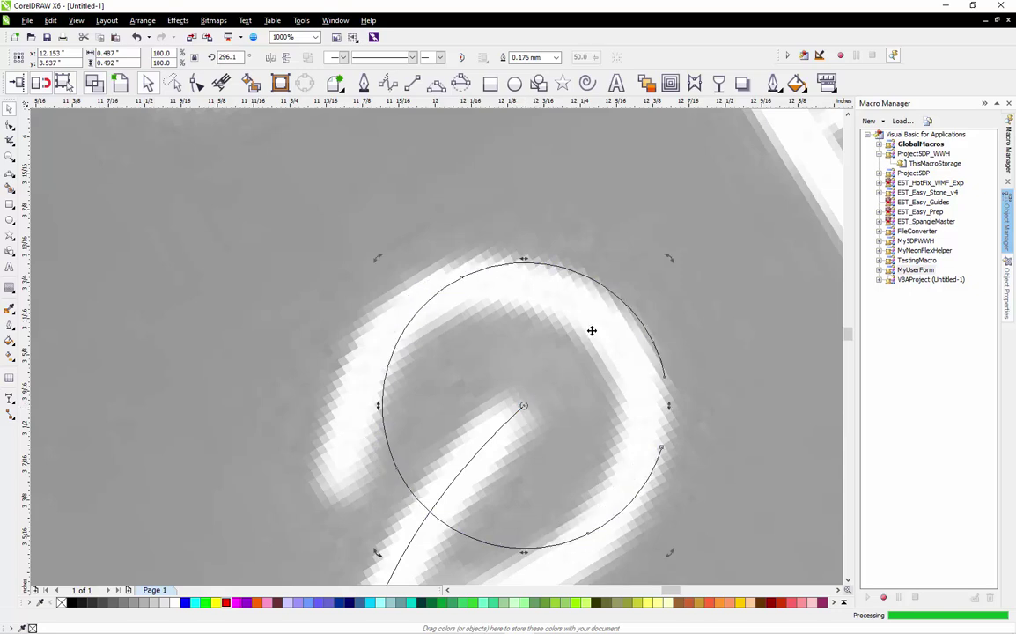
Rotate the long lace line's eyelet circle until its gap straddles the lace
left_click_drag(667, 259, 664, 445)
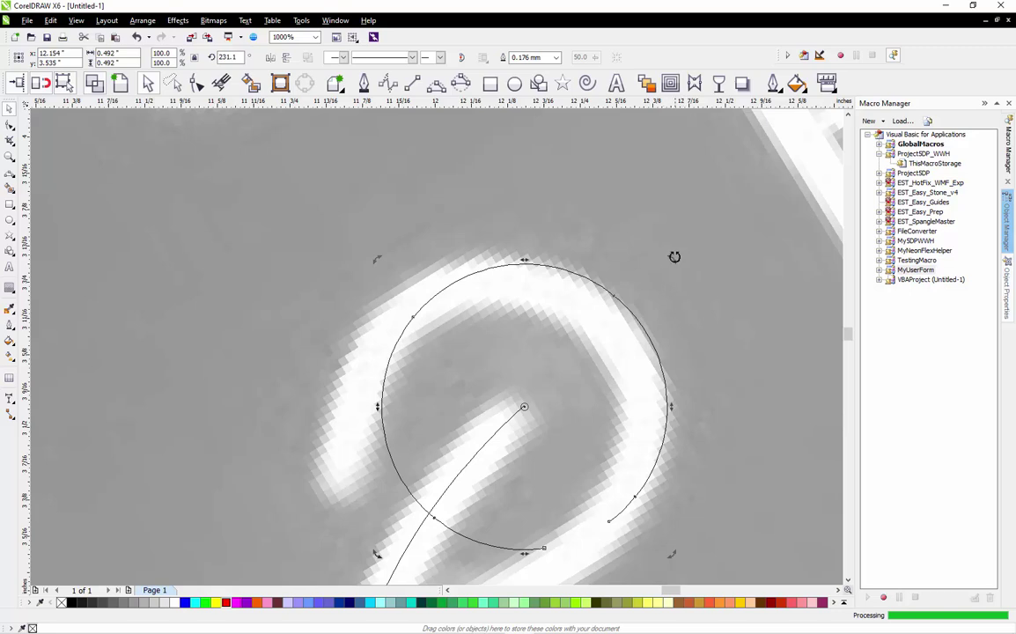
left_click_drag(671, 258, 720, 364)
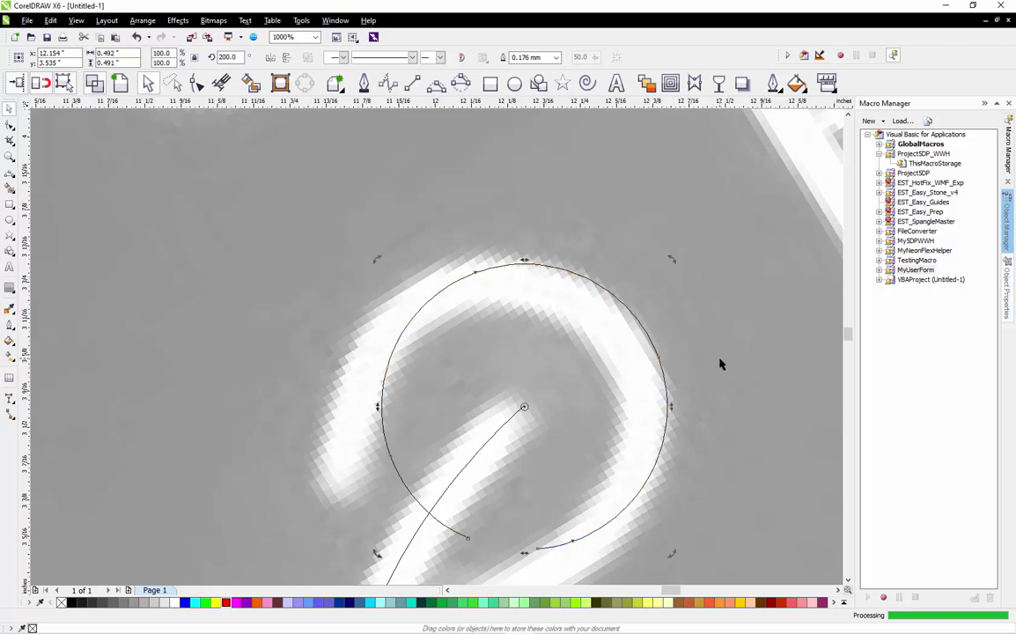
left_click_drag(671, 259, 707, 327)
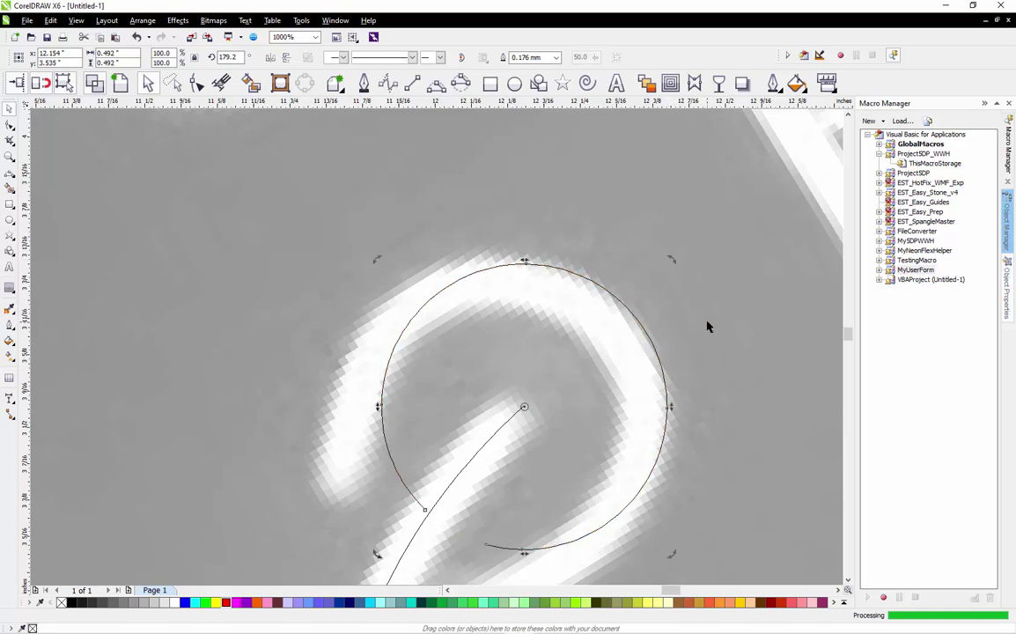
left_click_drag(672, 260, 685, 278)
key("Escape")
scroll(508, 256, "down", 4)
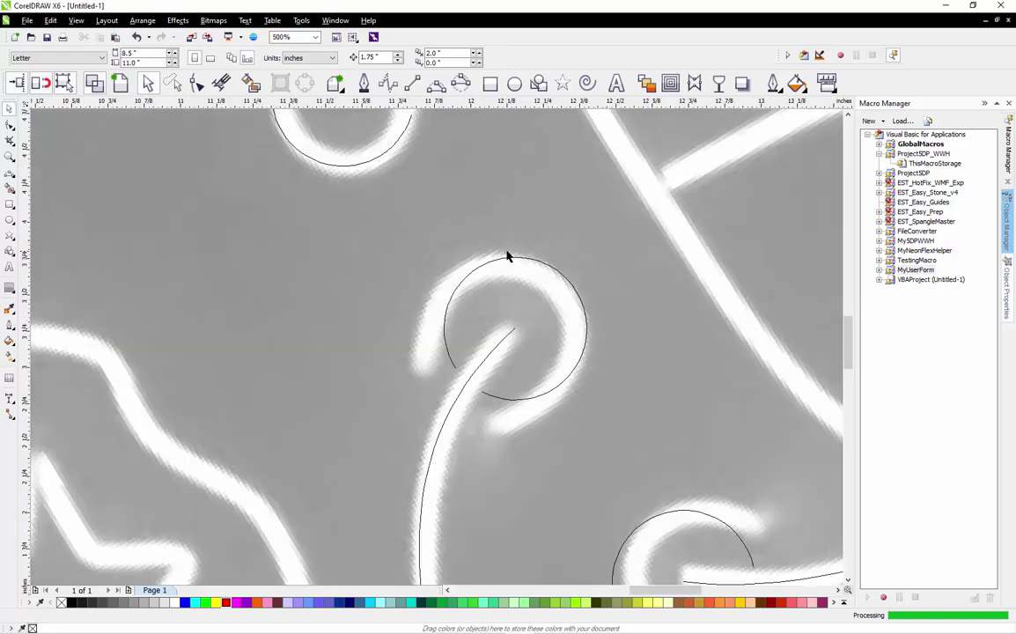
scroll(407, 166, "up", 2)
scroll(403, 261, "down", 3)
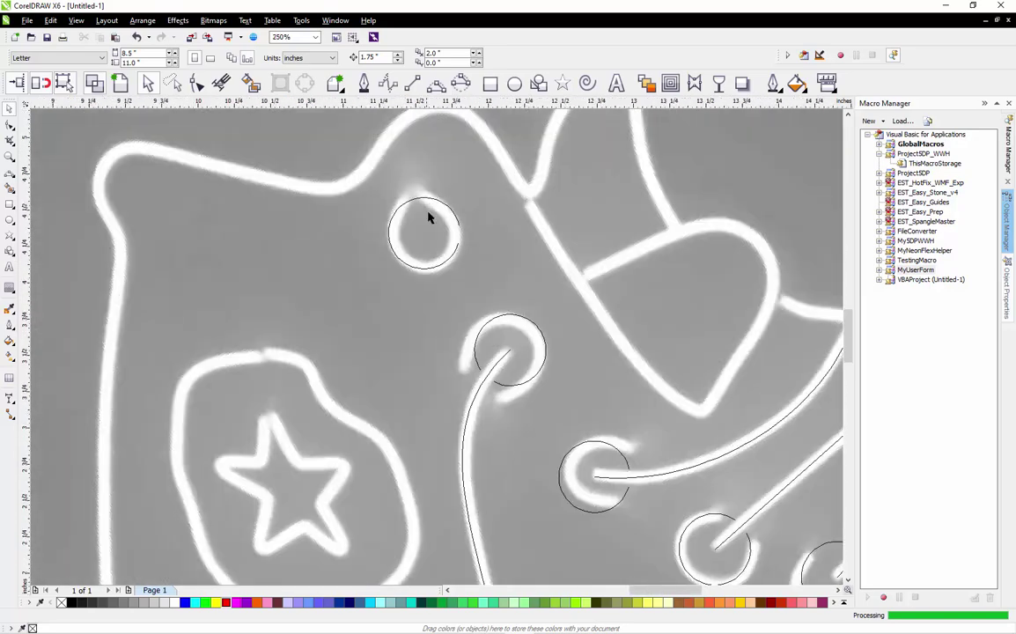
Rotate the ankle ring's gapped circle until its gap matches the opening at the top of the ring
scroll(426, 215, "up", 4)
left_click(429, 205)
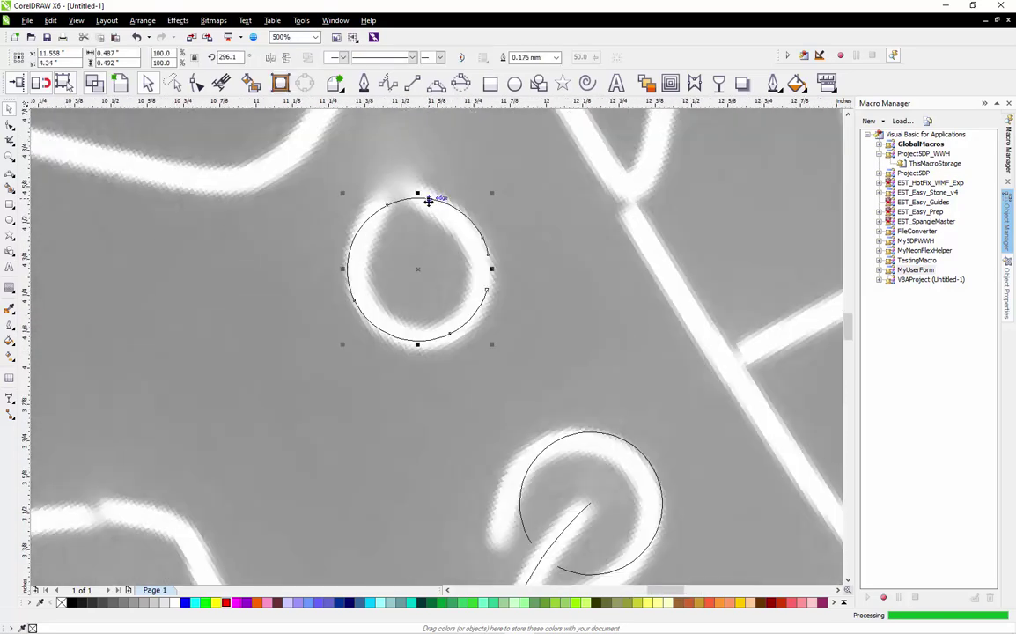
left_click(427, 200)
mouse_move(493, 193)
left_mouse_down()
mouse_move(322, 176)
mouse_move(311, 195)
mouse_move(338, 192)
mouse_move(334, 202)
left_mouse_up()
key("Escape")
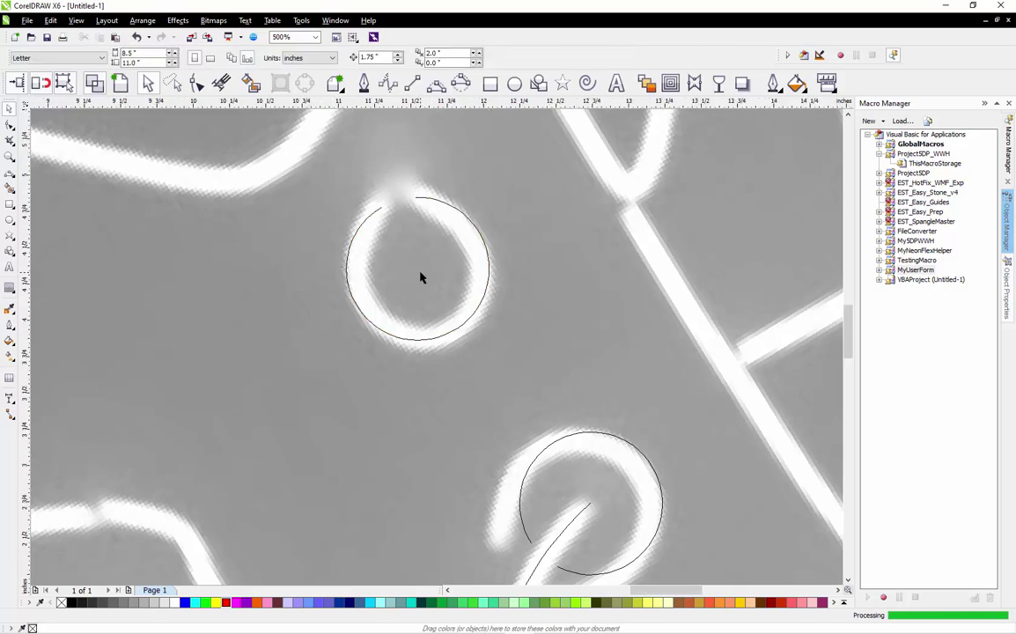
Copy a lace eyelet's gapped circle onto the small ring above the sole and shrink it to about 0.332 inches wide
scroll(421, 277, "down", 3)
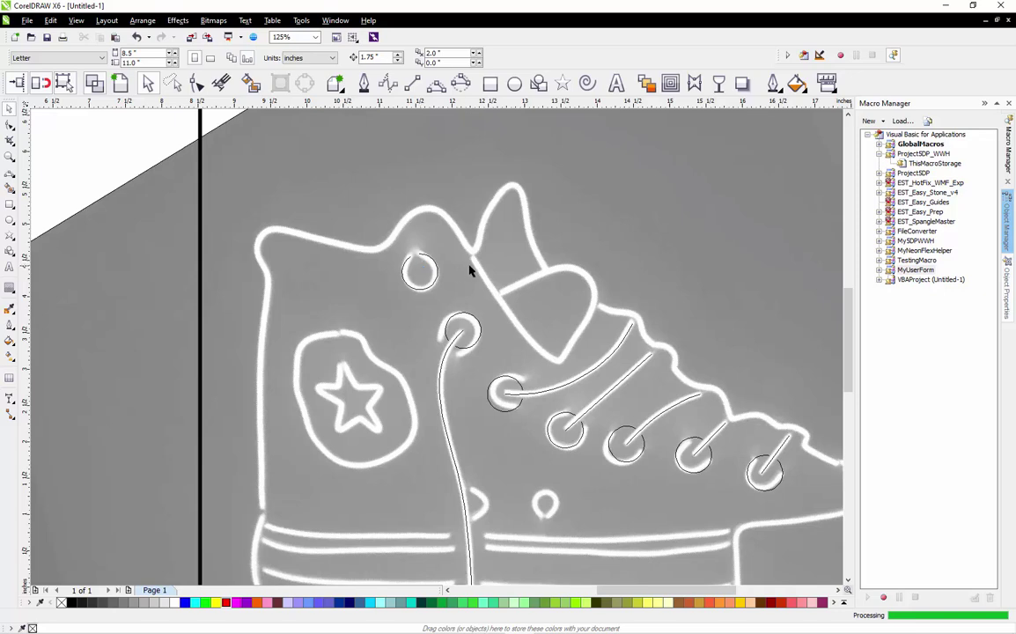
scroll(470, 272, "down", 2)
scroll(496, 352, "up", 4)
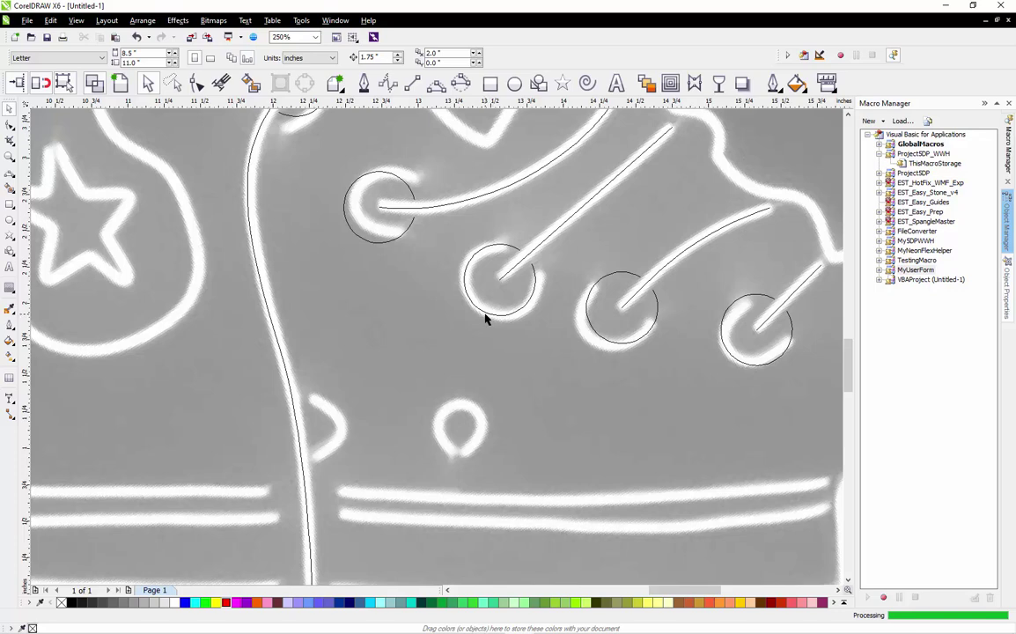
left_click(489, 317)
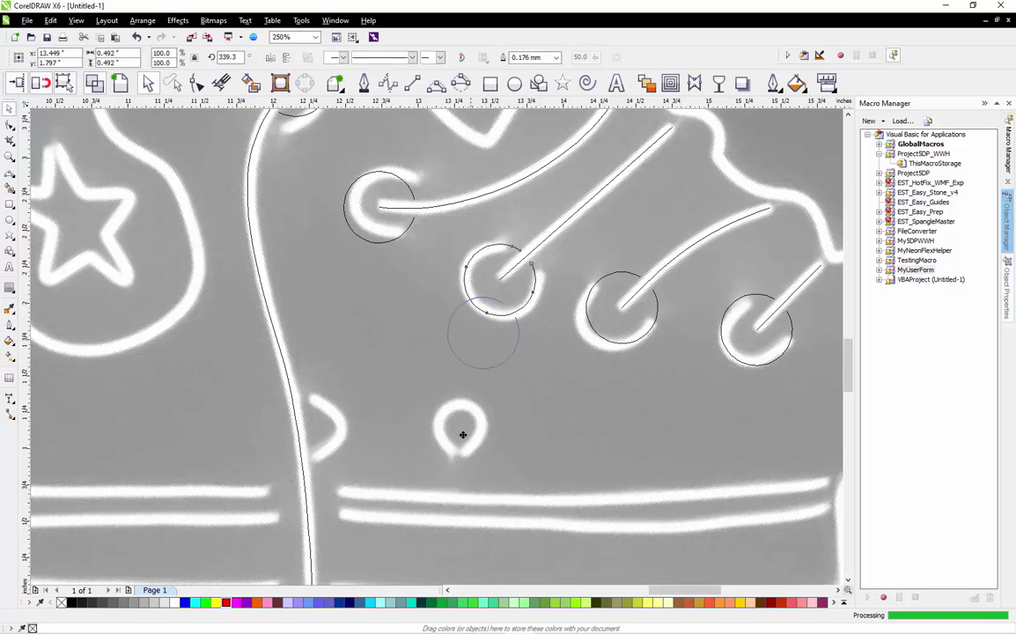
mouse_move(447, 455)
left_mouse_down()
mouse_move(444, 469)
mouse_move(444, 459)
left_mouse_up()
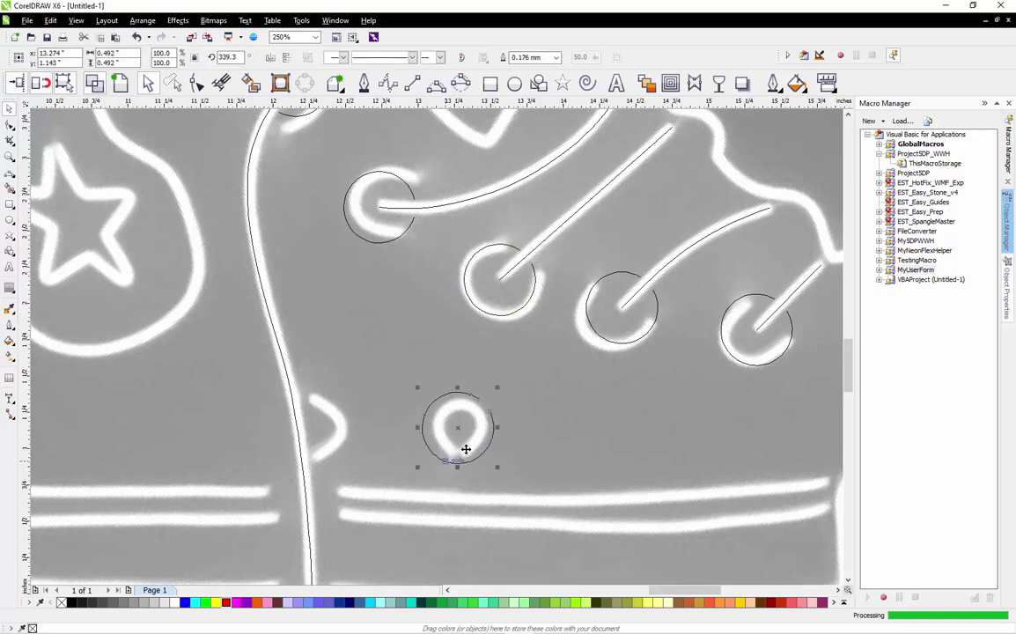
left_click_drag(499, 387, 491, 398)
scroll(450, 435, "up", 2)
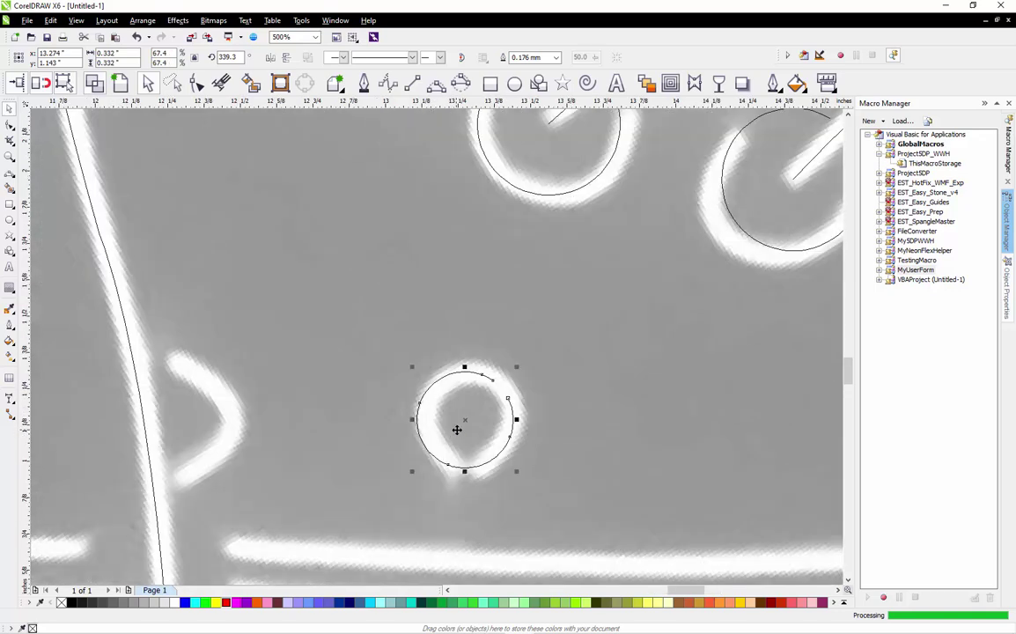
Rotate the shrunken circle to about 206.2° so its gap faces down, and align it with the small ring above the sole
left_click(464, 422)
left_click_drag(517, 366, 552, 459)
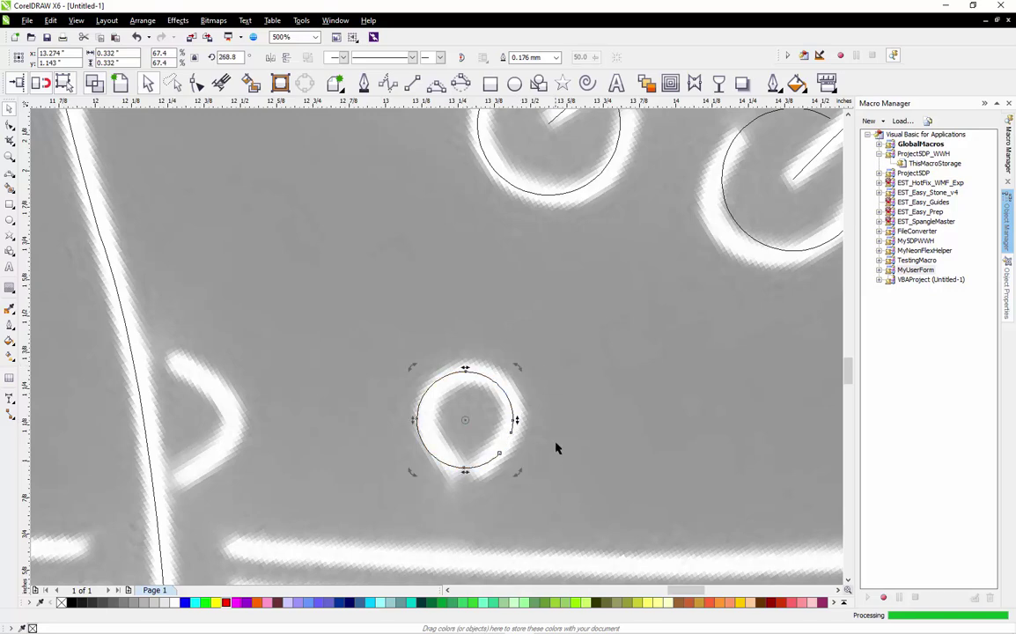
left_click_drag(521, 379, 552, 426)
left_click_drag(521, 371, 502, 380)
left_click(535, 413)
left_click(541, 390)
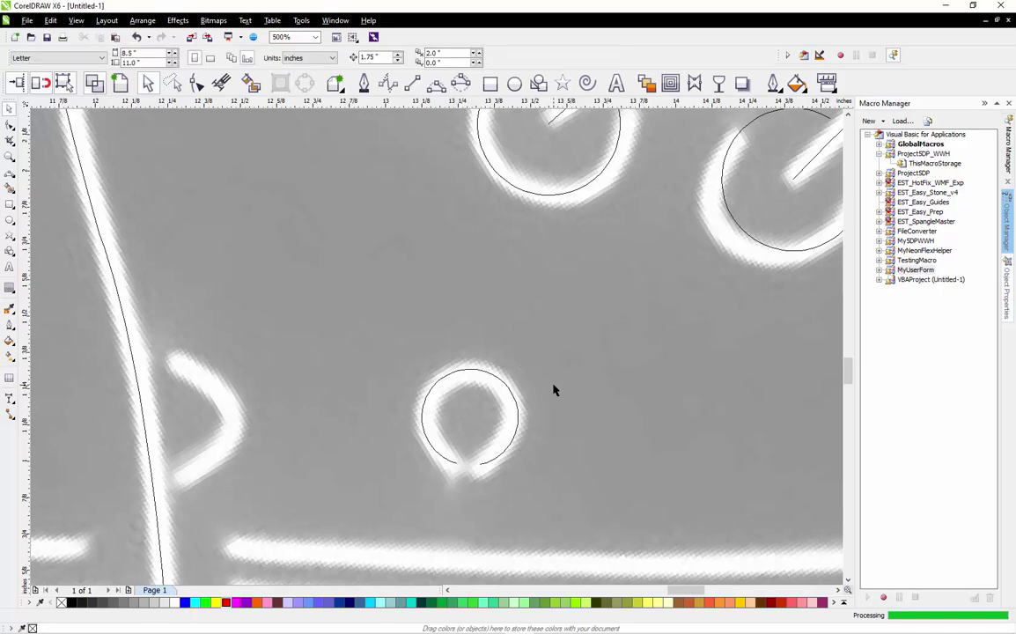
Copy a lace eyelet's gapped circle onto the half ring beside the long lace line and rotate it to about 167.2°
scroll(545, 376, "down", 2)
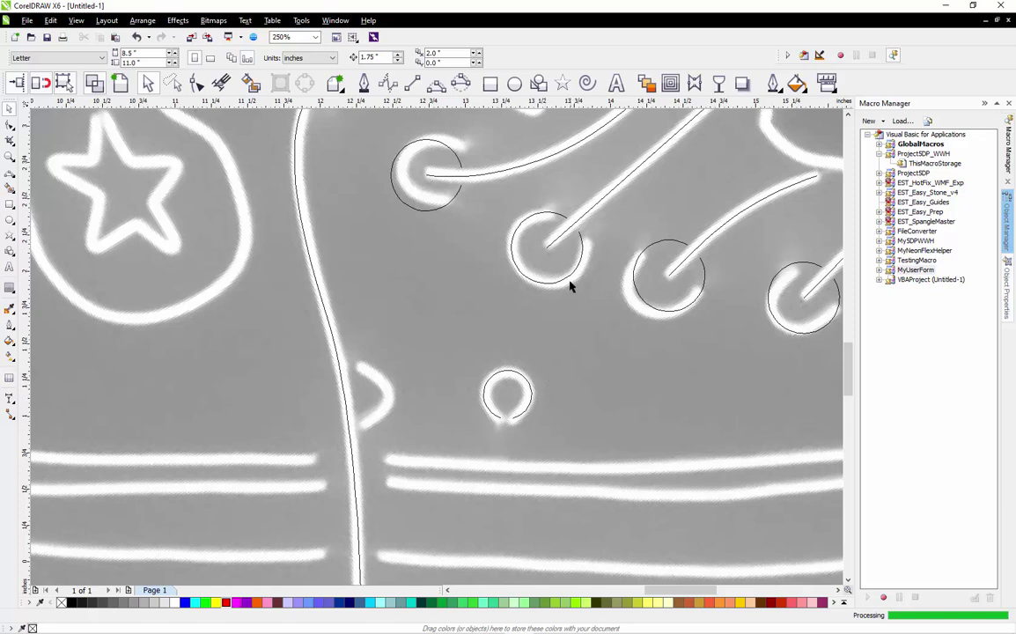
scroll(511, 295, "down", 2)
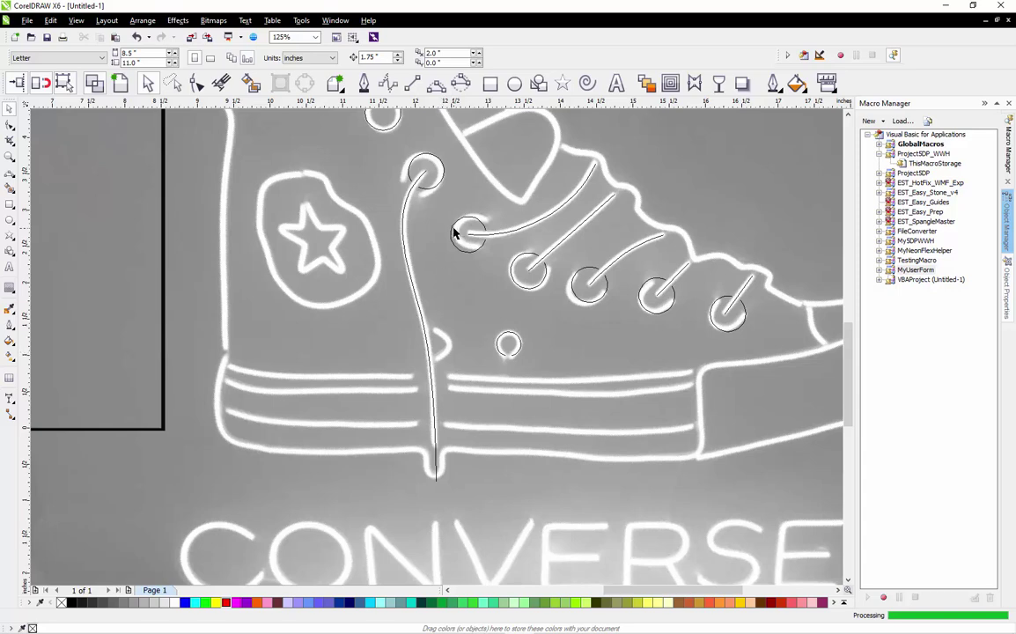
scroll(464, 234, "up", 2)
left_click_drag(464, 267, 401, 486)
left_click_drag(454, 411, 417, 517)
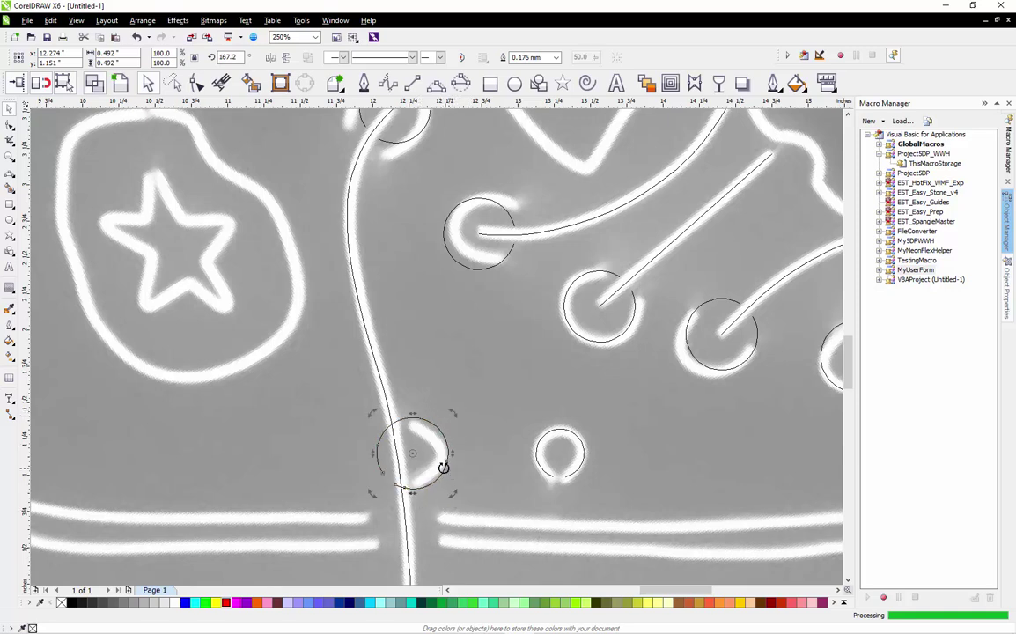
scroll(409, 478, "up", 1)
left_click(520, 403)
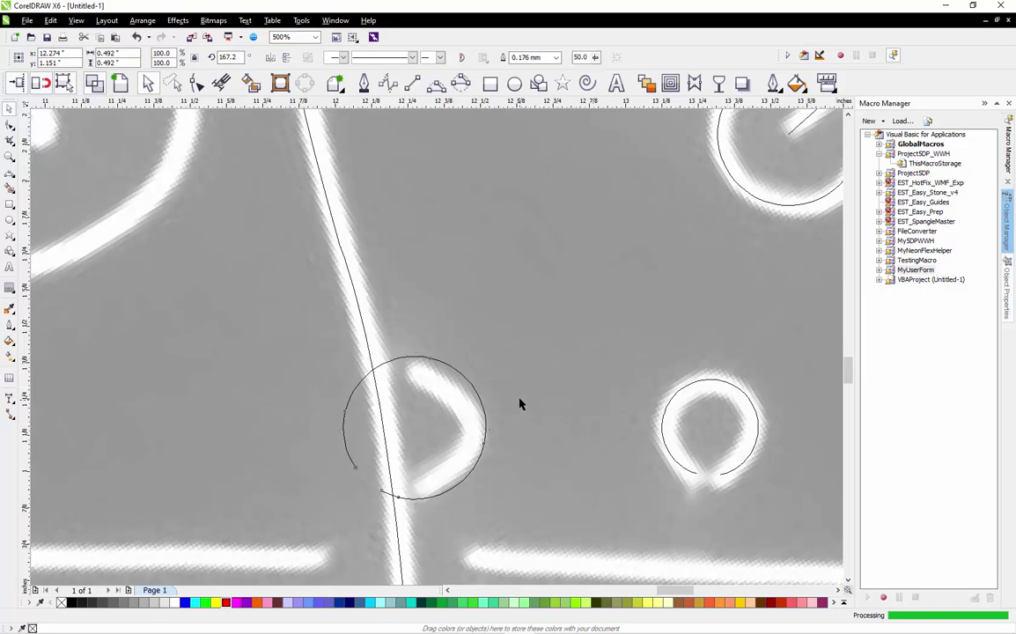
Cut the copied circle near the long lace line and delete its nodes across the lace, keeping only the arc over the half ring
scroll(495, 275, "down", 1)
scroll(465, 372, "up", 1)
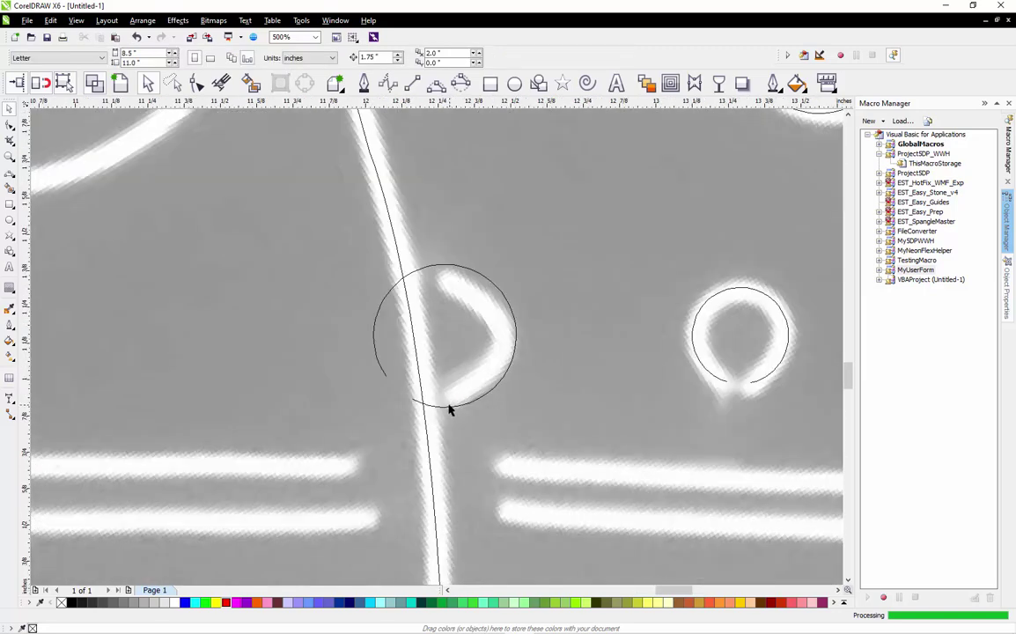
left_click(445, 411)
key("F10")
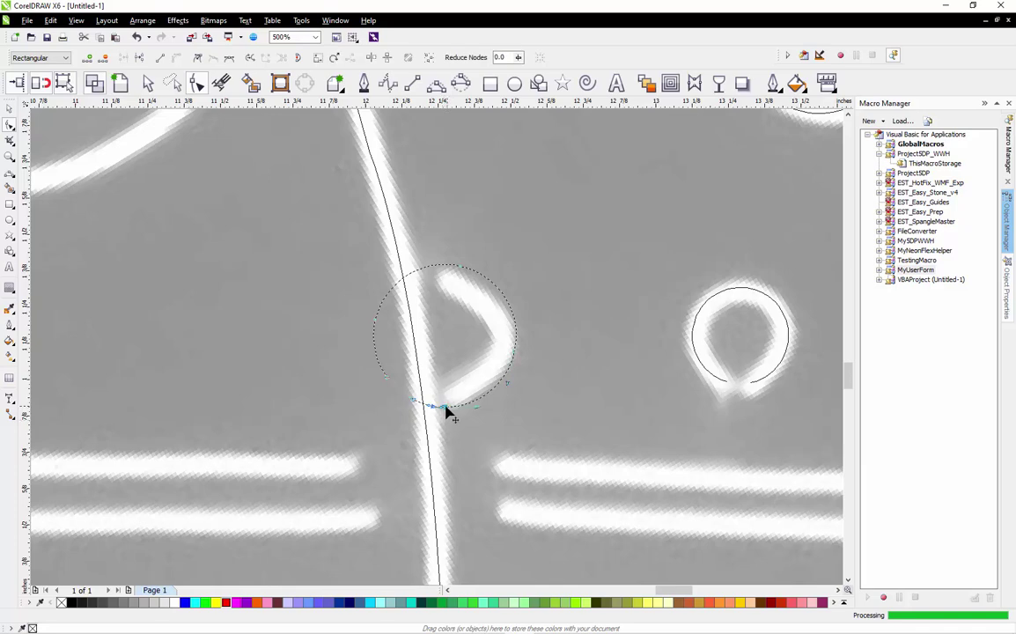
left_click(429, 268)
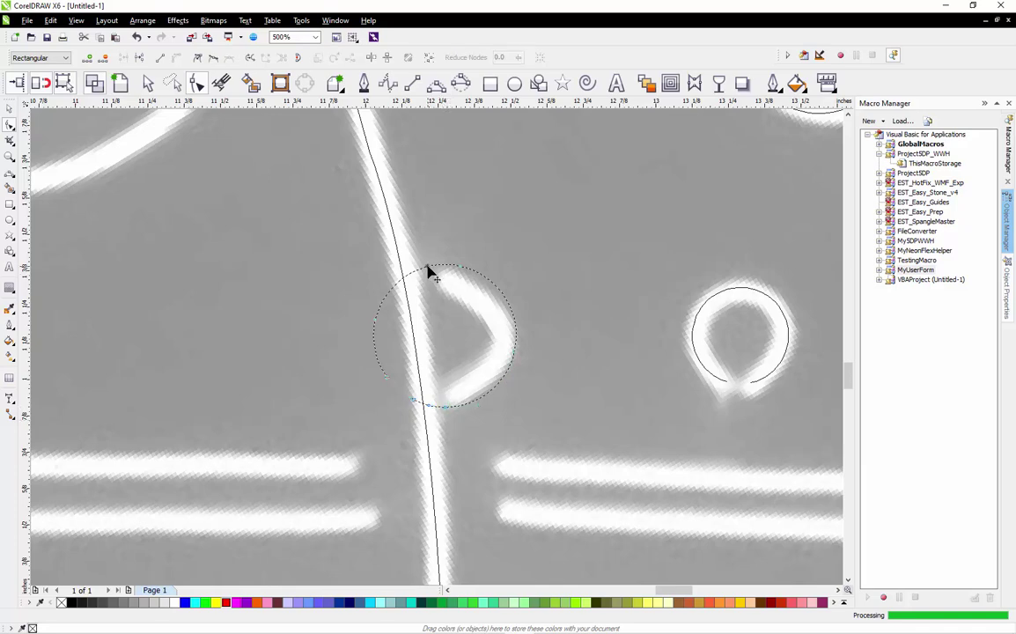
left_click_drag(351, 288, 428, 418)
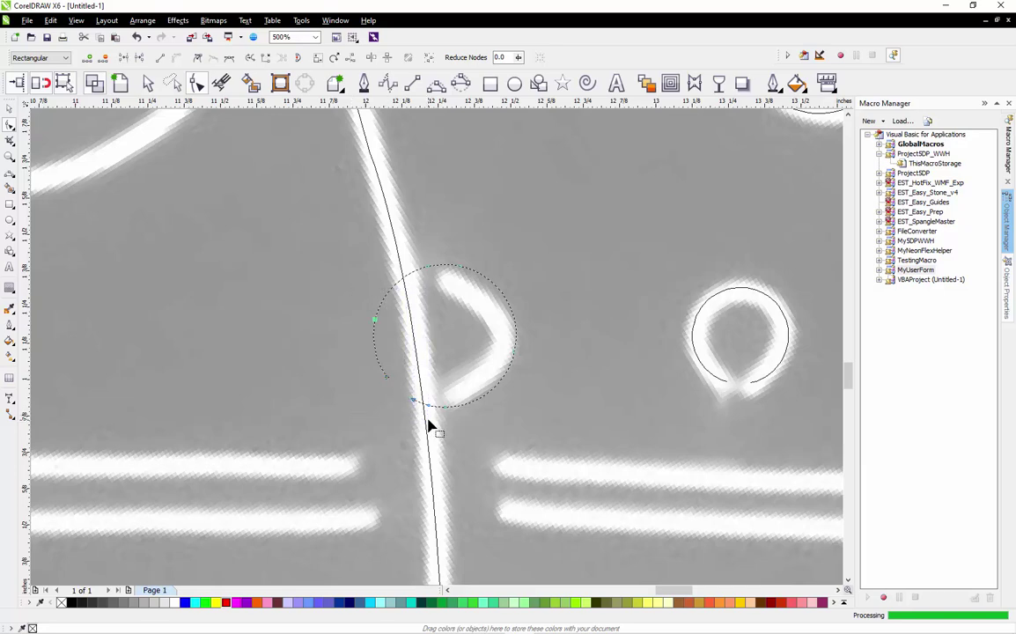
key("Delete")
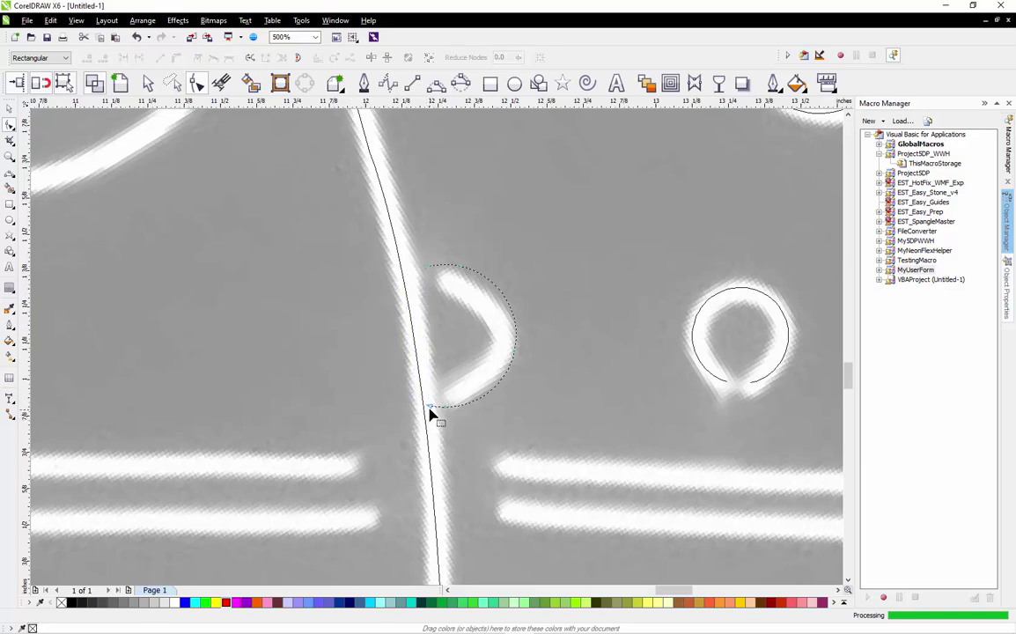
left_click(431, 407)
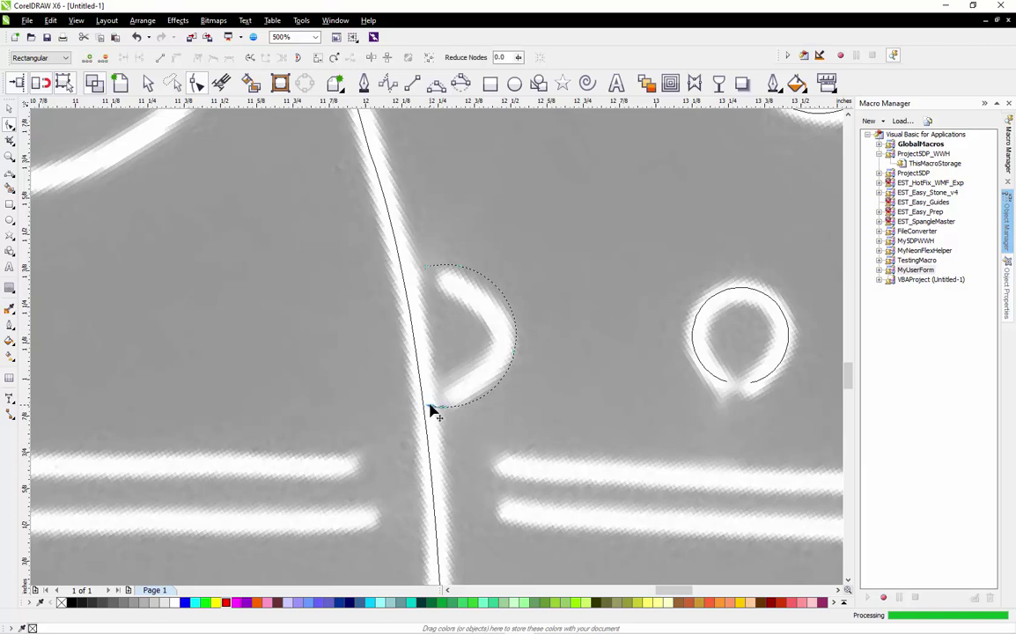
key("Delete")
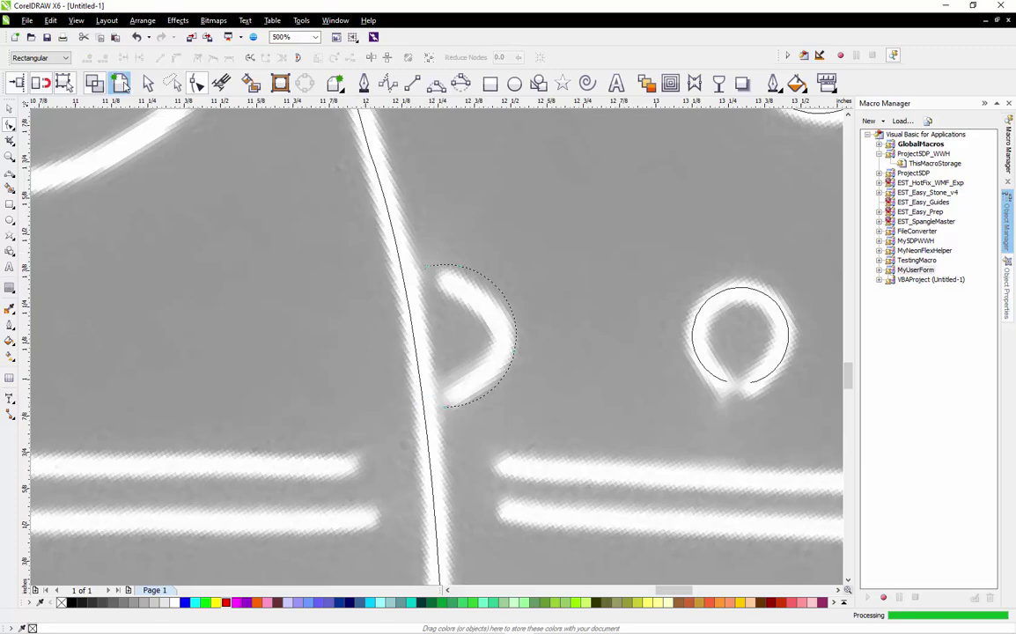
left_click(147, 82)
left_click(398, 216)
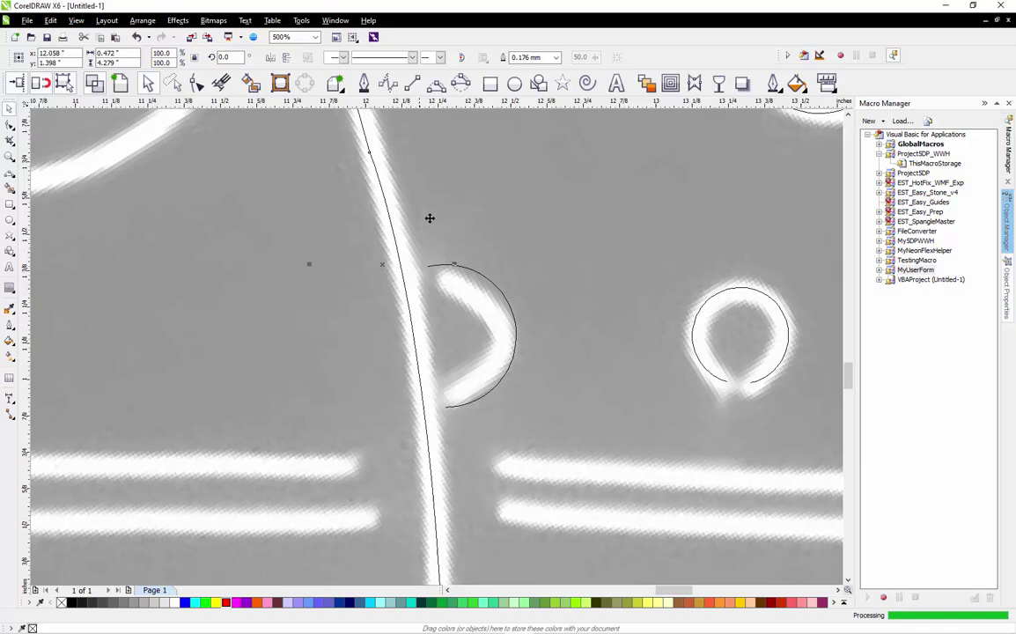
left_click(489, 261)
scroll(480, 256, "down", 2)
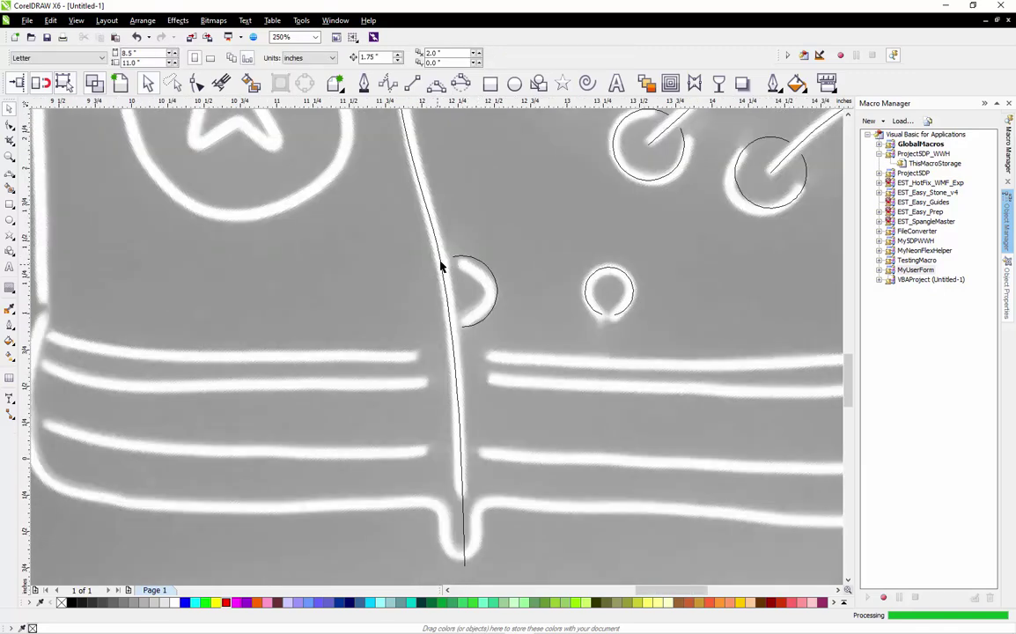
scroll(451, 325, "down", 2)
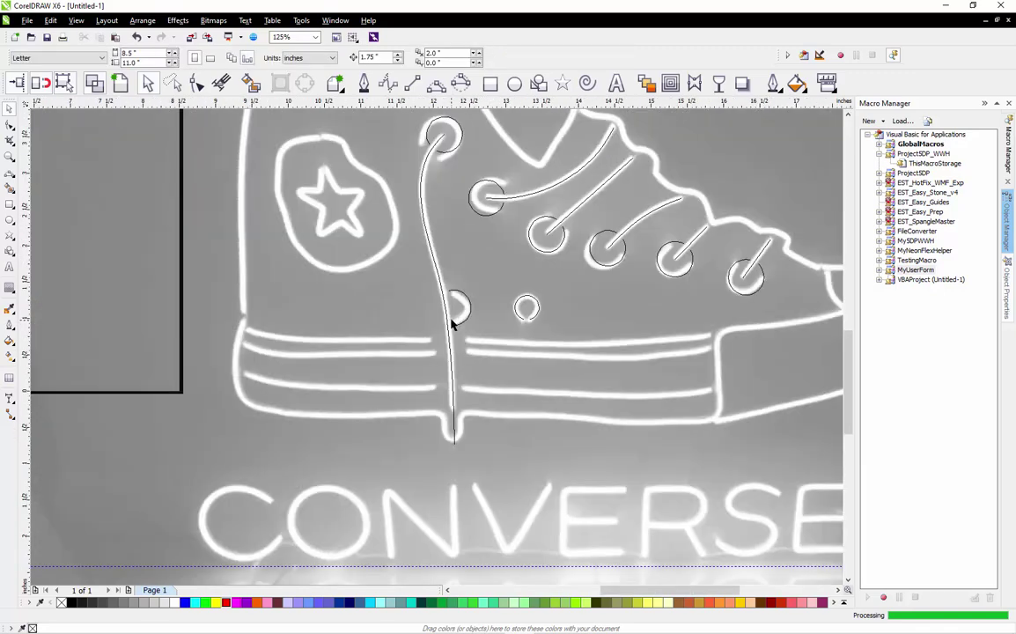
scroll(481, 310, "up", 2)
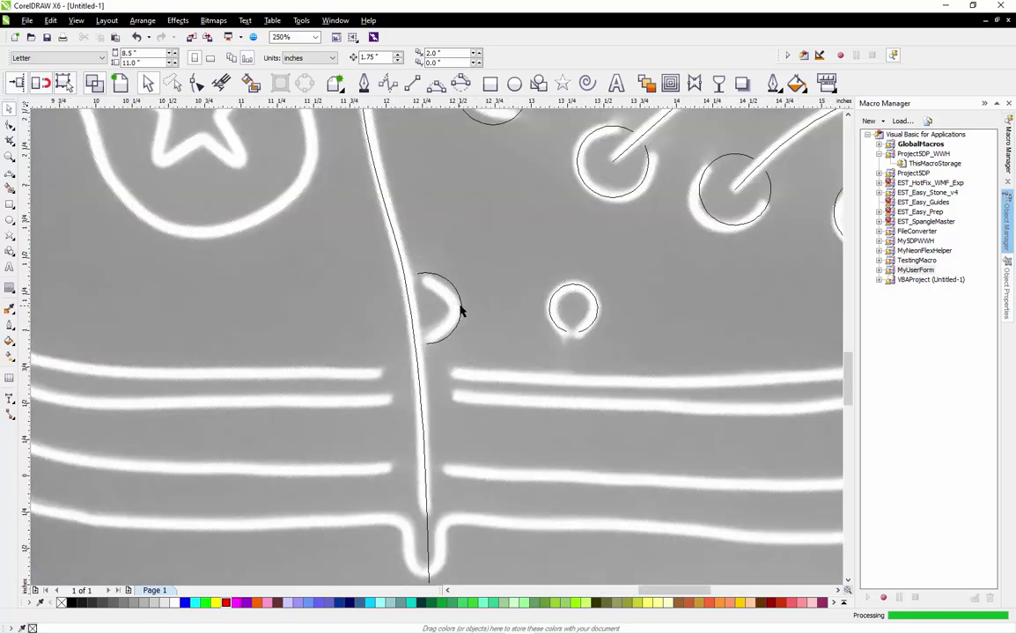
left_click(461, 308)
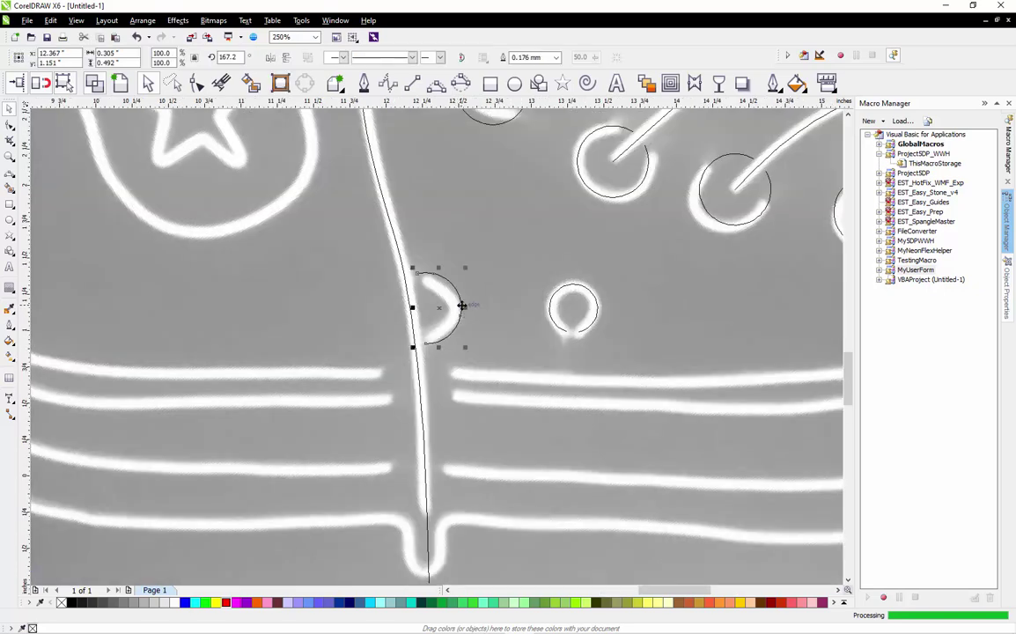
key("Delete")
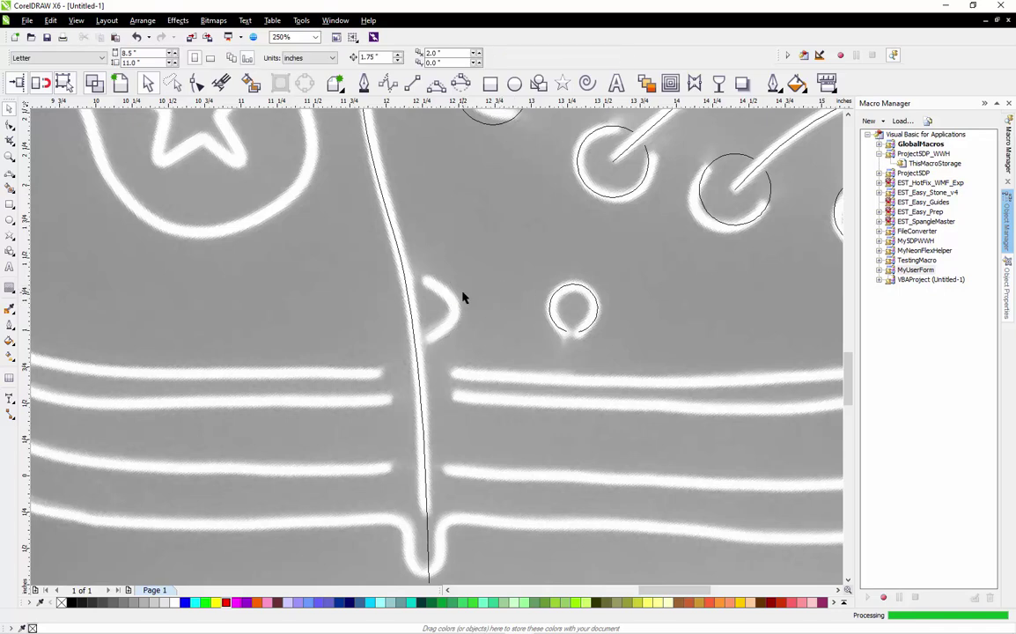
key("ctrl+z")
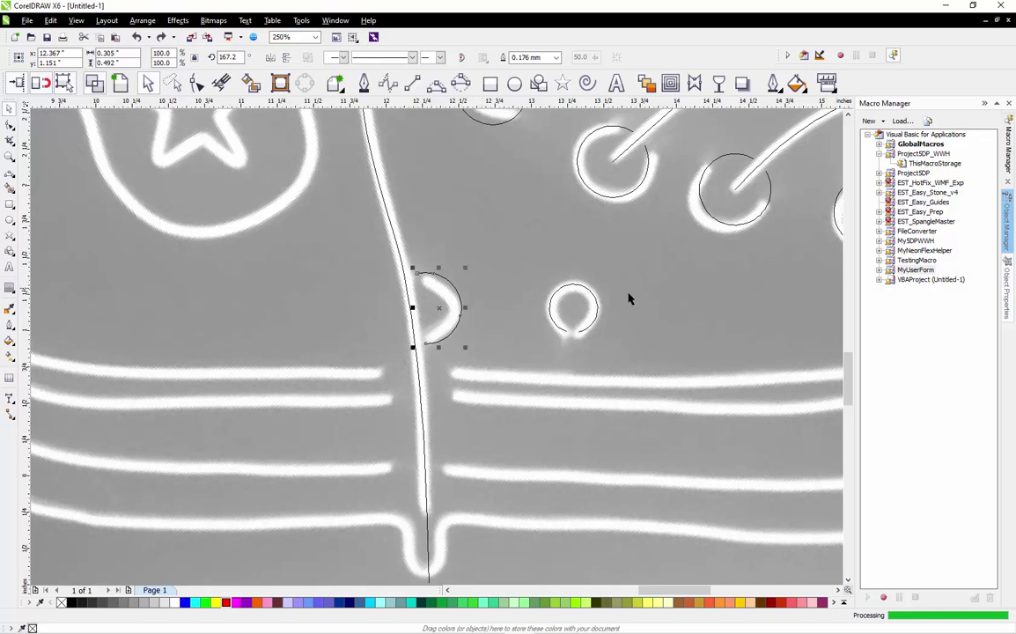
Replace the shrunken circle on the small ring above the sole with a centered, full-size 0.492-inch copy of a lace eyelet's circle
left_click(572, 286)
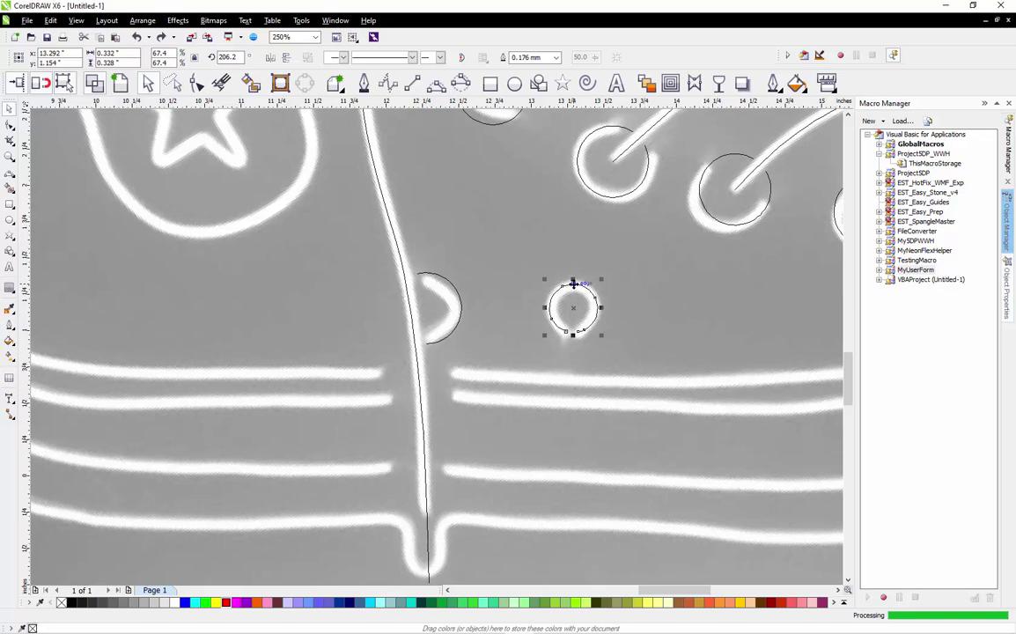
key("Delete")
left_click(610, 200)
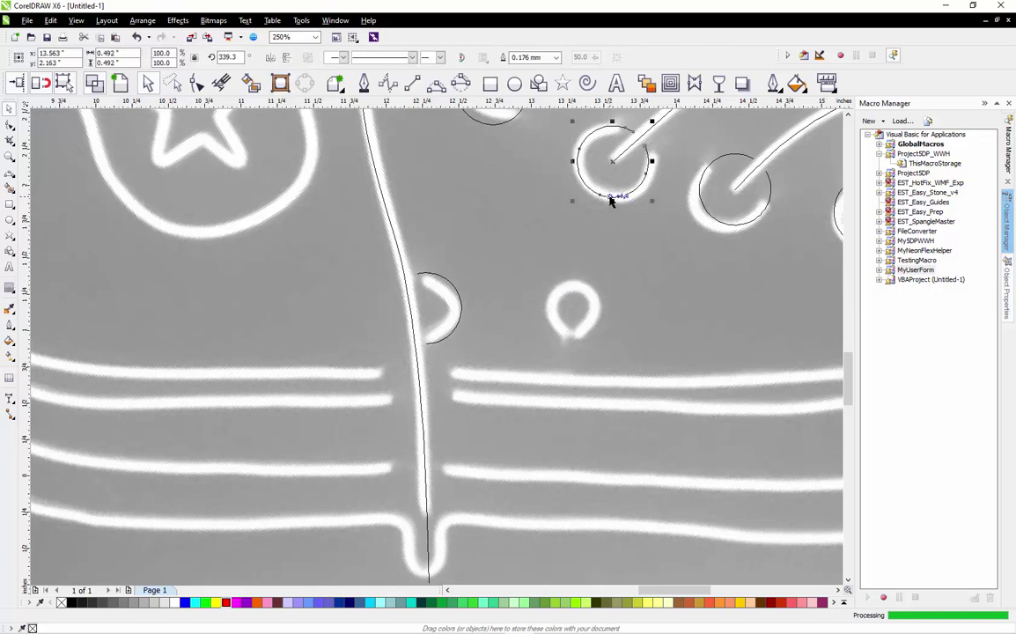
left_click(426, 339)
left_click(420, 342)
scroll(419, 339, "up", 1)
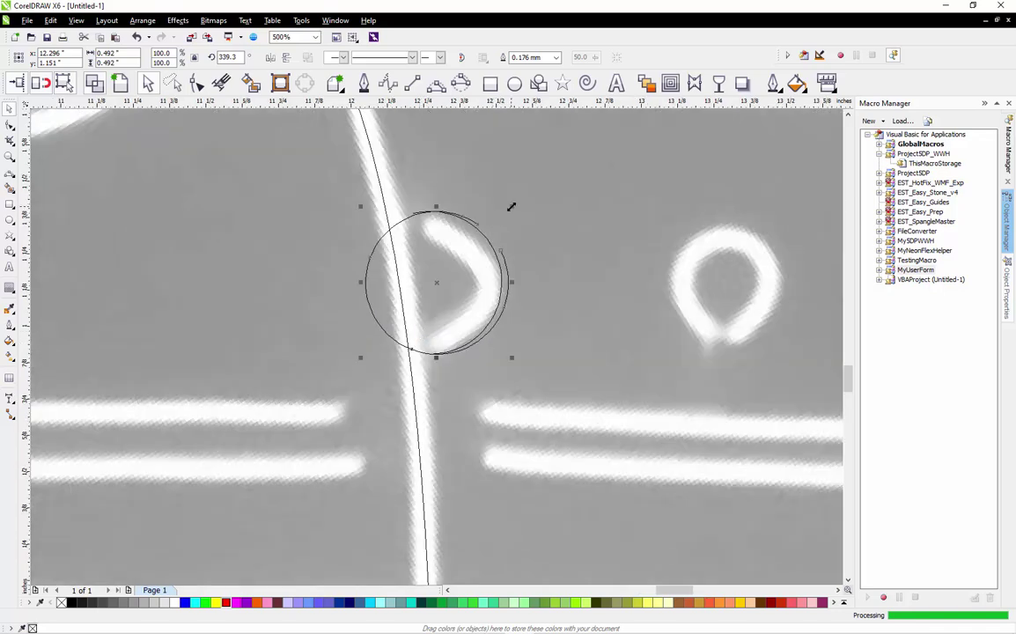
left_click_drag(440, 286, 725, 284)
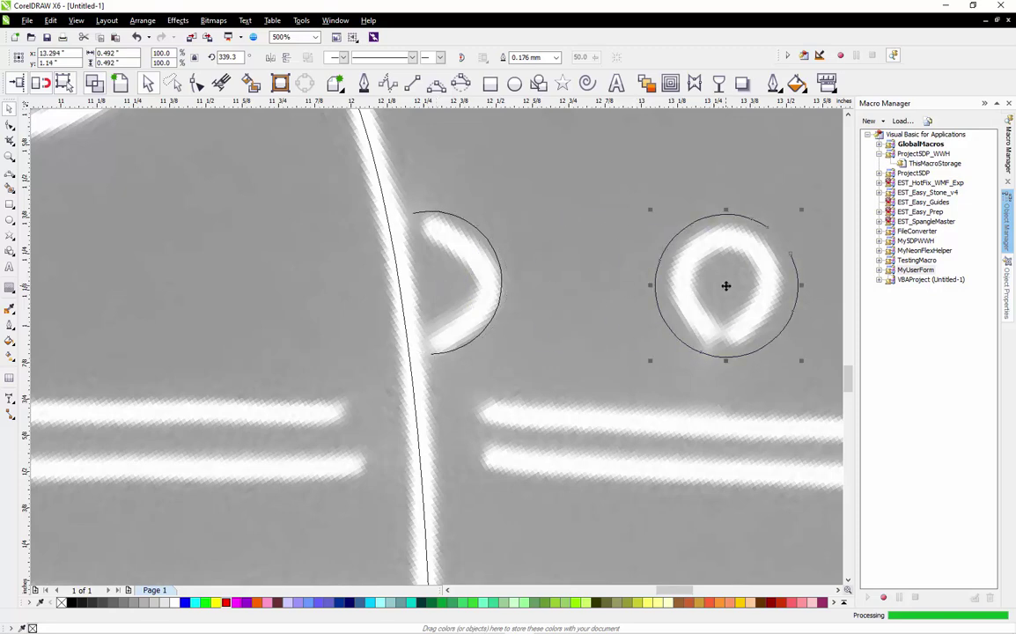
Rotate the full-size circle until its gap lines up with the opening at the bottom of the small ring
left_click(726, 284)
scroll(646, 265, "down", 1)
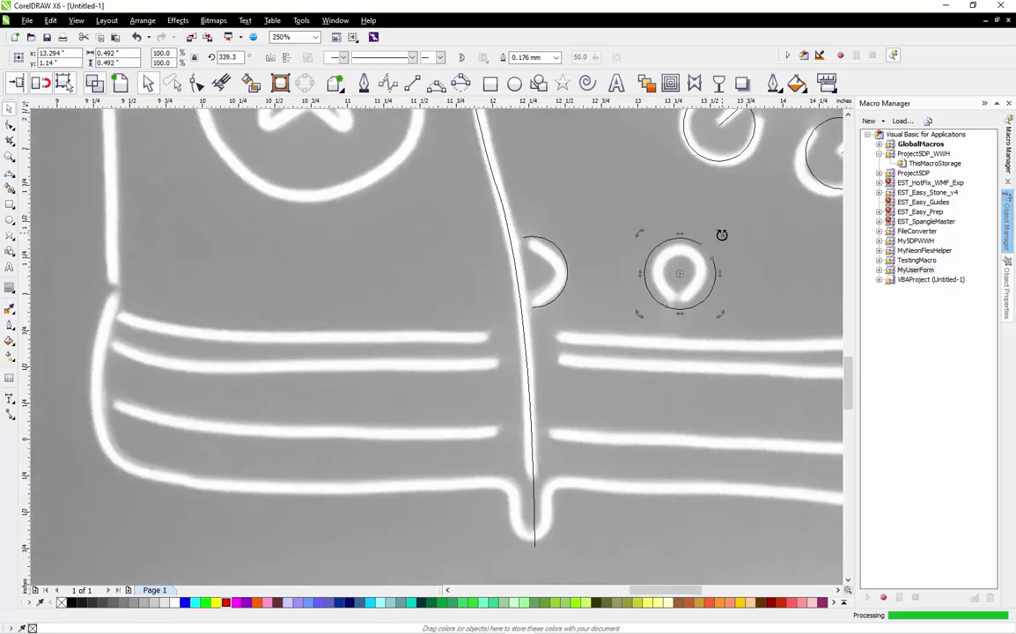
left_click_drag(721, 235, 731, 303)
left_click_drag(718, 231, 749, 291)
key("Escape")
scroll(720, 253, "up", 1)
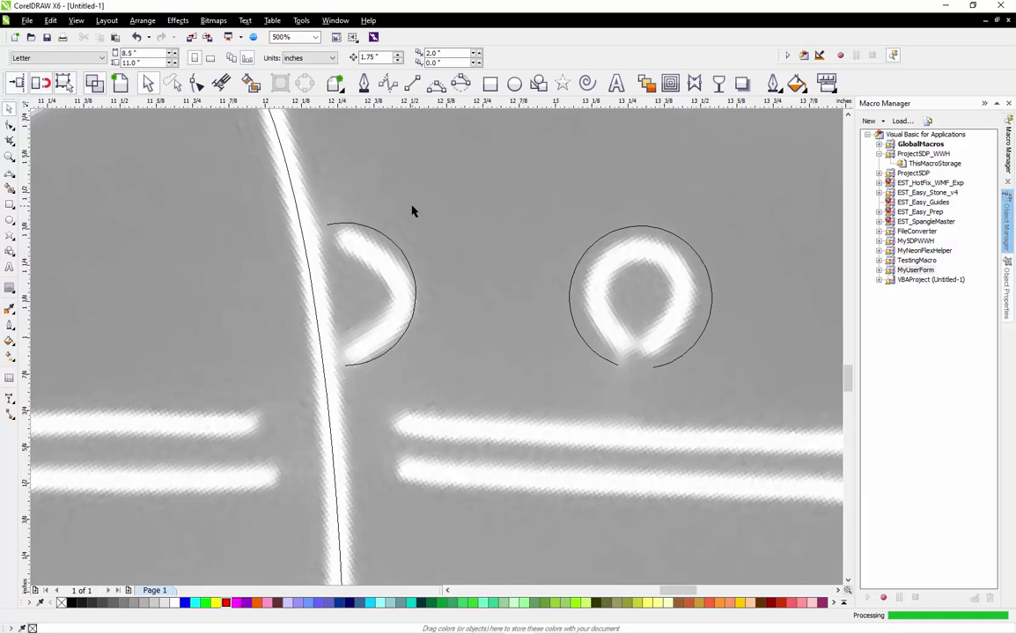
Scale the two lower open circles together to about 75% and reposition each over its small eyelet
scroll(412, 212, "down", 1)
left_click_drag(345, 208, 578, 299)
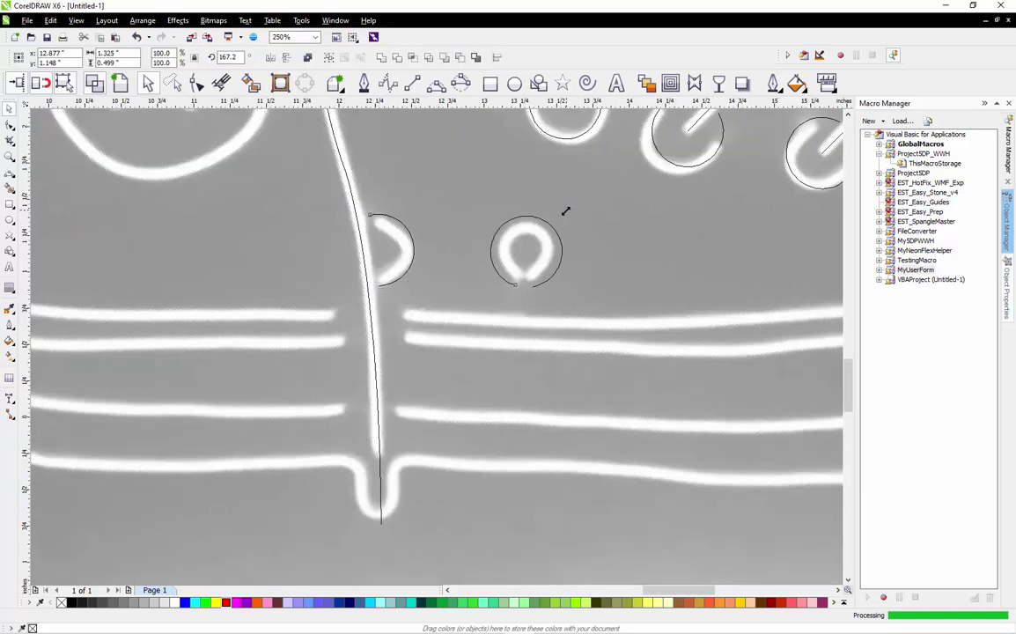
left_click_drag(565, 211, 541, 220)
left_click(453, 293)
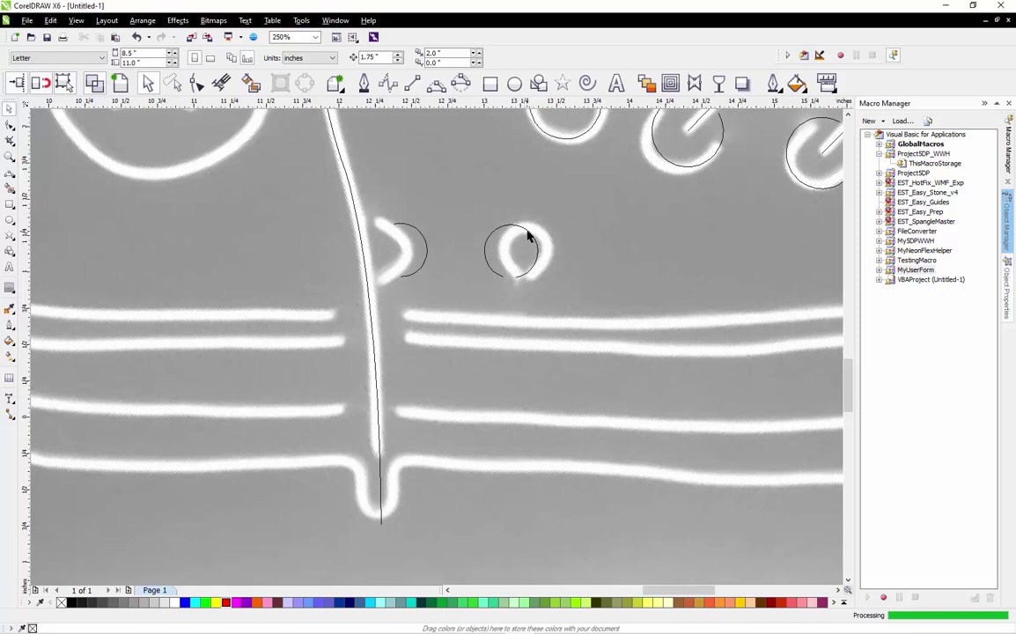
mouse_move(526, 229)
left_mouse_down()
mouse_move(546, 225)
mouse_move(539, 229)
left_mouse_up()
left_click_drag(429, 251, 402, 249)
left_click(398, 295)
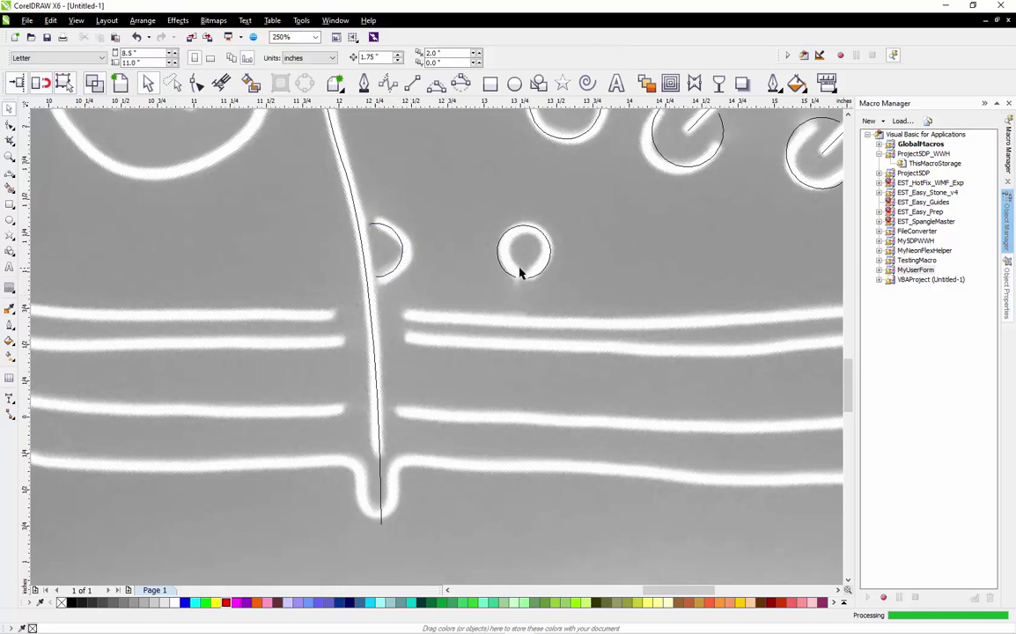
Nudge the half-circle arc slightly down and left over the small eyelet beside the long hanging lace
scroll(387, 231, "up", 2)
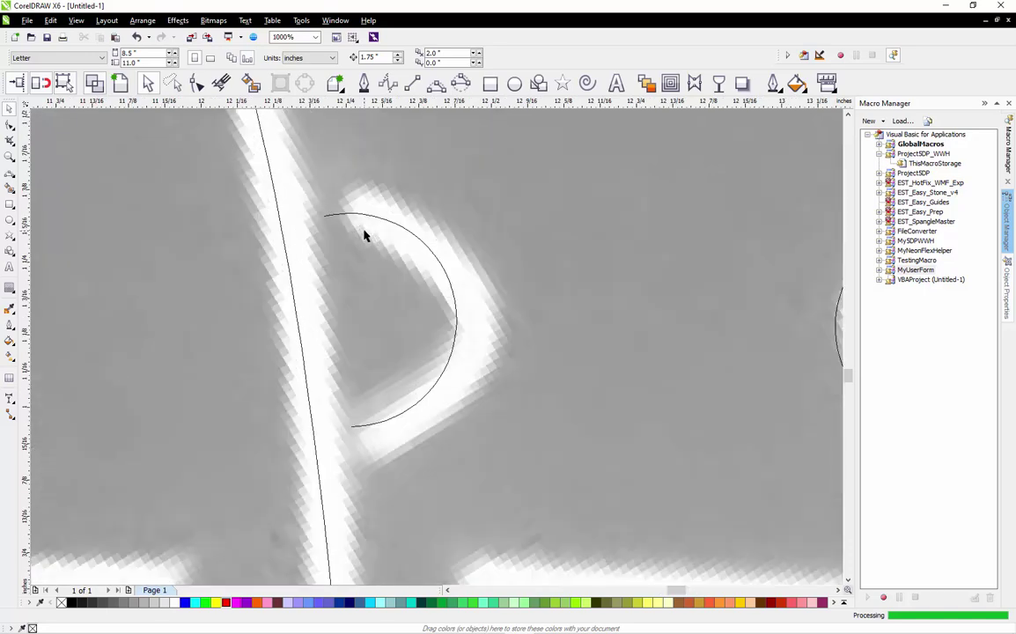
left_click(361, 218)
key("F10")
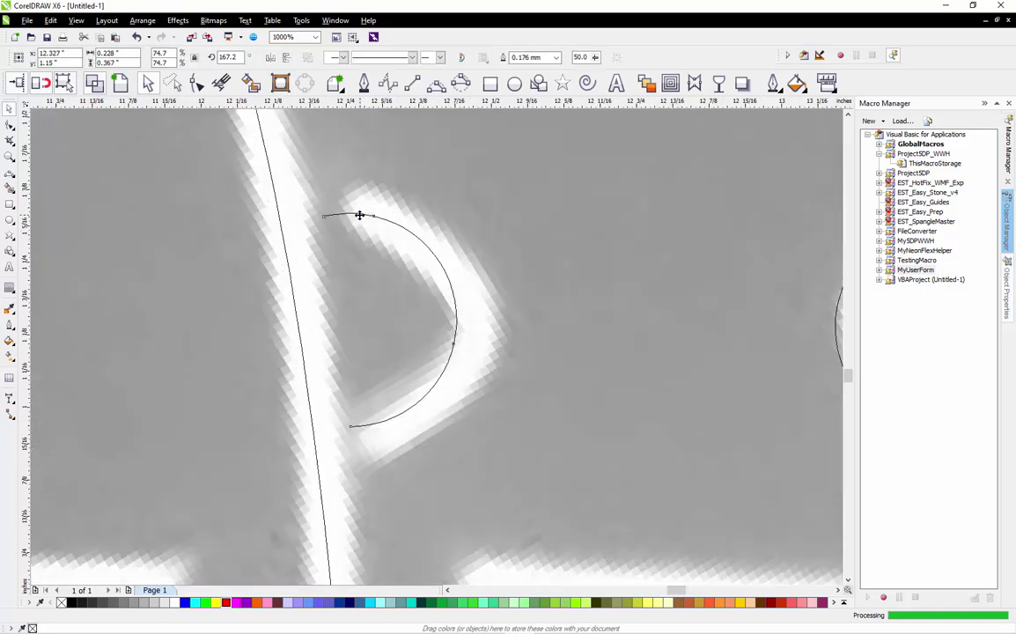
left_click_drag(359, 216, 357, 217)
left_click(481, 242)
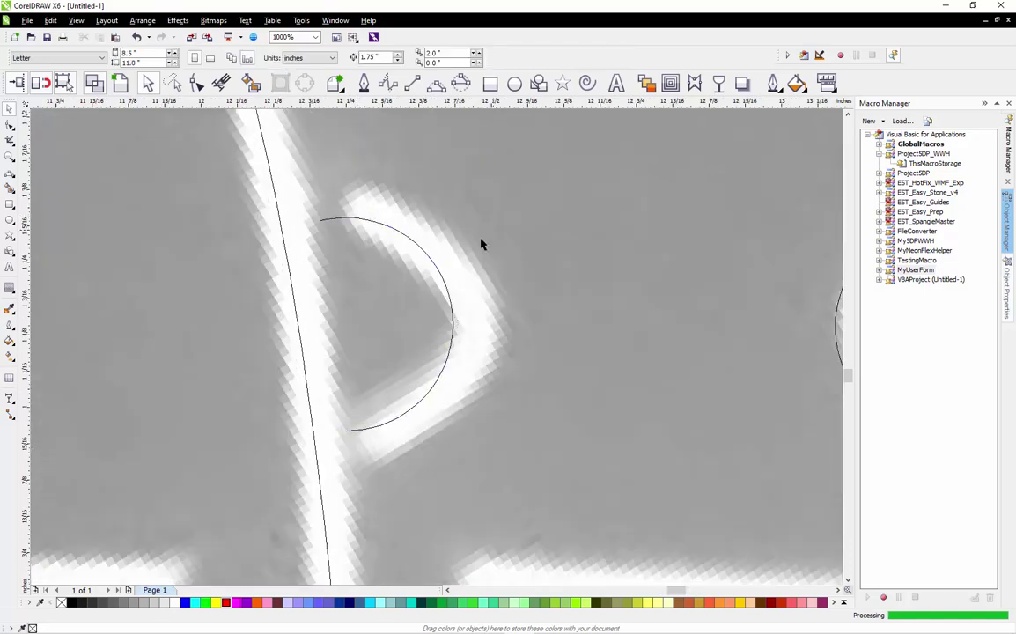
Draw a 3-point curve about 2.68 in wide and 0.68 in high along the toe cap's lower edge to its rear corner
scroll(442, 255, "down", 2)
scroll(393, 361, "down", 2)
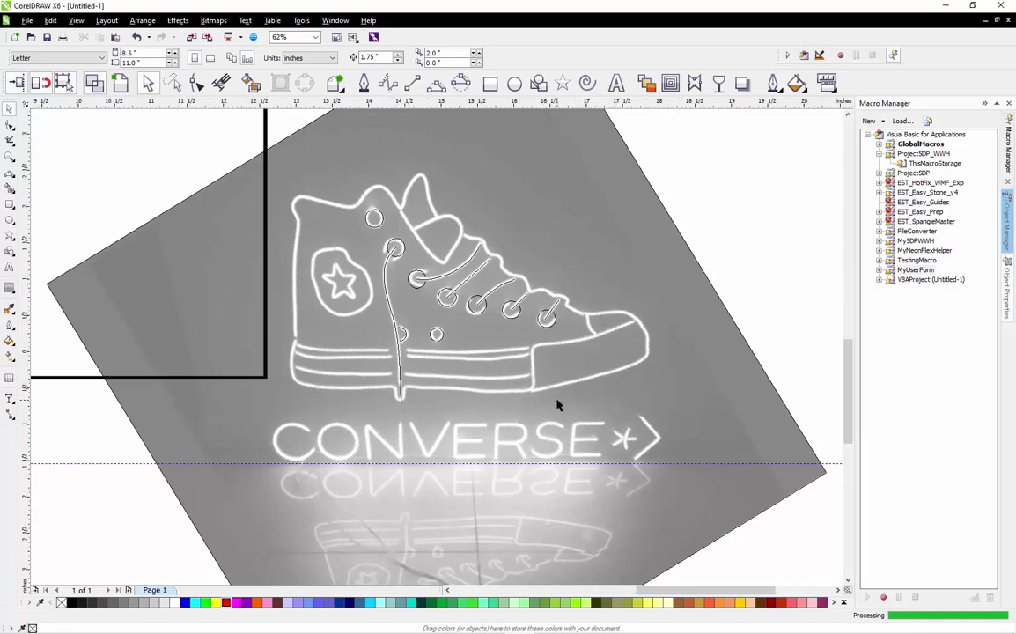
scroll(560, 403, "up", 1)
scroll(557, 405, "down", 1)
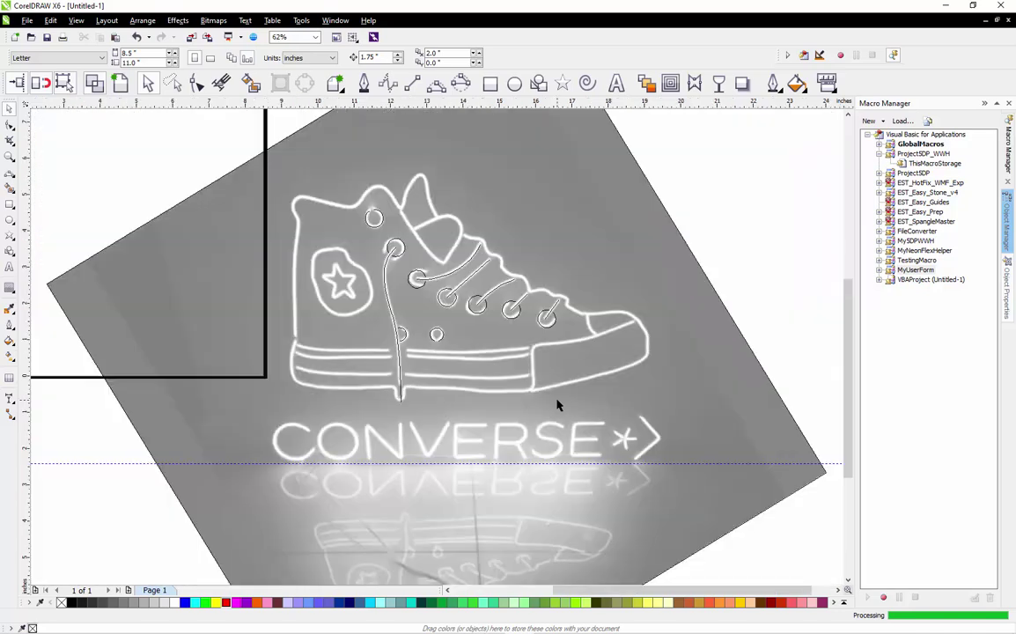
scroll(544, 400, "up", 1)
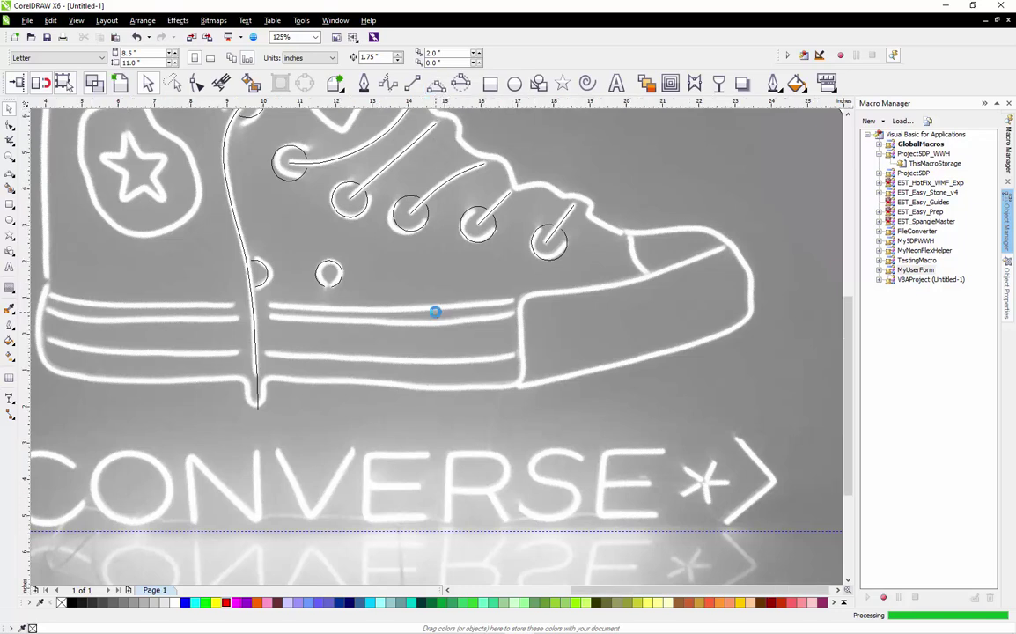
scroll(435, 312, "down", 3)
scroll(418, 264, "up", 5)
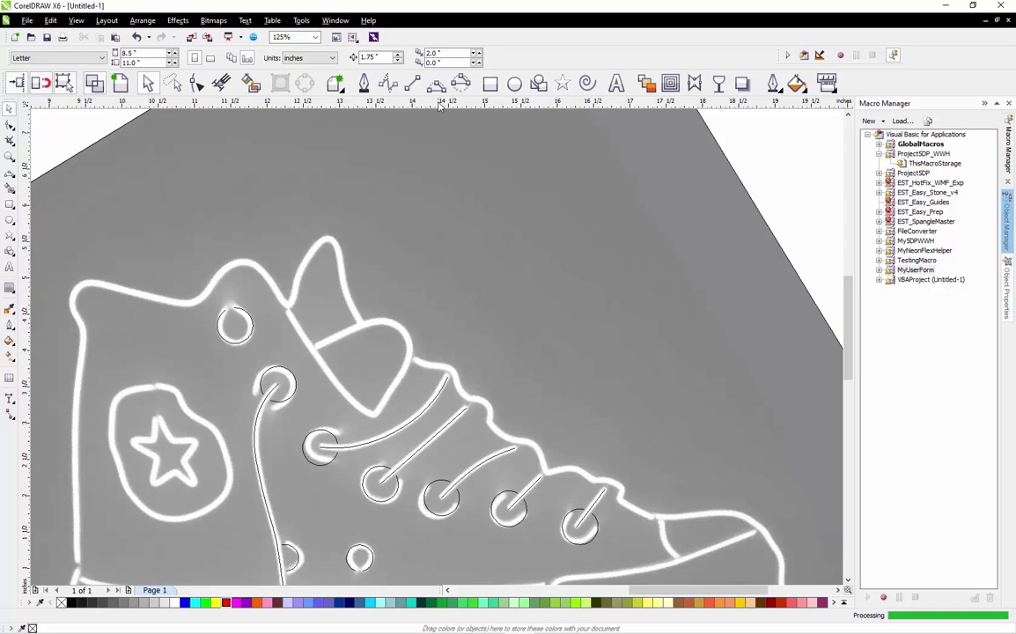
left_click(437, 86)
scroll(394, 225, "down", 2)
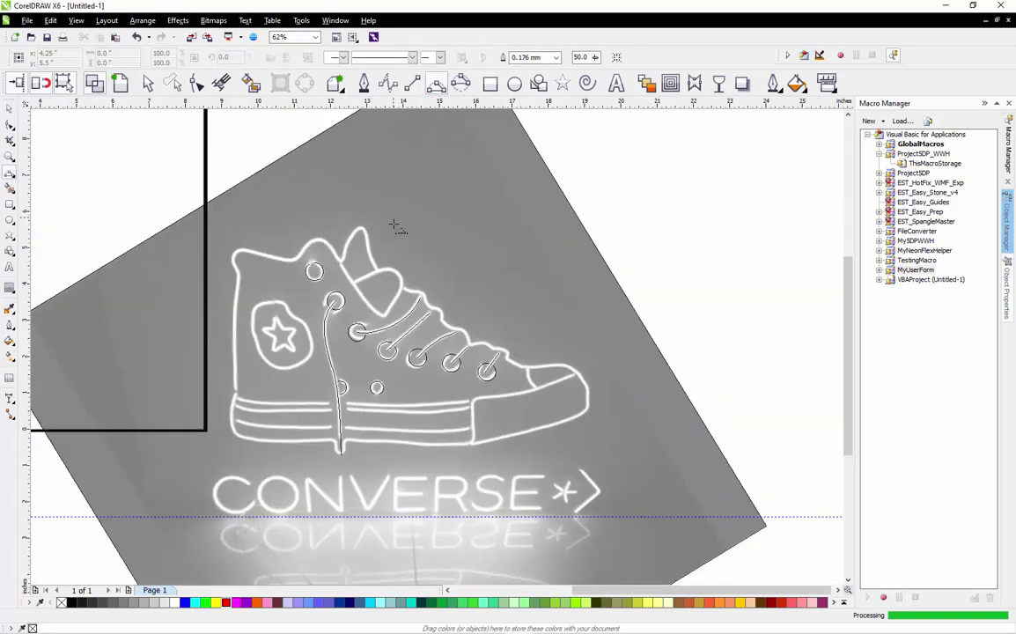
scroll(394, 229, "down", 2)
scroll(447, 337, "up", 2)
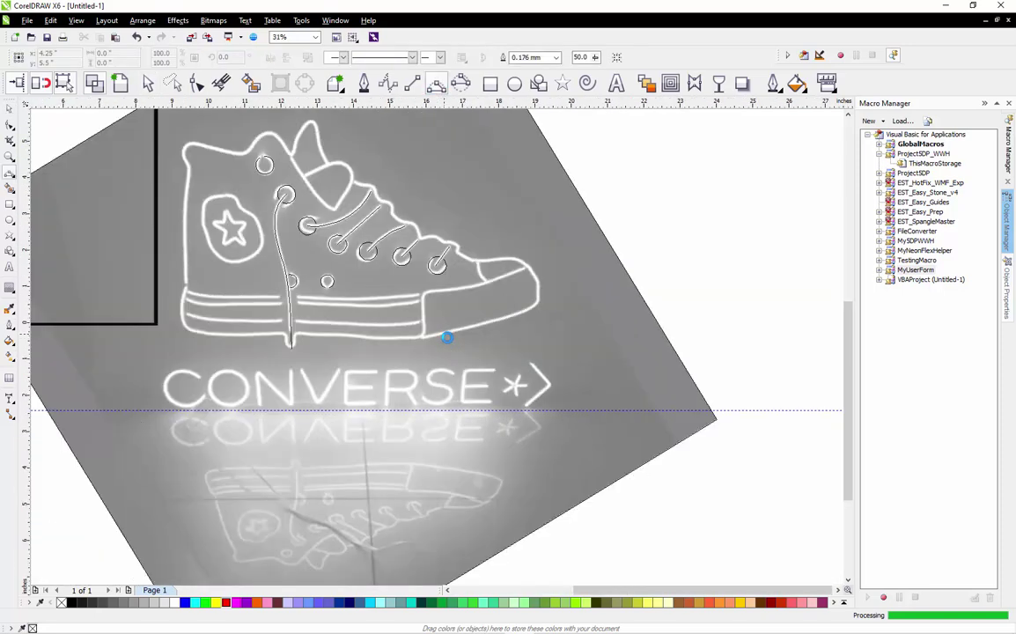
scroll(424, 344, "up", 2)
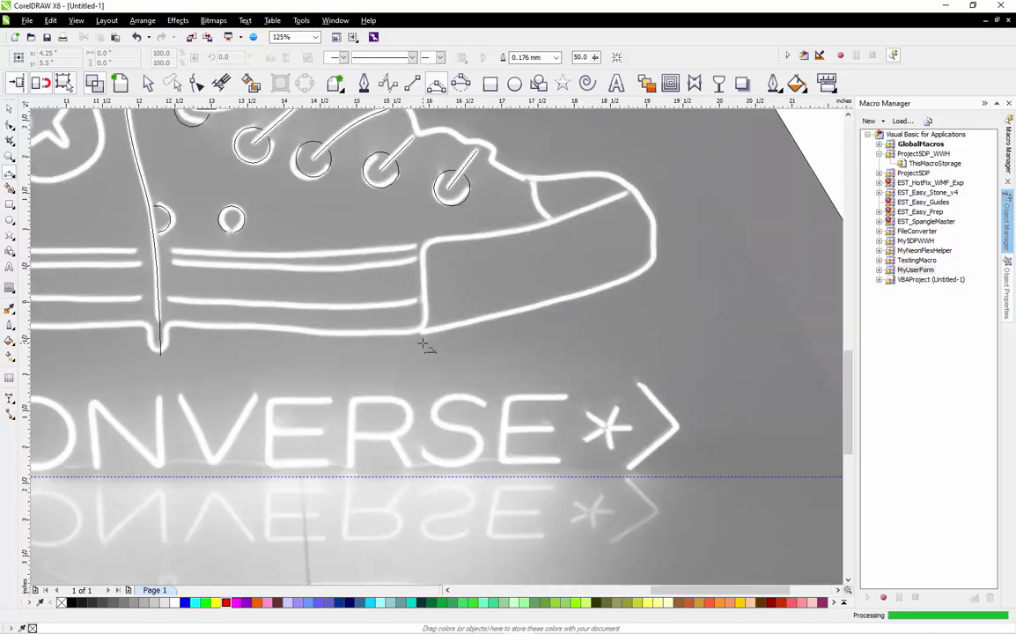
left_click(608, 286)
left_click(422, 333)
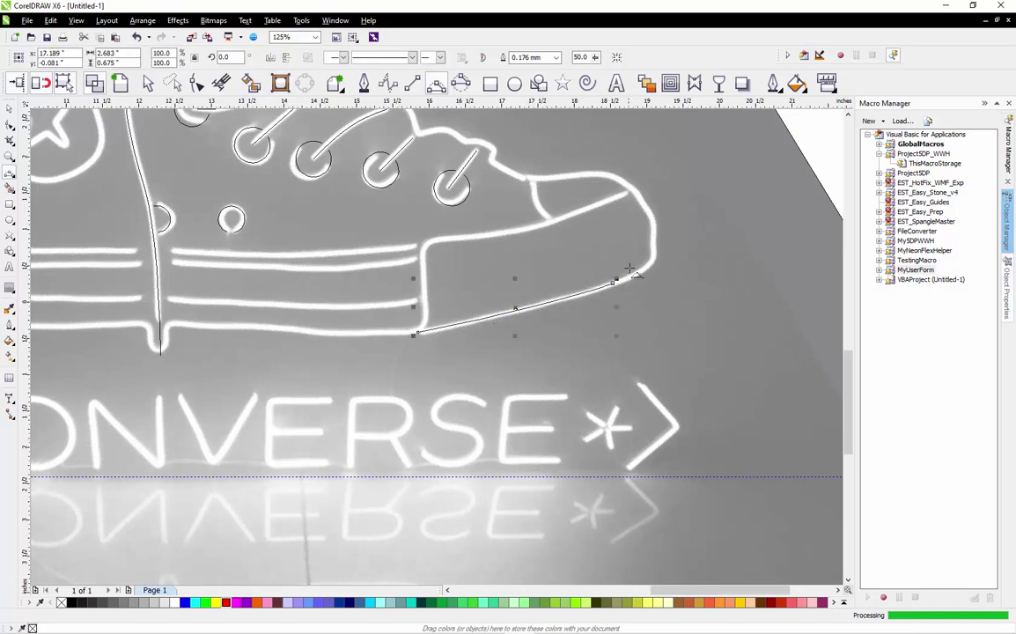
Extend the curve from the toe cap's rear corner along the sole's lower edge with one slightly downward-bowed segment
scroll(629, 269, "down", 2)
scroll(516, 293, "up", 3)
scroll(616, 274, "down", 1)
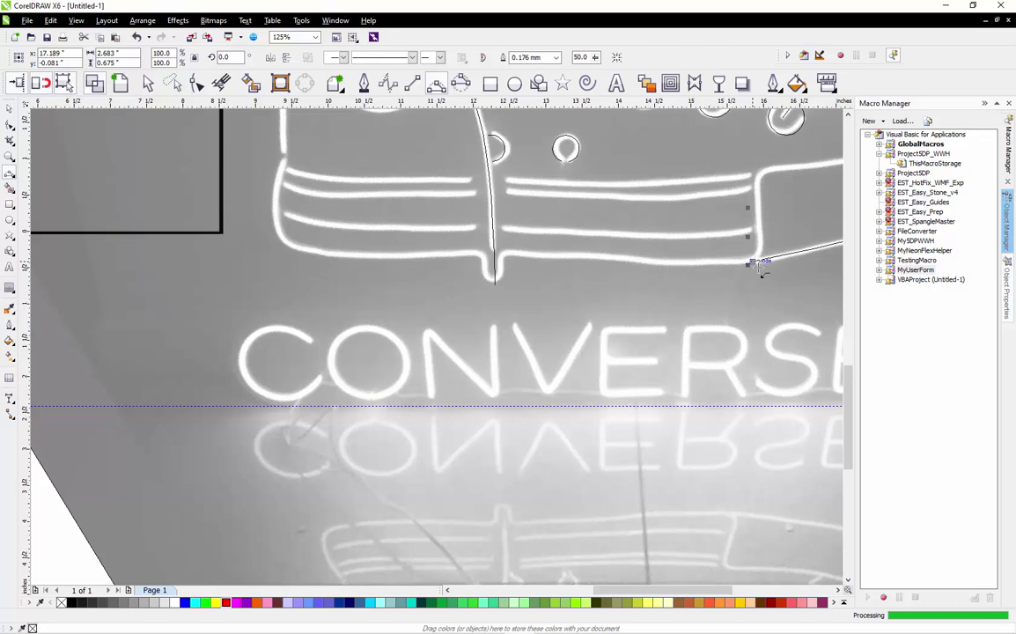
scroll(780, 276, "up", 1)
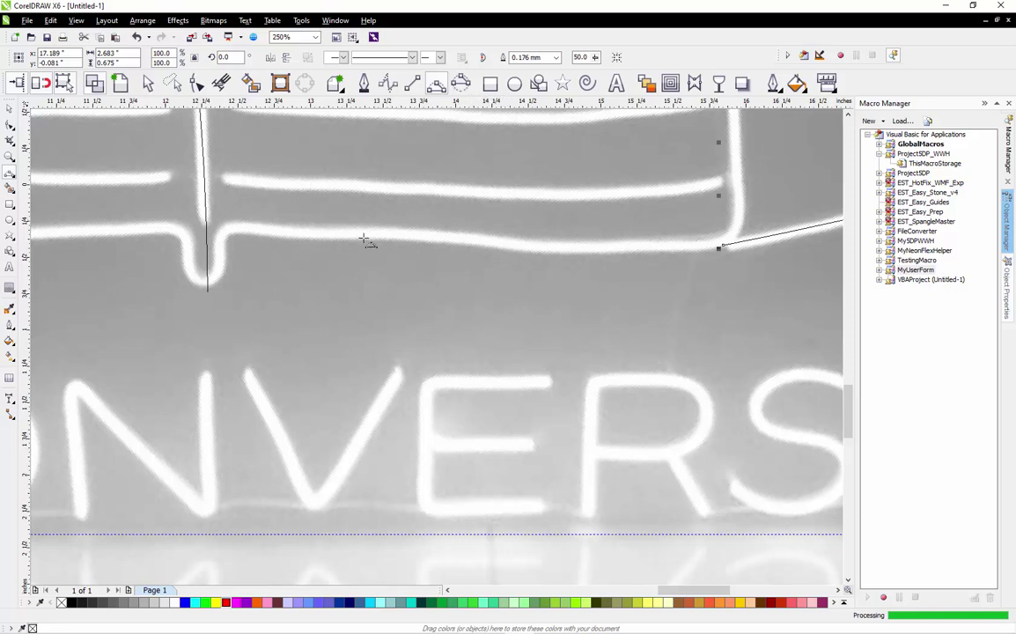
left_click(722, 245)
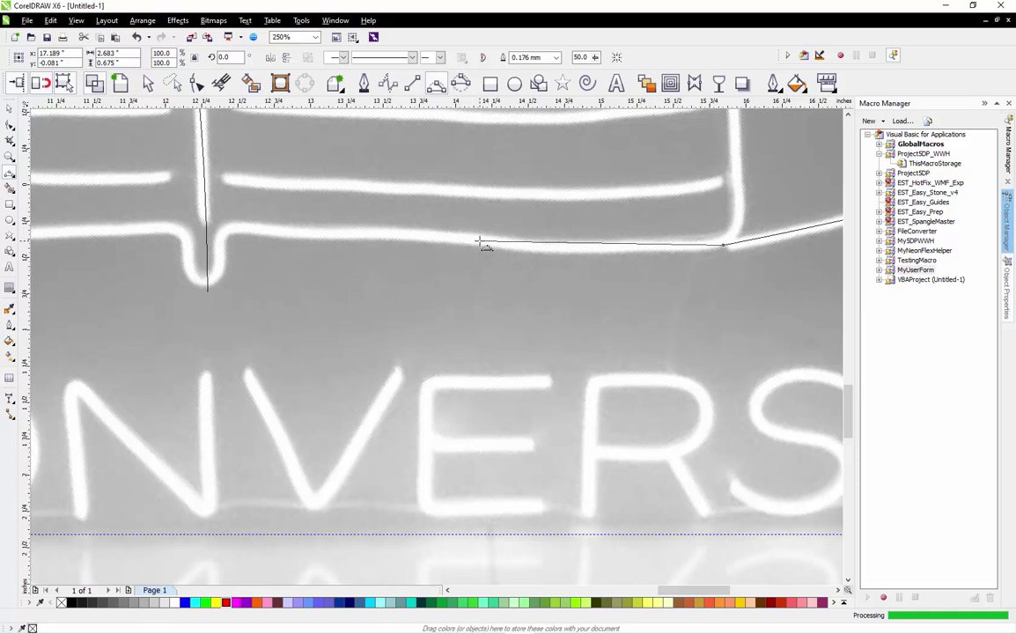
left_click_drag(480, 241, 579, 249)
left_click(581, 254)
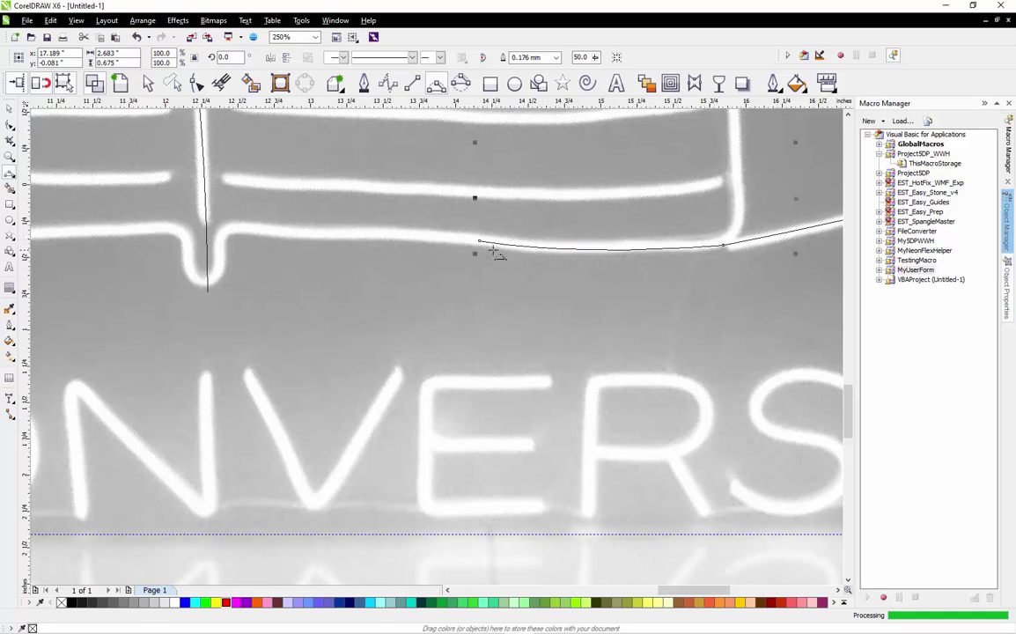
Continue the sole's lower-edge curve with two segments, crossing the hanging lace loop and reaching the start of the rounded heel
scroll(617, 257, "down", 1)
scroll(552, 250, "up", 1)
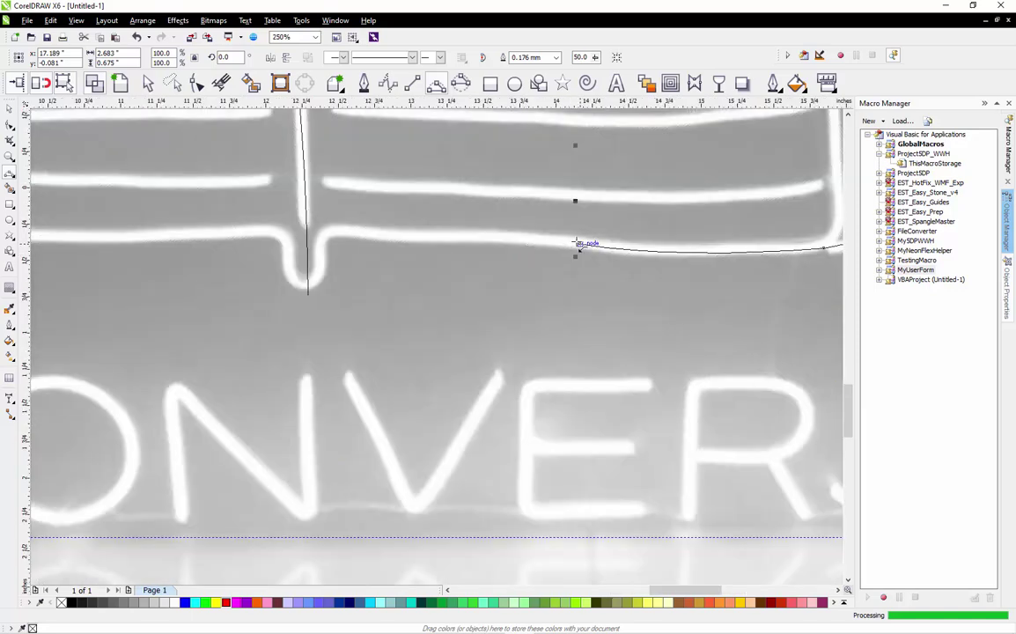
left_click_drag(581, 246, 229, 234)
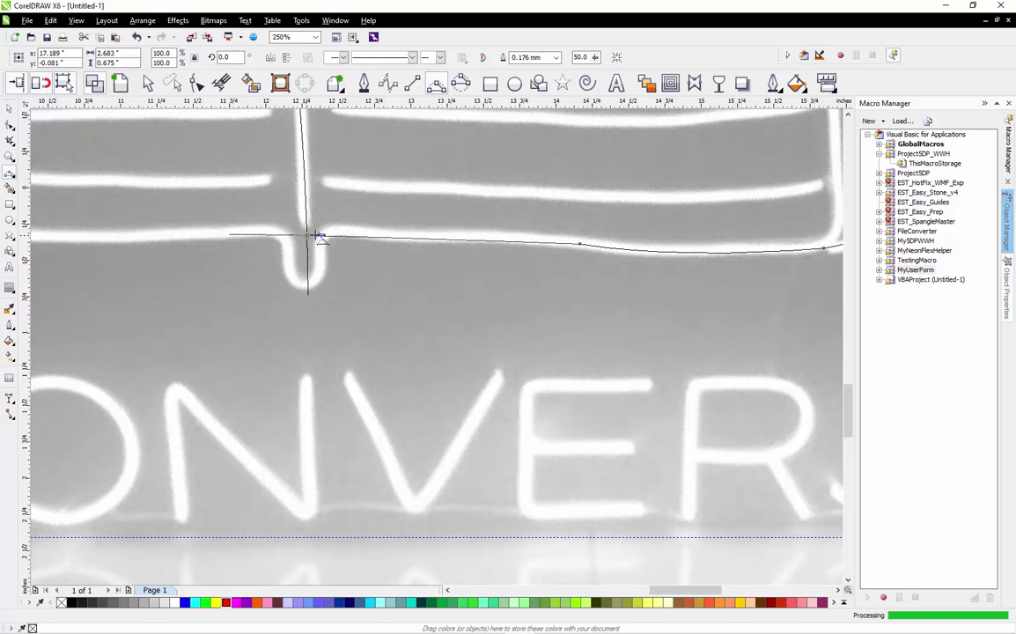
left_click(374, 236)
scroll(330, 265, "down", 2)
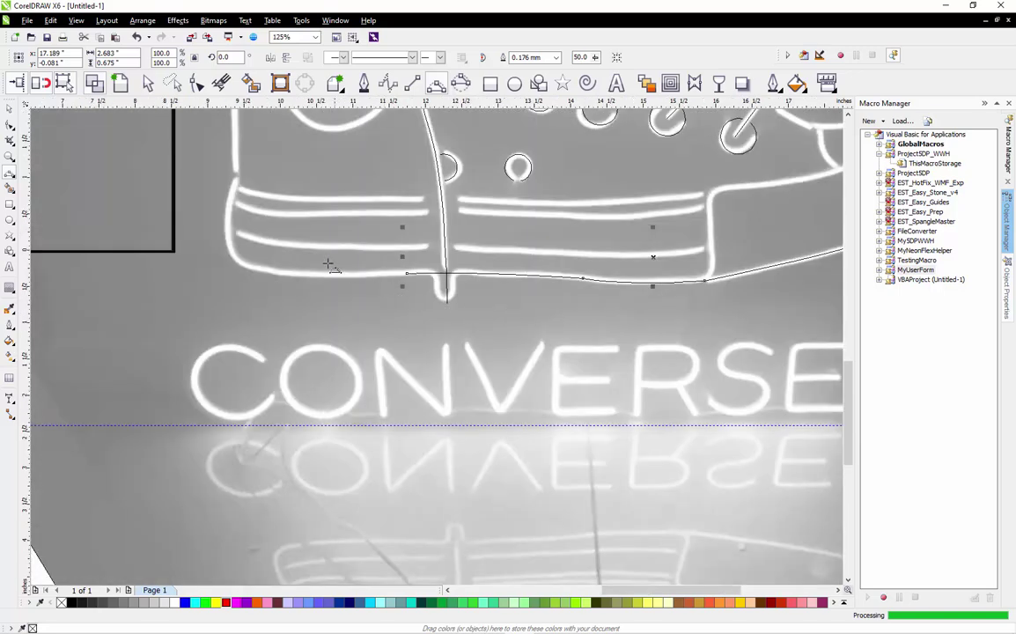
scroll(329, 265, "up", 2)
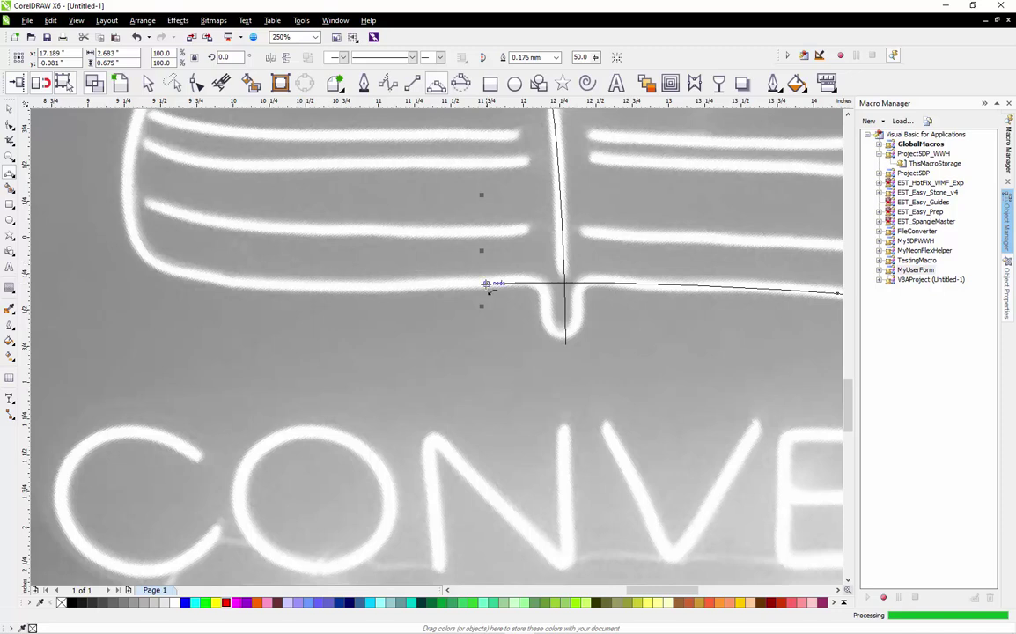
left_click_drag(487, 285, 222, 282)
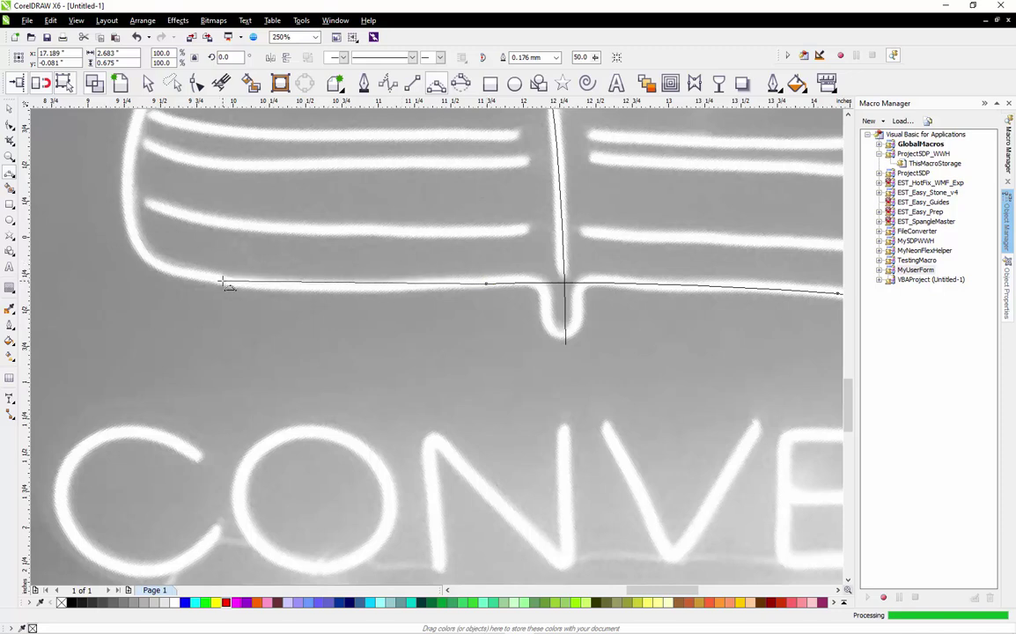
left_click(314, 290)
Trace the rounded heel corner and the sole's rear edge up to the shoe's upper with two curve segments
scroll(378, 359, "down", 2)
scroll(291, 299, "up", 2)
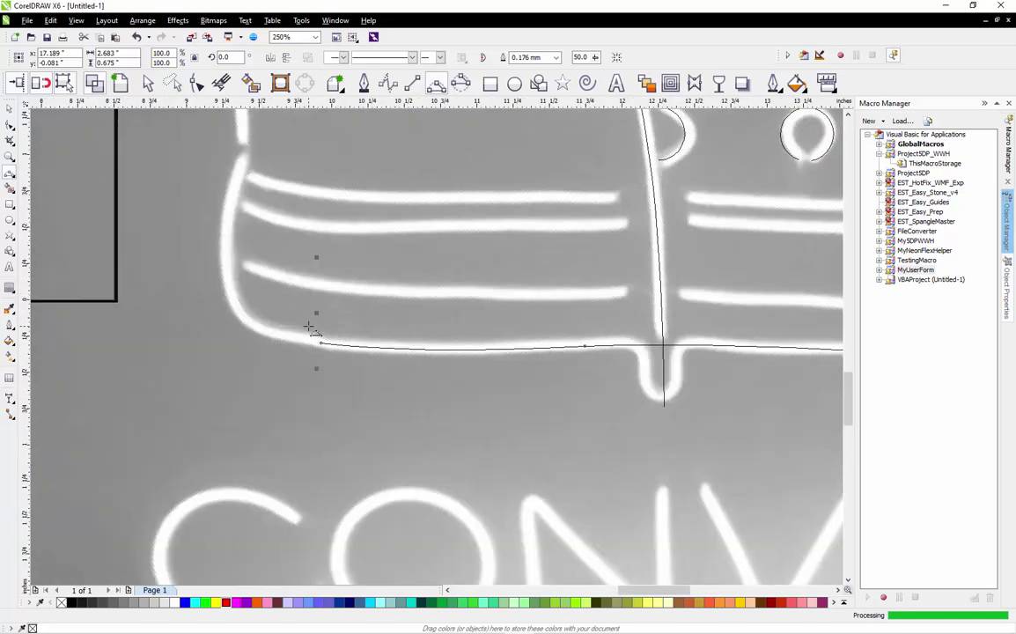
left_click_drag(322, 343, 245, 158)
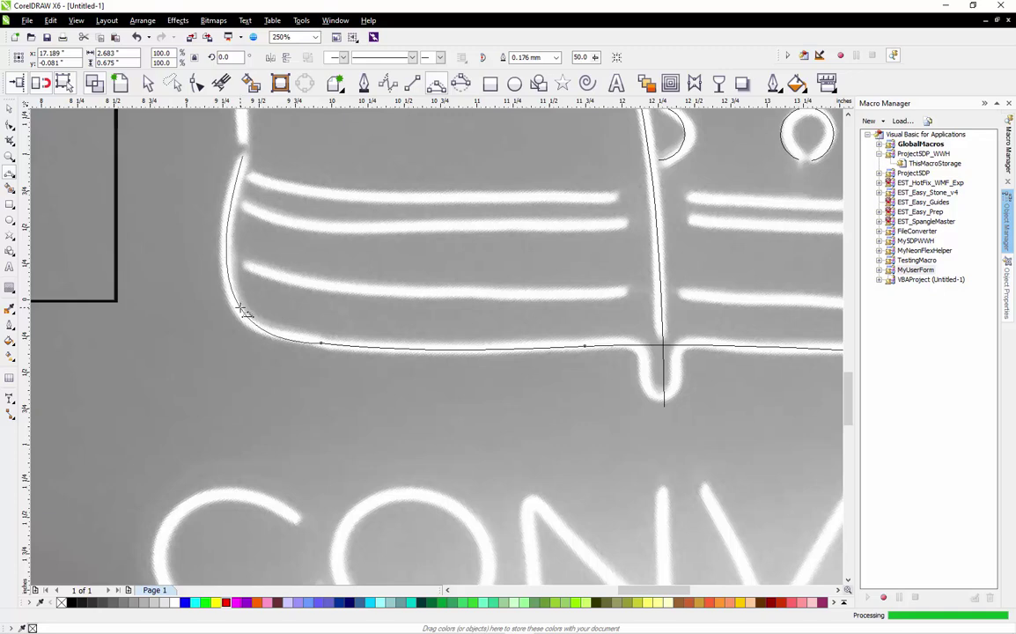
key("ctrl+z")
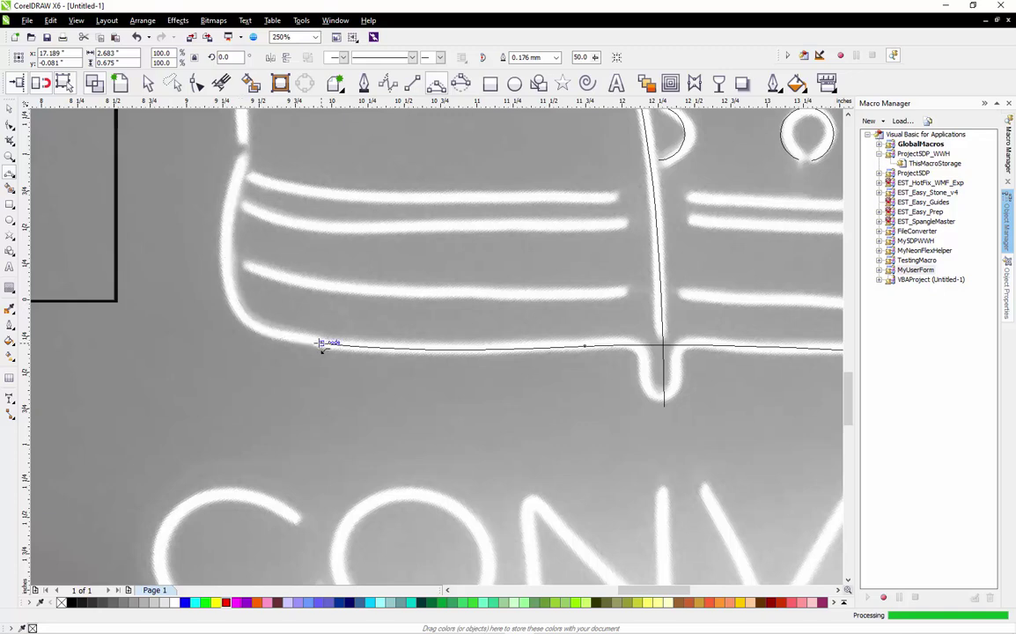
left_click_drag(227, 287, 229, 227)
left_click(243, 161)
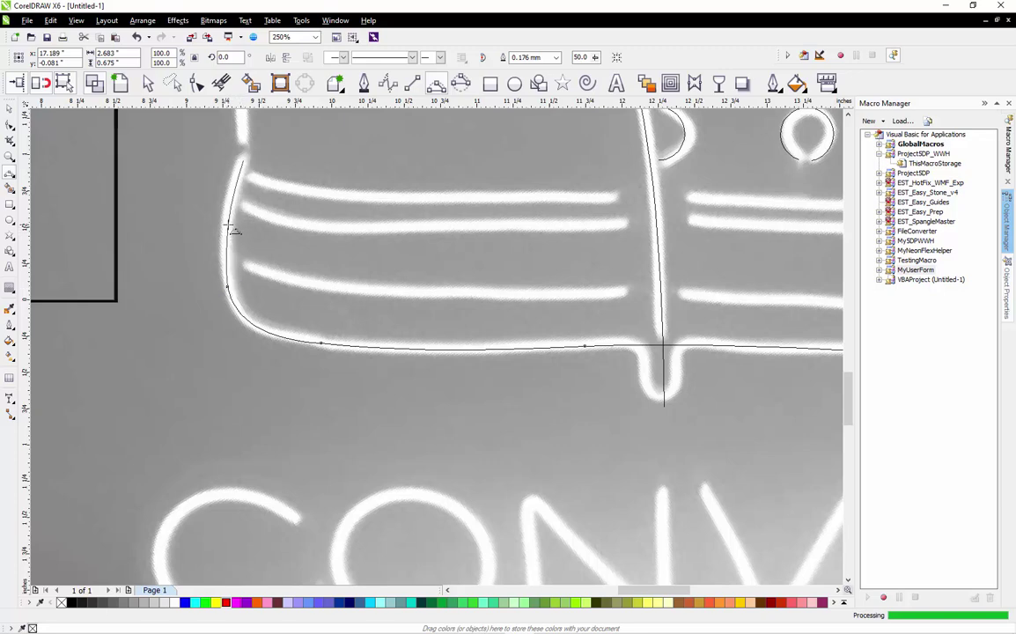
Extend the outline from the top of the sole up the shoe's back edge to just below the collar corner
scroll(355, 340, "down", 2)
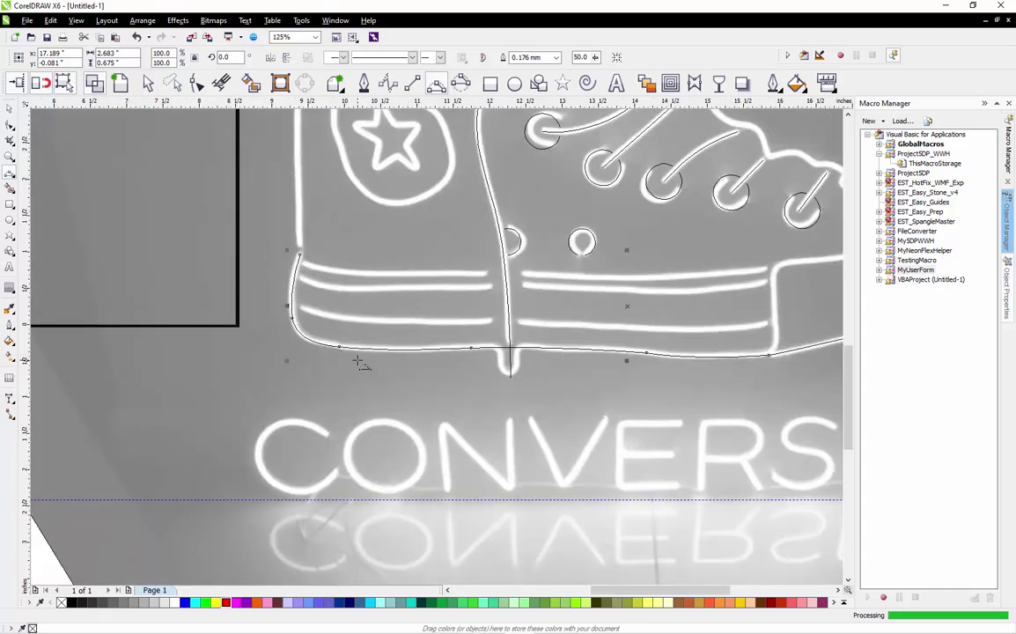
scroll(358, 361, "down", 1)
scroll(299, 189, "up", 1)
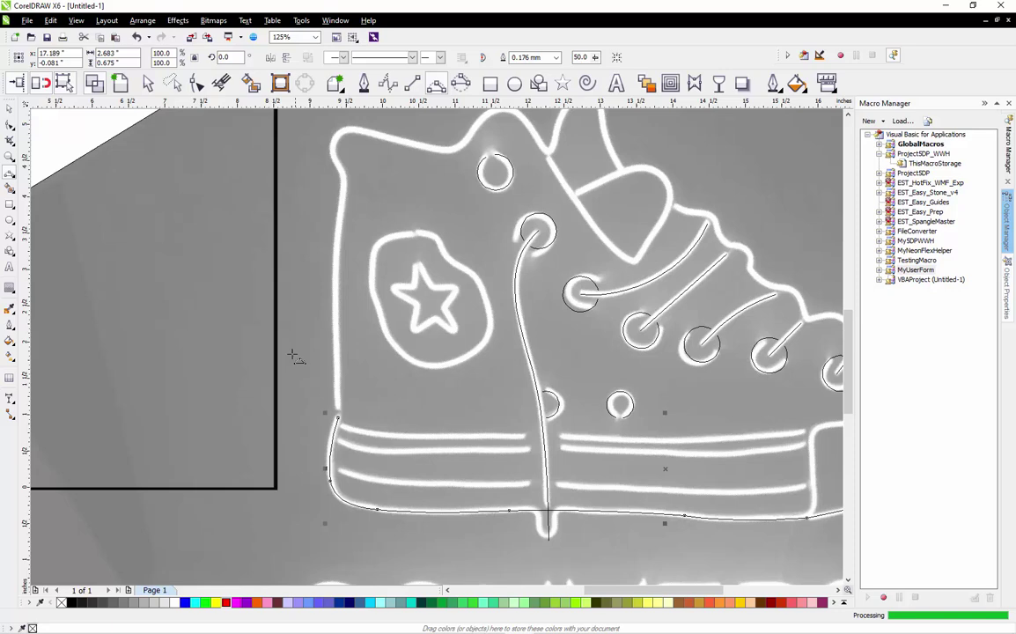
left_click(339, 417)
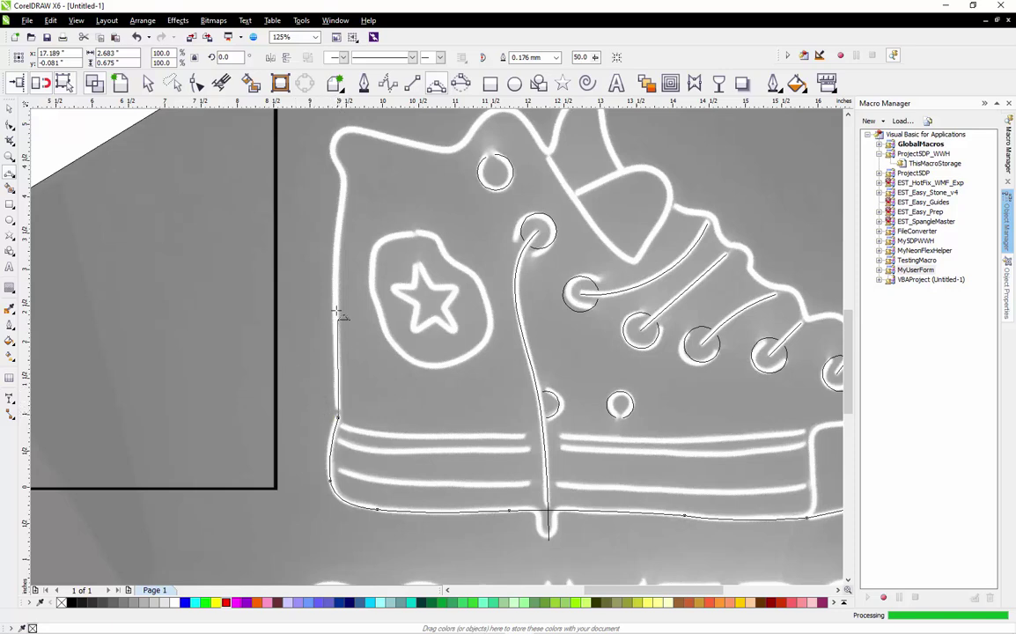
left_click(344, 192)
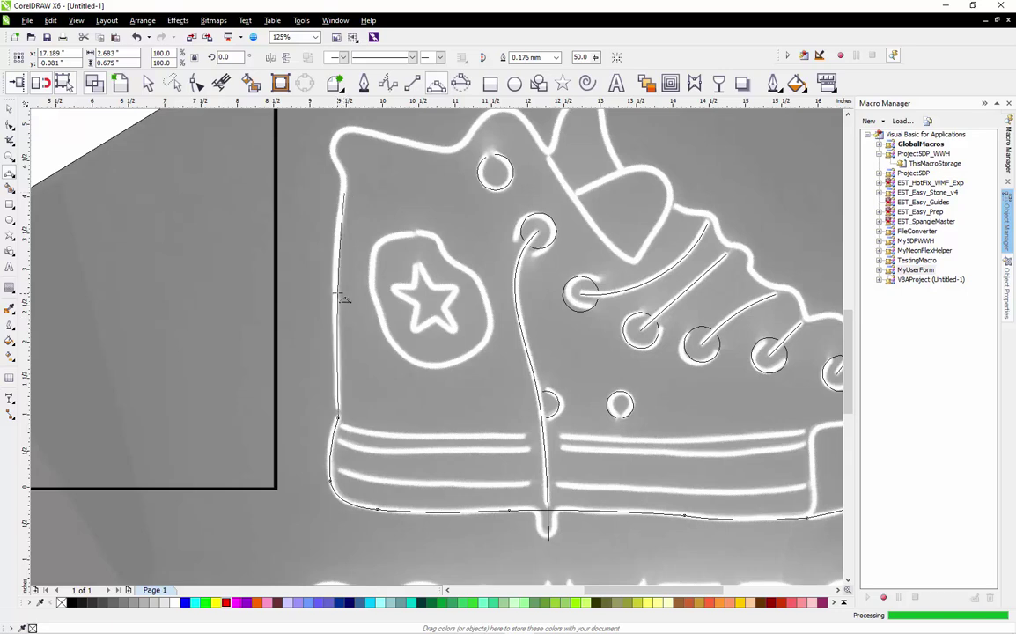
Trace the rounded rear collar corner with three short curve segments, ending on the sloping top edge
scroll(332, 396, "down", 1)
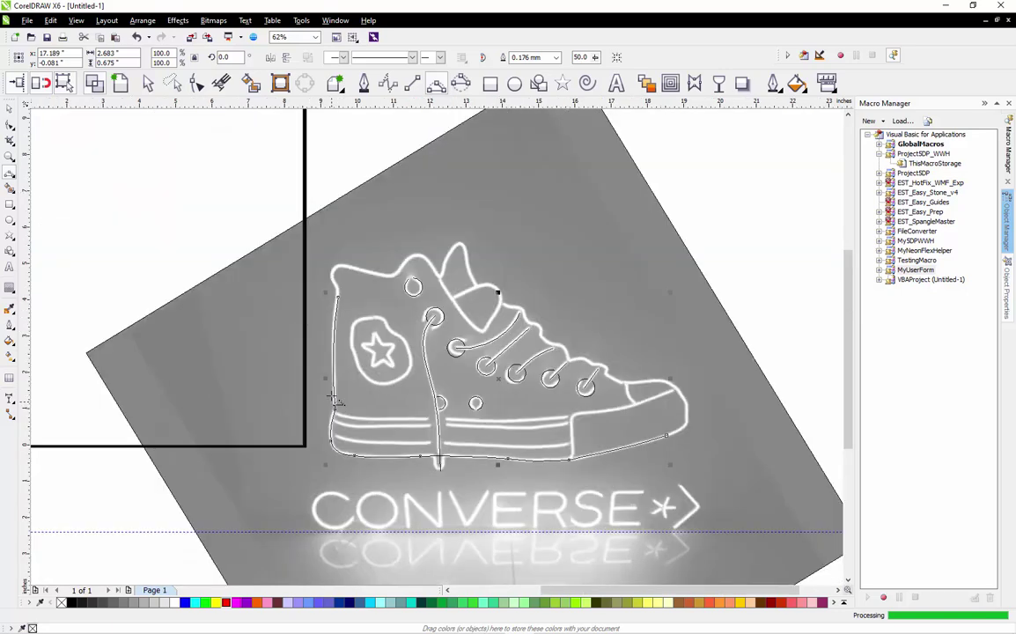
scroll(348, 304, "up", 1)
scroll(351, 299, "up", 1)
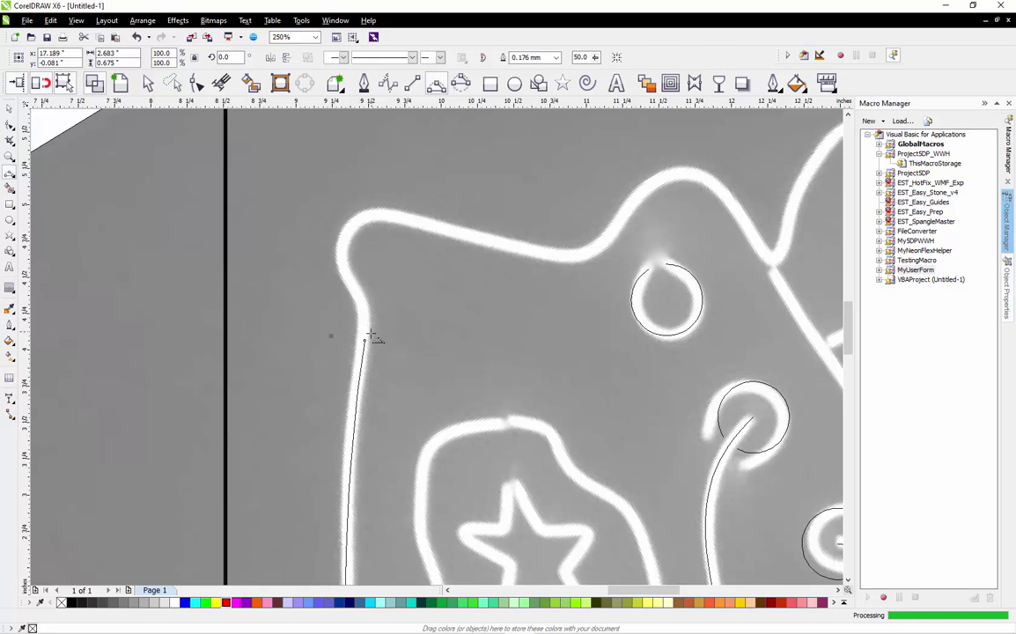
left_click(366, 341)
left_click(349, 280)
mouse_move(348, 234)
left_mouse_down()
mouse_move(339, 257)
mouse_move(352, 233)
left_mouse_up()
left_click_drag(407, 217, 377, 224)
scroll(368, 284, "down", 1)
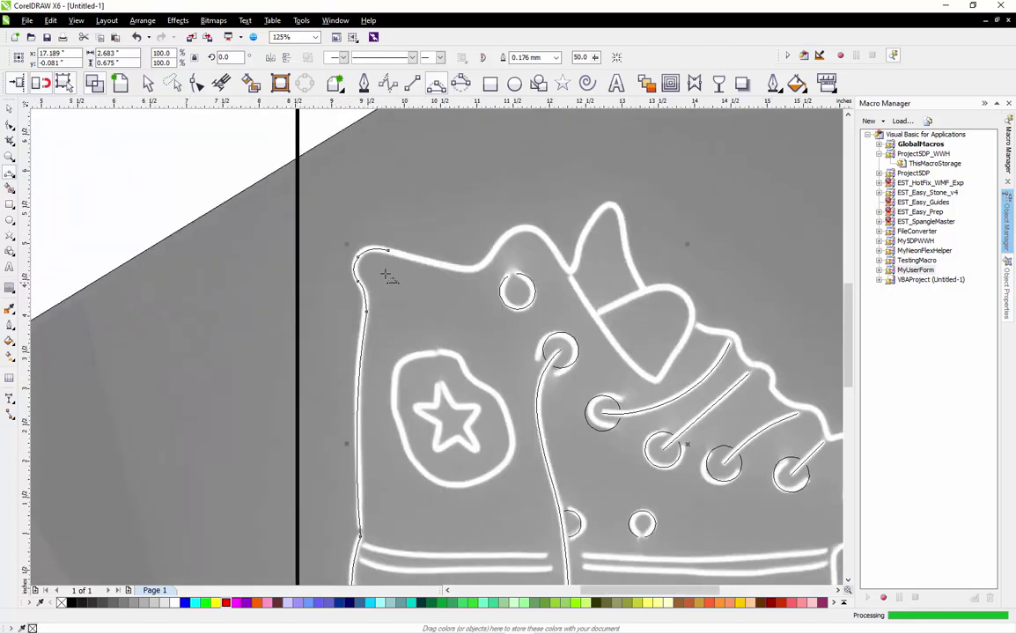
scroll(485, 247, "up", 1)
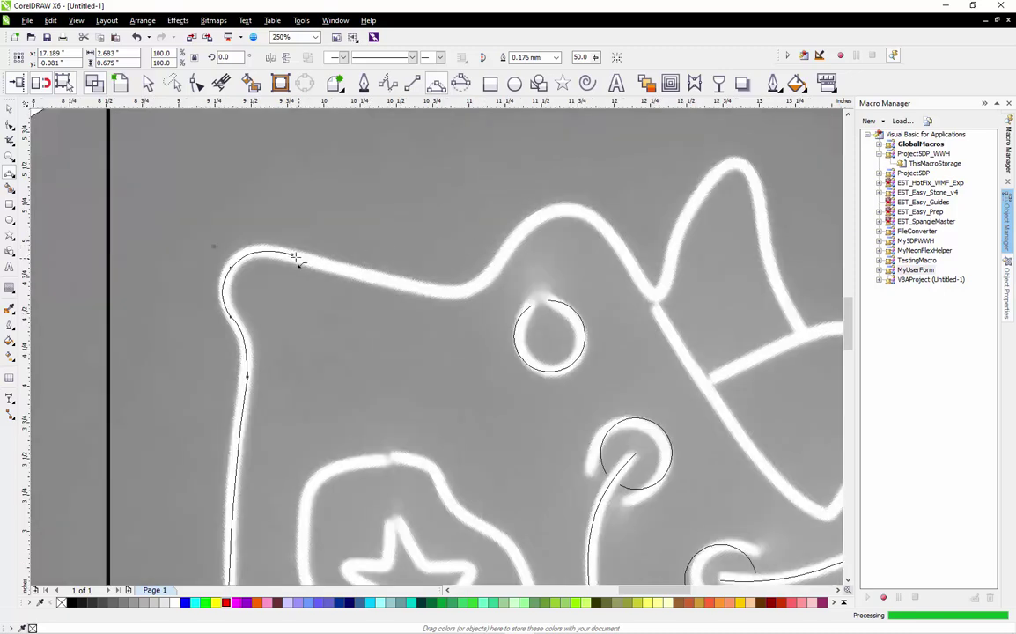
Continue the outline along the collar's sloping top edge, through the dip and over the hump to just before the V notch
left_click_drag(299, 263, 511, 253)
mouse_move(564, 211)
left_mouse_down()
mouse_move(549, 221)
mouse_move(569, 214)
left_mouse_up()
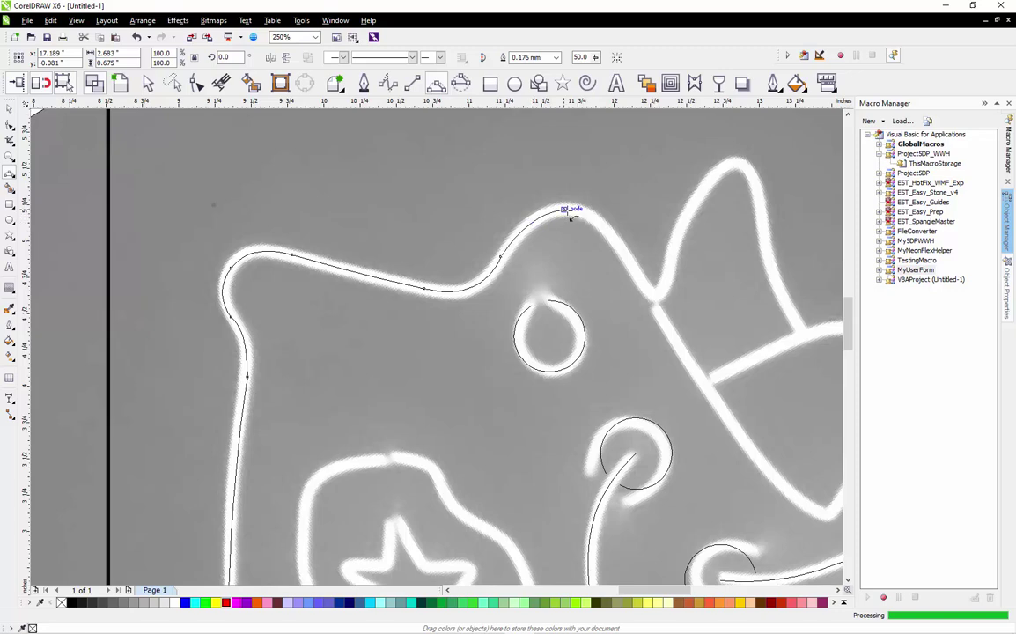
left_click_drag(646, 288, 602, 227)
Trace the V notch beside the collar, the tongue's rear edge and its rounded tip with three curve segments
scroll(451, 335, "down", 2)
scroll(586, 284, "up", 4)
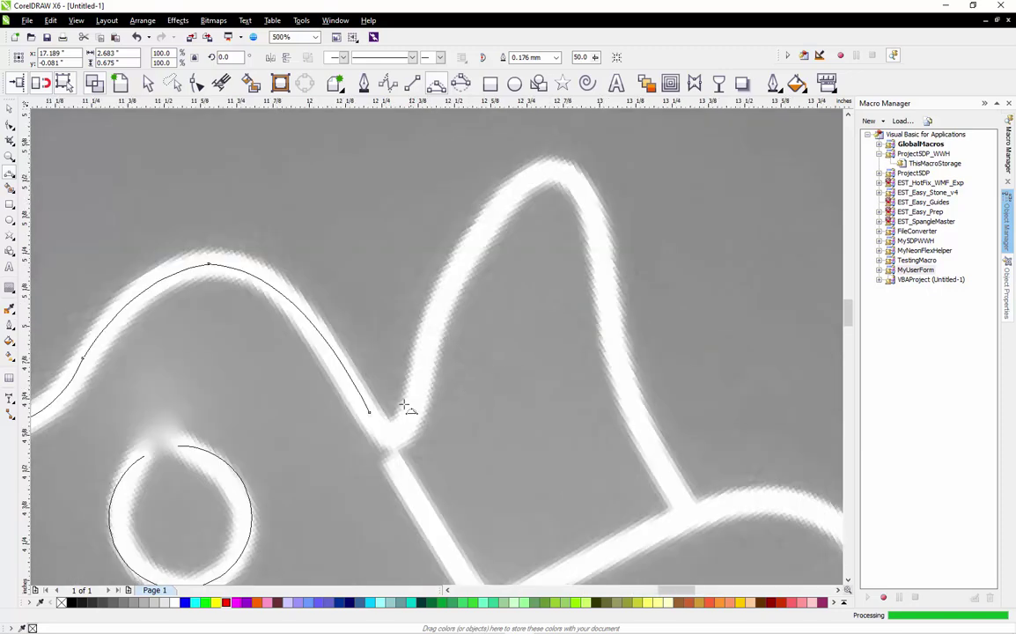
left_click(370, 411)
left_click_drag(414, 404, 422, 409)
left_click_drag(509, 199, 451, 295)
left_click_drag(585, 192, 549, 168)
Extend the outline down the tongue's front edge with two curve segments, ending at the rounded tongue flap
scroll(526, 204, "down", 2)
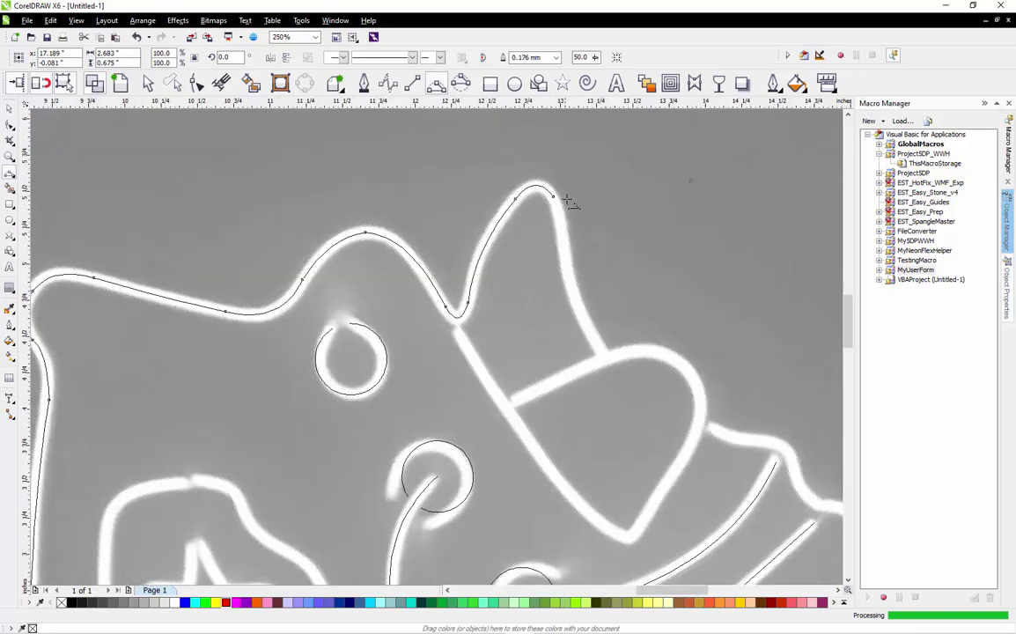
scroll(561, 204, "up", 2)
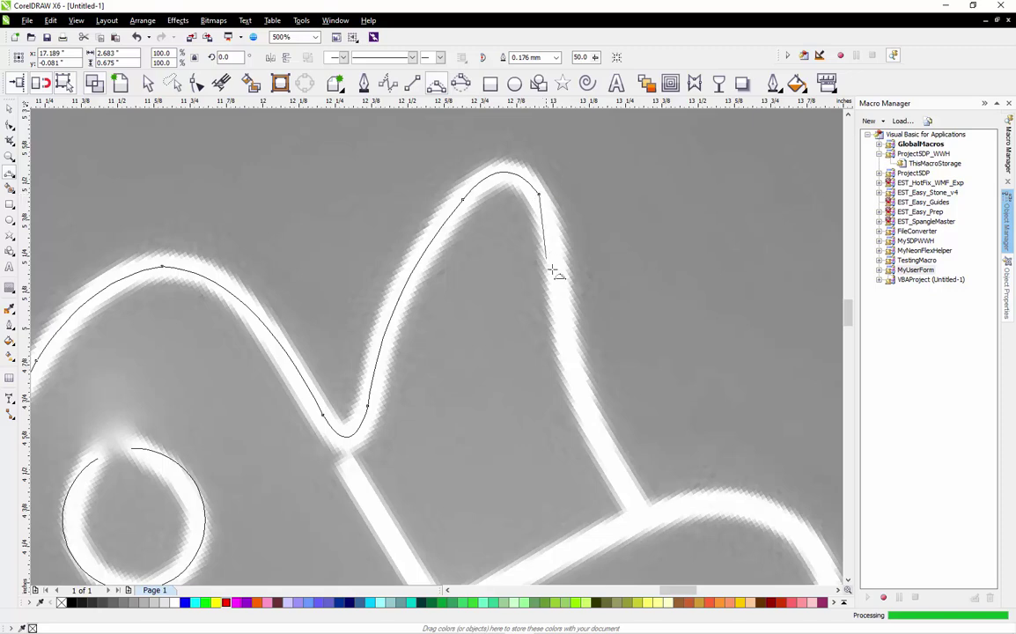
mouse_move(562, 308)
left_mouse_down()
mouse_move(553, 236)
mouse_move(556, 302)
left_mouse_up()
scroll(547, 304, "down", 1)
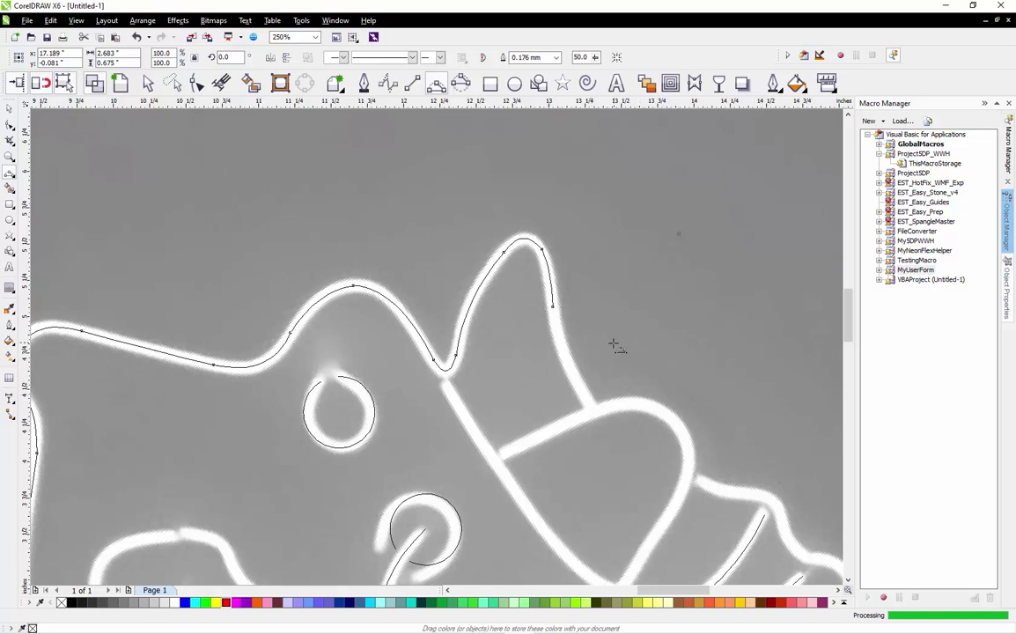
scroll(614, 345, "up", 2)
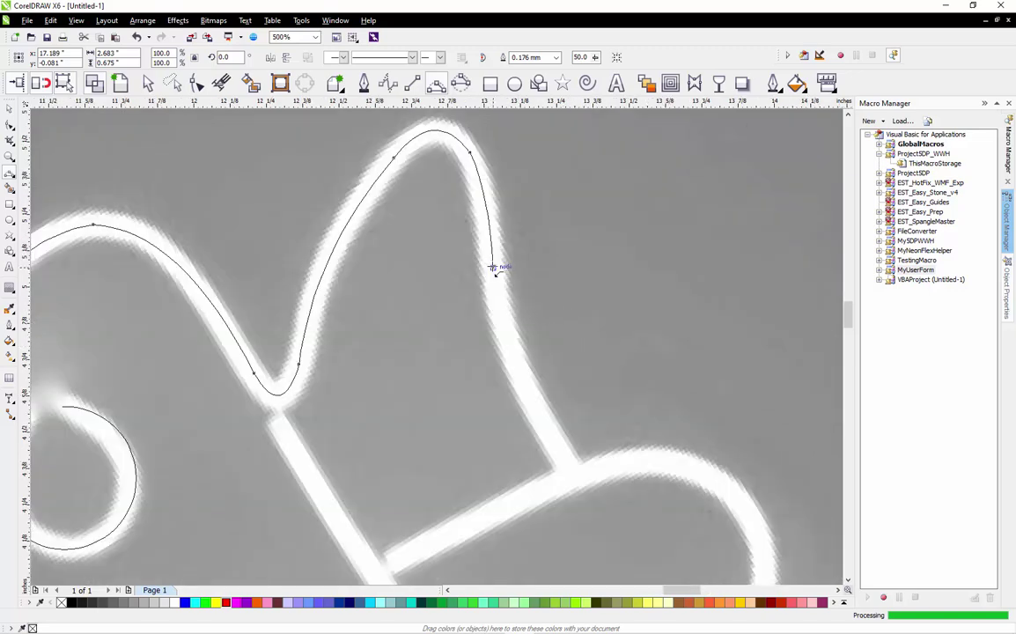
left_click_drag(493, 268, 570, 460)
scroll(442, 215, "down", 6)
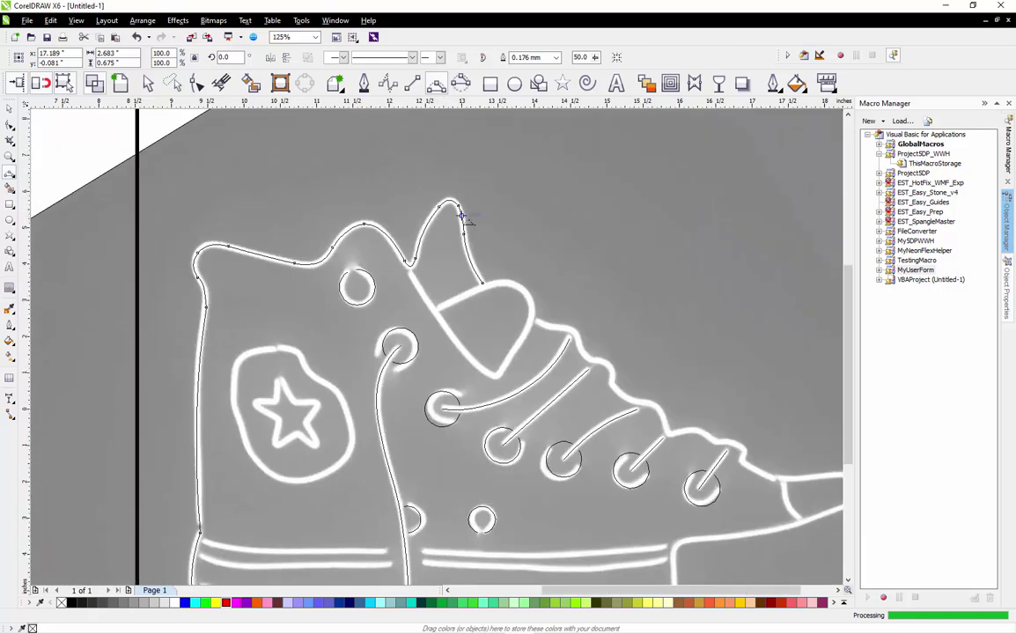
Continue the outline from the sole's front end around the rounded toe with two curve segments, up to the toe cap seam
scroll(455, 242, "up", 2)
scroll(456, 256, "down", 2)
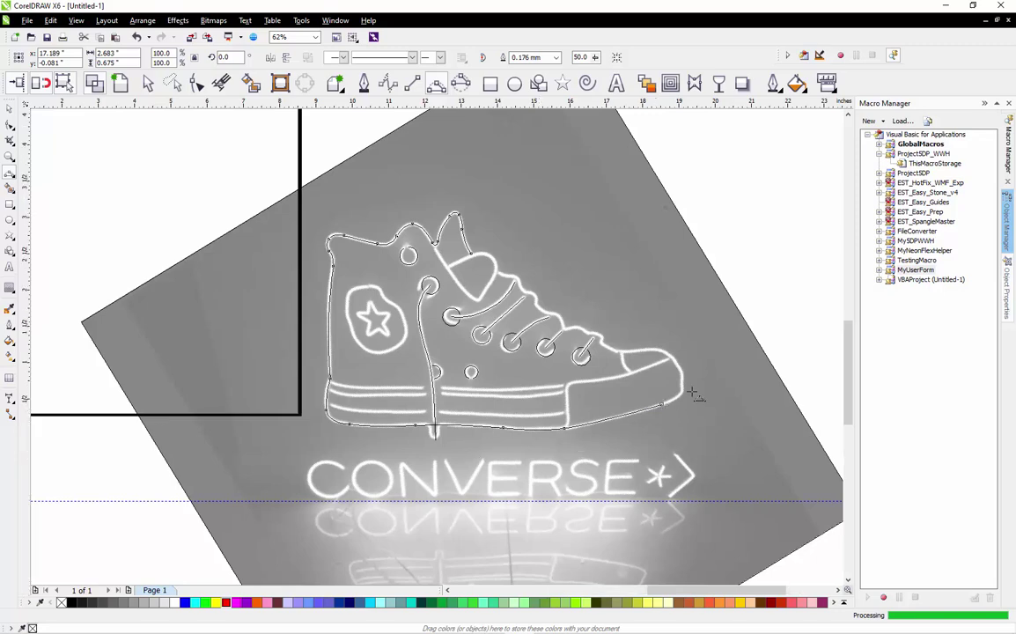
scroll(691, 395, "up", 2)
scroll(678, 410, "down", 1)
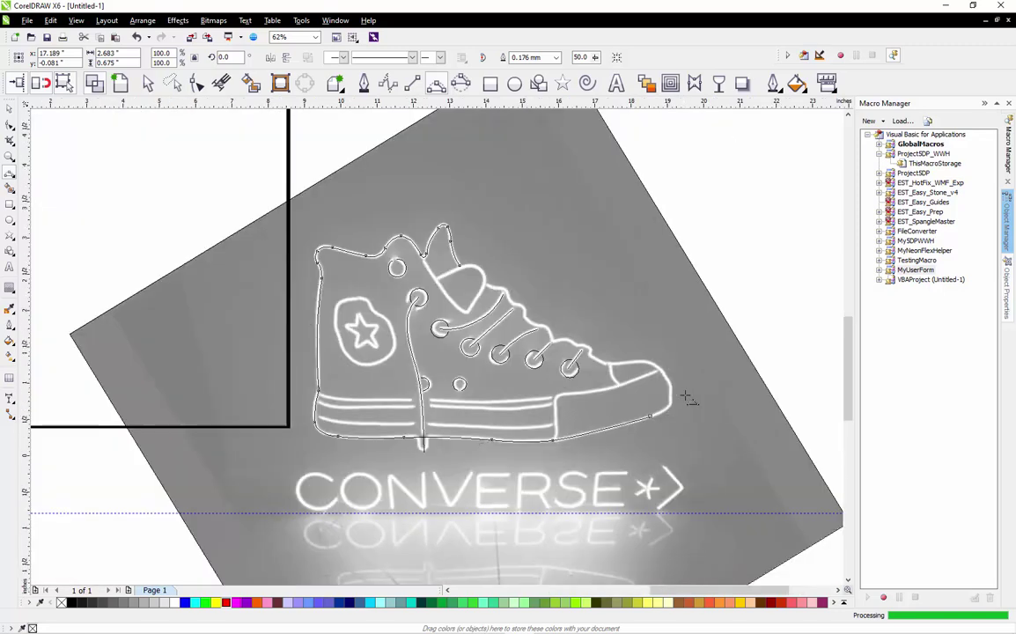
scroll(669, 423, "up", 2)
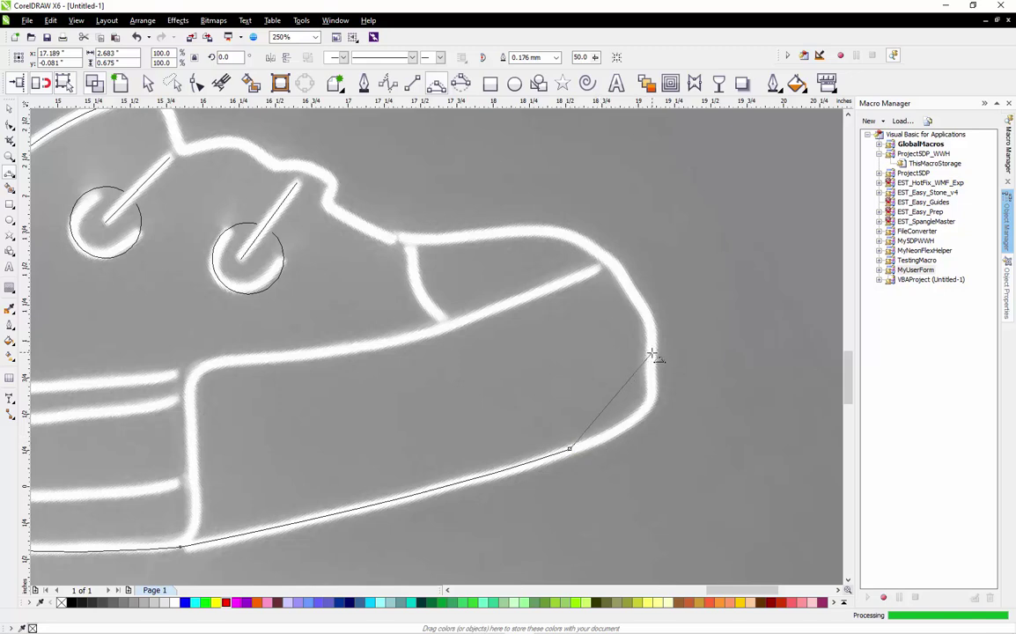
left_click_drag(652, 355, 641, 409)
left_click(614, 264)
left_click(613, 263)
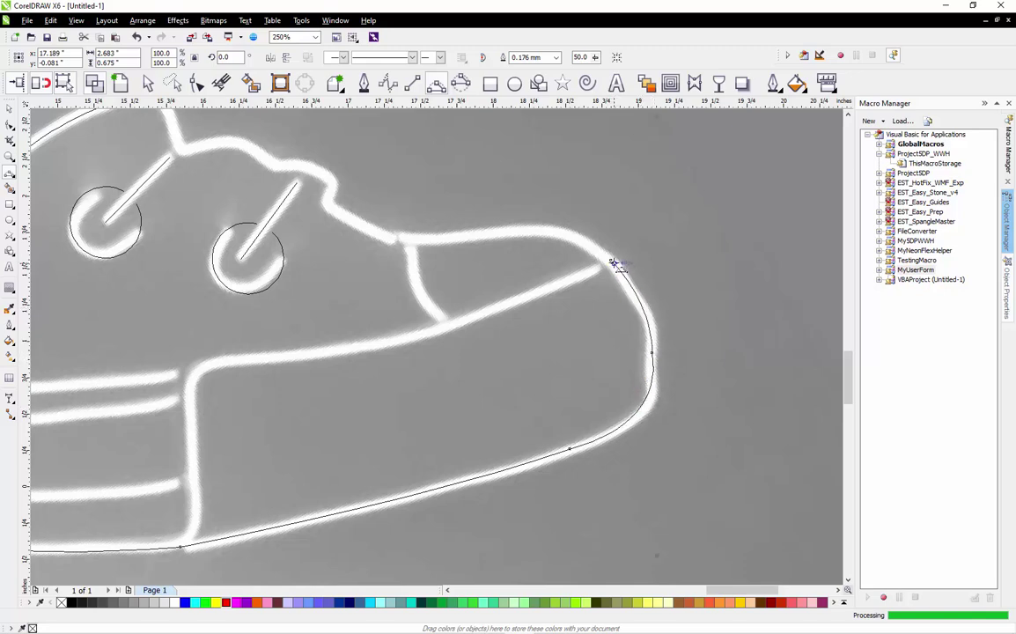
Trace the top of the toe with two curve segments, ending at the base of the frontmost lace bump
left_click_drag(498, 238, 529, 238)
left_click(497, 231)
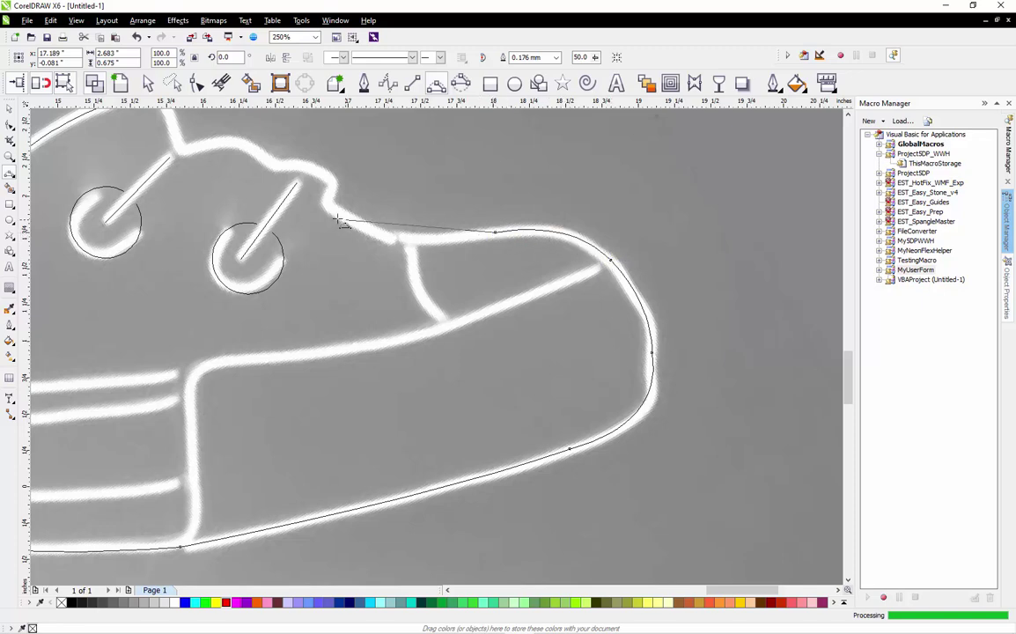
left_click_drag(334, 211, 389, 240)
Trace the two frontmost lace bumps with three curve segments, ending at the sharp notch above the second lace from the toe
scroll(389, 238, "down", 2)
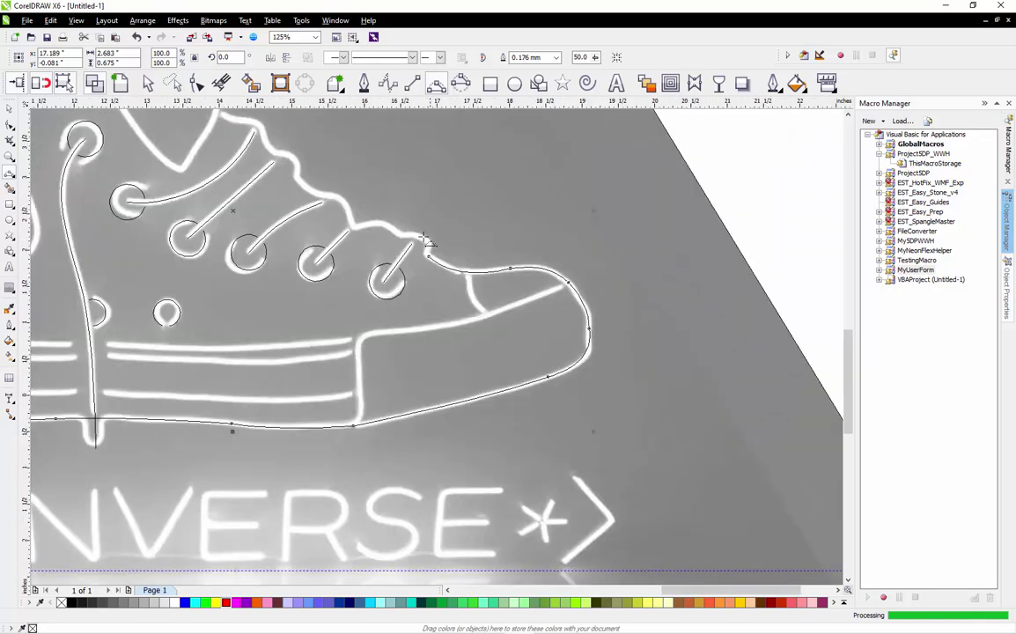
scroll(443, 265, "up", 4)
scroll(441, 297, "down", 4)
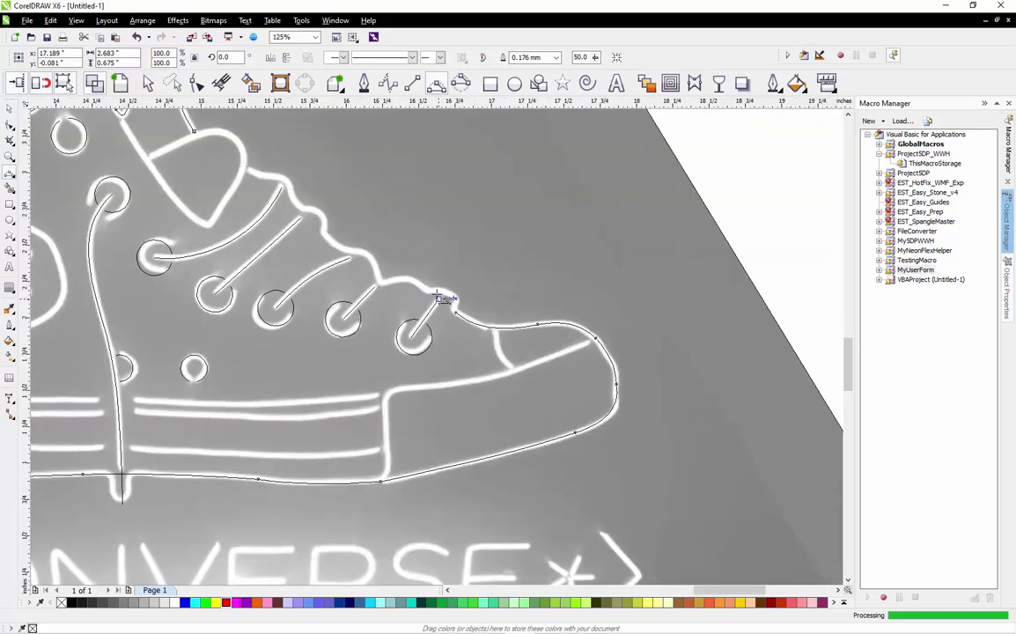
scroll(437, 297, "up", 2)
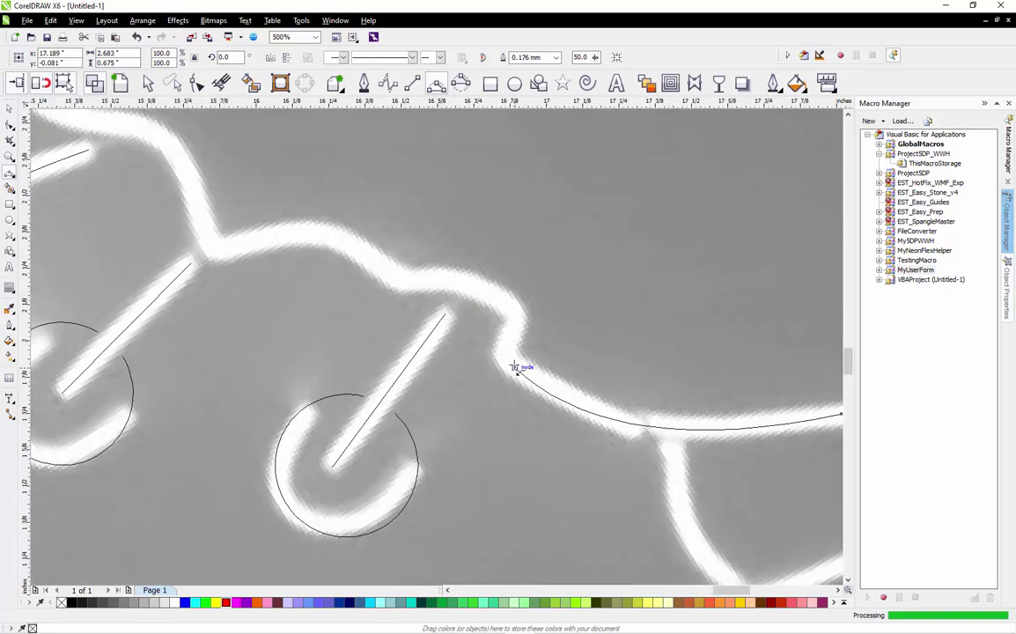
left_click(518, 316)
mouse_move(518, 316)
left_mouse_down()
mouse_move(508, 354)
mouse_move(520, 322)
left_mouse_up()
mouse_move(405, 284)
left_mouse_down()
mouse_move(486, 294)
mouse_move(408, 284)
left_mouse_up()
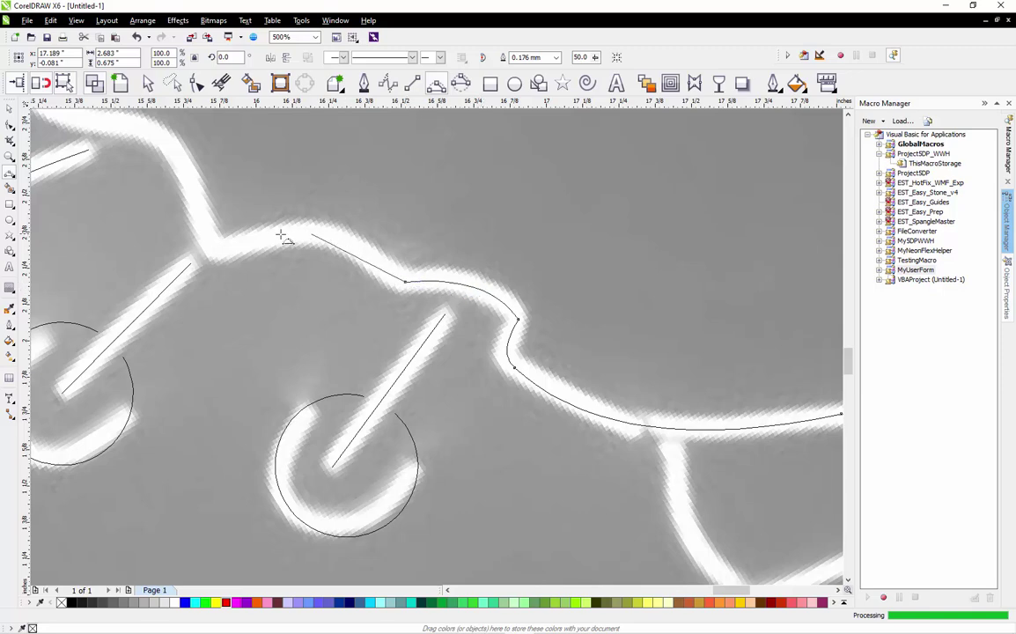
left_click_drag(223, 248, 324, 235)
Continue up the lacing edge with three curve segments from the sharp notch, over the next bump and through the following hollow
scroll(420, 340, "down", 2)
scroll(286, 279, "up", 2)
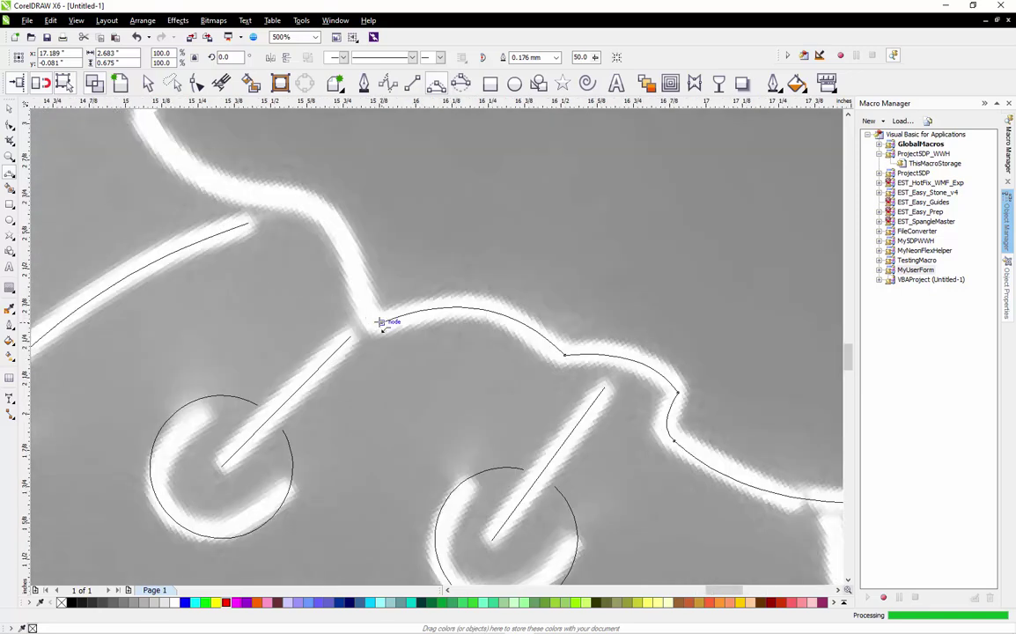
left_click(381, 322)
left_click(358, 279)
left_click(276, 197)
scroll(453, 339, "down", 2)
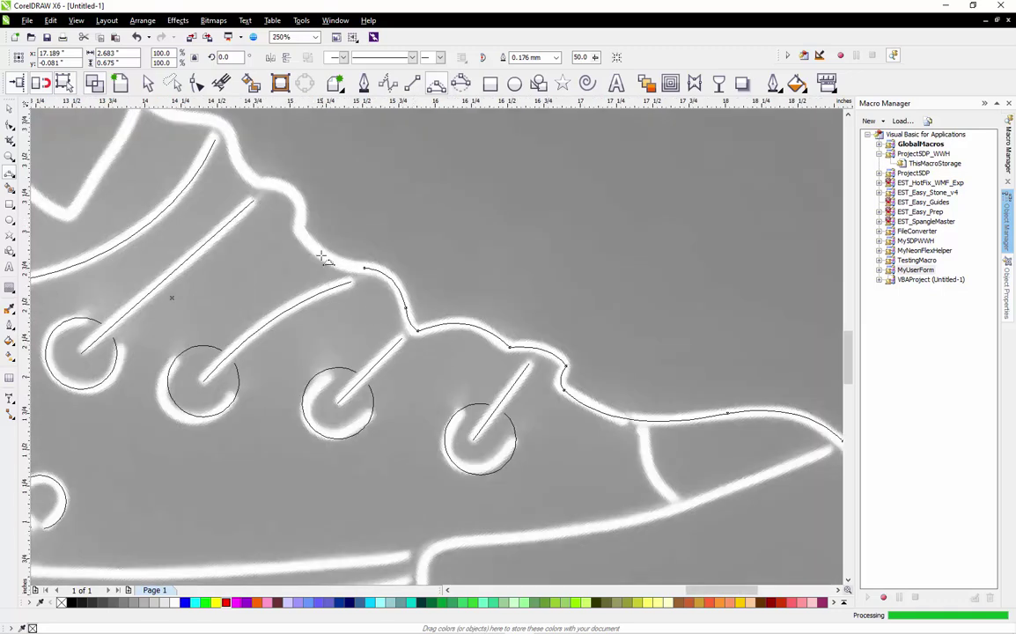
scroll(323, 256, "up", 2)
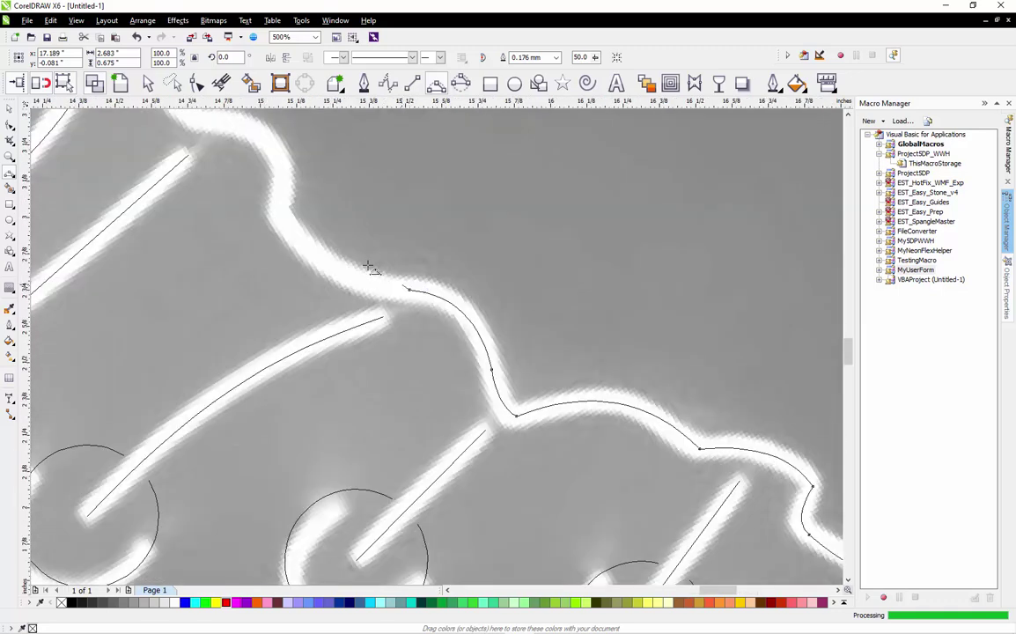
left_click_drag(282, 216, 328, 266)
Trace the next lace bump and the hollow above it with two curve segments
scroll(386, 339, "down", 2)
scroll(318, 272, "up", 2)
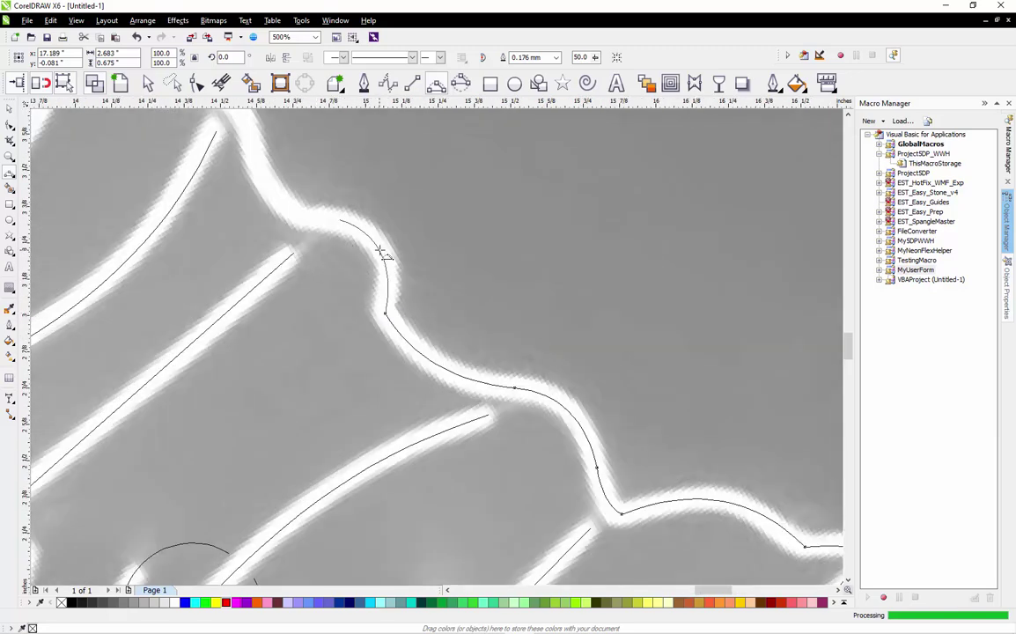
left_click(340, 218)
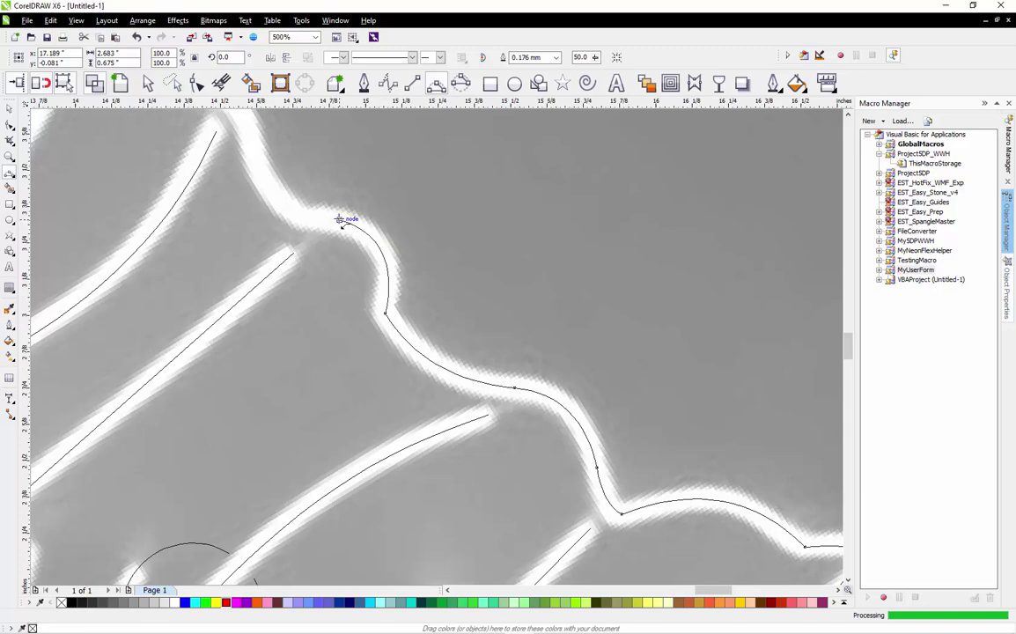
left_click(257, 165)
Trace the uppermost lace bump up to the tongue flap with two curve segments, and finish and deselect the outline
scroll(389, 286, "down", 3)
scroll(476, 352, "up", 5)
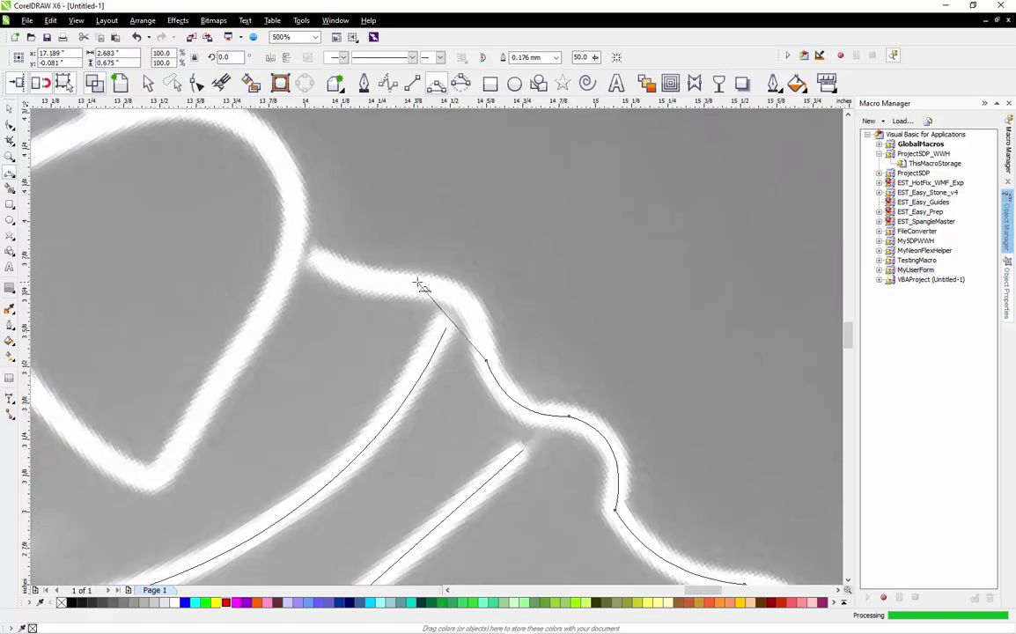
left_click_drag(426, 288, 463, 301)
left_click(426, 288)
left_click_drag(316, 260, 372, 284)
scroll(374, 283, "down", 6)
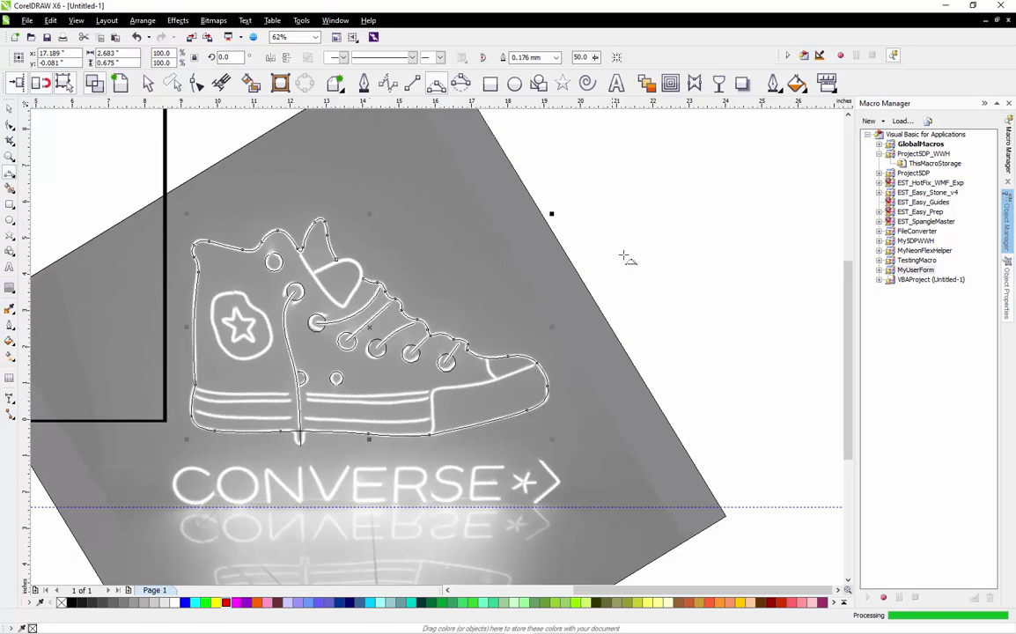
key("space")
key("Escape")
Start a B-spline at the tongue flap's rear corner and lay control points along its top edge and rounded front
scroll(349, 173, "up", 2)
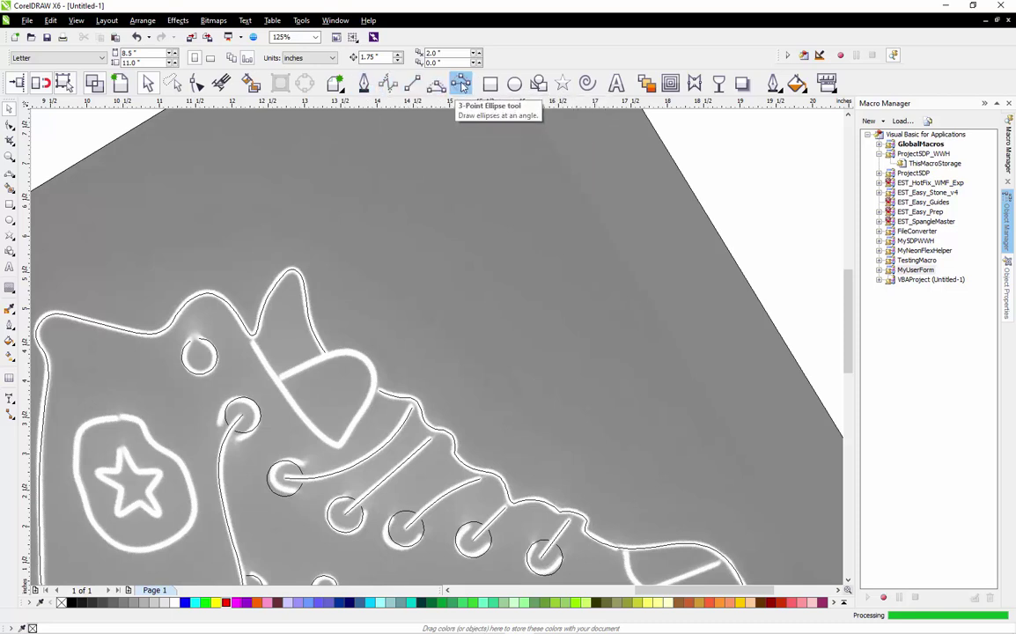
left_click(389, 86)
scroll(457, 176, "down", 2)
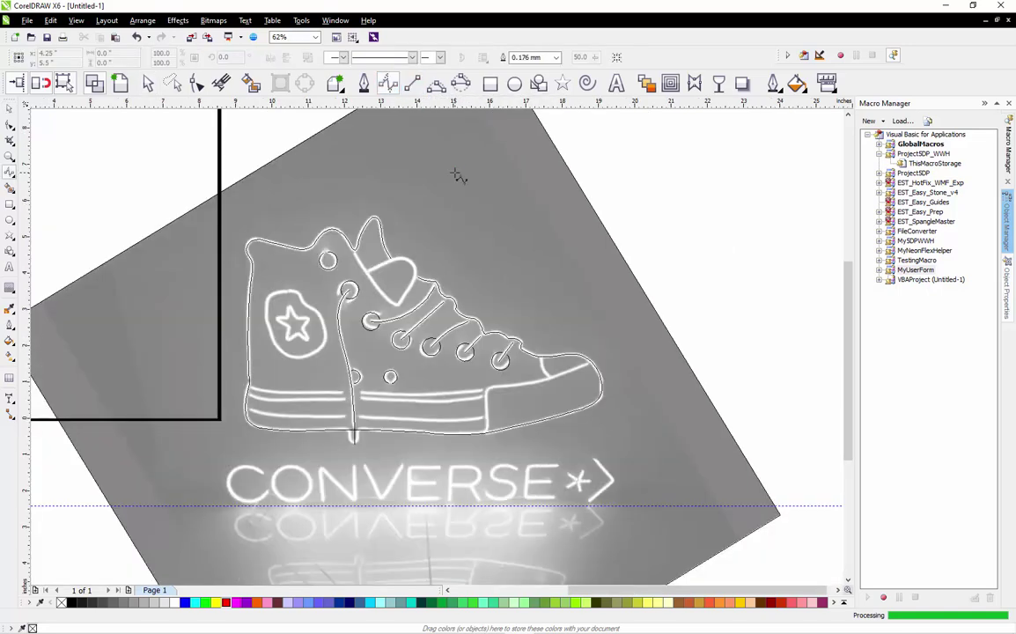
scroll(324, 218, "up", 4)
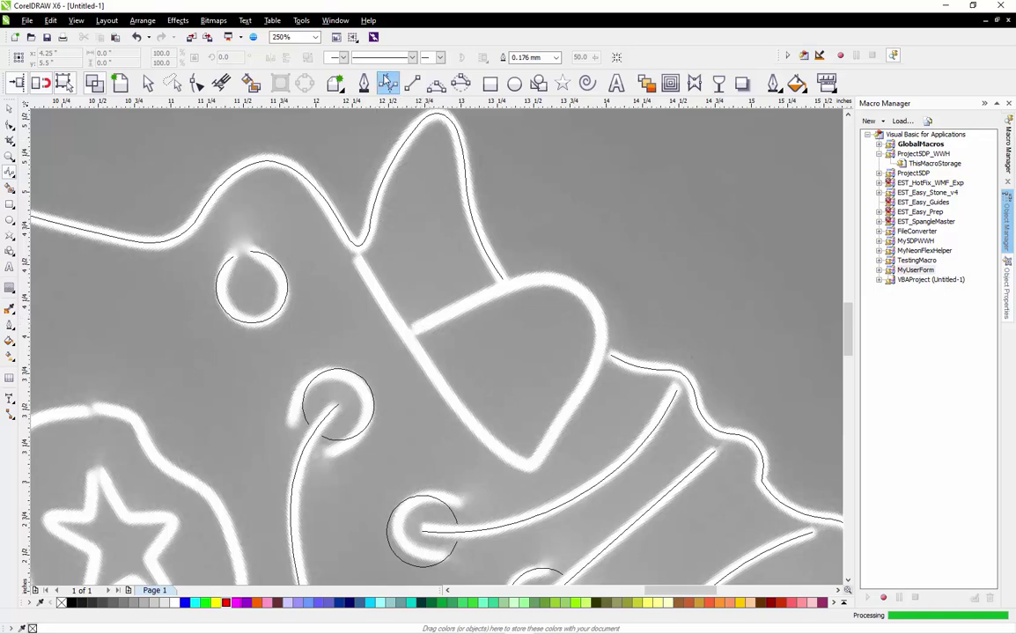
left_click(417, 330)
left_click(475, 298)
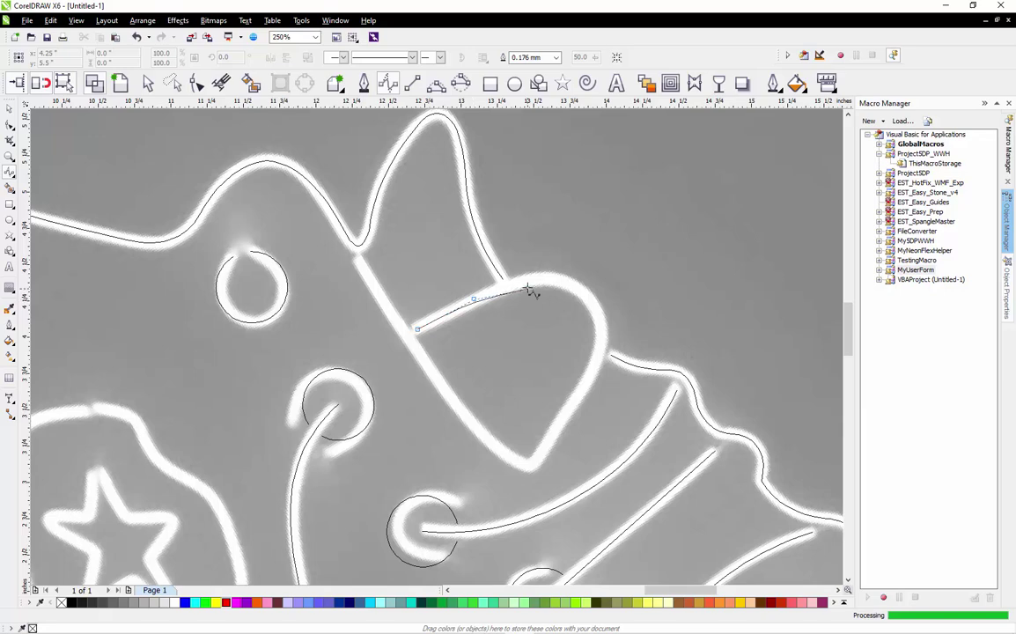
left_click(530, 283)
left_click(600, 317)
left_click(600, 352)
left_click(588, 385)
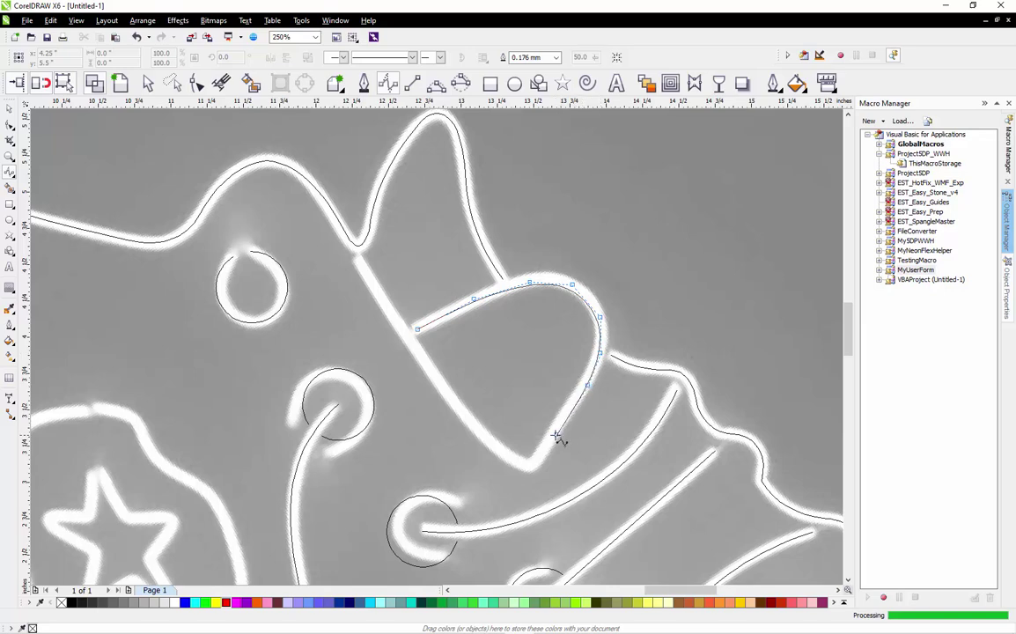
Carry the B-spline around the flap's lower point and up the eyelet edge, ending it just below the V notch
left_click(556, 435)
left_click(541, 457)
left_click(501, 451)
left_click(444, 390)
left_click(404, 332)
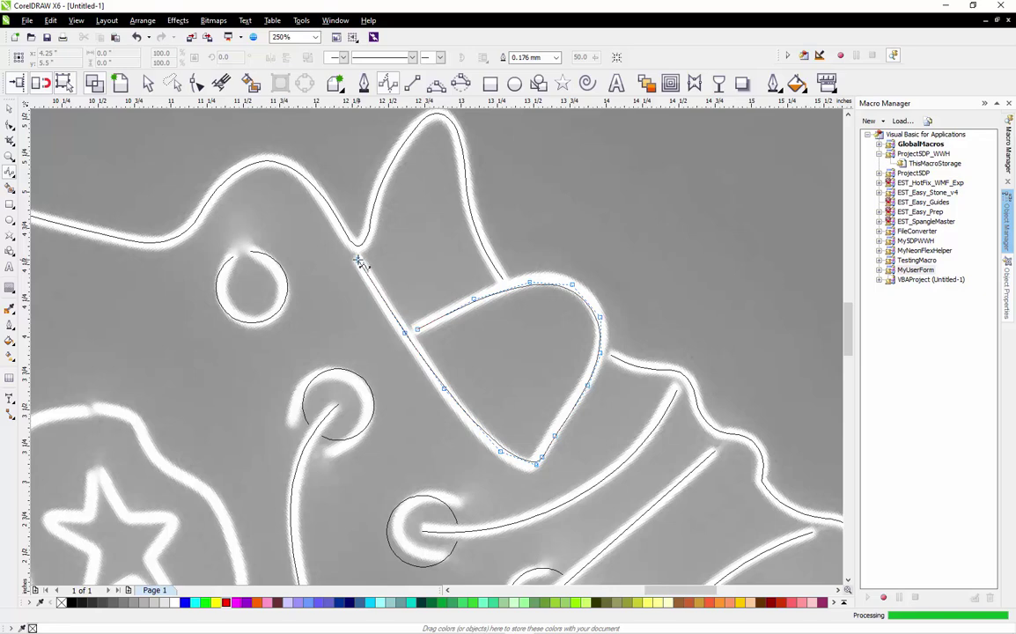
double_click(359, 261)
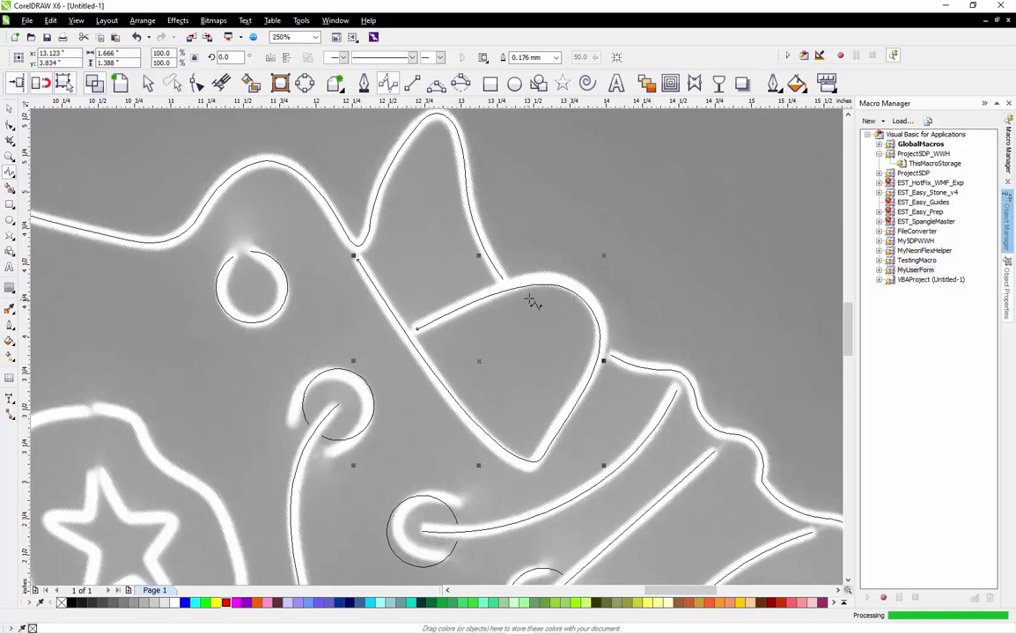
Move three B-spline control points outward around the tongue flap's rounded top front to centre it on the neon line, and deselect it
left_click(9, 124)
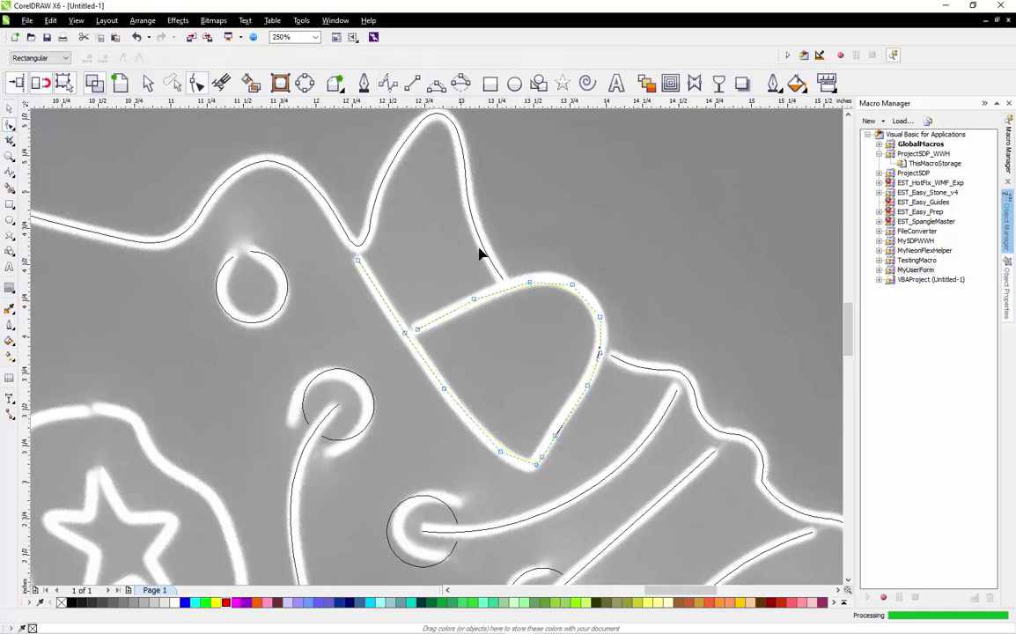
scroll(566, 289, "up", 2)
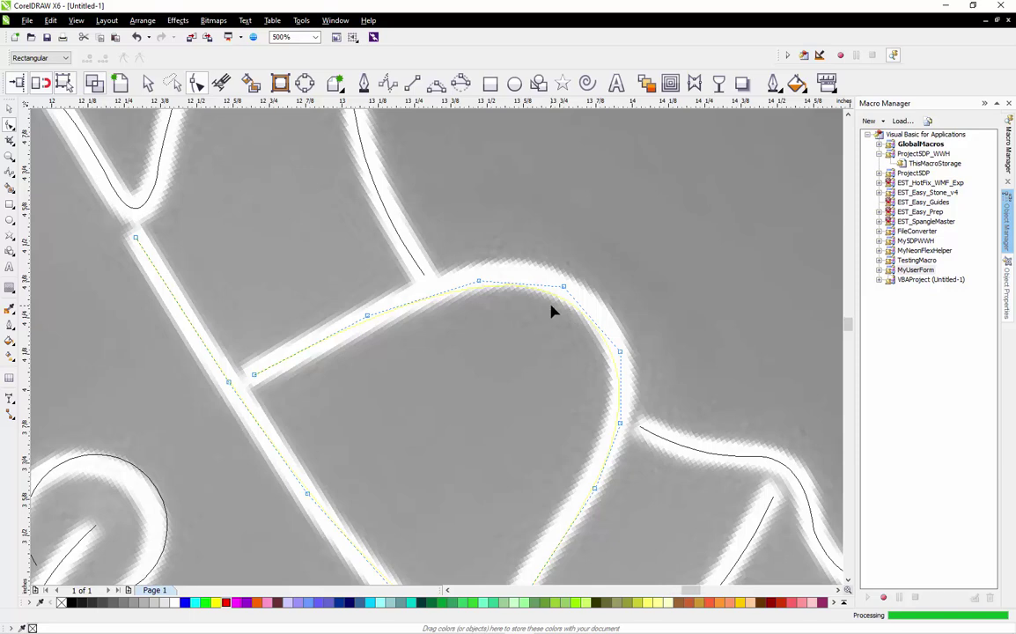
scroll(554, 305, "up", 2)
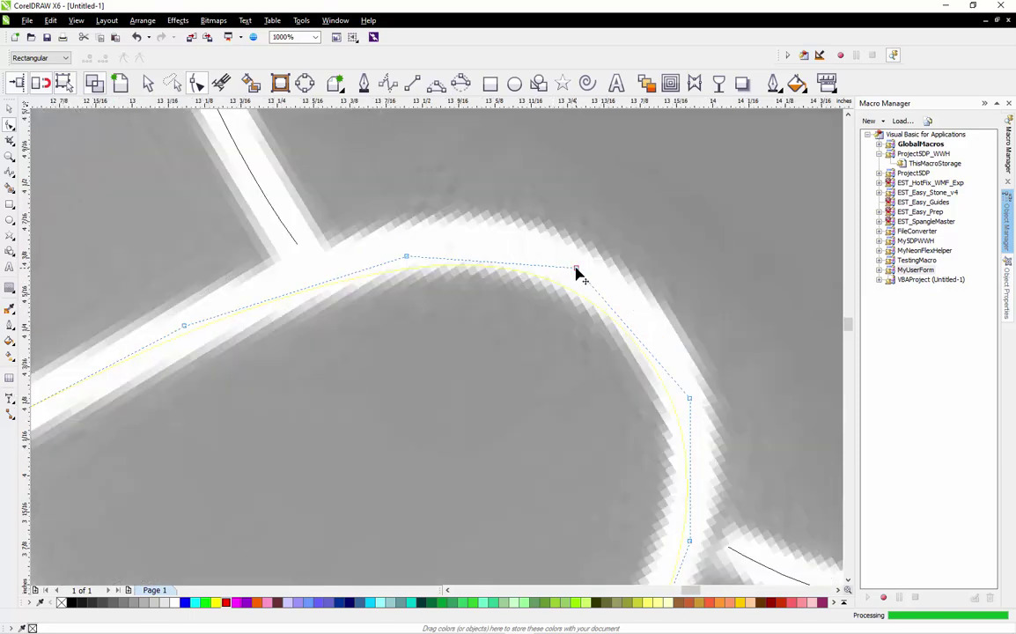
left_click_drag(575, 268, 583, 248)
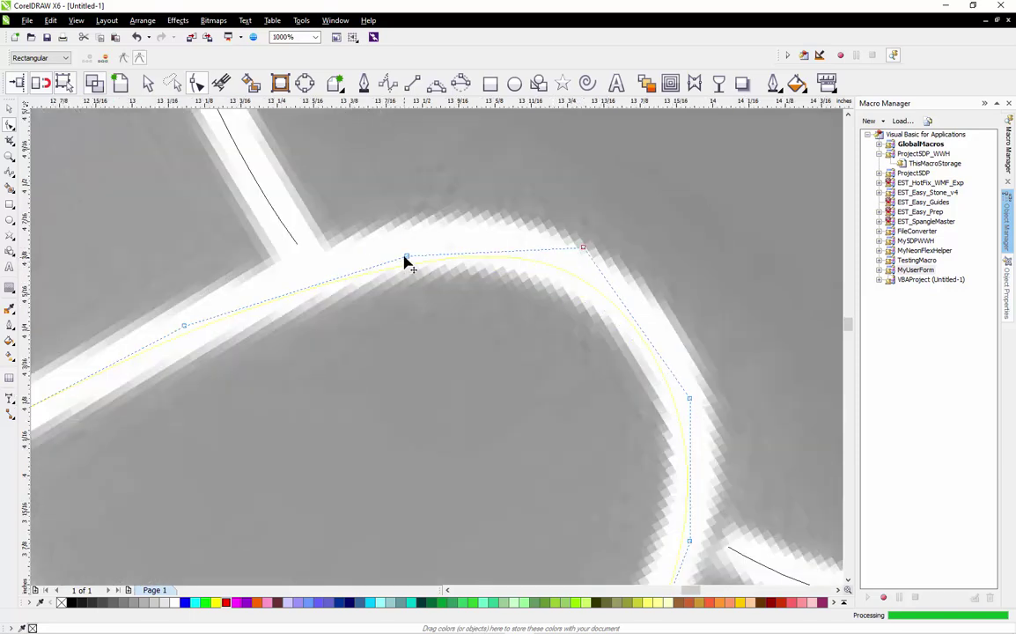
left_click_drag(407, 261, 422, 227)
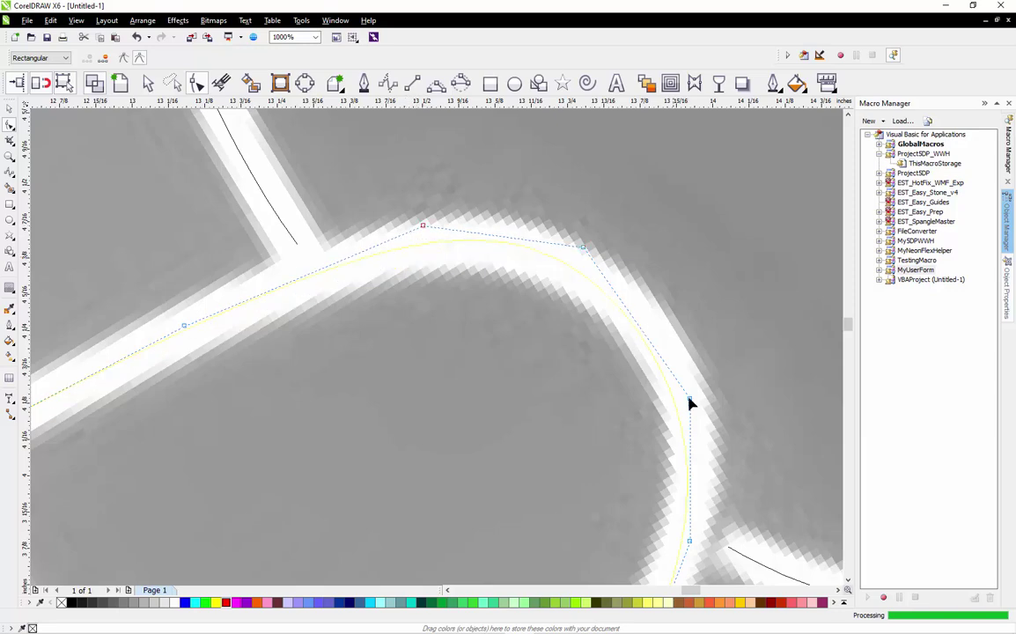
left_click_drag(692, 400, 709, 382)
scroll(642, 276, "down", 2)
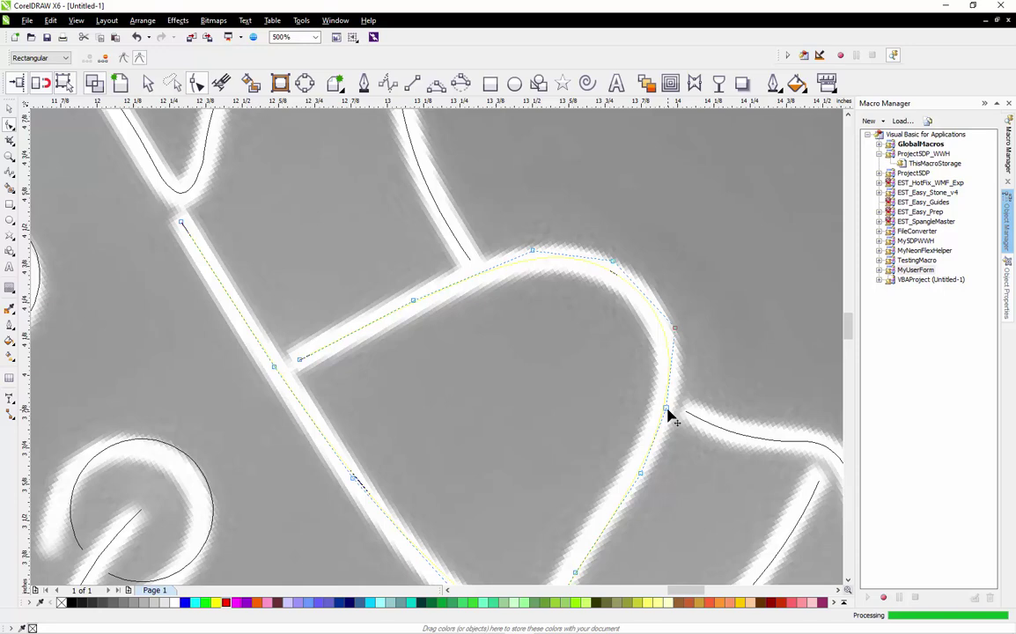
left_click(10, 109)
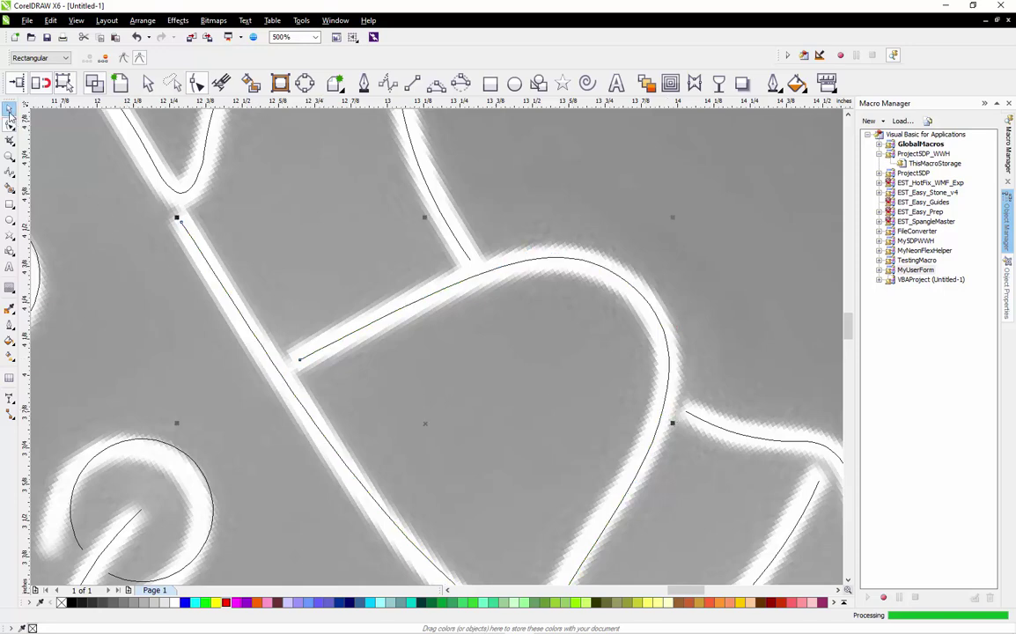
scroll(456, 265, "down", 2)
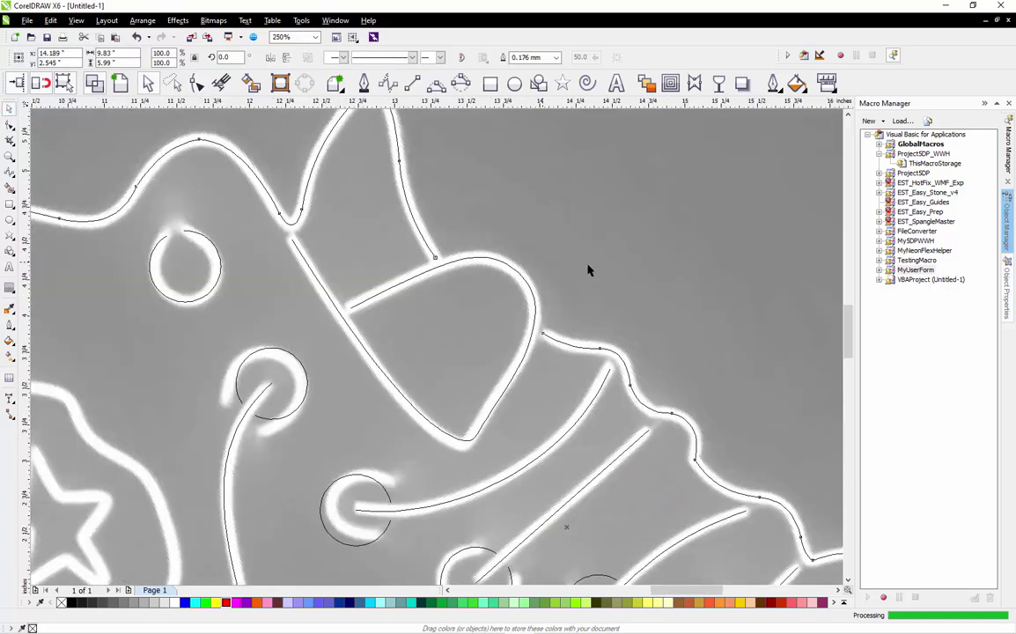
left_click(483, 344)
Shift three B-spline control points around the tongue flap's lower point onto the neon line, and deselect the curve
scroll(488, 455, "up", 4)
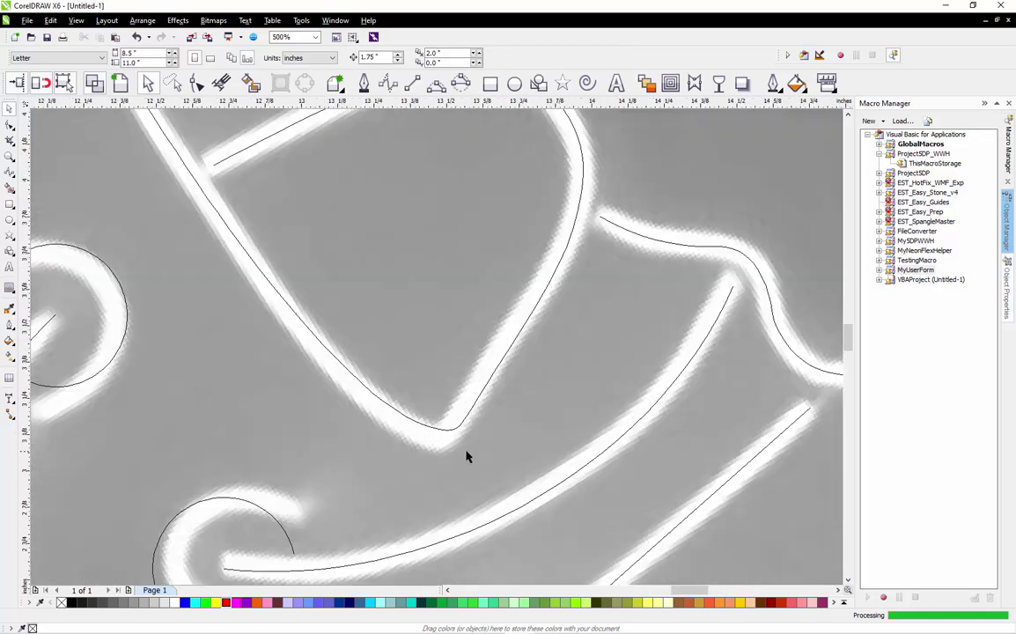
left_click(446, 408)
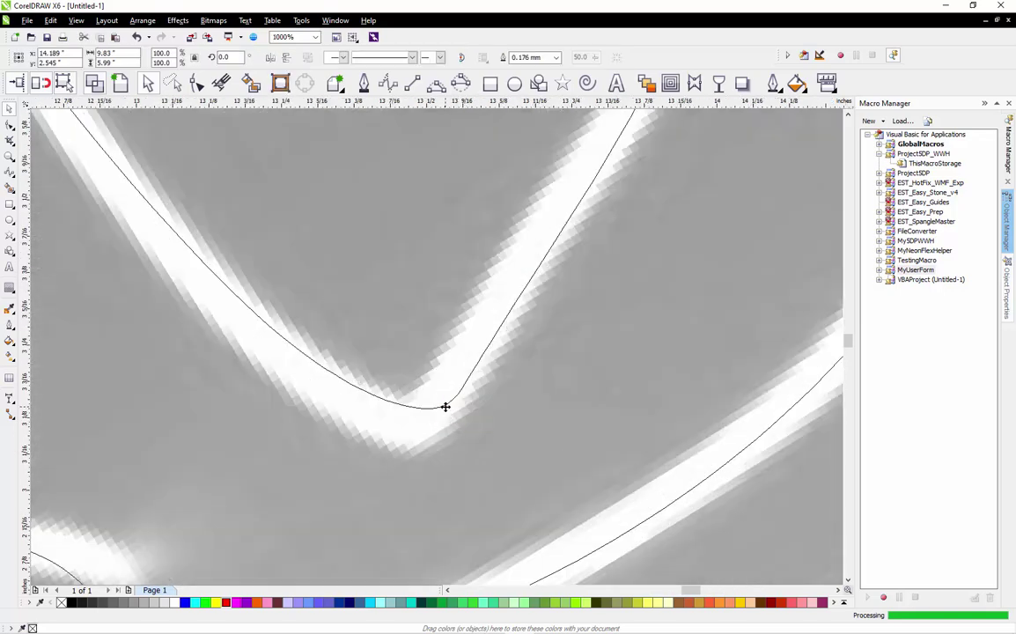
key("F10")
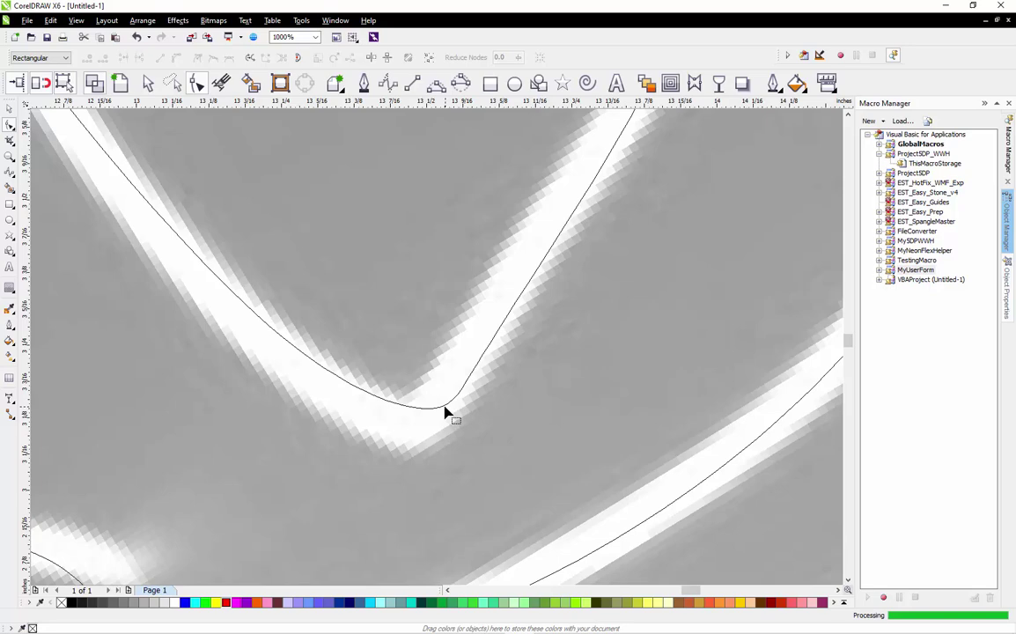
left_click(267, 330)
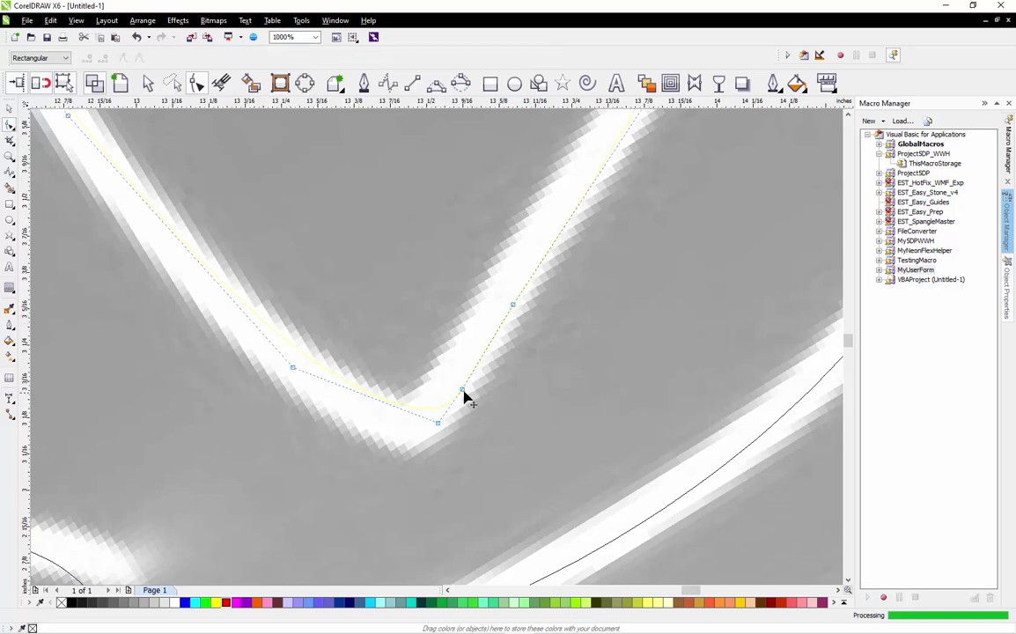
left_click_drag(462, 392, 452, 412)
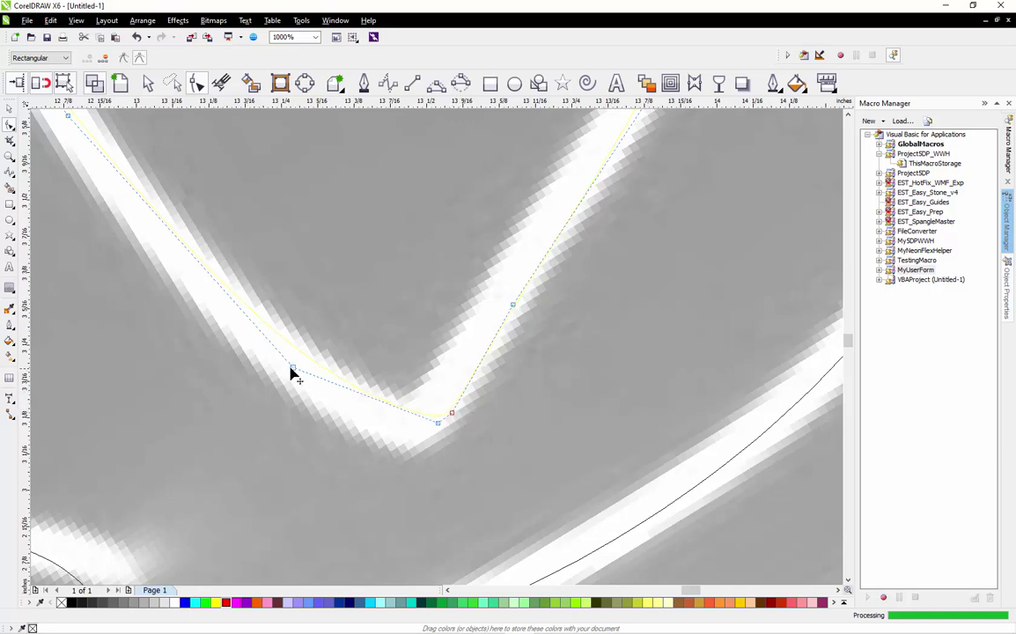
left_click_drag(294, 371, 280, 377)
left_click_drag(439, 425, 402, 437)
scroll(446, 433, "down", 5)
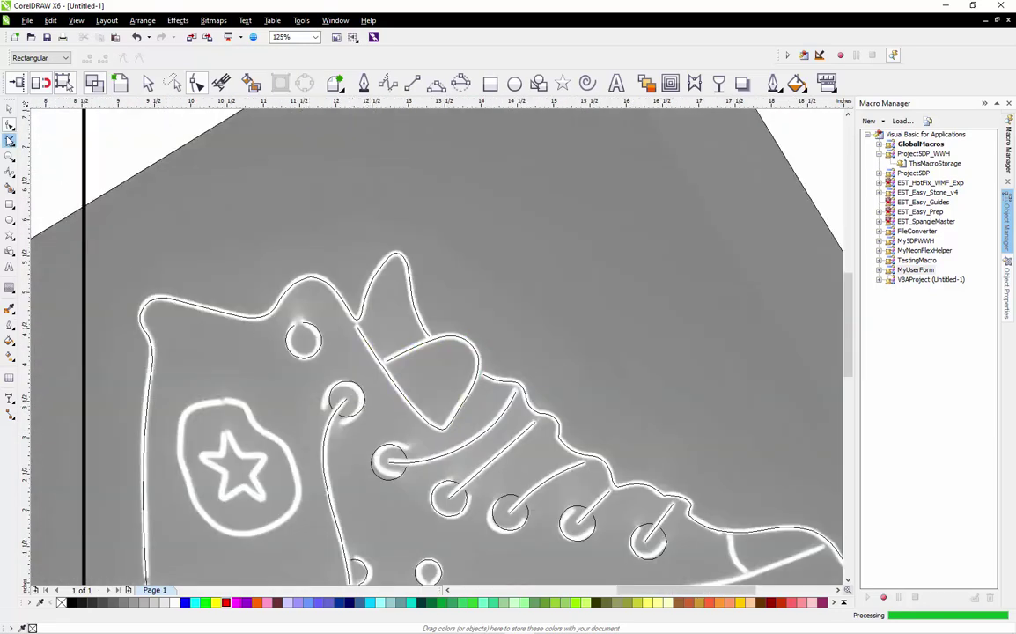
left_click(9, 107)
scroll(308, 204, "down", 2)
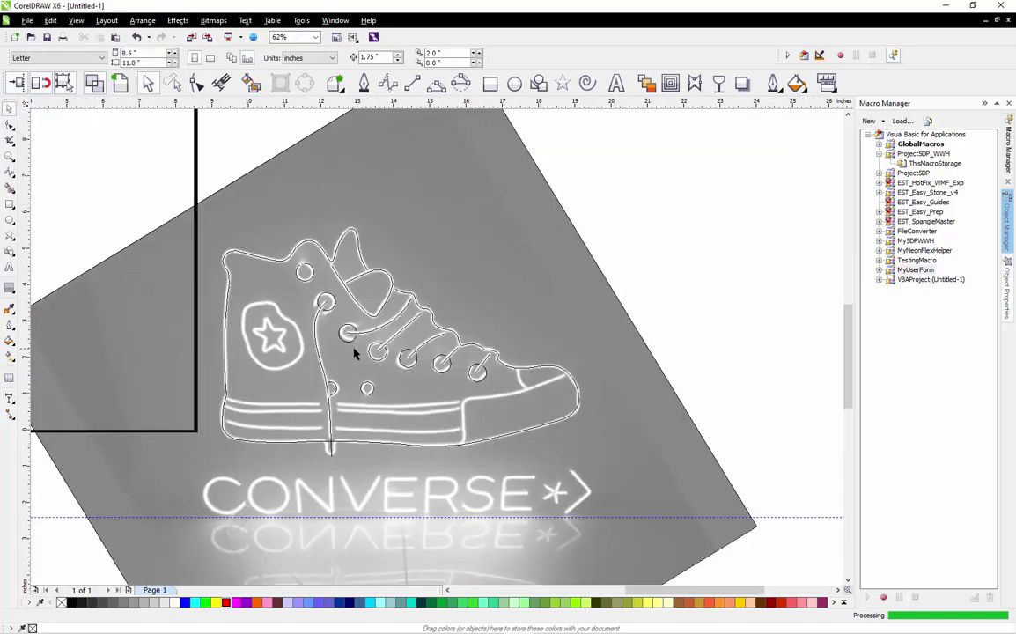
Trace the toe guard's upper edge from the toe outline rearward with a 3-point curve about 2.26 inches wide and 0.62 inches high
scroll(356, 328, "up", 2)
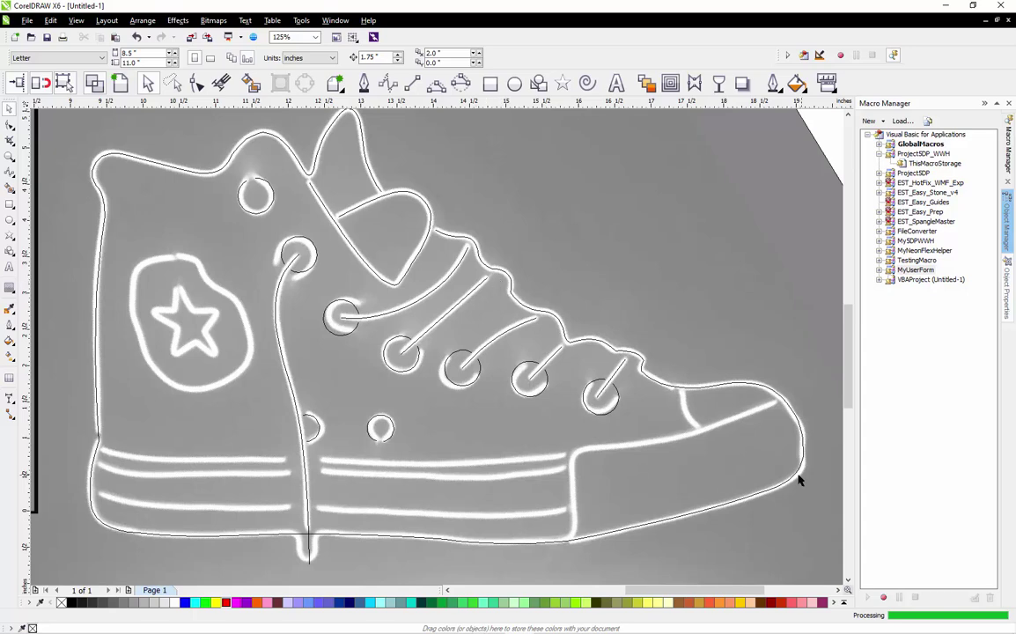
scroll(794, 469, "up", 2)
scroll(540, 351, "down", 2)
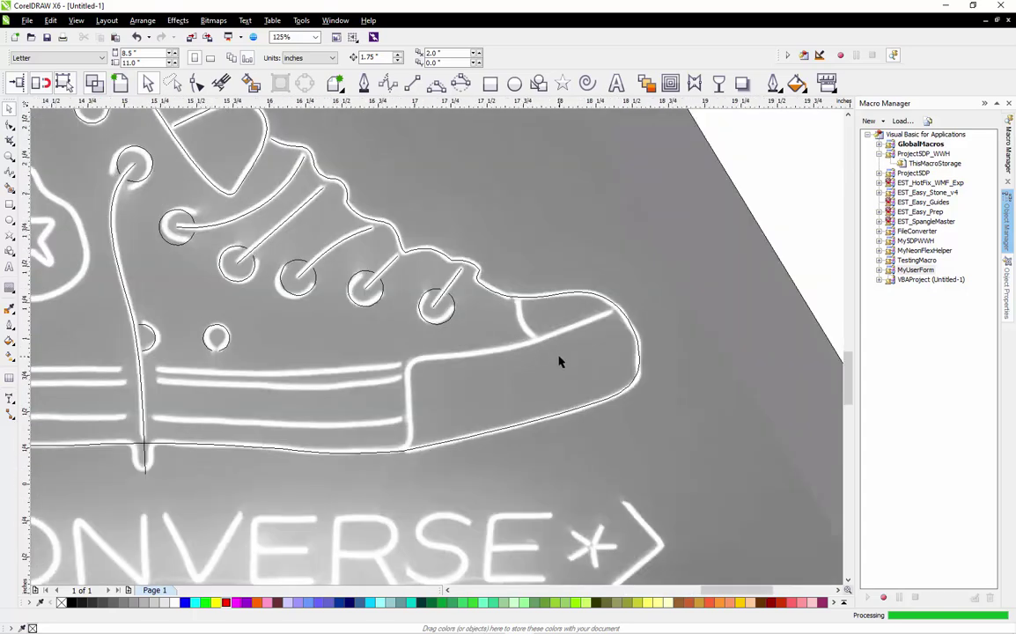
scroll(559, 361, "up", 2)
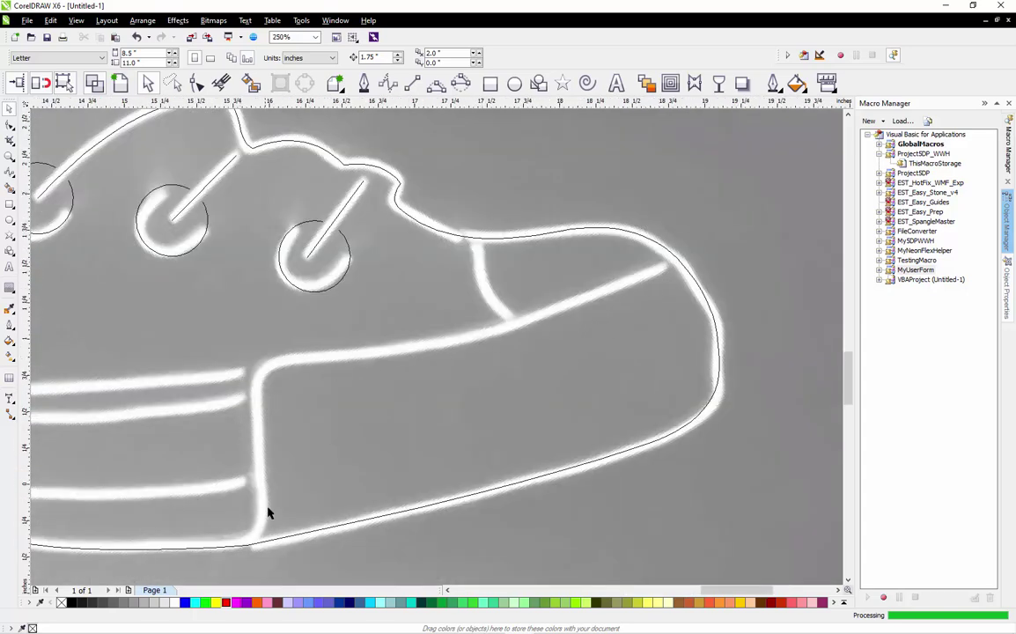
left_click(436, 84)
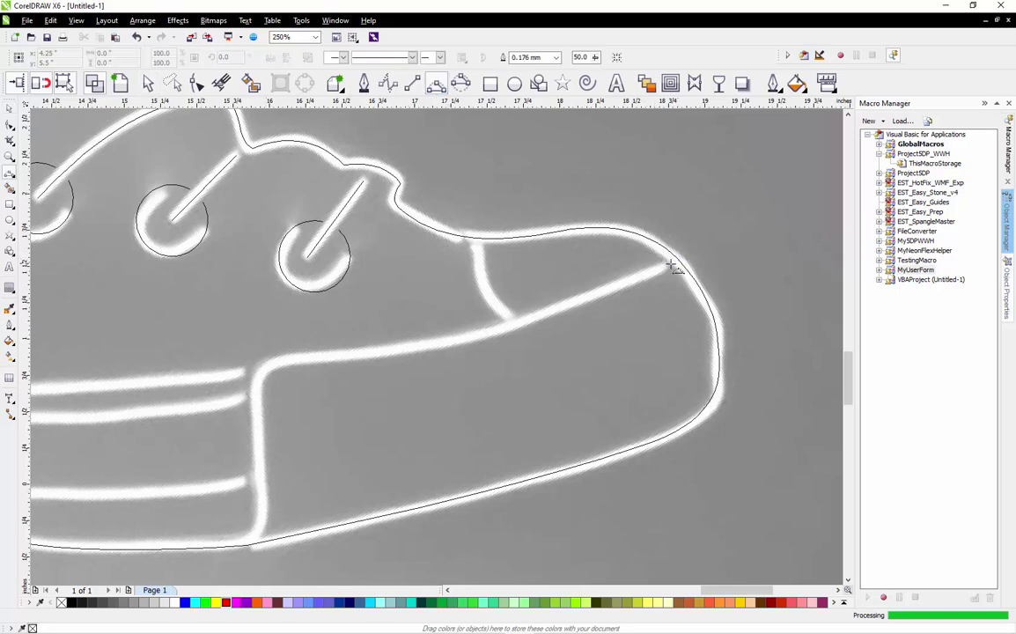
left_click(670, 265)
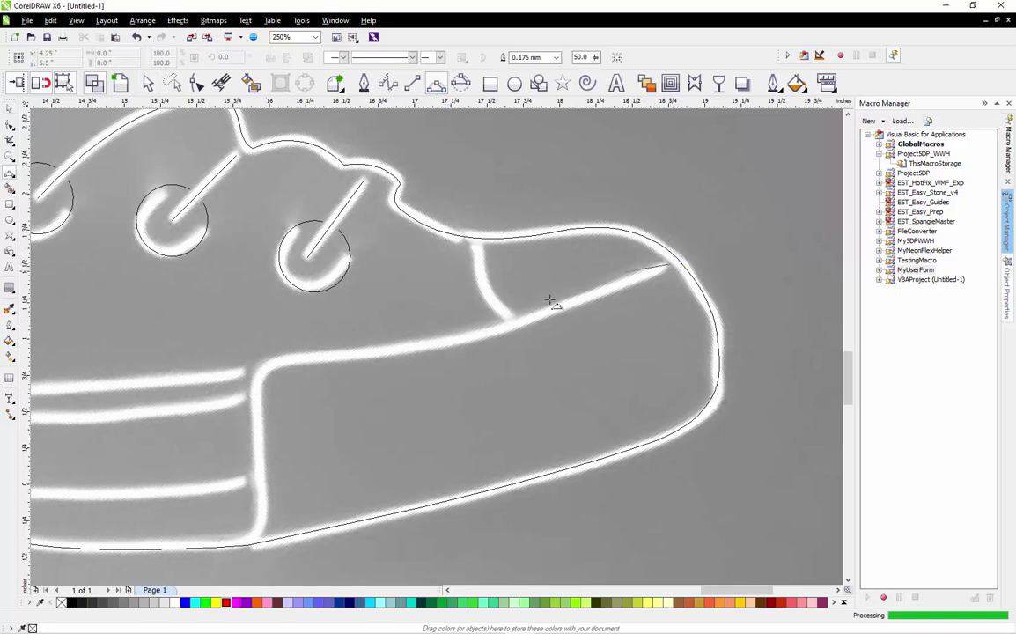
left_click(343, 353)
left_click(486, 333)
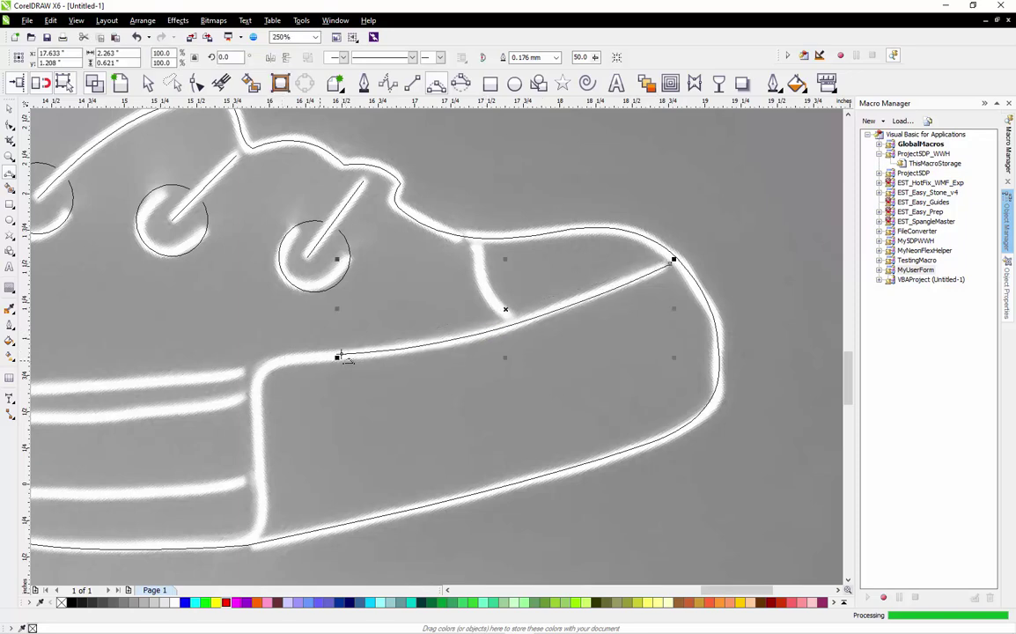
Continue the toe guard line around its upper rear corner and down the rear edge to the sole with two segments
left_click_drag(342, 354, 255, 403)
left_click(264, 377)
left_click_drag(255, 404, 262, 534)
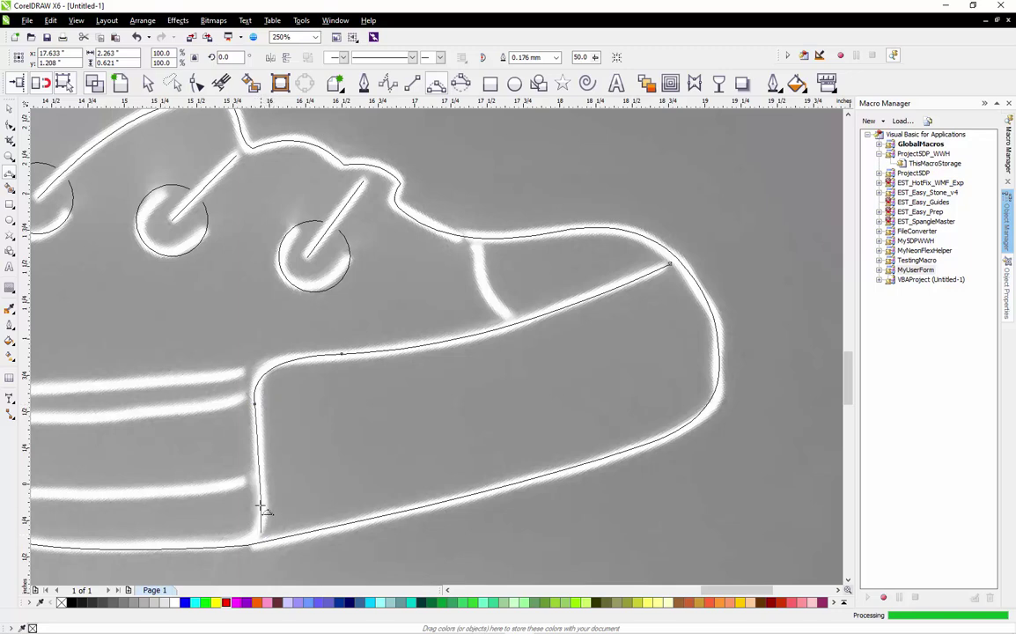
Reshape the toe guard's upper rear corner by adjusting the curve handles to follow the neon line, and deselect the curve
scroll(348, 431, "down", 2)
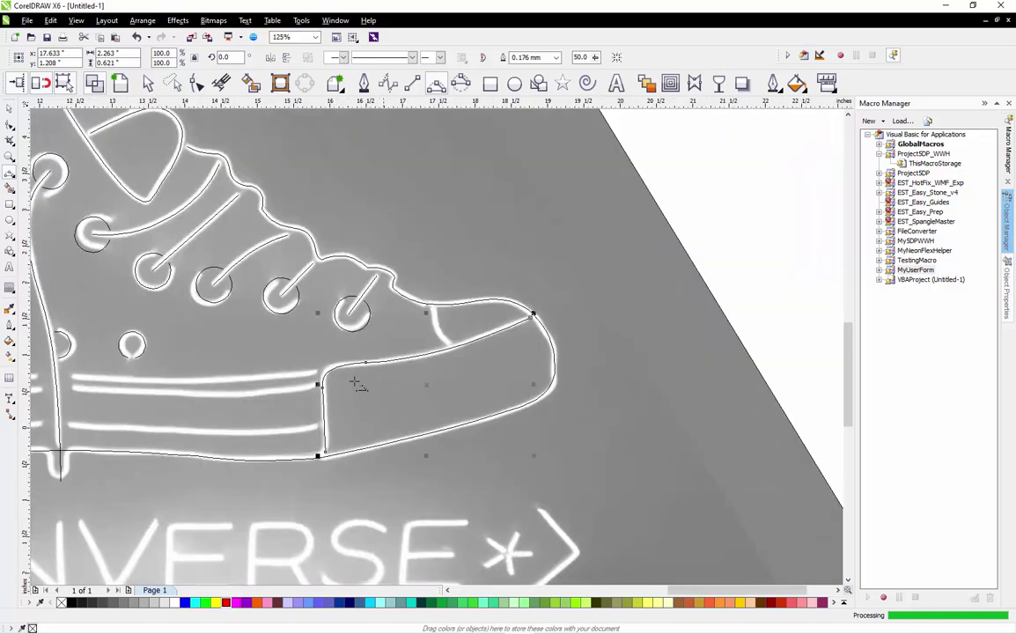
scroll(349, 367, "up", 2)
scroll(349, 366, "up", 1)
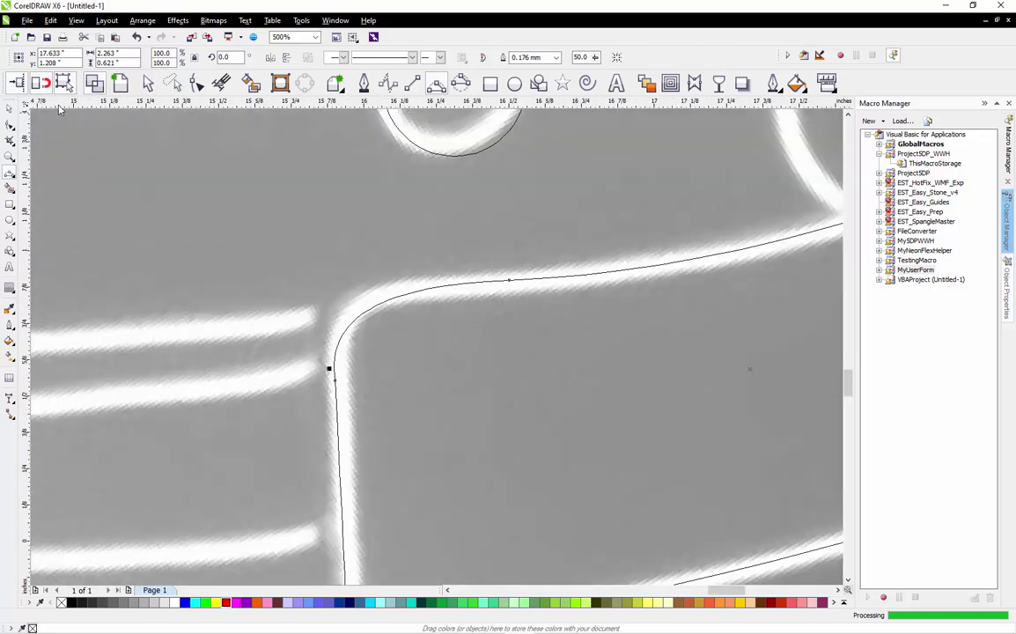
left_click(10, 126)
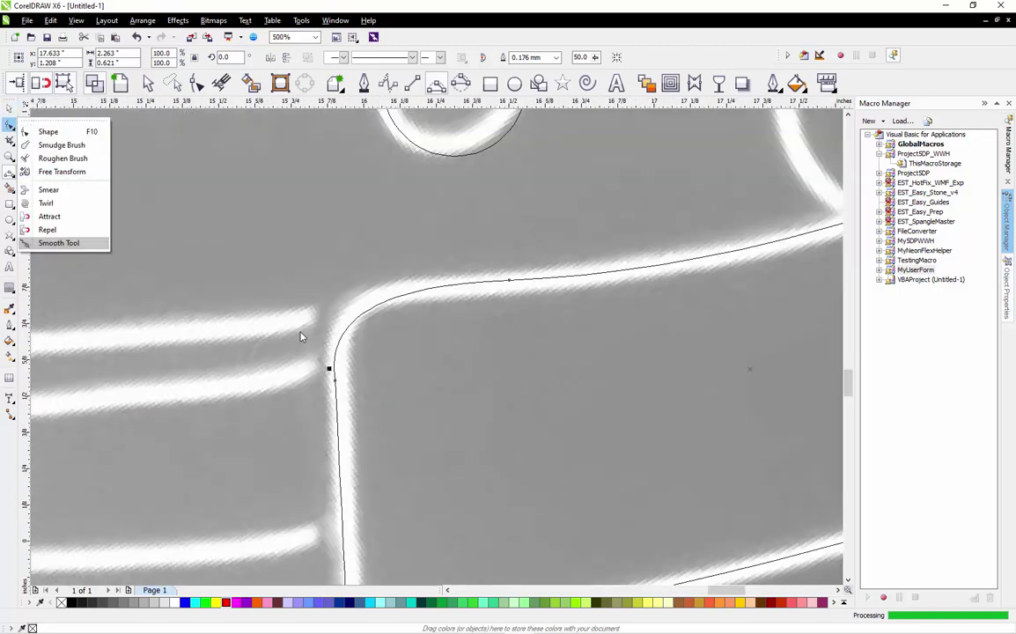
left_click(49, 132)
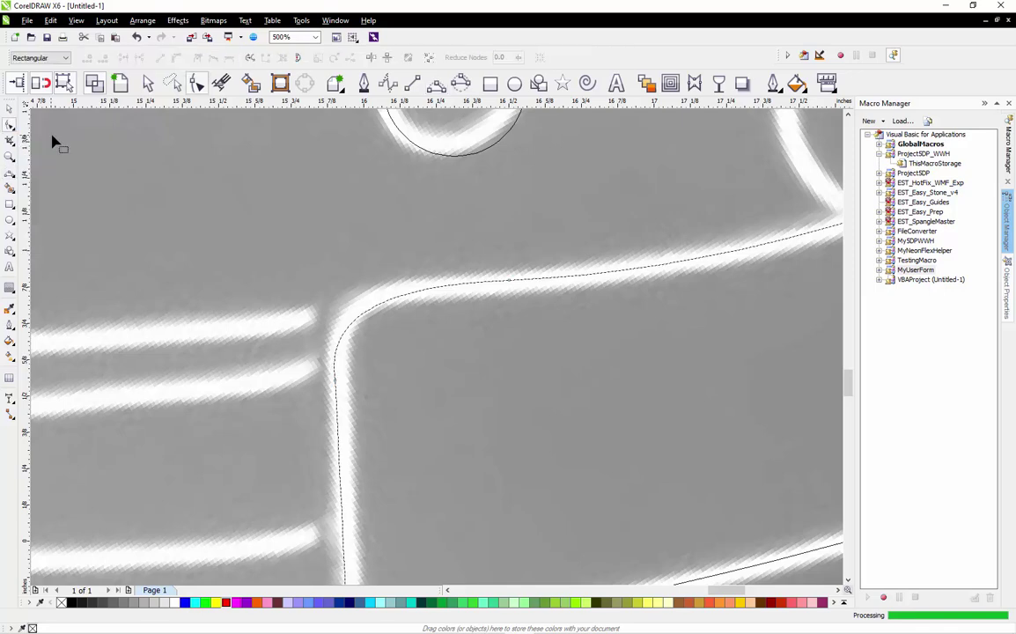
left_click(514, 287)
left_click_drag(515, 291, 513, 288)
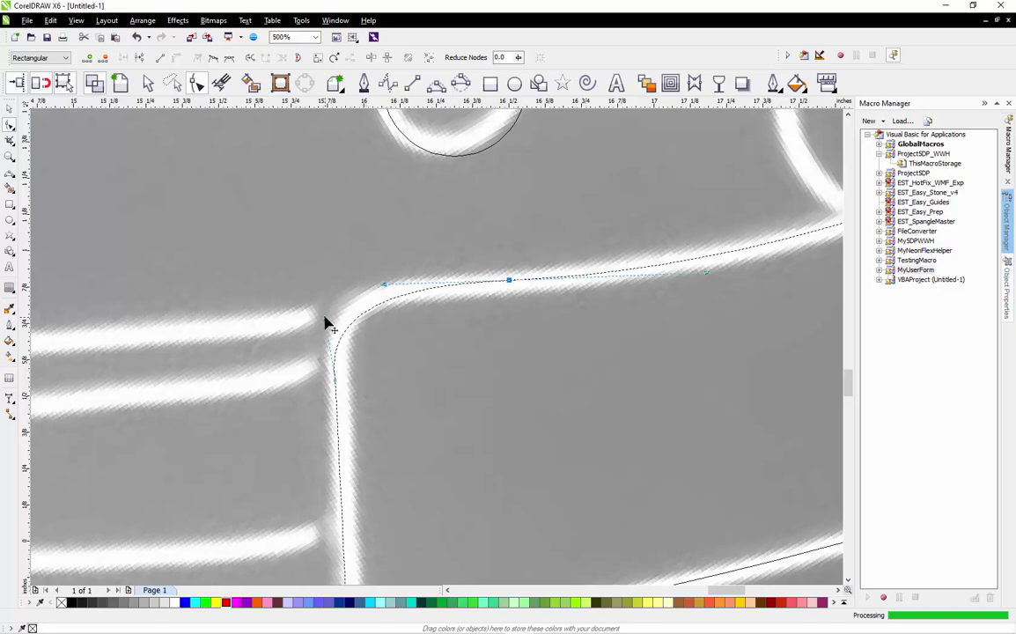
left_click(327, 324)
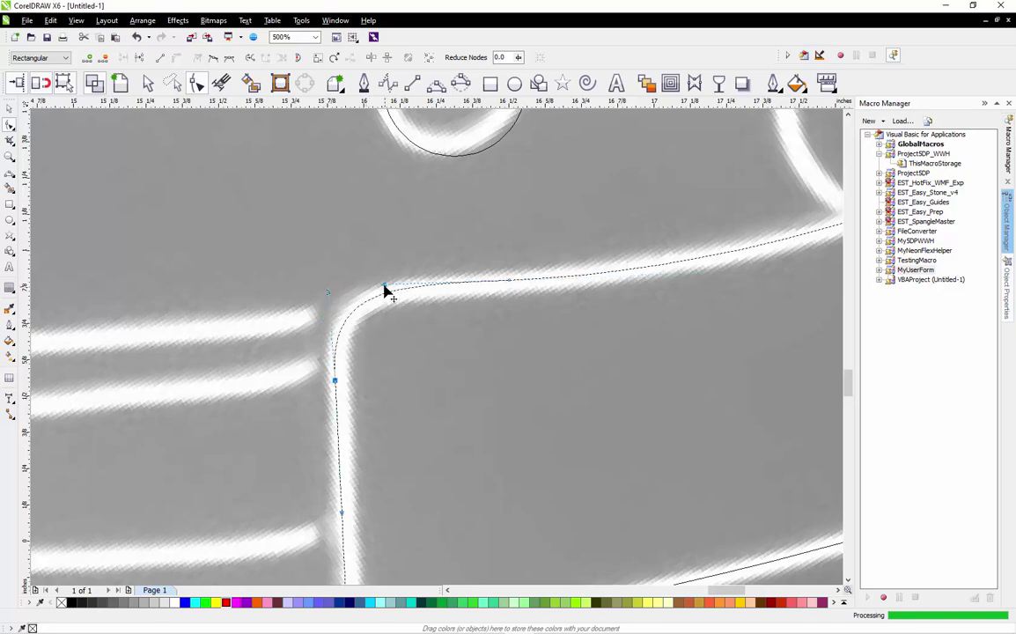
left_click_drag(384, 291, 335, 294)
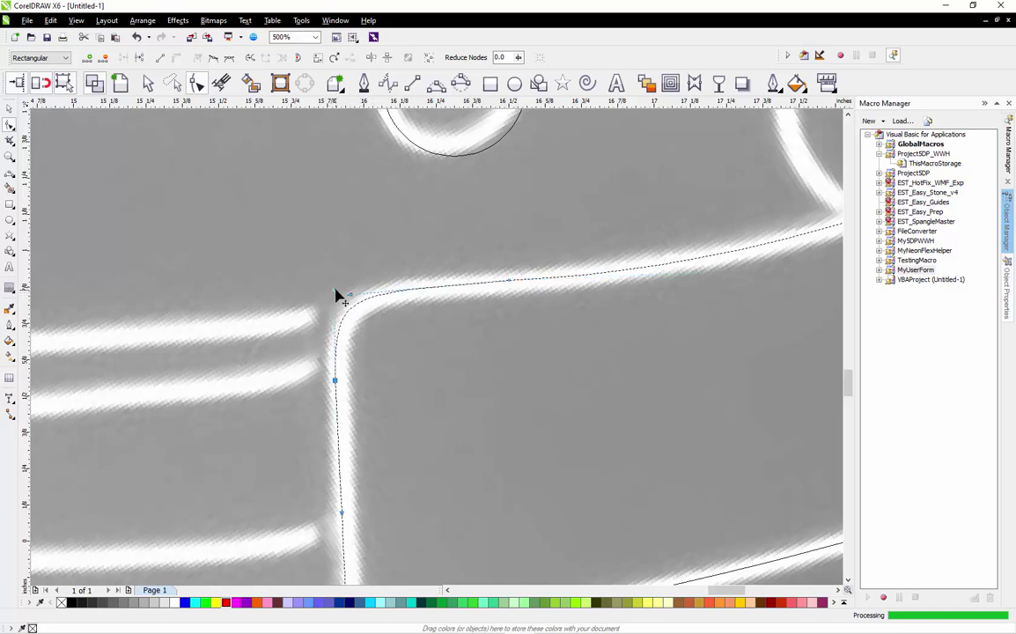
left_click(9, 109)
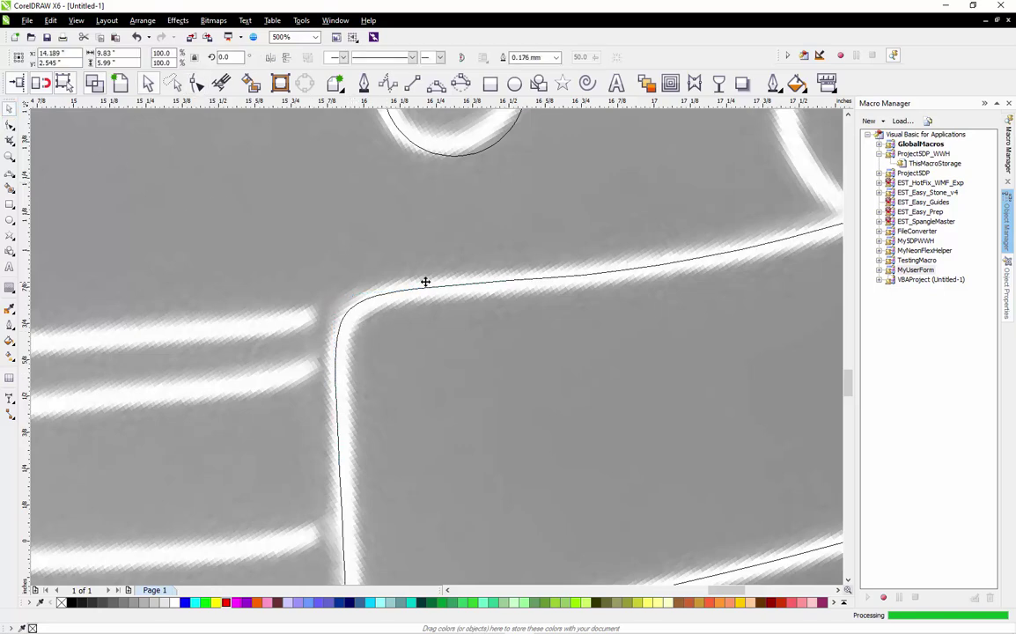
scroll(424, 281, "down", 4)
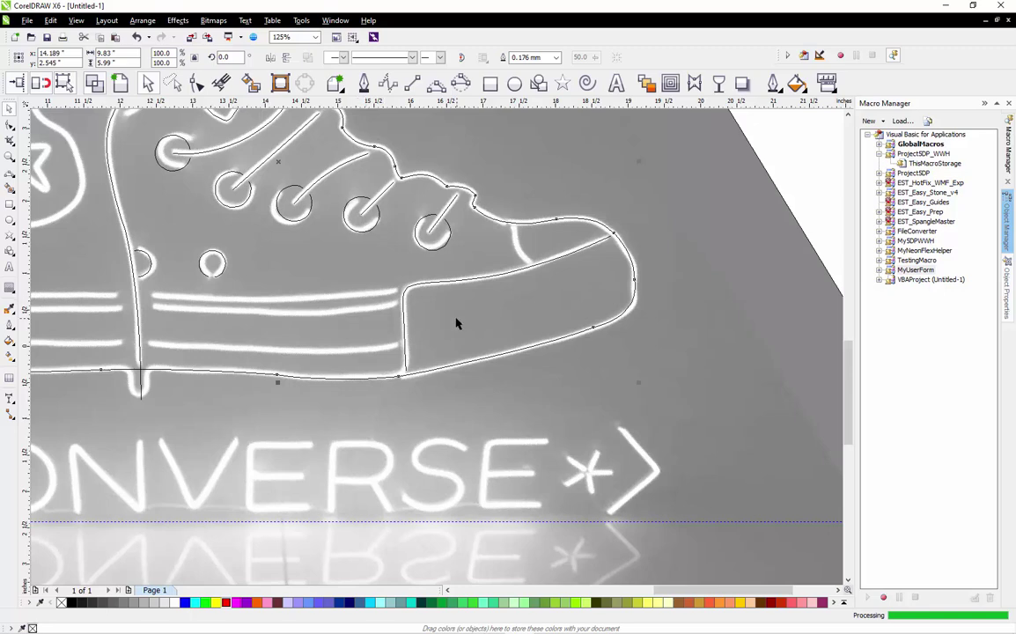
left_click(505, 375)
Trace the short toe cap seam between the upper outline and toe guard with a 3-point curve about 0.22 by 0.52 inches
scroll(523, 244, "up", 4)
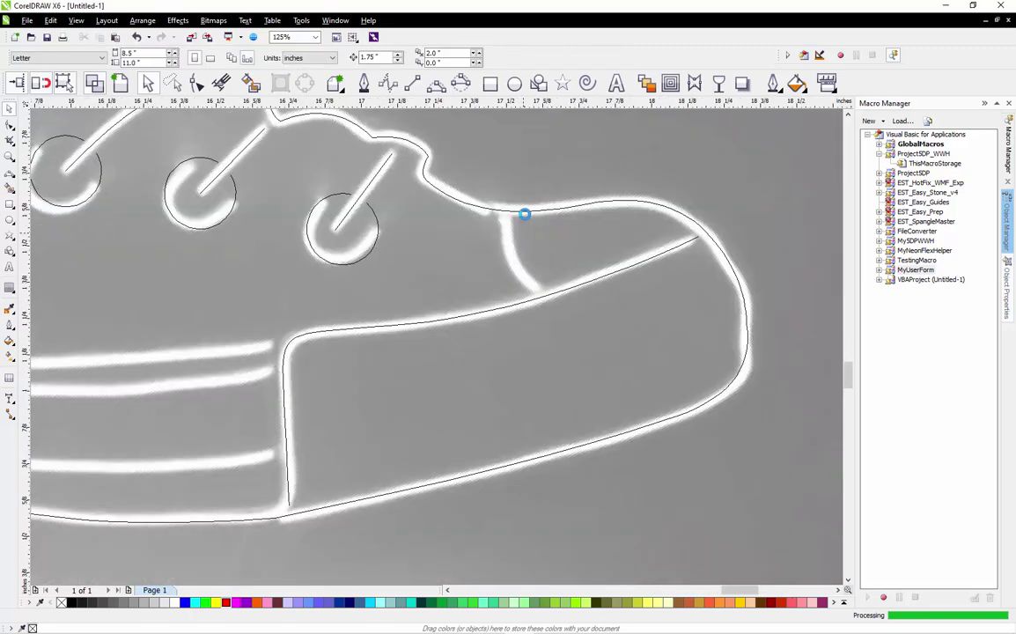
left_click(437, 84)
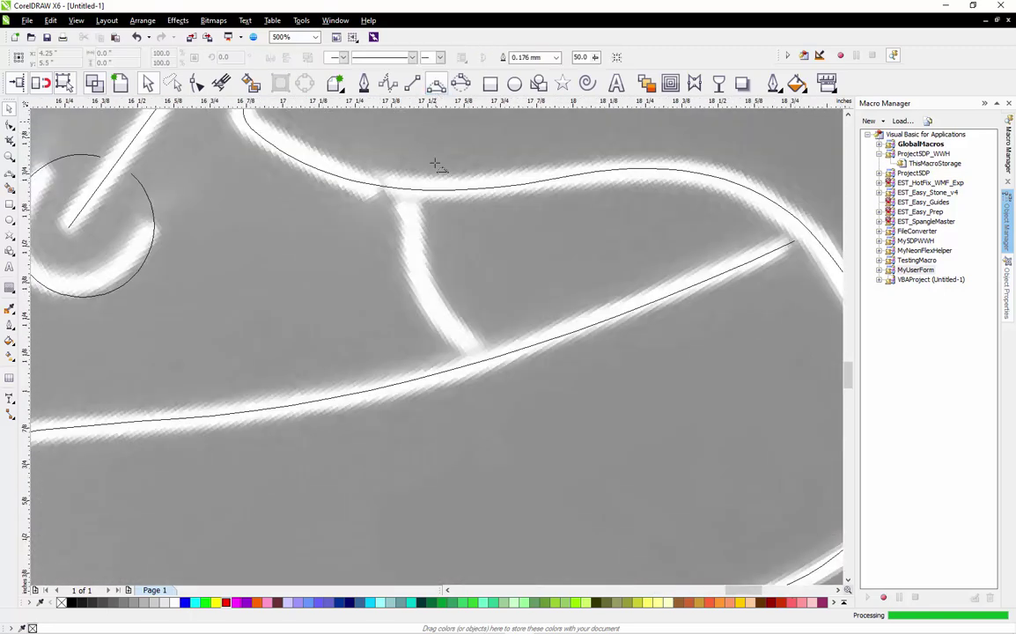
scroll(415, 205, "up", 1)
left_click_drag(411, 192, 539, 494)
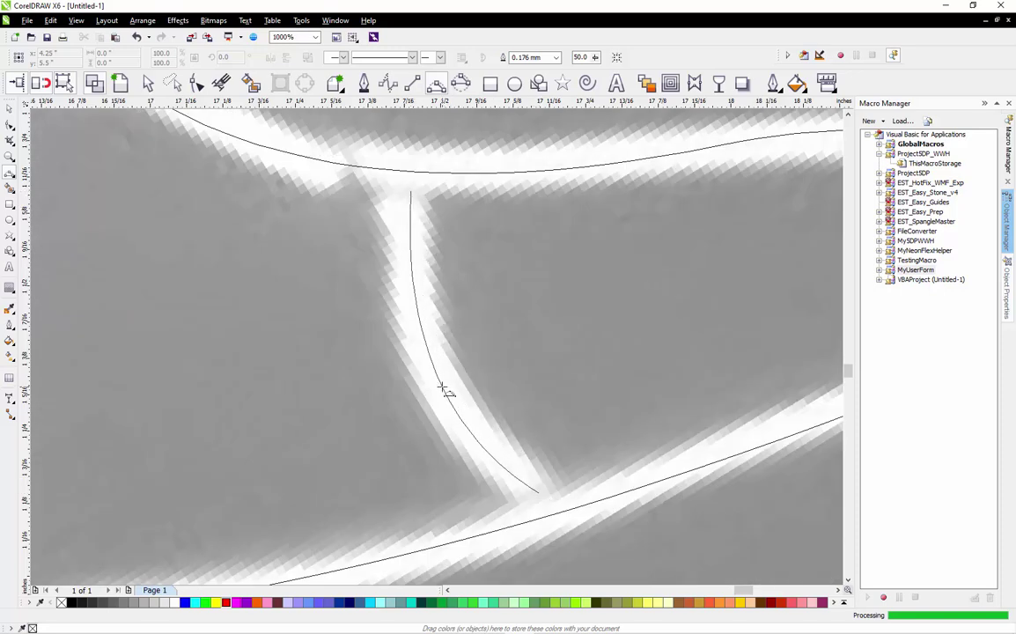
left_click(446, 390)
scroll(549, 277, "down", 3)
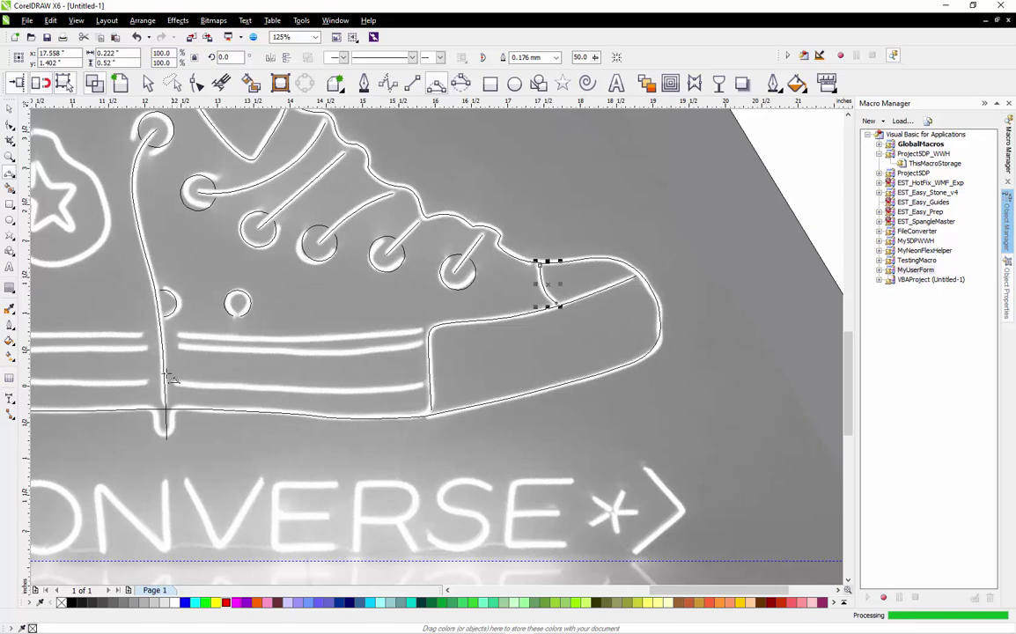
Trace the front part of the lowest sole stripe from the toe guard rearward with a 3-point curve about 1.91 by 0.11 inches
scroll(415, 335, "up", 1)
scroll(635, 293, "down", 1)
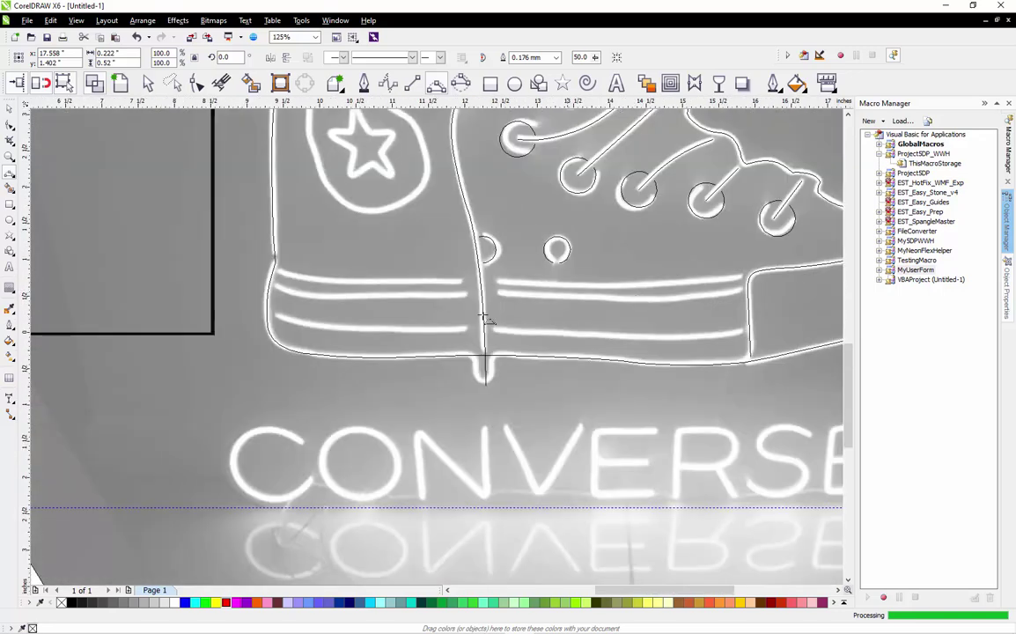
scroll(484, 351, "up", 1)
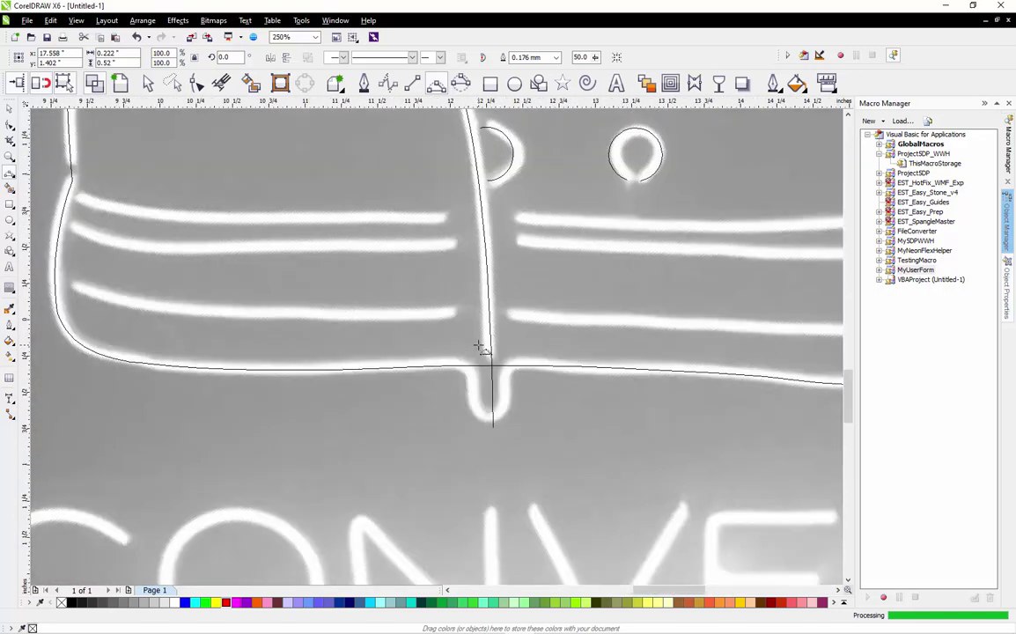
scroll(420, 340, "down", 1)
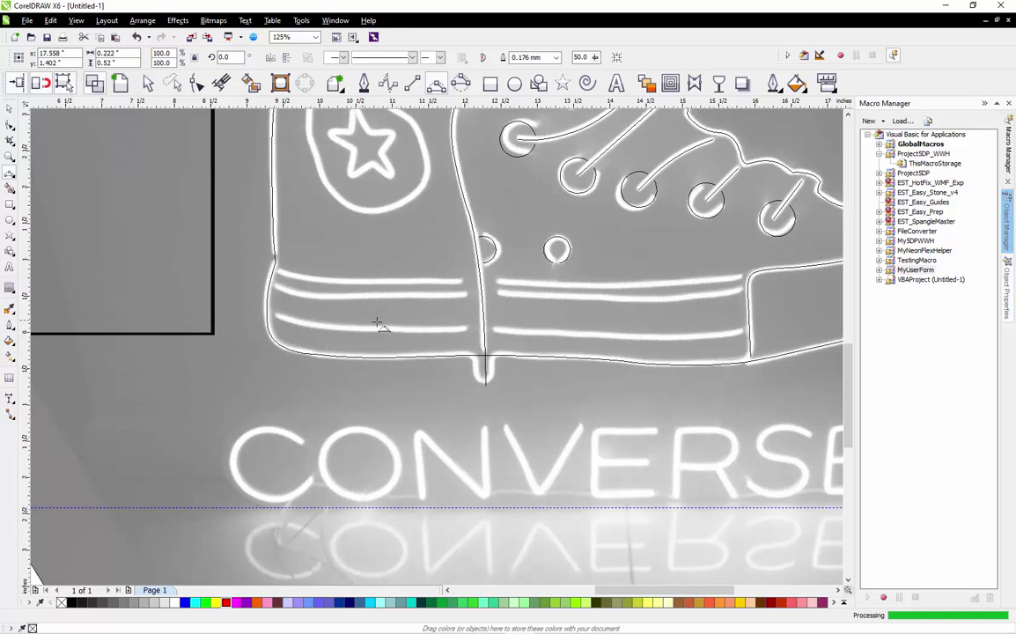
scroll(735, 334, "up", 1)
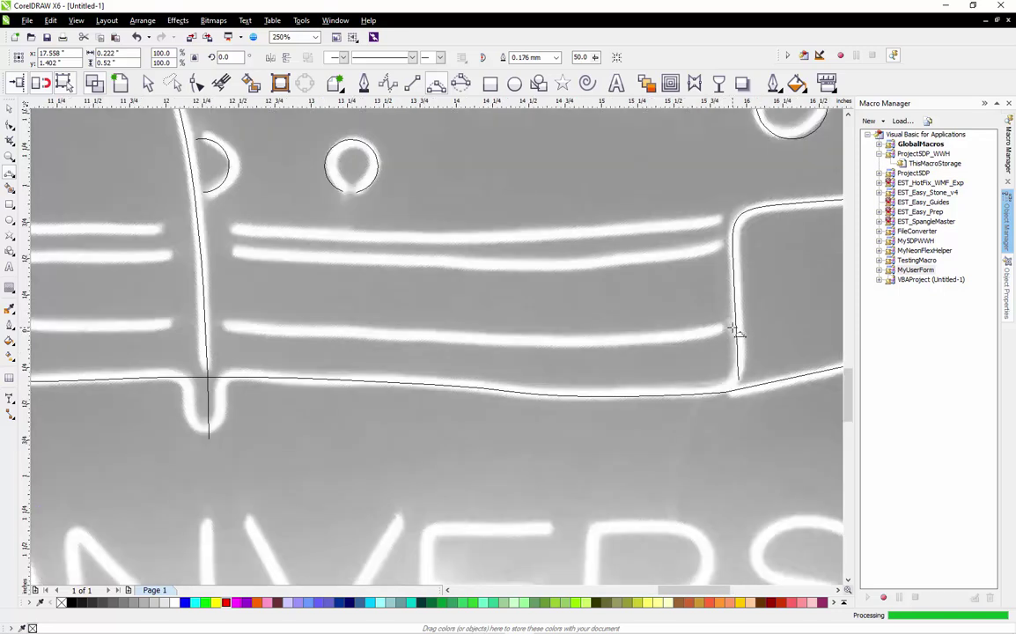
left_click_drag(731, 330, 457, 338)
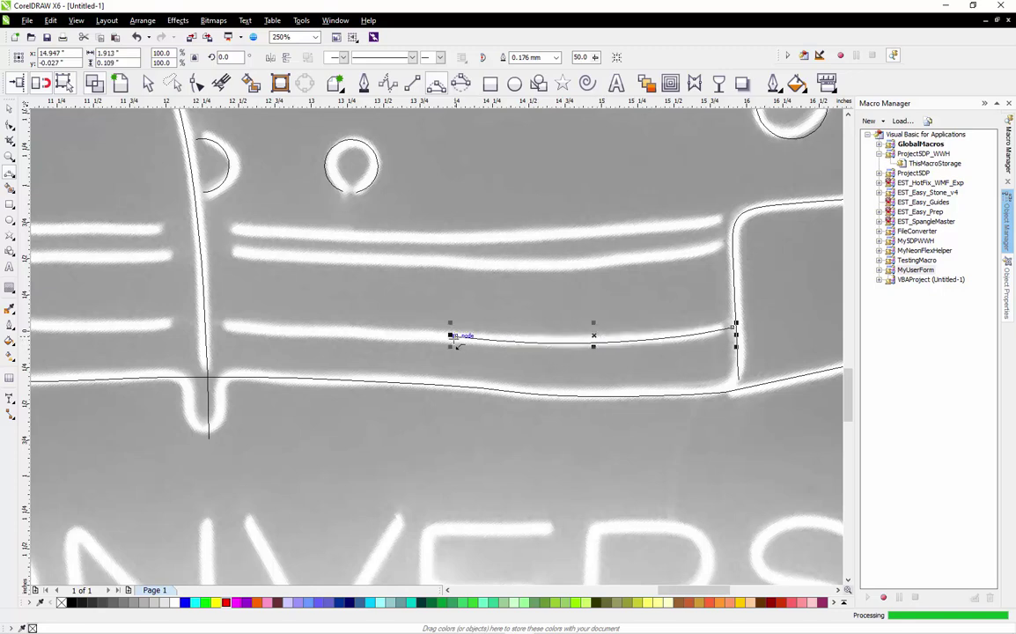
Continue the lowest sole stripe past the ankle seam to the heel outline with two more segments, making it about 6.59 inches wide overall
mouse_move(455, 341)
left_mouse_down()
mouse_move(100, 329)
mouse_move(231, 334)
left_mouse_up()
key("F3")
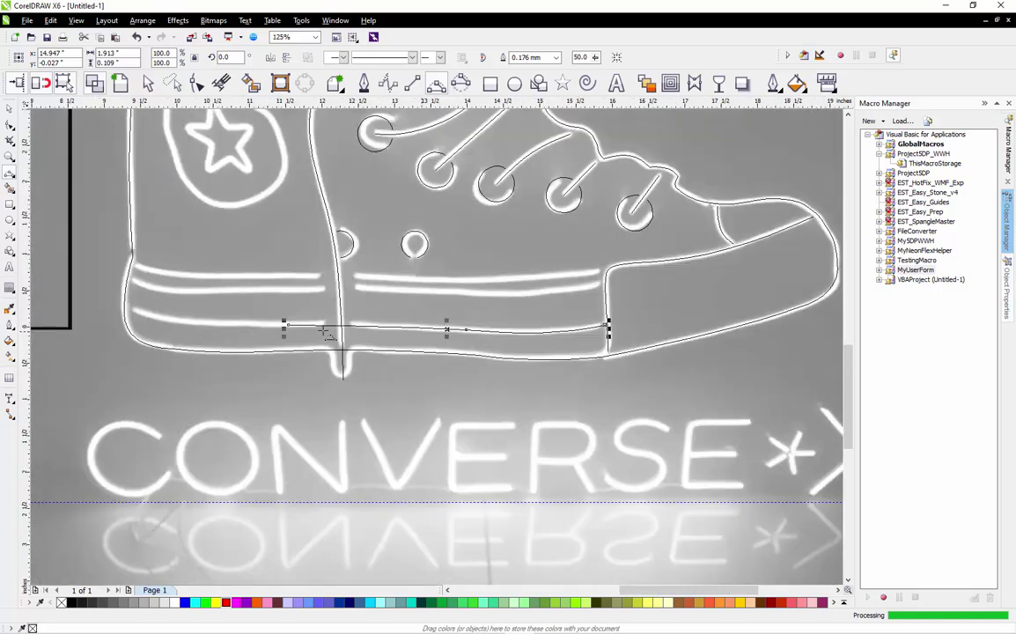
scroll(129, 333, "up", 2)
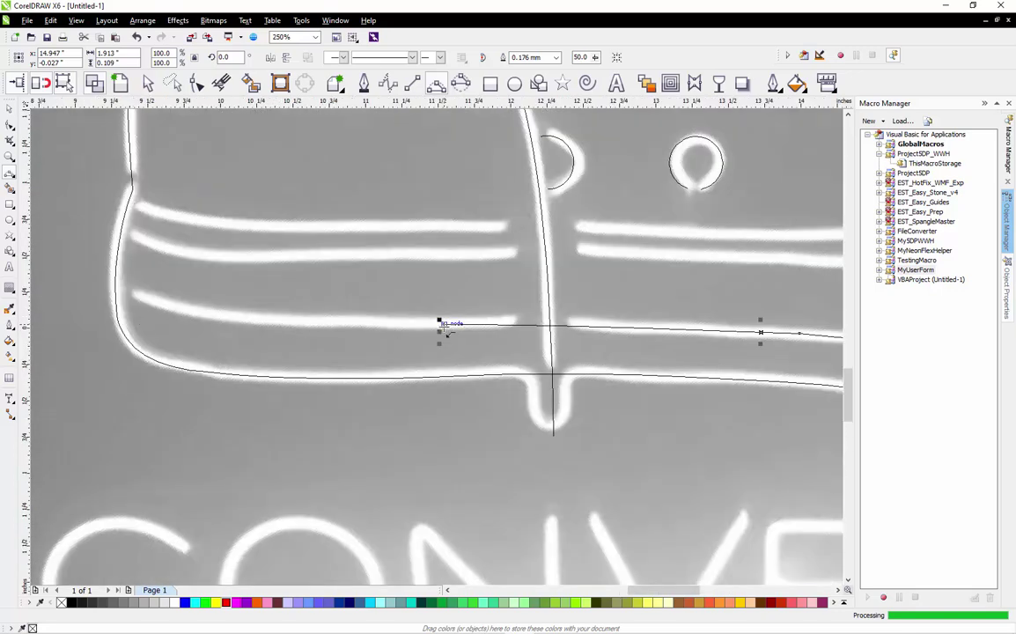
mouse_move(441, 325)
left_mouse_down()
mouse_move(125, 296)
mouse_move(209, 322)
mouse_move(222, 315)
left_mouse_up()
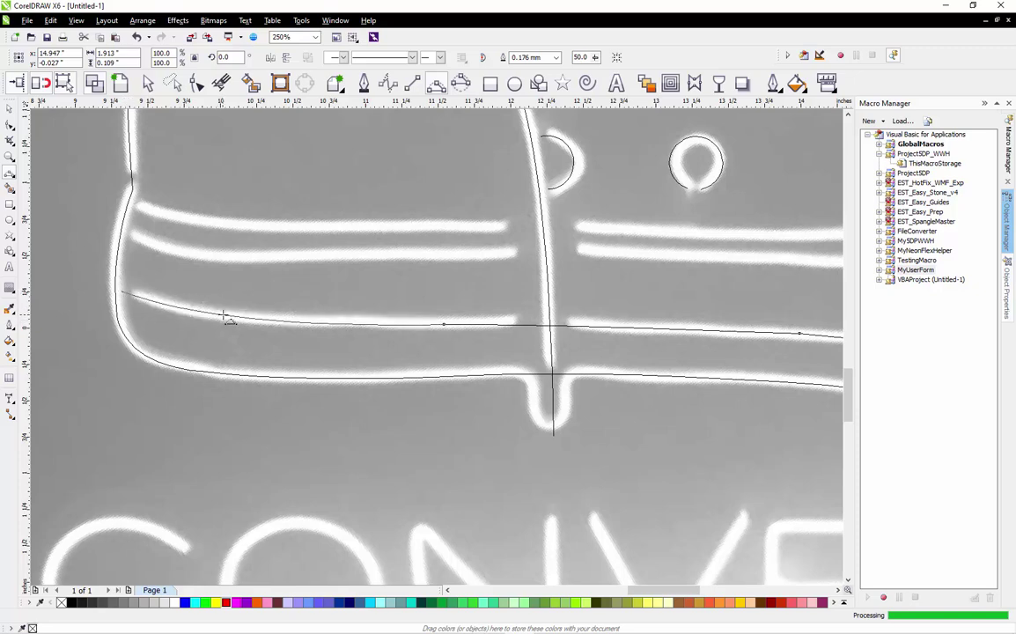
scroll(120, 304, "down", 2)
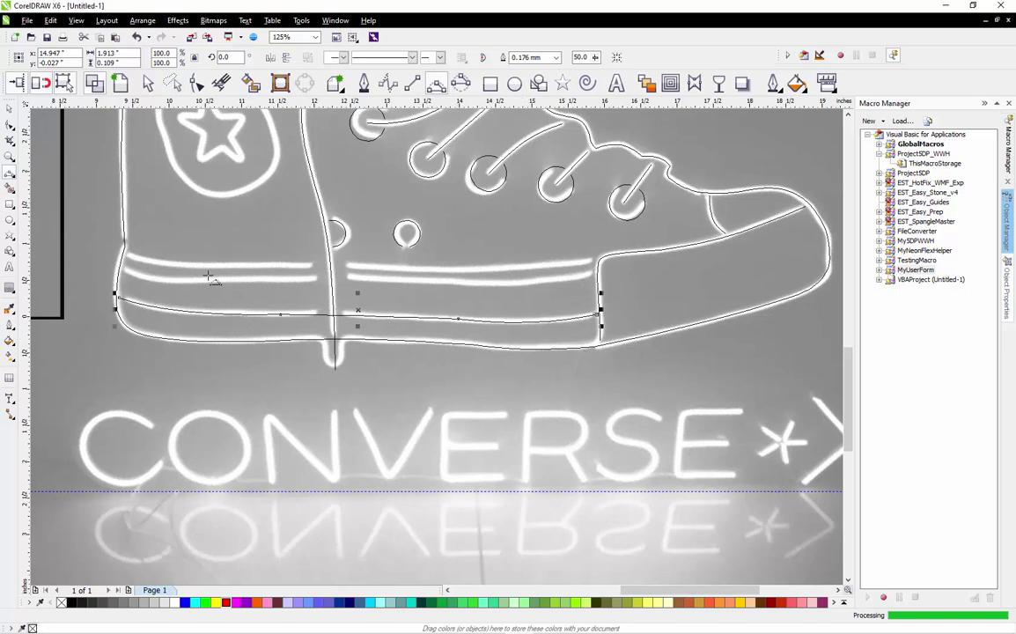
Trace the top sole stripe from the heel outline to the toe guard in two 3-point segments, the first about 3.17 by 0.22 inches
scroll(148, 238, "up", 2)
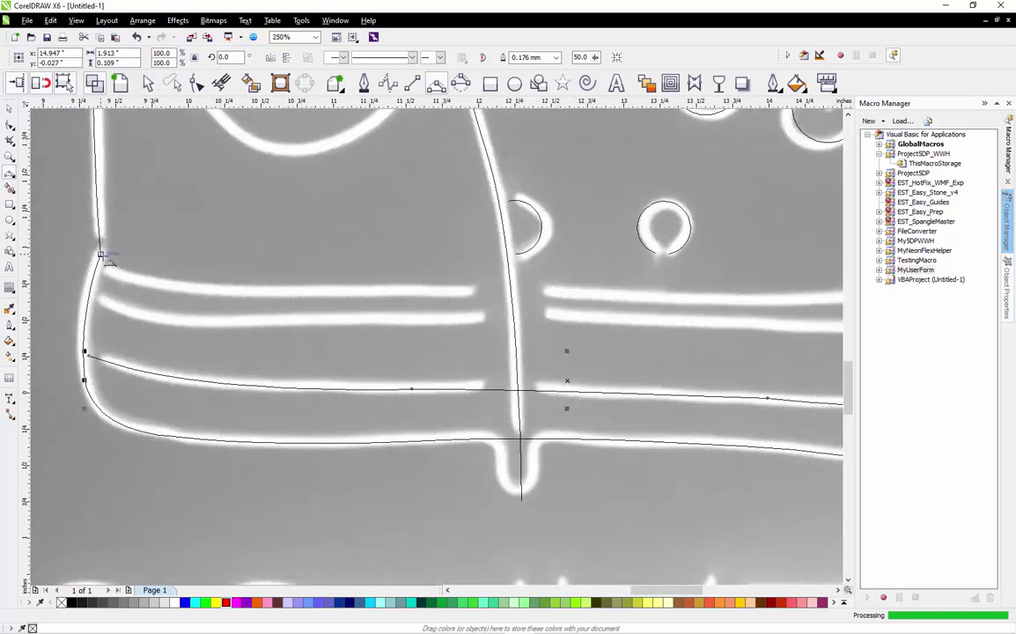
left_click(101, 260)
left_click_drag(561, 288, 151, 294)
scroll(149, 300, "down", 2)
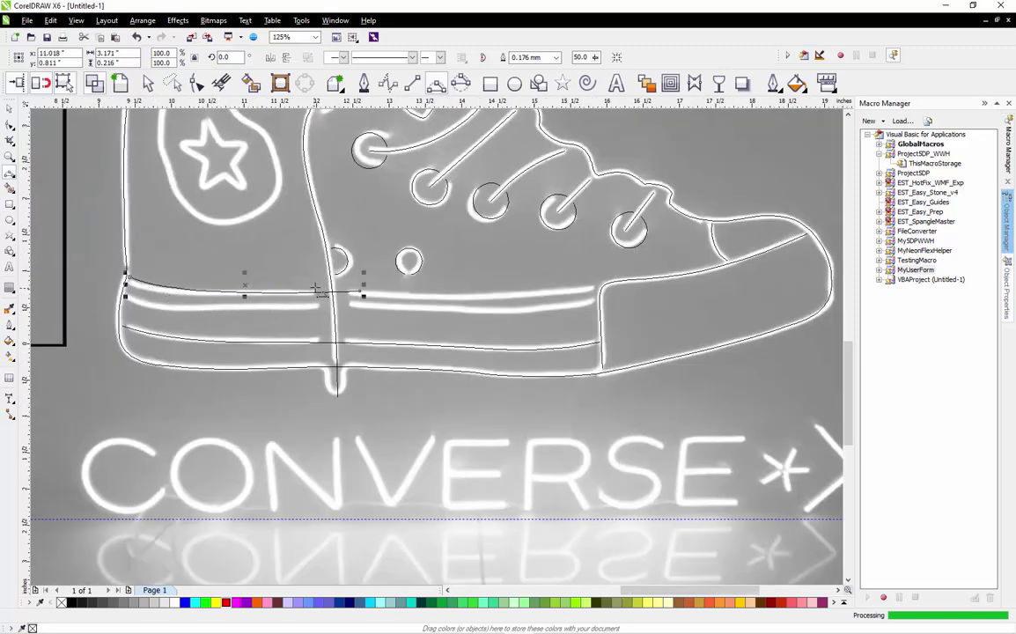
left_click_drag(360, 291, 597, 287)
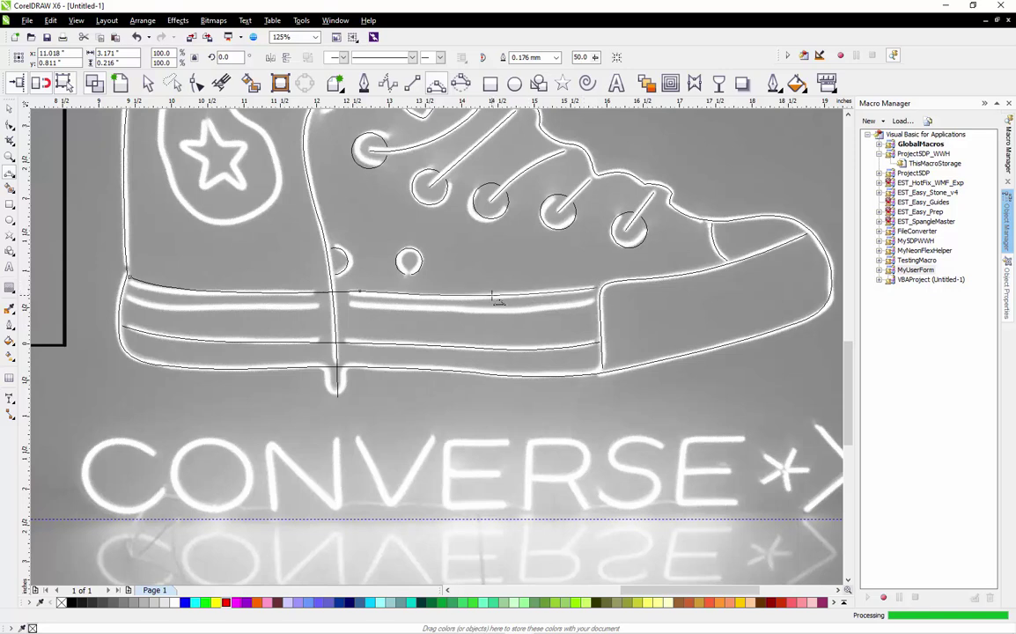
left_click(494, 295)
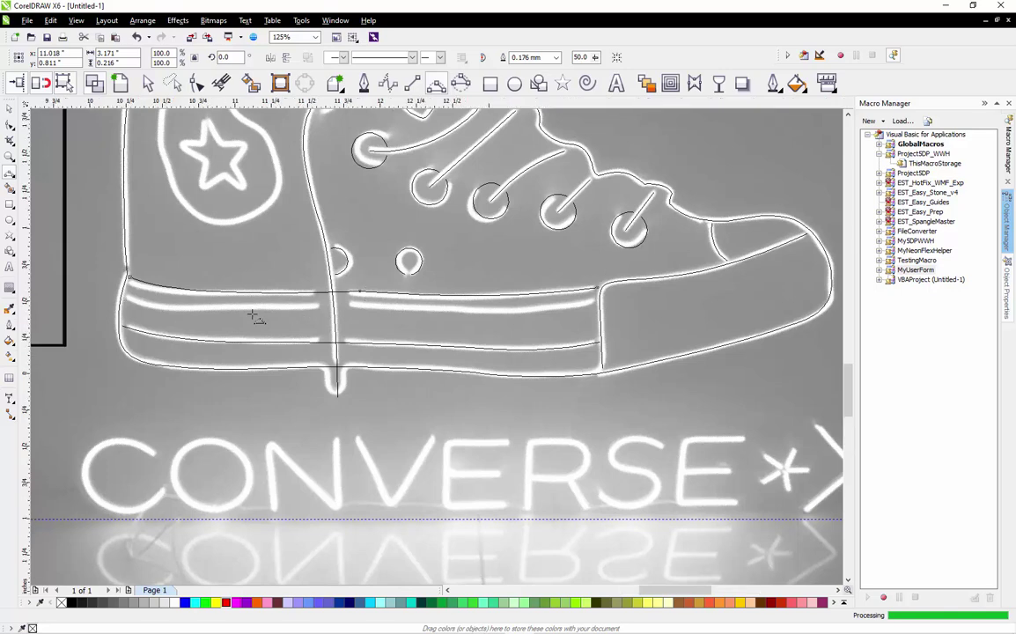
Smooth the top sole stripe near the ankle seam by adding nodes around the kinked joint, deleting the joint node and lowering the front node
scroll(256, 314, "up", 1)
scroll(253, 318, "down", 1)
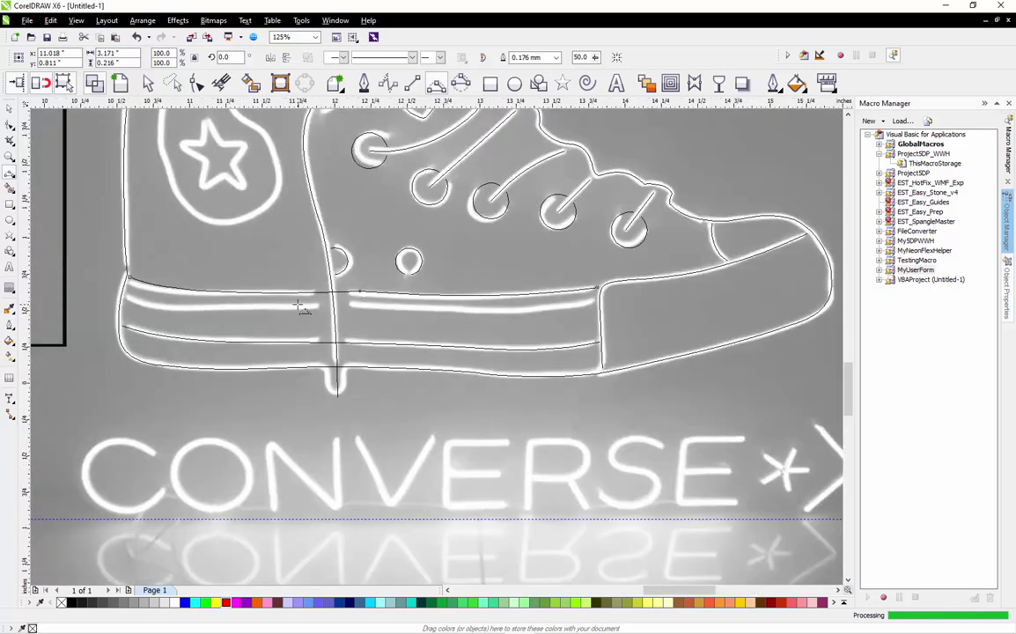
scroll(299, 304, "up", 1)
scroll(395, 262, "up", 1)
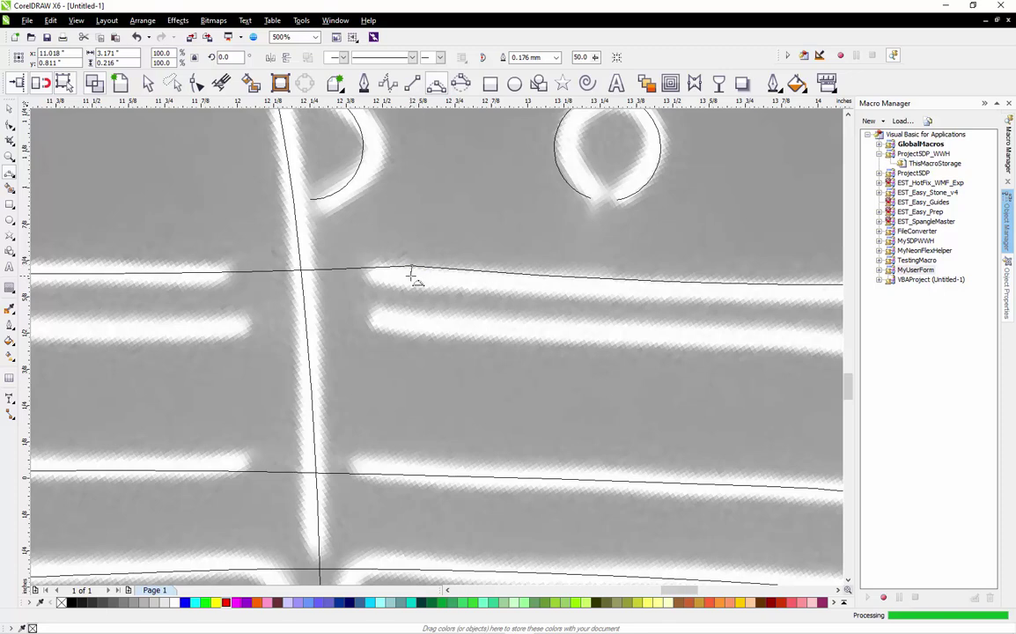
left_click(9, 124)
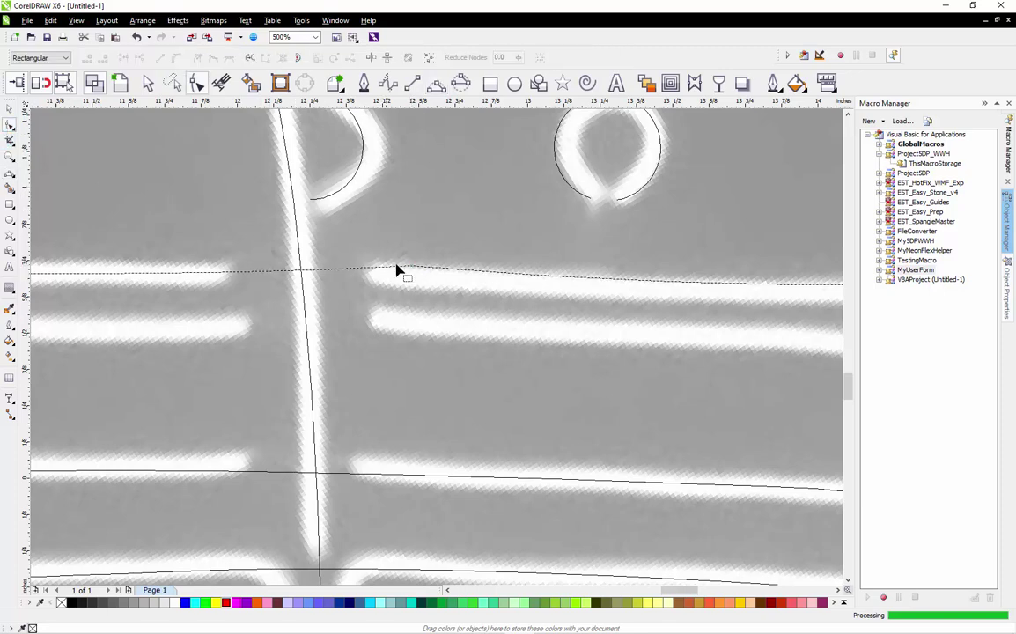
left_click(557, 280)
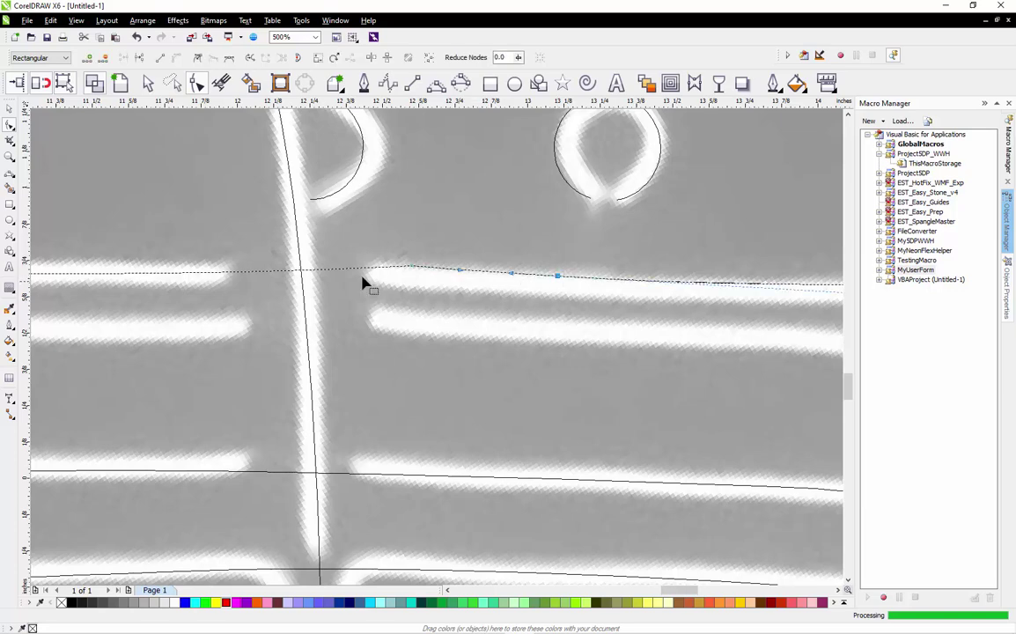
left_click(171, 274)
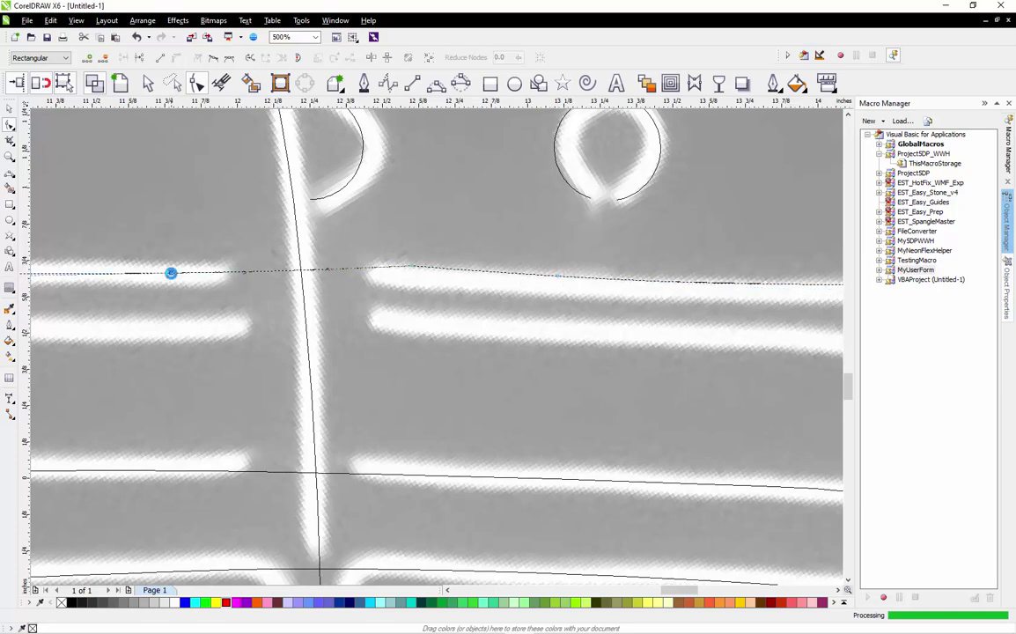
left_click(413, 268)
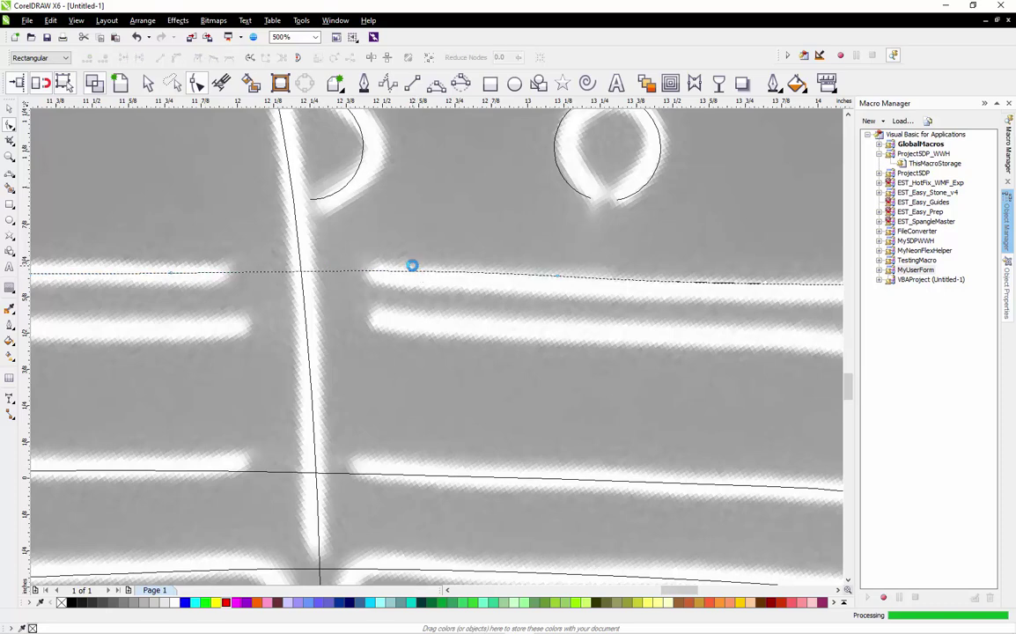
left_click(558, 282)
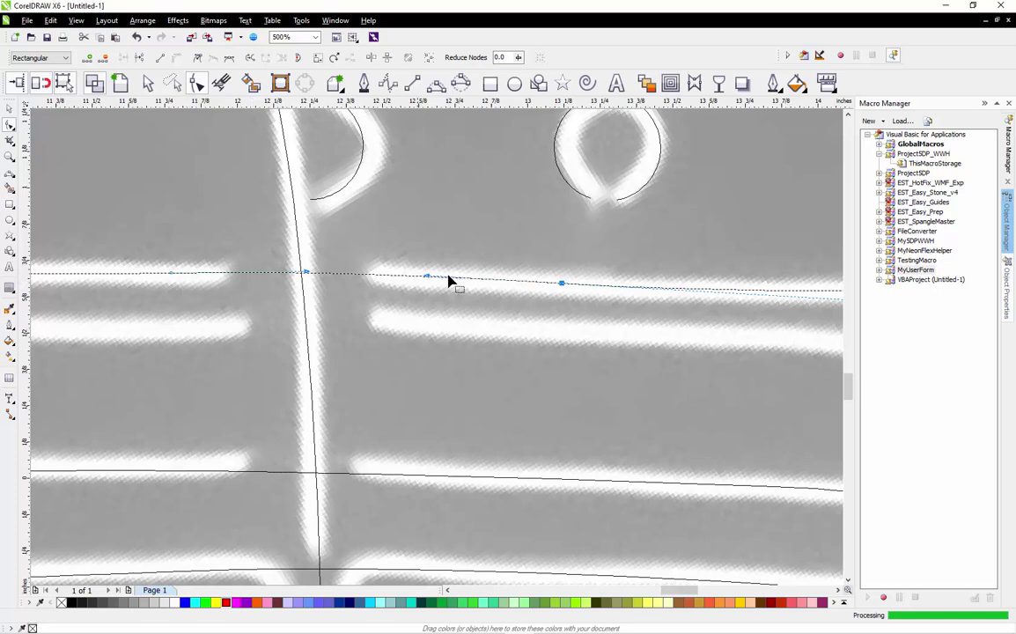
scroll(449, 280, "down", 2)
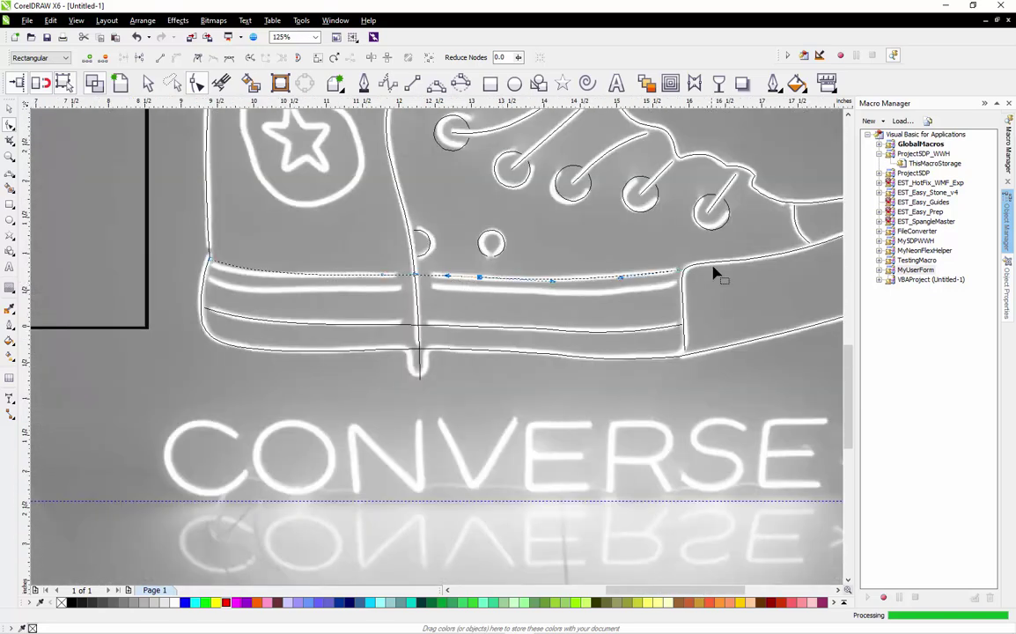
key("space")
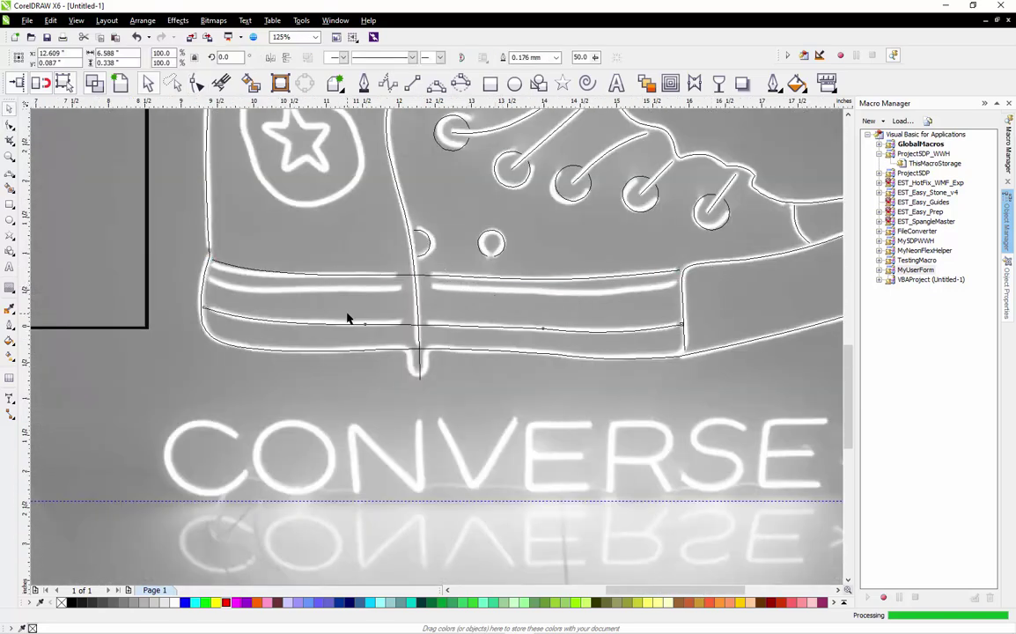
Duplicate the top sole stripe about 0.19 inches lower onto the second neon stripe
scroll(449, 277, "up", 1)
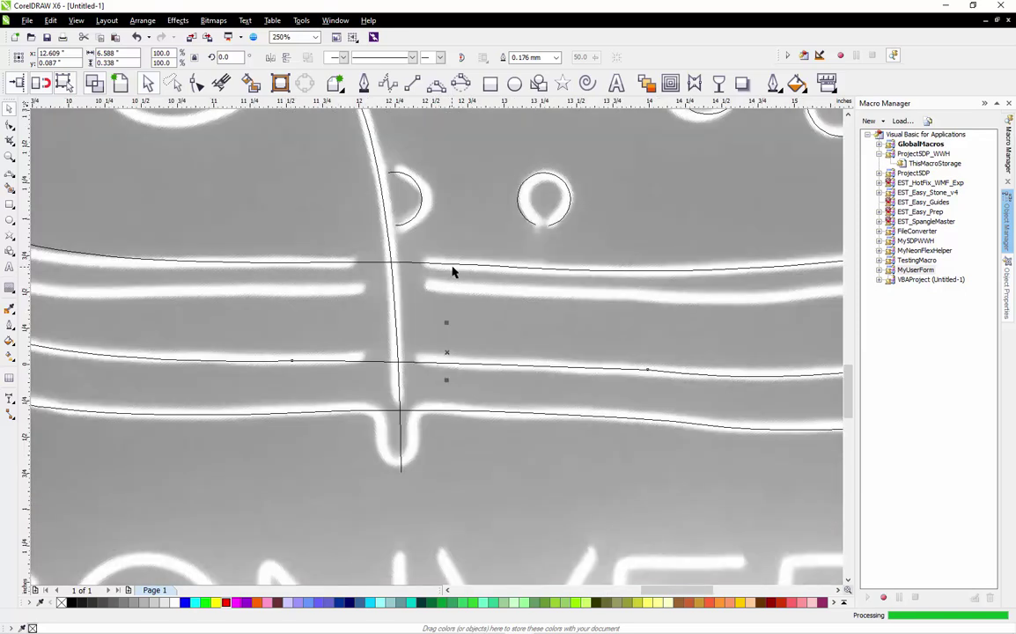
key("Tab")
scroll(453, 266, "down", 1)
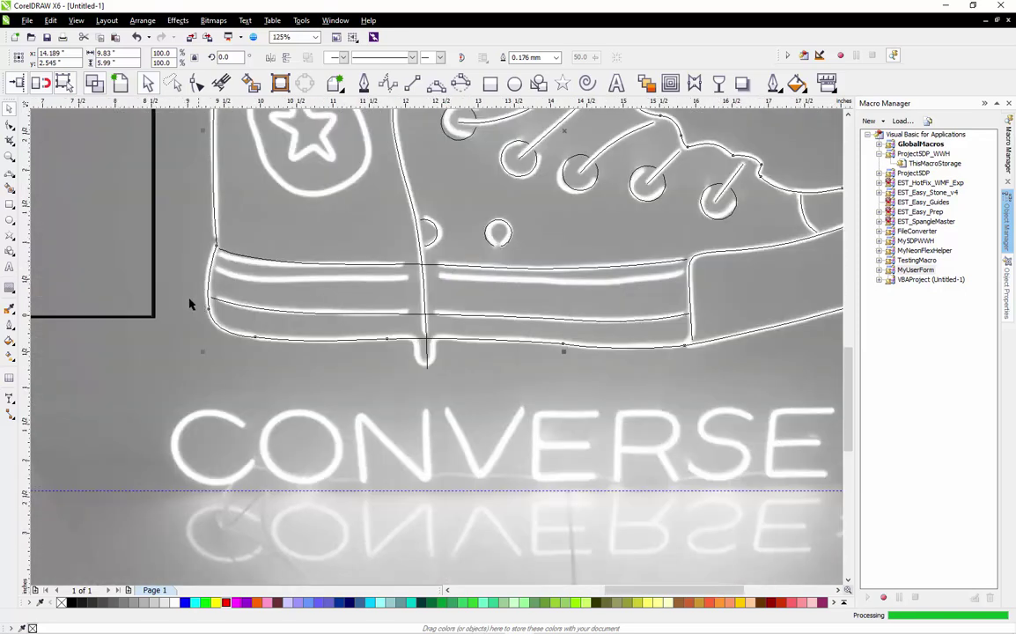
key("Escape")
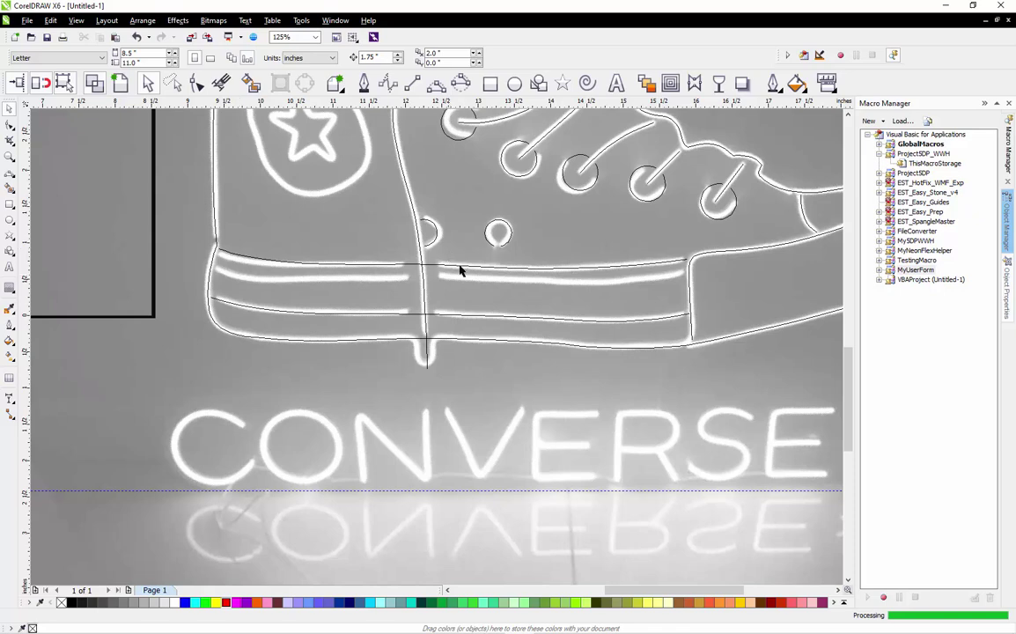
left_click(496, 273)
scroll(495, 269, "up", 2)
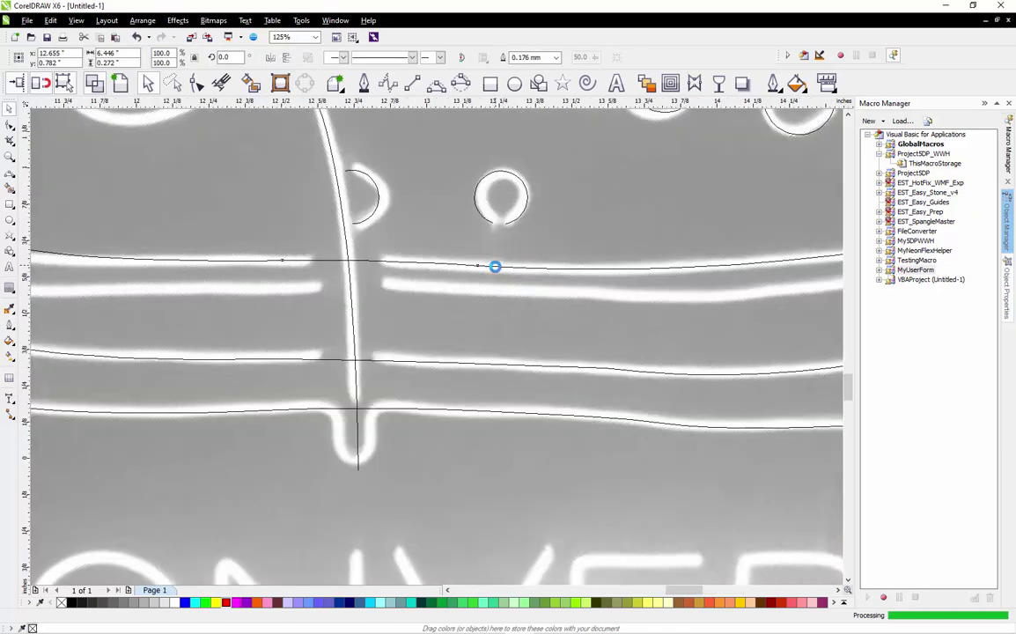
left_click_drag(497, 285, 495, 310)
scroll(495, 310, "down", 2)
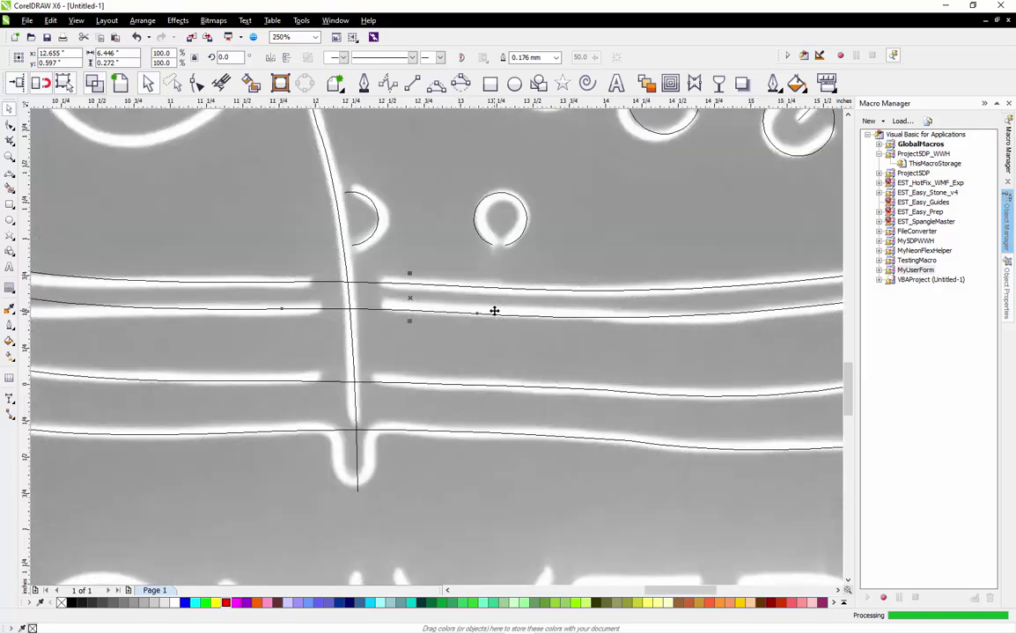
scroll(495, 310, "down", 2)
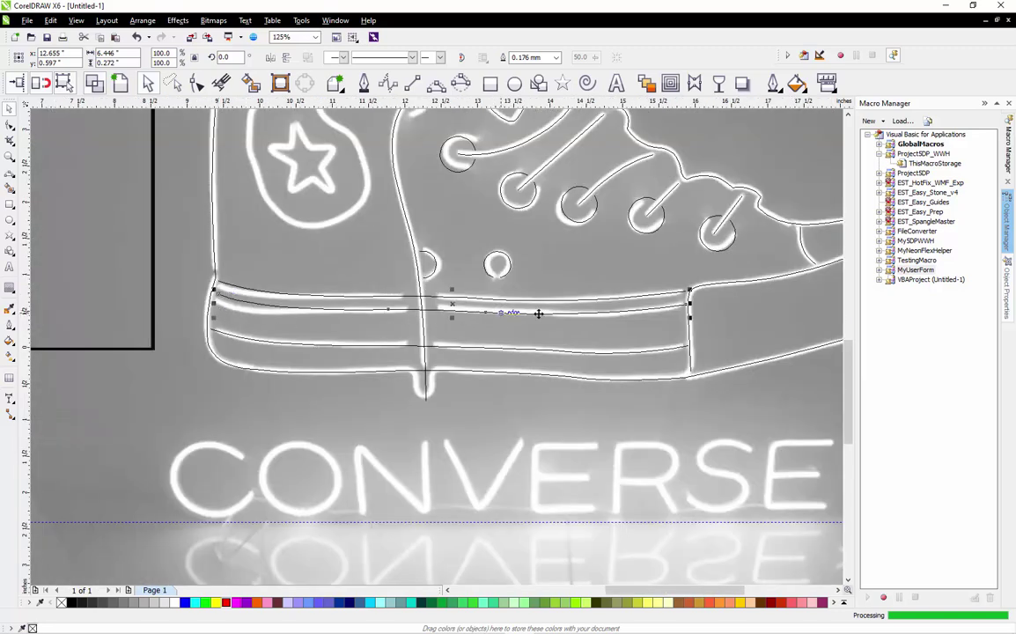
Extend the second stripe's rear end node out to the heel outline, making the curve about 6.5 inches wide
scroll(233, 308, "up", 4)
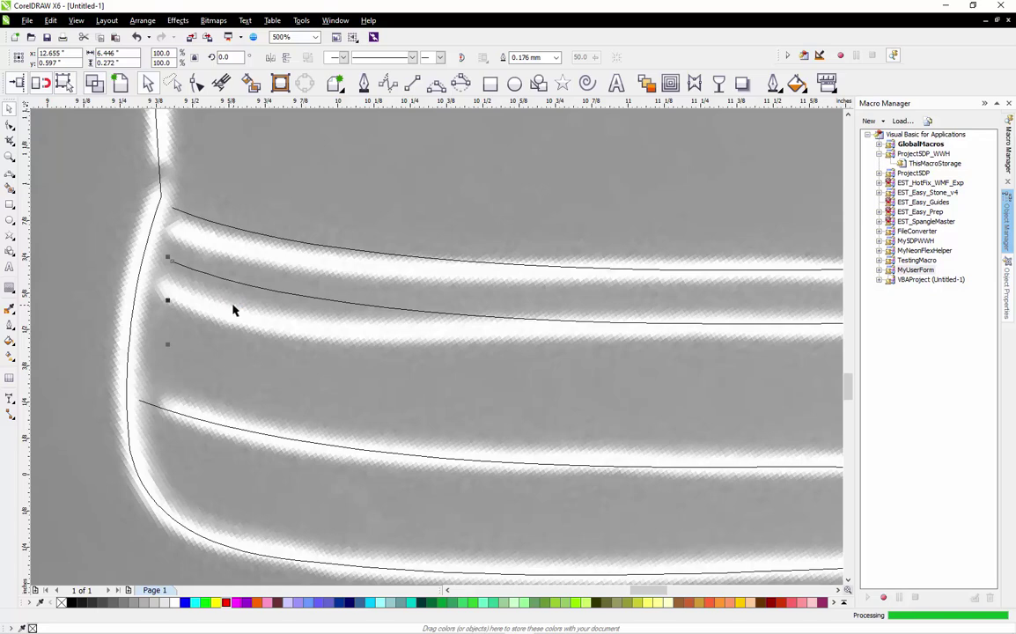
key("Escape")
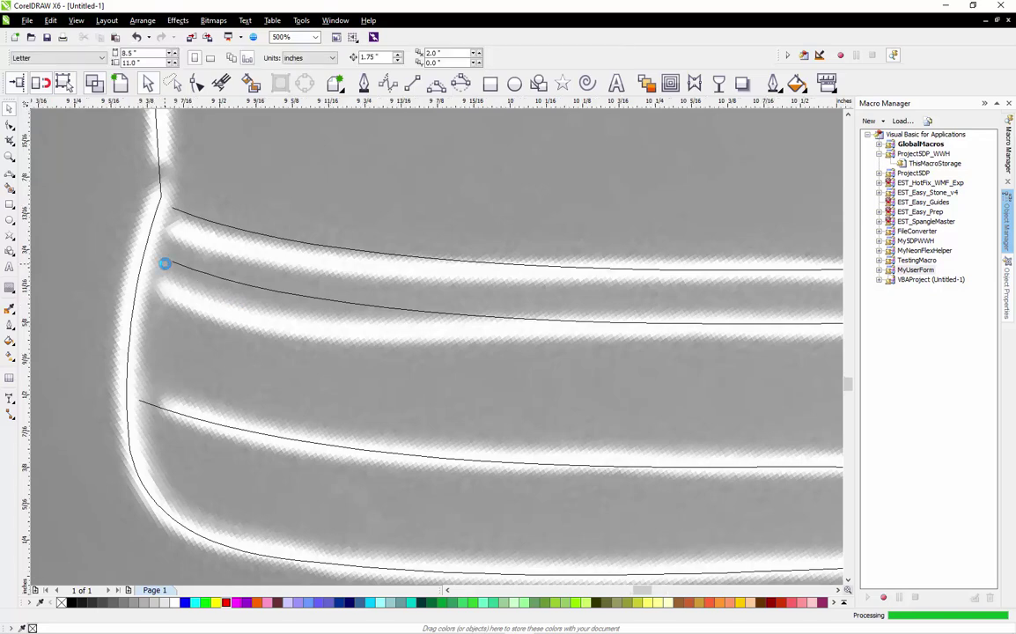
scroll(163, 265, "up", 2)
left_click(198, 268)
key("F10")
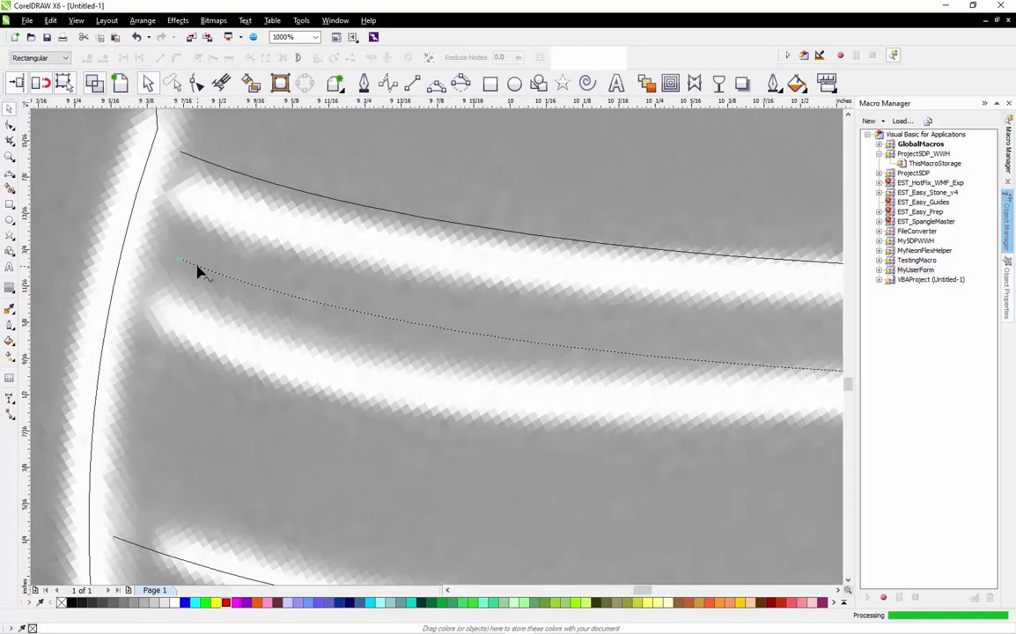
left_click_drag(181, 263, 149, 252)
key("space")
scroll(137, 280, "down", 5)
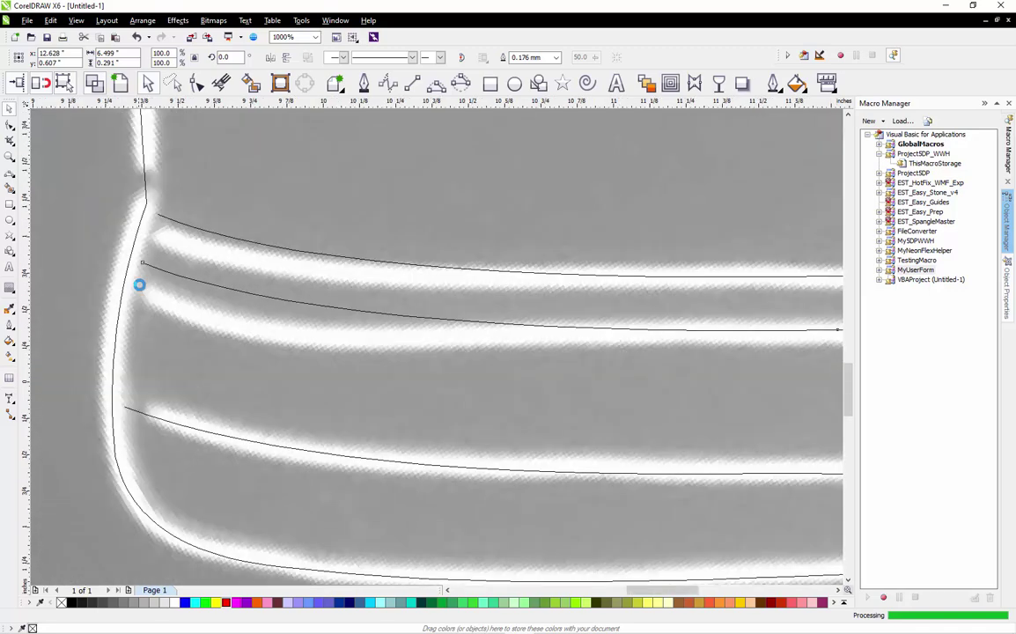
Move the second sole stripe slightly down, about 0.04 inches, to follow the neon line, and deselect it
key("Escape")
scroll(343, 283, "up", 2)
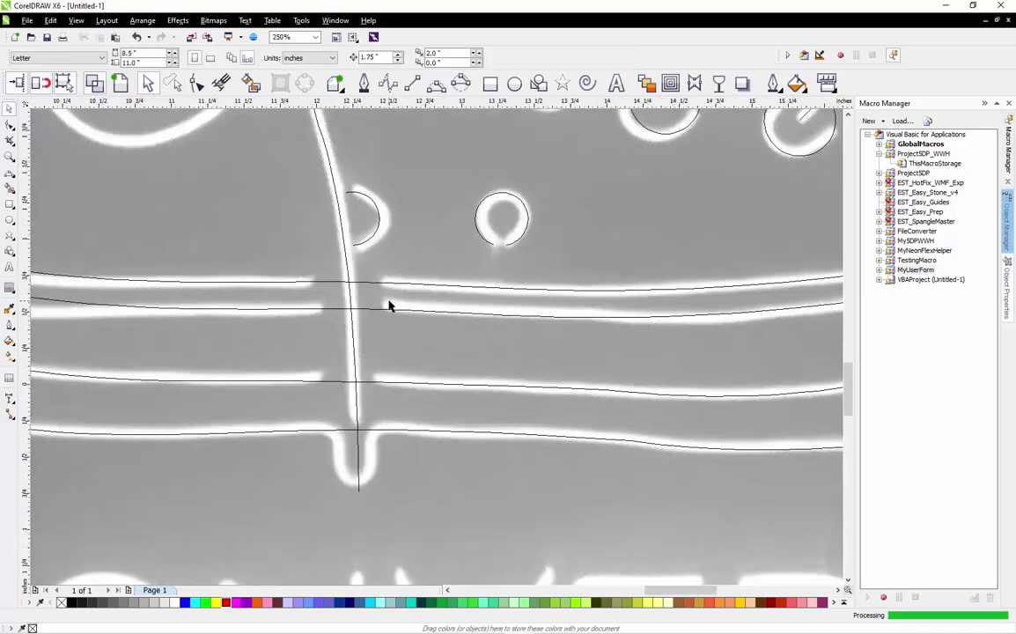
left_click(383, 308)
mouse_move(383, 308)
left_mouse_down()
mouse_move(386, 321)
mouse_move(386, 312)
left_mouse_up()
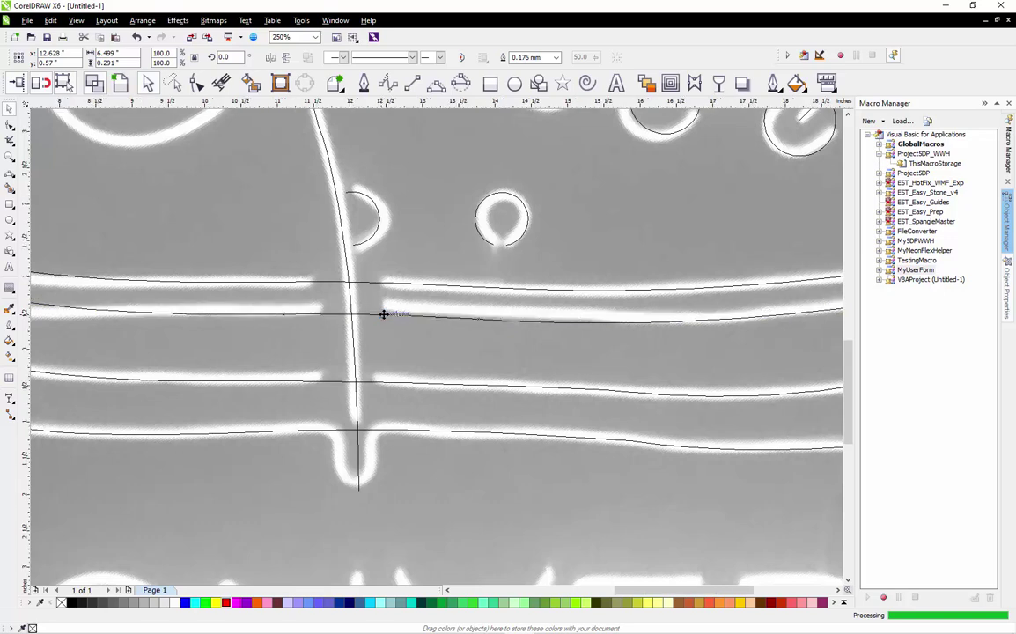
scroll(385, 313, "down", 2)
left_click(411, 403)
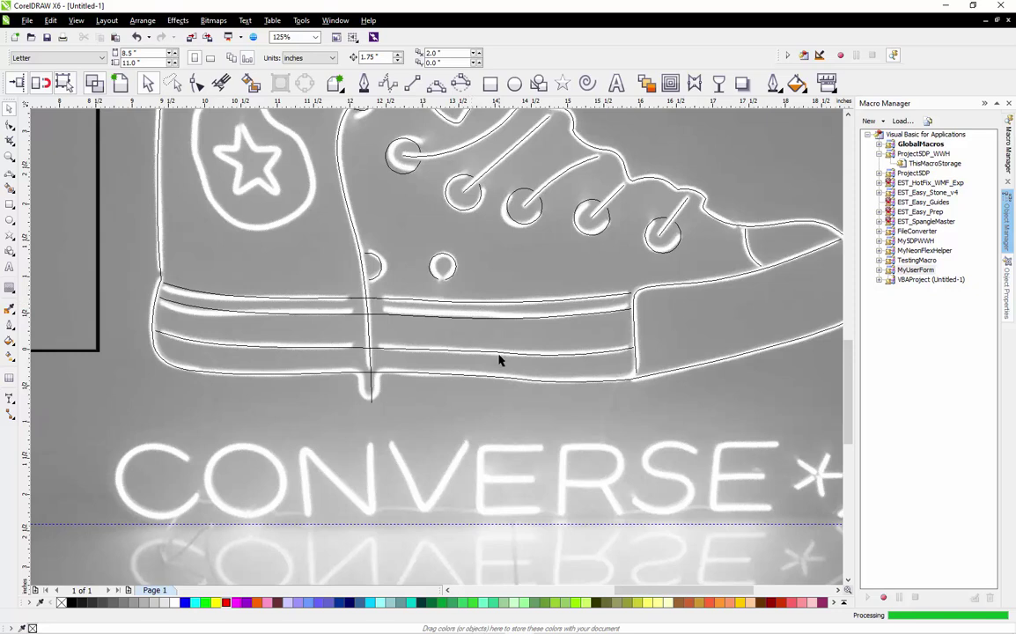
Draw a circle about 1.91 inches across over the neon badge outline around the ankle star
scroll(496, 374, "down", 2)
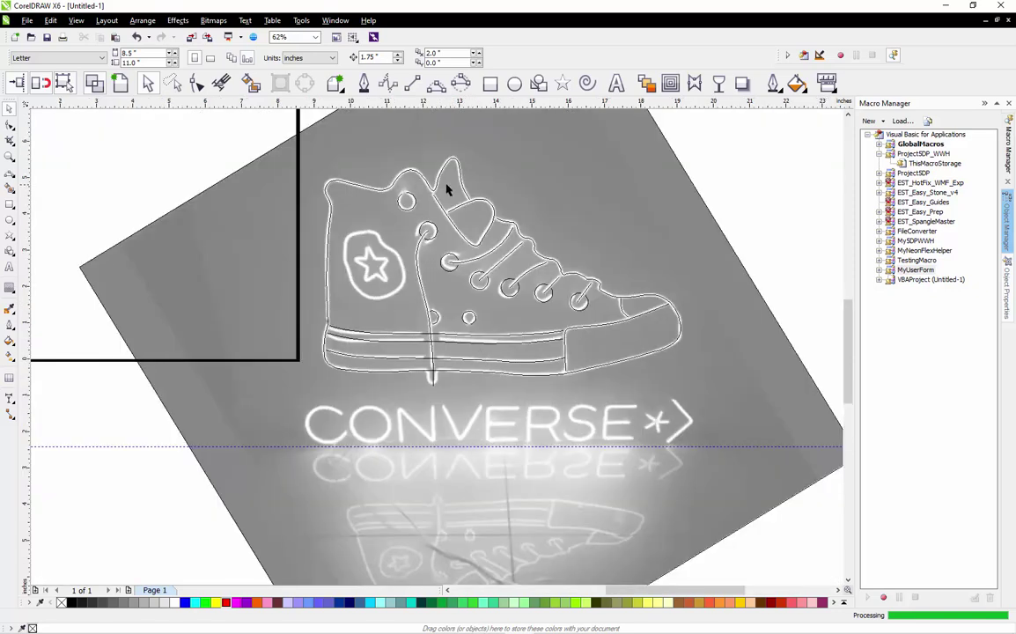
scroll(446, 190, "up", 2)
scroll(432, 180, "down", 2)
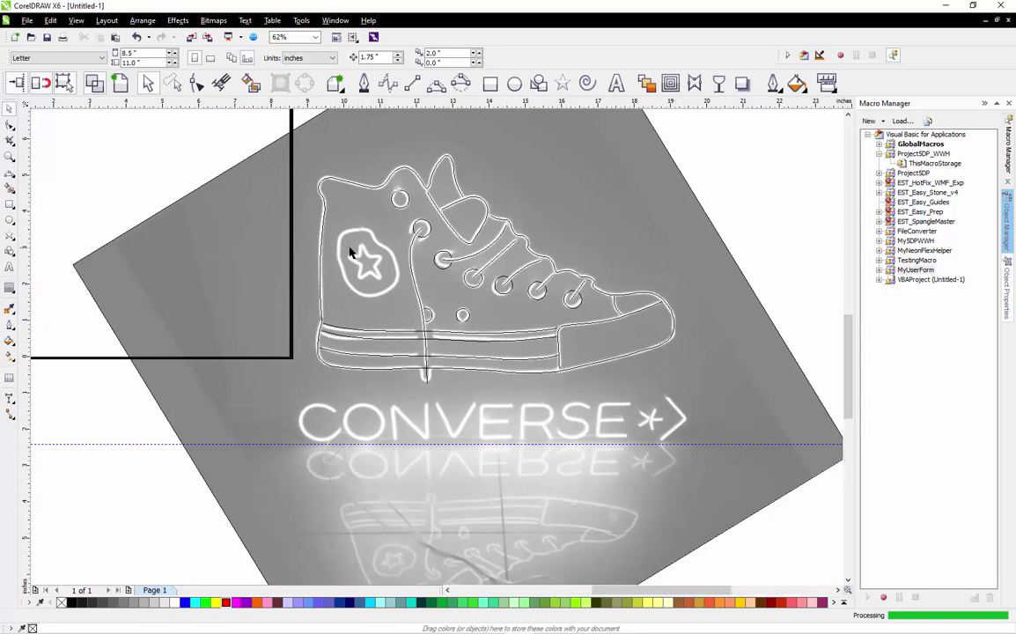
scroll(352, 244, "up", 2)
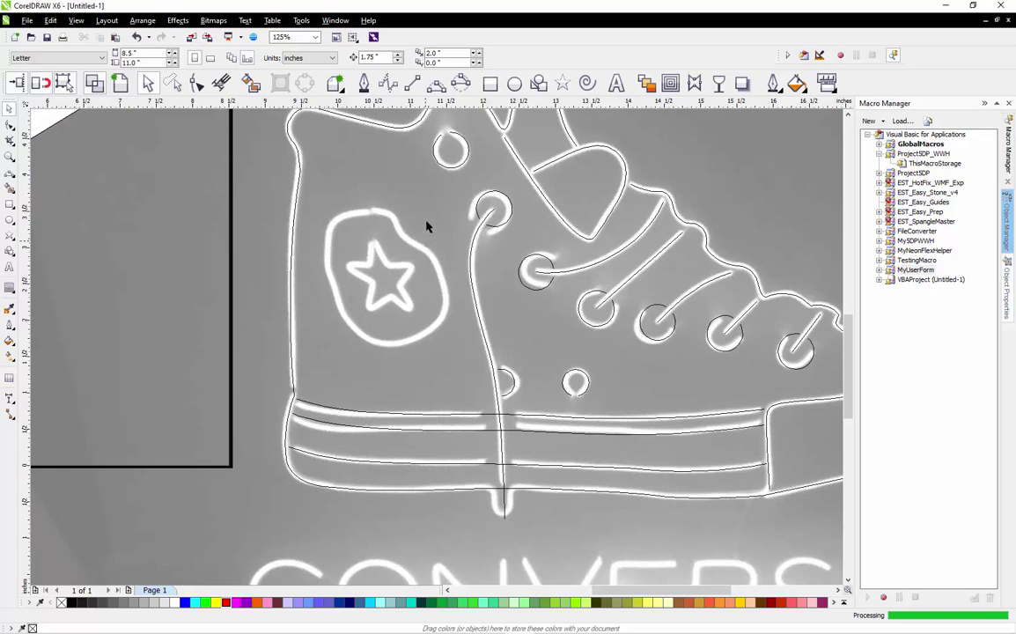
key("F7")
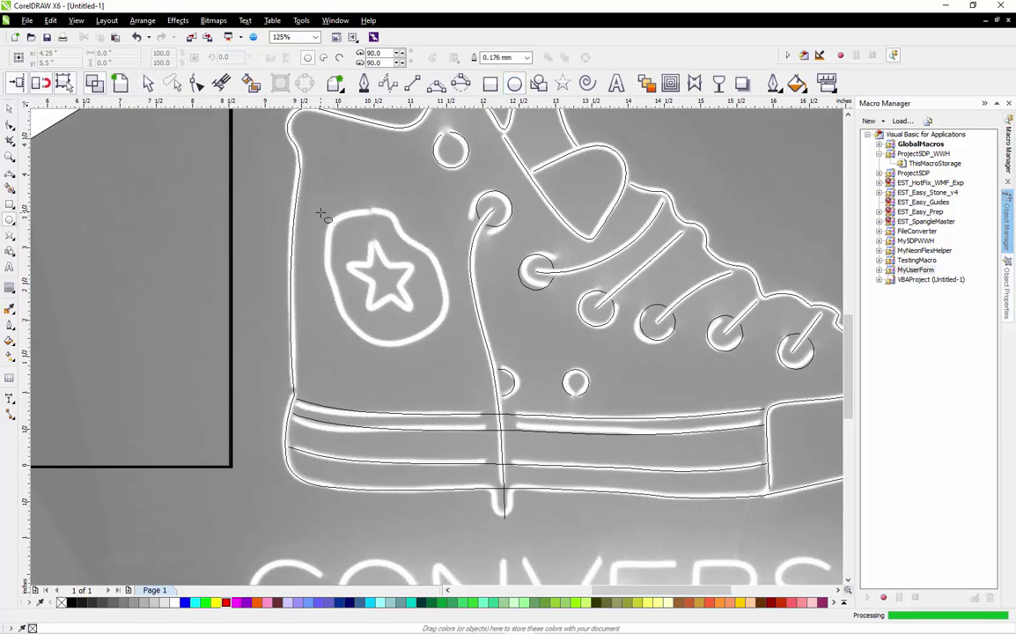
mouse_move(322, 213)
left_mouse_down()
mouse_move(370, 282)
mouse_move(441, 344)
mouse_move(435, 352)
left_mouse_up()
left_click(147, 82)
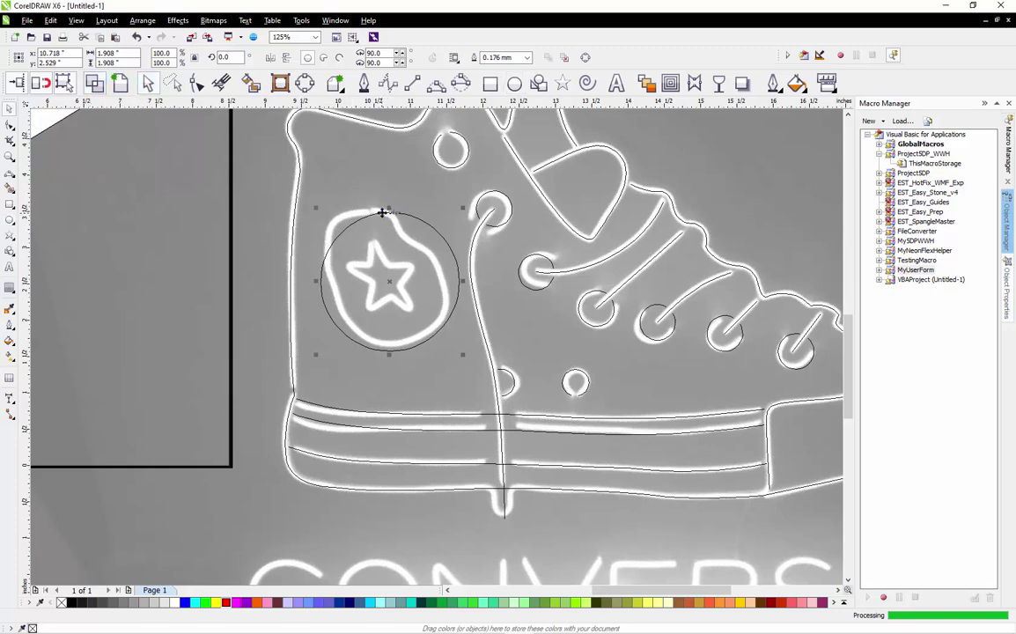
Move the badge circle up over the neon outline and scale it to about 1.87 inches across
left_click_drag(381, 209, 373, 195)
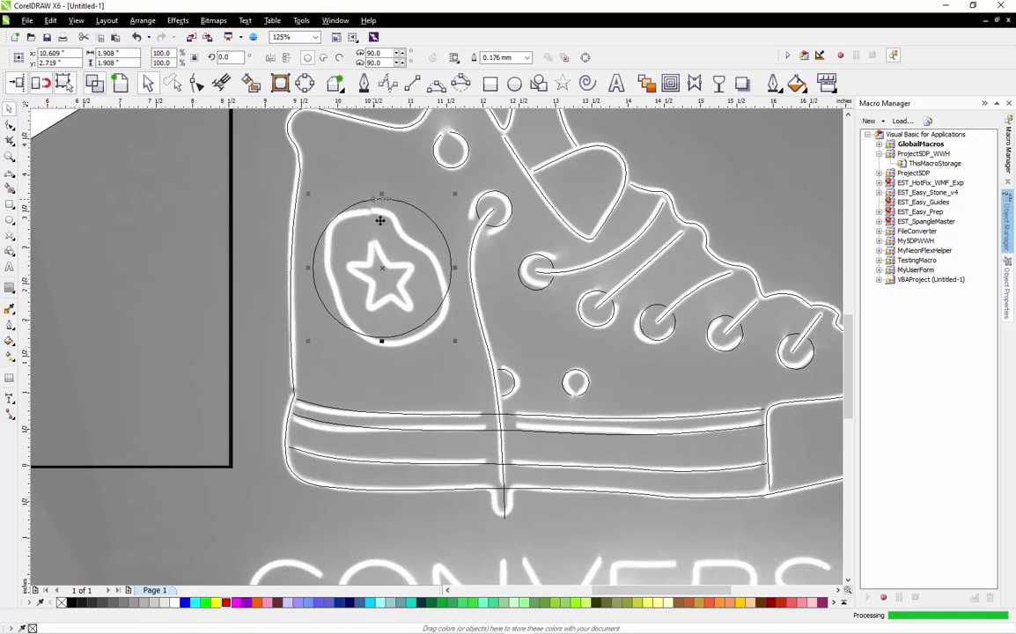
left_click(400, 283)
left_click_drag(456, 195, 452, 199)
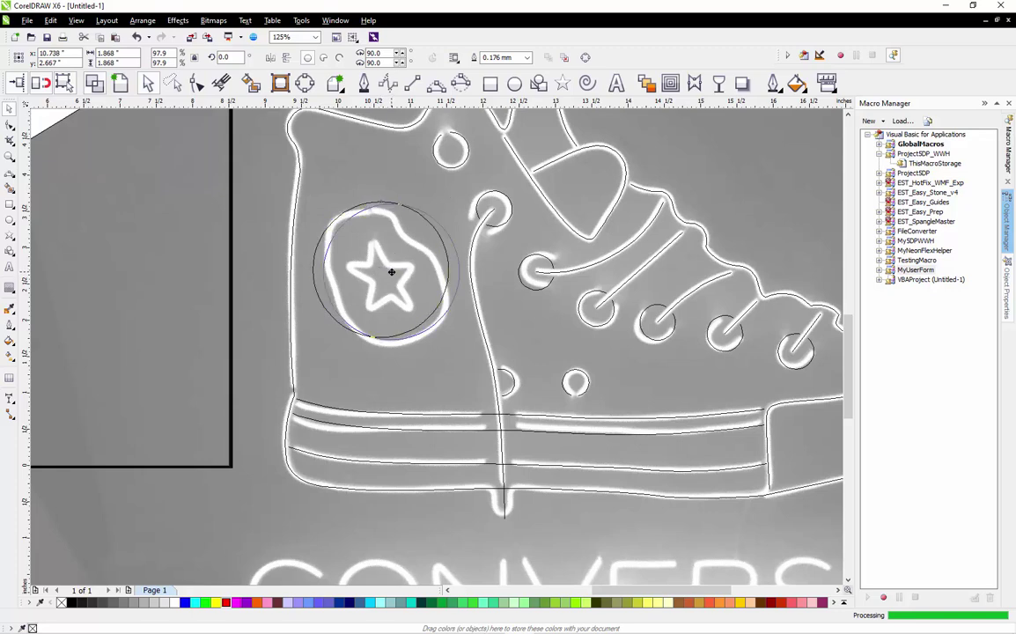
Draw a five-pointed star over the neon star inside the badge circle and enlarge it to about 1.16 inches wide
left_click(561, 83)
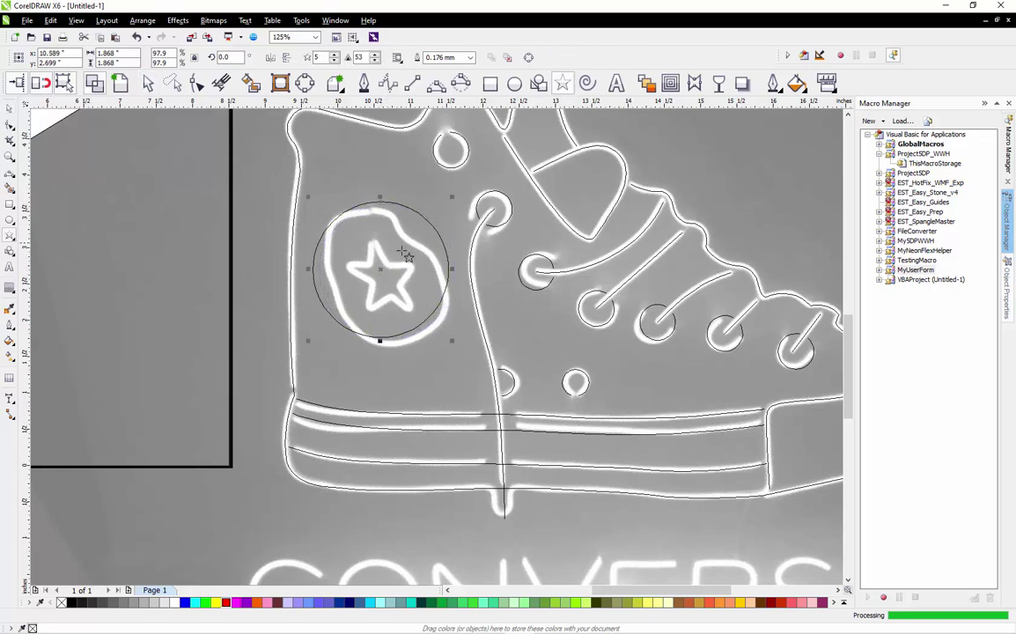
left_click_drag(405, 302, 432, 323)
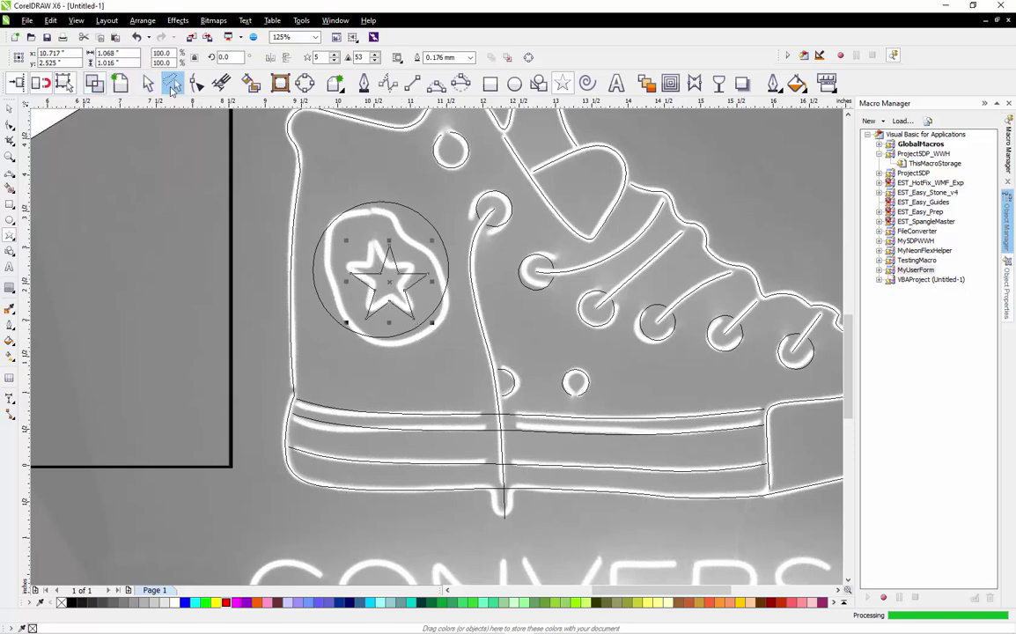
left_click(147, 83)
scroll(364, 247, "up", 2)
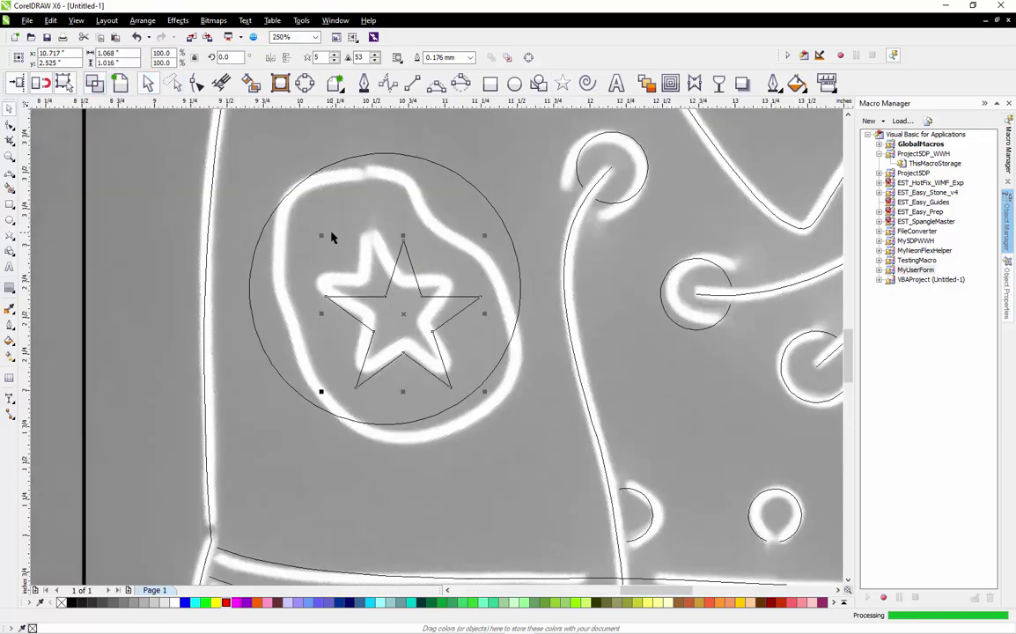
left_click_drag(322, 236, 308, 223)
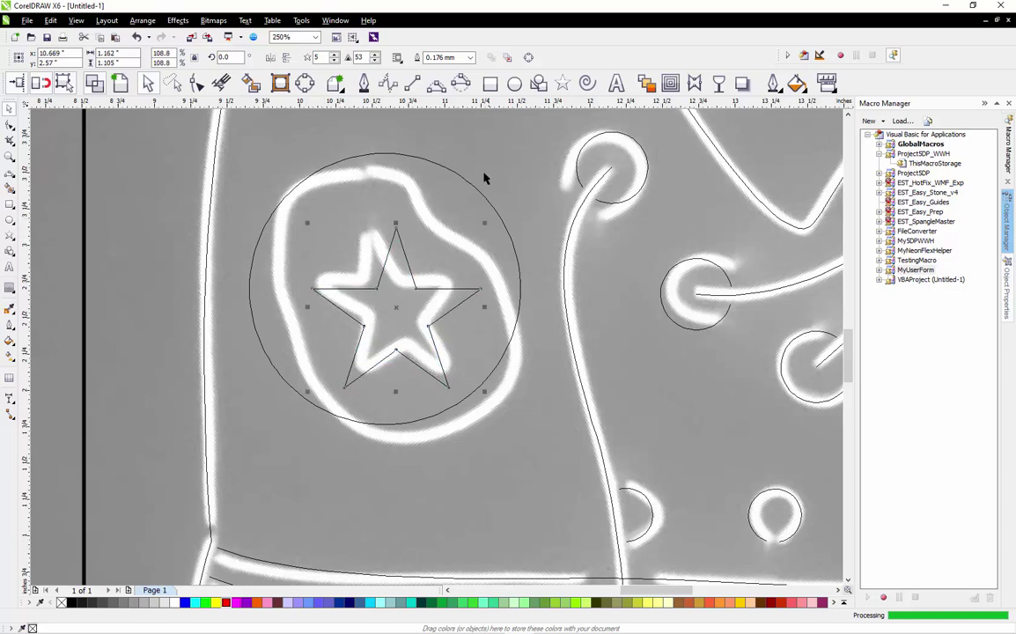
Align the star's centre horizontally and vertically with the badge circle's centre, and clear the selection
left_click(470, 183)
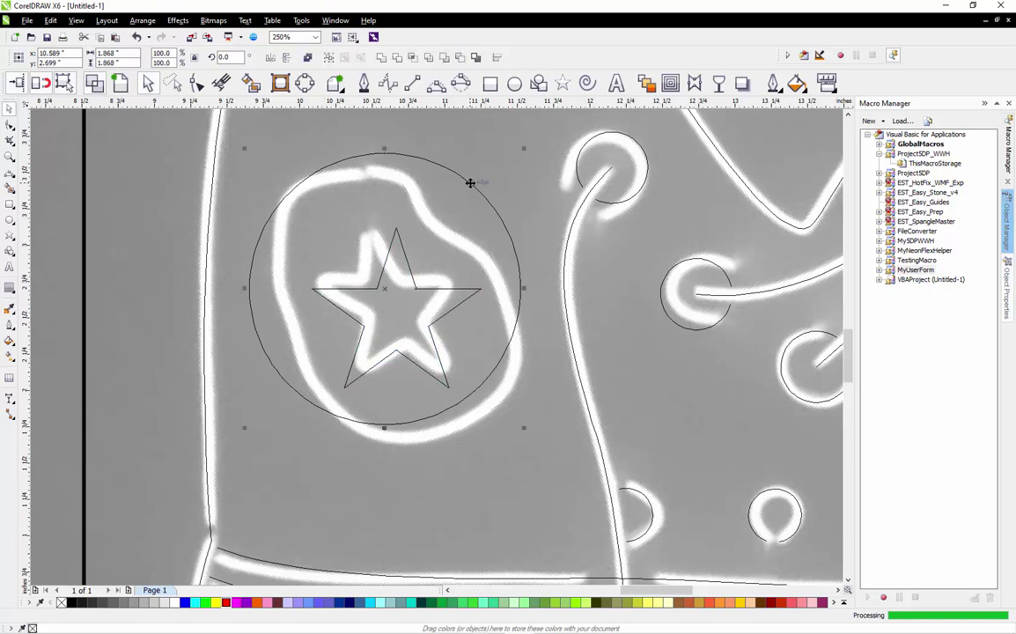
key("e")
key("c")
key("Escape")
Select all traced shoe curves and duplicate them about 22 inches to the right, onto the empty area beside the photo
scroll(479, 265, "down", 5)
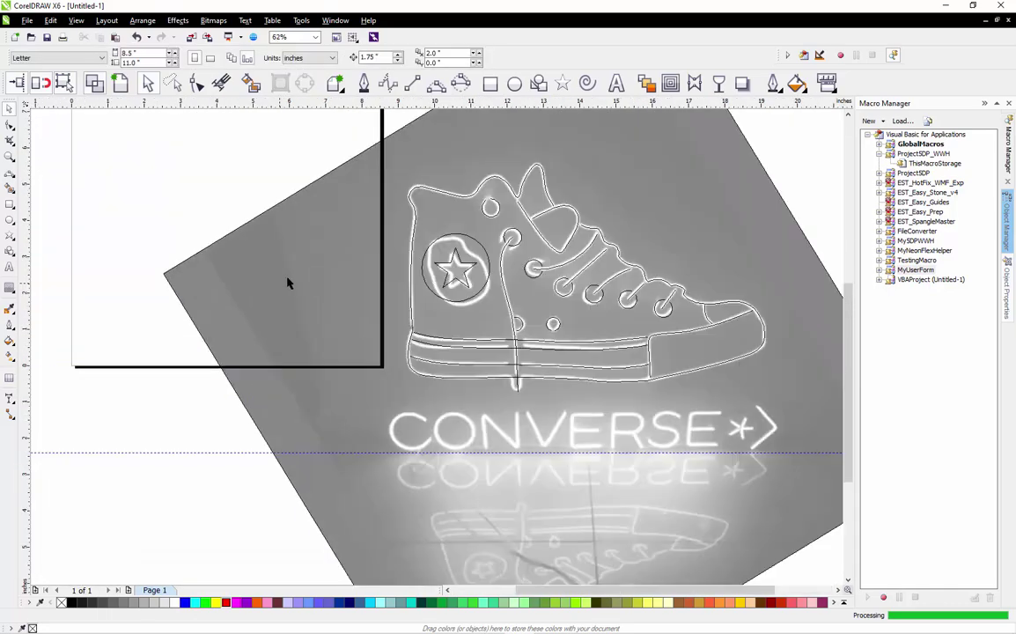
scroll(401, 281, "down", 2)
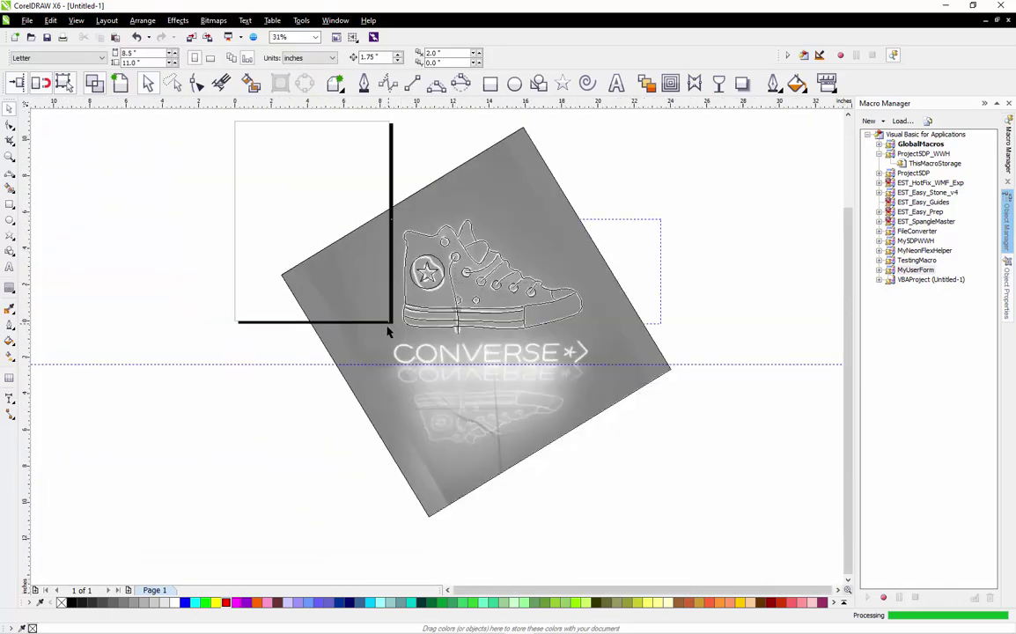
left_click(345, 307)
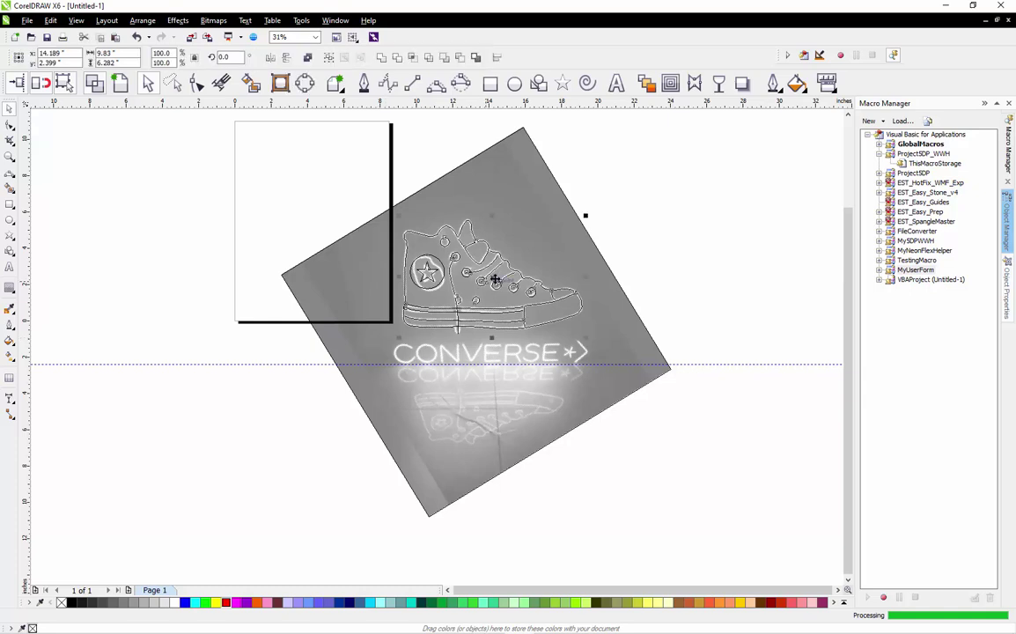
scroll(398, 280, "down", 2)
left_click_drag(422, 278, 625, 287)
left_click(694, 267)
scroll(676, 281, "up", 4)
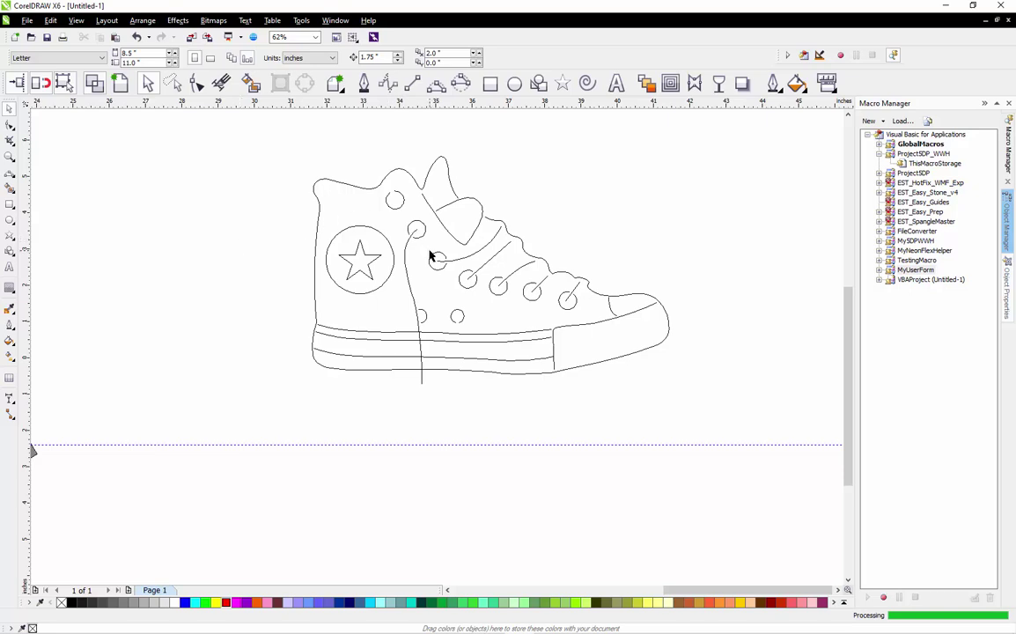
Compare the duplicated shoe line drawing with the photo tracing and examine the CONVERSE lettering below the shoe
scroll(430, 258, "down", 4)
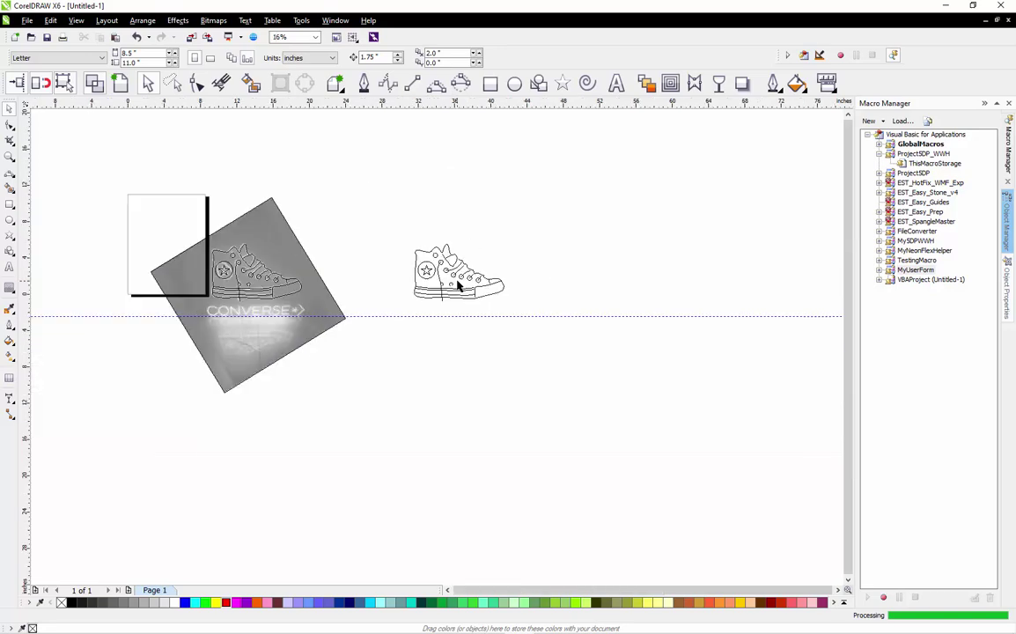
scroll(345, 286, "up", 2)
scroll(404, 295, "down", 2)
scroll(276, 299, "up", 2)
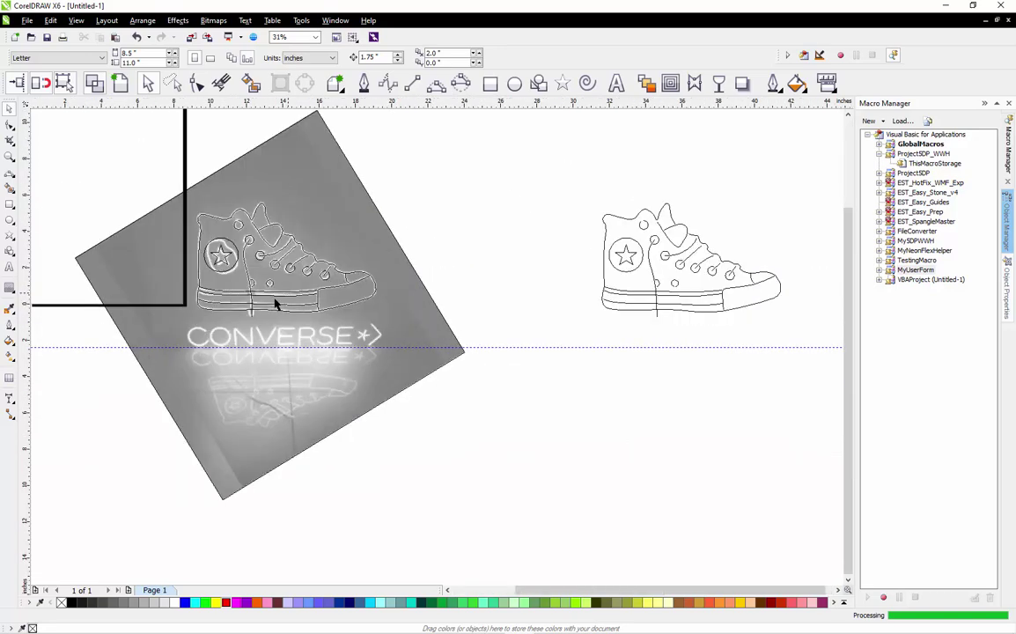
scroll(203, 346, "up", 2)
scroll(203, 346, "up", 2)
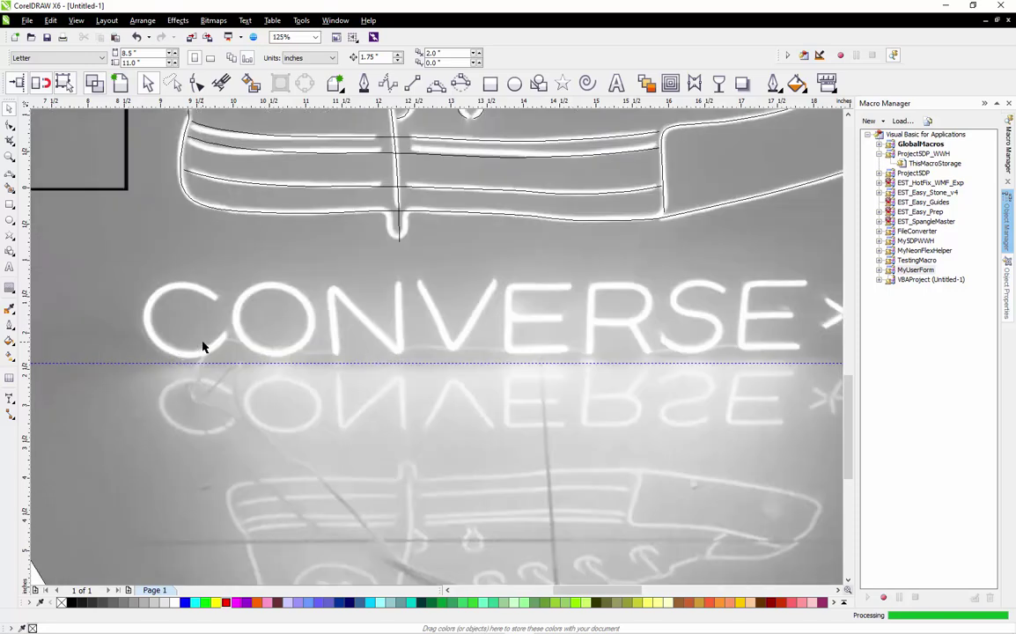
scroll(202, 346, "down", 2)
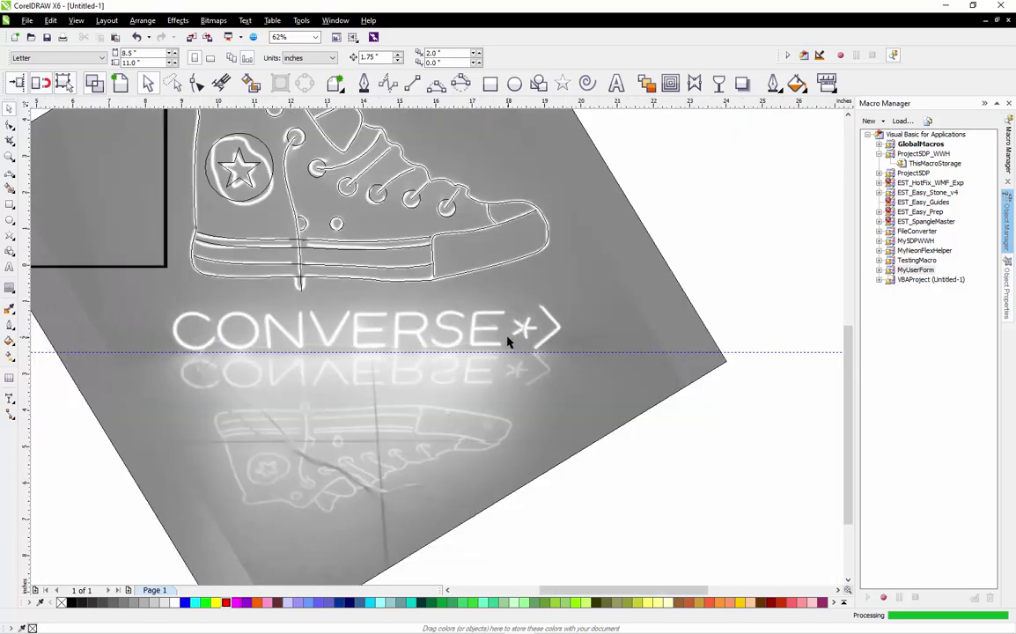
Place a horizontal guideline along the upper edge of the CONVERSE lettering, at about -1.28 inches
scroll(508, 343, "up", 2)
scroll(508, 342, "down", 1)
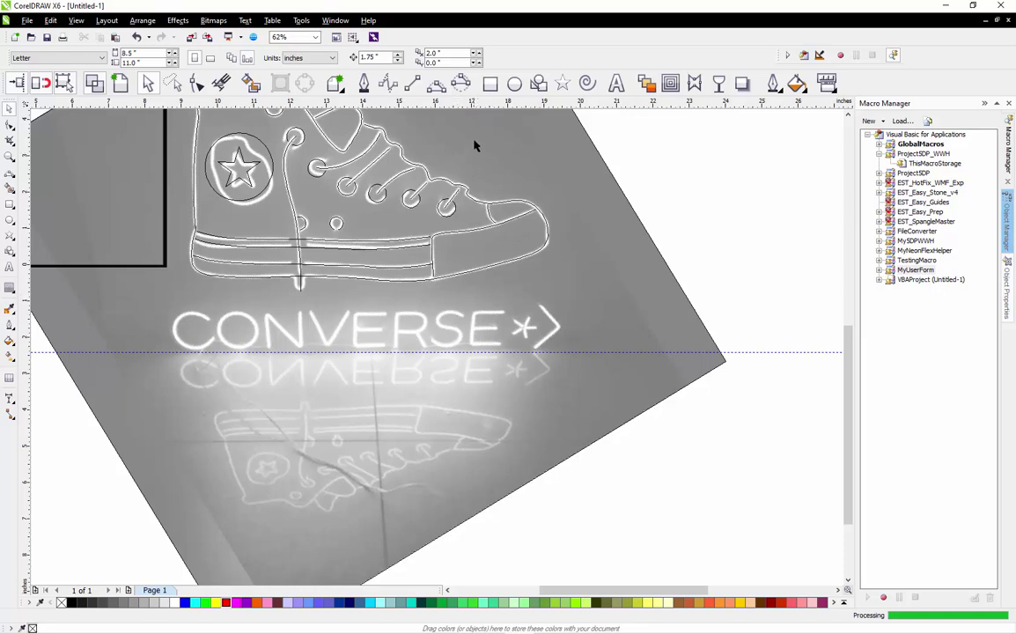
left_click_drag(437, 102, 377, 311)
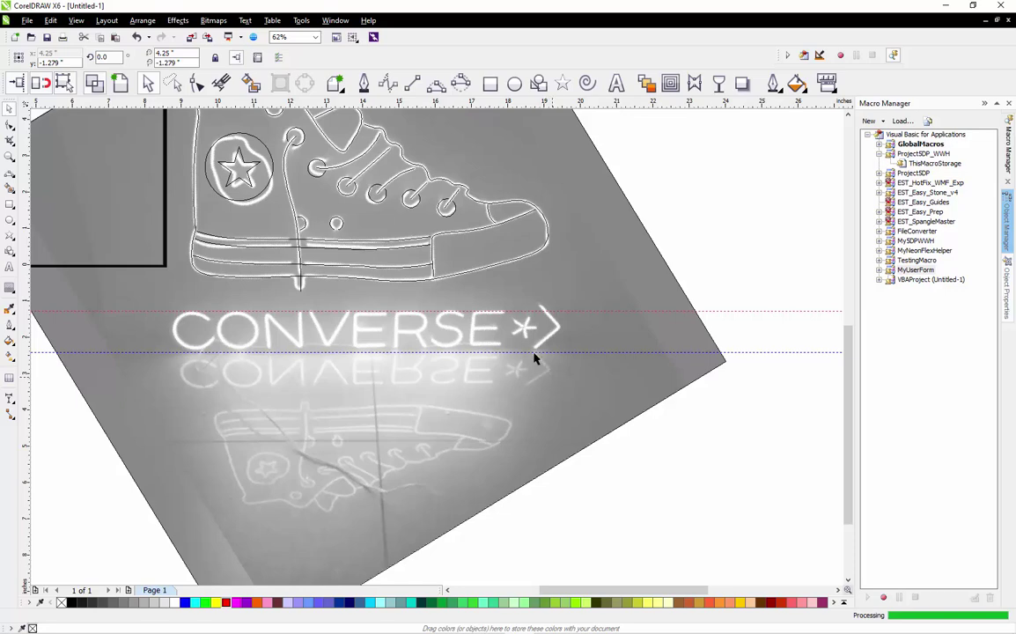
Draw a circle about 1.13 inches across between the two guidelines, fit it over the C, and duplicate it onto the O
scroll(147, 357, "up", 2)
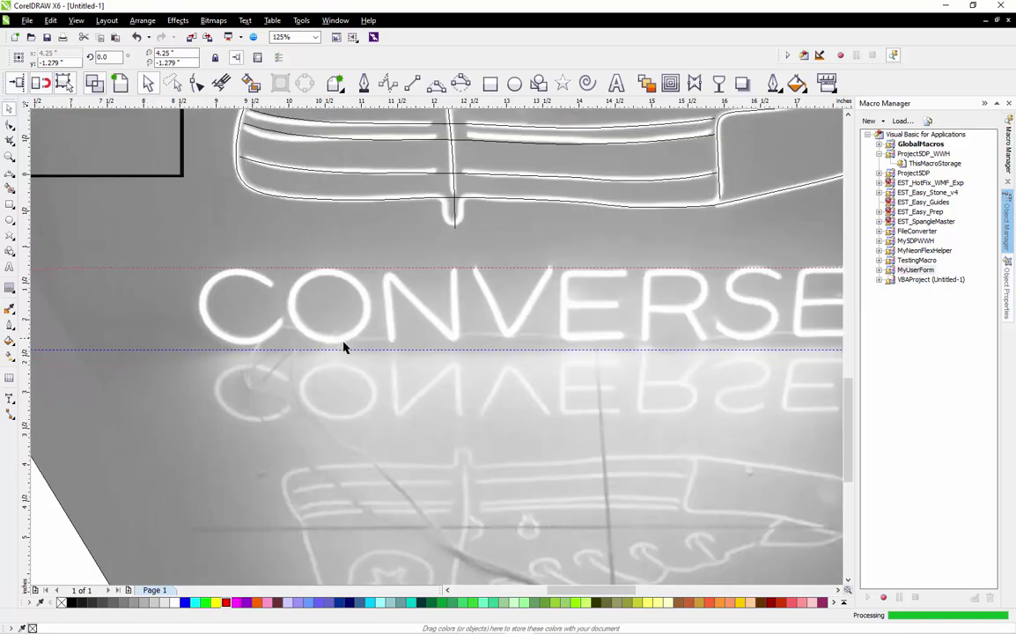
left_click(514, 84)
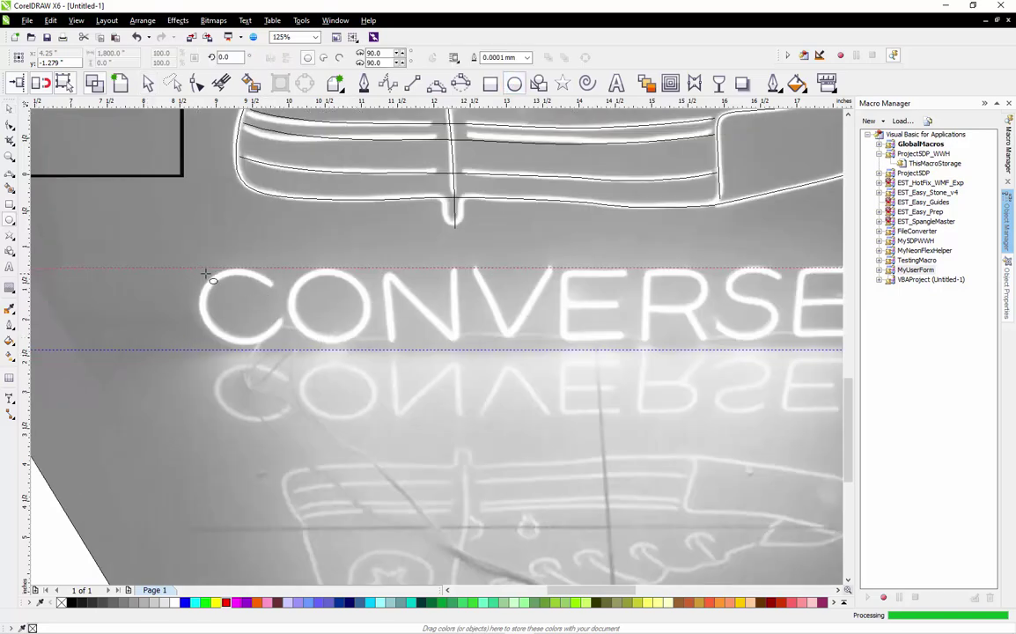
left_click_drag(208, 267, 272, 350)
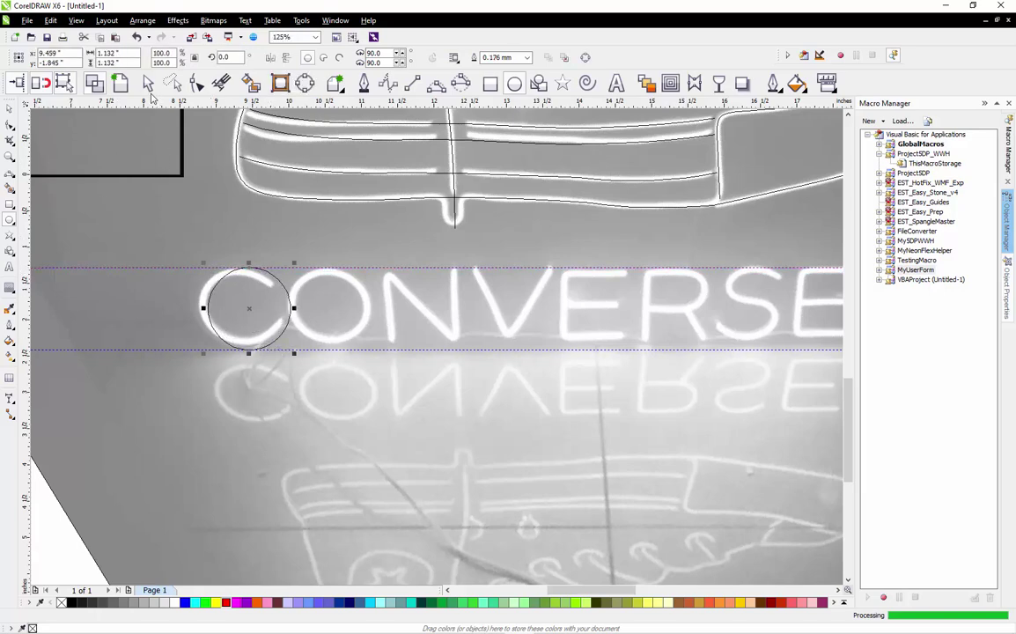
left_click(148, 83)
scroll(256, 318, "up", 2)
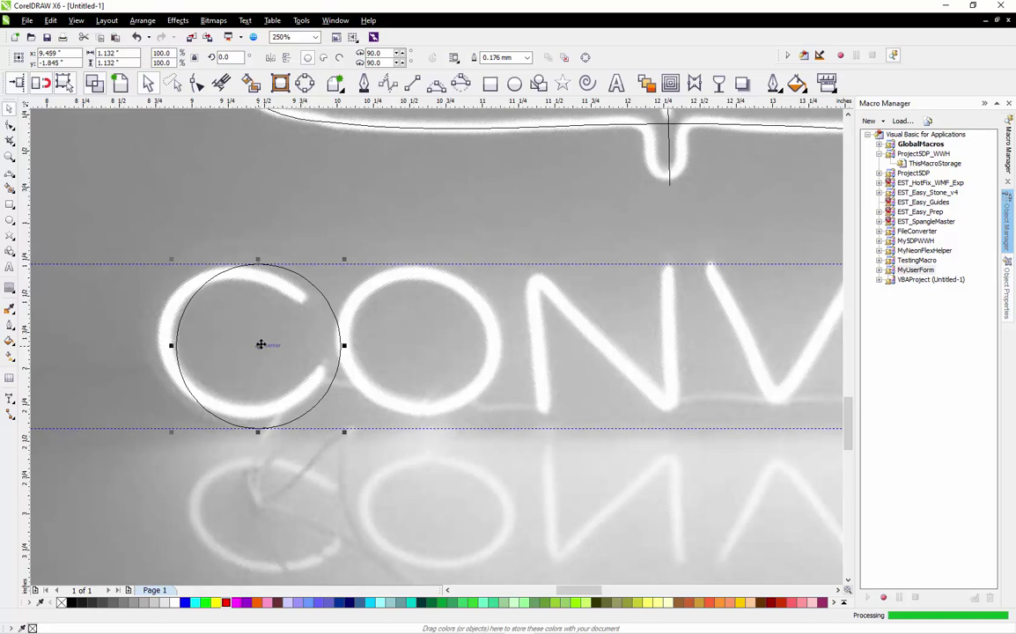
mouse_move(260, 345)
left_mouse_down()
mouse_move(431, 343)
mouse_move(252, 358)
mouse_move(243, 348)
left_mouse_up()
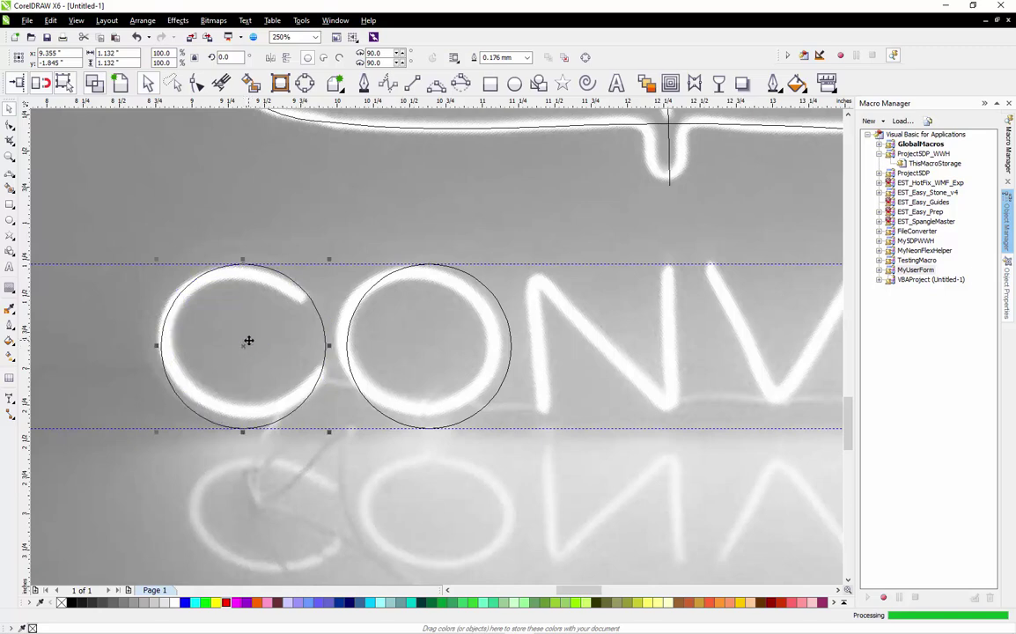
Convert the C's circle to curves, add nodes at both tips of the neon C, and delete the segment between them to open it
key("ctrl+q")
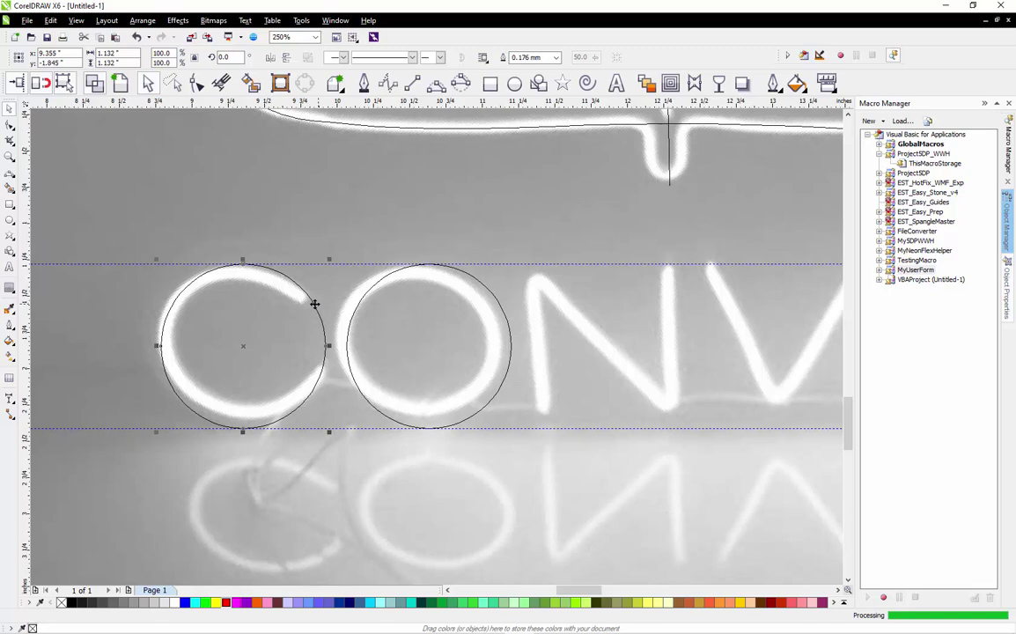
key("F10")
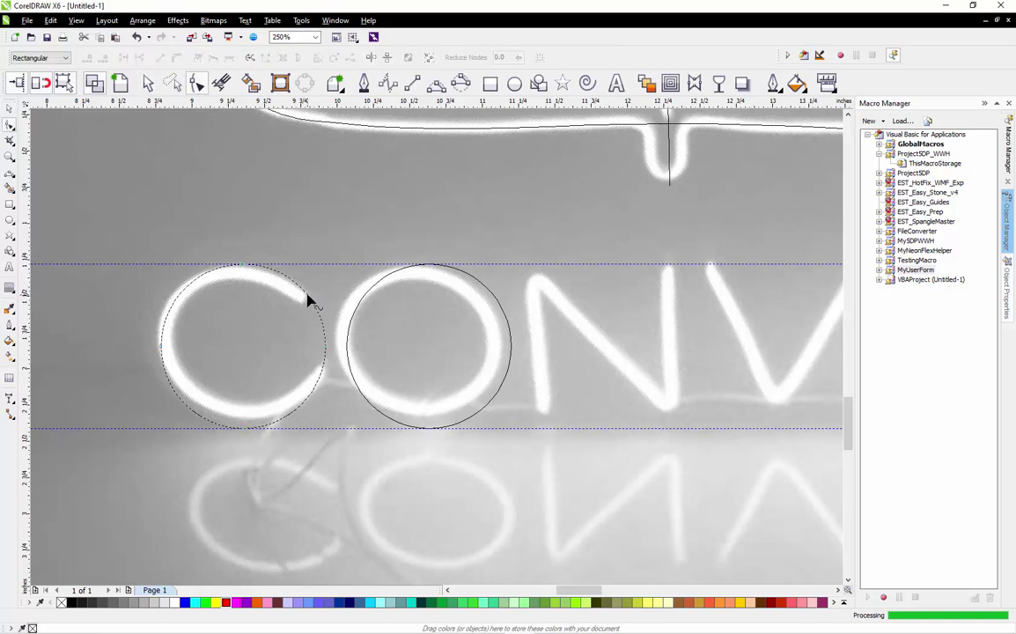
left_click(308, 301)
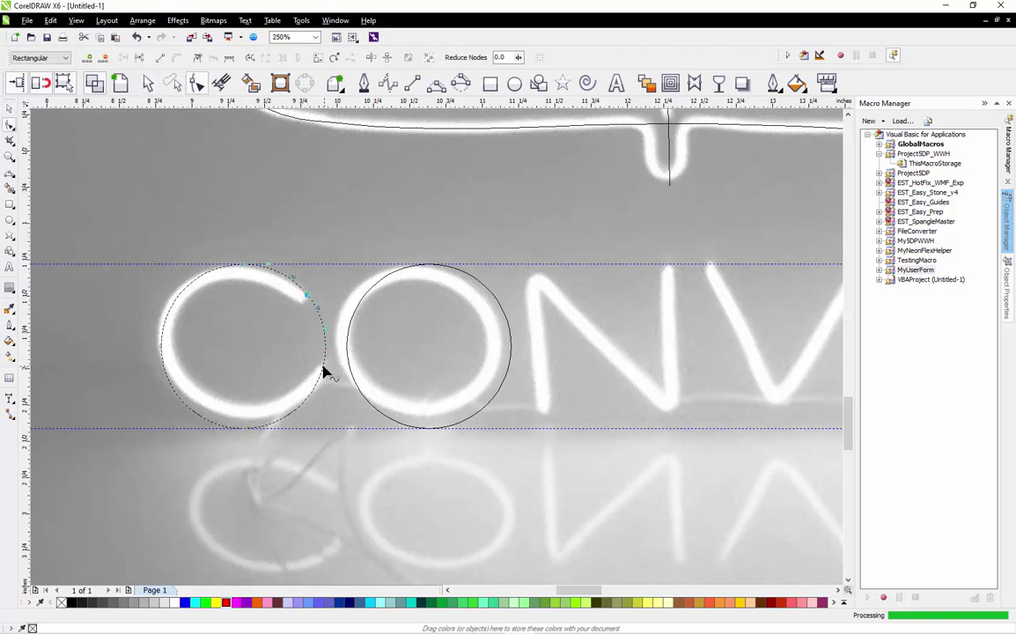
double_click(322, 370)
right_click(322, 336)
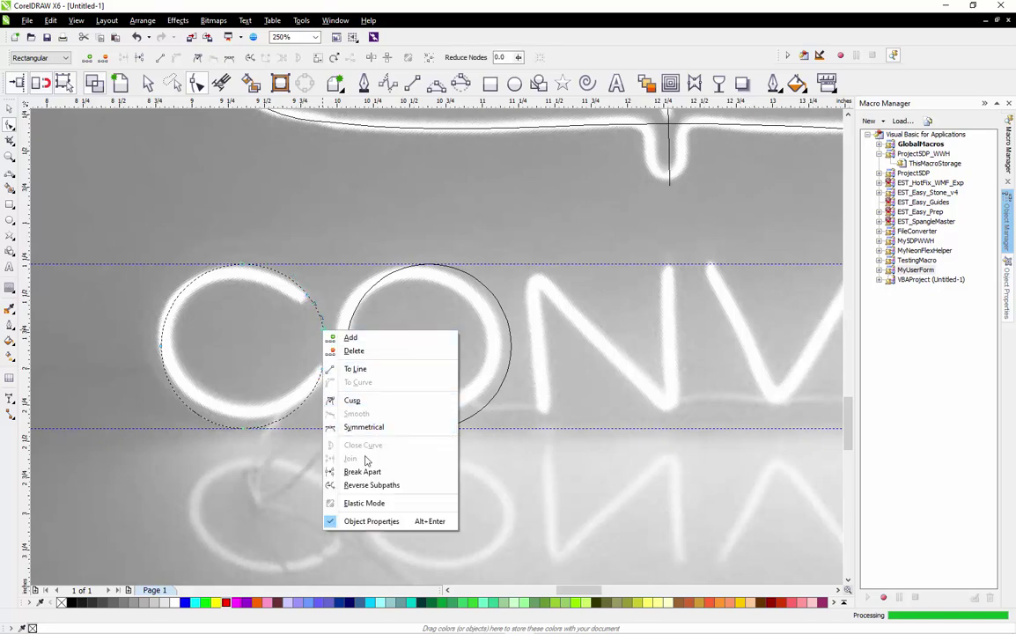
left_click(361, 472)
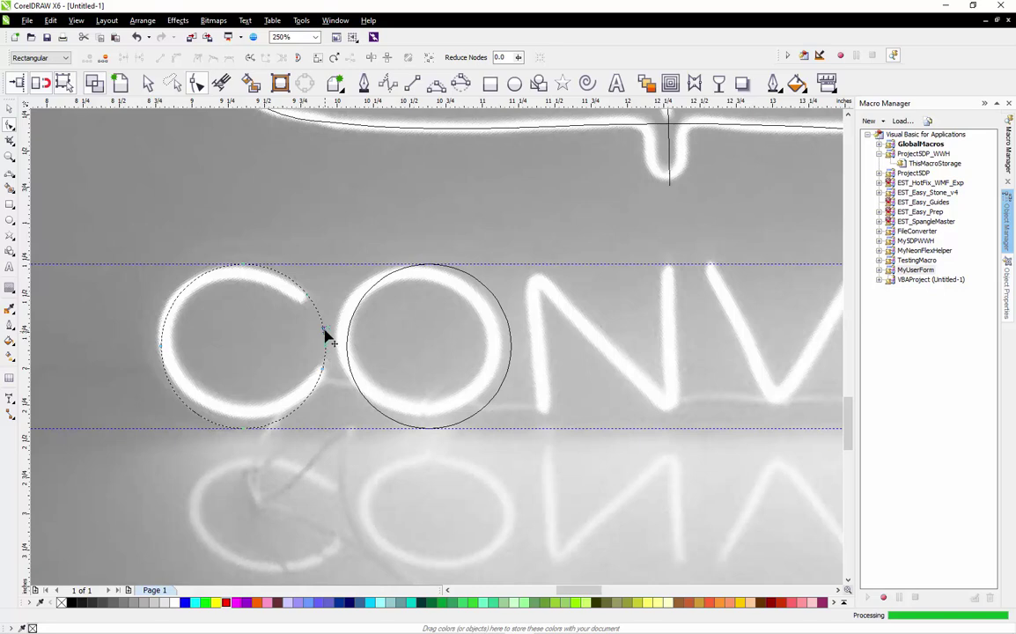
key("Delete")
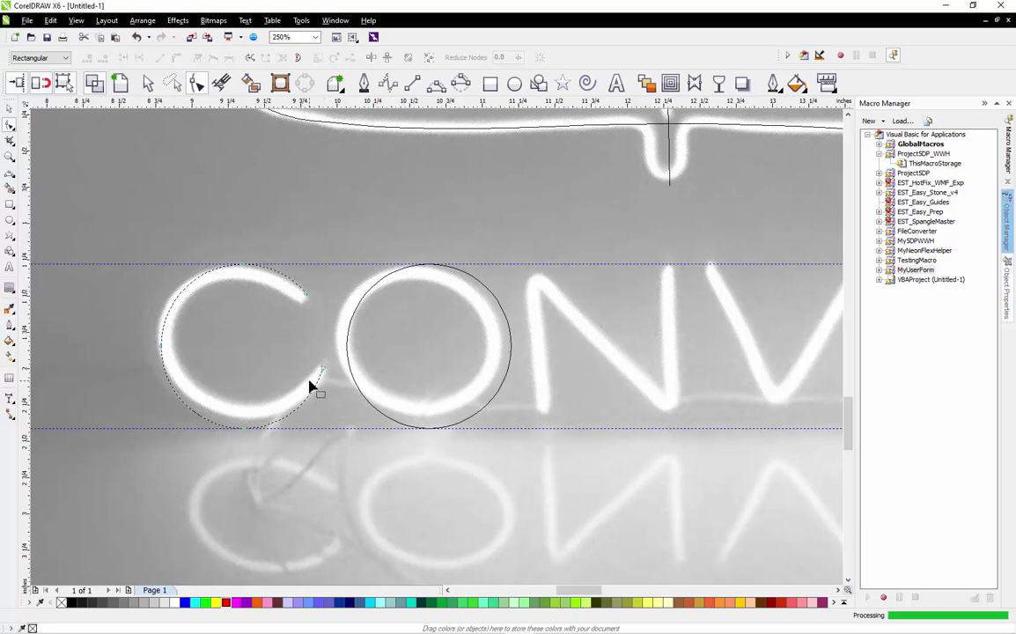
scroll(261, 318, "down", 1)
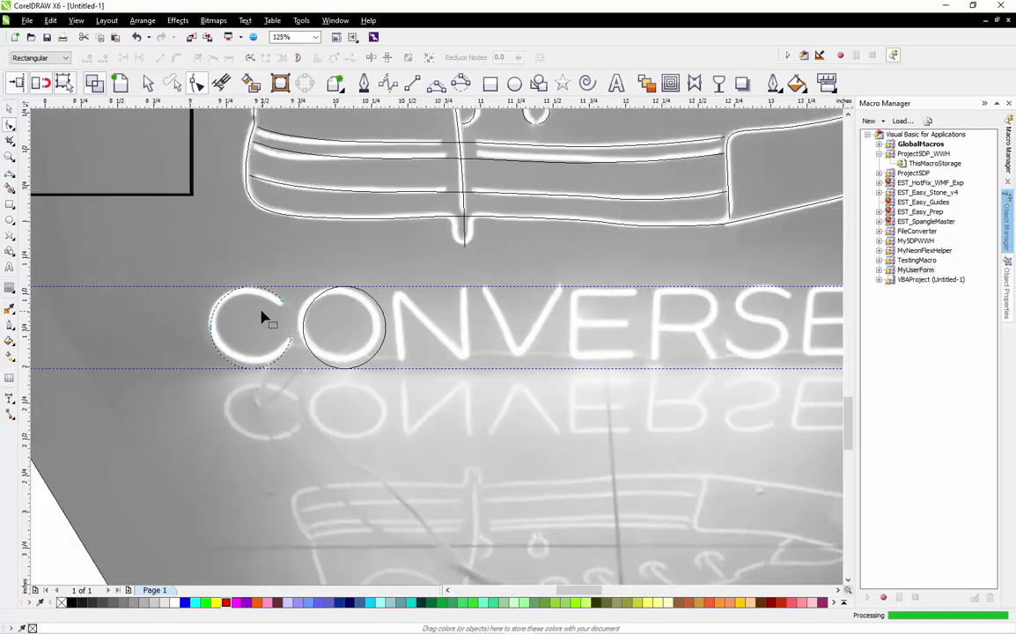
scroll(261, 315, "up", 1)
scroll(261, 310, "up", 1)
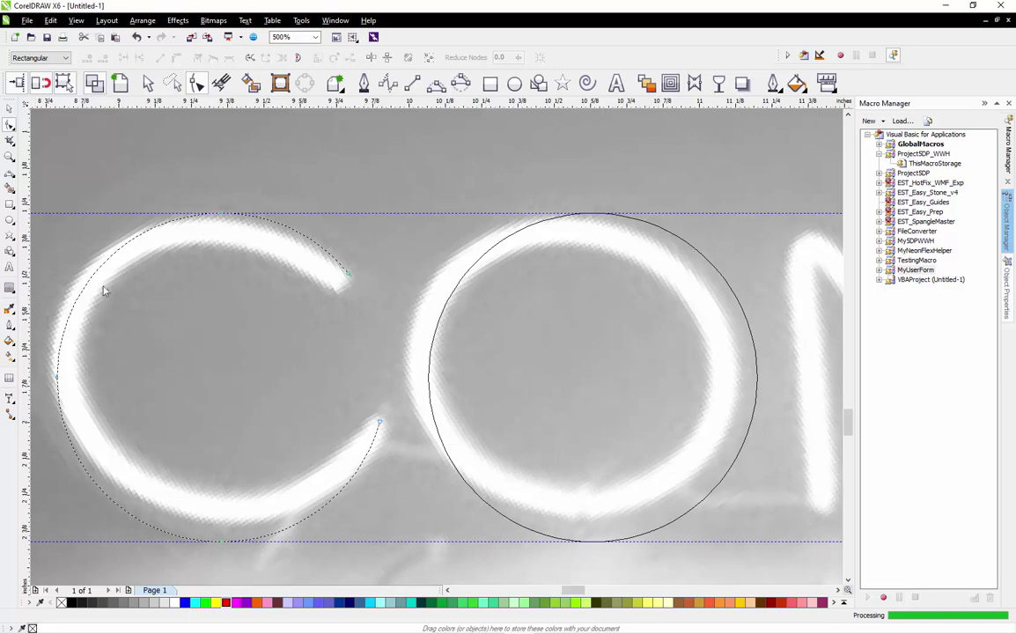
Shorten the C's lower end to line up vertically with its upper tip using a temporary vertical guideline, and delete that guideline
left_click_drag(361, 283, 351, 276)
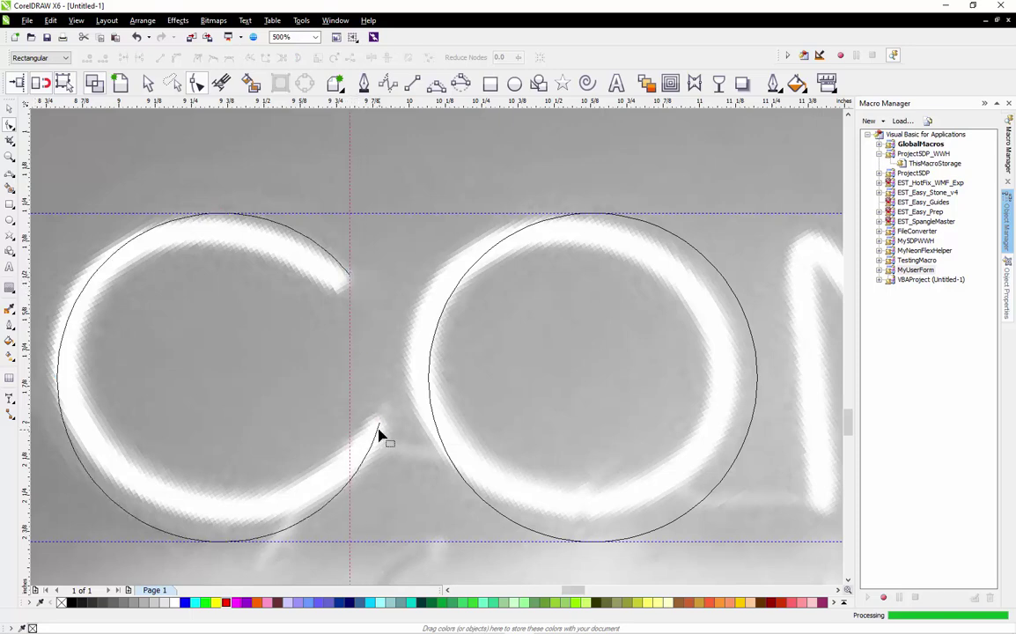
mouse_move(379, 436)
left_mouse_down()
mouse_move(372, 465)
mouse_move(351, 481)
mouse_move(383, 429)
left_mouse_up()
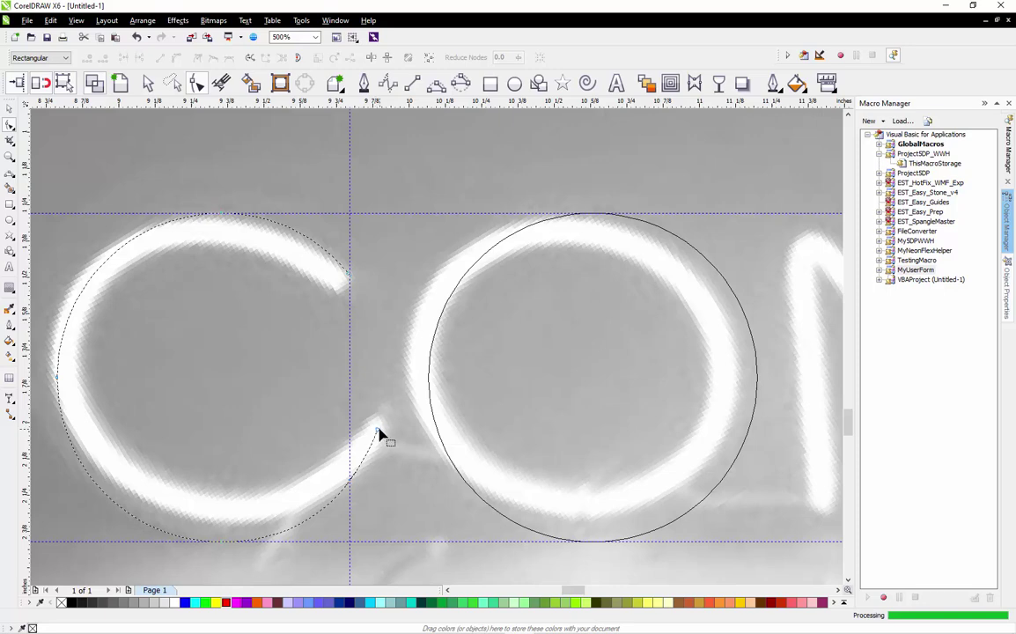
key("ctrl+z")
left_click(9, 107)
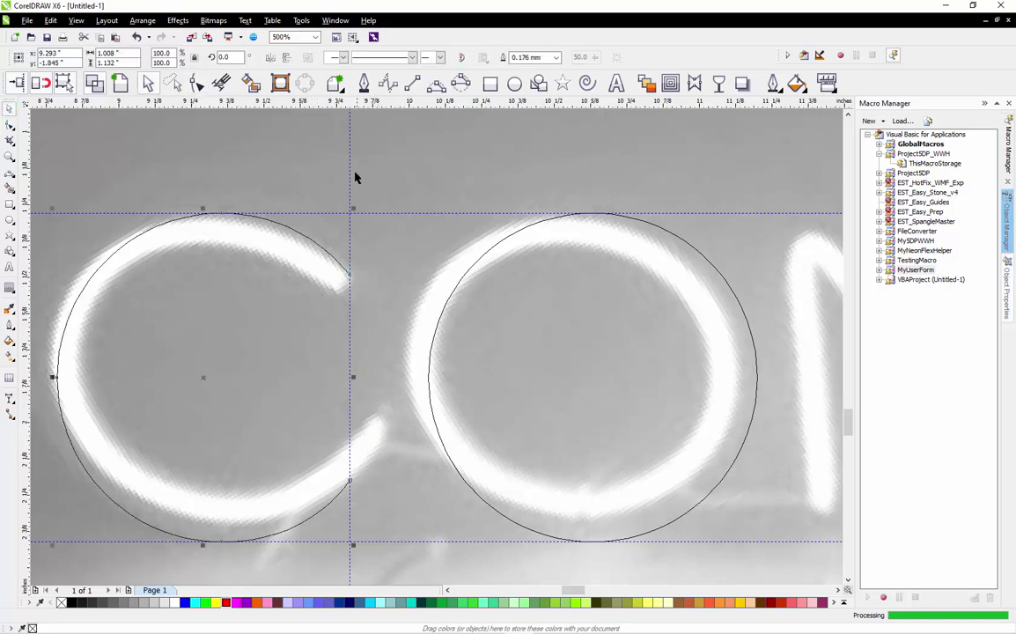
left_click(350, 170)
key("Delete")
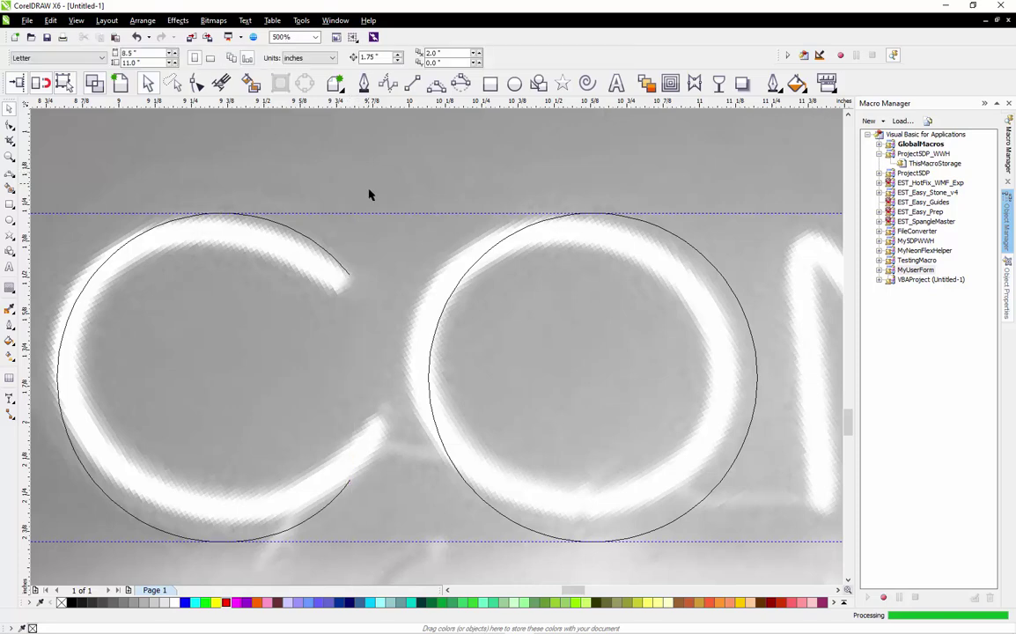
Move the second circle sideways so it sits centred over the neon O, keeping it between the two horizontal guidelines
scroll(369, 195, "down", 2)
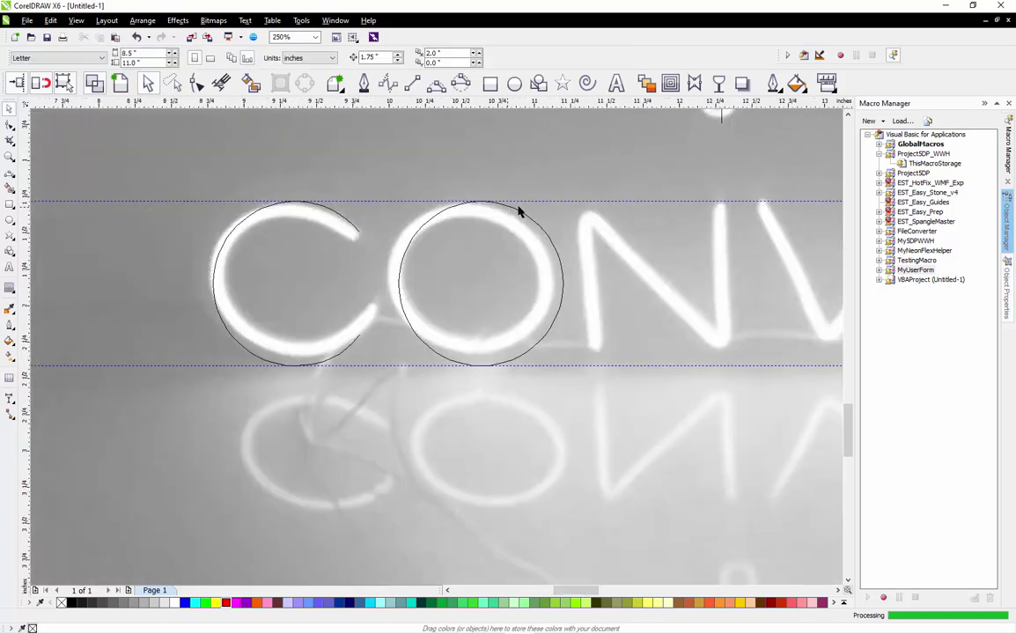
left_click_drag(518, 212, 491, 208)
left_click(537, 163)
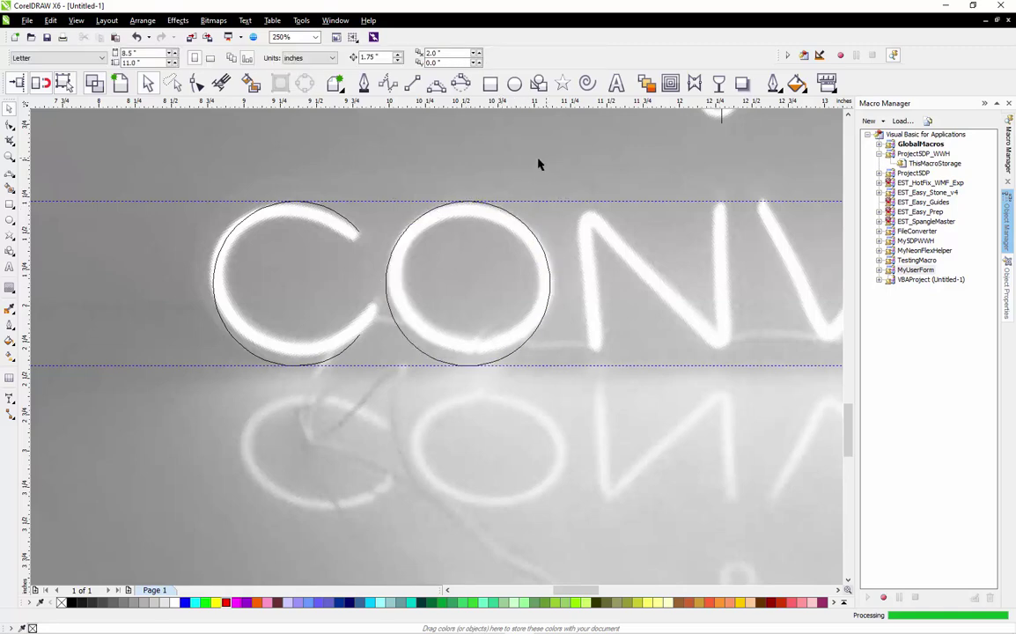
Trace the N with straight lines spanning the two guidelines: two vertical stems about 1.13 inches tall joined by a diagonal
scroll(356, 229, "down", 1)
scroll(515, 229, "up", 1)
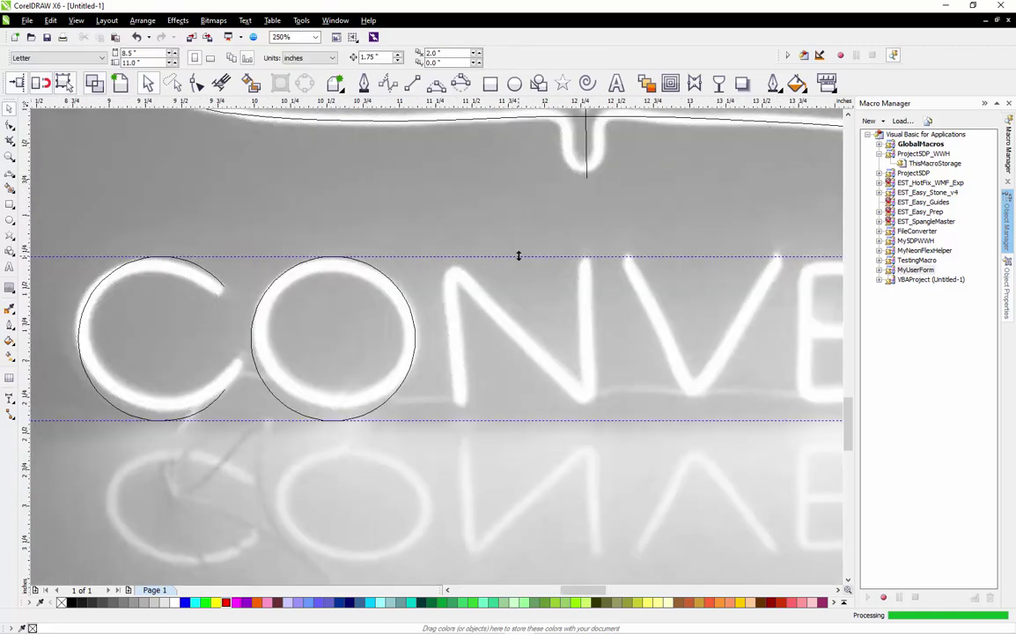
left_click(413, 86)
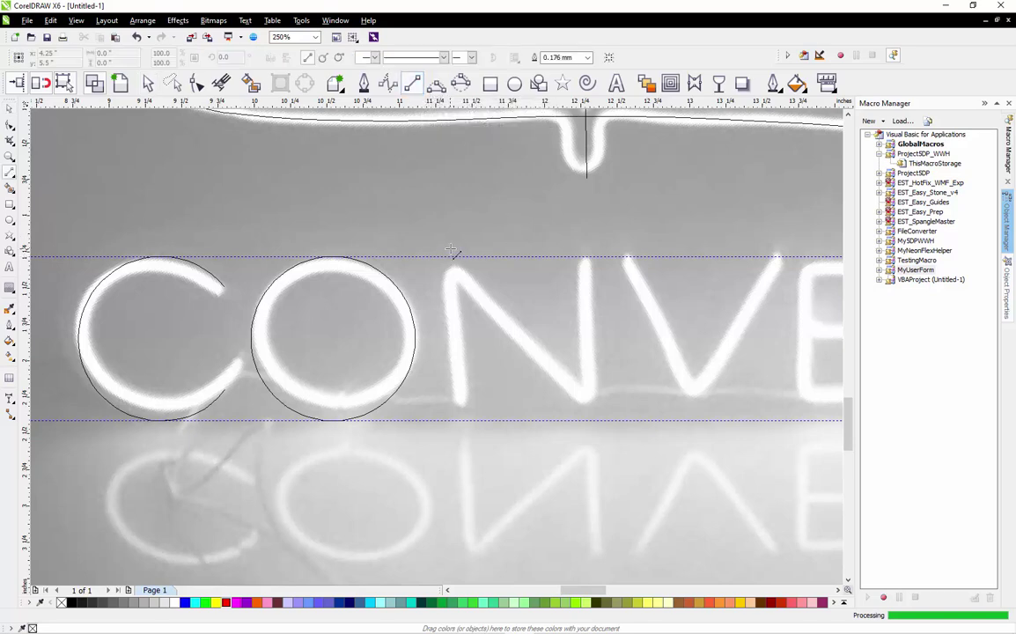
left_click_drag(453, 256, 455, 420)
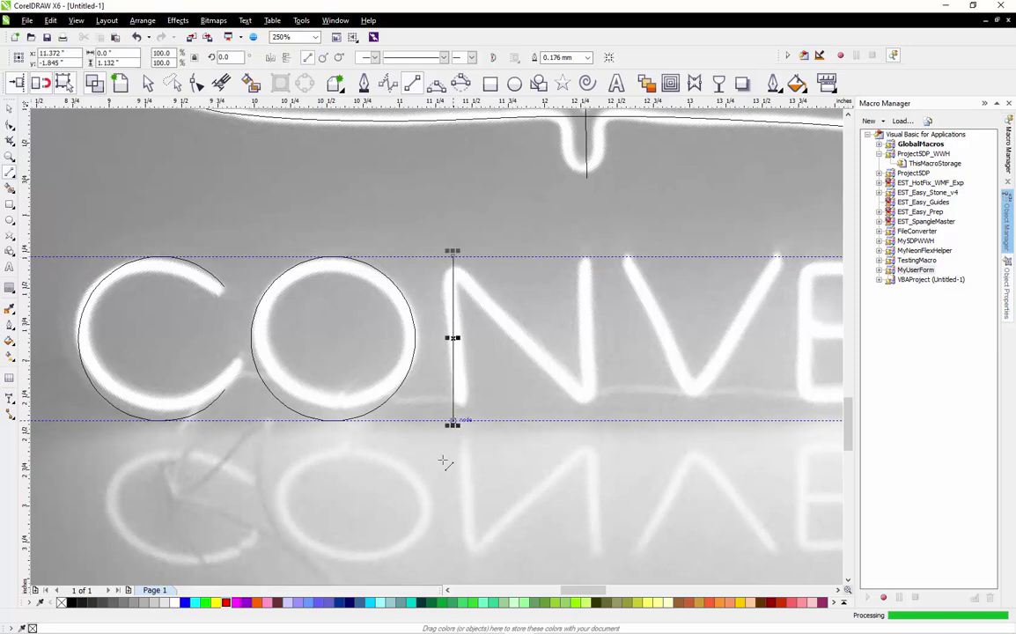
mouse_move(454, 257)
left_mouse_down()
mouse_move(513, 361)
mouse_move(589, 424)
mouse_move(587, 256)
left_mouse_up()
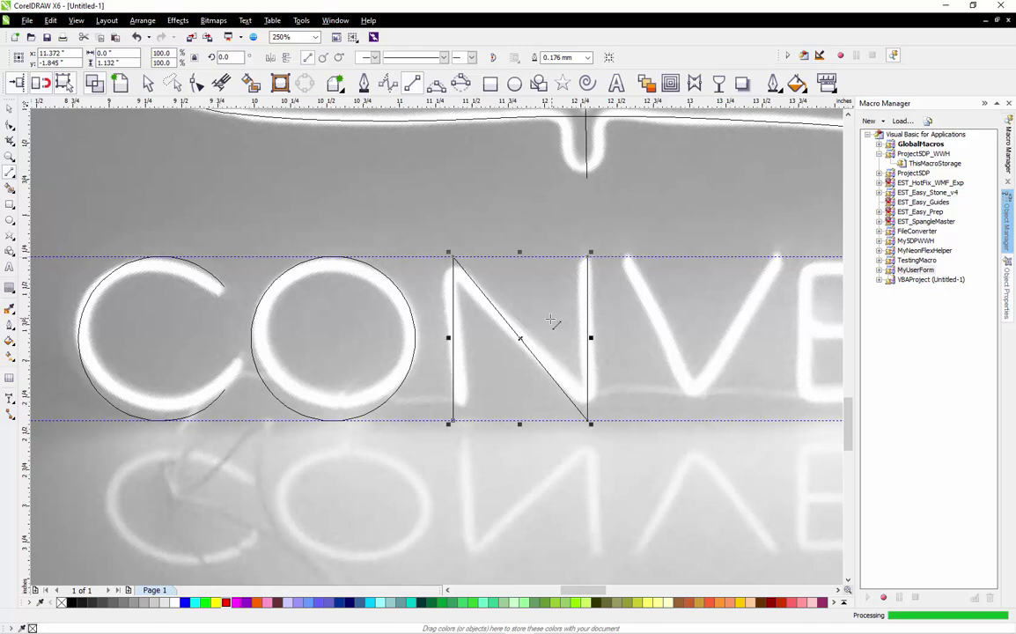
Draw the V's left stroke as a slanted line between the guidelines, about 0.43 inches wide and 1.13 inches tall
scroll(546, 308, "down", 2)
scroll(537, 305, "up", 2)
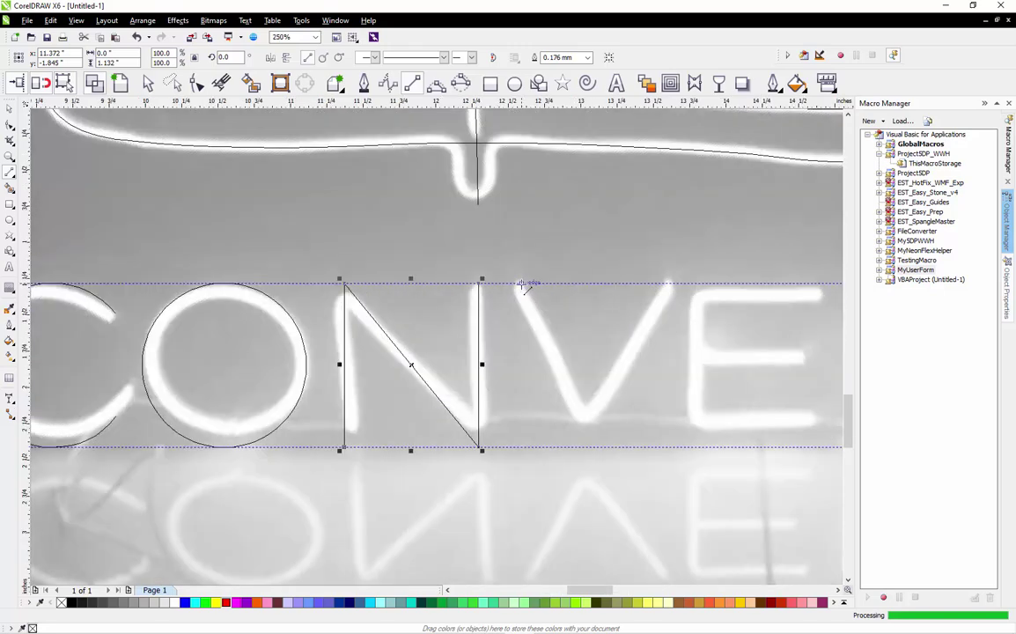
left_click_drag(522, 284, 585, 447)
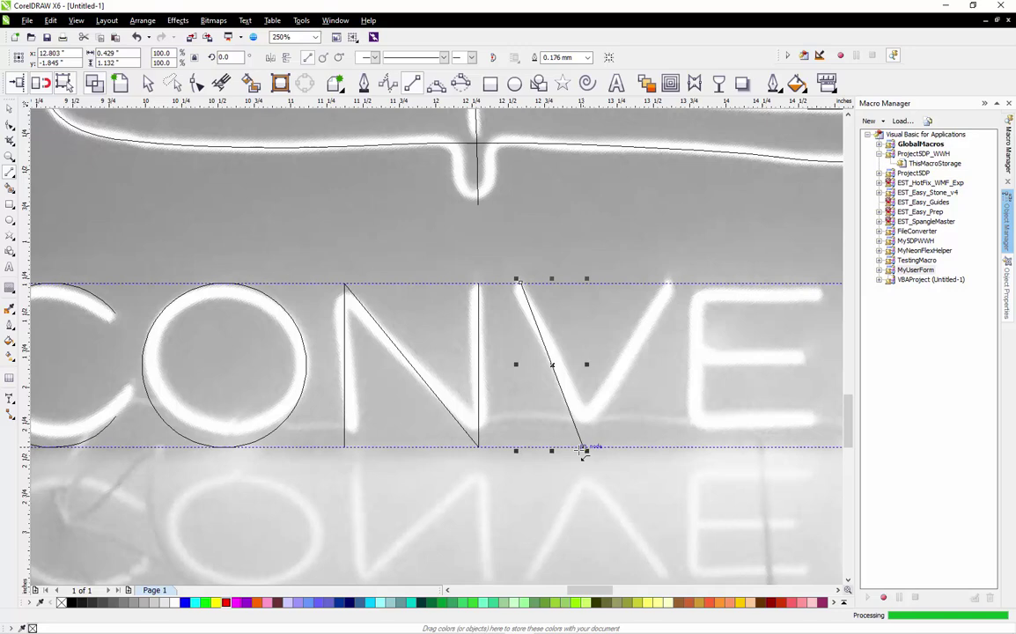
left_click(10, 107)
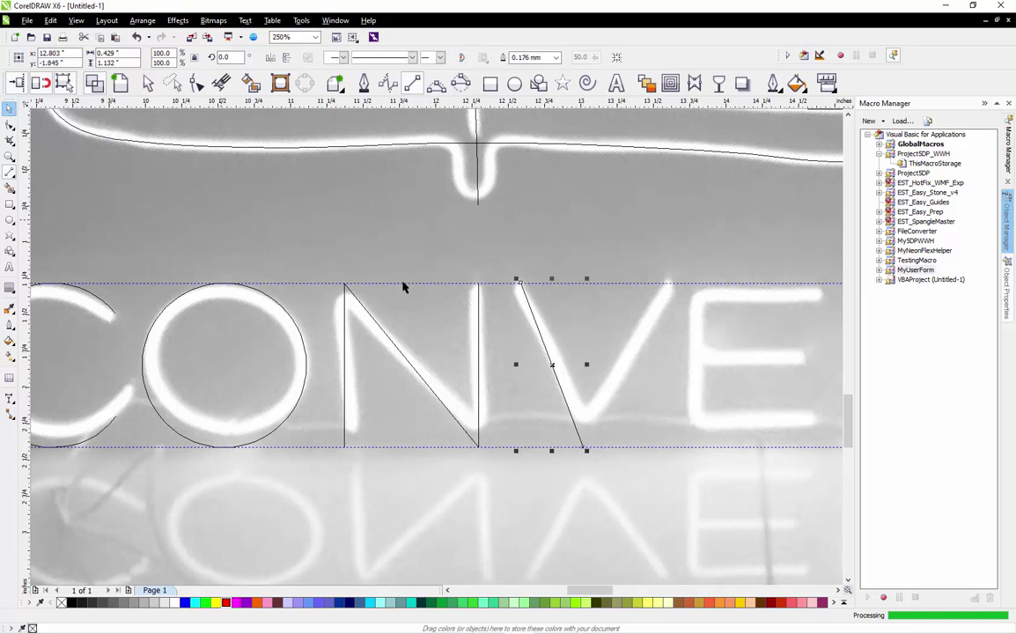
left_click(529, 358)
left_click_drag(608, 350, 608, 354)
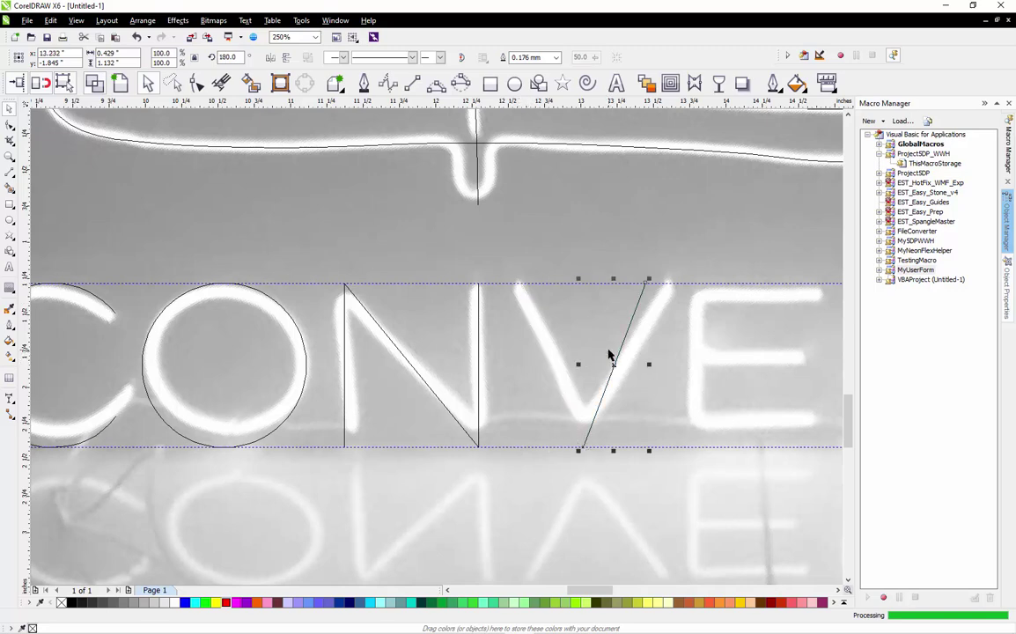
key("Delete")
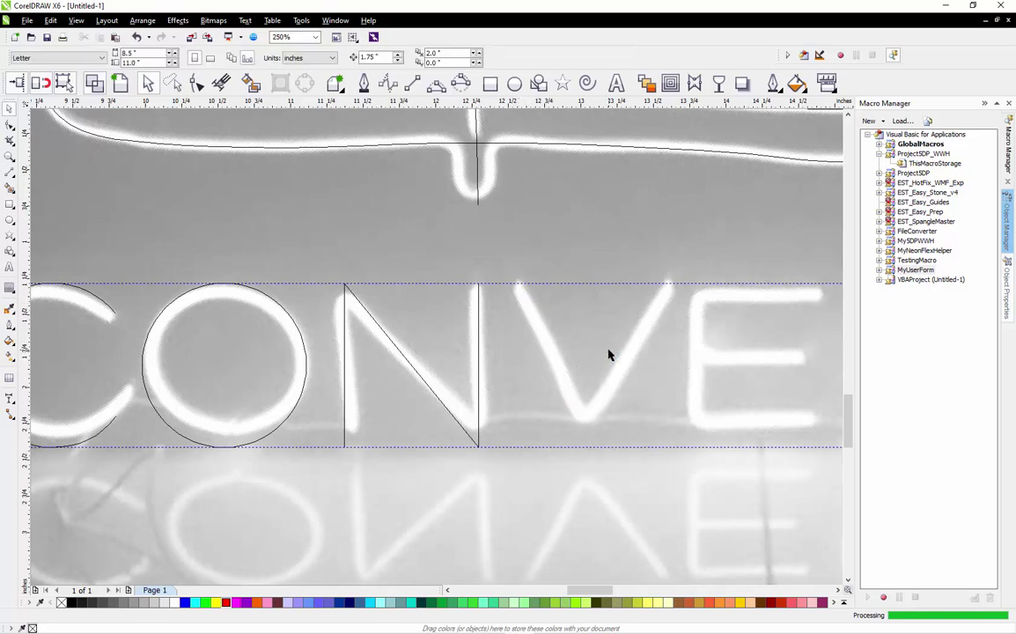
key("ctrl+z")
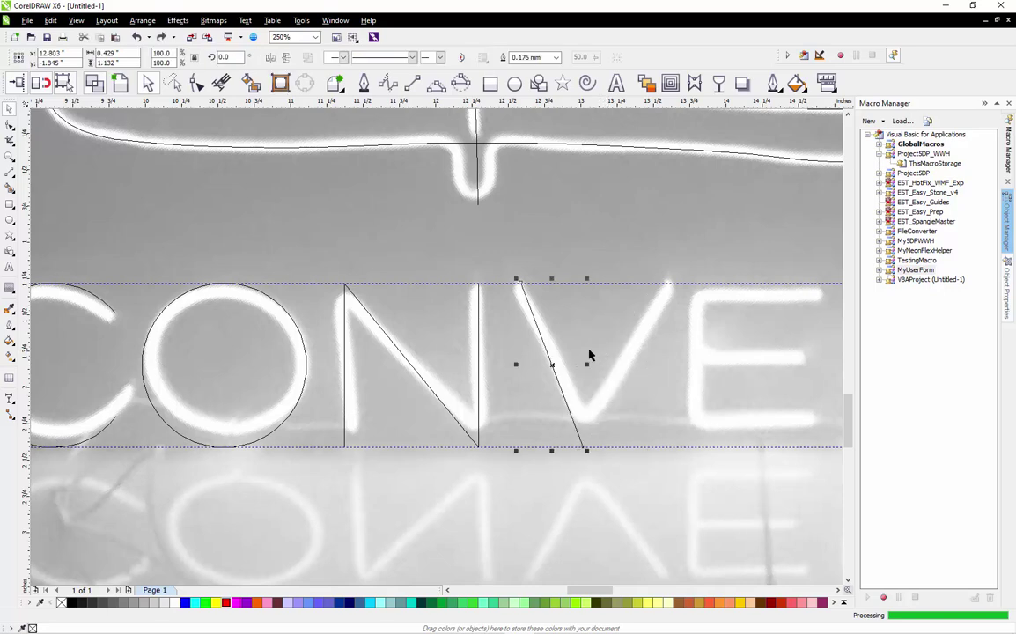
Move the end nodes of the V's left stroke to make it about 0.57 inches wide, and mirror a copy as the right stroke
key("F10")
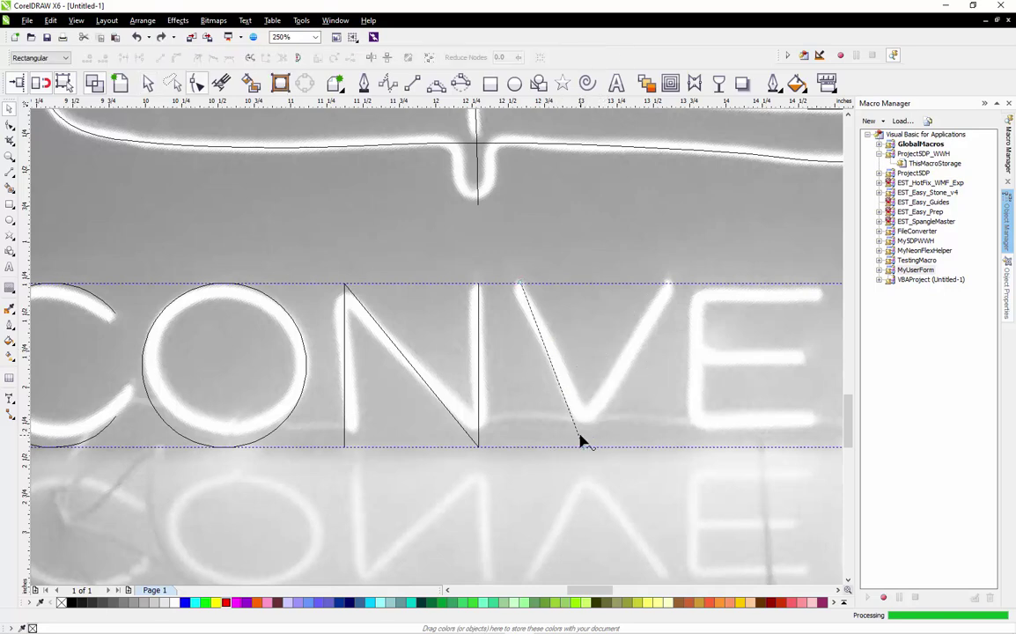
left_click_drag(585, 448, 596, 445)
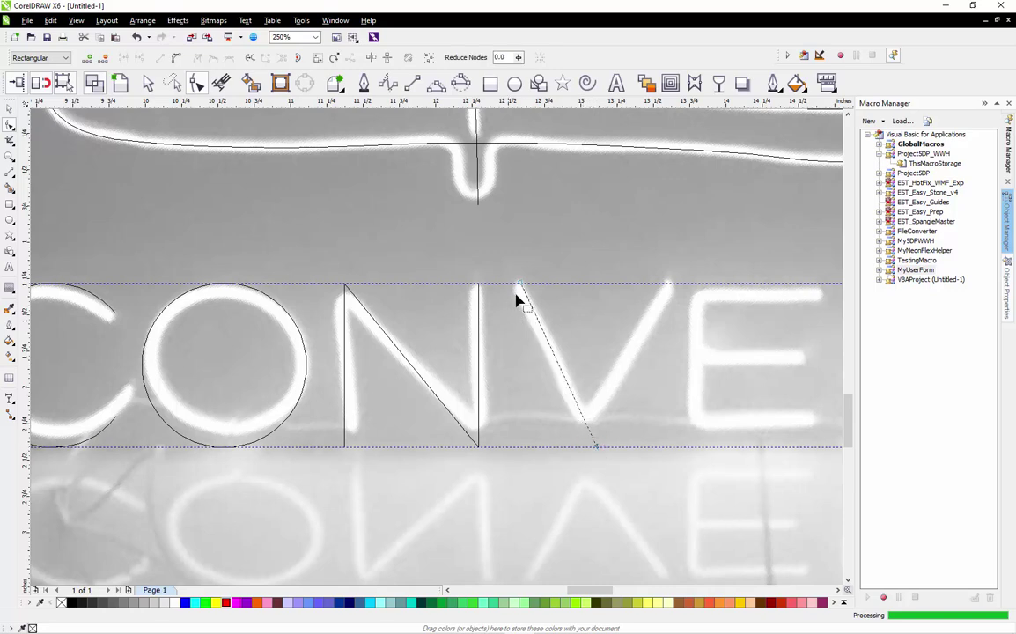
left_click_drag(522, 286, 516, 284)
left_click(9, 108)
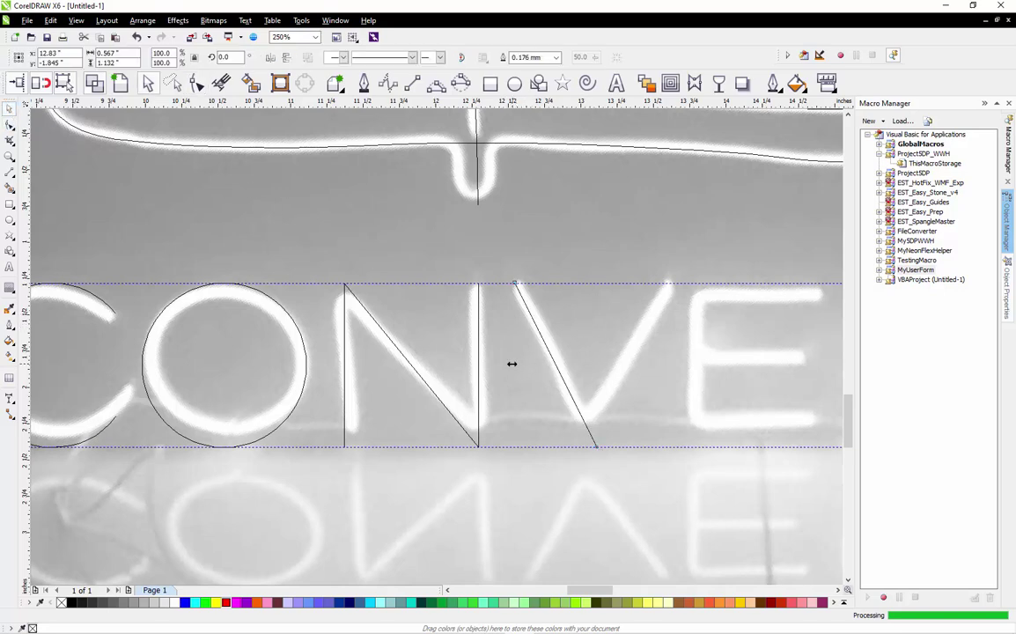
left_click_drag(511, 363, 628, 359)
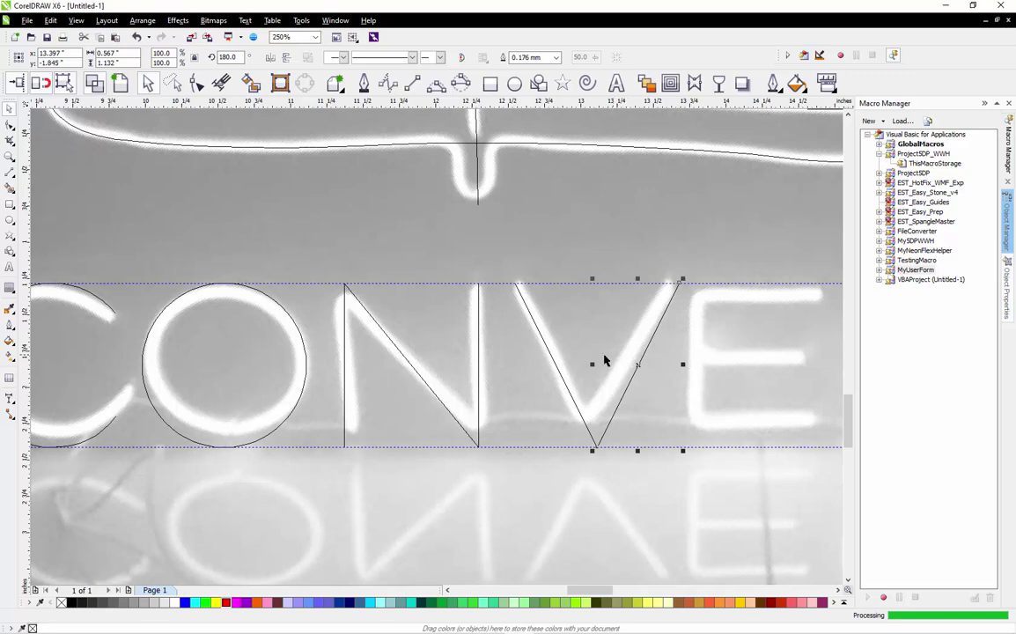
Combine the V's two strokes into one curve and join their end nodes at the bottom point
left_click(553, 361, "shift")
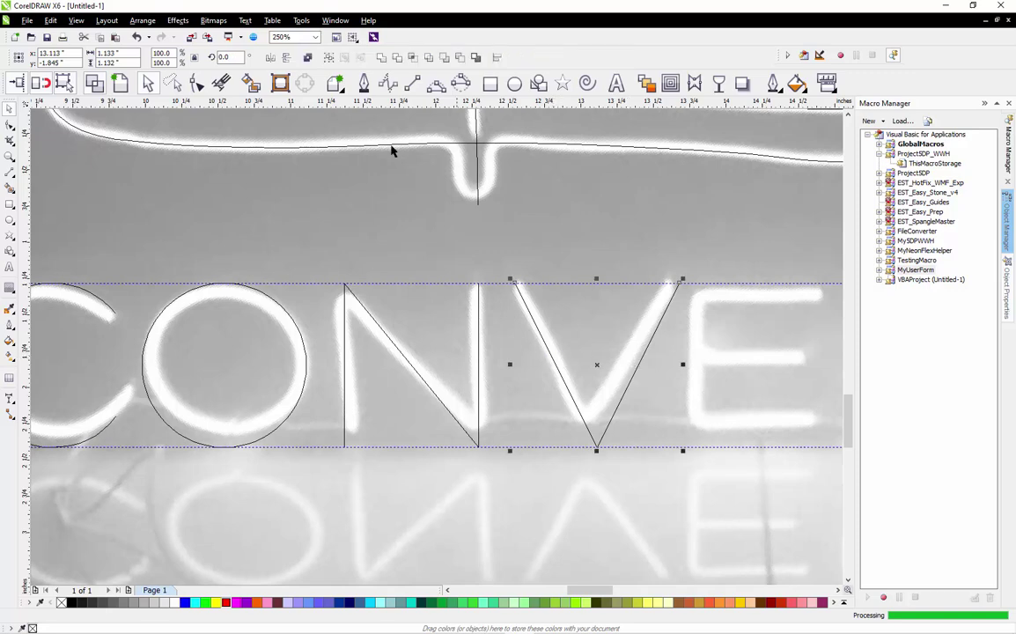
left_click(307, 60)
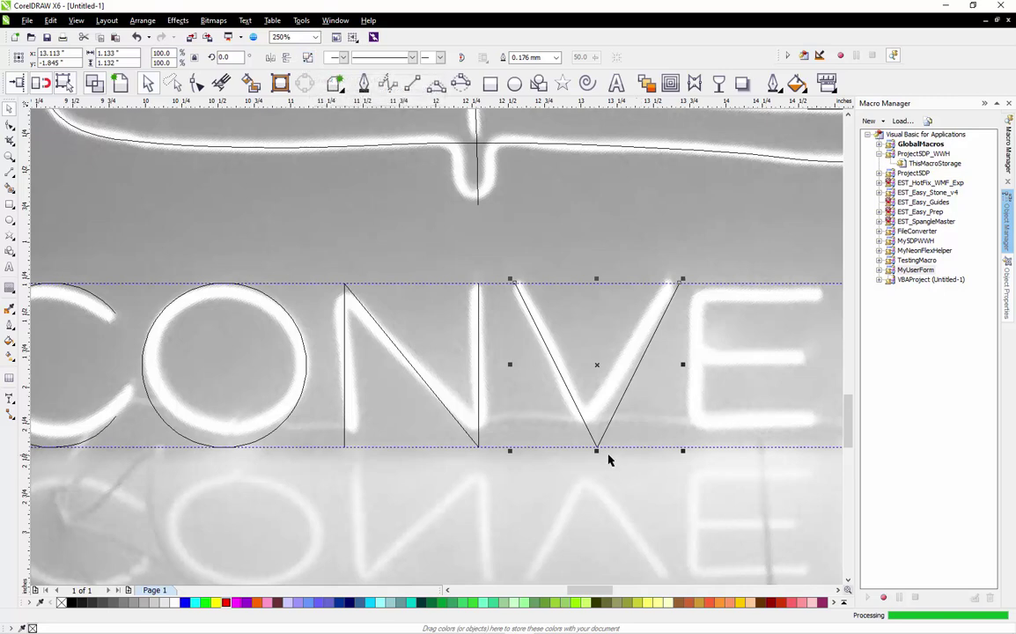
key("F10")
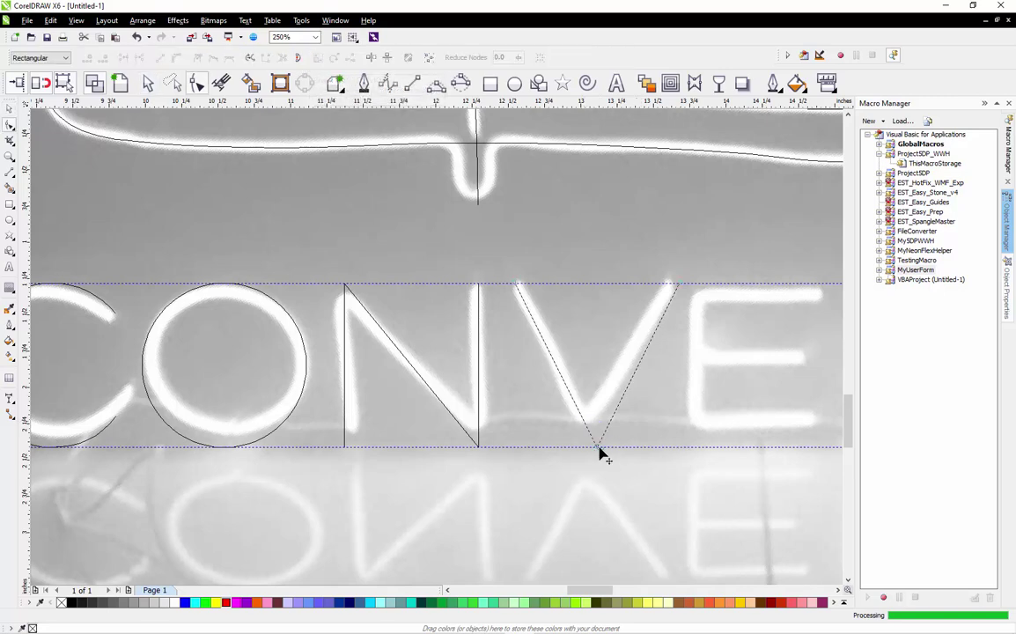
left_click_drag(582, 468, 623, 441)
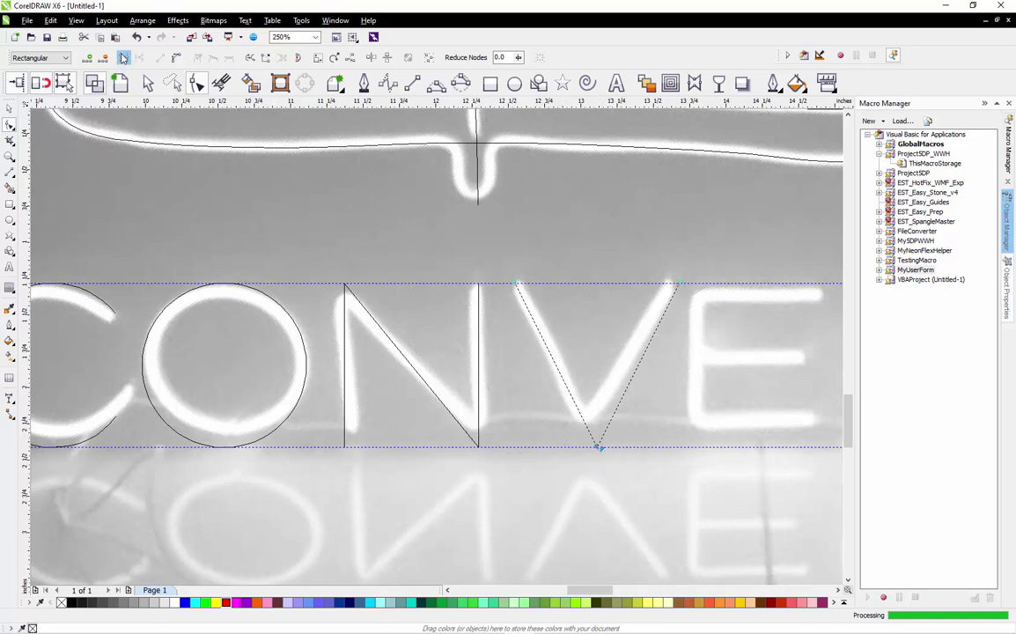
left_click(124, 58)
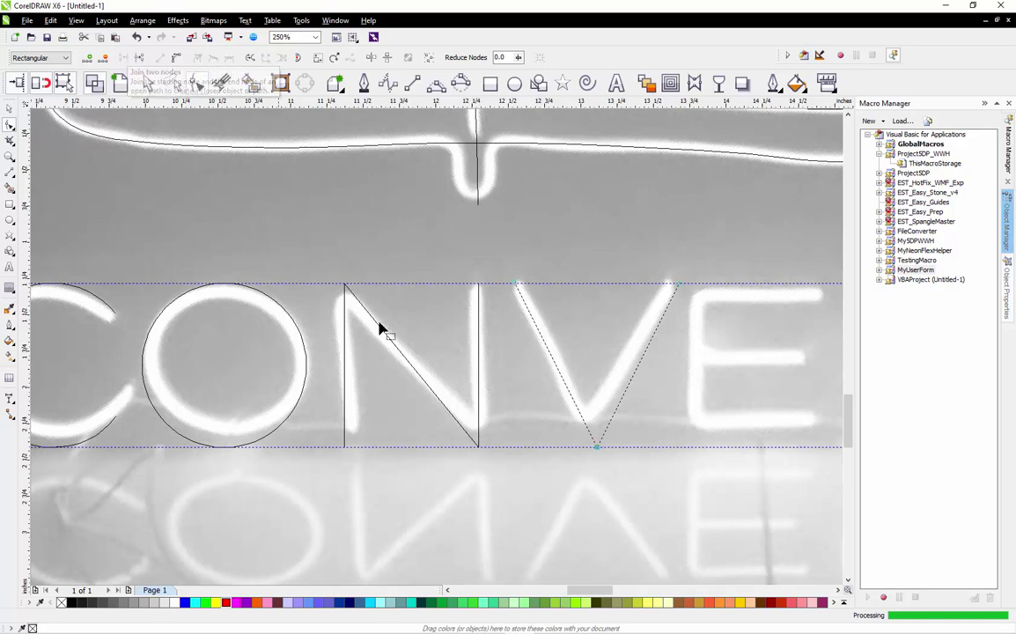
key("space")
key("Escape")
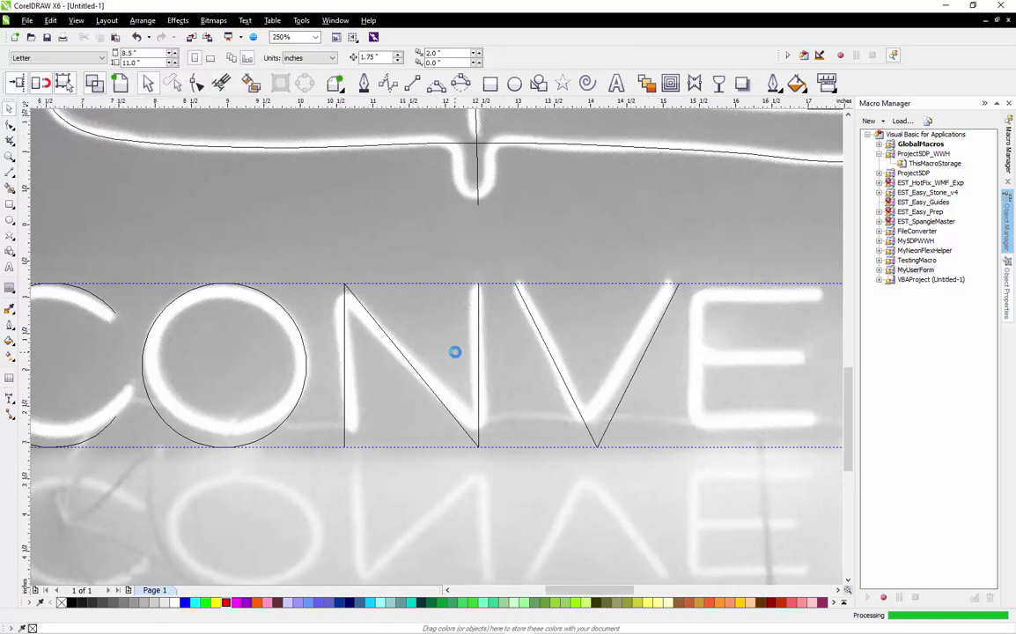
Draw the E's vertical stem between the guidelines and its bottom arm about 0.79 inches long along the lower guideline
scroll(484, 344, "down", 1)
scroll(646, 339, "up", 1)
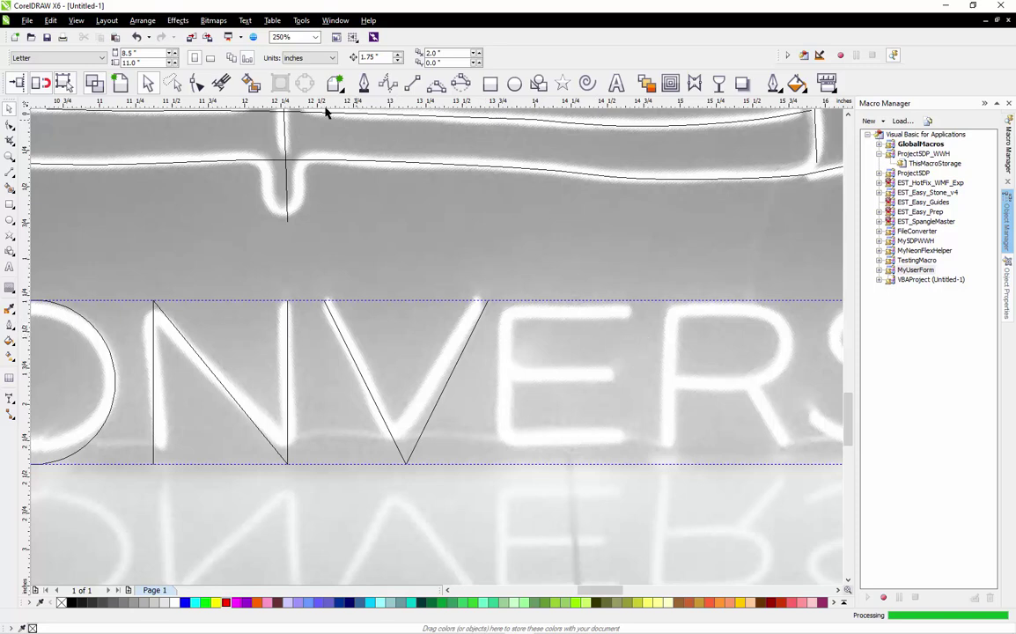
left_click(413, 83)
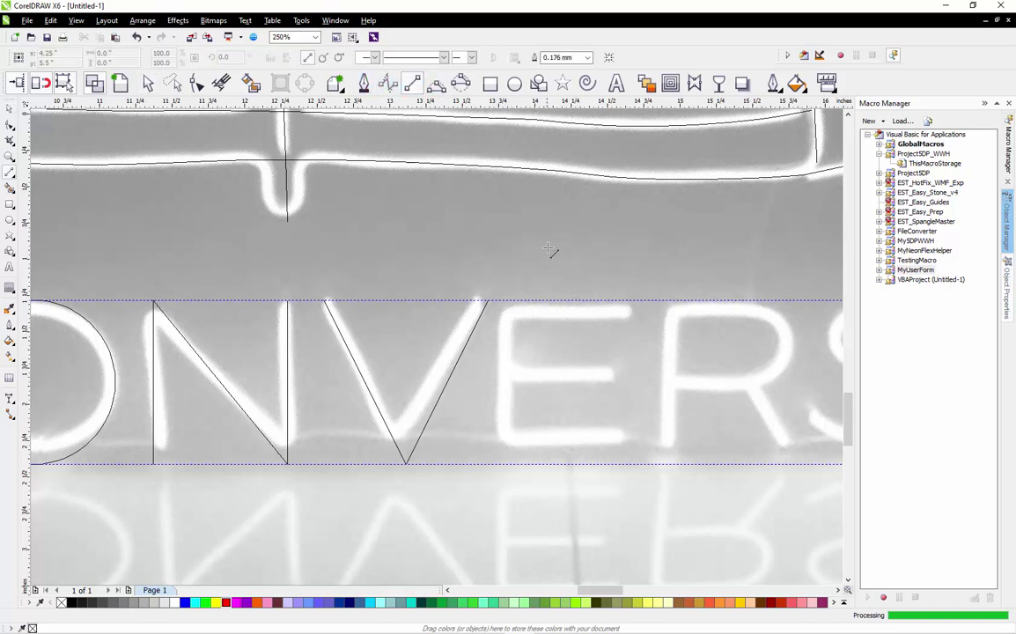
mouse_move(507, 302)
left_mouse_down()
mouse_move(521, 397)
mouse_move(516, 464)
mouse_move(506, 465)
left_mouse_up()
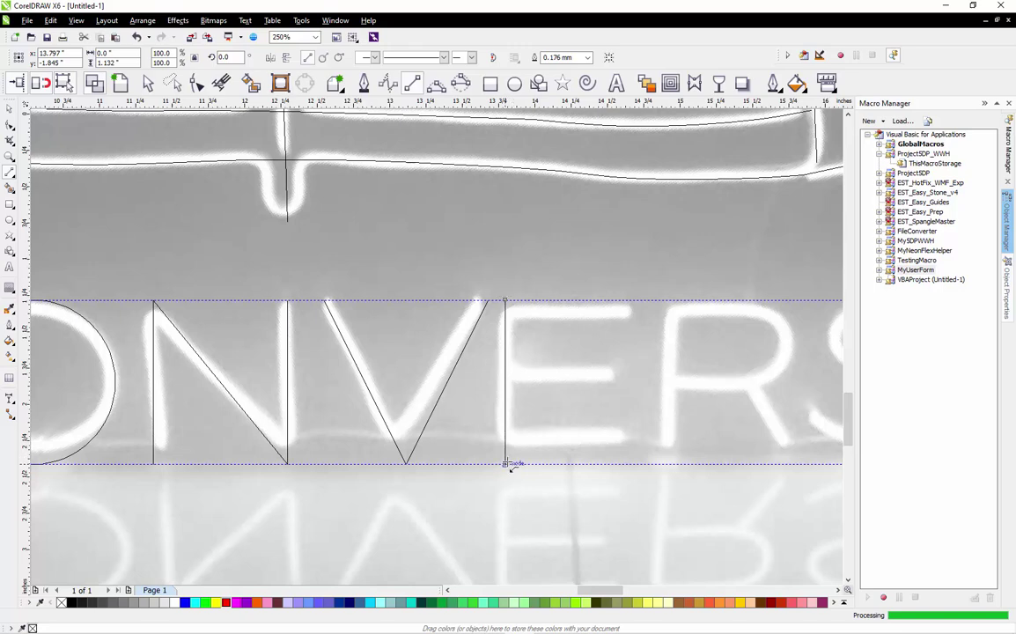
left_click_drag(508, 463, 623, 464)
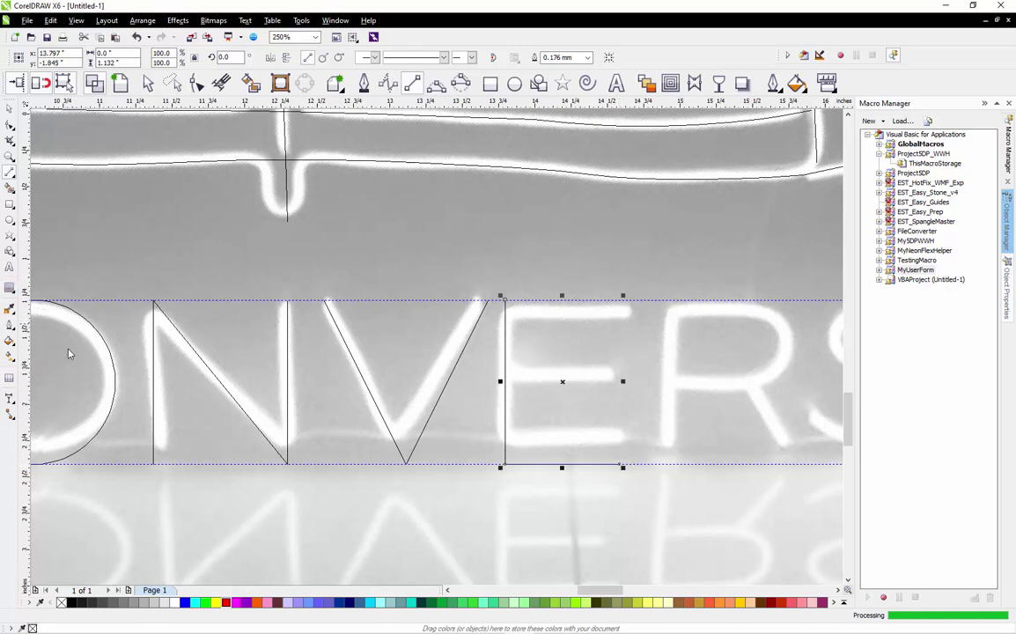
Place a vertical guideline at the bottom arm's end, and draw the E's top arm up to it and a middle arm about 0.71 inches long
left_click_drag(621, 464, 619, 301)
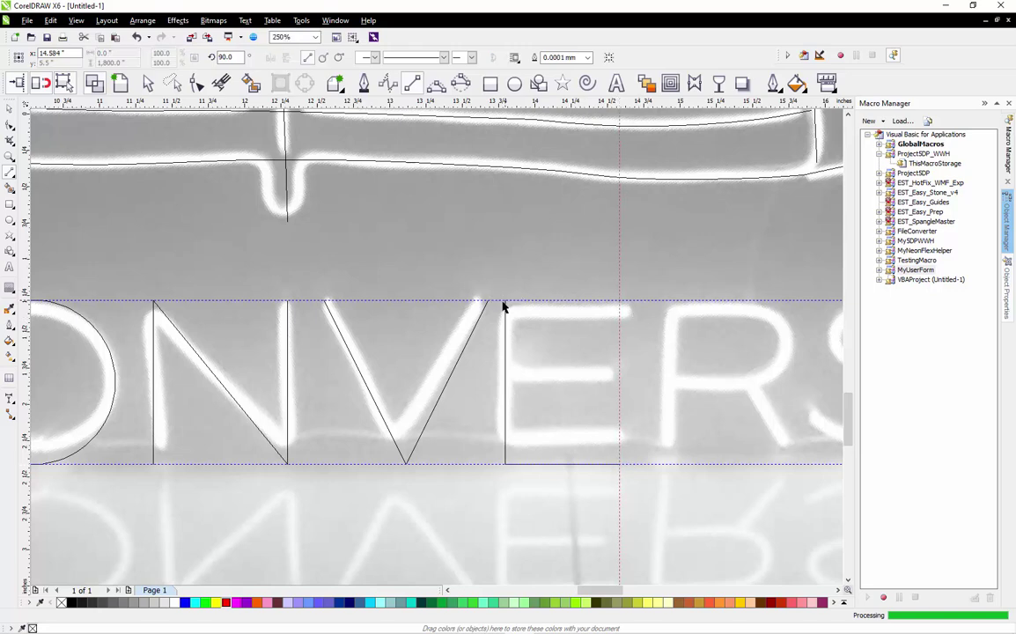
key("F10")
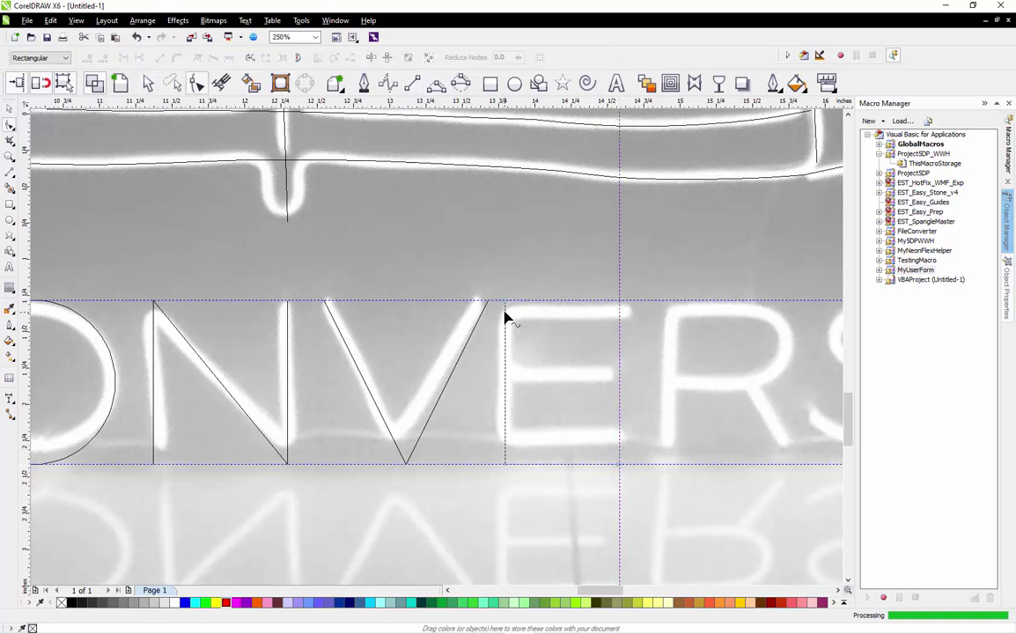
left_click(412, 83)
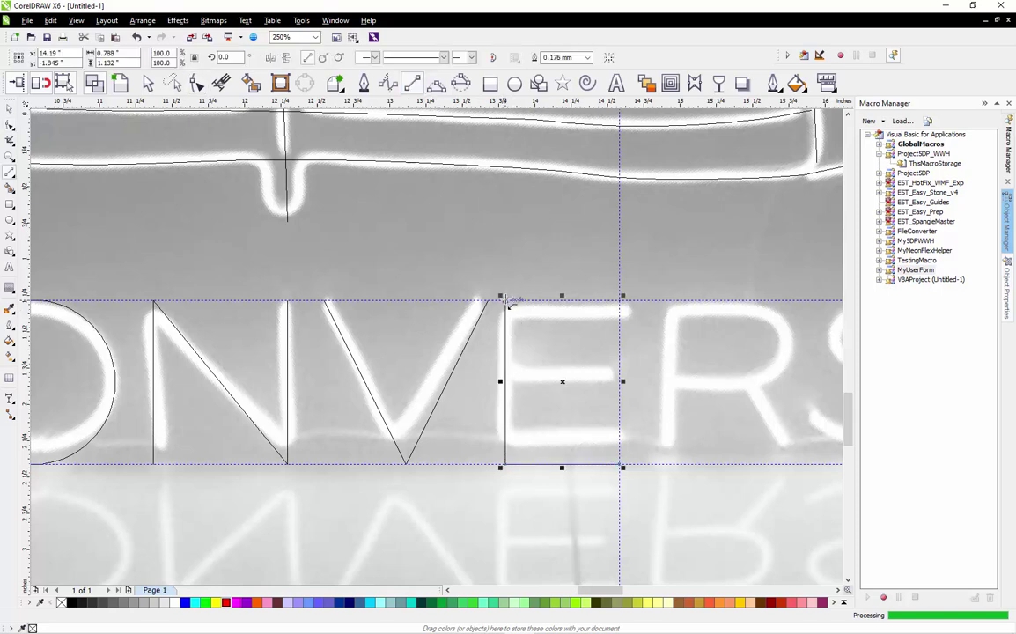
left_click_drag(506, 301, 621, 301)
left_click_drag(501, 379, 609, 376)
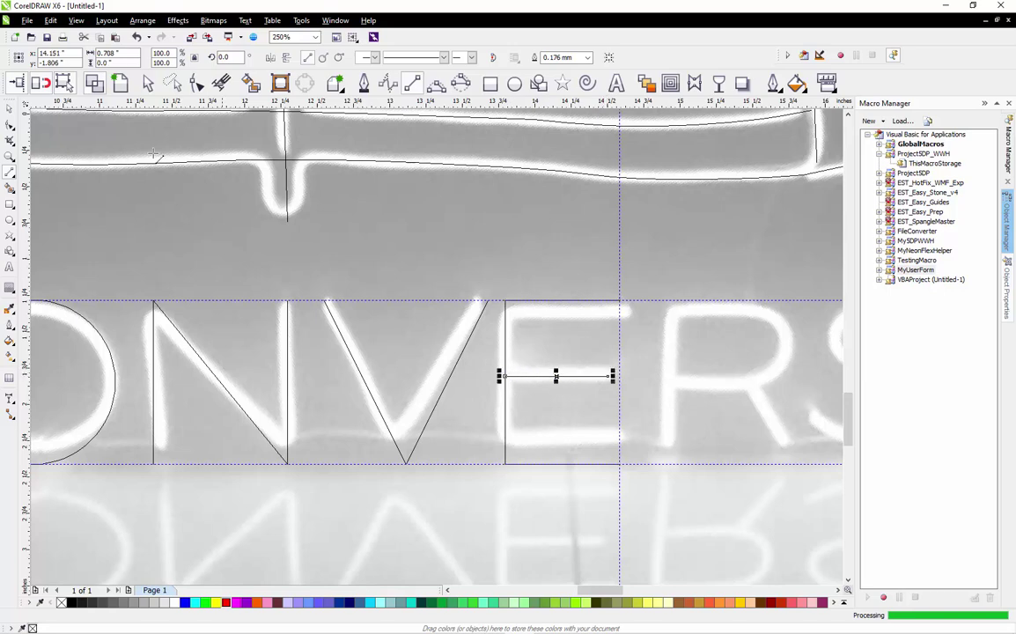
left_click(148, 82)
left_click(476, 247)
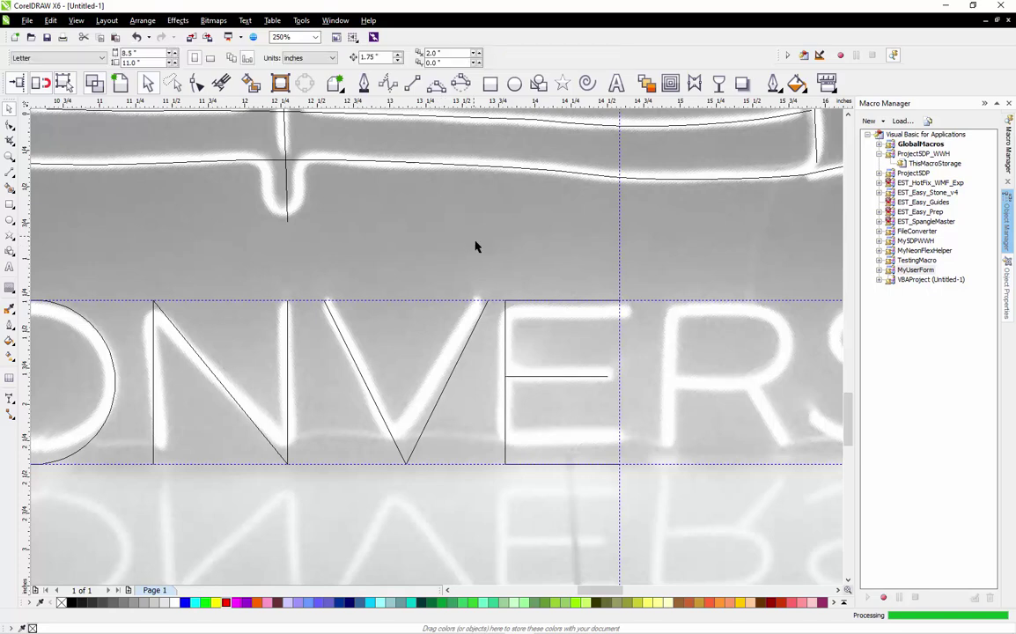
Delete the vertical guideline at the ends of the E's arms
left_click(619, 263)
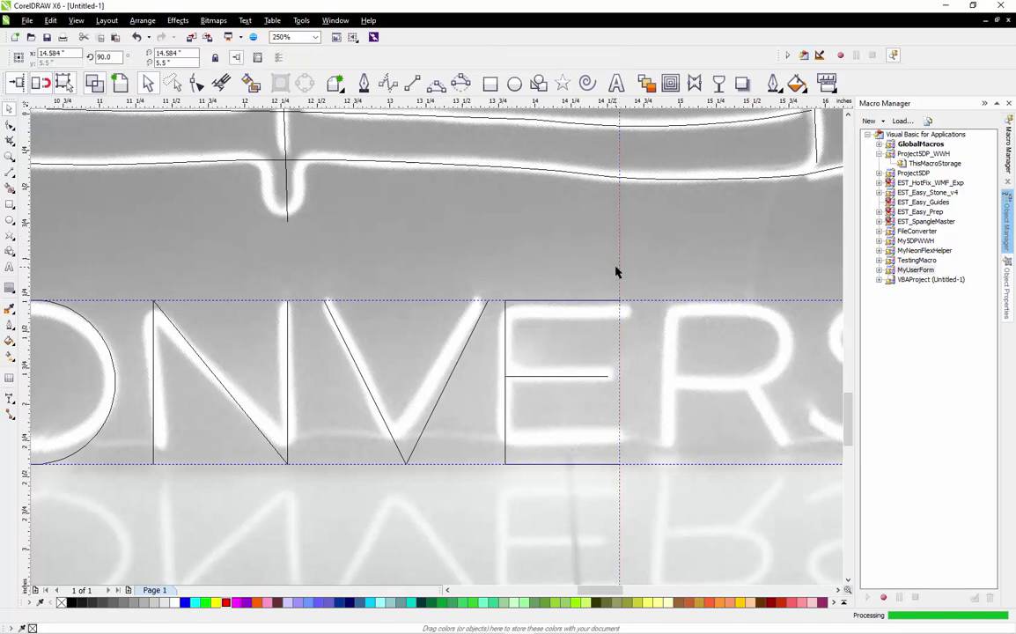
key("Delete")
scroll(431, 313, "down", 1)
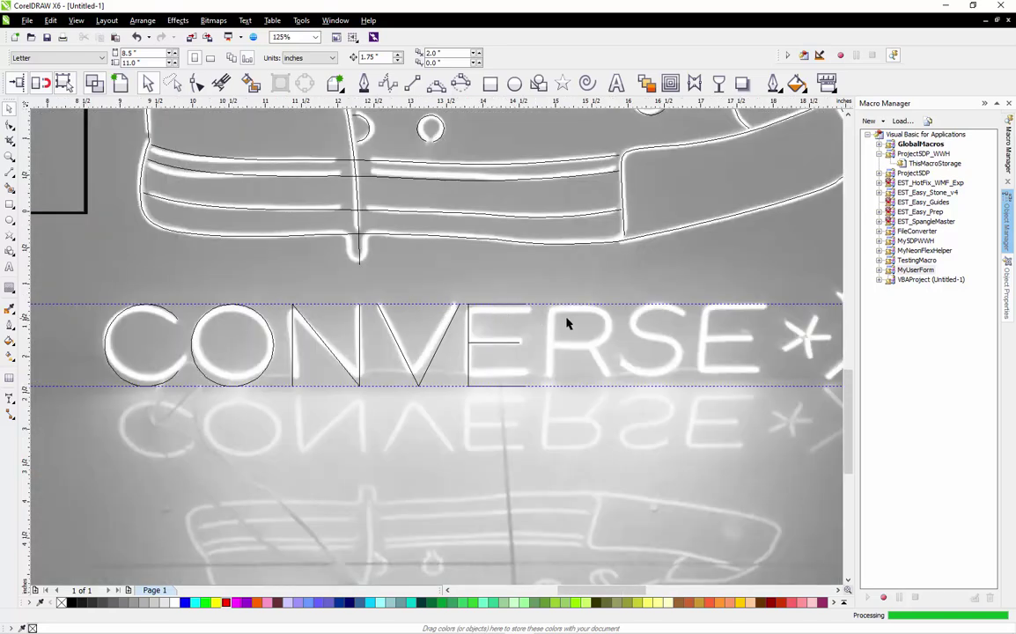
Duplicate the traced E horizontally so the copy's stem sits on the stem of the R
scroll(585, 345, "up", 1)
scroll(412, 279, "down", 1)
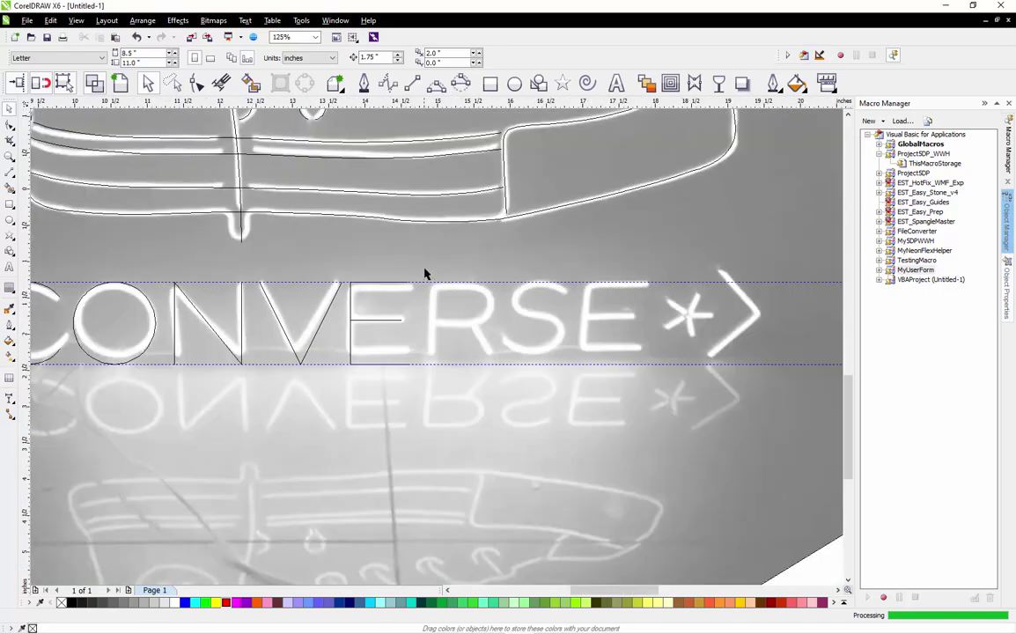
left_click(376, 364)
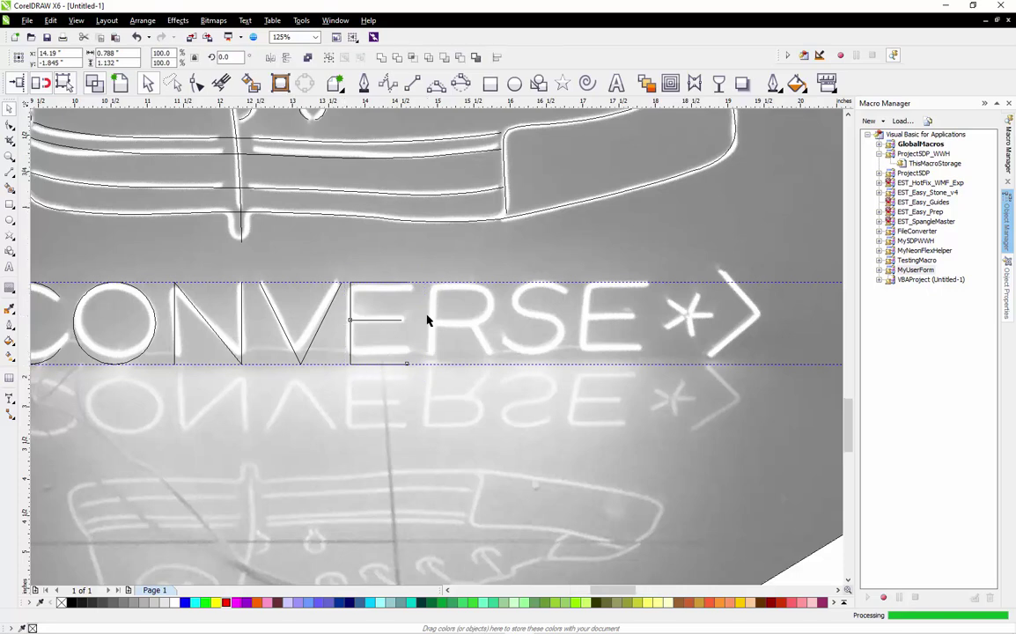
scroll(426, 320, "up", 1)
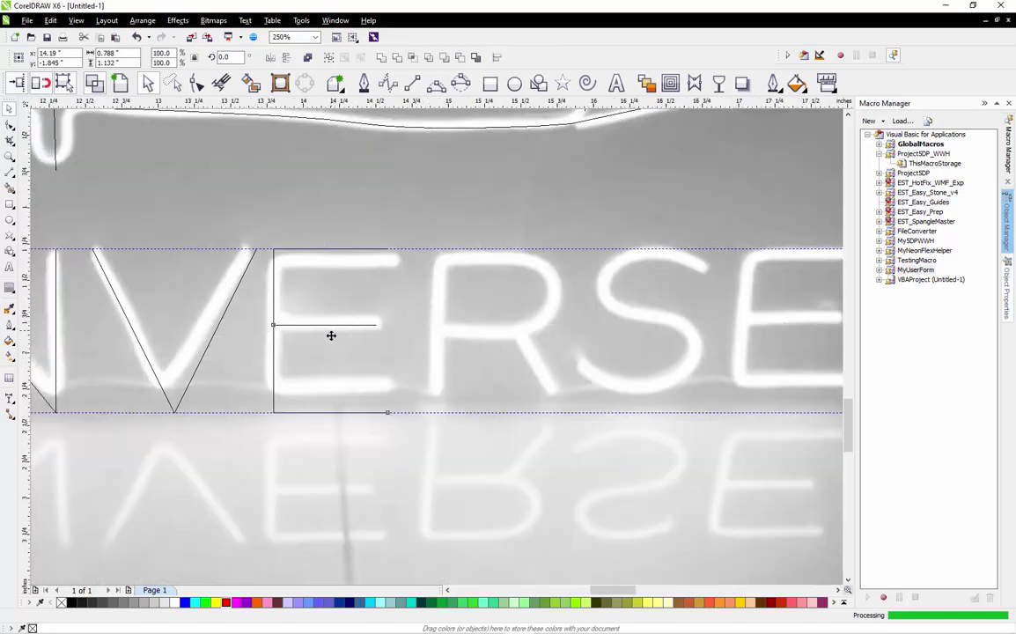
left_click_drag(333, 336, 495, 343)
left_click(495, 428)
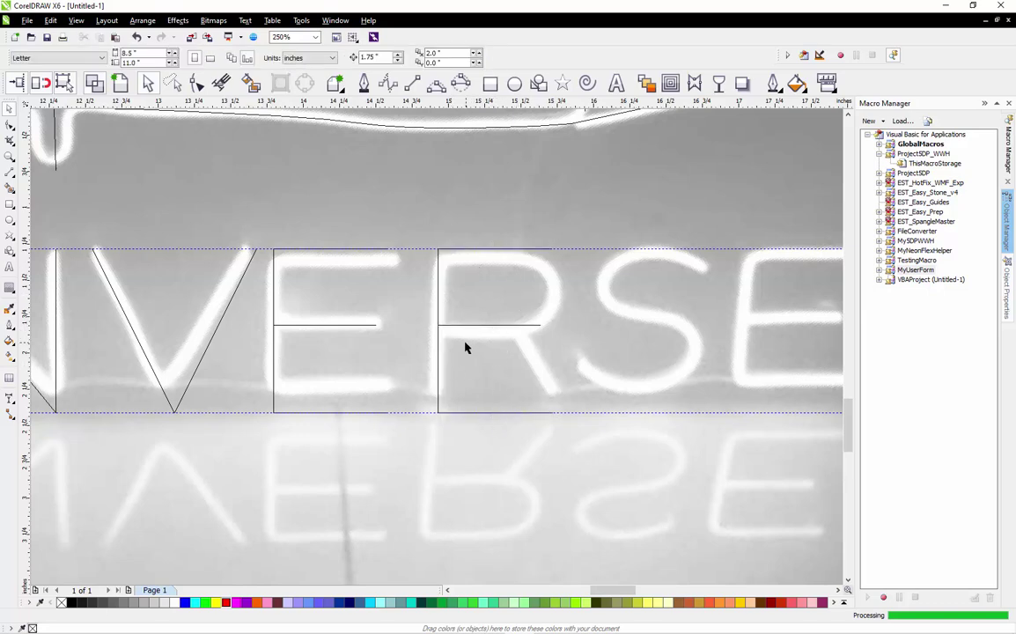
Remove the bottom arm from the E copy placed over the R by deleting its end node
left_click(439, 369)
key("F10")
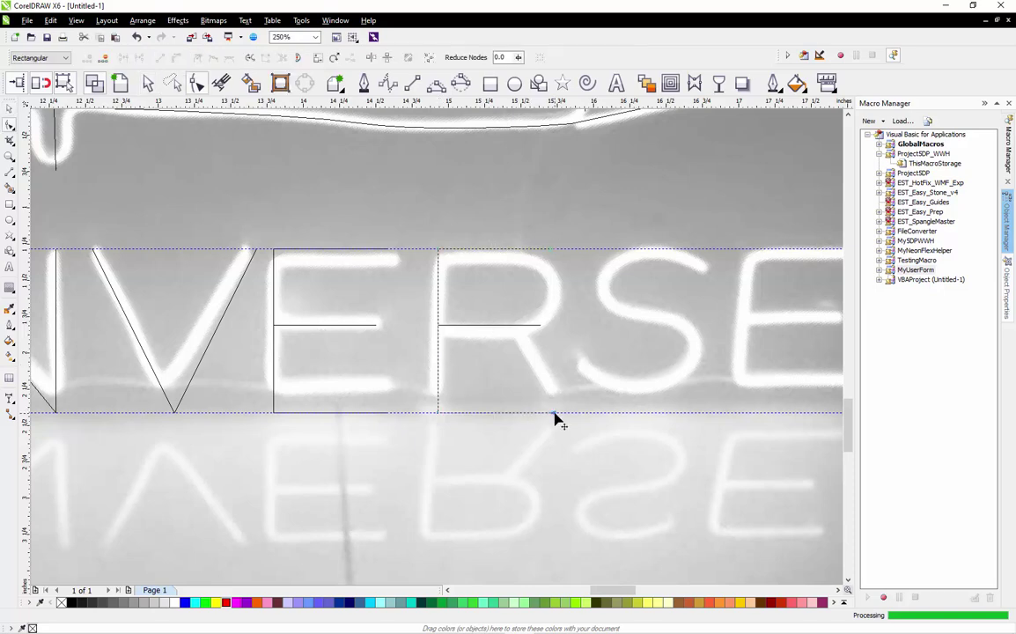
left_click(544, 416)
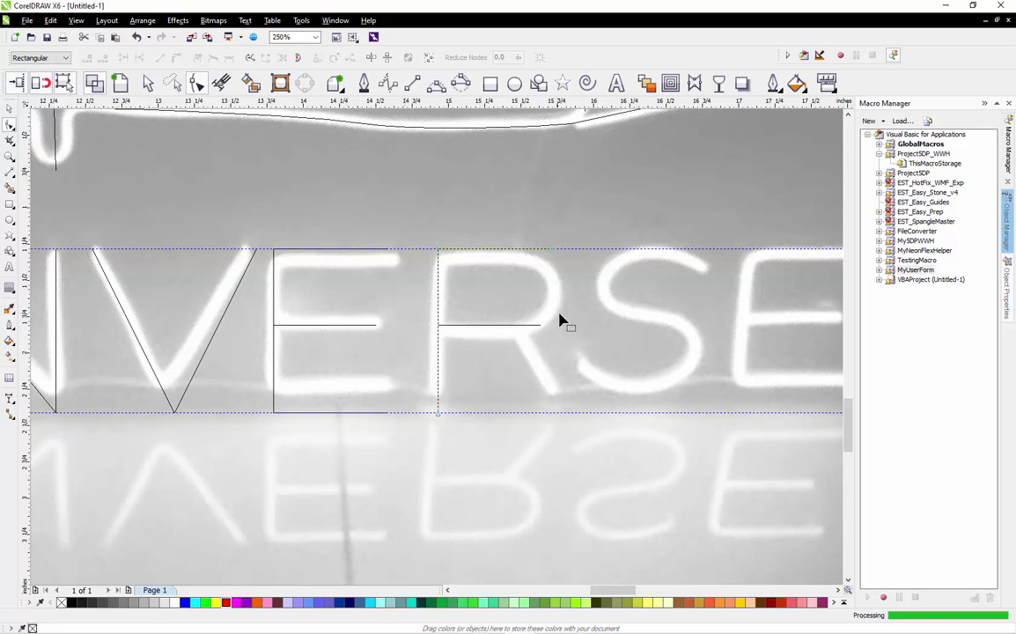
Shorten the R's top arm to about 0.56 inches and its middle arm to about 0.52 inches
scroll(546, 268, "up", 2)
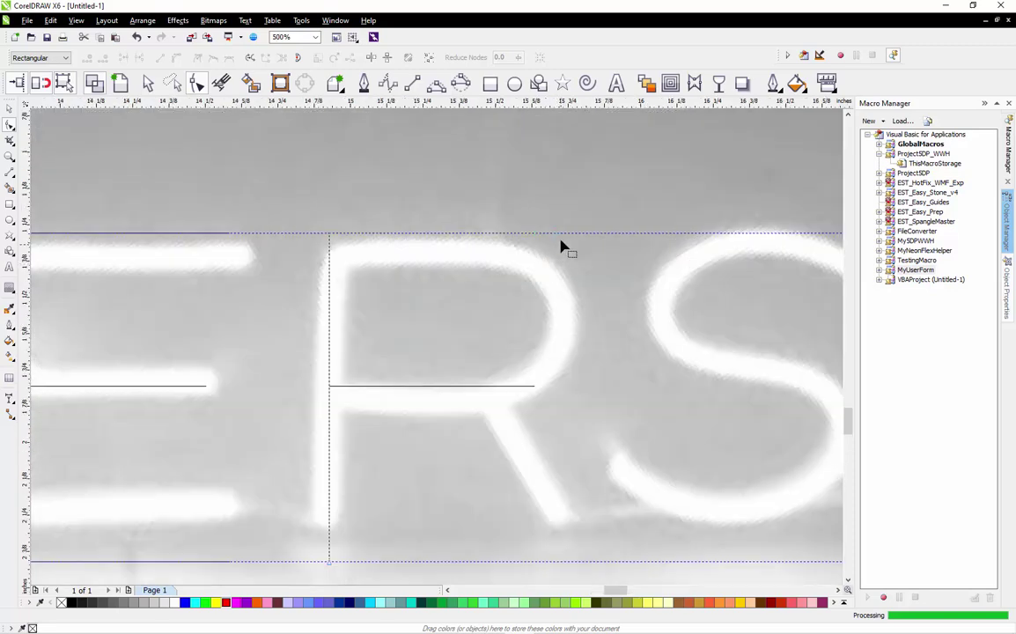
left_click(491, 234)
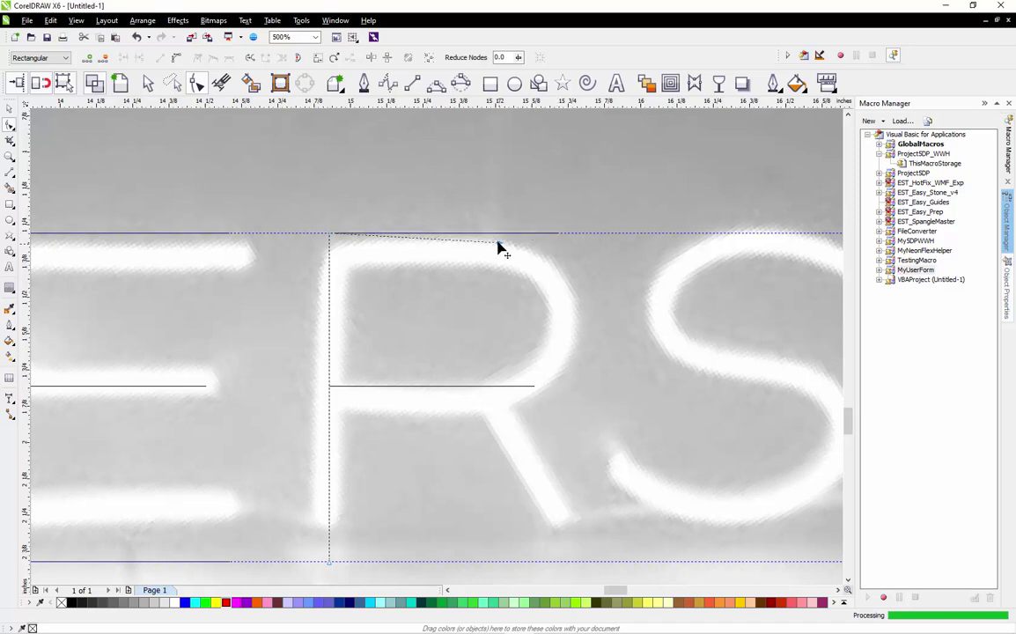
left_click(533, 388)
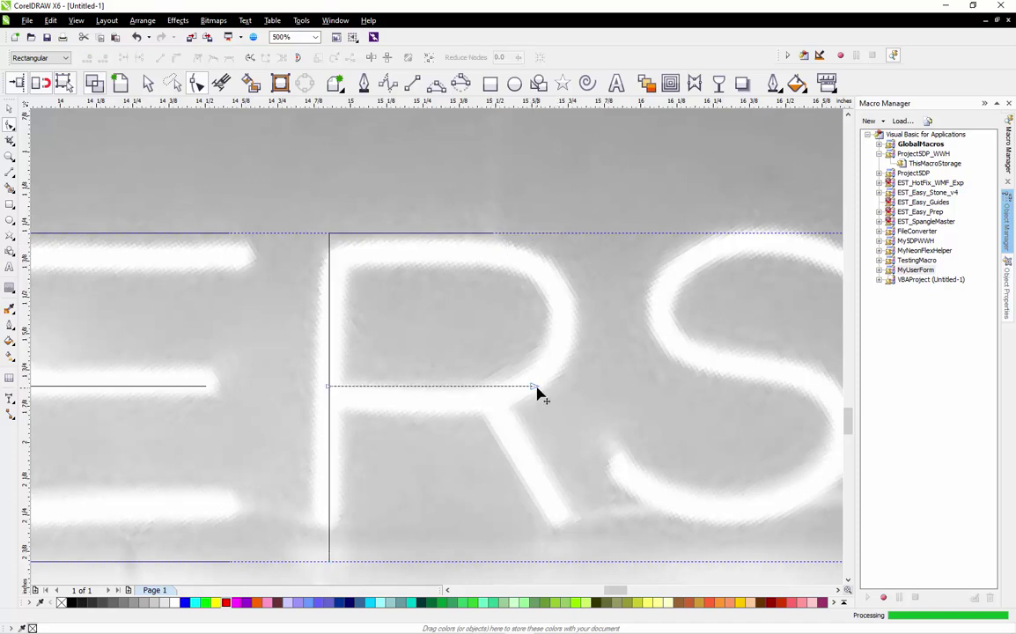
left_click(484, 387)
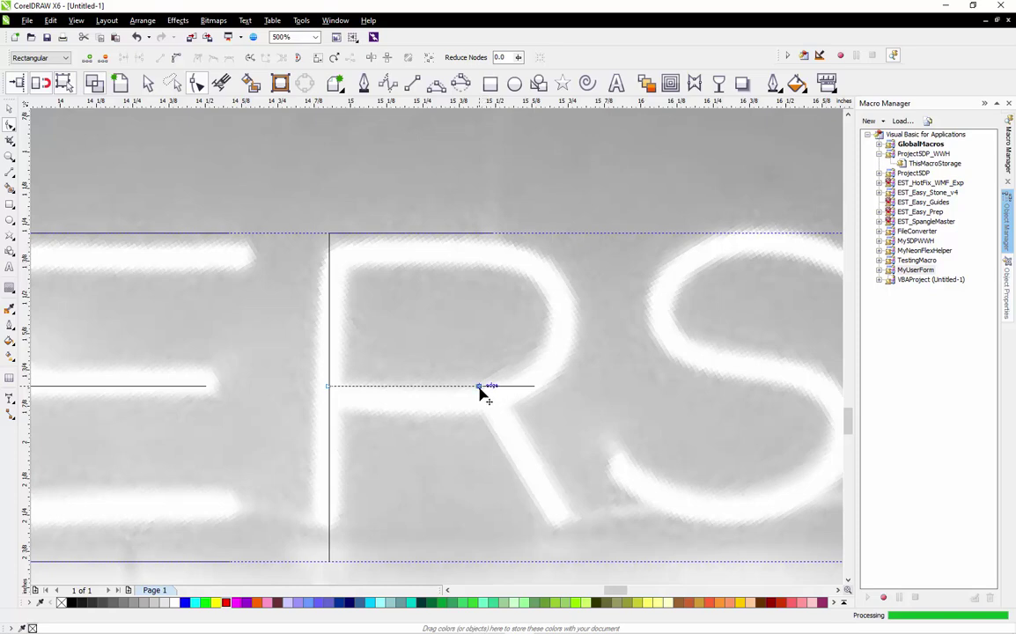
key("Delete")
Draw a three-point curve for the R's bowl from the top arm's end to the middle arm's end
left_click(438, 84)
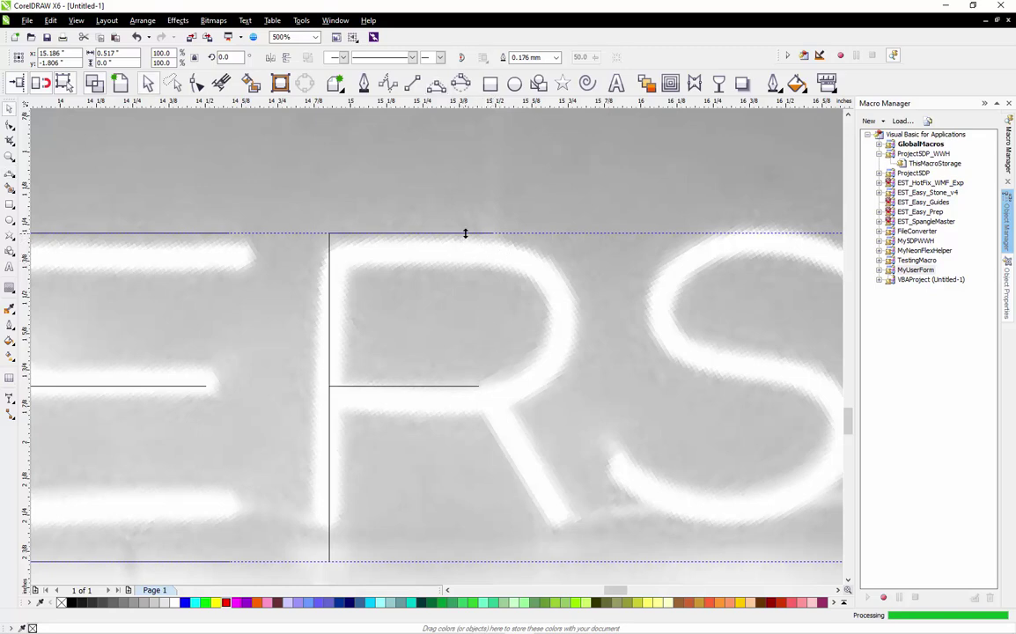
left_click(465, 232)
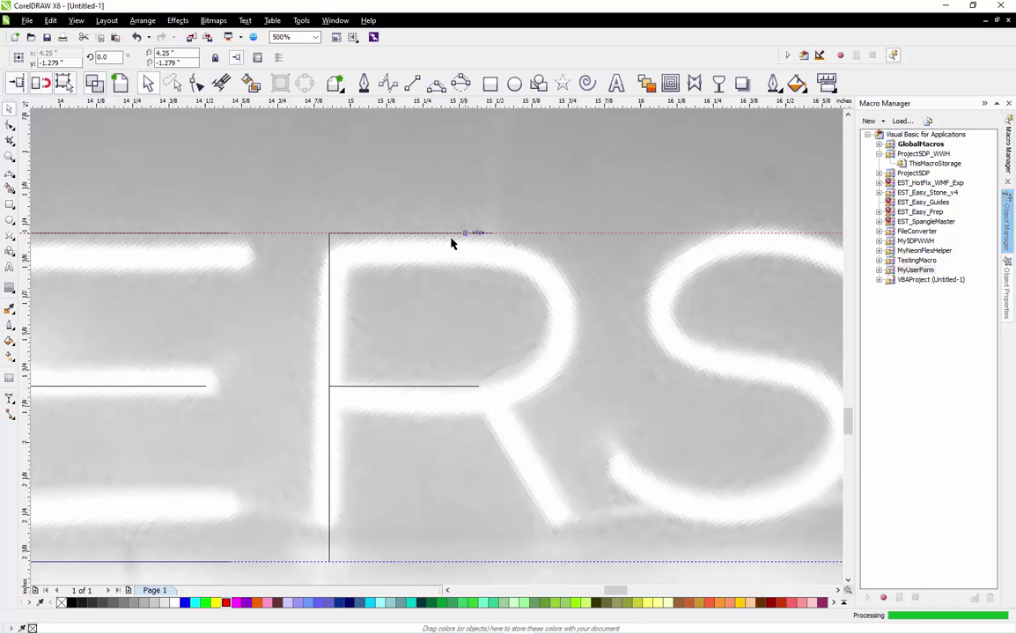
left_click(329, 291)
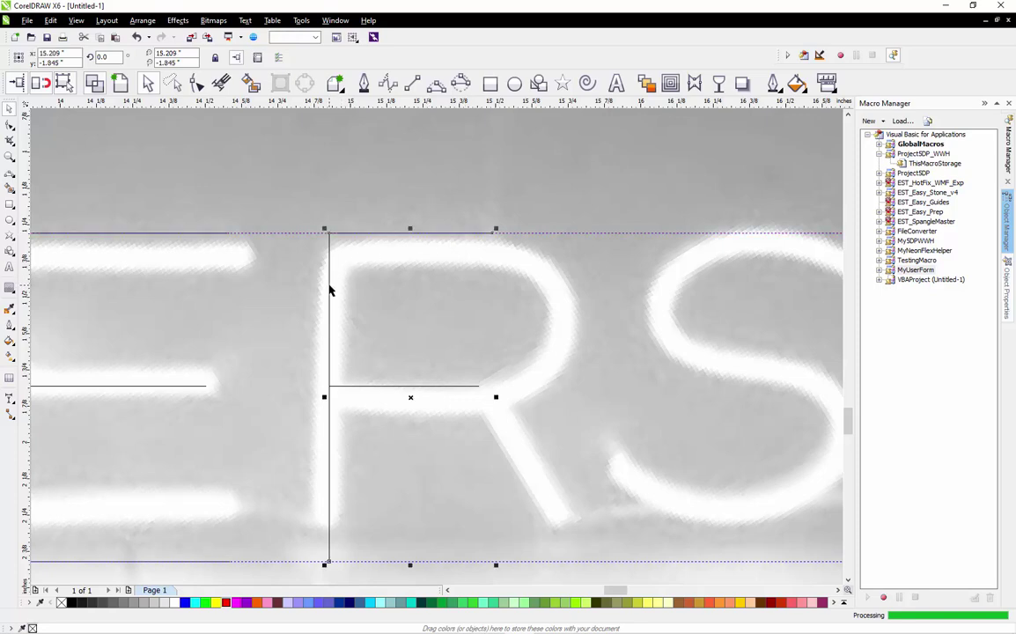
left_click(435, 85)
left_click_drag(496, 233, 559, 343)
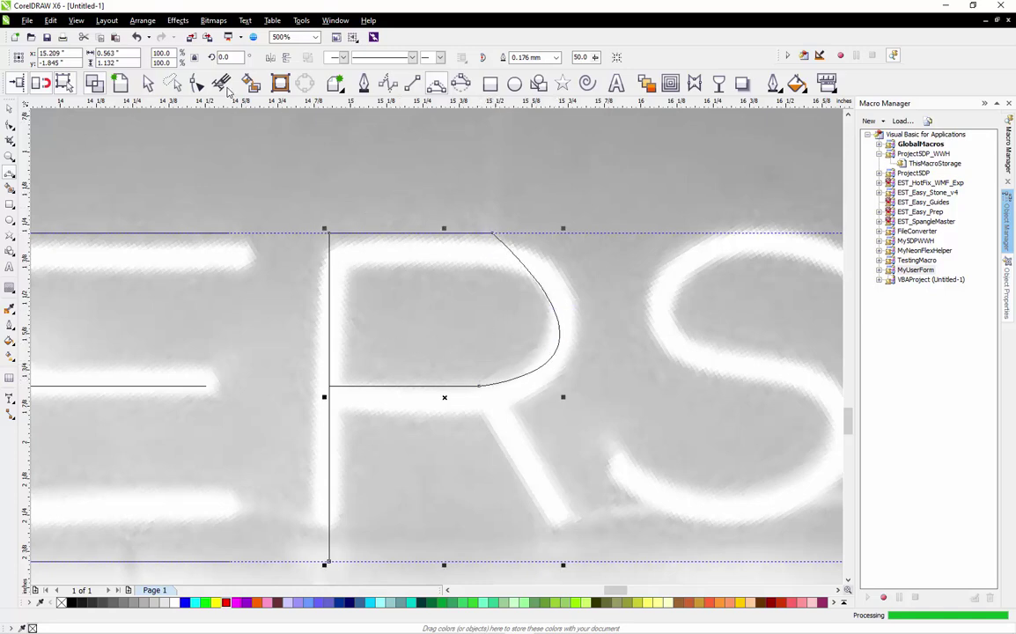
Adjust the control handles at both ends of the R's bowl so it flows smoothly out of the two arms
left_click(196, 83)
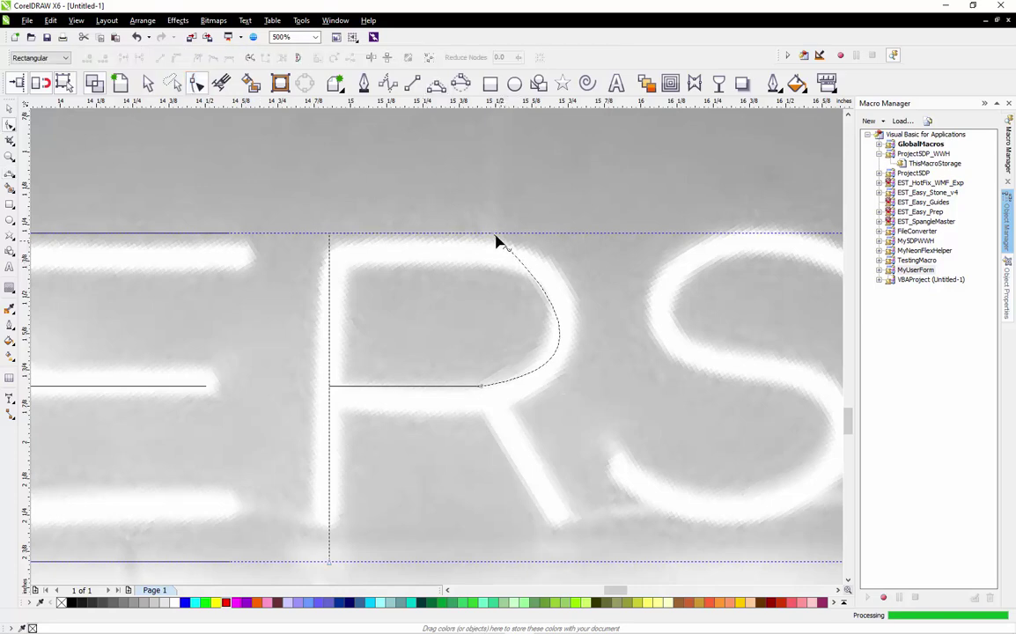
left_click(493, 235)
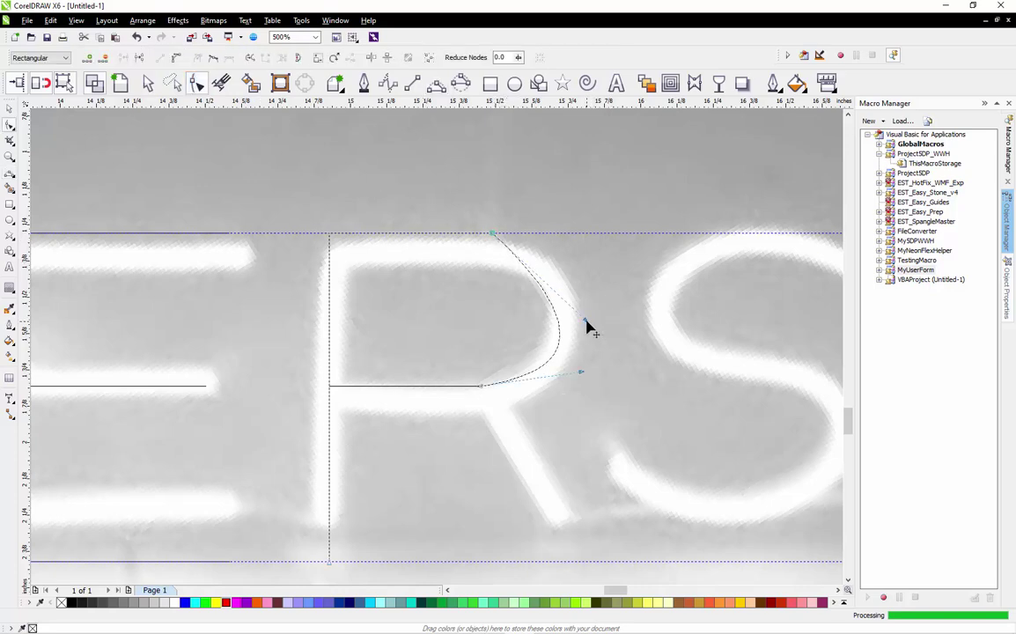
left_click_drag(588, 326, 628, 259)
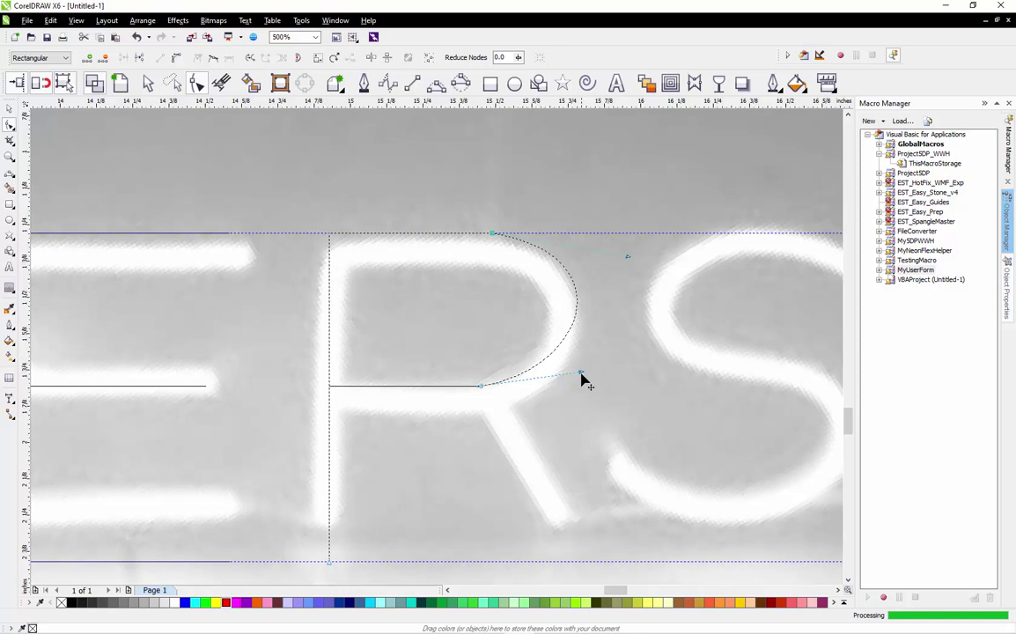
left_click_drag(581, 377, 564, 405)
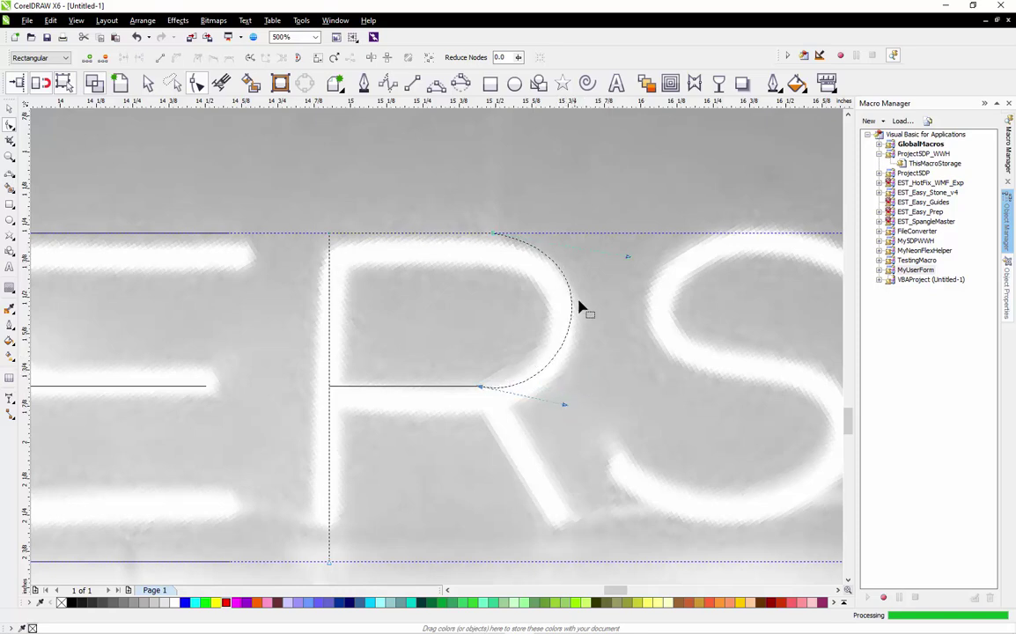
left_click_drag(627, 263, 627, 233)
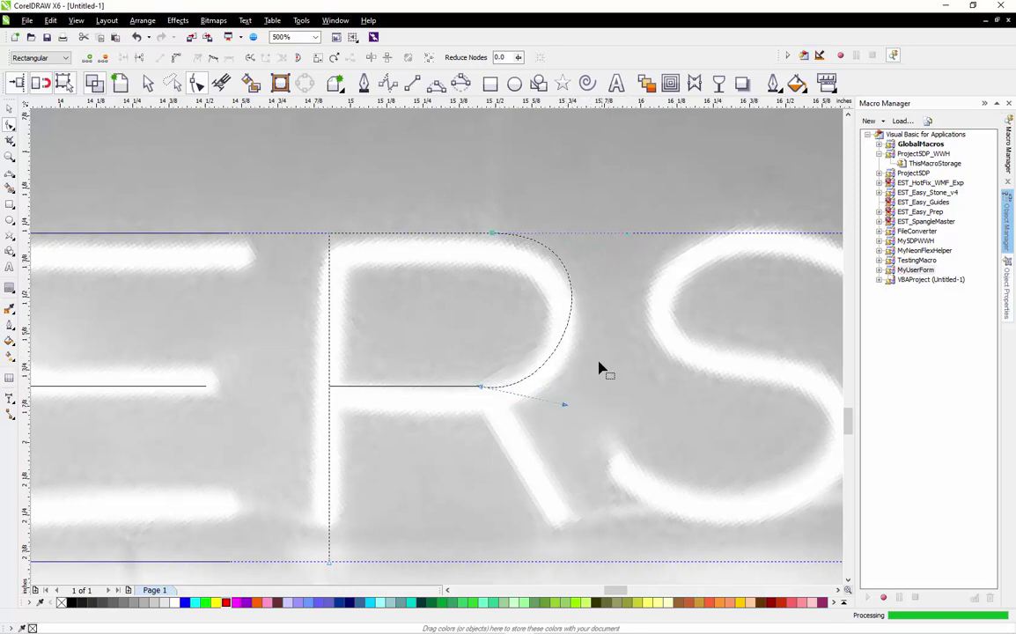
mouse_move(571, 408)
left_mouse_down()
mouse_move(562, 389)
mouse_move(573, 401)
mouse_move(575, 390)
left_mouse_up()
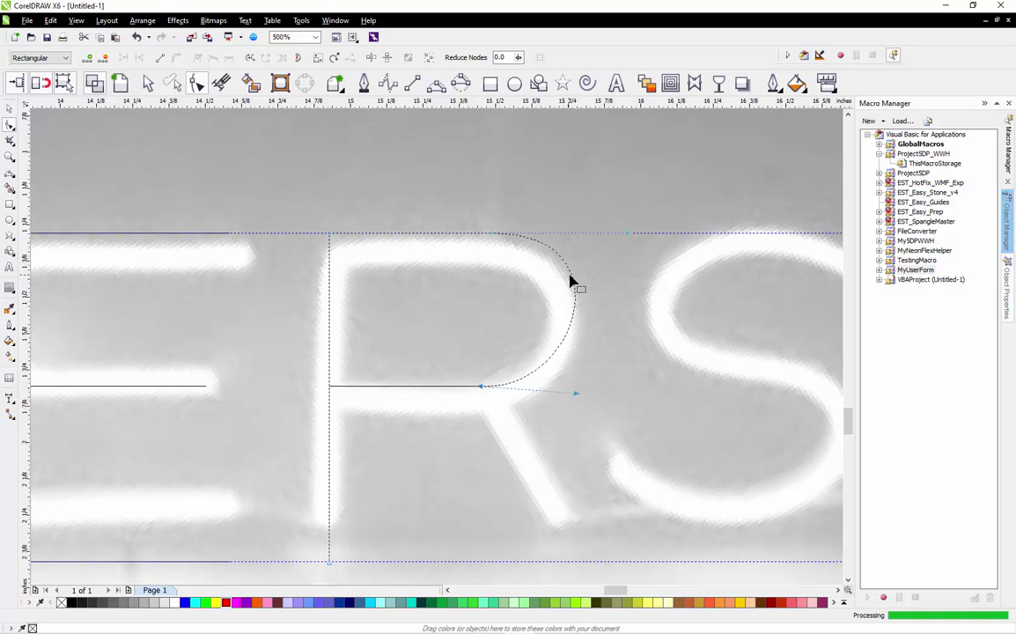
Refine the bowl's side and lower curvature into an even round arc meeting the middle arm
mouse_move(574, 284)
left_mouse_down()
mouse_move(571, 302)
mouse_move(565, 264)
left_mouse_up()
left_click_drag(544, 393, 567, 397)
key("space")
left_click(423, 328)
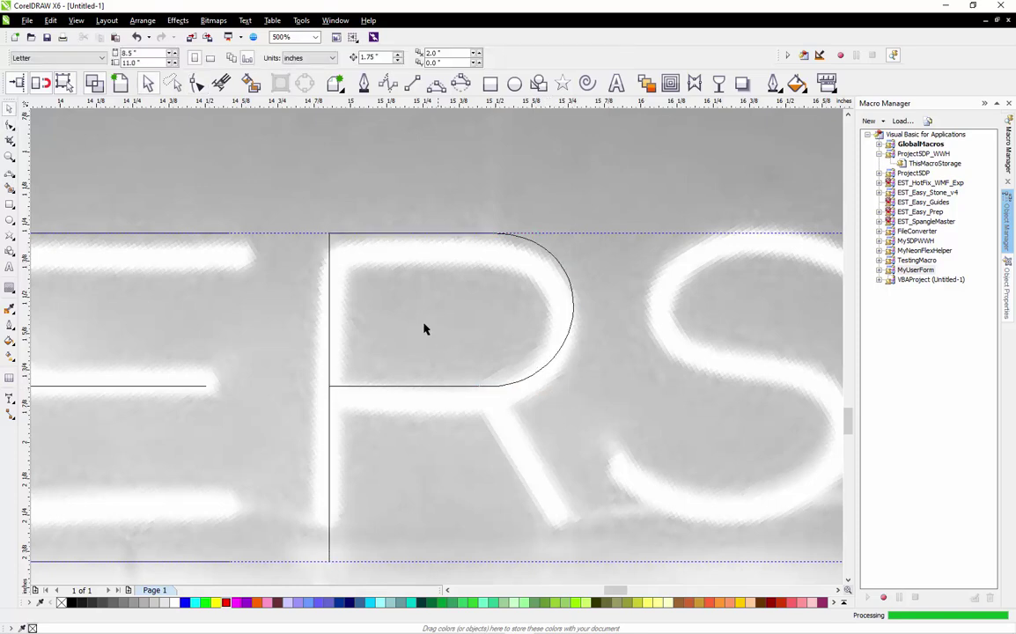
scroll(418, 312, "down", 2)
scroll(424, 297, "up", 2)
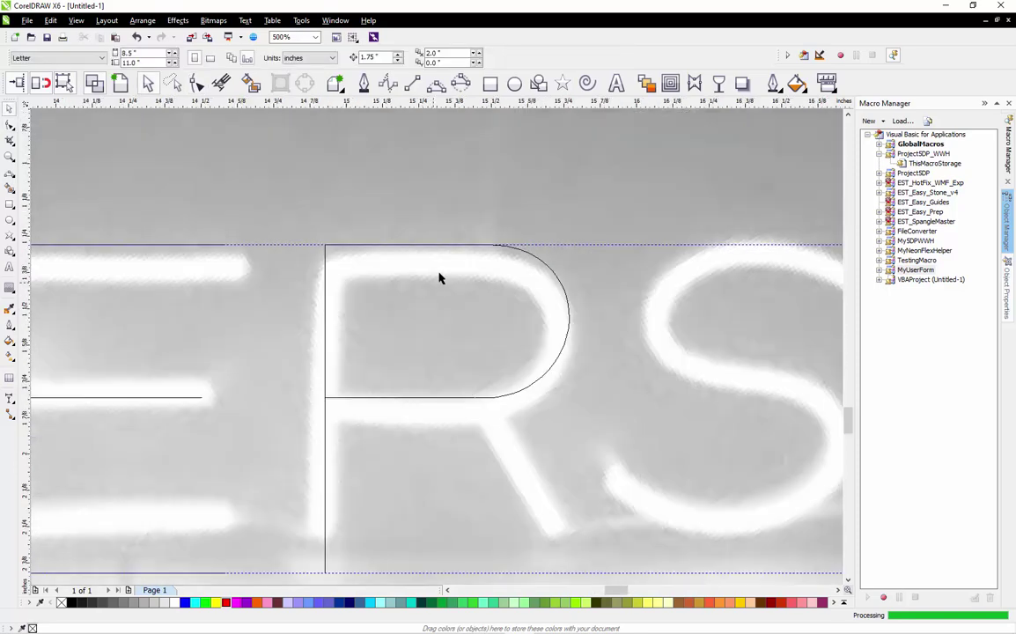
left_click(419, 399)
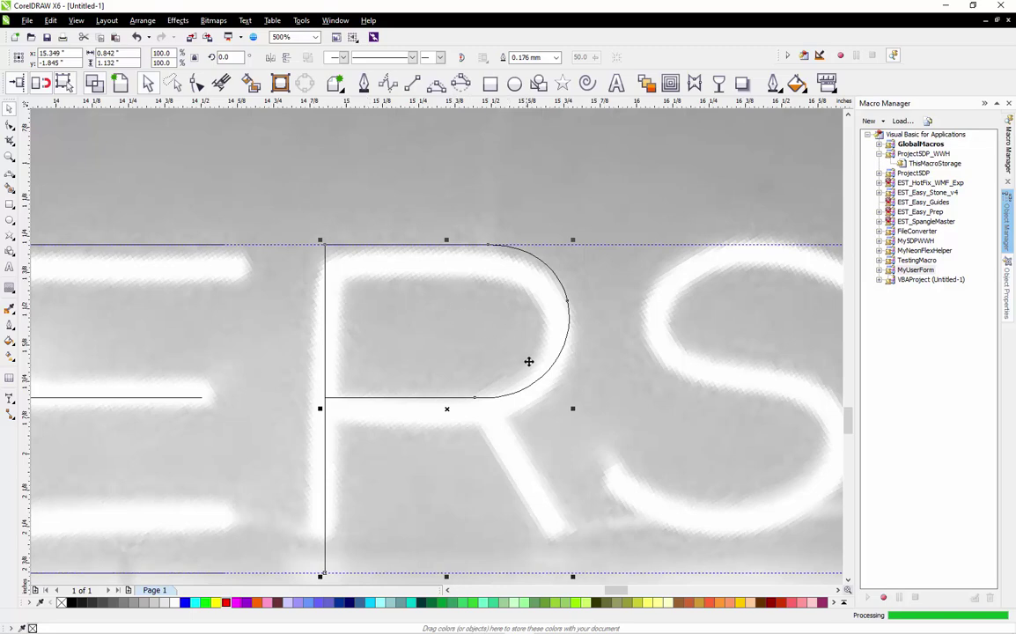
left_click_drag(449, 405, 542, 427)
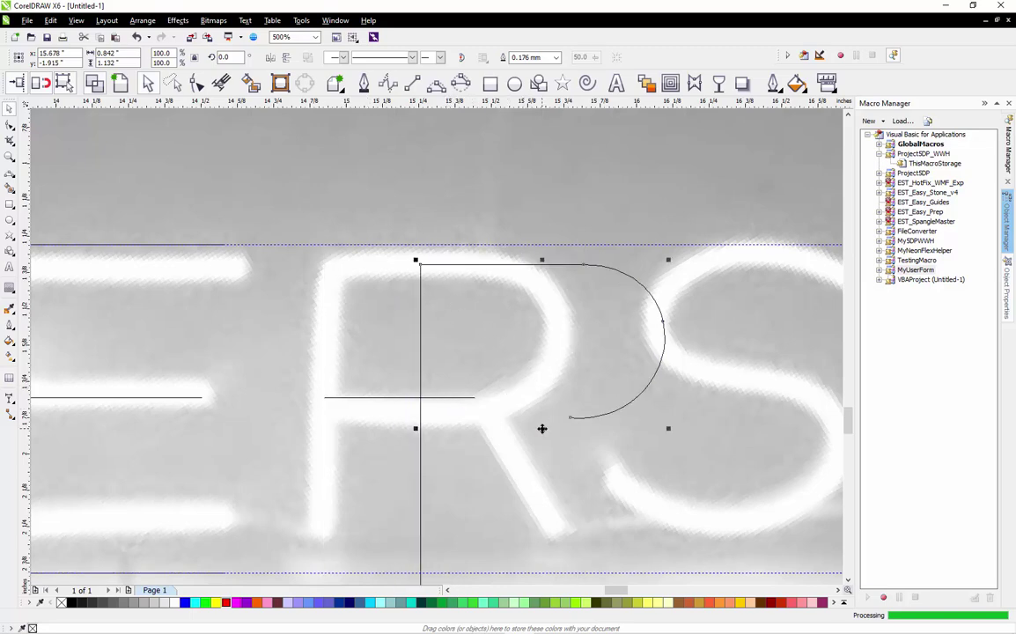
key("ctrl+z")
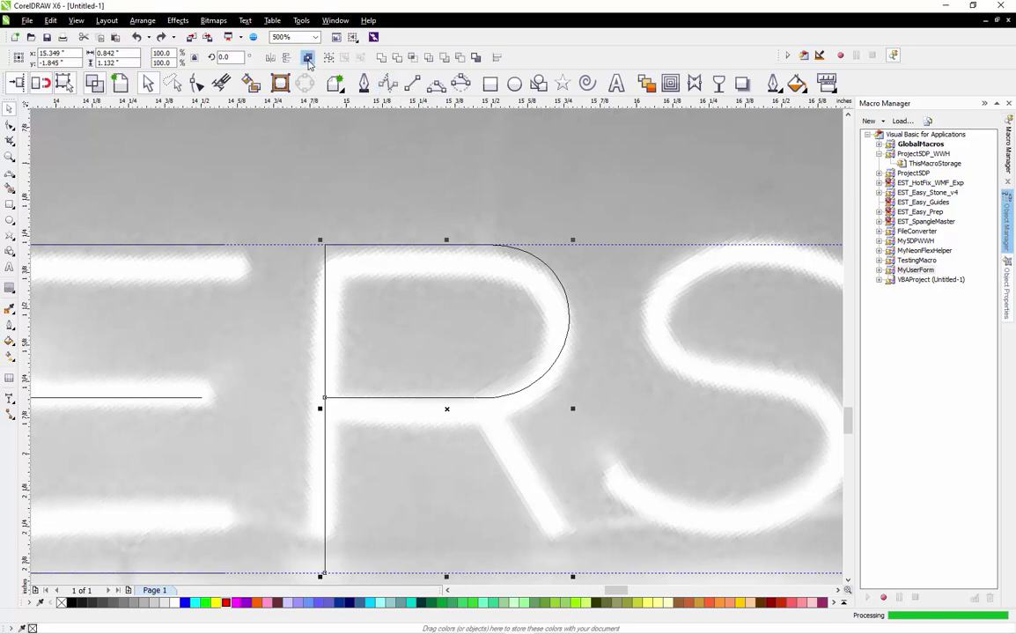
Combine the R's outline with its middle arm and join their end nodes at the bottom of the bowl
key("F10")
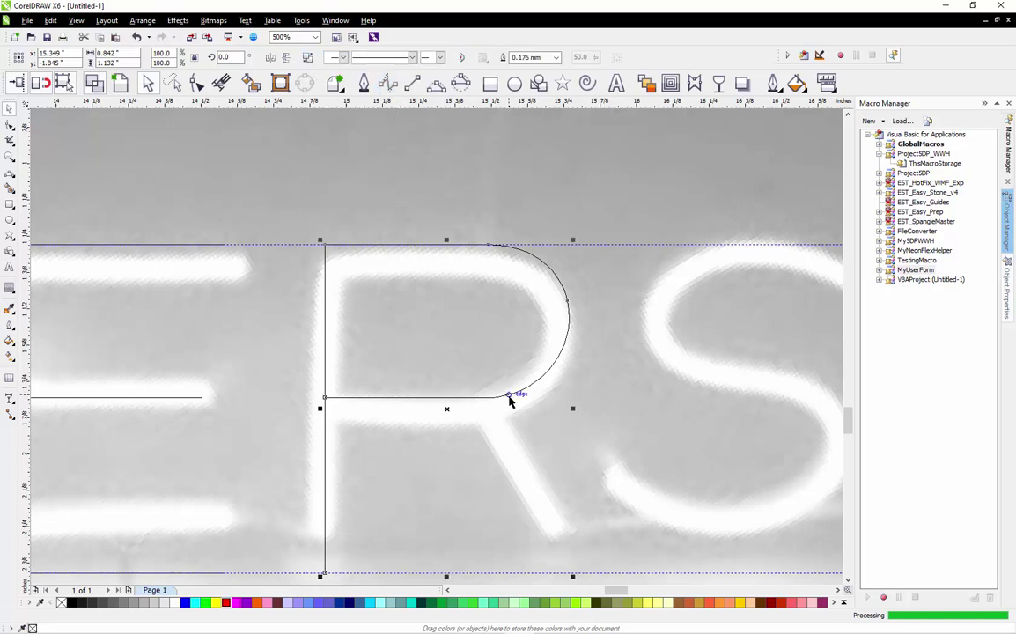
key("F10")
left_click_drag(458, 377, 492, 432)
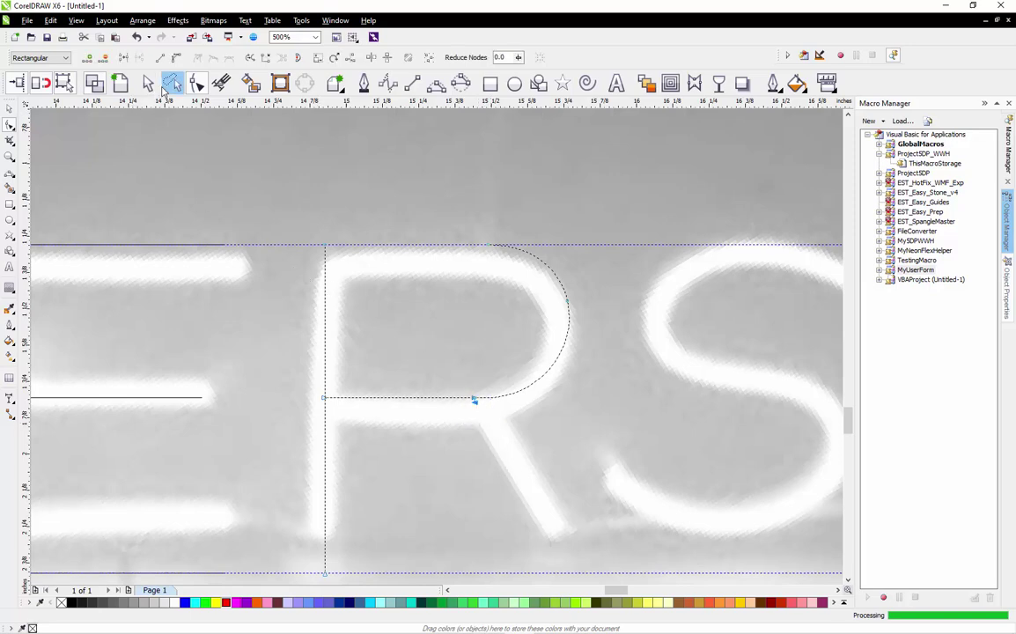
left_click(122, 58)
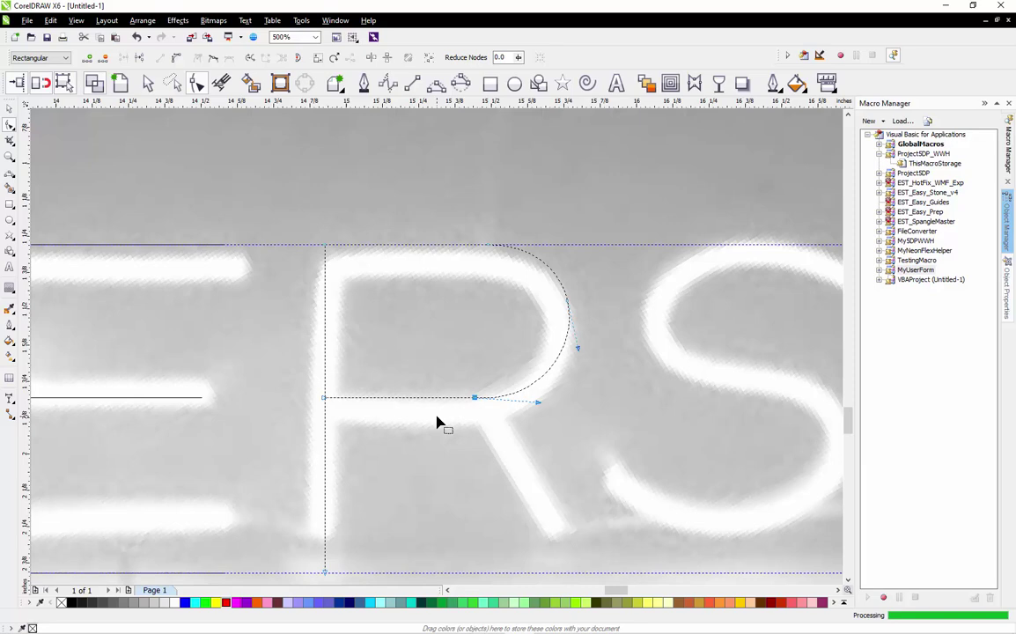
Select the nodes of the R's bowl and move them slightly toward the stem to narrow the letter
left_click_drag(437, 215, 509, 377)
left_click_drag(533, 420, 572, 387)
left_click_drag(475, 398, 456, 401)
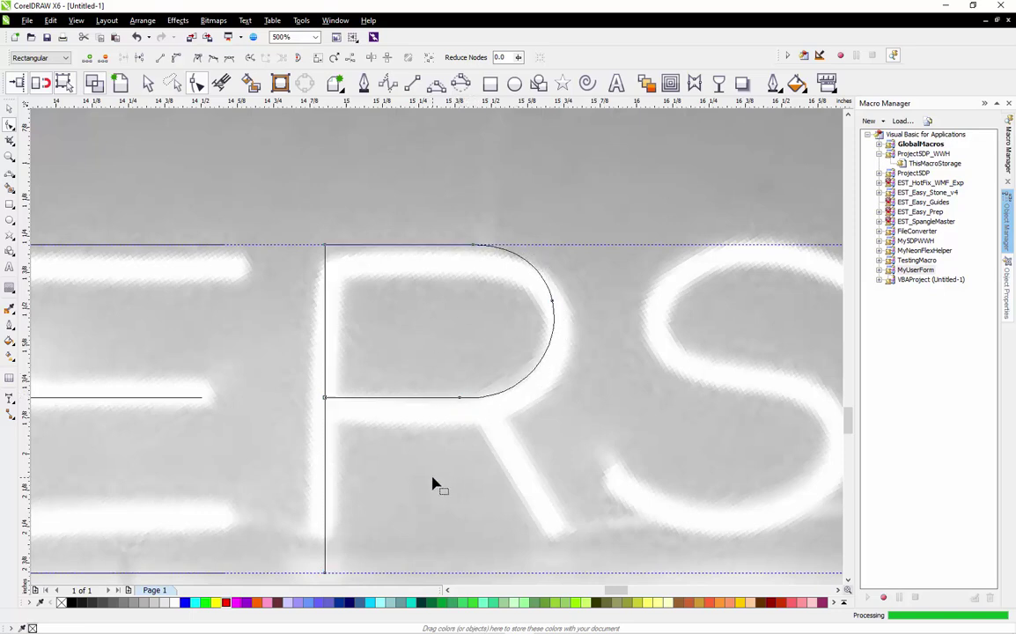
key("space")
key("Escape")
Draw the R's diagonal leg from the middle arm to the lower guideline, about 0.33 inches wide and 0.61 inches high
scroll(454, 348, "down", 2)
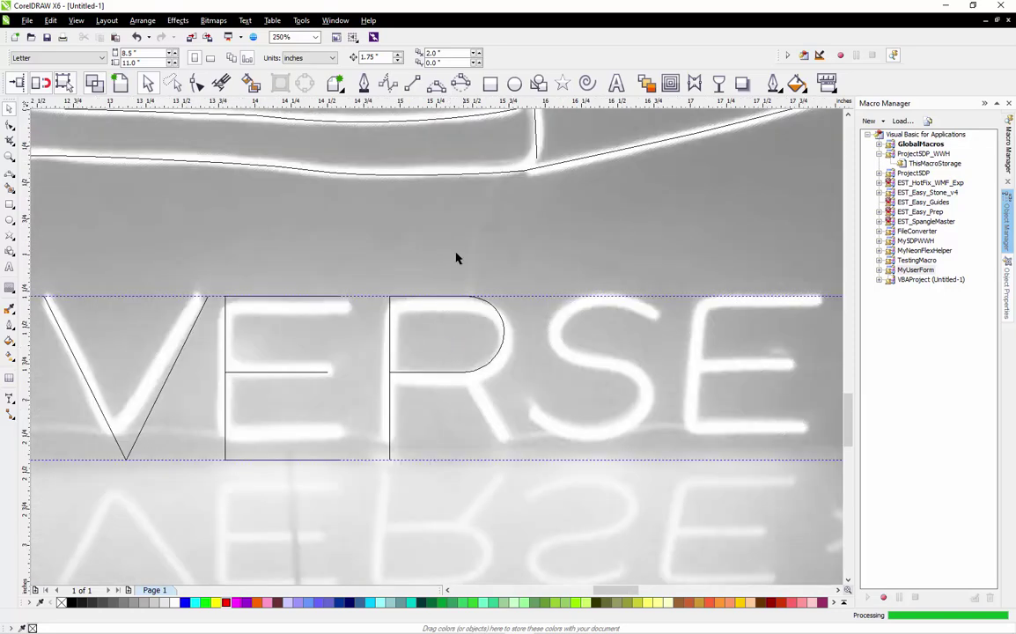
left_click(412, 82)
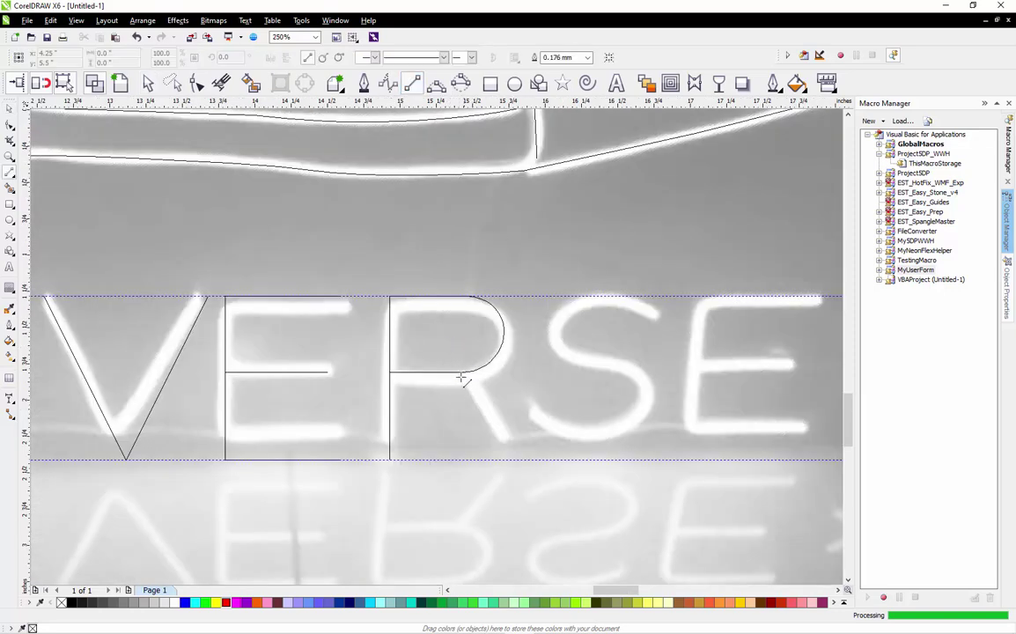
left_click_drag(457, 373, 504, 459)
key("space")
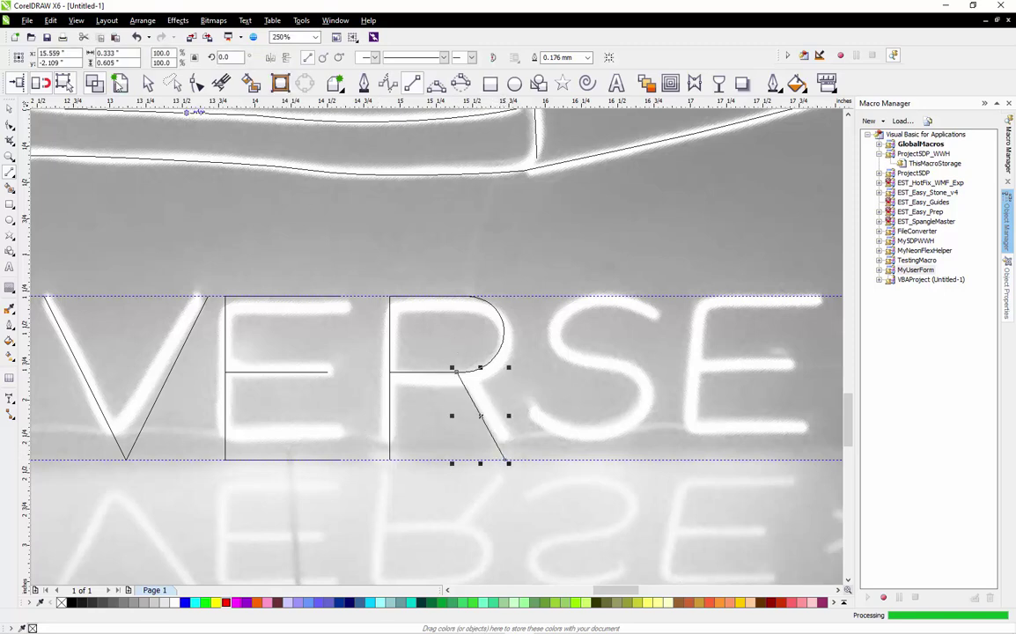
left_click(301, 222)
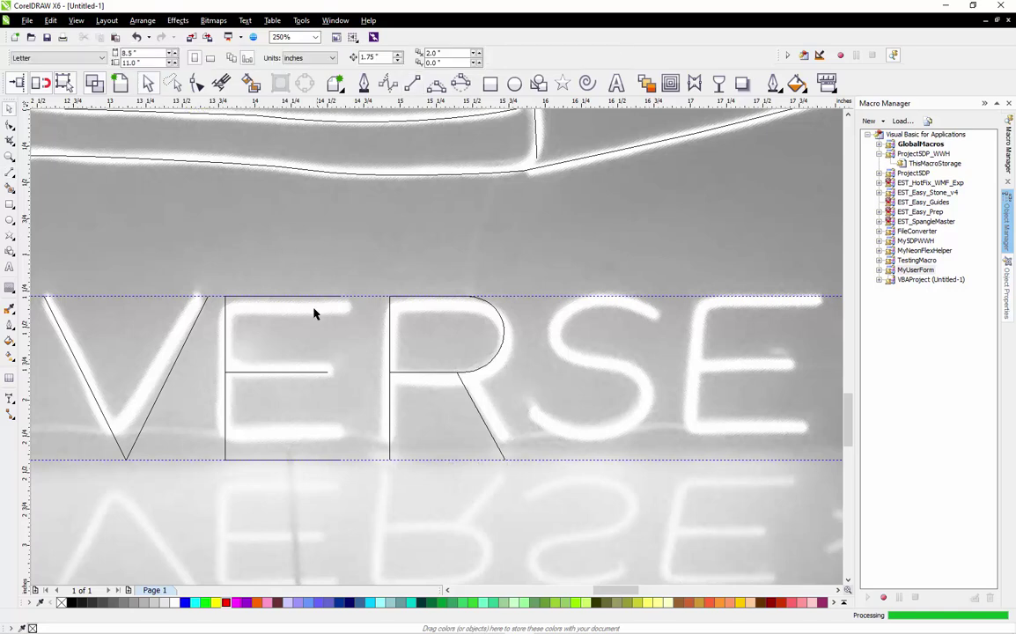
Copy the first E, with its middle arm, onto the final E of the lettering between the guidelines
scroll(329, 295, "down", 3)
left_click_drag(268, 285, 342, 394)
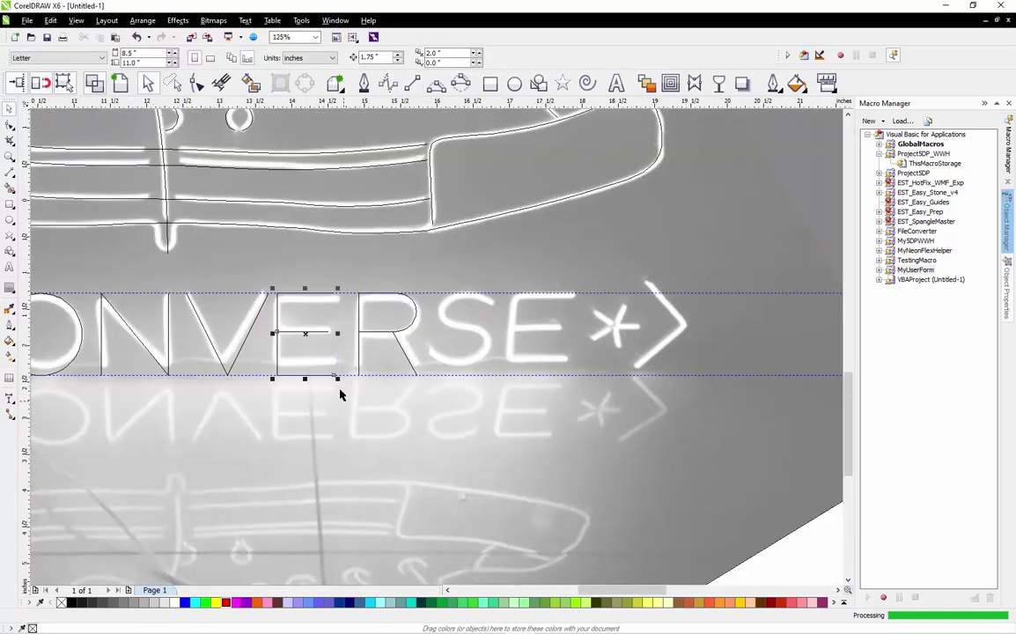
left_click(515, 329)
scroll(494, 307, "up", 3)
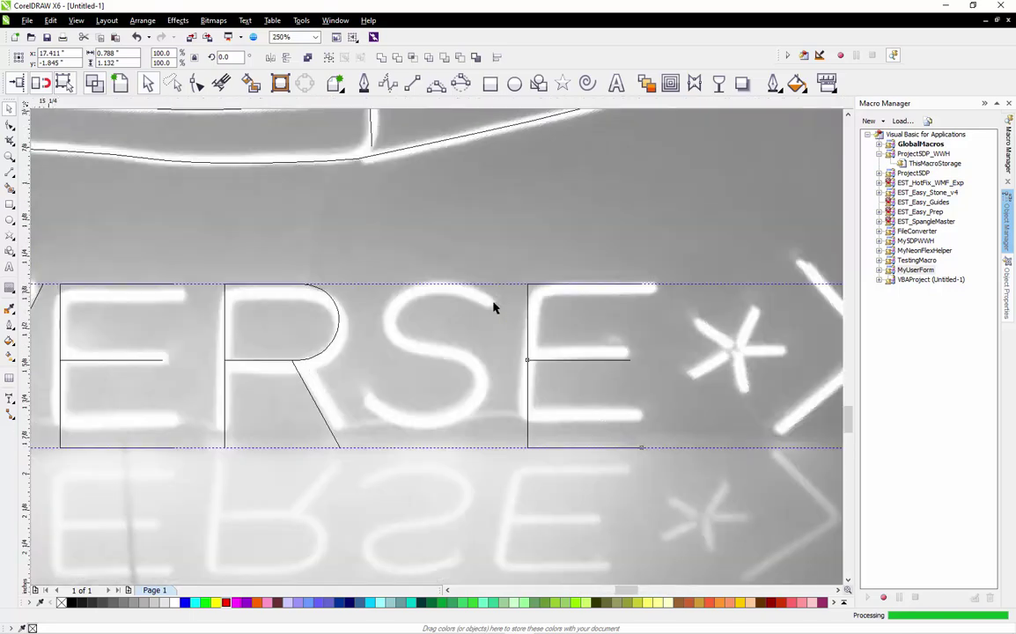
left_click(436, 83)
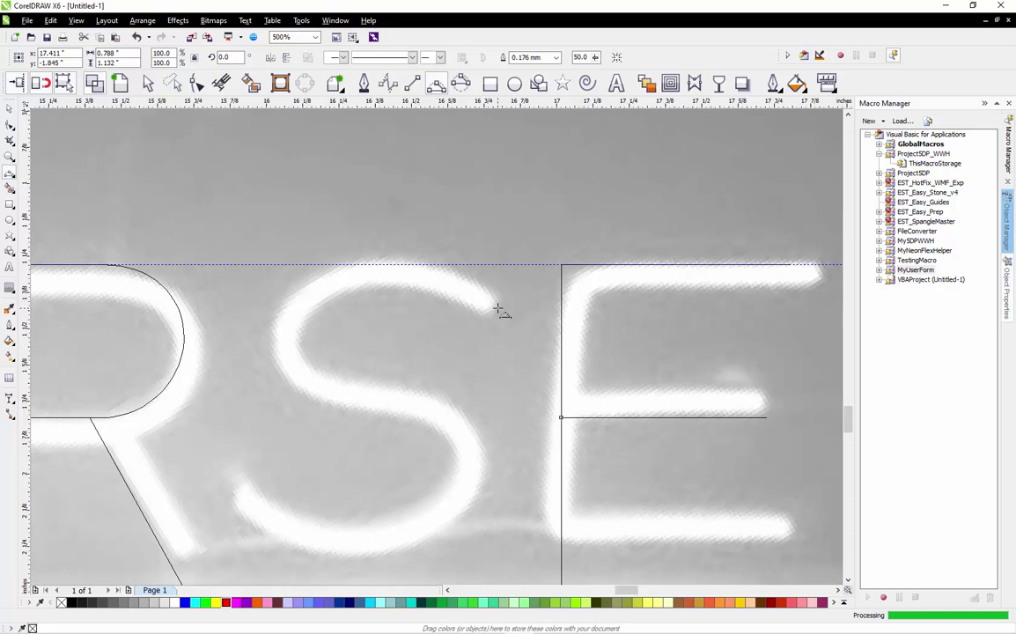
left_click_drag(497, 308, 436, 278)
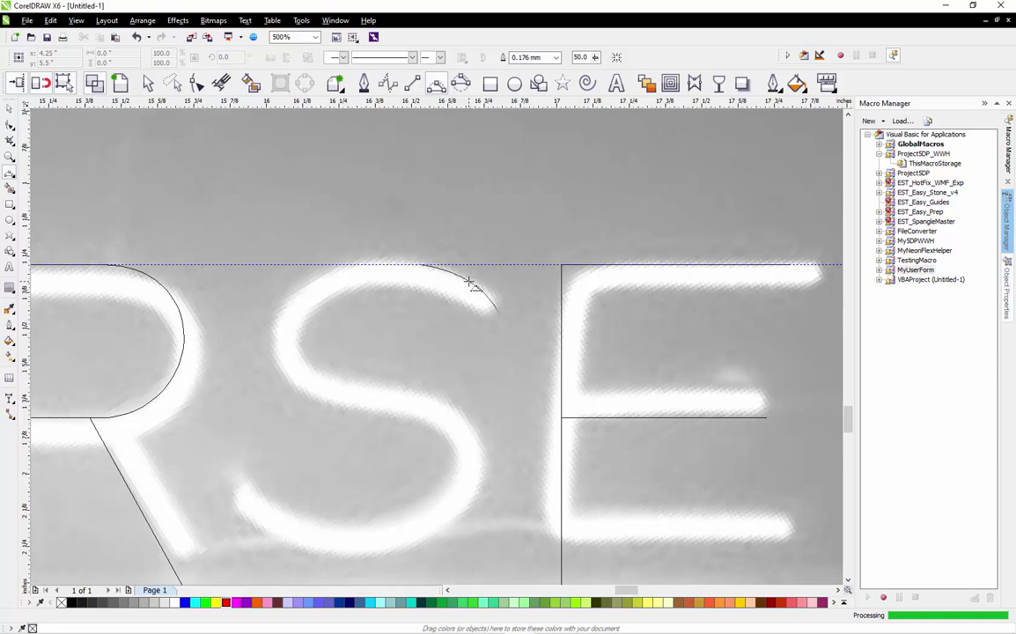
left_click_drag(421, 265, 298, 363)
left_click(300, 322)
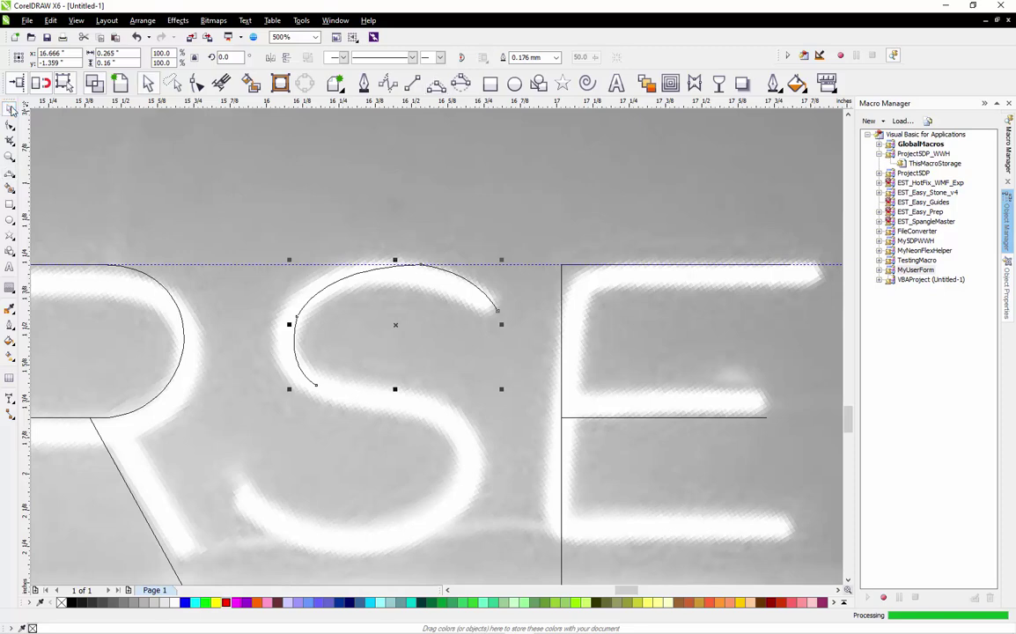
key("Delete")
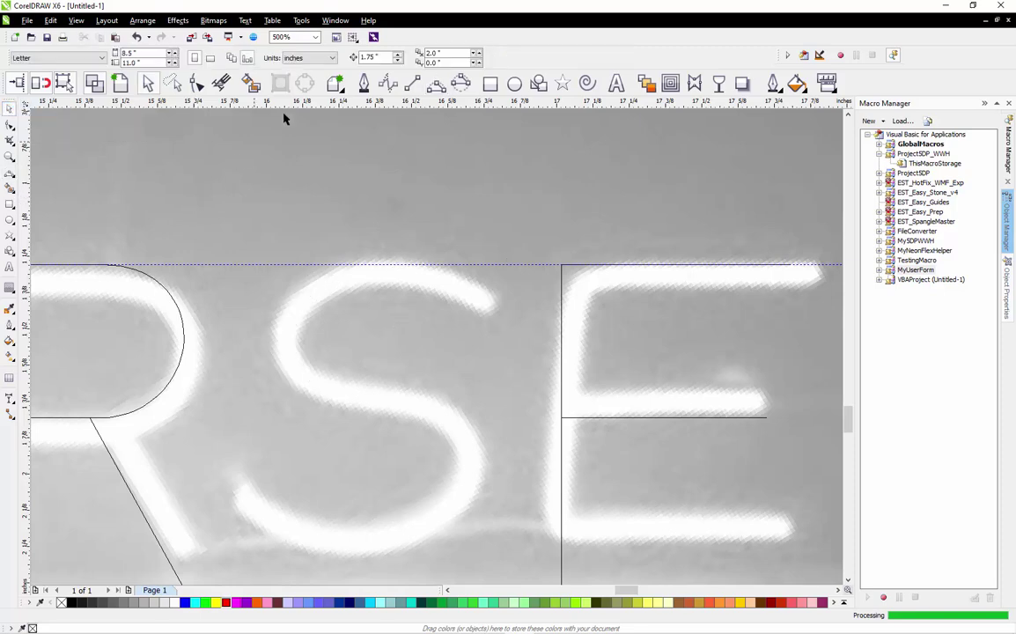
Trace the S as one open B-spline through the centre of its tube, about 0.82 inches wide and 0.96 inches high
left_click(388, 83)
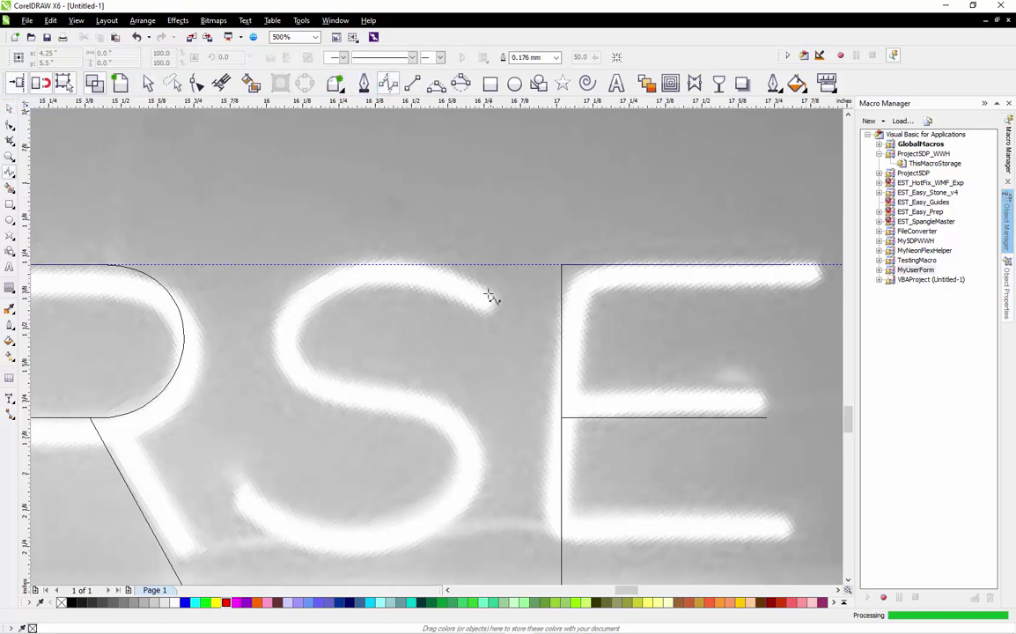
mouse_move(491, 307)
left_mouse_down()
mouse_move(440, 265)
mouse_move(368, 266)
mouse_move(307, 287)
mouse_move(284, 328)
mouse_move(290, 369)
mouse_move(336, 400)
mouse_move(447, 417)
mouse_move(470, 441)
mouse_move(474, 476)
mouse_move(452, 511)
mouse_move(405, 542)
mouse_move(334, 551)
mouse_move(273, 524)
left_mouse_up()
left_click(255, 514)
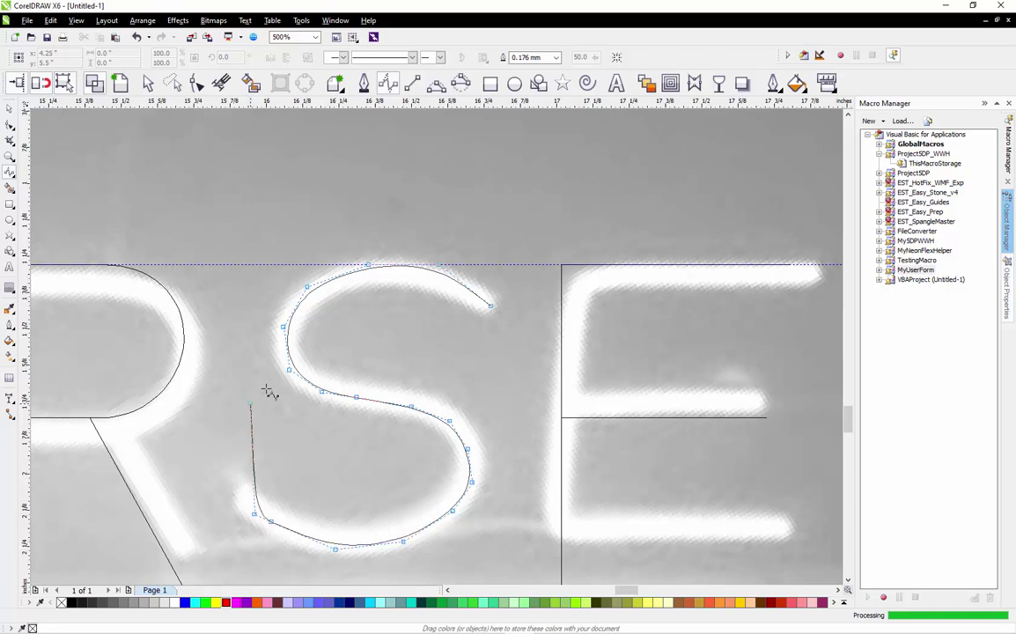
key("space")
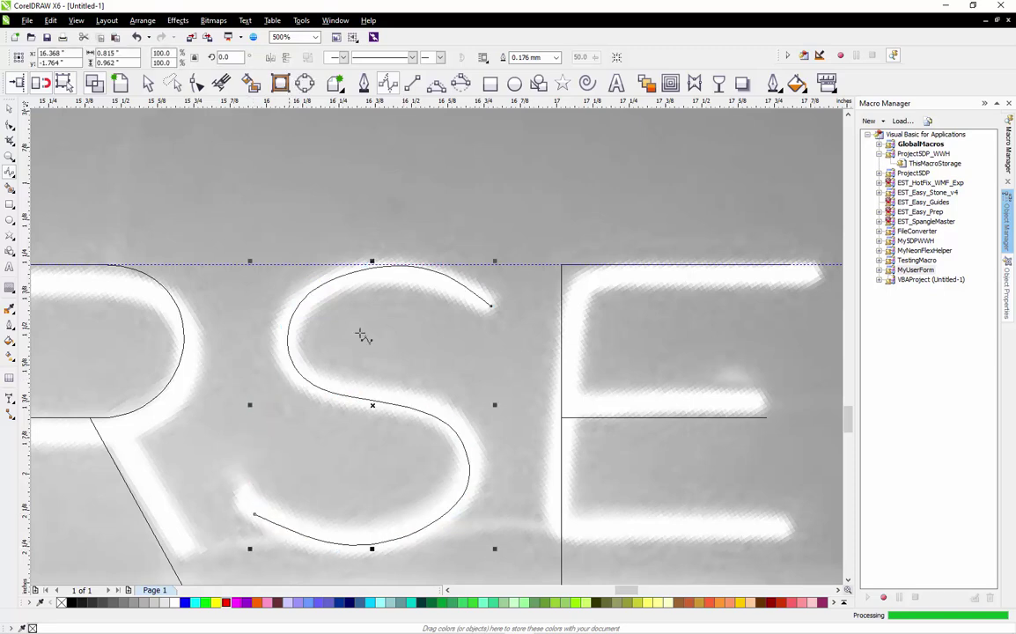
Stretch the S downward to the lower guideline, making it about 1.13 inches high
scroll(361, 336, "down", 4)
scroll(381, 364, "up", 2)
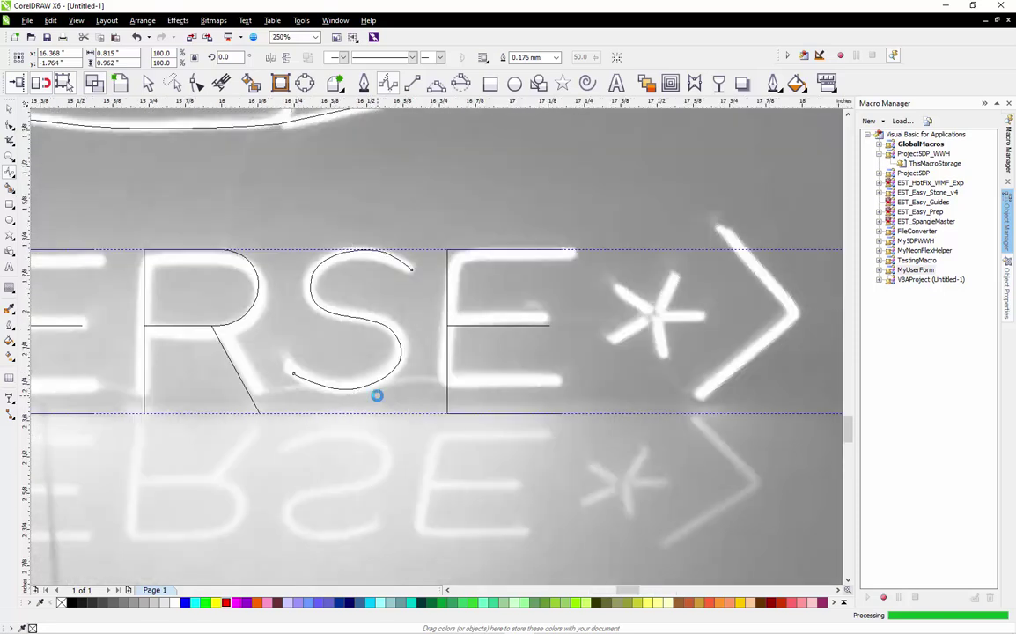
scroll(377, 397, "up", 2)
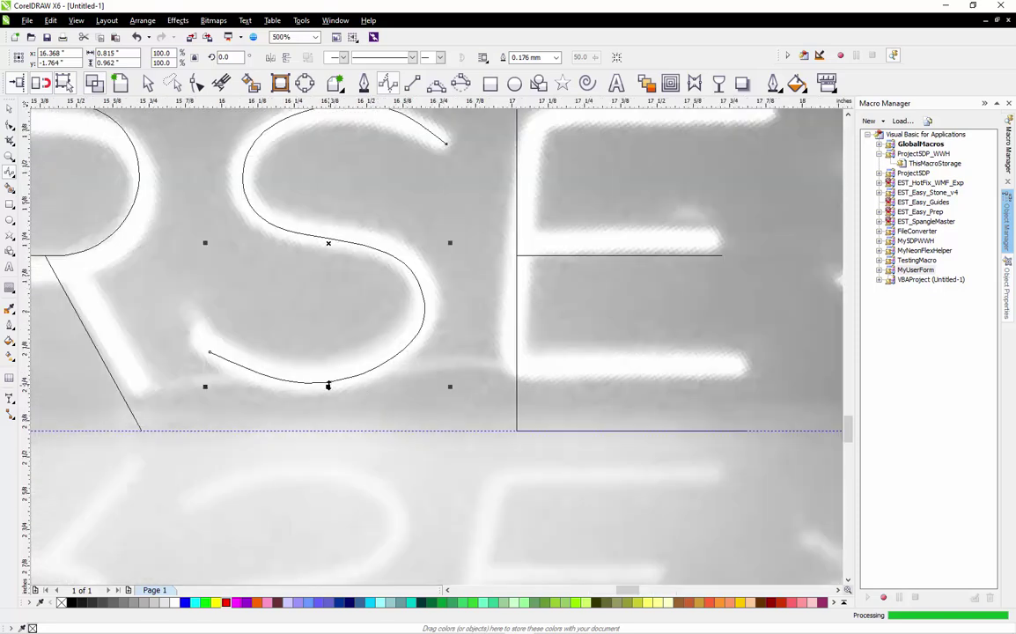
left_click_drag(327, 385, 329, 433)
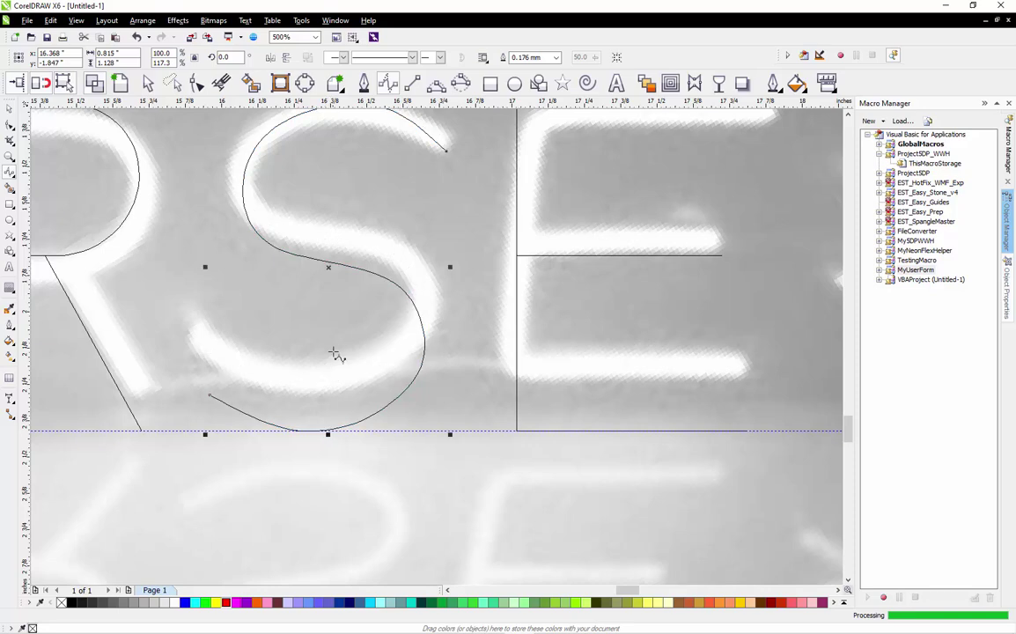
Place vertical guidelines at the outermost points of the S's upper left curve and lower right curve
scroll(335, 352, "down", 2)
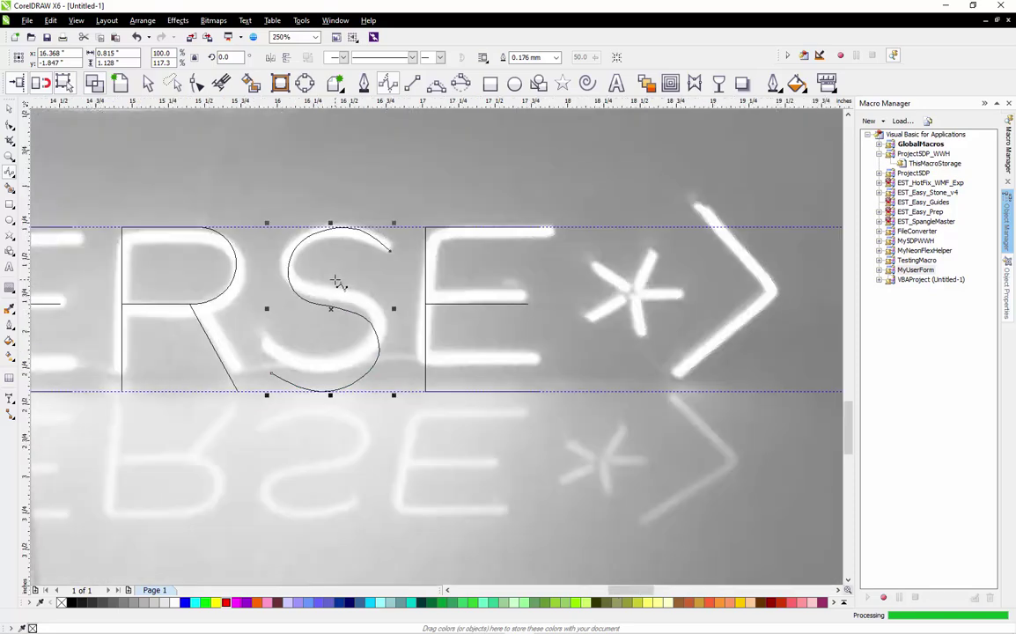
scroll(336, 280, "up", 2)
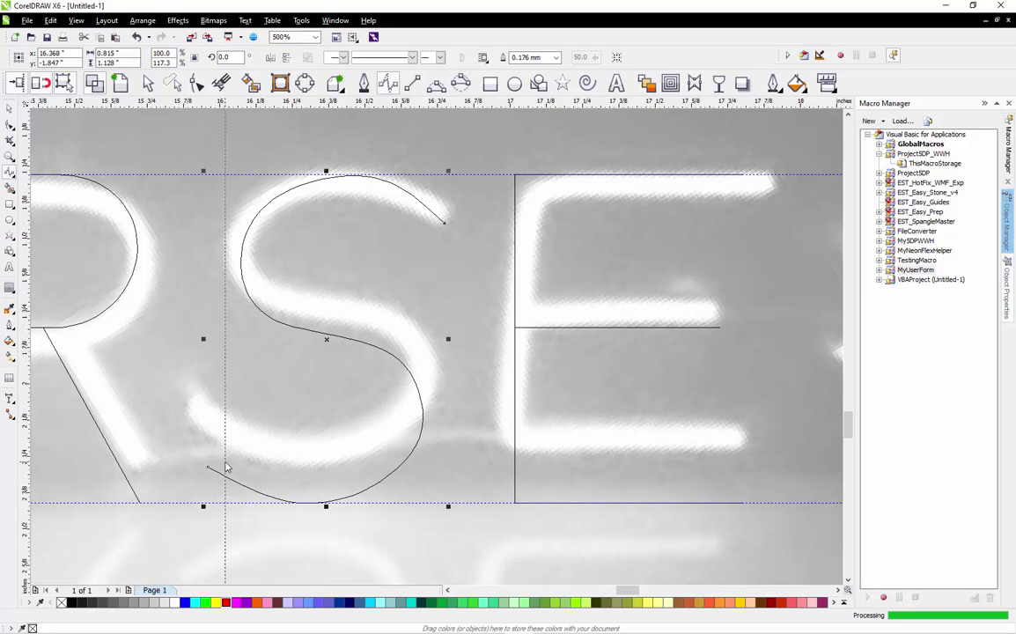
left_click(241, 249)
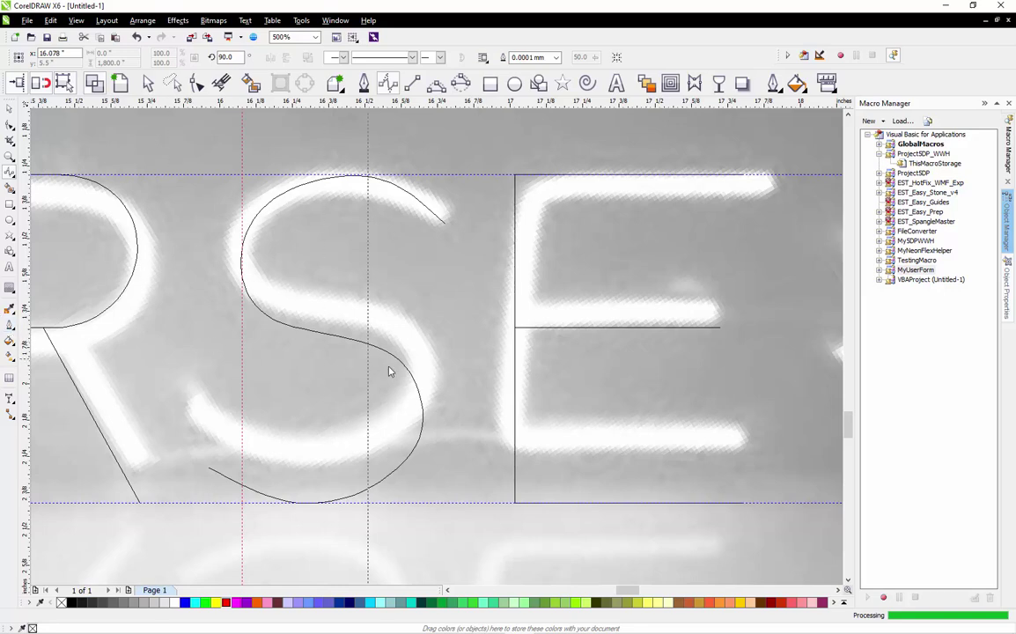
left_click_drag(427, 429, 425, 429)
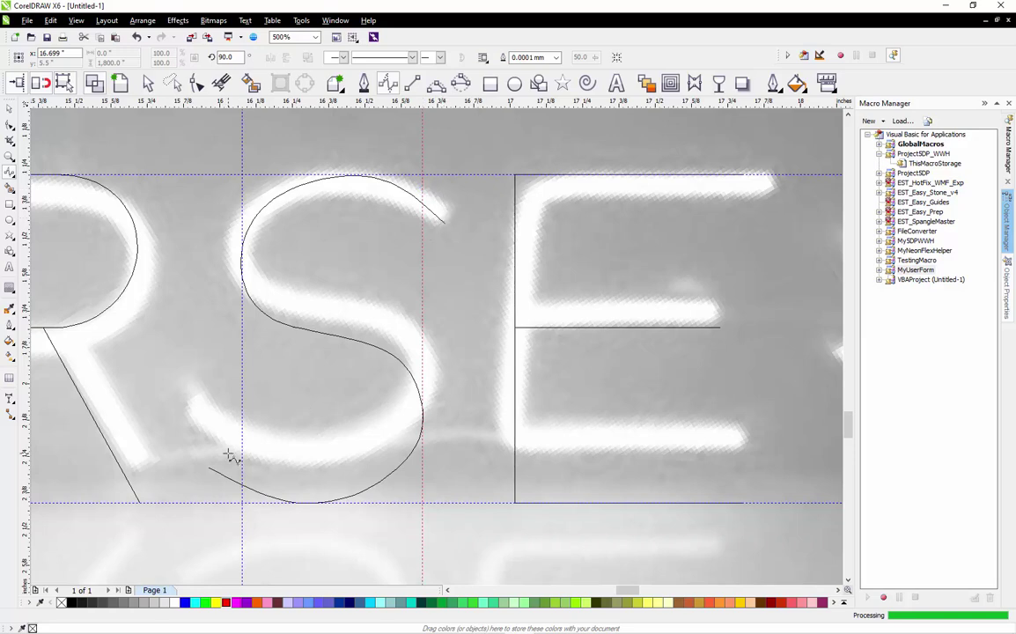
Trim both ends of the S curve back to the vertical guidelines by adding end control points and removing those beyond
left_click(9, 108)
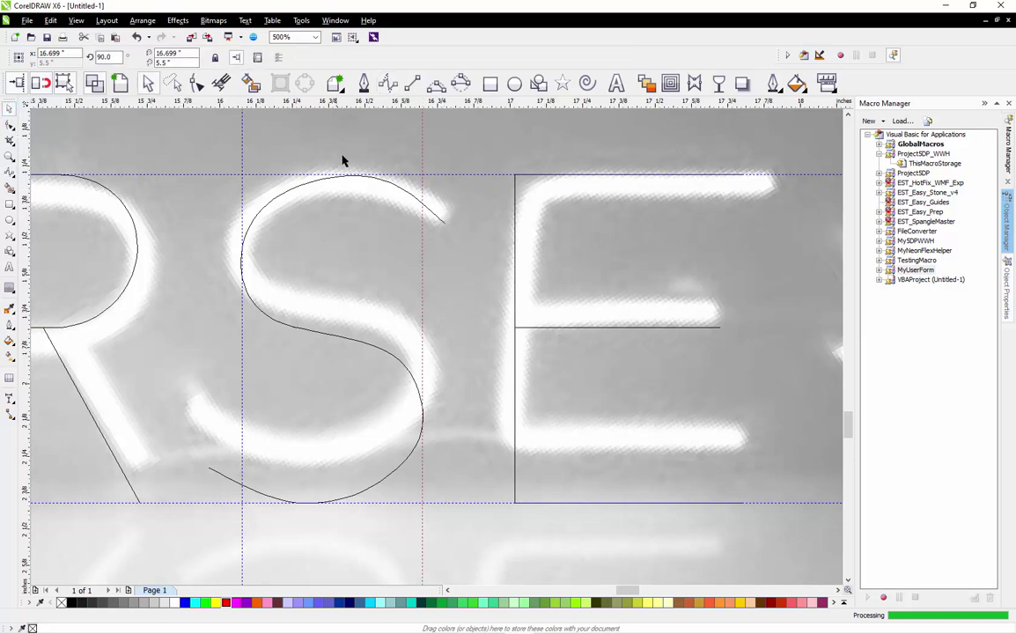
double_click(435, 205)
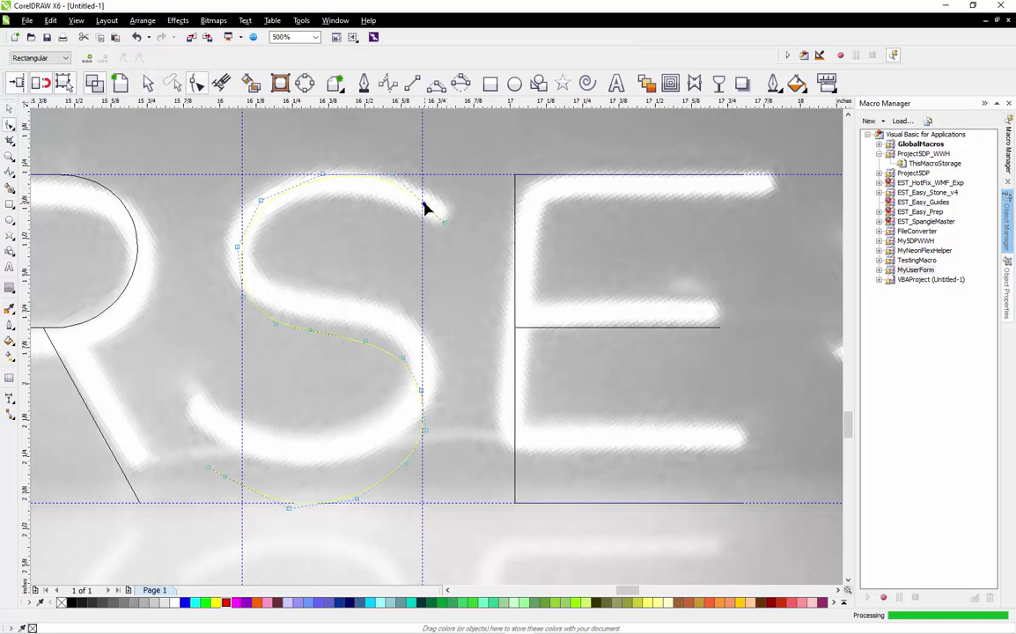
left_click(422, 203)
left_click(445, 224)
key("Delete")
left_click(241, 484)
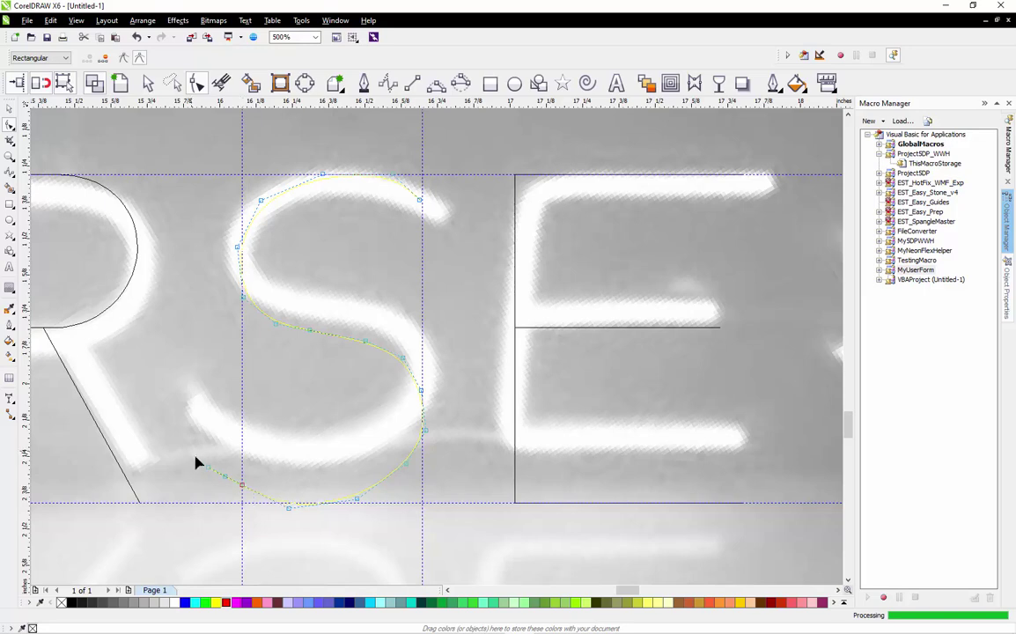
left_click(209, 472)
left_click_drag(208, 469, 227, 478)
key("space")
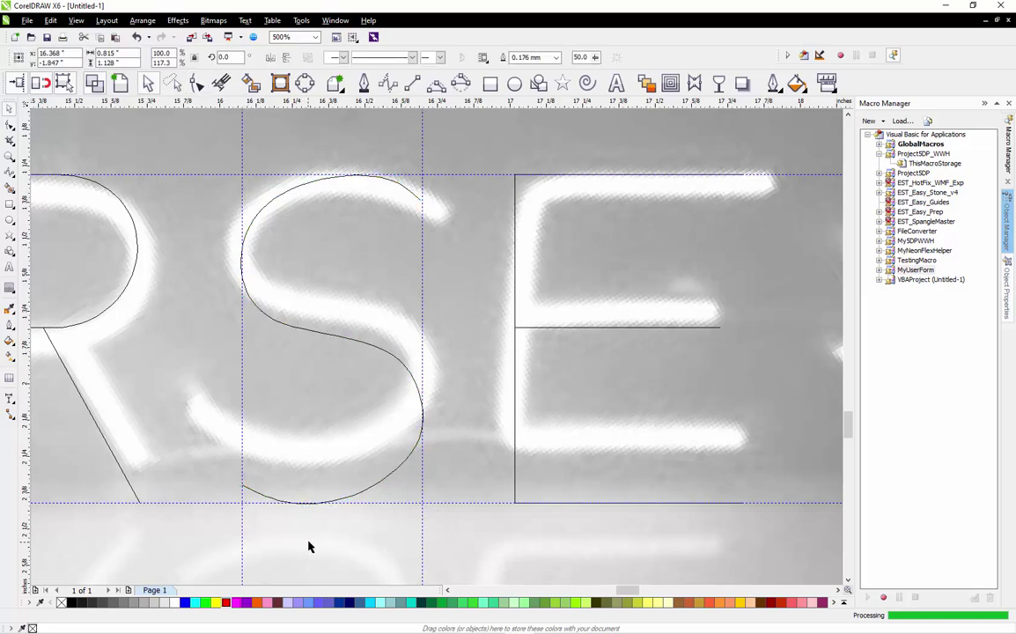
Widen the S evenly about its centre to about 0.78 inches and compare its size with the final E
left_click(308, 546)
left_click(411, 193)
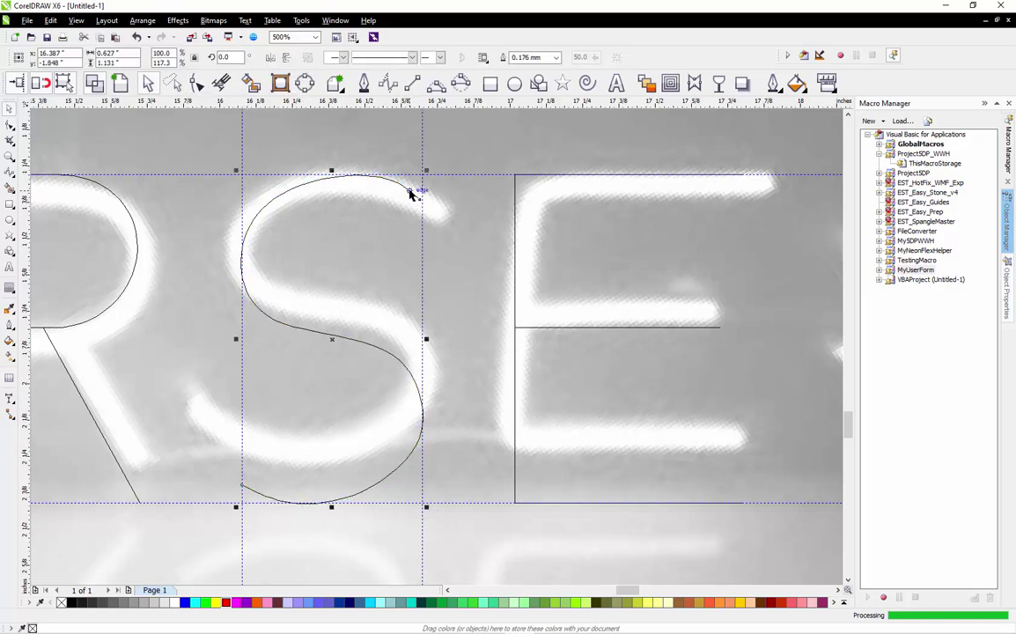
left_click_drag(426, 339, 449, 340)
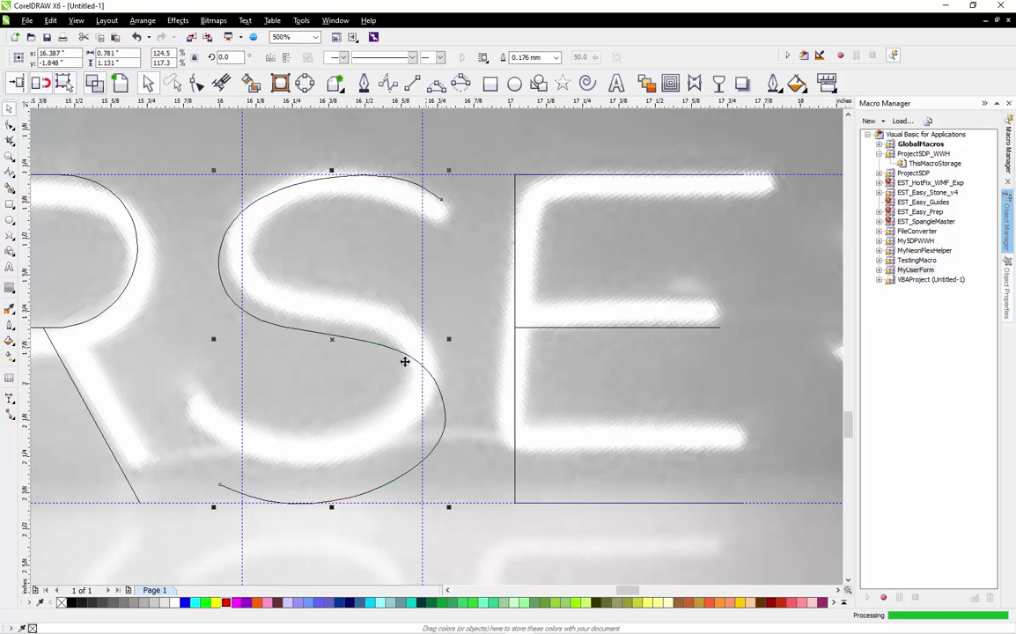
left_click(366, 388)
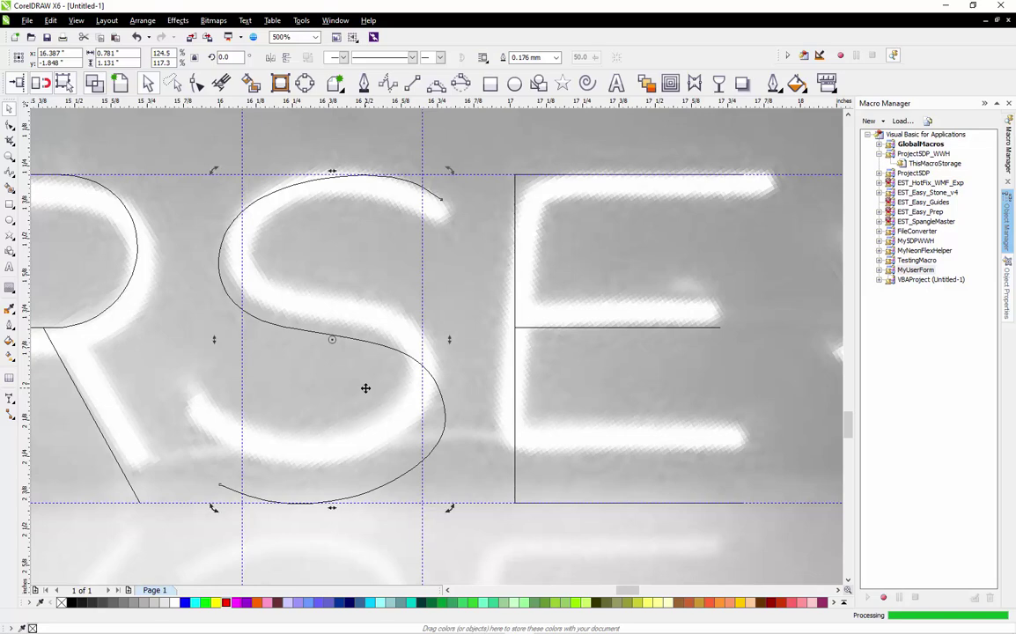
left_click(487, 145)
scroll(489, 143, "down", 2)
left_click_drag(489, 146, 626, 356)
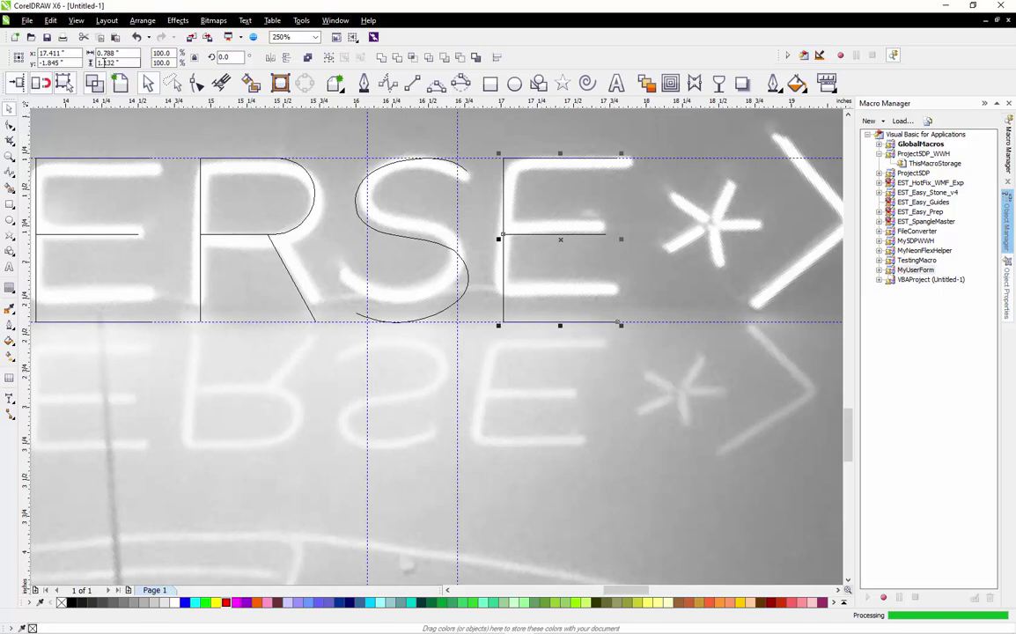
left_click(329, 142)
left_click_drag(330, 142, 476, 349)
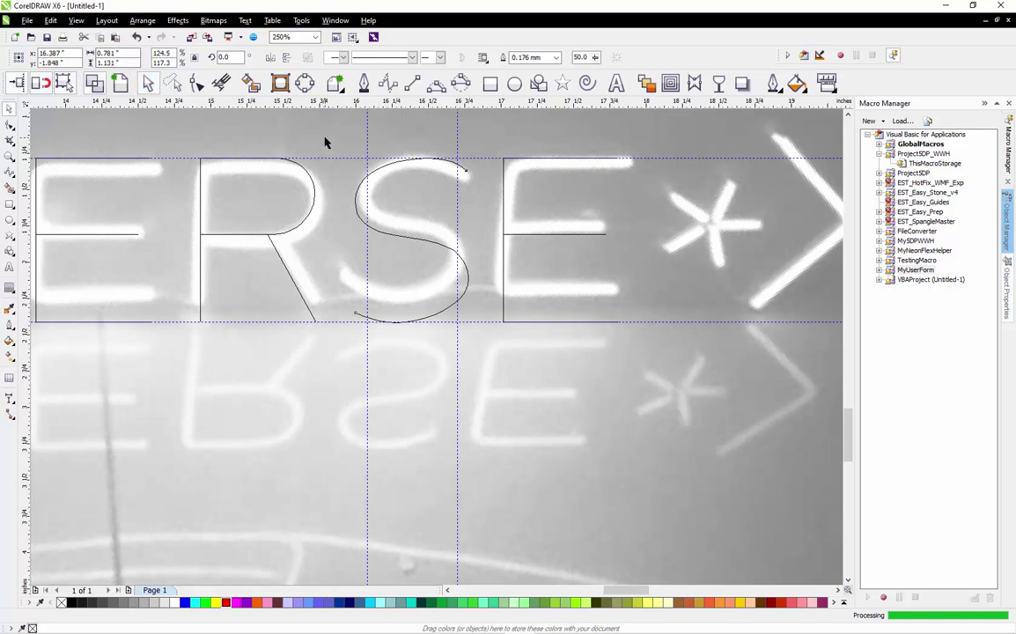
Delete the vertical guideline running through the left side of the S
left_click(365, 135)
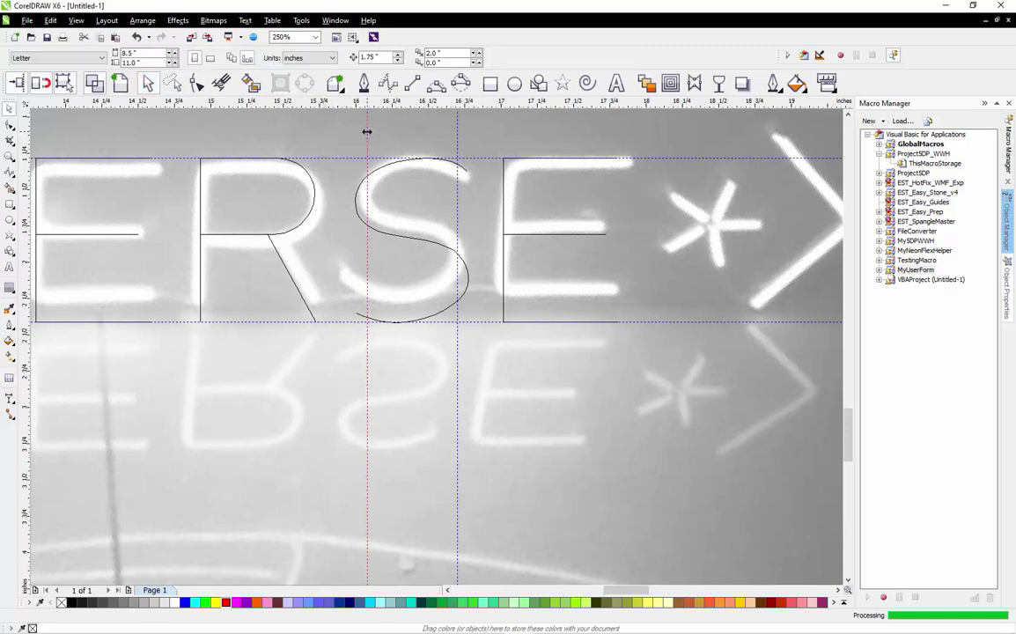
left_click(367, 131)
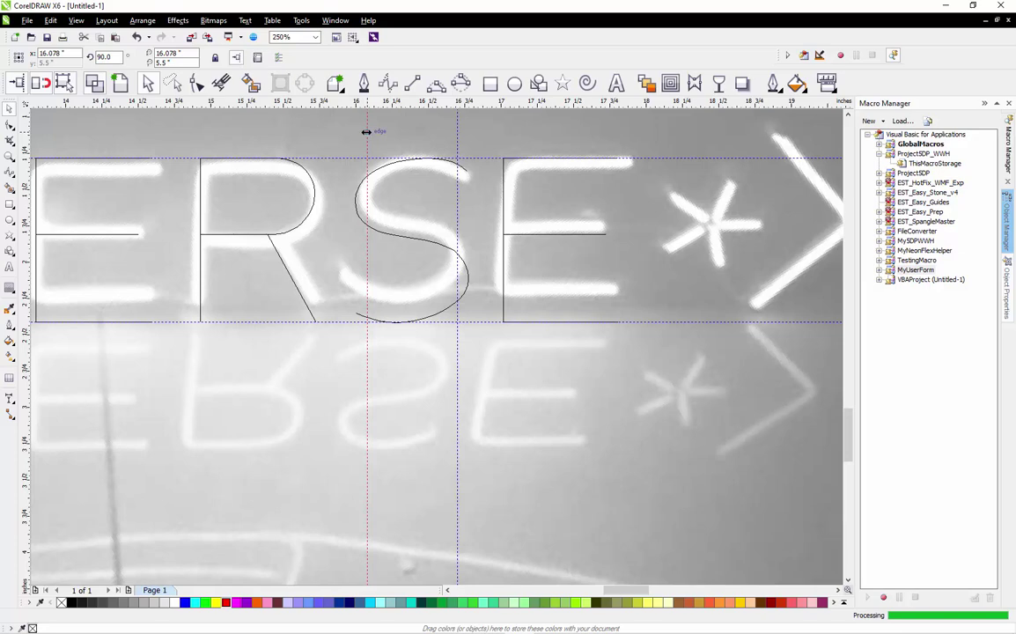
key("Delete")
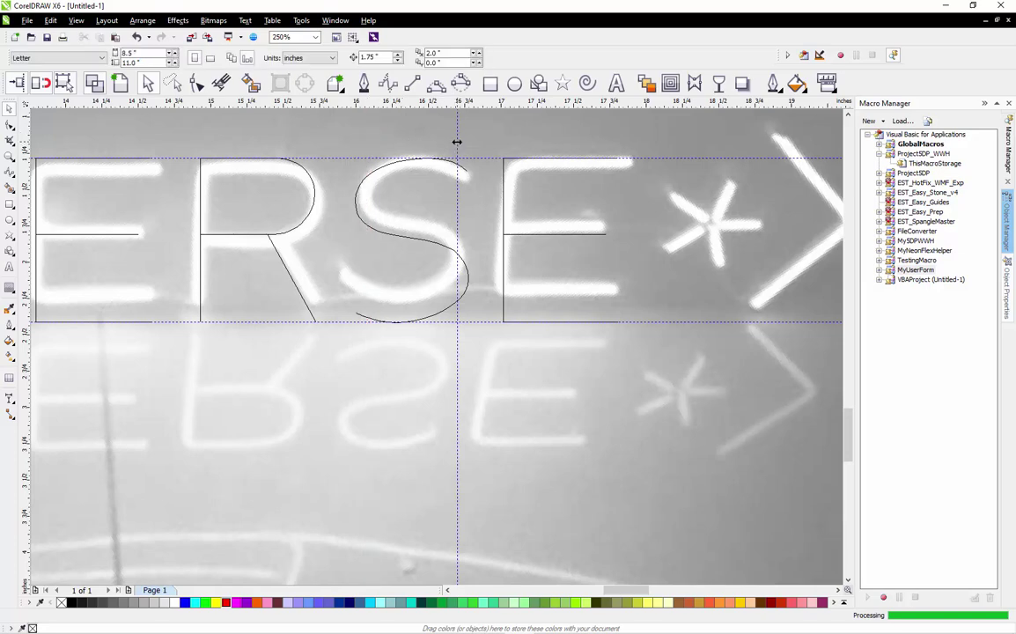
Delete the vertical guideline at the right edge of the S in the traced CONVERSE lettering
left_click(457, 144)
key("Delete")
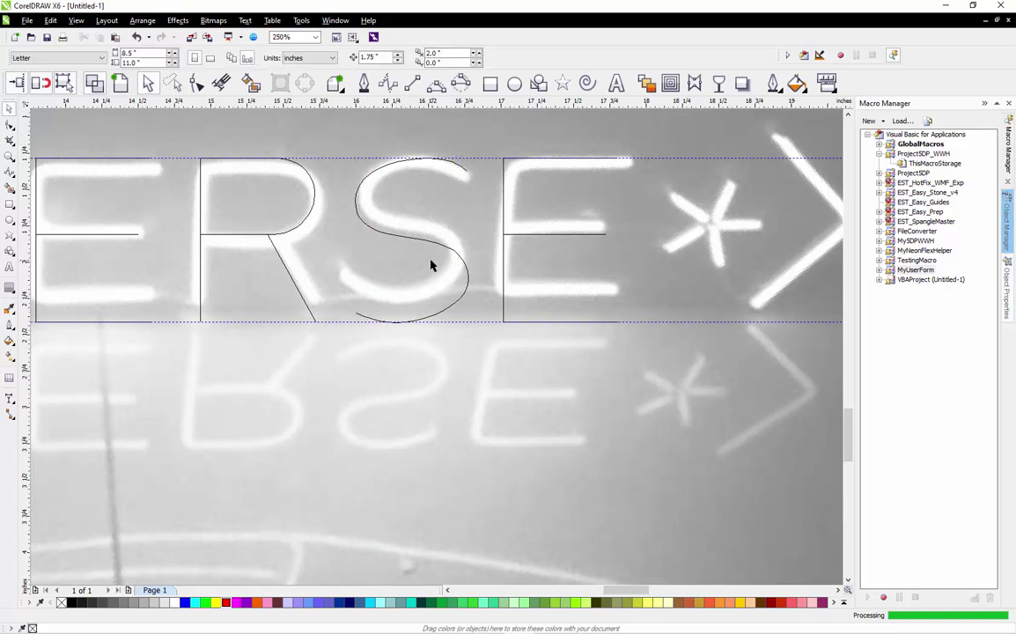
Draw the arrowhead's lower arm as a straight line from the lower guideline to the tip, about 0.754 by 0.638 inches
scroll(426, 334, "down", 2)
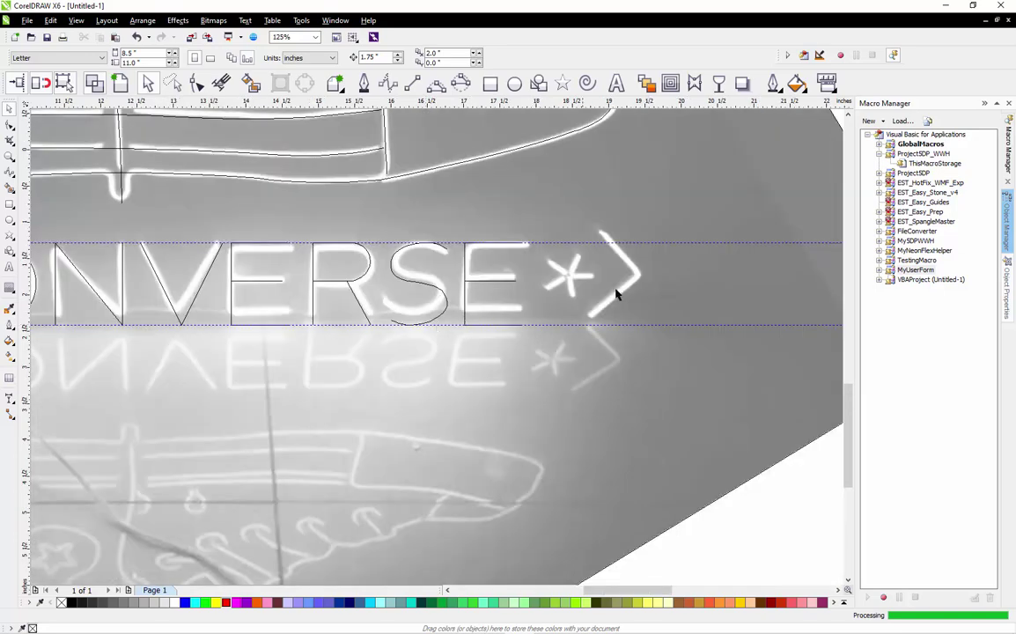
scroll(633, 281, "up", 2)
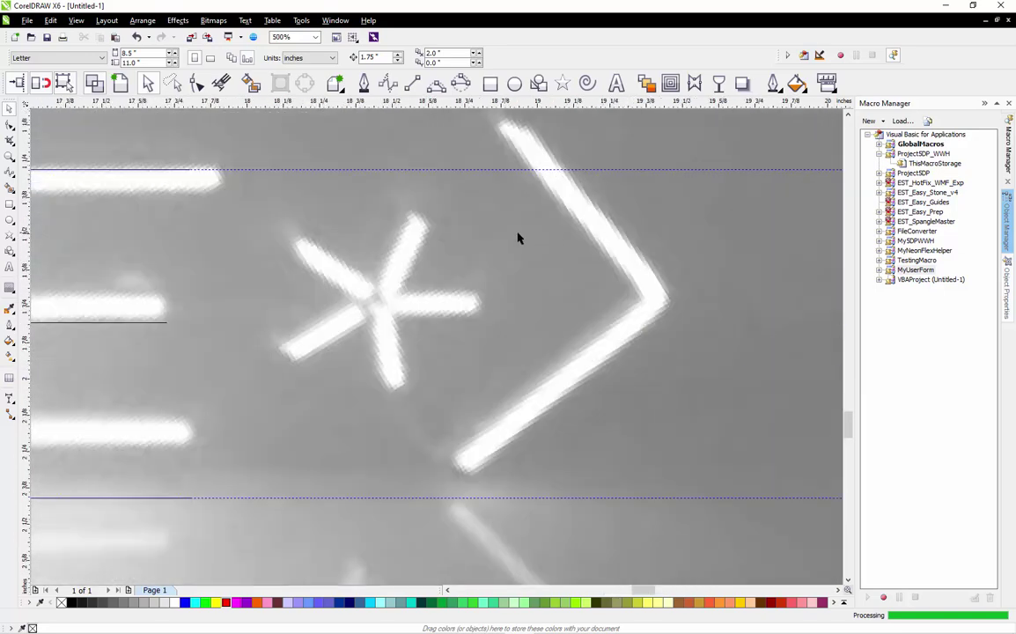
scroll(518, 238, "down", 1)
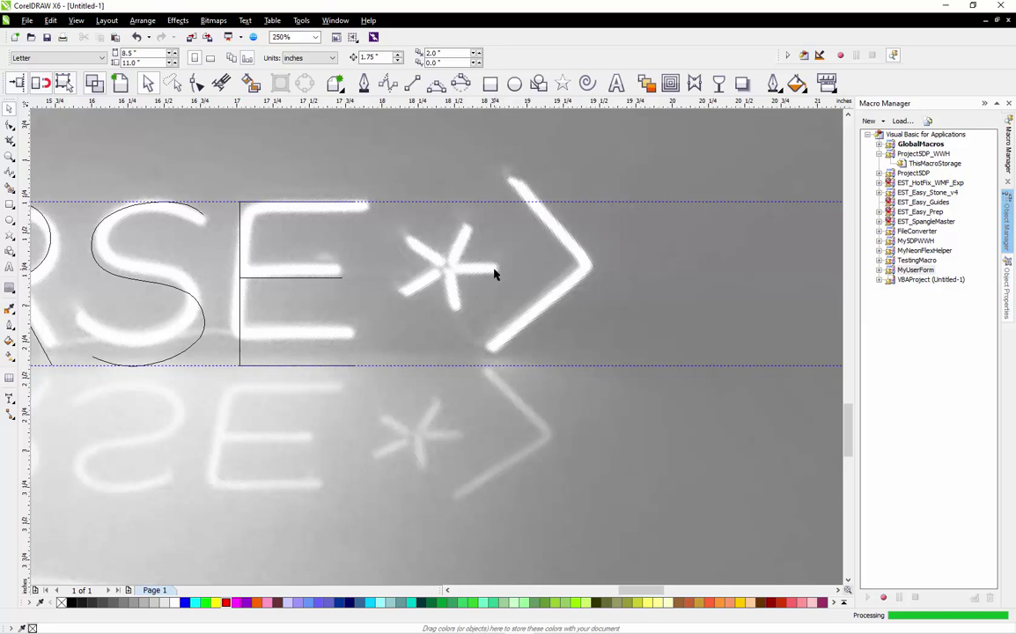
left_click(412, 83)
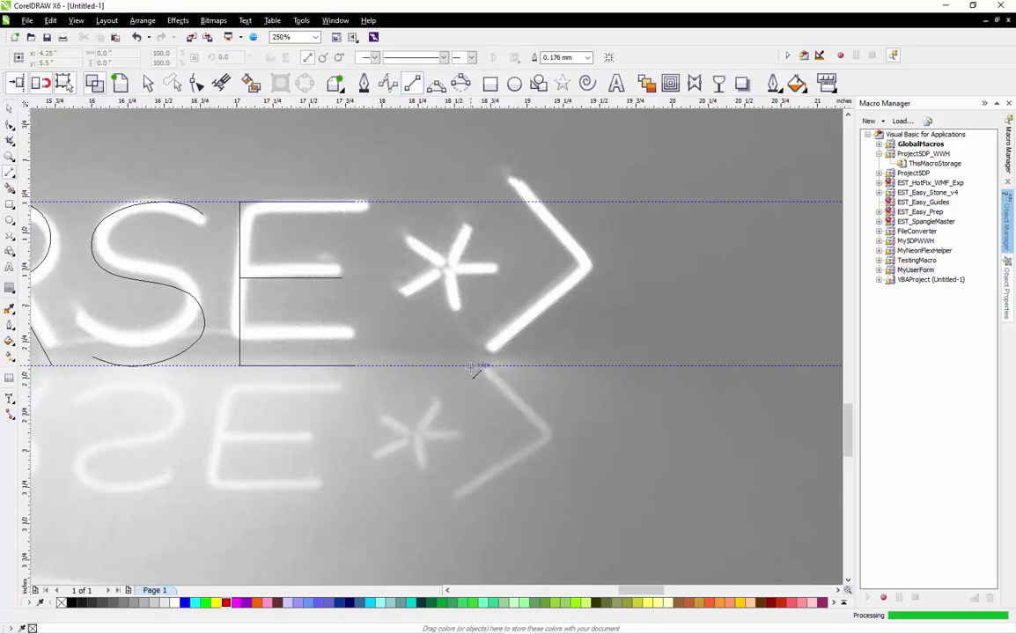
mouse_move(474, 365)
left_mouse_down()
mouse_move(528, 304)
mouse_move(581, 274)
left_mouse_up()
key("space")
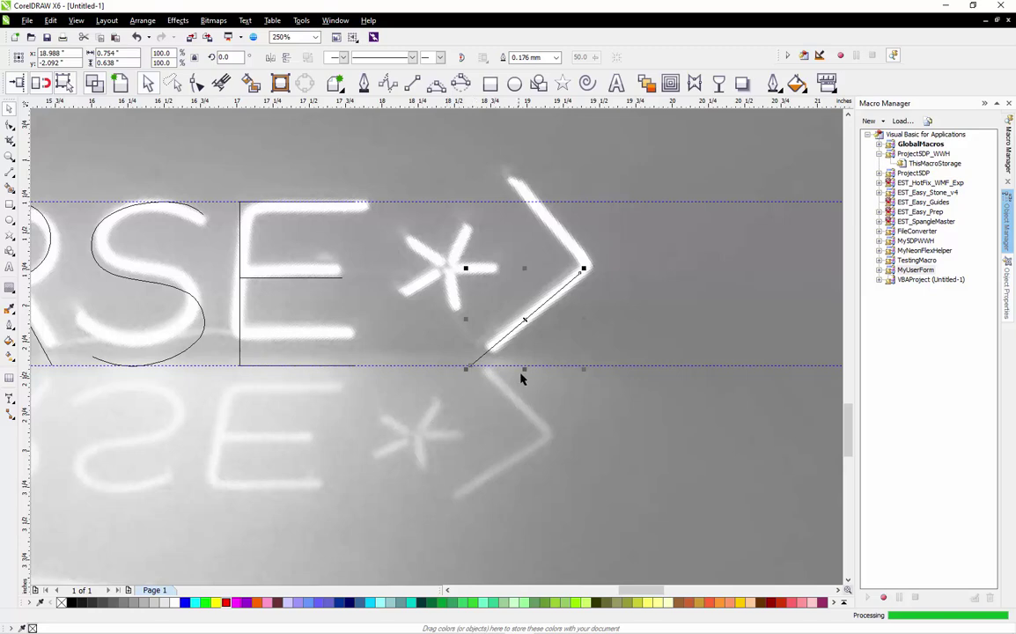
Mirror a copy of the arm upward to complete the arrowhead and combine both lines into one curve
left_click_drag(524, 370, 539, 225)
left_click(549, 303, "shift")
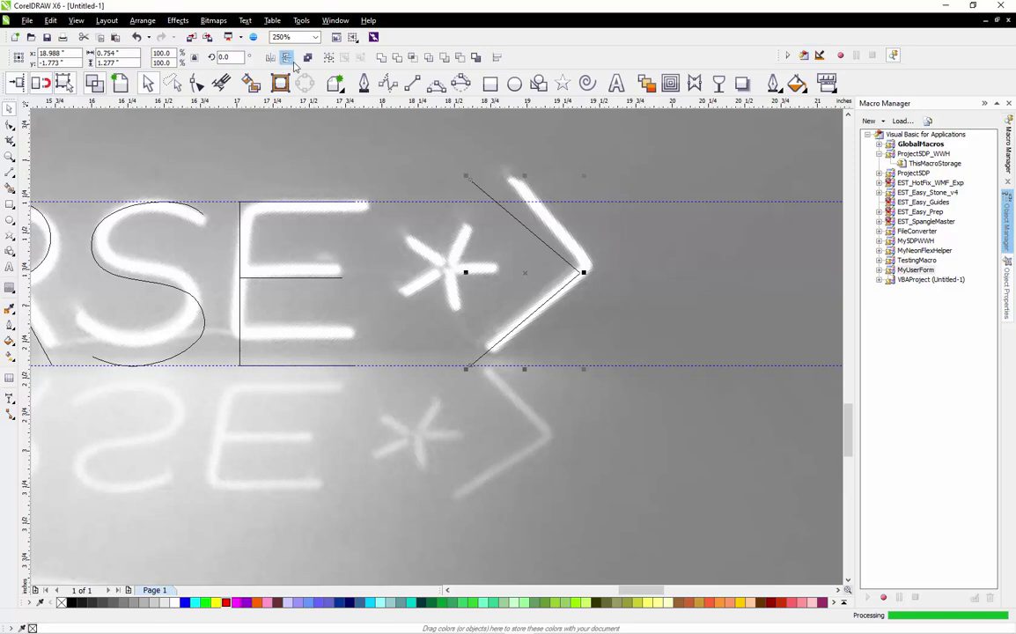
key("ctrl+l")
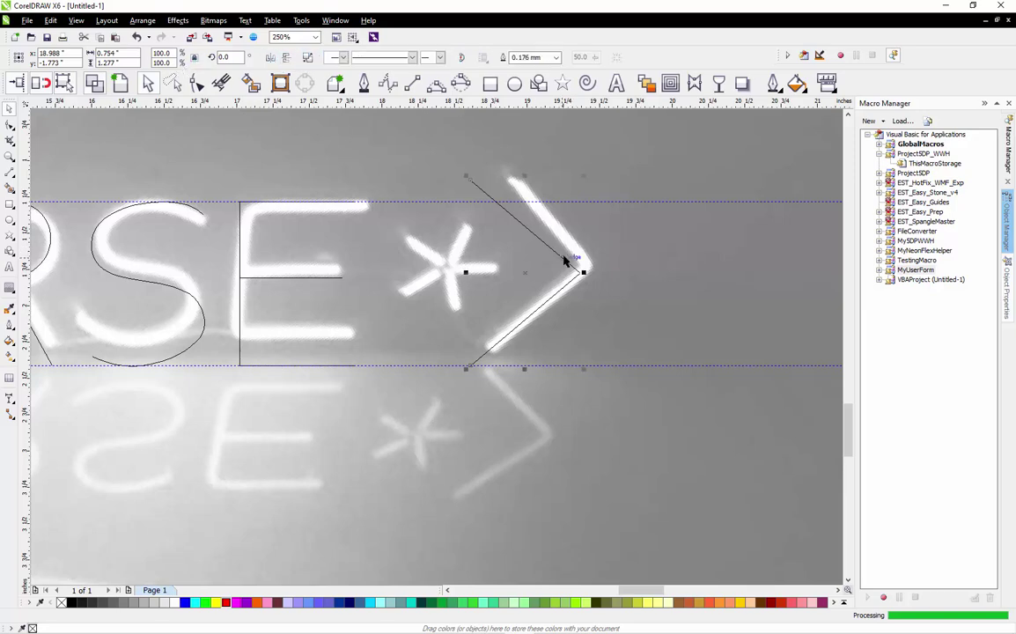
key("F10")
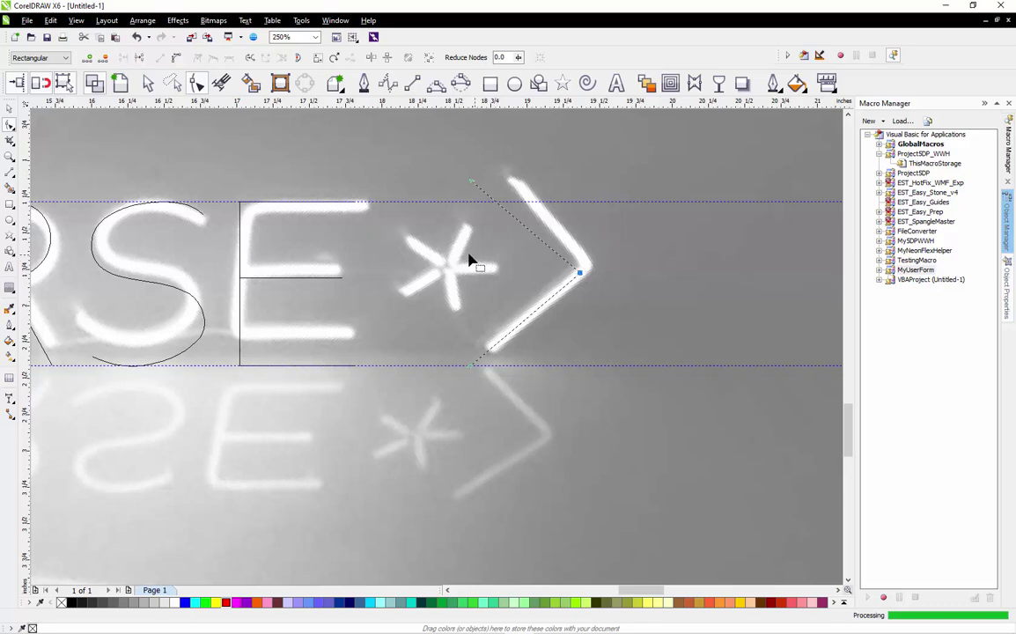
left_click(147, 82)
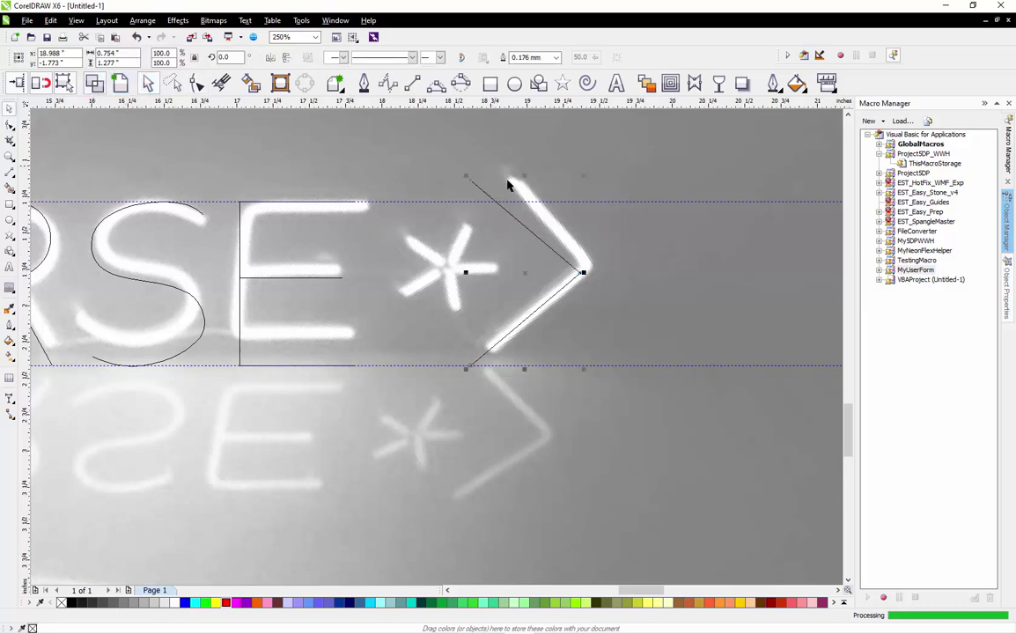
left_click(567, 190)
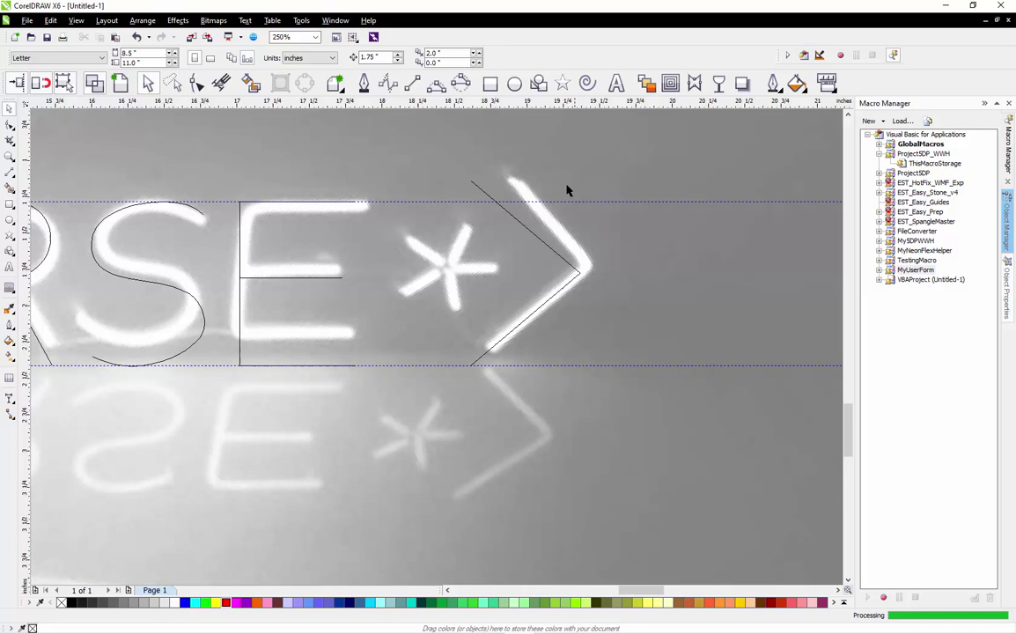
Scale the arrowhead proportionally to about 89.5% so its upper end meets the upper guideline
left_click(478, 192)
left_click_drag(583, 176, 570, 194)
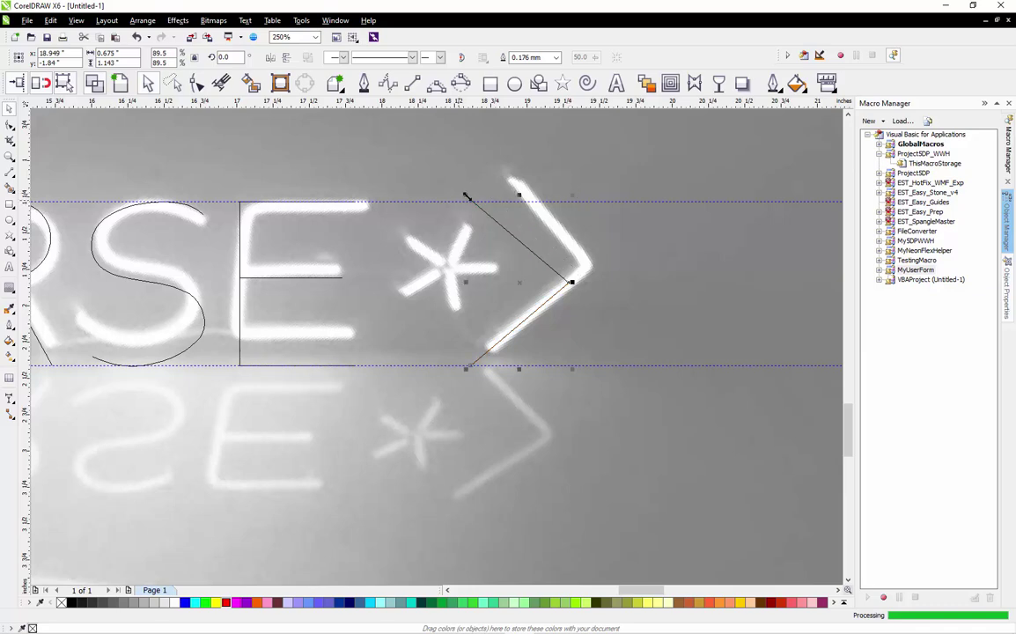
key("Escape")
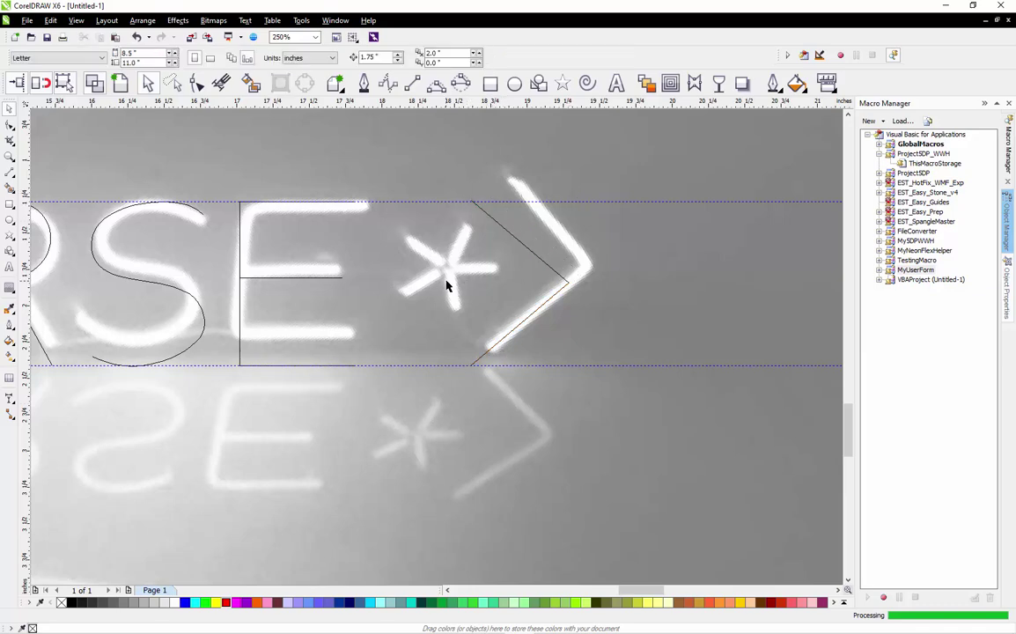
left_click(540, 267)
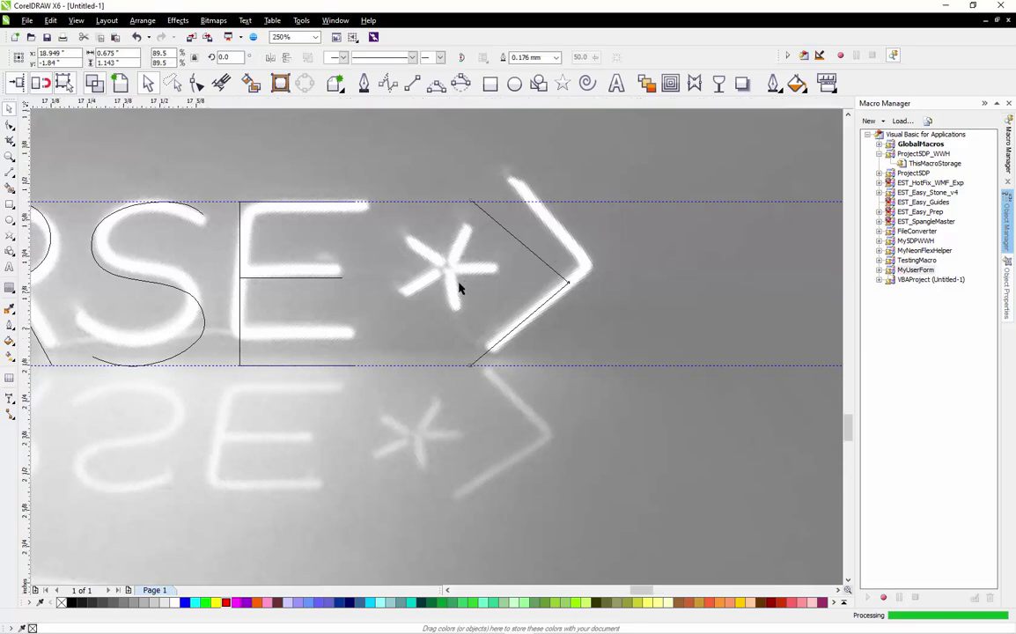
scroll(458, 287, "up", 2)
scroll(467, 286, "down", 2)
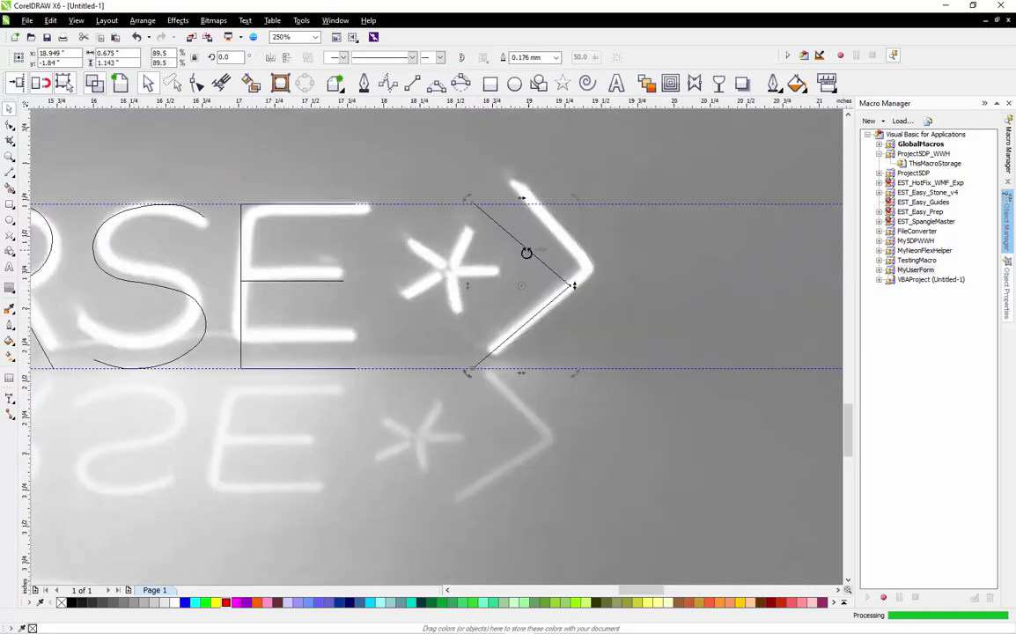
scroll(527, 252, "up", 2)
scroll(528, 253, "down", 2)
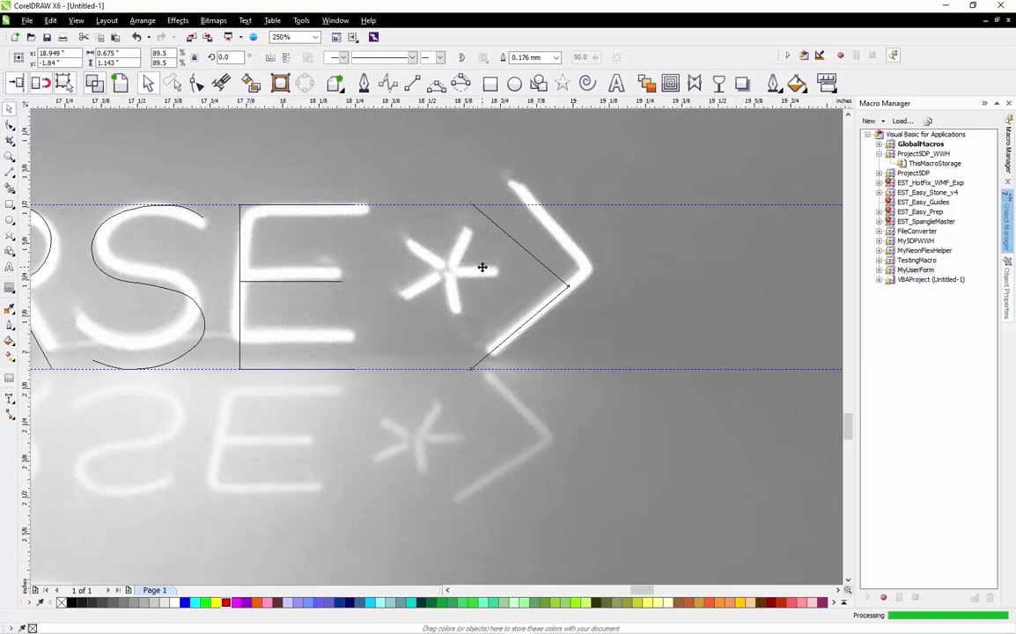
scroll(482, 267, "up", 2)
scroll(484, 265, "down", 2)
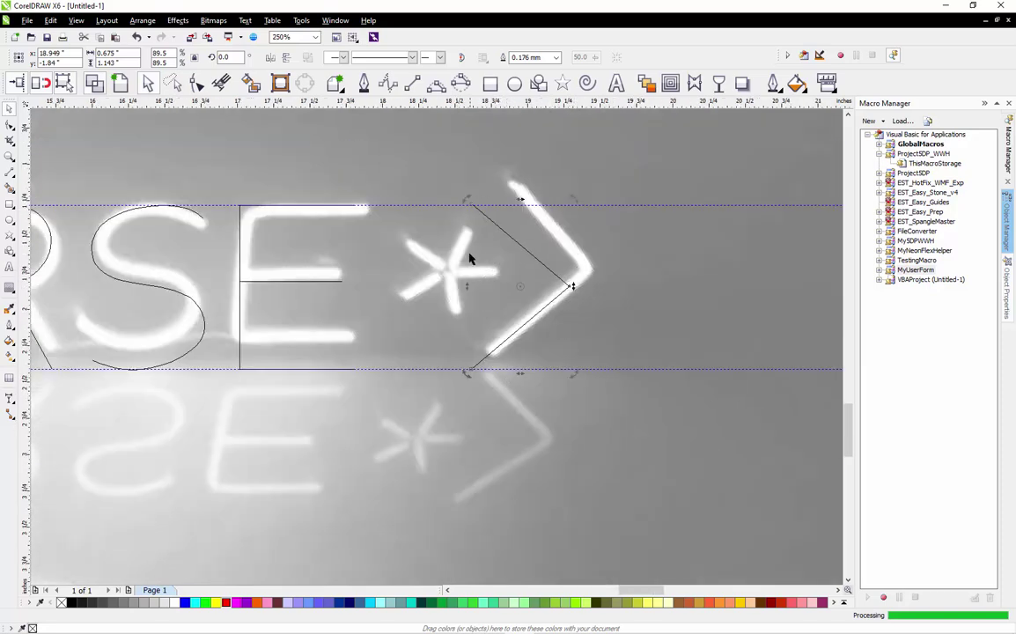
Draw a straight line over the asterisk's upper-right ray ending at its centre, about 0.148 by 0.313 inches
scroll(462, 254, "up", 2)
key("Escape")
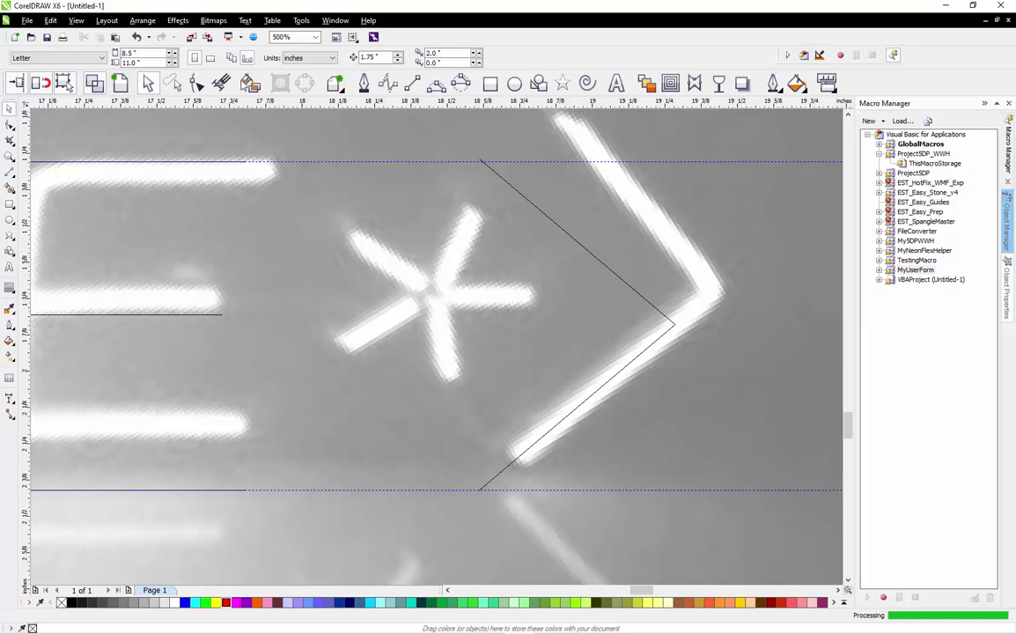
left_click(412, 83)
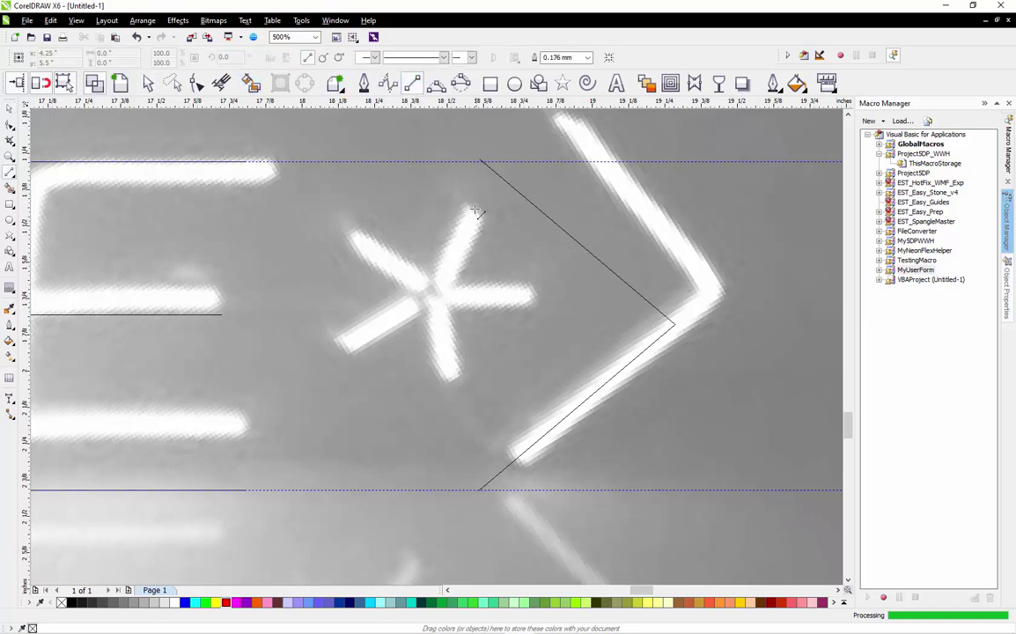
left_click_drag(476, 209, 434, 297)
left_click_drag(433, 295, 431, 297)
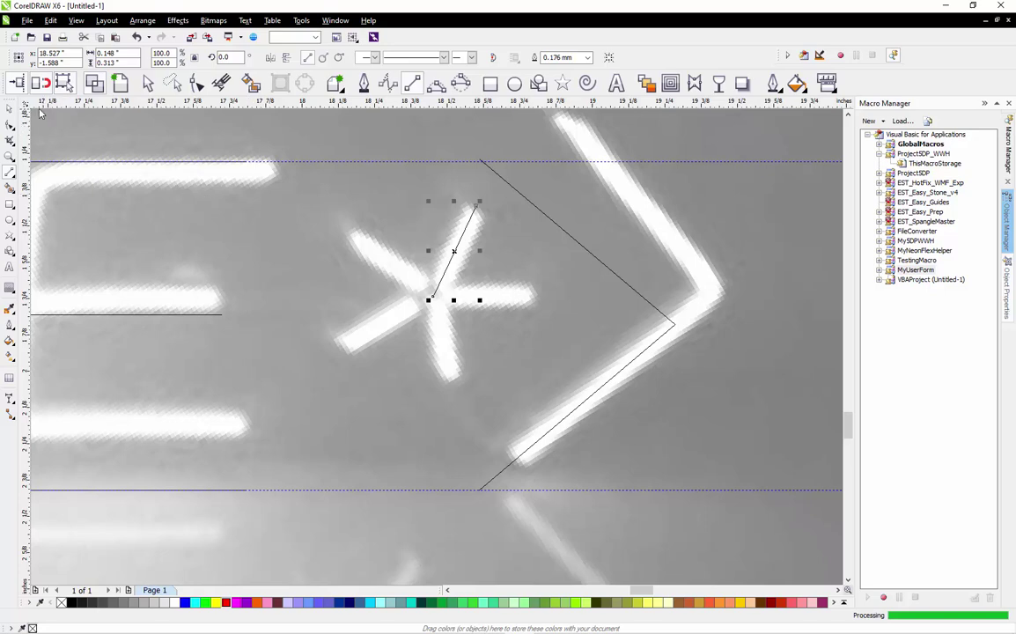
left_click(9, 107)
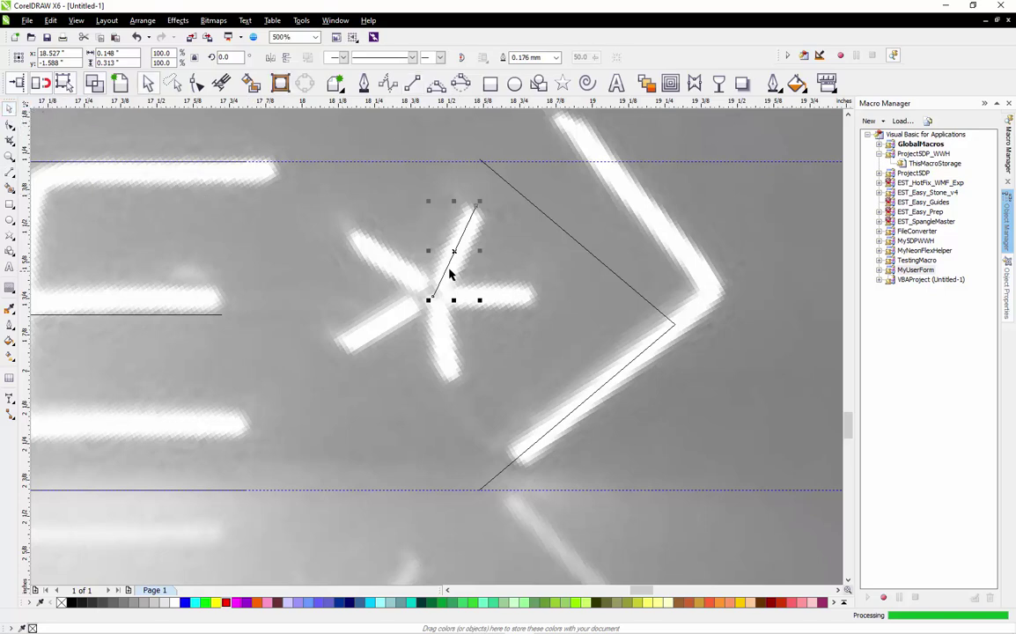
Rotate copies of the ray around the asterisk's centre to trace its four remaining rays
left_click(446, 267)
left_click_drag(453, 251, 432, 297)
left_click_drag(479, 204, 332, 229)
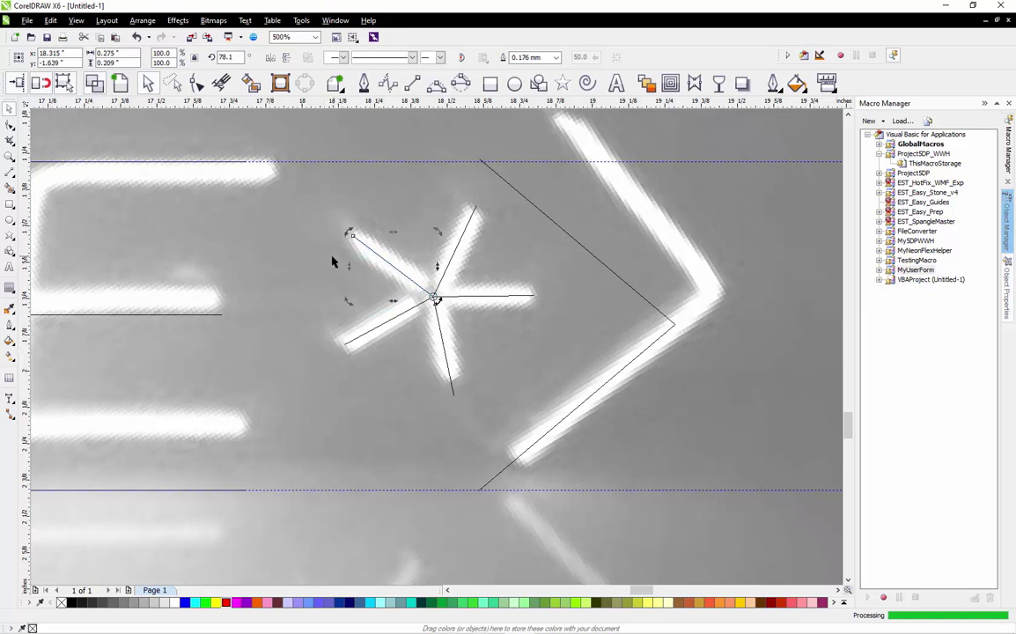
left_click(558, 312)
Align the complete asterisk with the arrowhead so their centres share the same height
scroll(558, 313, "down", 2)
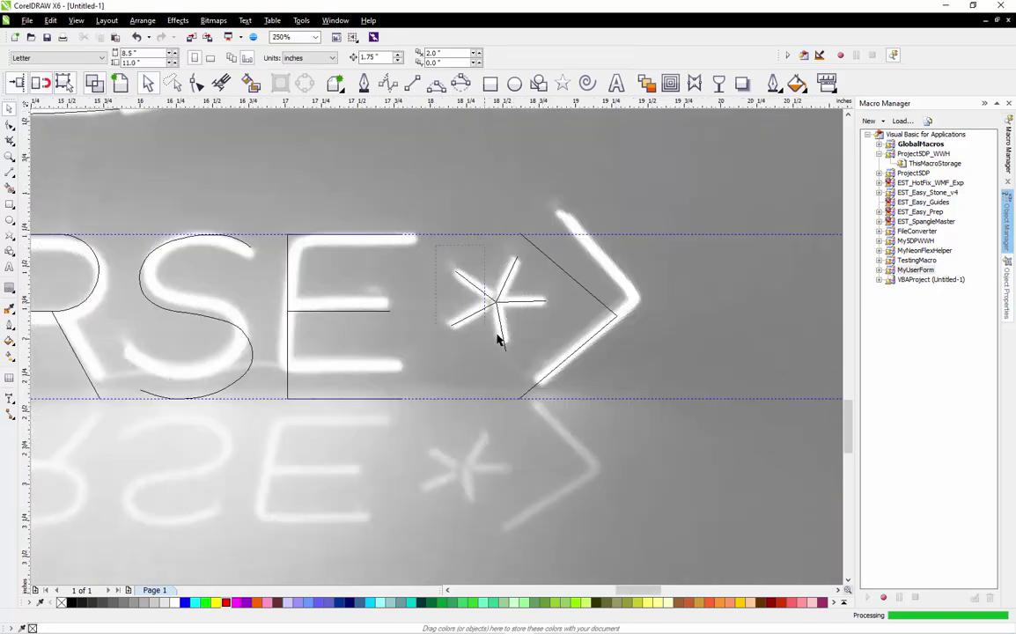
left_click_drag(498, 339, 506, 349)
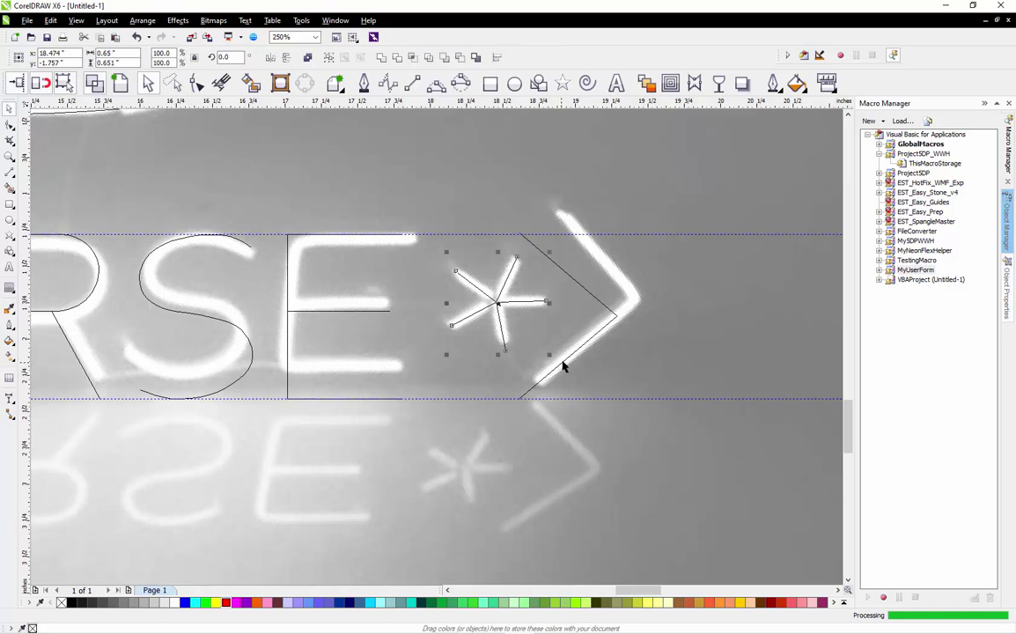
left_click(583, 292, "shift")
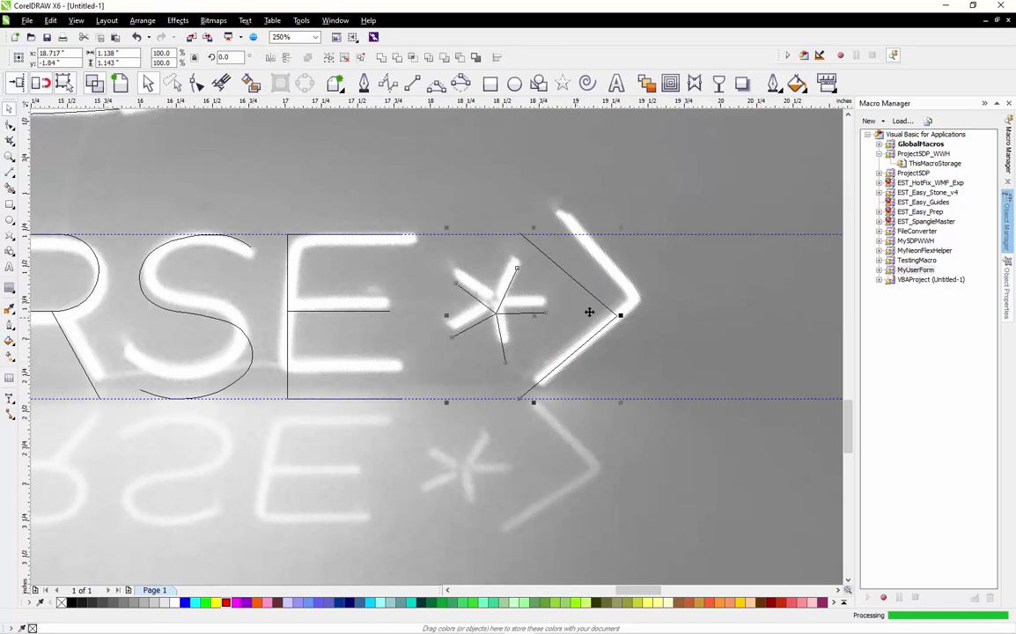
left_click(665, 370)
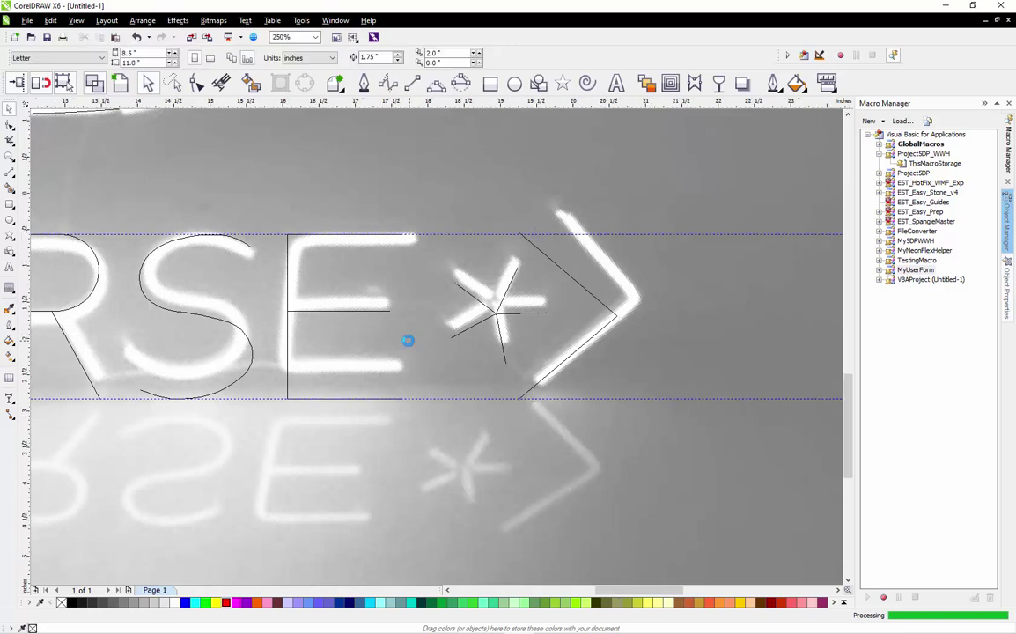
Copy the traced CONVERSE lettering with its asterisk and arrowhead to beneath the separate shoe outline
scroll(408, 342, "down", 5)
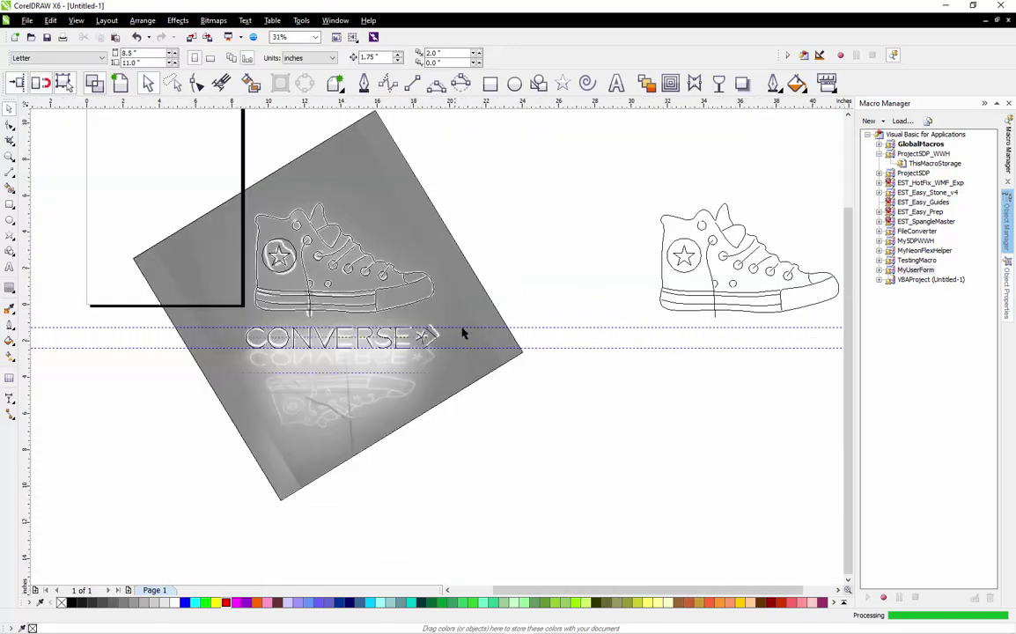
left_click(340, 347)
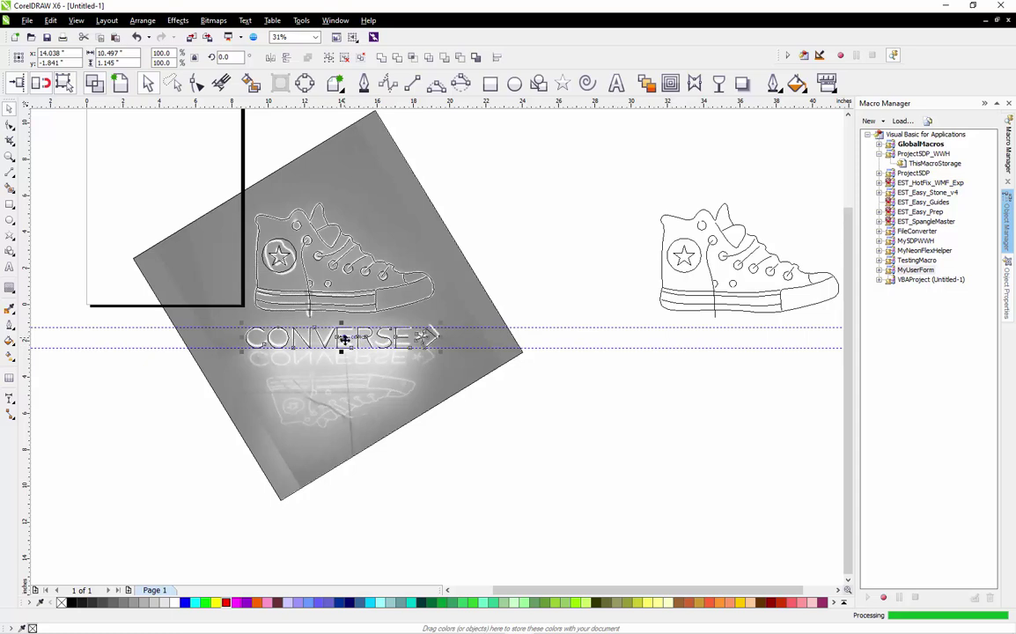
left_click_drag(340, 346, 750, 354)
left_click(540, 355)
Compare the dimensions of the two E letters in the copied CONVERSE lettering
scroll(540, 355, "down", 2)
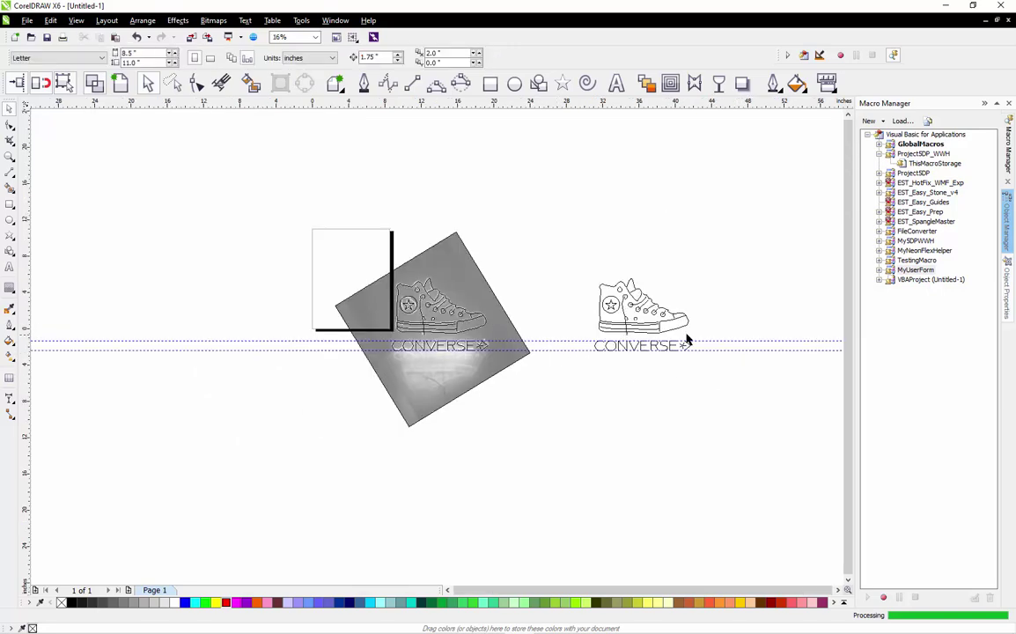
scroll(686, 340, "up", 2)
scroll(634, 377, "up", 2)
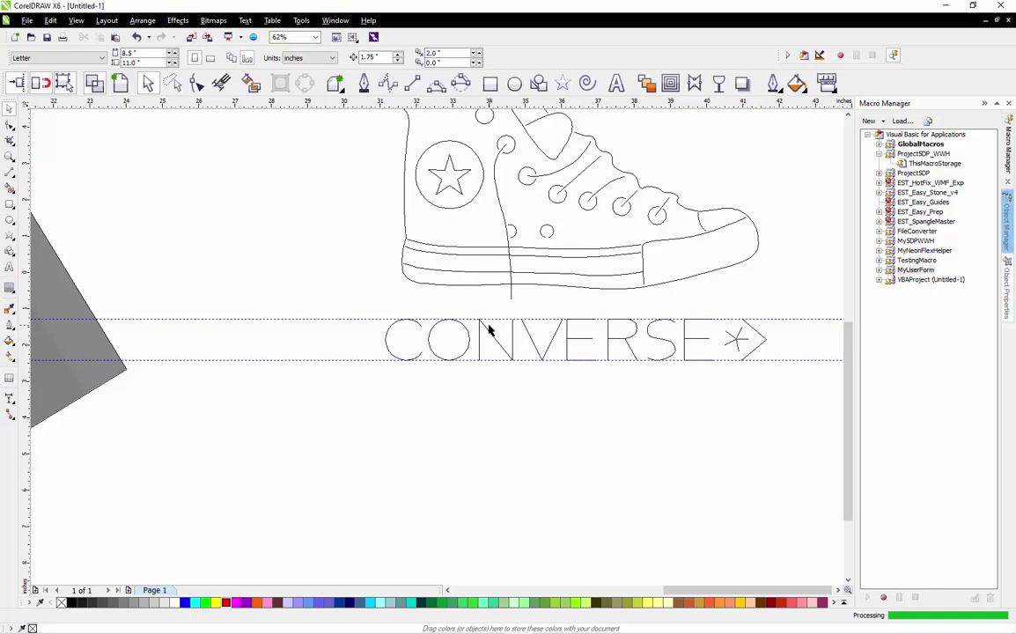
left_click_drag(562, 313, 604, 383)
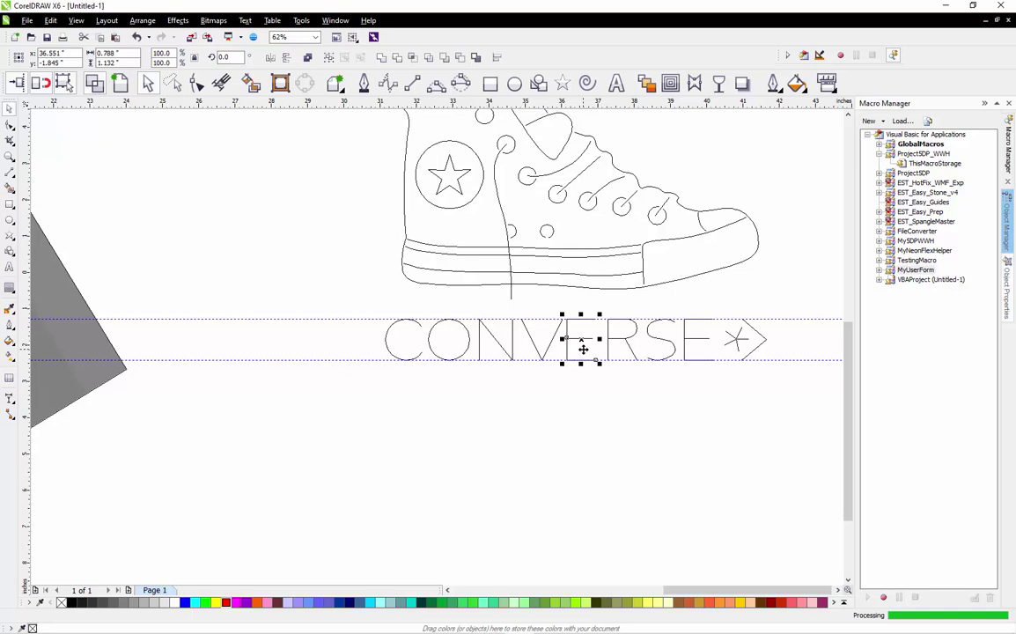
left_click_drag(665, 379, 720, 311)
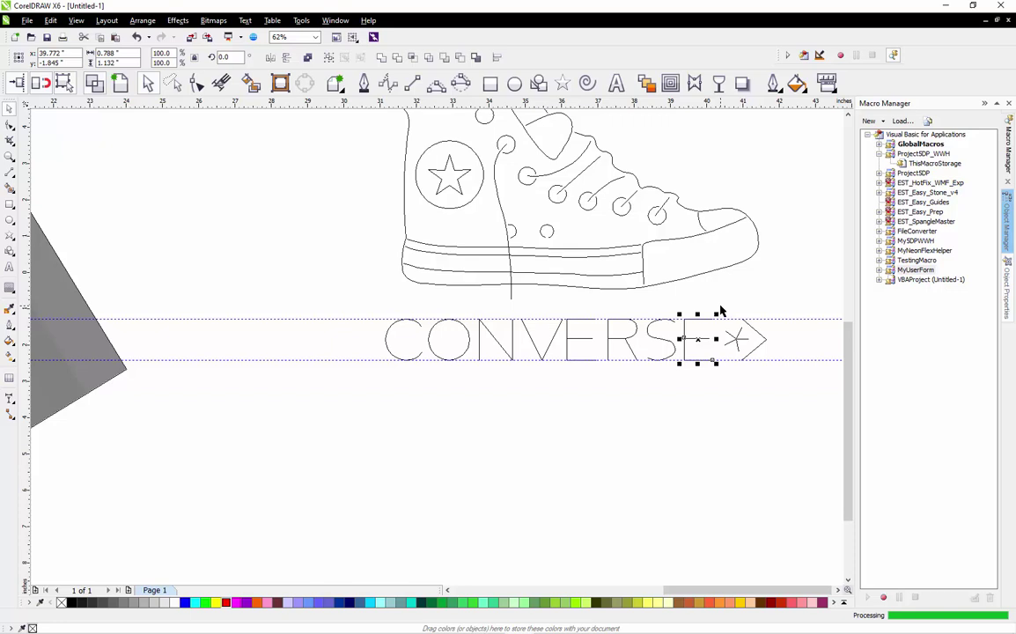
left_click(677, 329)
Mirror the S of the copied lettering both vertically and horizontally
scroll(671, 351, "up", 4)
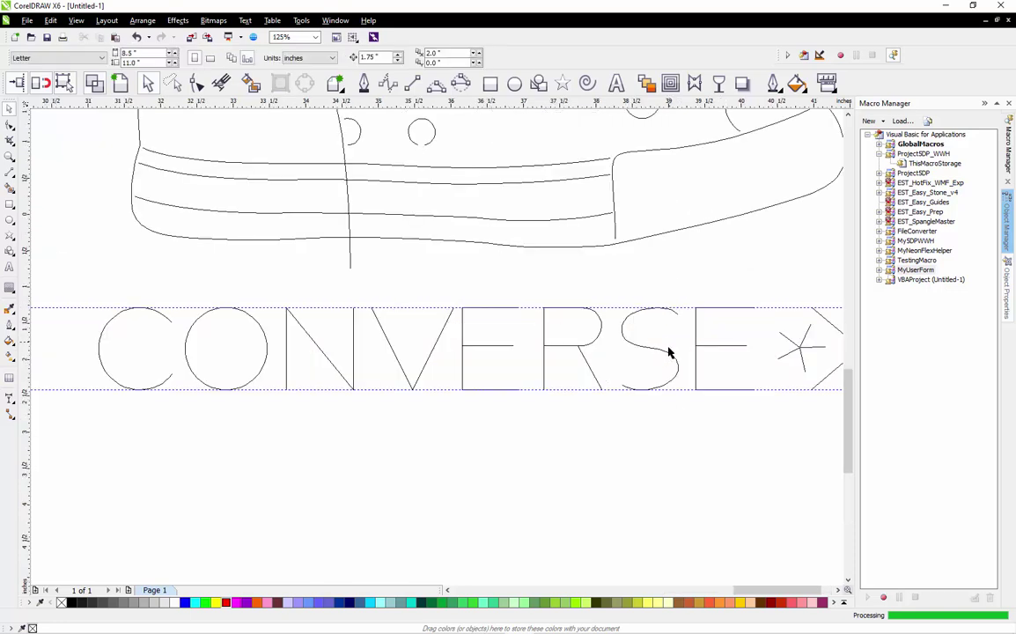
left_click(680, 361)
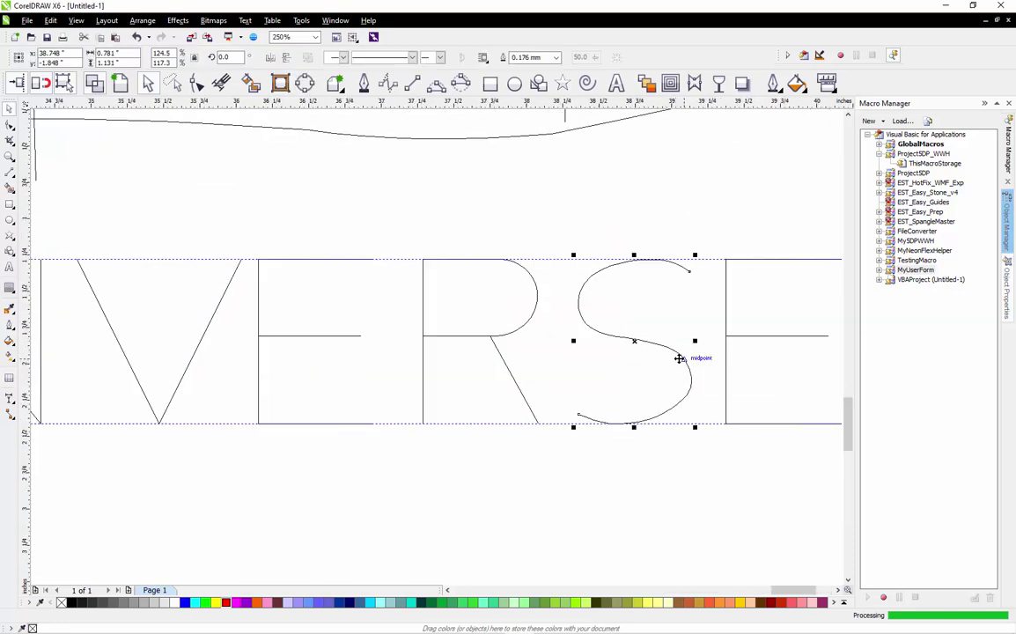
left_click(283, 60)
left_click(269, 60)
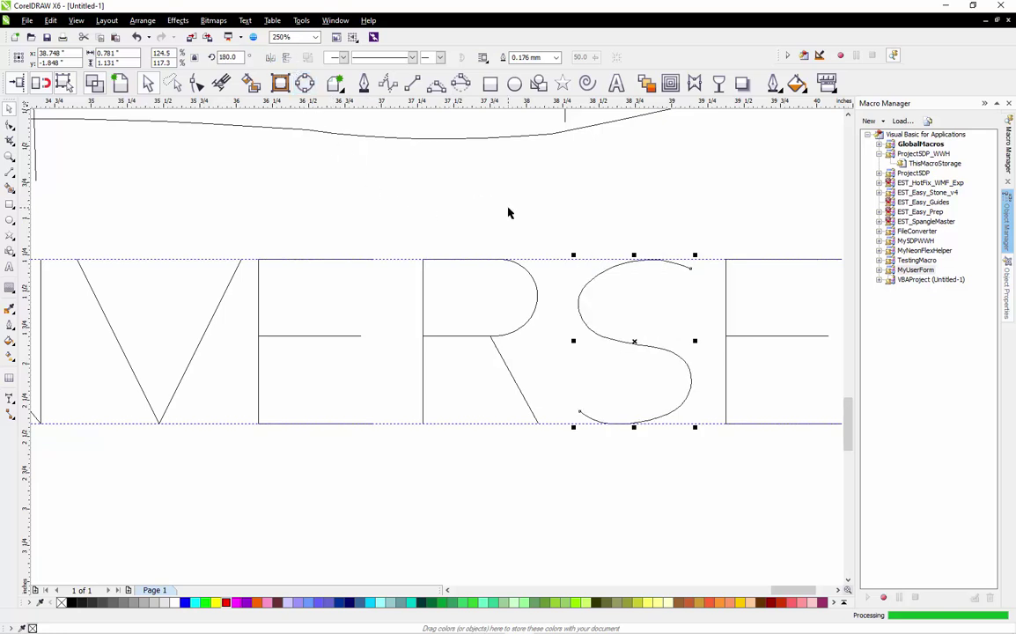
Flip the S of the lettering back to its original orientation by mirroring it horizontally and vertically again
left_click(269, 57)
left_click(283, 58)
left_click(560, 431)
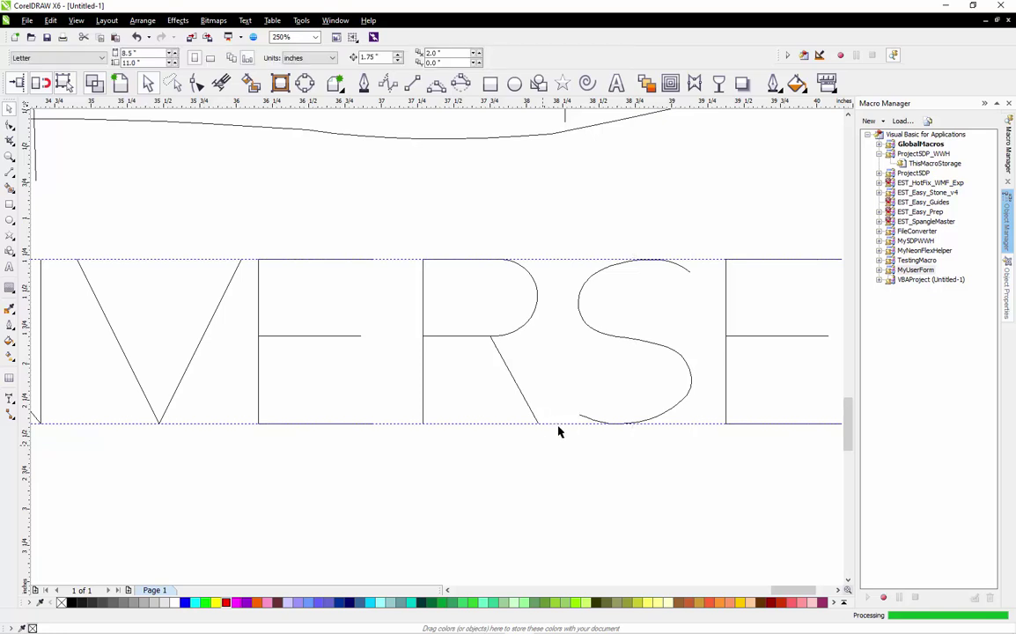
Reshape both open ends of the S by moving their nodes so the ends hook further along the curve
scroll(611, 357, "down", 2)
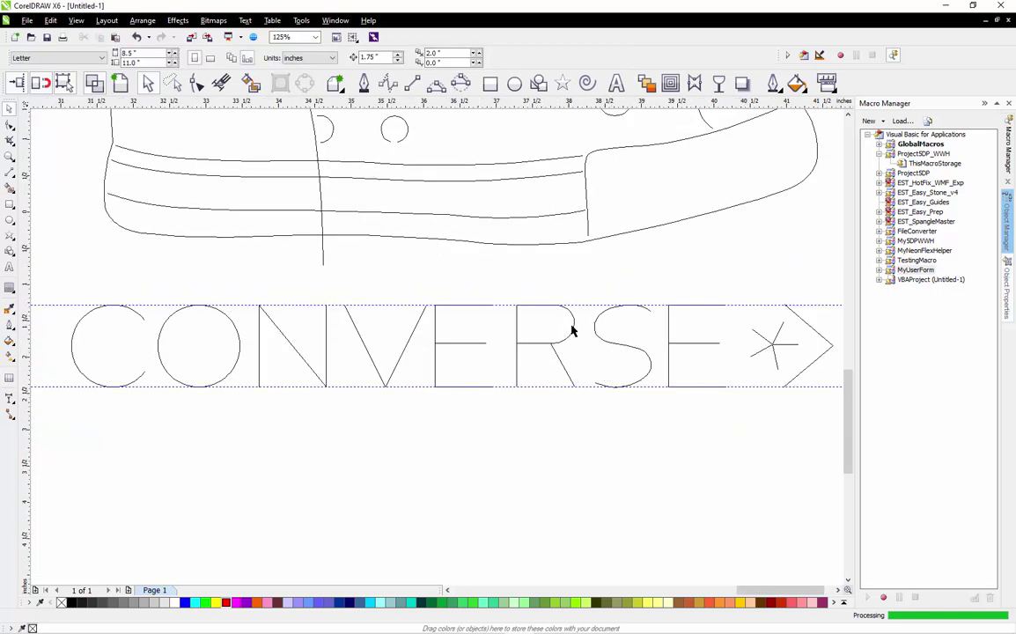
scroll(572, 330, "up", 2)
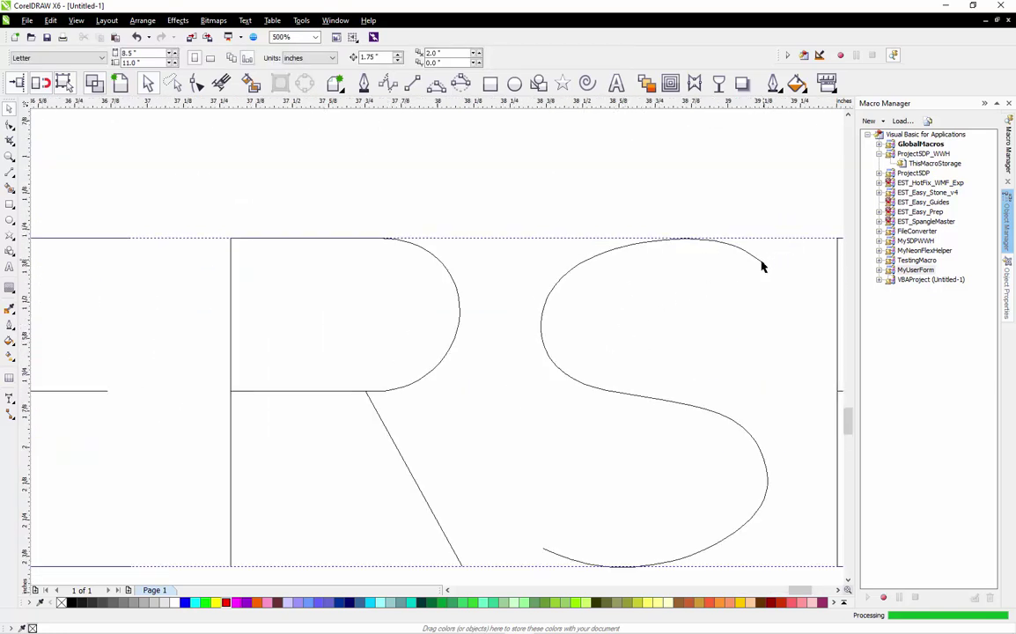
left_click(763, 266)
key("F10")
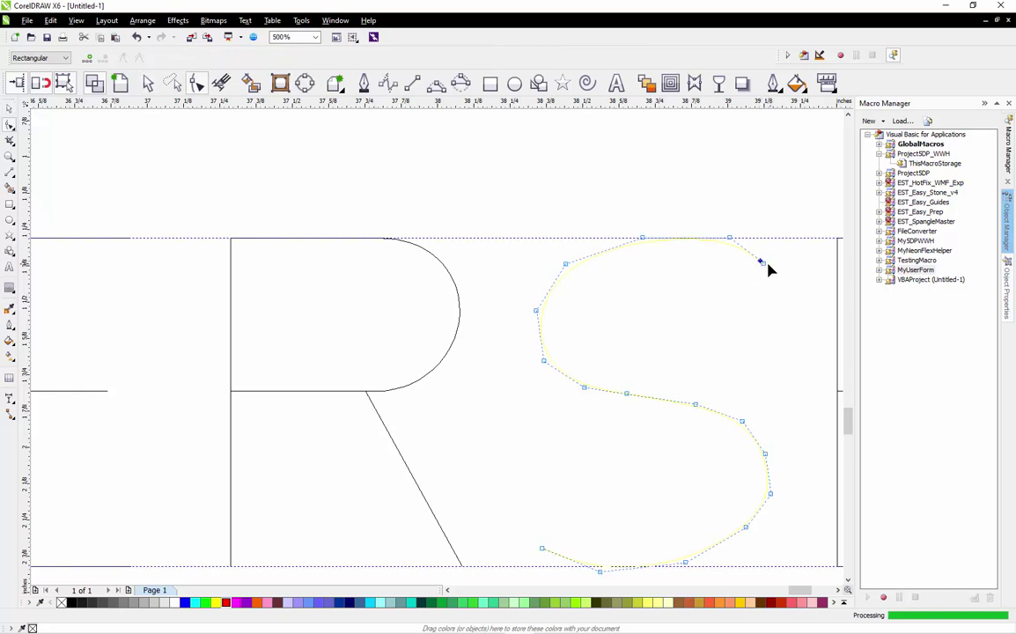
left_click_drag(765, 273, 757, 296)
scroll(683, 299, "down", 1)
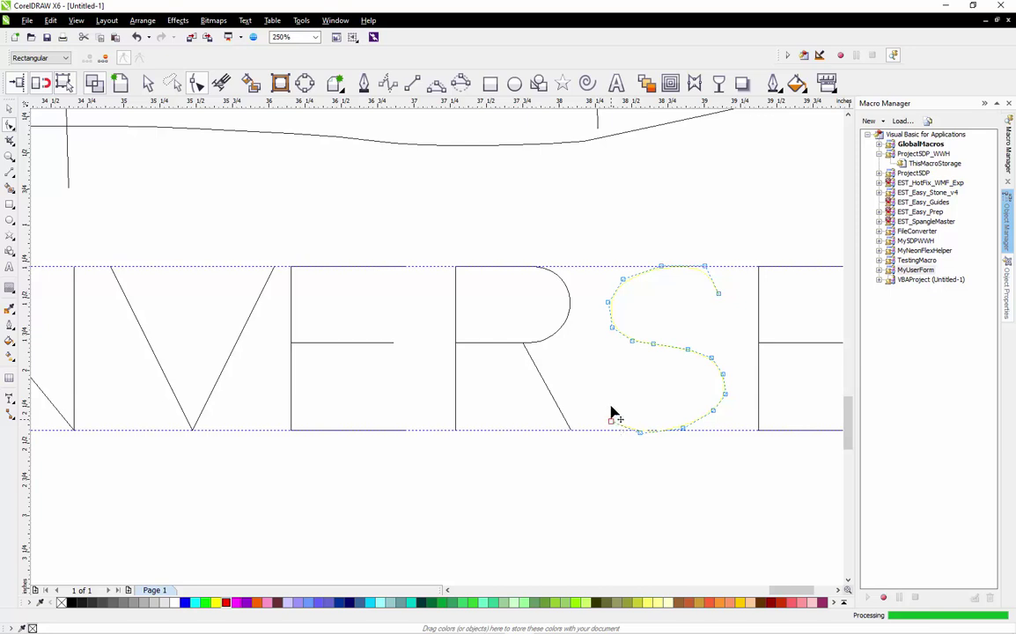
mouse_move(611, 423)
left_mouse_down()
mouse_move(608, 405)
mouse_move(627, 434)
left_mouse_up()
left_click(633, 463)
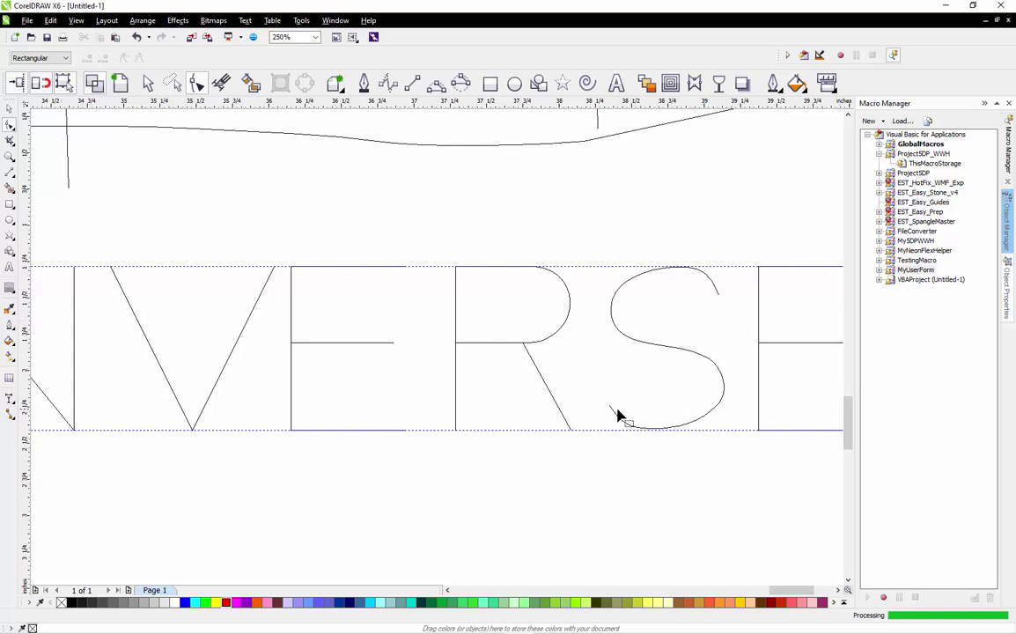
scroll(609, 427, "down", 2)
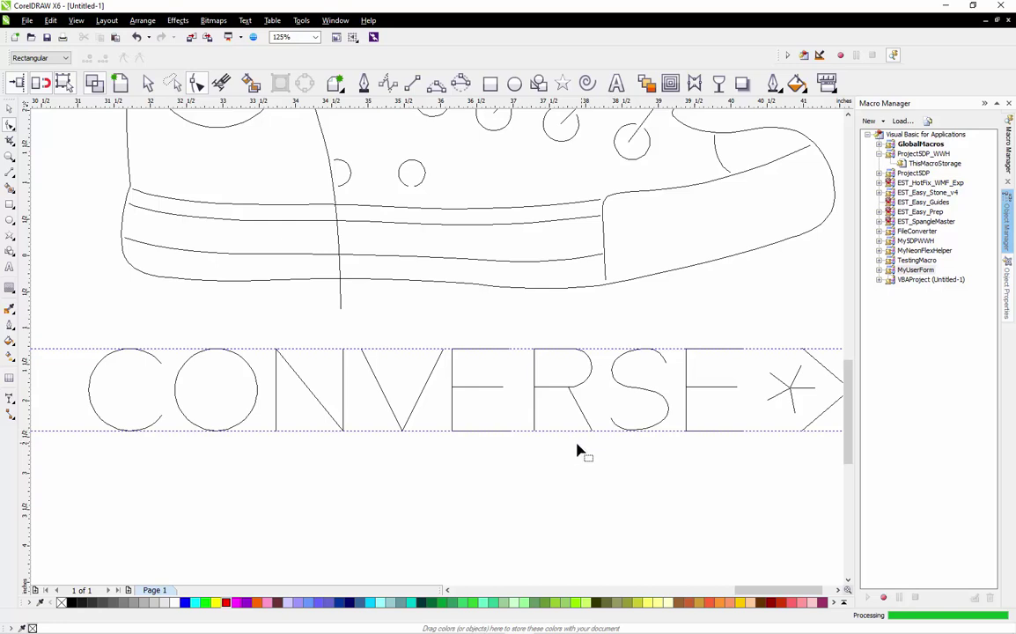
scroll(657, 442, "up", 2)
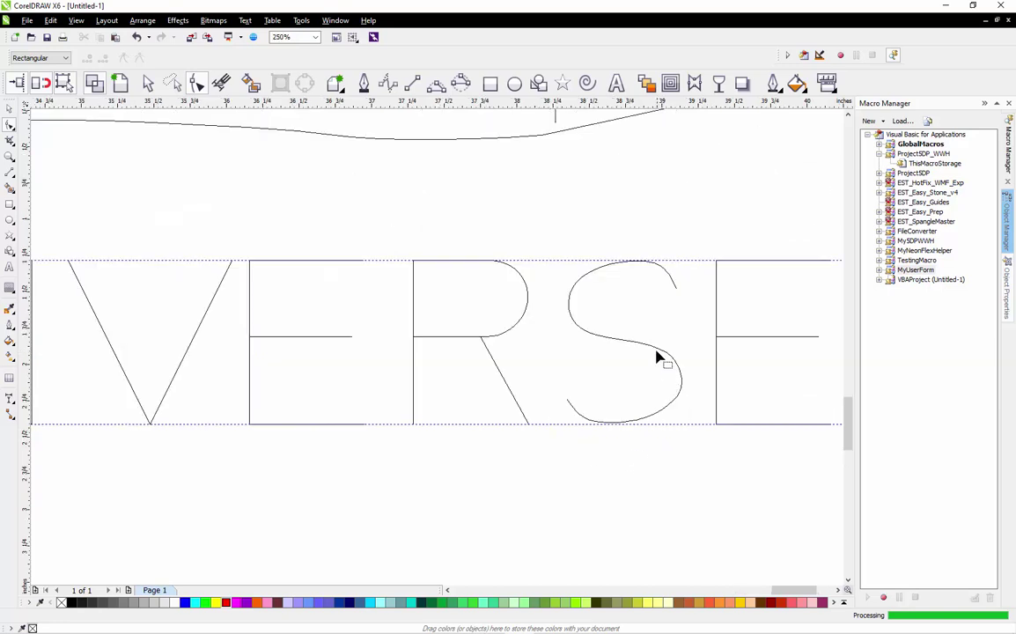
Try rotation angles of -1 and -3 degrees on the reshaped S
left_click(654, 352)
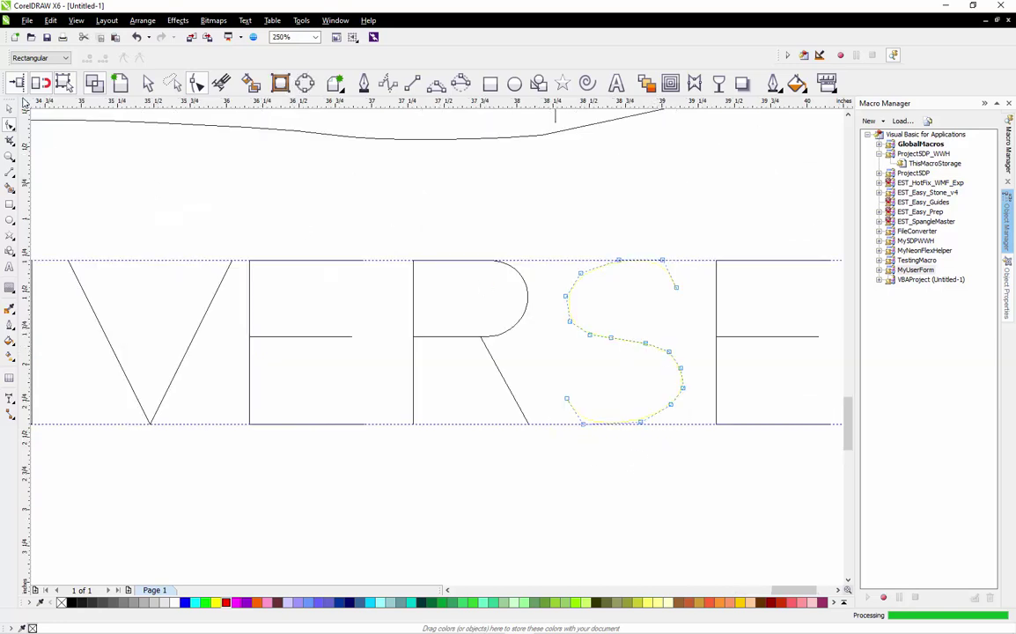
key("space")
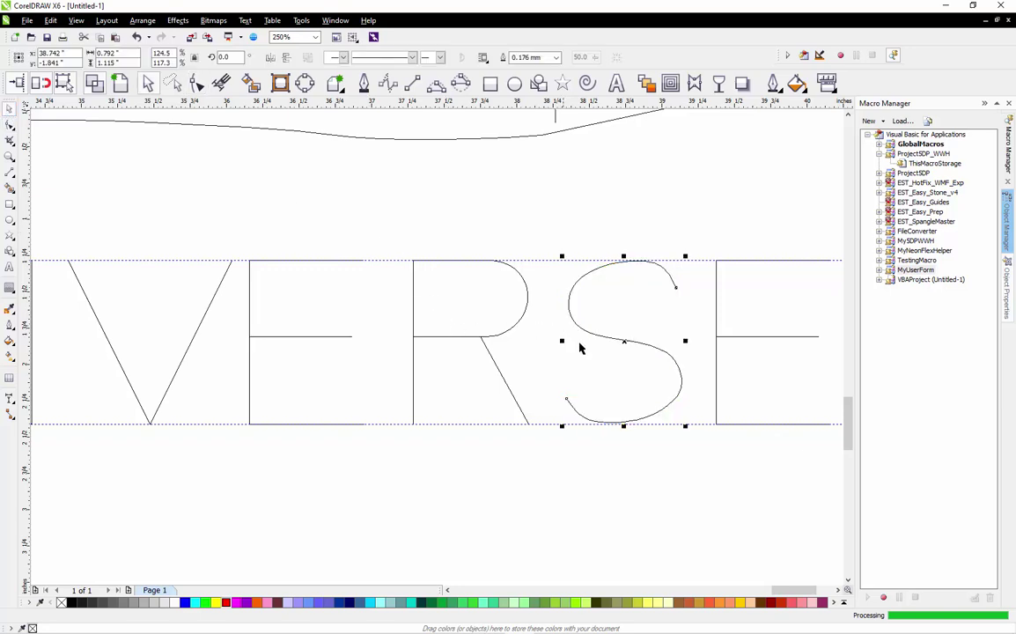
left_click(627, 344)
left_click(223, 56)
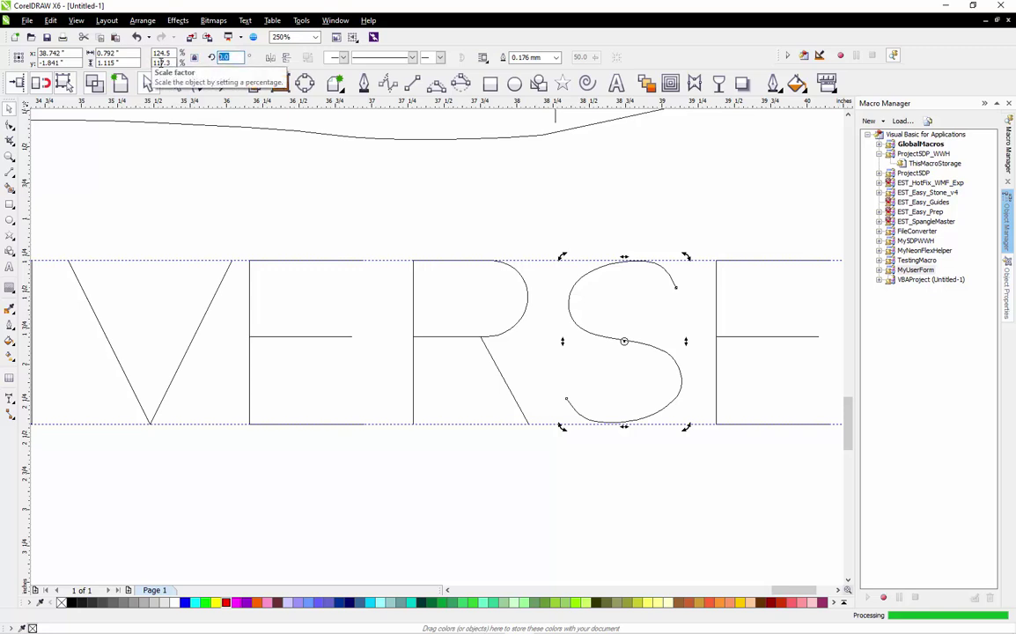
key("Return")
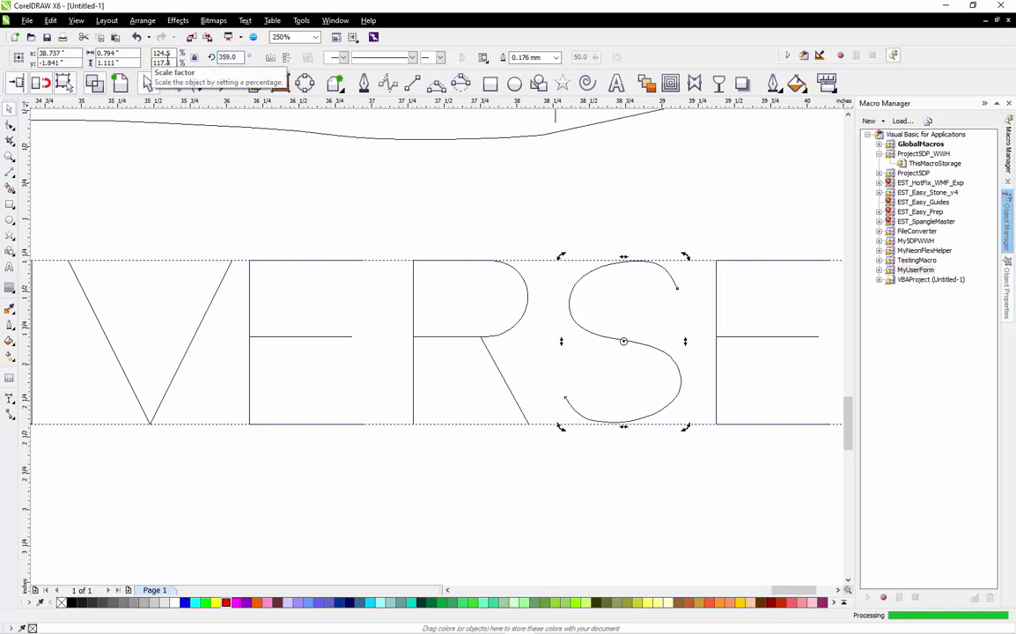
left_click(222, 56)
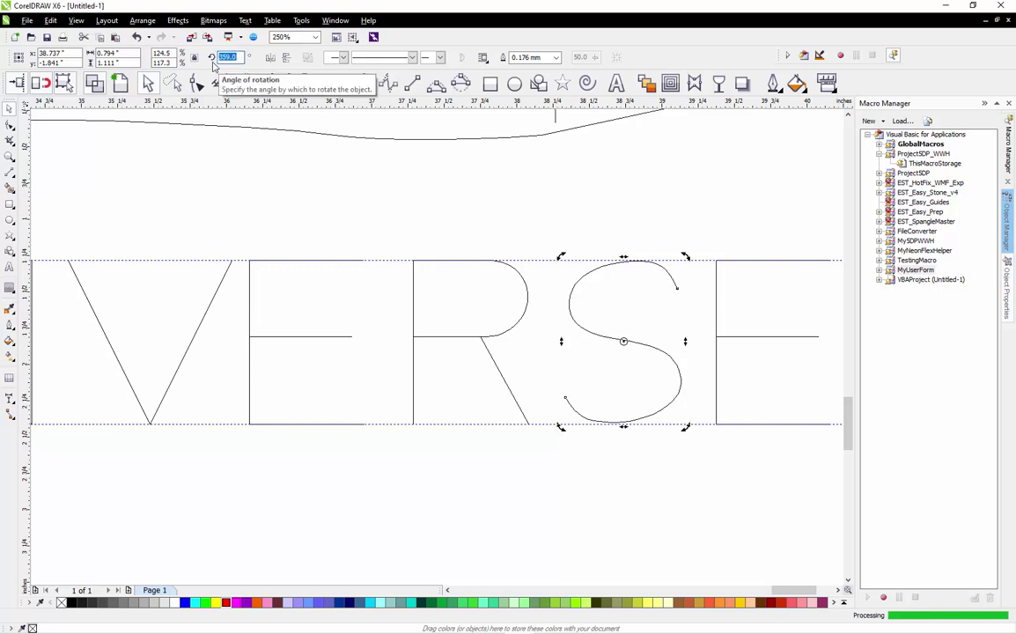
type("-3")
key("Return")
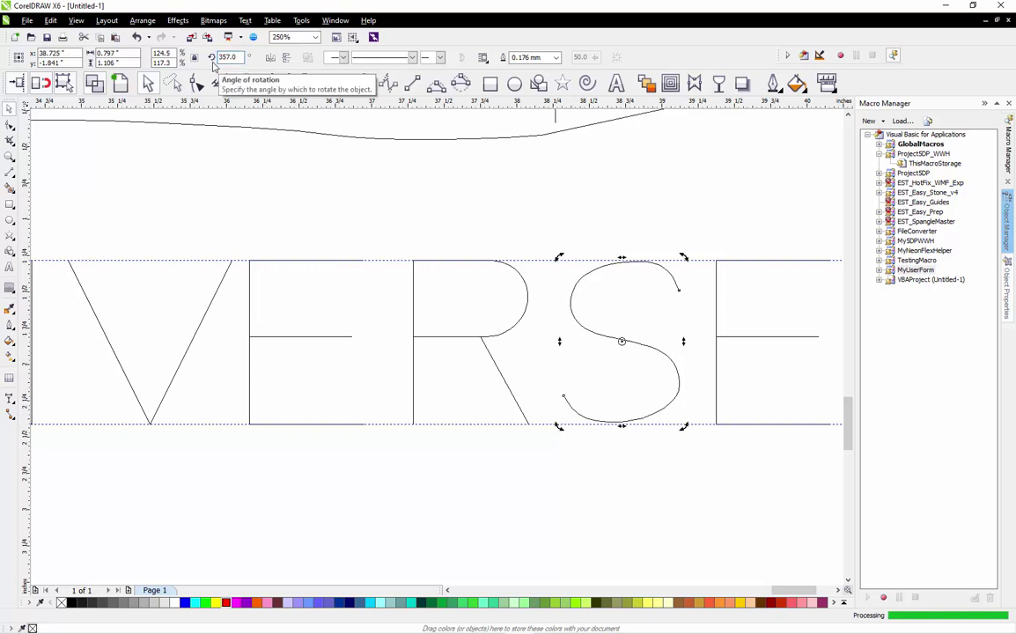
Try rotation angles of -10 and -5 degrees on the S
left_click(228, 57)
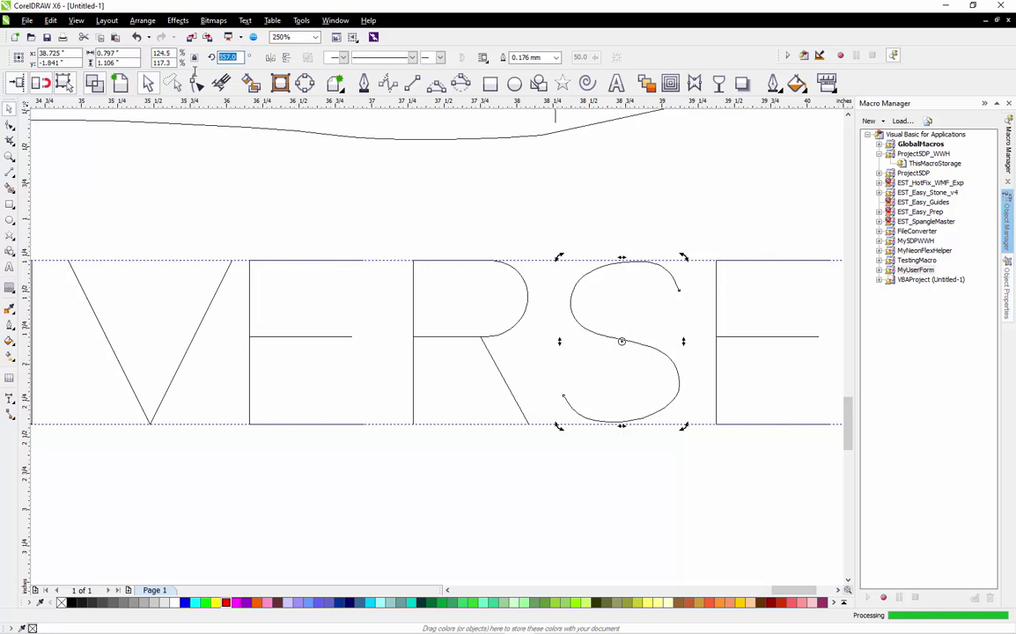
type("-10")
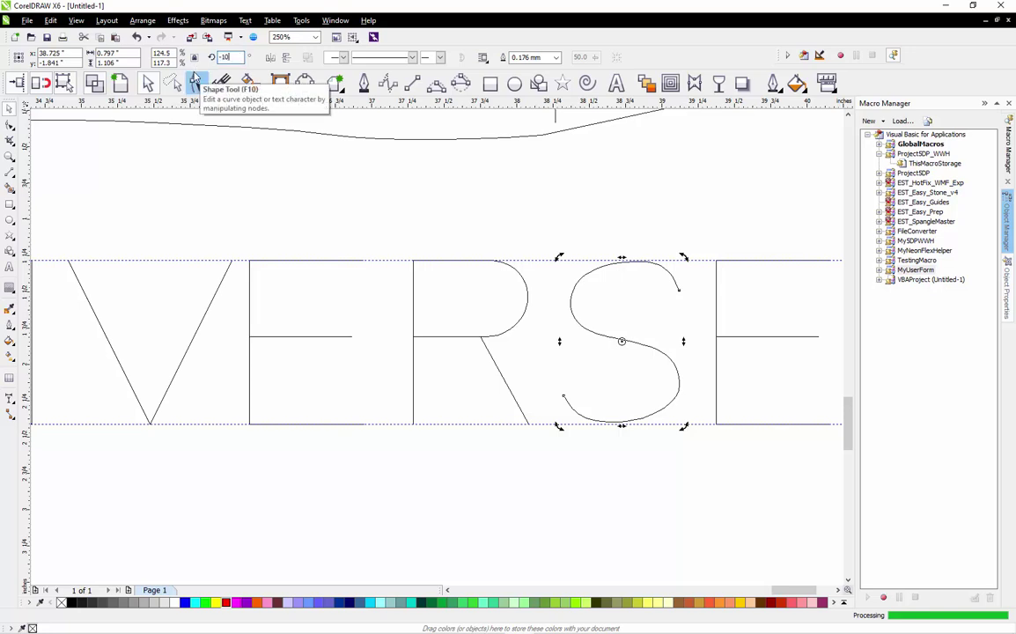
key("Return")
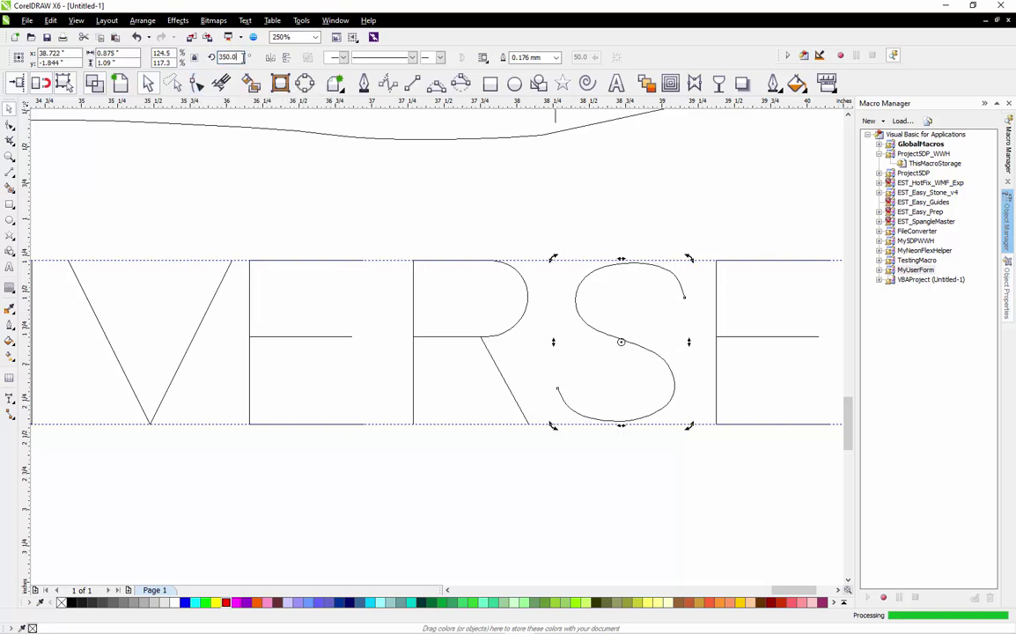
left_click(224, 57)
type("-5")
key("Return")
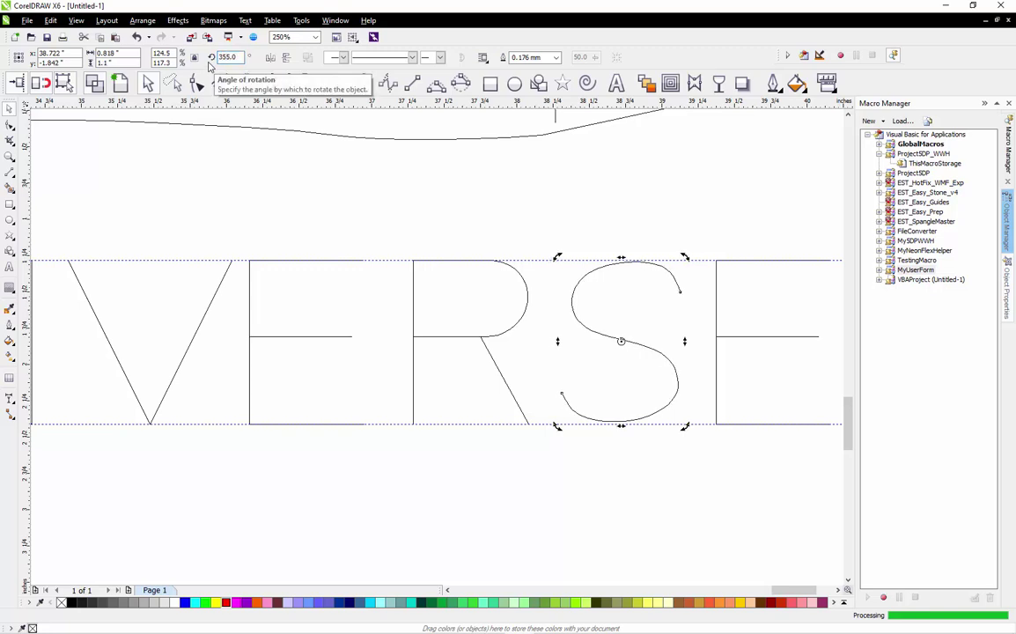
Set the rotation angle of the S to -7 degrees
left_click(226, 57)
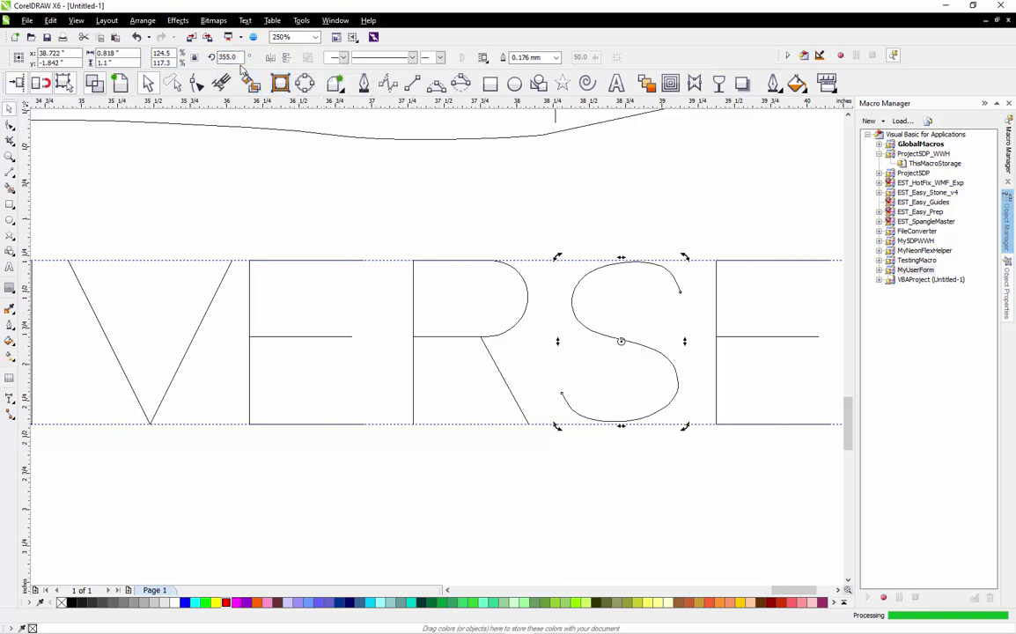
type("-7")
key("Return")
left_click(620, 458)
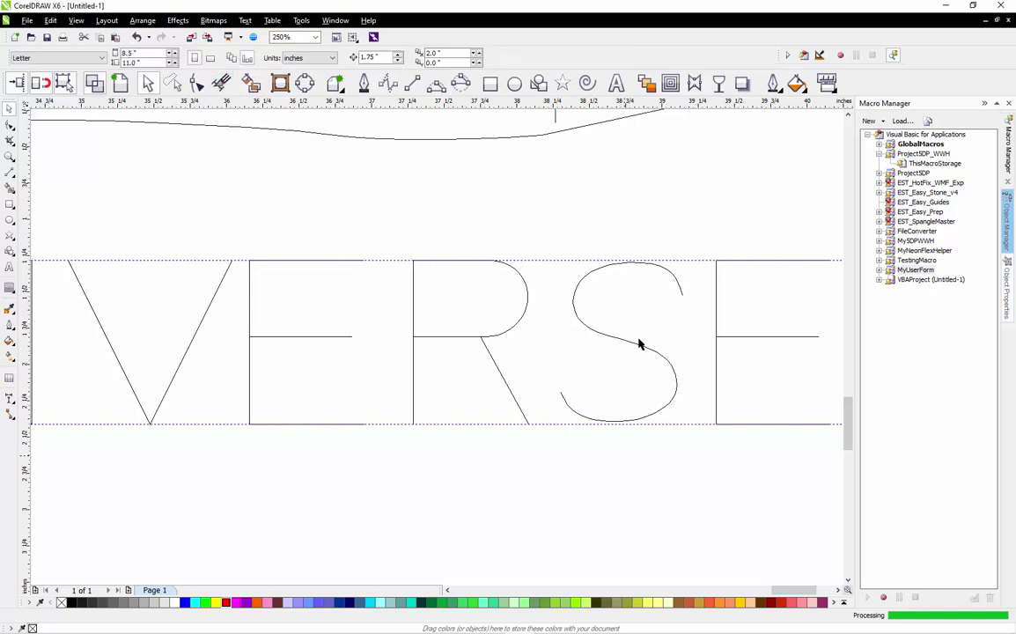
Stretch the rotated S vertically so its curves reach both the upper and lower guidelines of the lettering
scroll(656, 278, "up", 2)
left_click(616, 252)
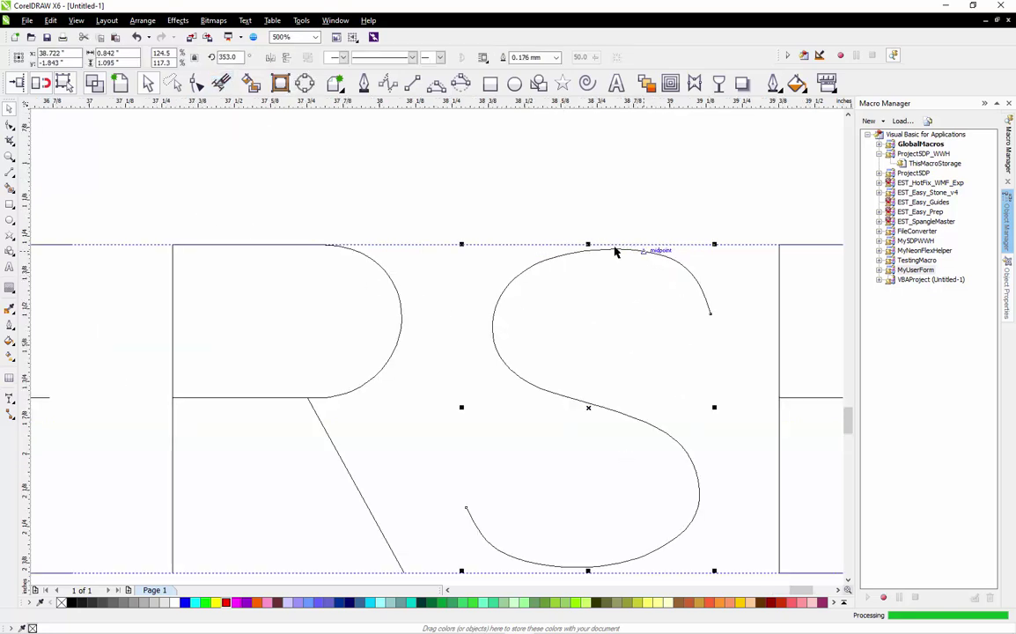
left_click_drag(616, 252, 590, 240)
scroll(608, 238, "down", 2)
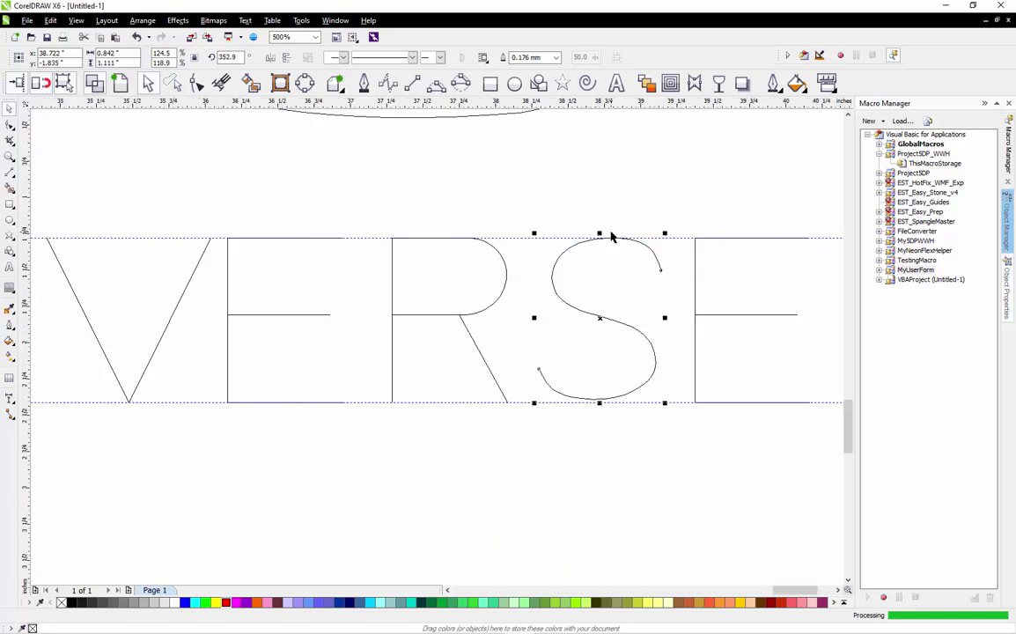
scroll(602, 409, "up", 2)
left_click_drag(603, 424, 601, 429)
left_click(612, 488)
scroll(615, 484, "down", 2)
scroll(615, 483, "down", 2)
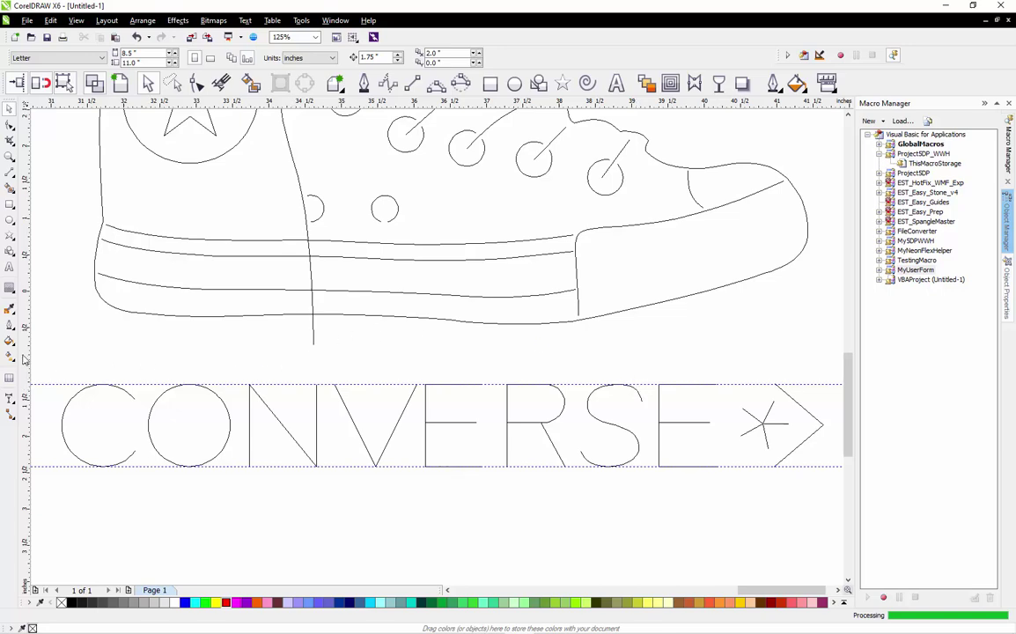
Try to distribute the CONVERSE letters with equal horizontal spacing while the R is still in separate parts
scroll(564, 380, "down", 1)
scroll(518, 398, "up", 1)
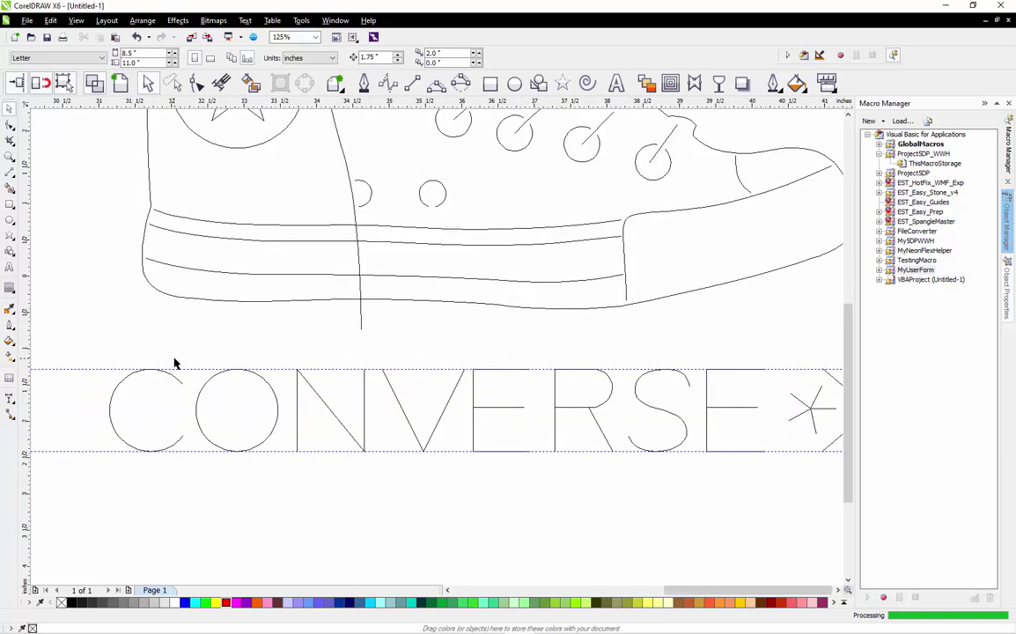
scroll(139, 363, "down", 1)
left_click_drag(134, 353, 478, 438)
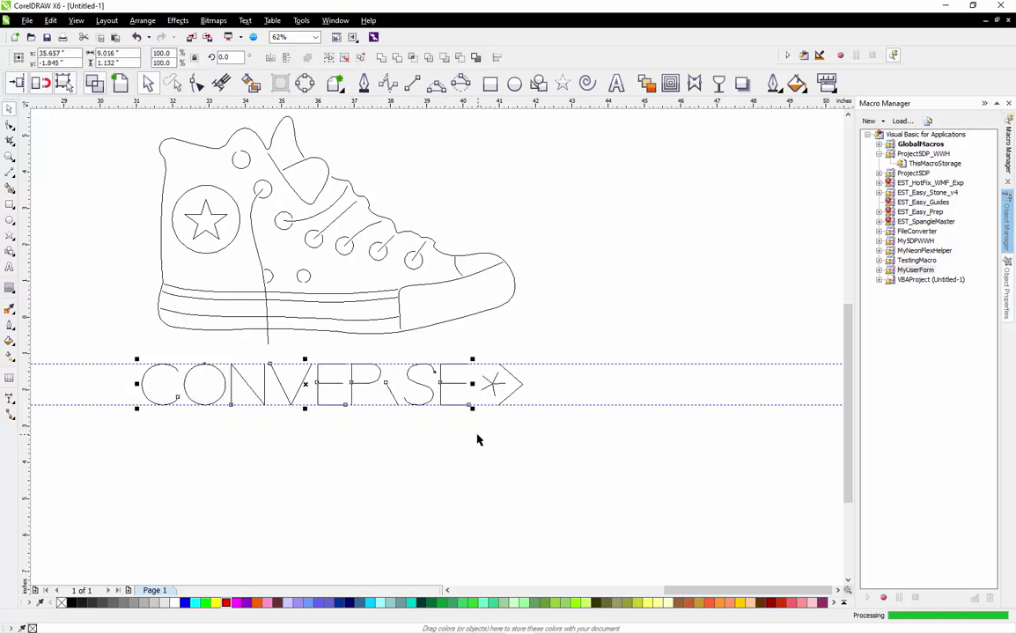
left_click(445, 451)
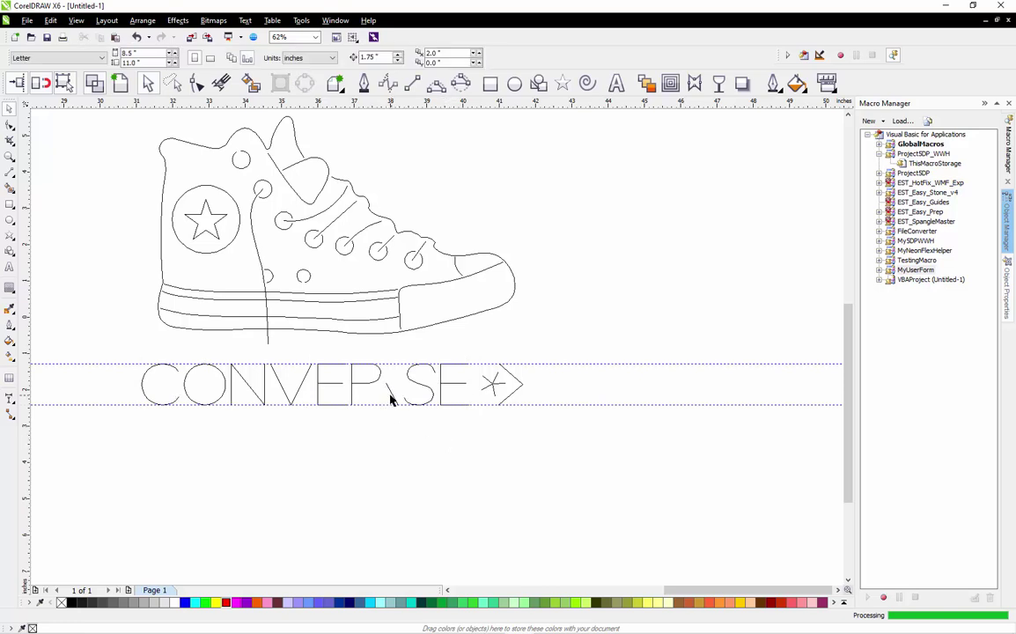
left_click(385, 403)
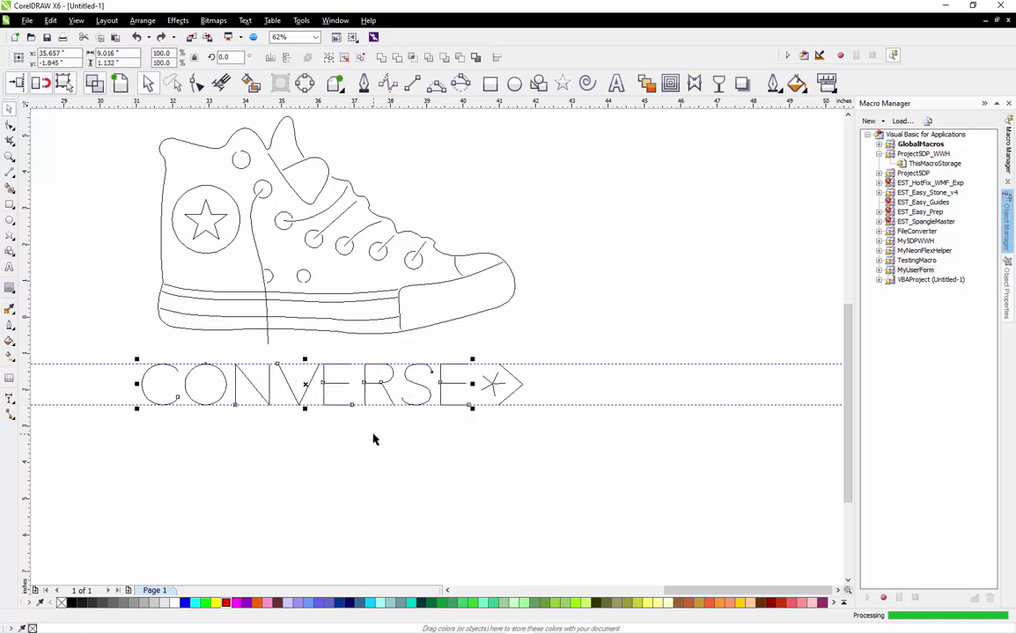
Group the separate parts of the R and distribute the CONVERSE letters with equal horizontal spacing
left_click_drag(357, 423, 404, 353)
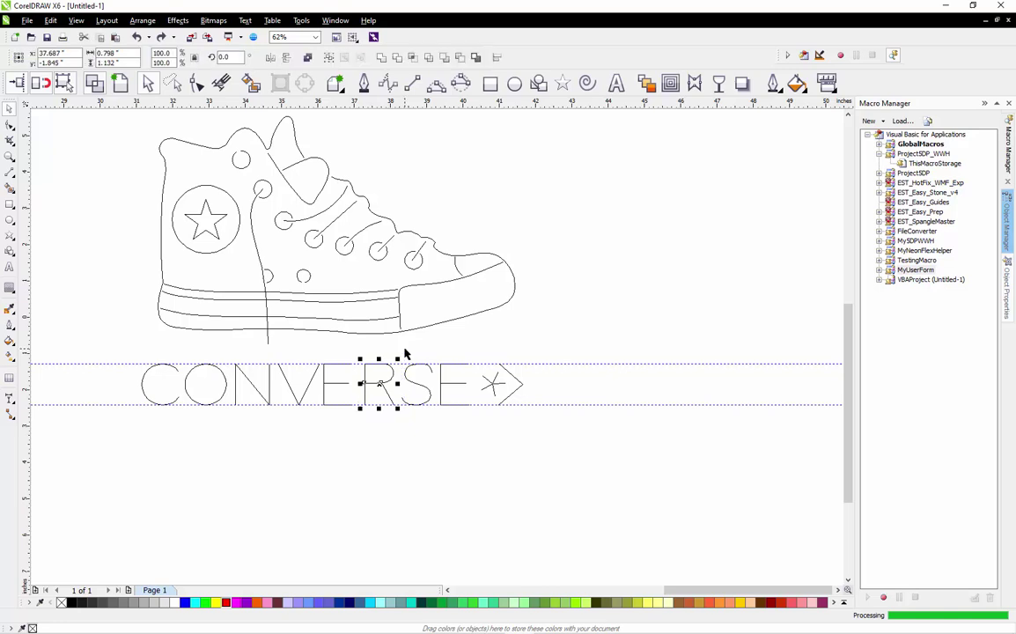
left_click(139, 430)
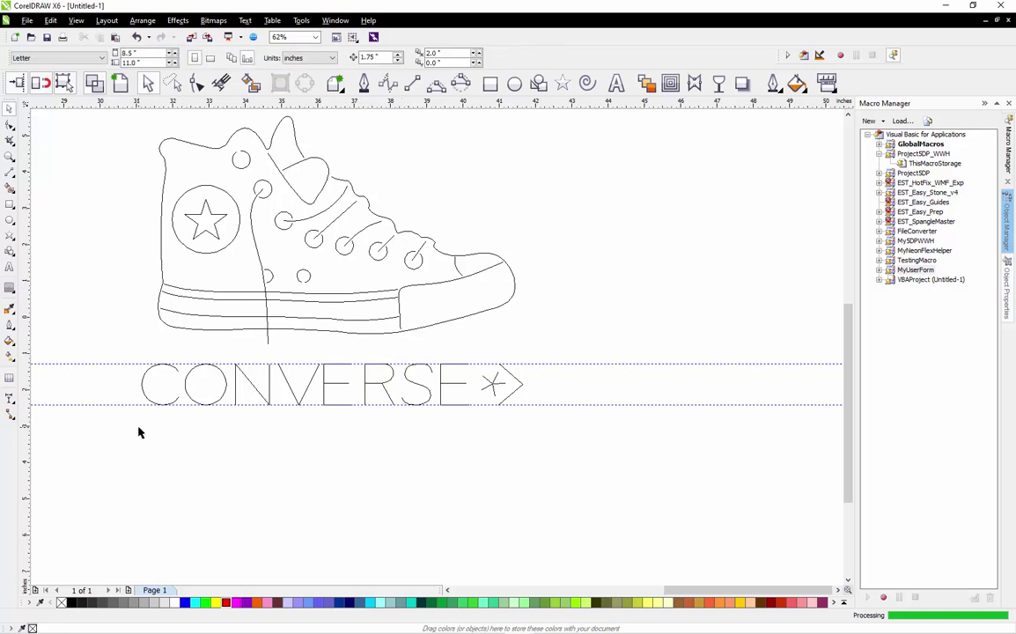
left_click_drag(129, 426, 477, 352)
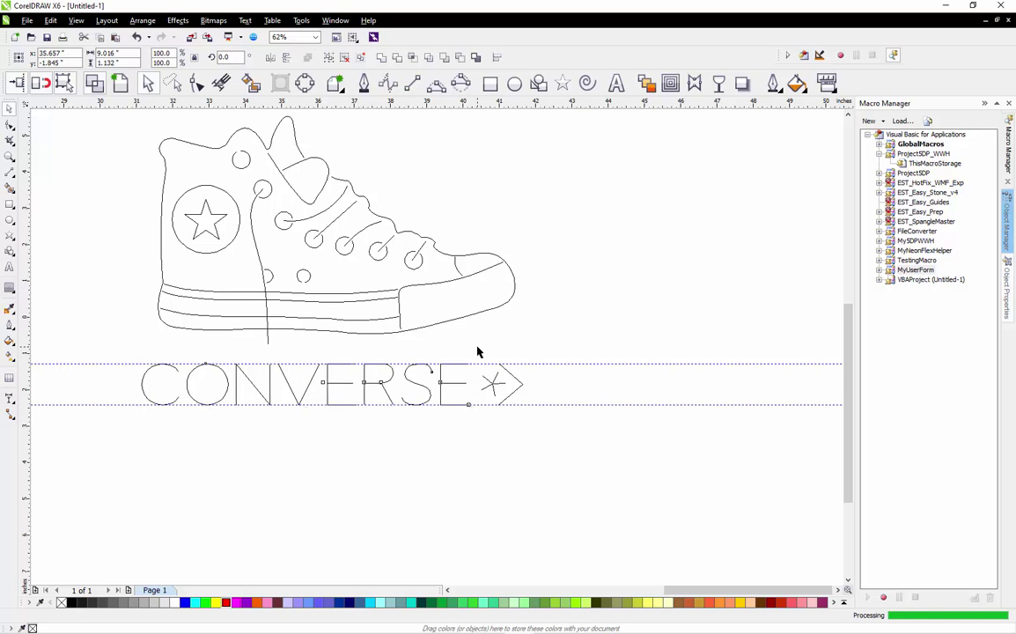
left_click_drag(113, 440, 473, 354)
left_click(462, 436)
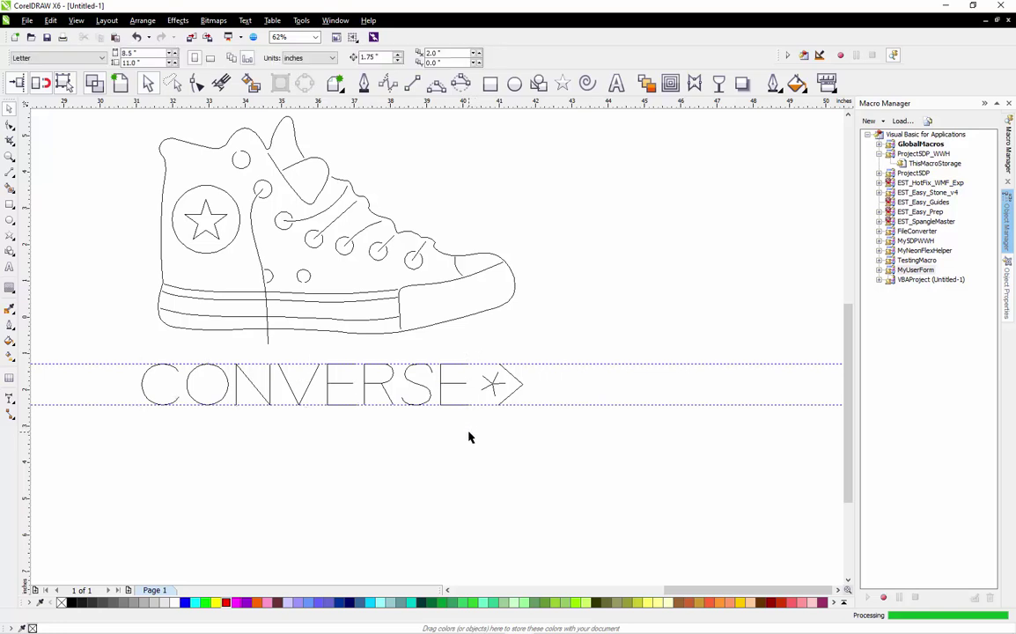
Save the drawing to the Desktop as a CorelDRAW file named "Converse Shoe Led Sign"
scroll(468, 437, "down", 1)
scroll(404, 385, "up", 1)
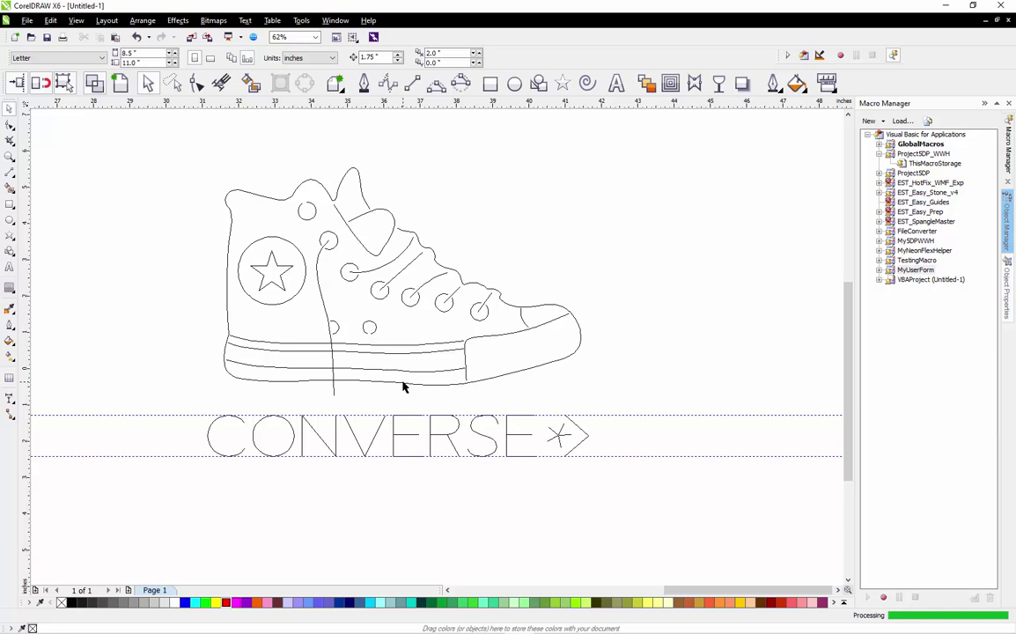
left_click(27, 20)
left_click(68, 114)
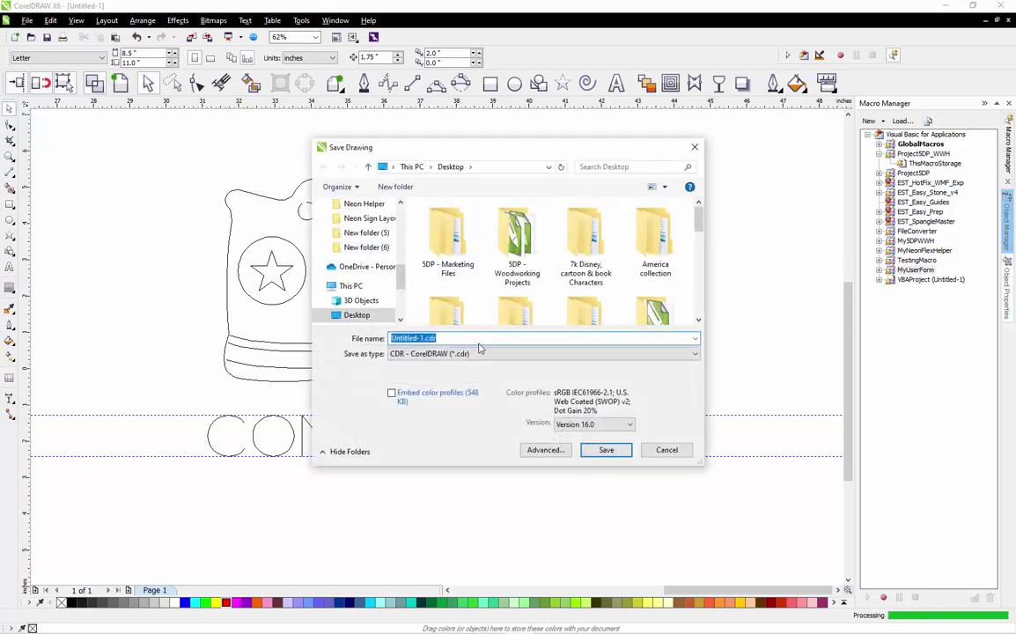
type("Converse Shoe Led Sign")
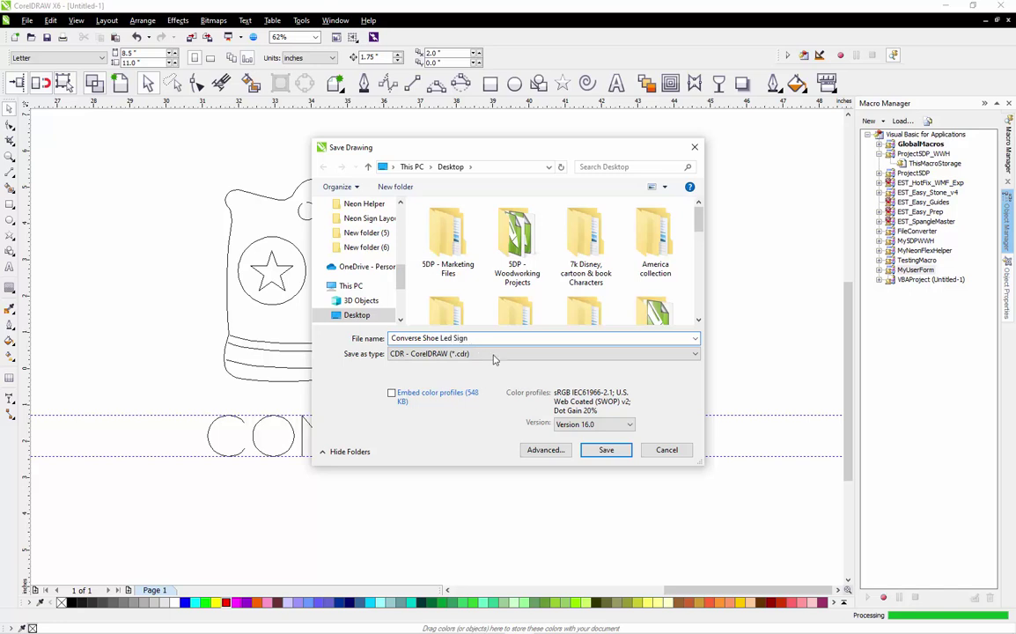
left_click(605, 449)
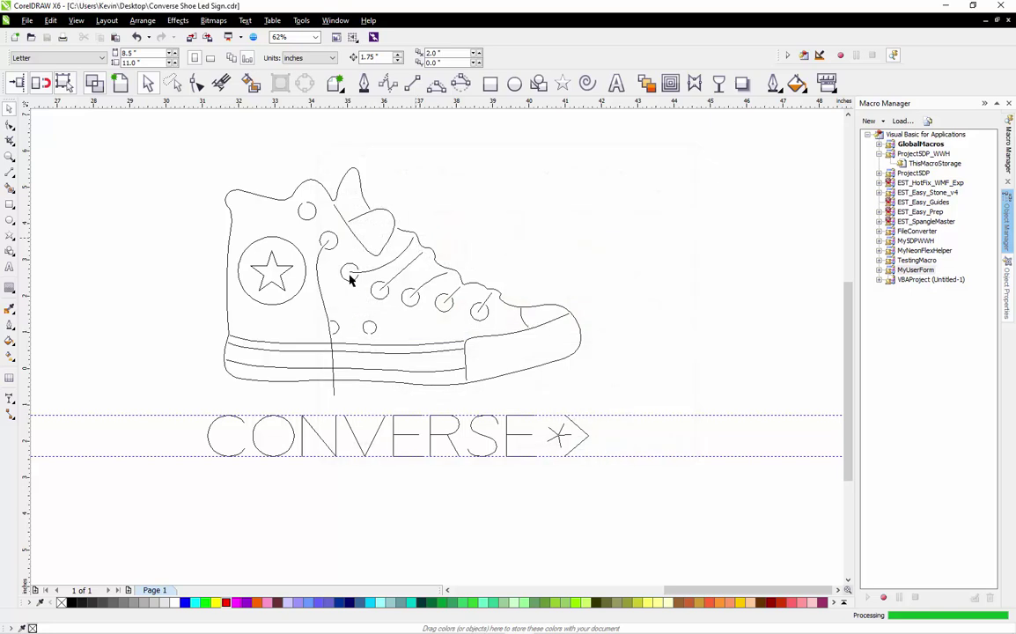
Select the whole shoe drawing with its CONVERSE lettering and move it clear of the lettering guidelines
scroll(288, 410, "down", 1)
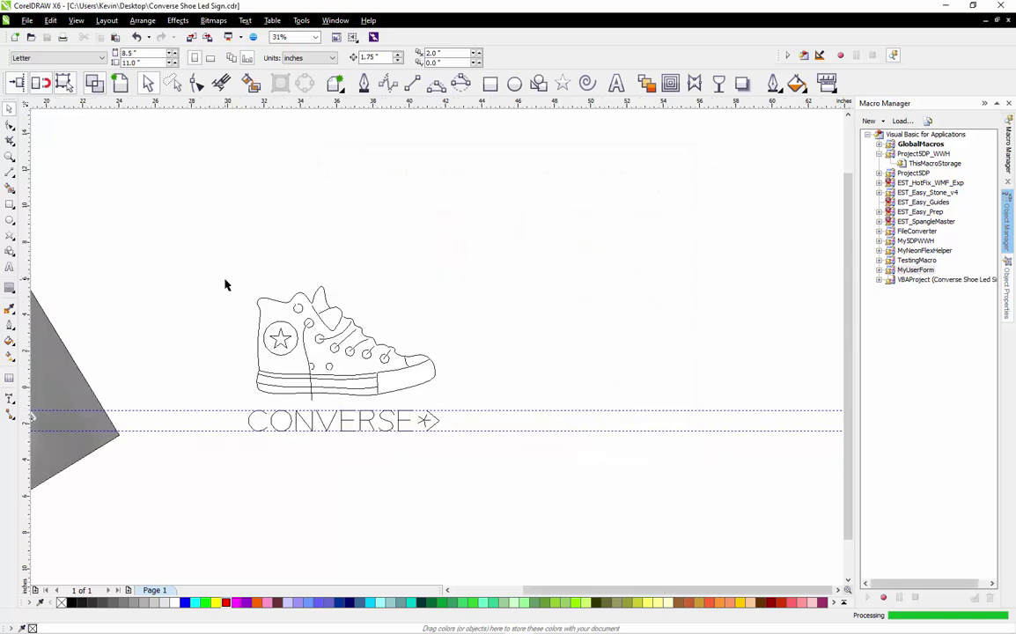
left_click_drag(225, 280, 462, 483)
left_click_drag(426, 422, 548, 297)
left_click(521, 131)
scroll(504, 202, "up", 1)
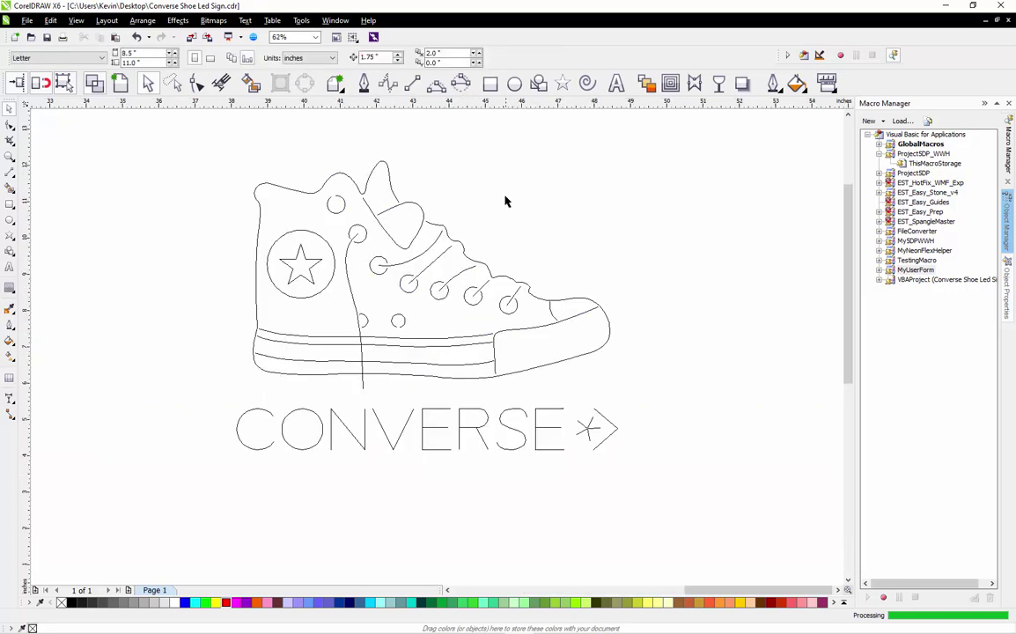
Place a duplicate of the shoe and lettering beside the original and set the copy's width to 24 inches
scroll(431, 282, "down", 1)
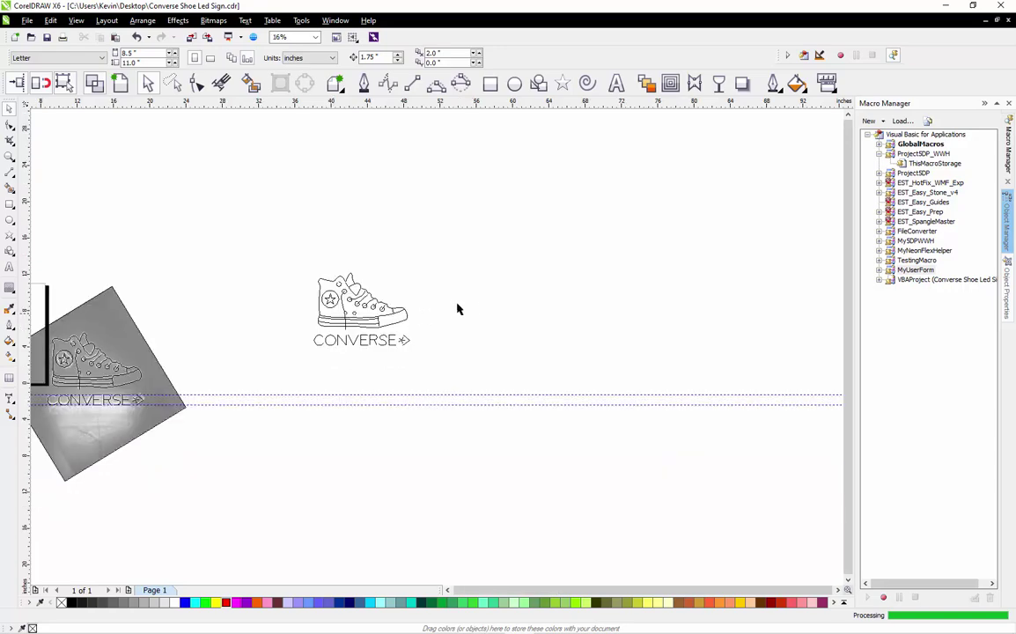
left_click_drag(222, 346, 588, 341)
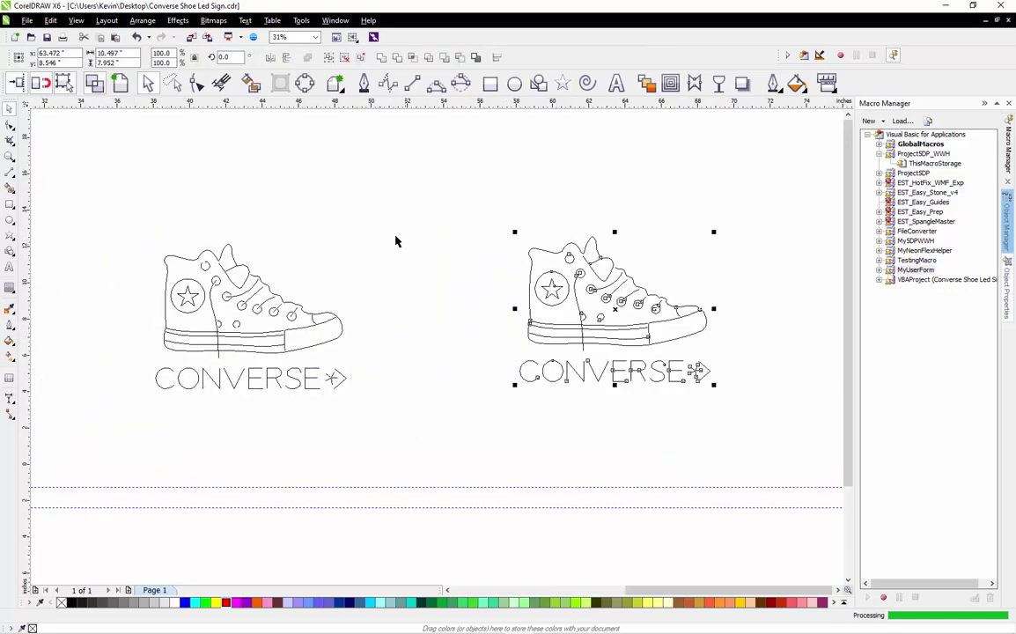
left_click(110, 53)
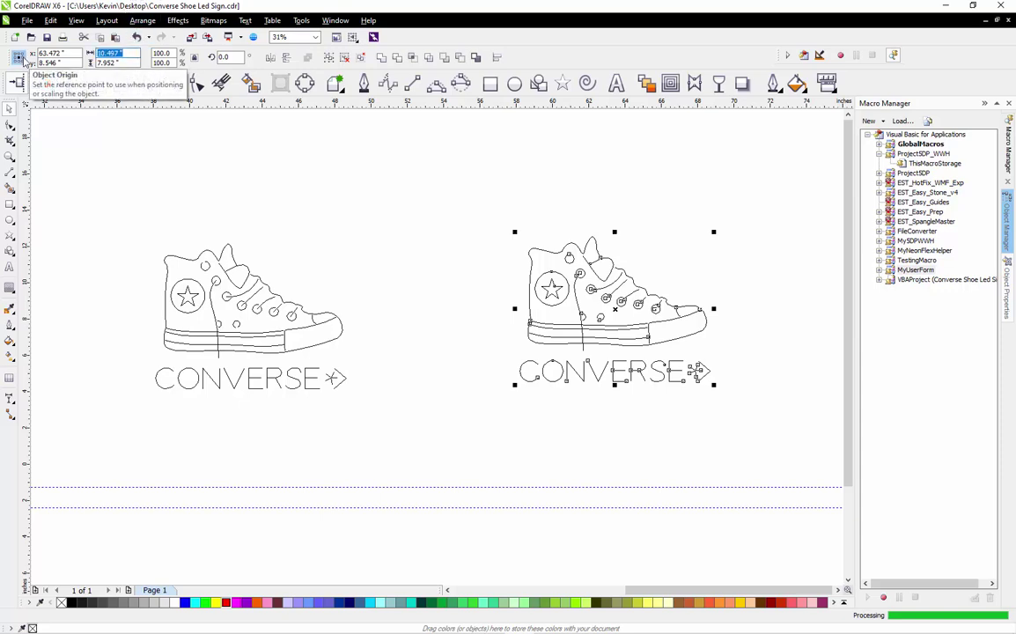
type("24")
key("Return")
Move the enlarged shoe design farther away from the smaller original into empty space
scroll(123, 229, "down", 1)
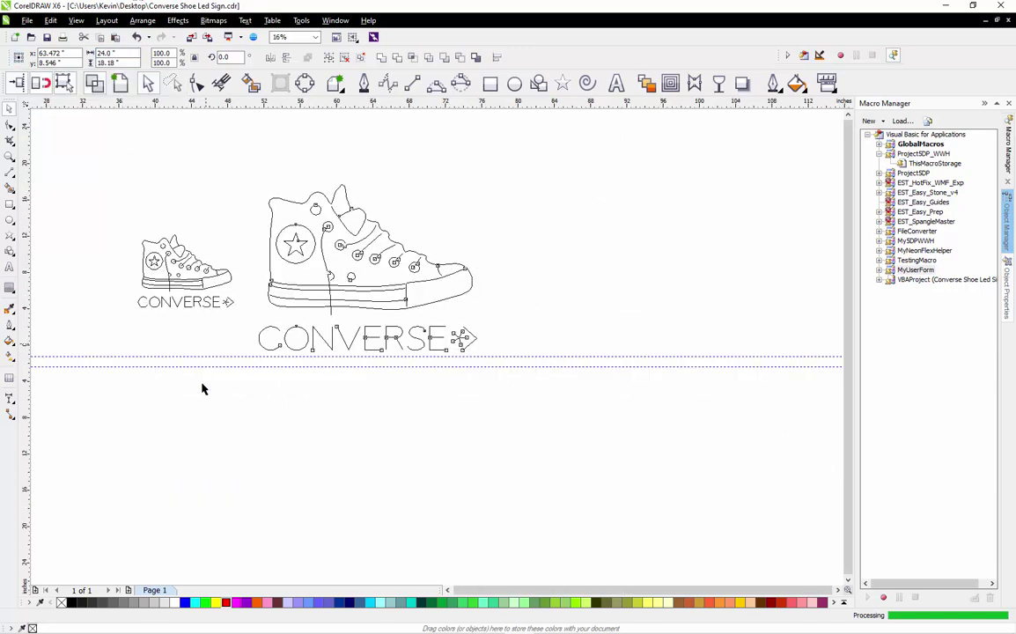
scroll(204, 361, "down", 1)
left_click_drag(280, 318, 454, 283)
scroll(480, 272, "up", 1)
left_click(596, 266)
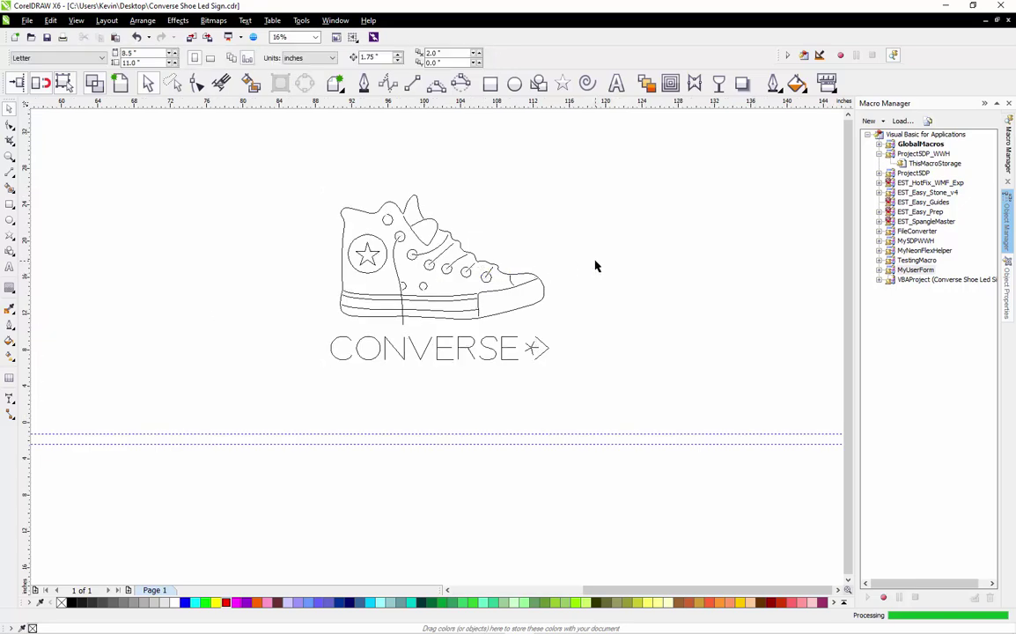
scroll(569, 269, "up", 1)
scroll(379, 261, "down", 1)
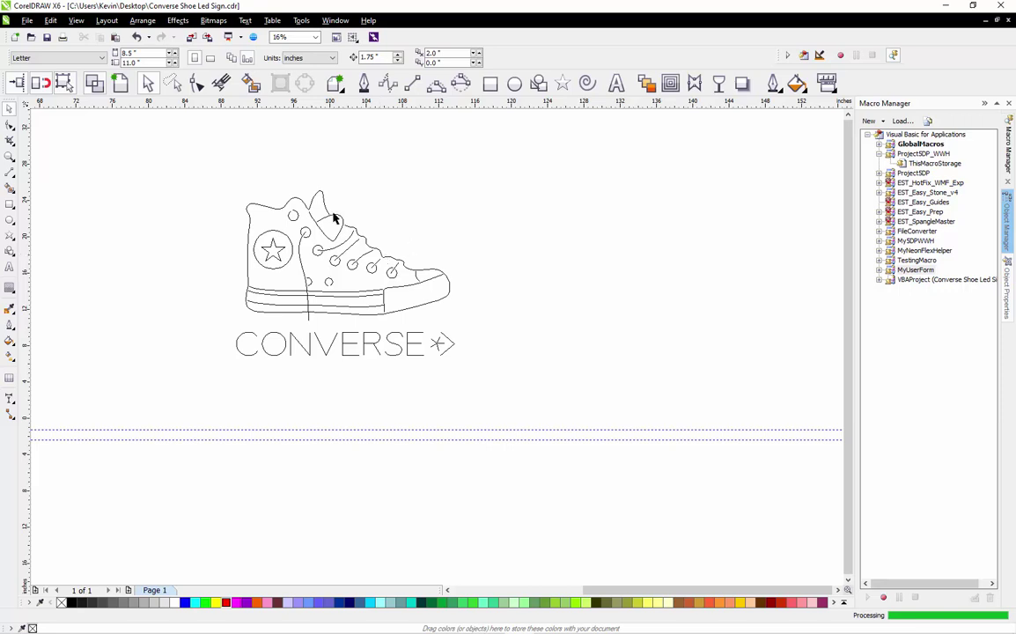
Run the LOAD_MyNeonFlexHelper macro and move its window clear of the shoe design
scroll(322, 217, "up", 1)
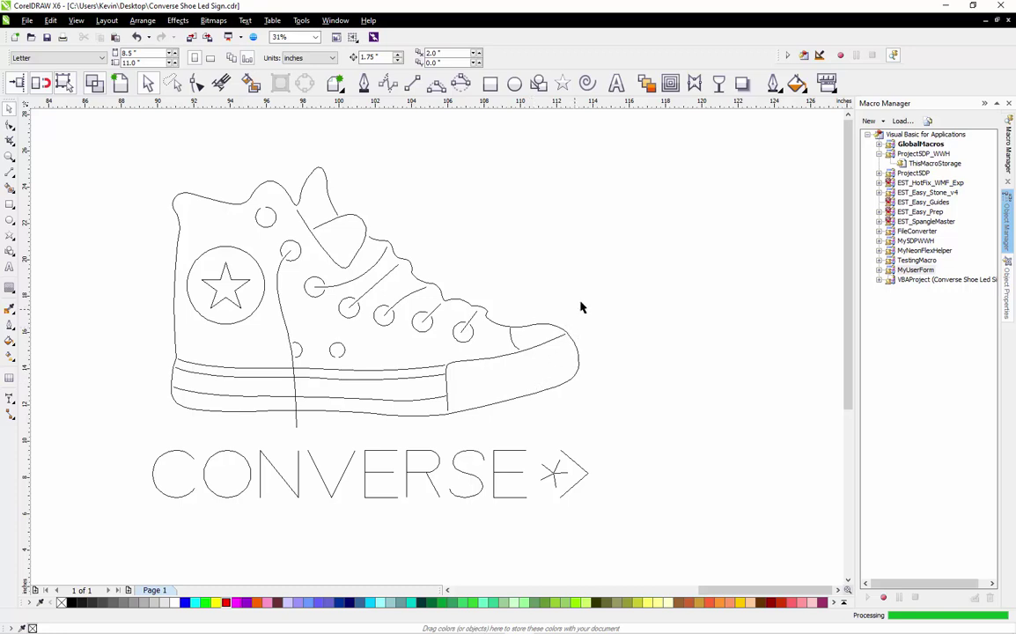
left_click(877, 252)
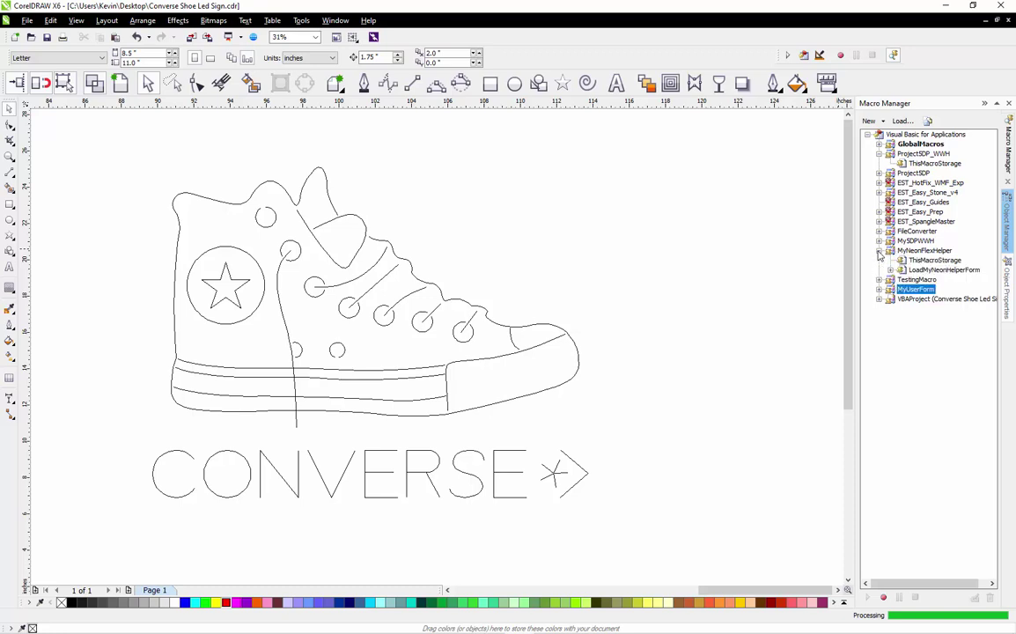
left_click(890, 270)
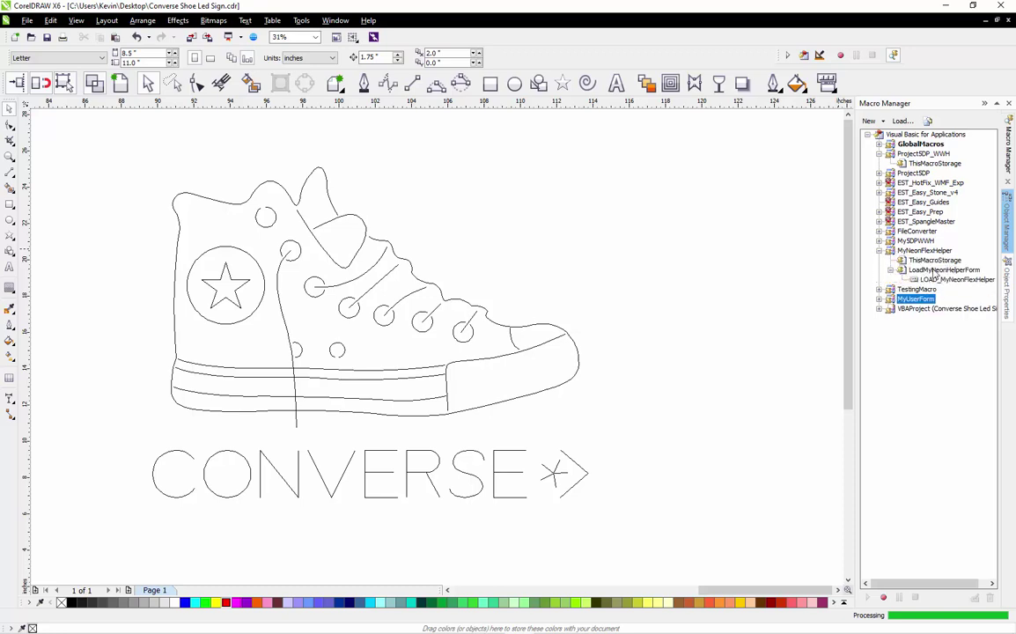
double_click(951, 280)
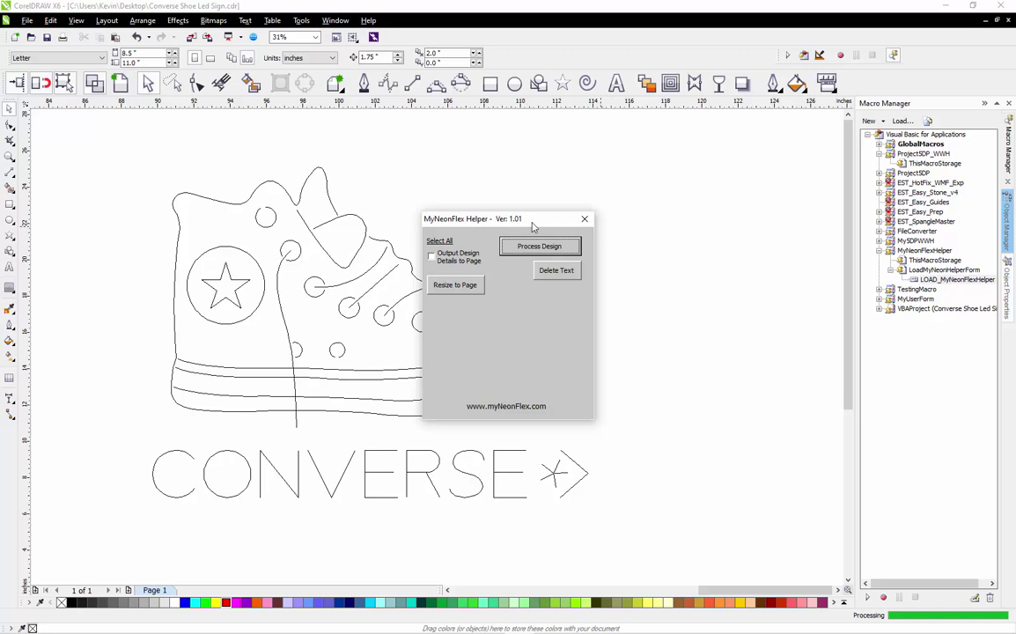
left_click_drag(531, 222, 780, 212)
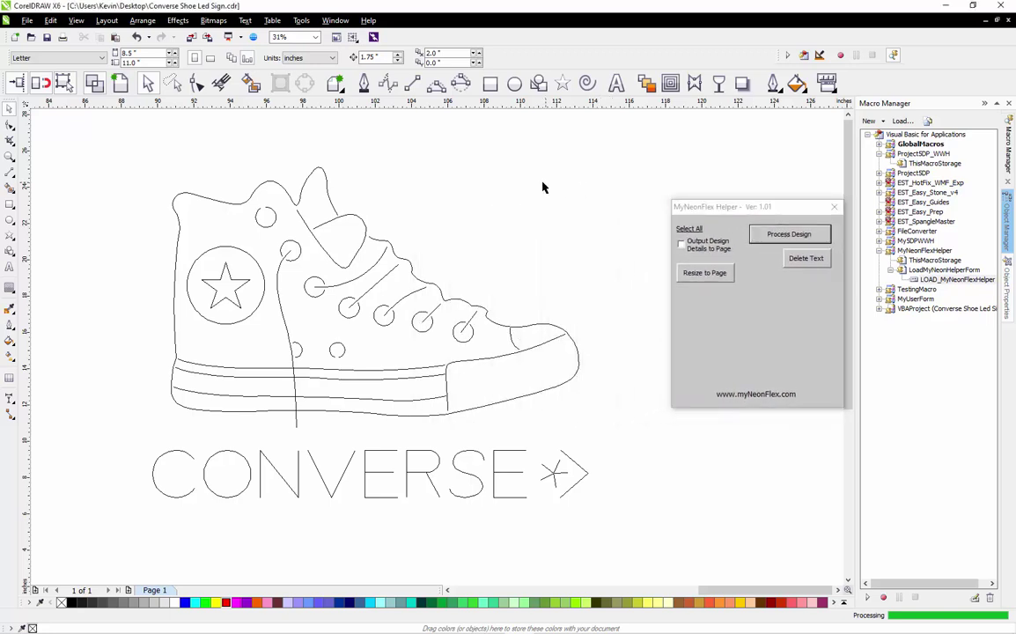
Calculate the neon length with Process Design for the whole design and again for the shoe without the lettering
left_click_drag(120, 157, 614, 533)
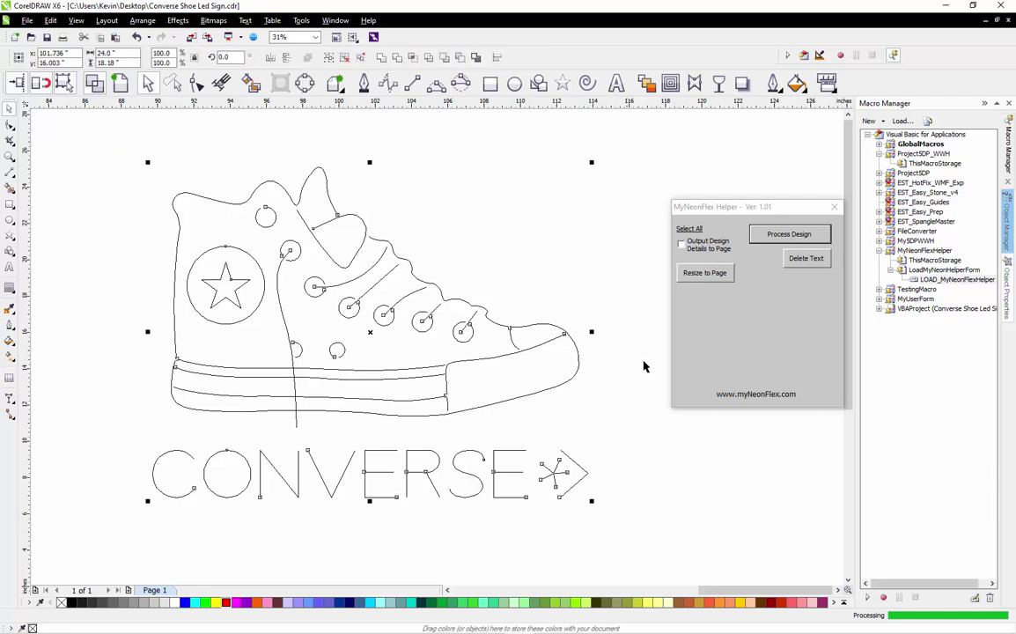
left_click(776, 236)
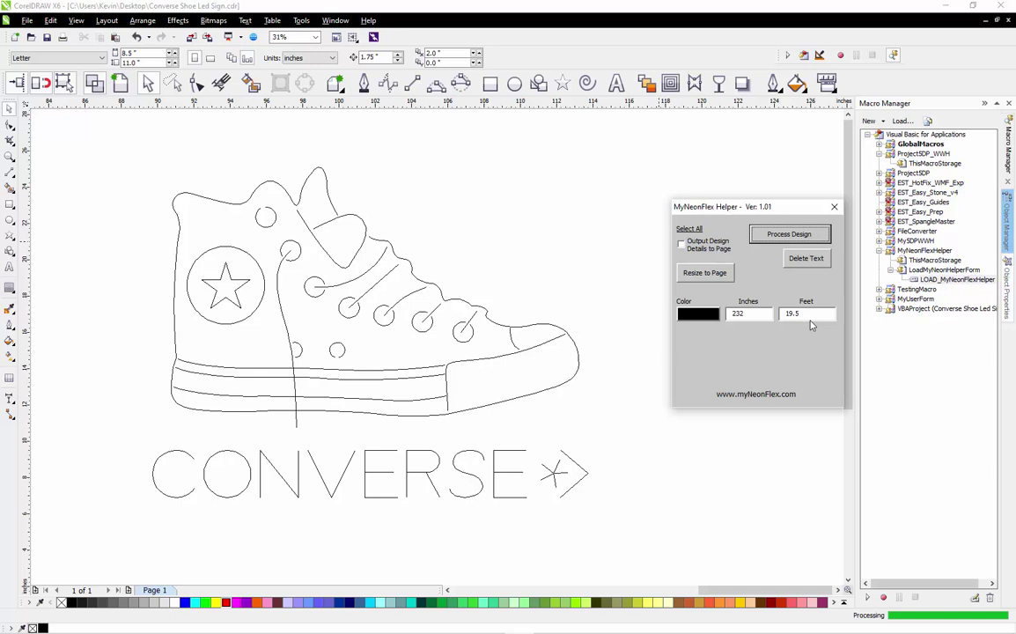
left_click_drag(131, 153, 607, 453)
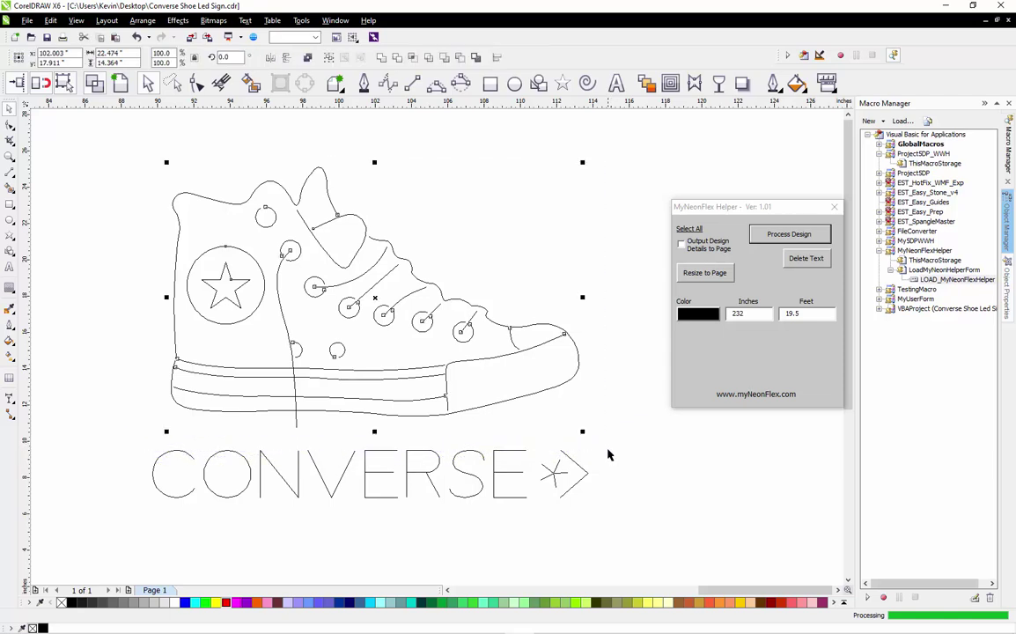
left_click(783, 235)
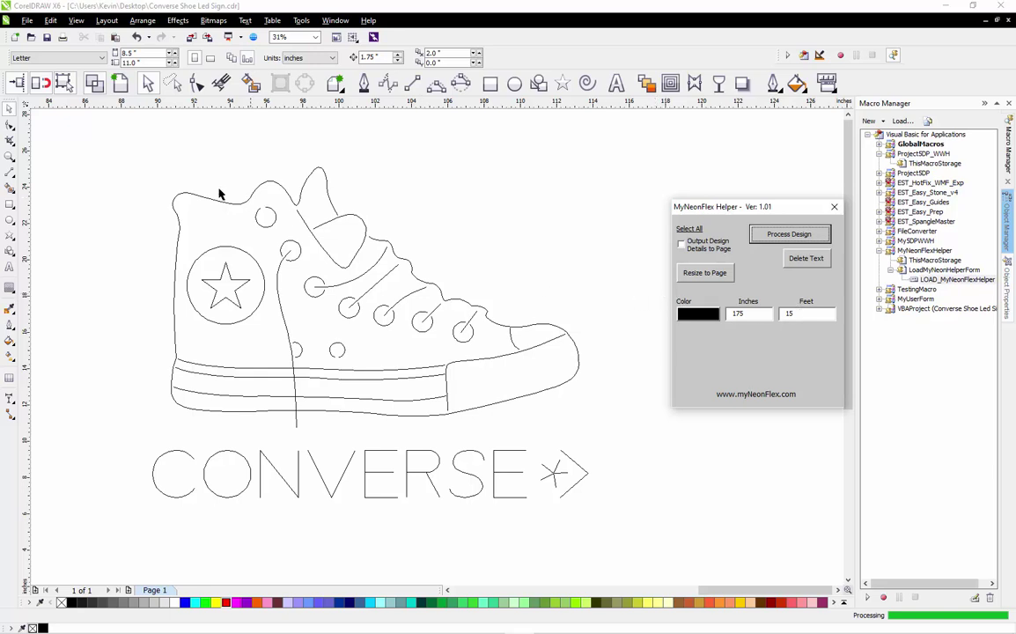
Set the width of the whole enlarged design to 18 inches and calculate its neon length with Process Design
left_click_drag(110, 153, 616, 544)
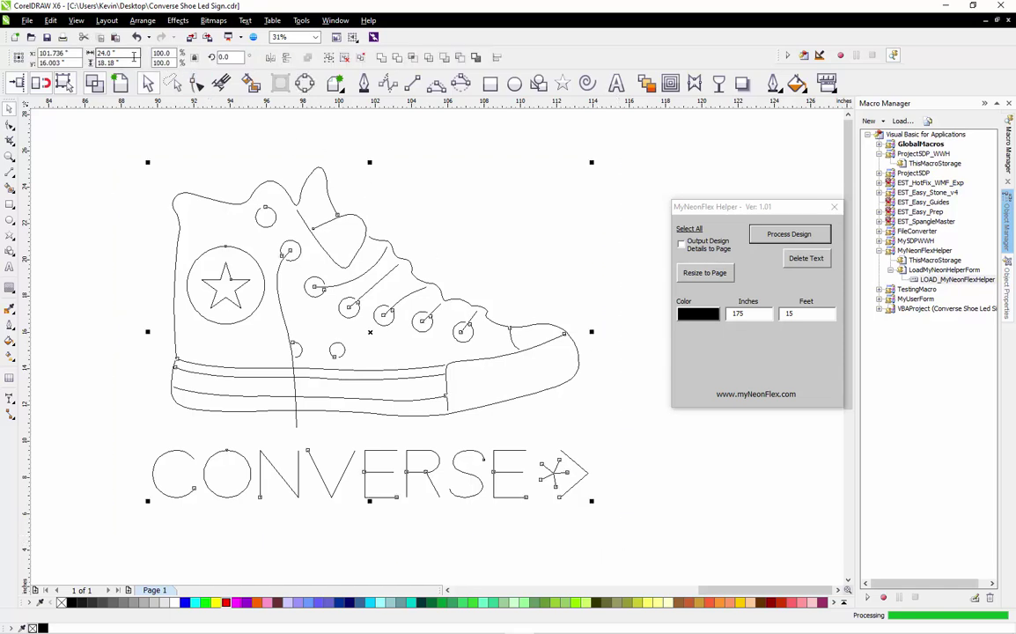
left_click(109, 53)
type("18")
key("Return")
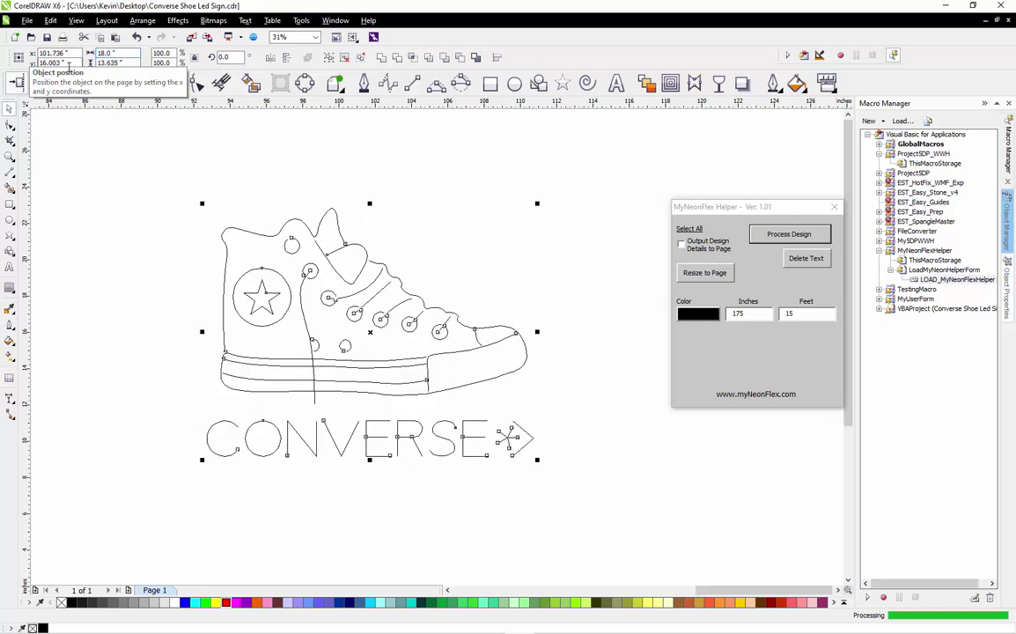
left_click(803, 238)
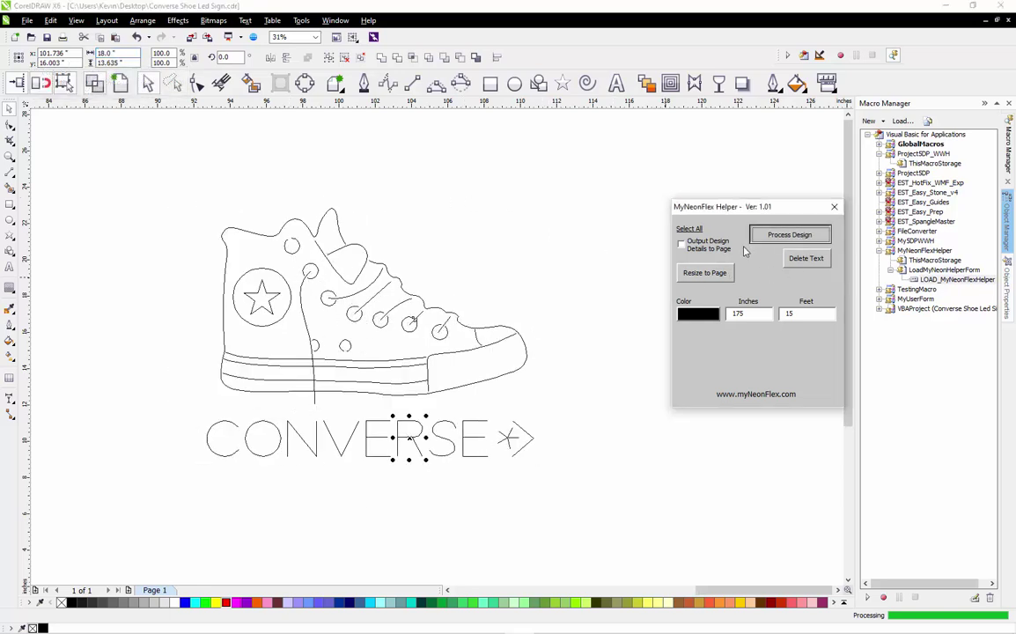
left_click_drag(579, 163, 177, 506)
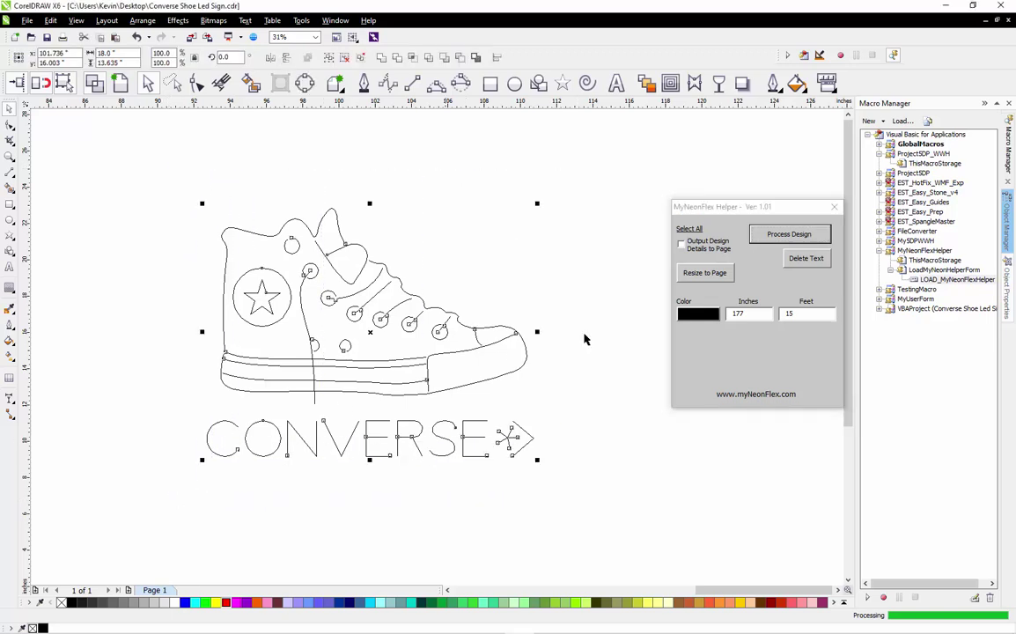
left_click(797, 236)
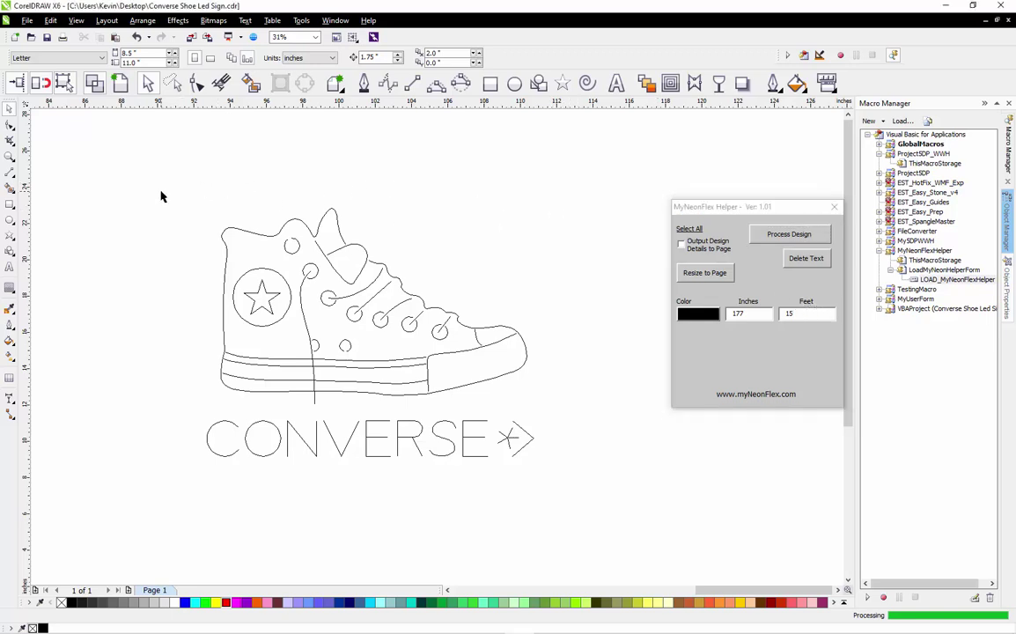
Set the width of the whole enlarged design to 16 inches and calculate its neon length with Process Design
left_click_drag(161, 196, 581, 471)
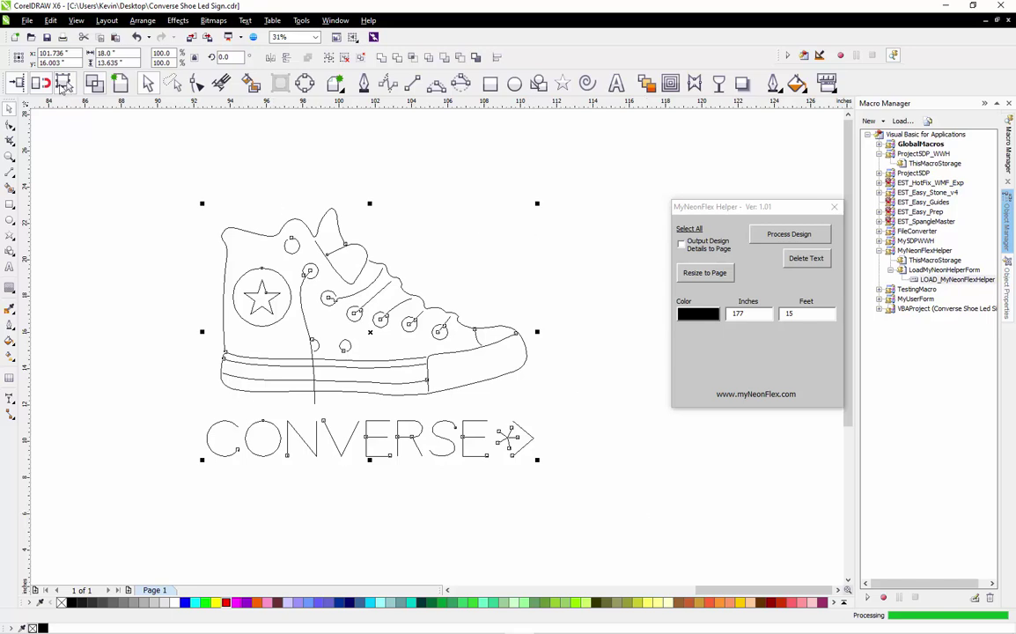
left_click(106, 52)
type("16")
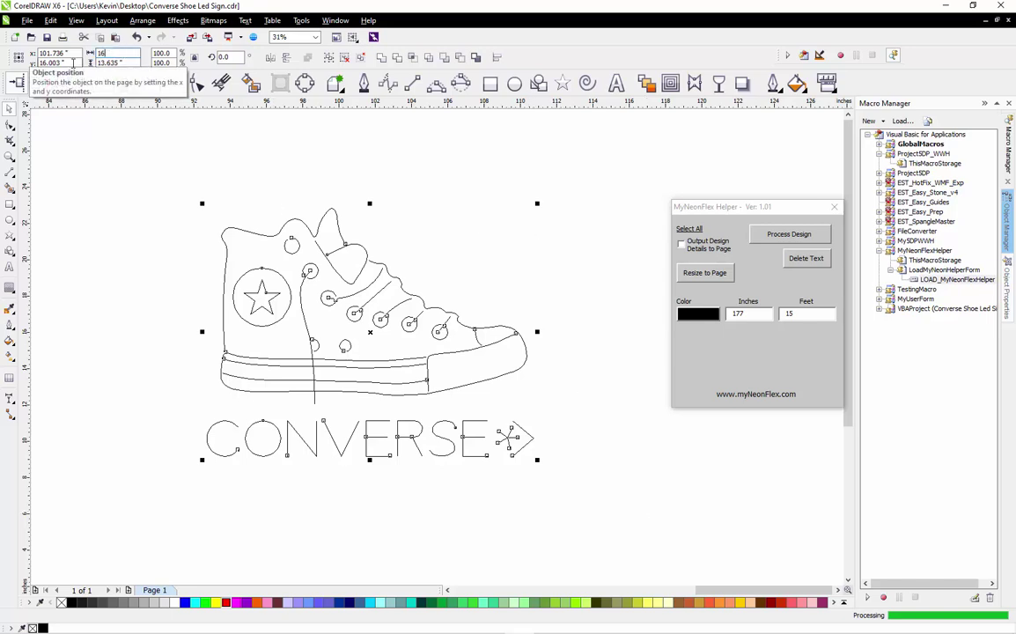
key("Return")
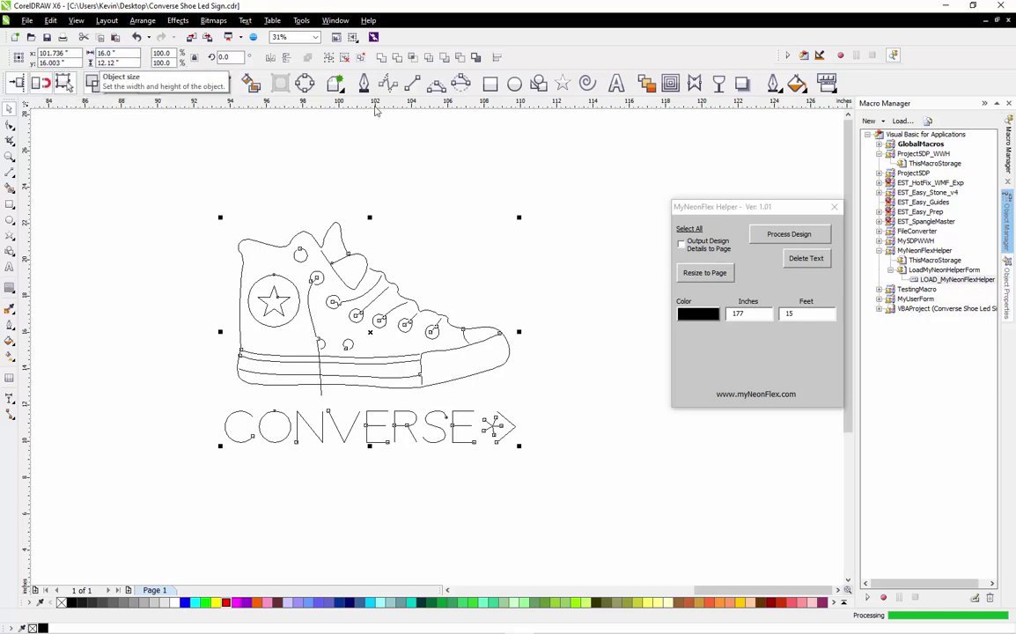
left_click(790, 236)
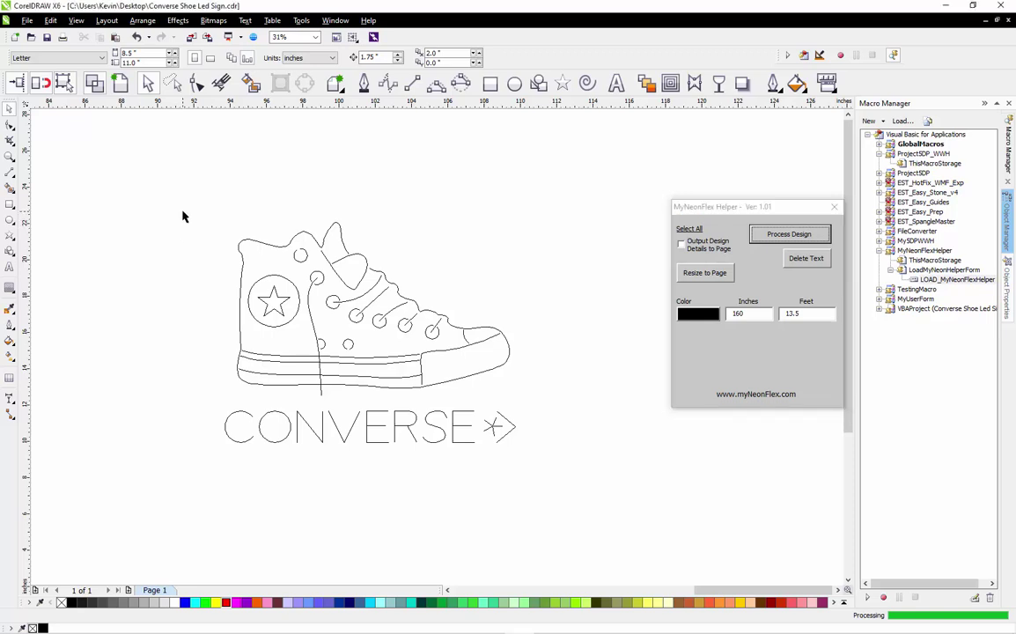
Give the whole 16-inch design a 6 mm outline with round line caps and round corners that scales with the object
left_click_drag(183, 216, 576, 491)
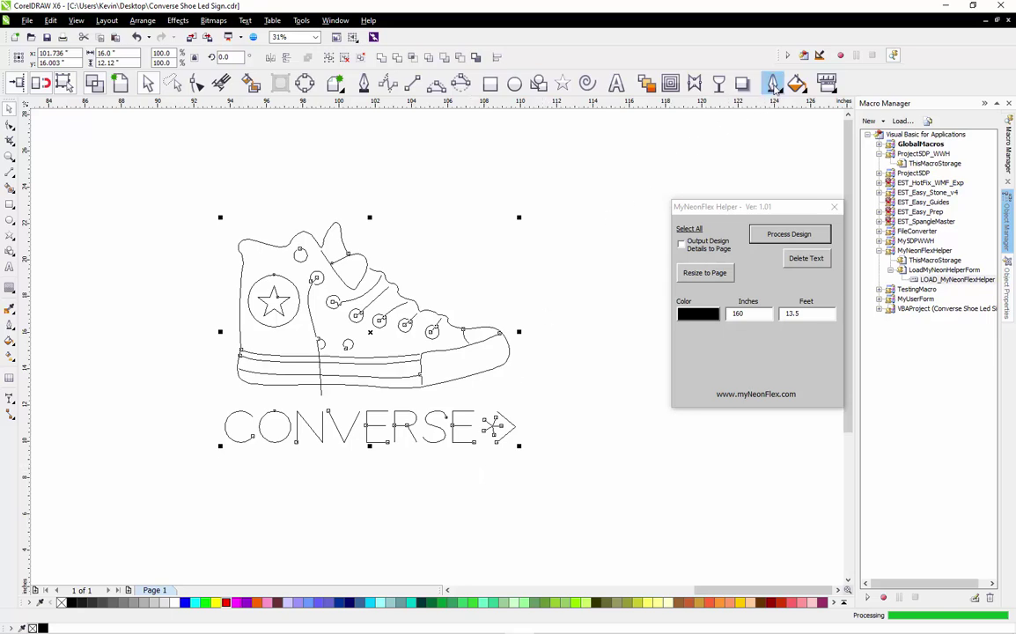
left_click(773, 83)
left_click(796, 115)
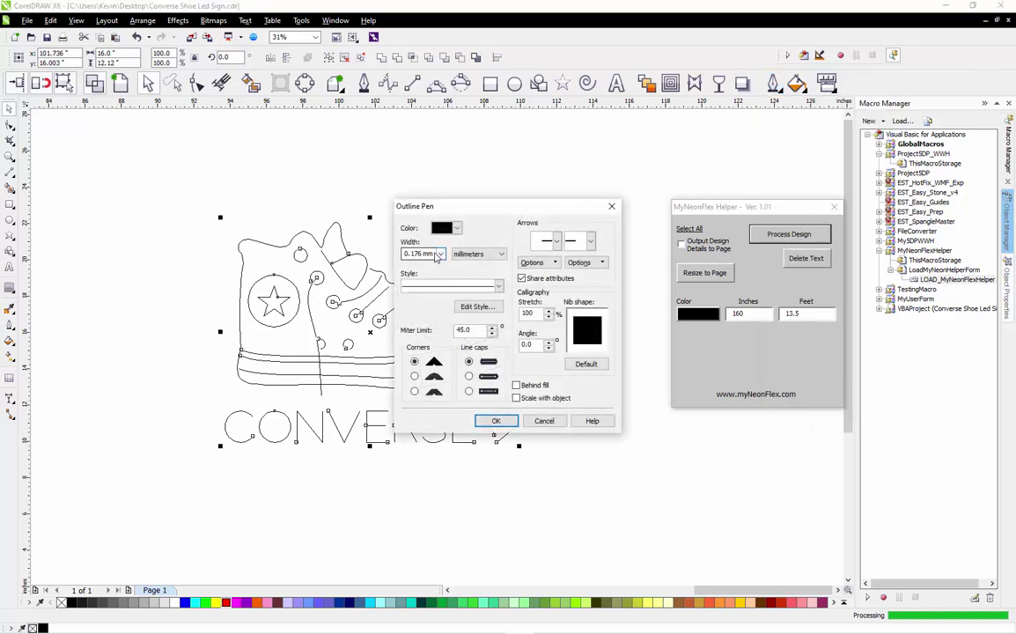
double_click(415, 253)
type("6")
left_click(470, 379)
left_click(415, 376)
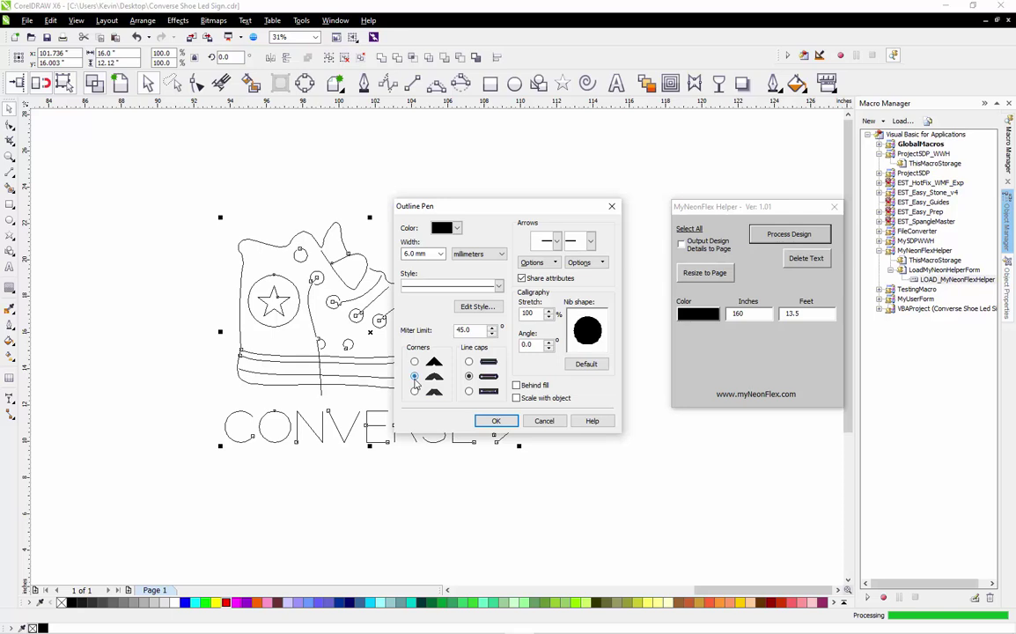
left_click(517, 398)
left_click(496, 422)
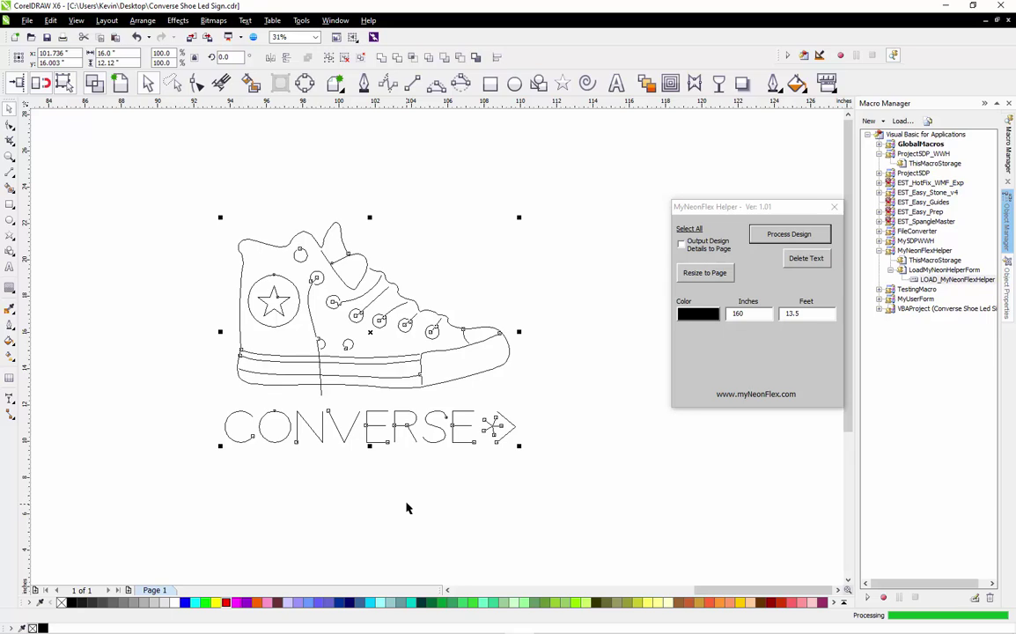
Switch the display to Draft view and examine the thick outlines around the lettering, star and arrow
left_click(76, 19)
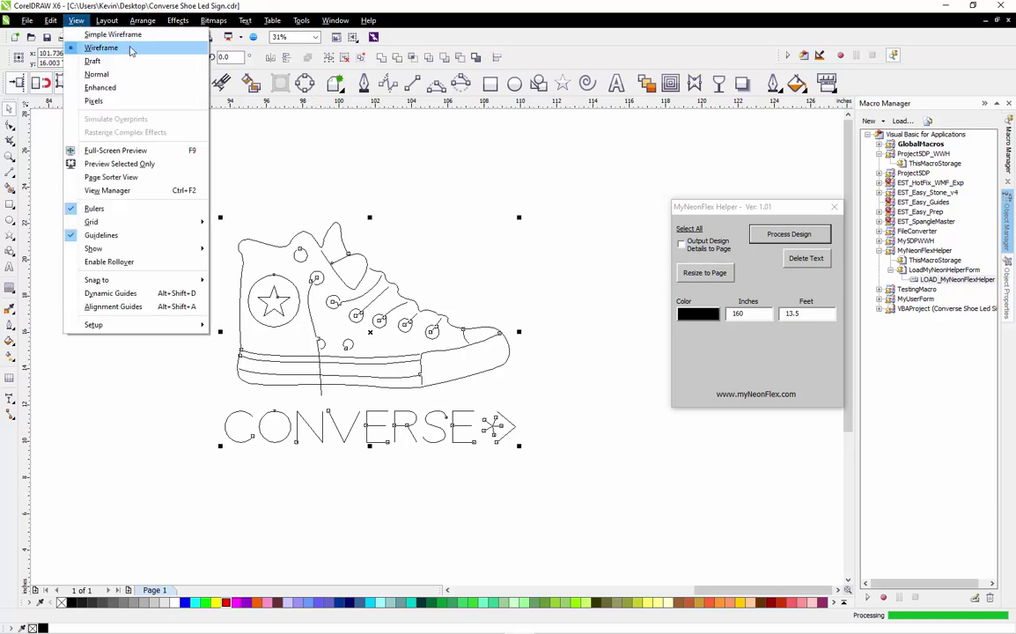
left_click(97, 60)
left_click(163, 326)
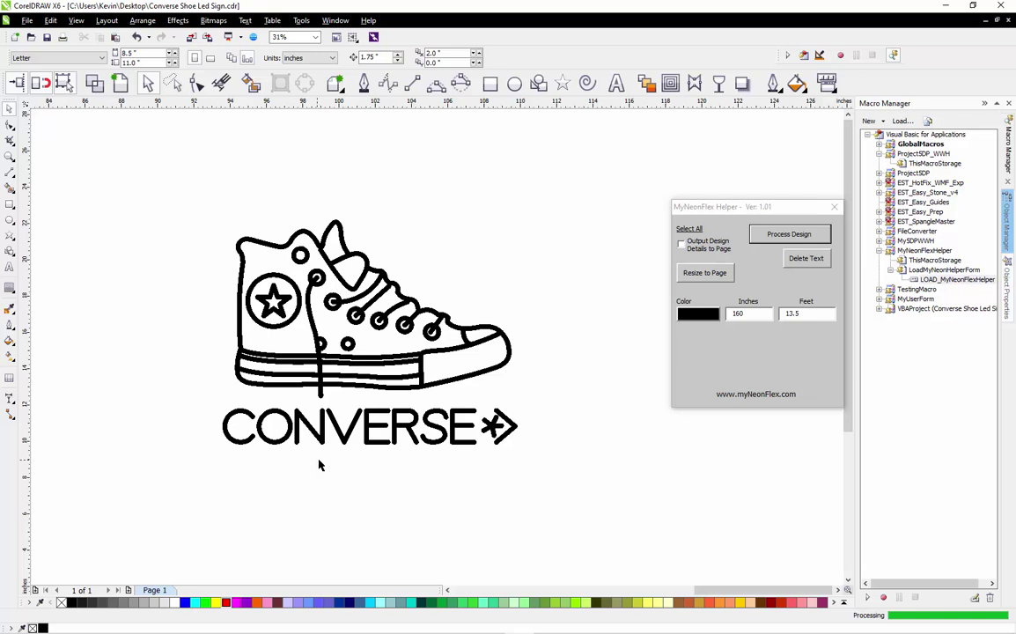
scroll(321, 465, "up", 2)
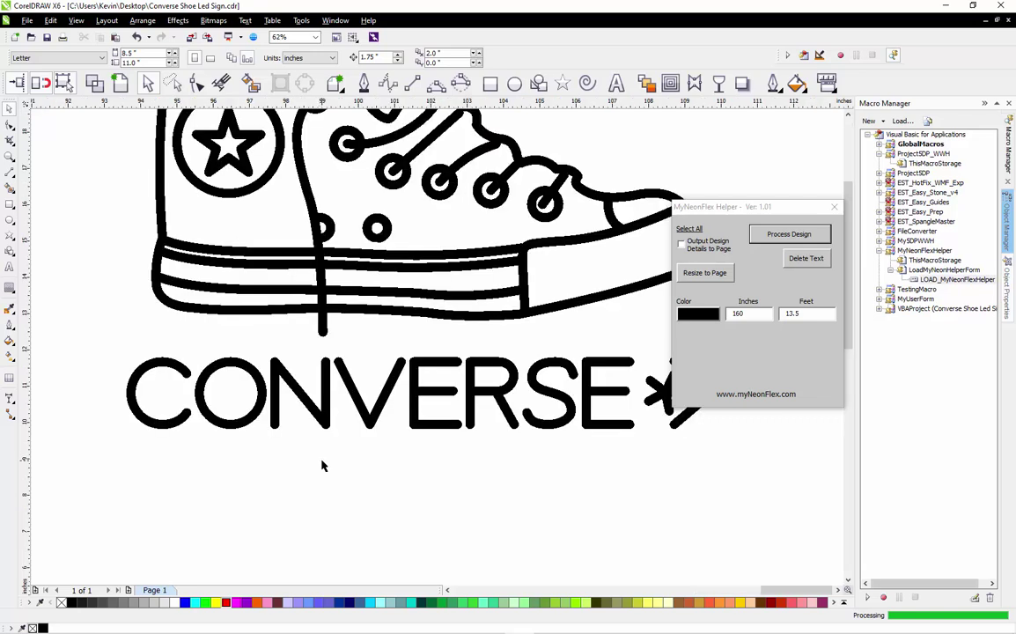
scroll(323, 465, "down", 2)
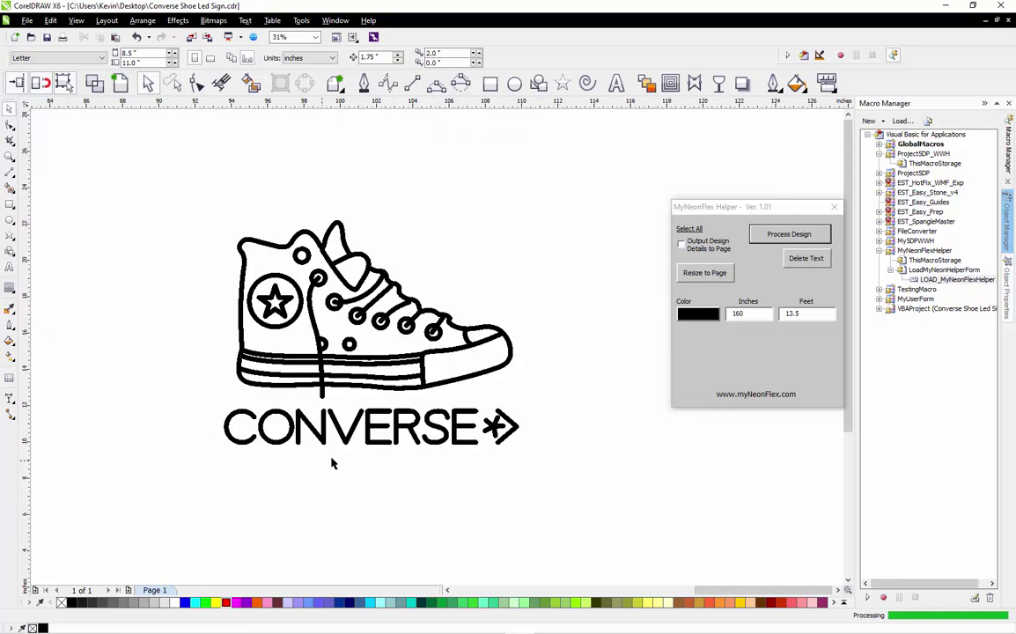
scroll(491, 465, "up", 2)
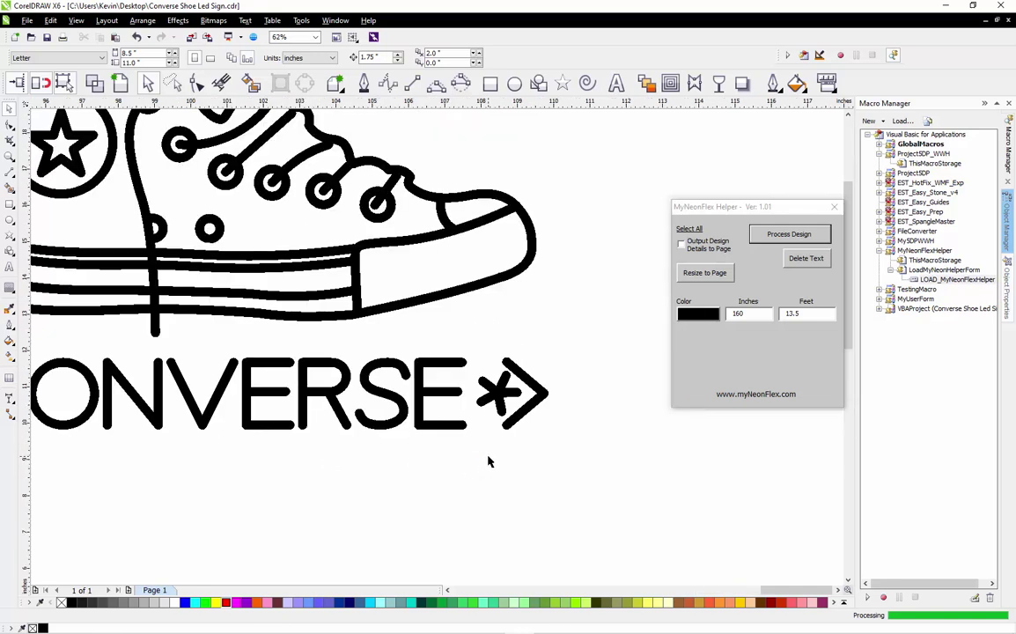
Move the letter C of CONVERSE to the left, away from the O
scroll(490, 458, "down", 2)
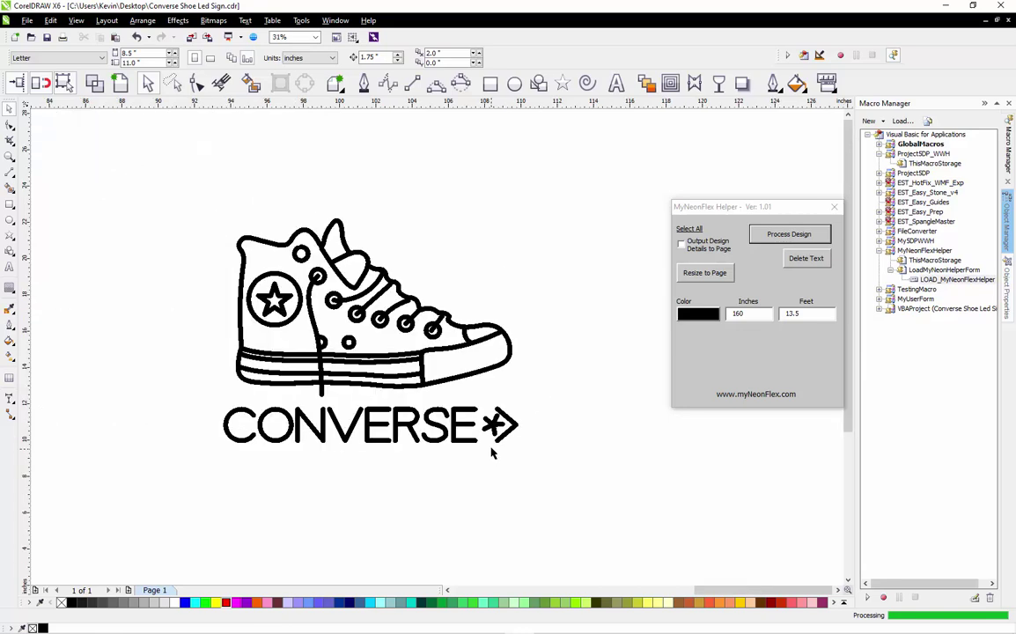
scroll(323, 422, "up", 2)
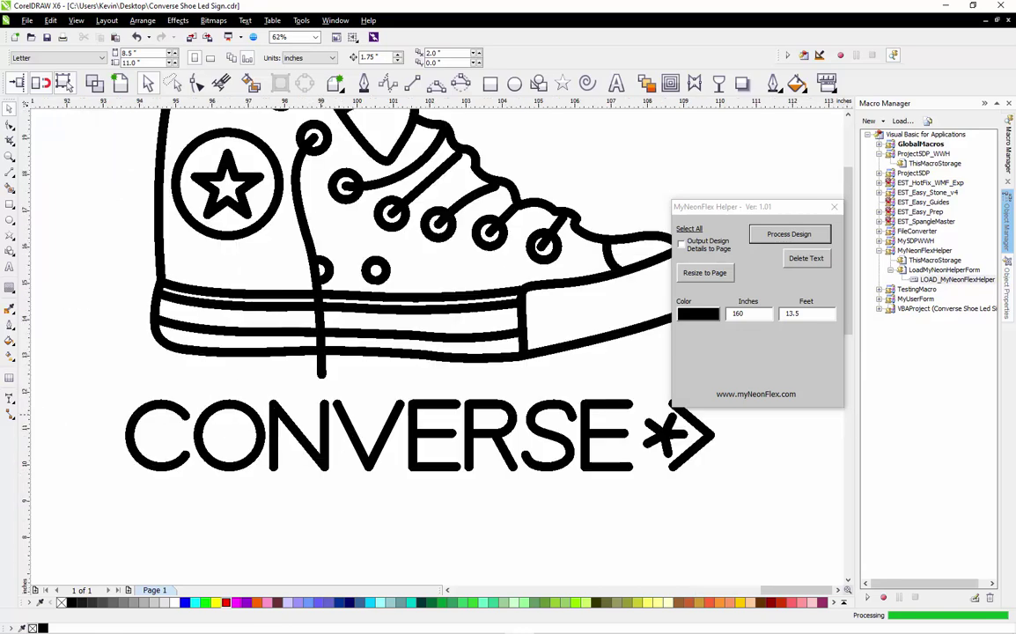
left_click(164, 410)
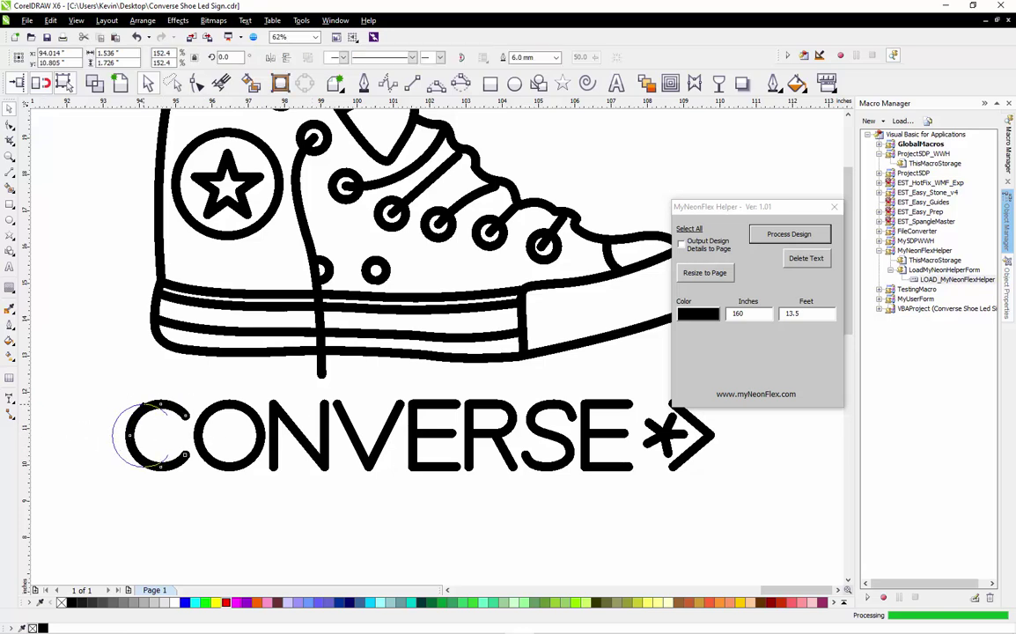
left_click_drag(150, 414, 135, 414)
left_click(126, 352)
Distribute the letters of CONVERSE with even horizontal spacing across the word
scroll(132, 385, "down", 2)
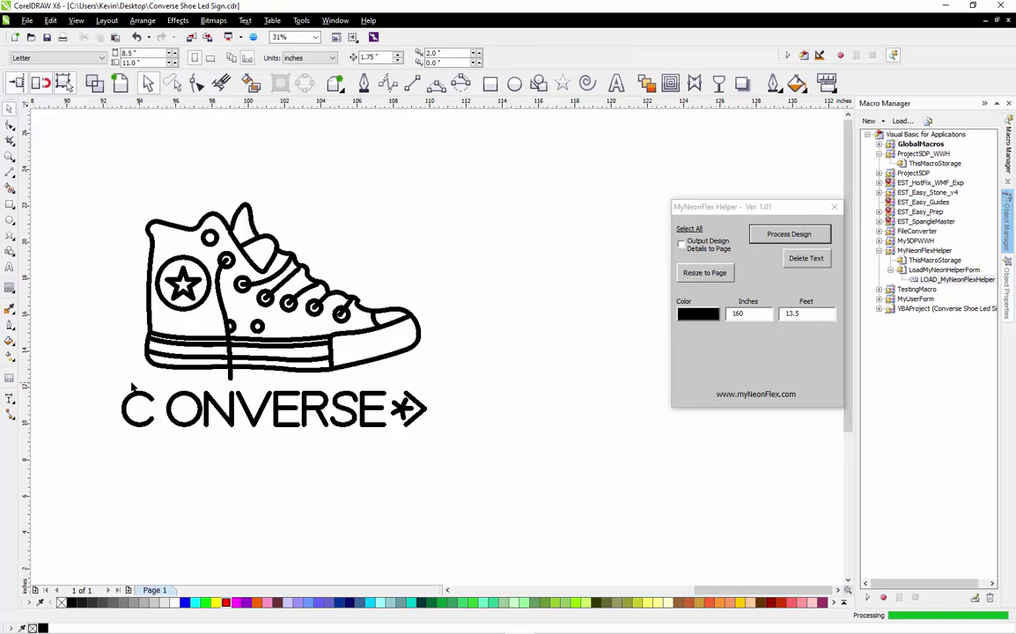
left_click_drag(100, 376, 396, 456)
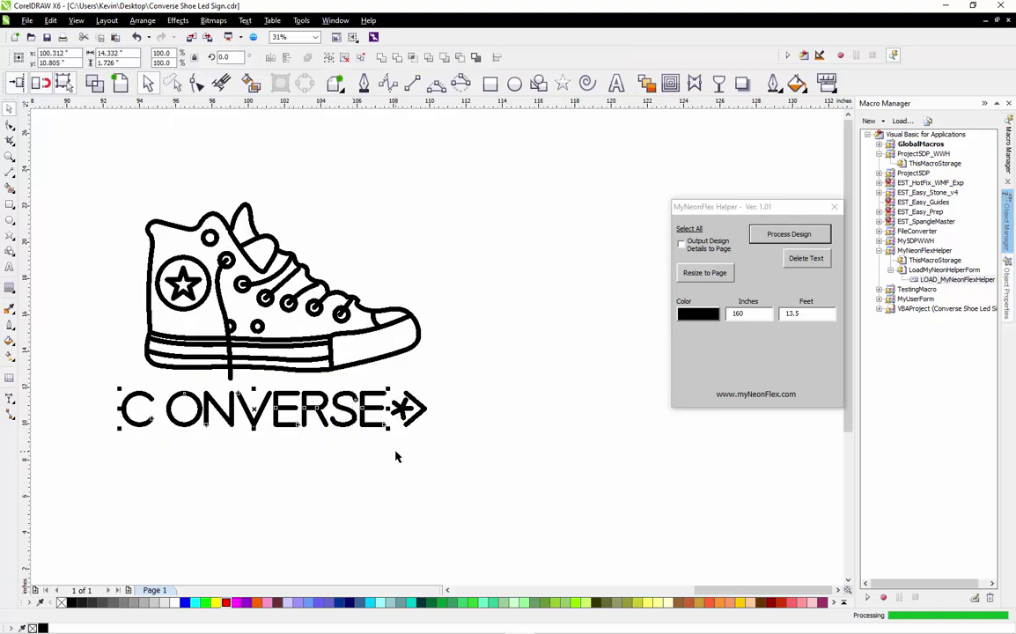
key("shift+p")
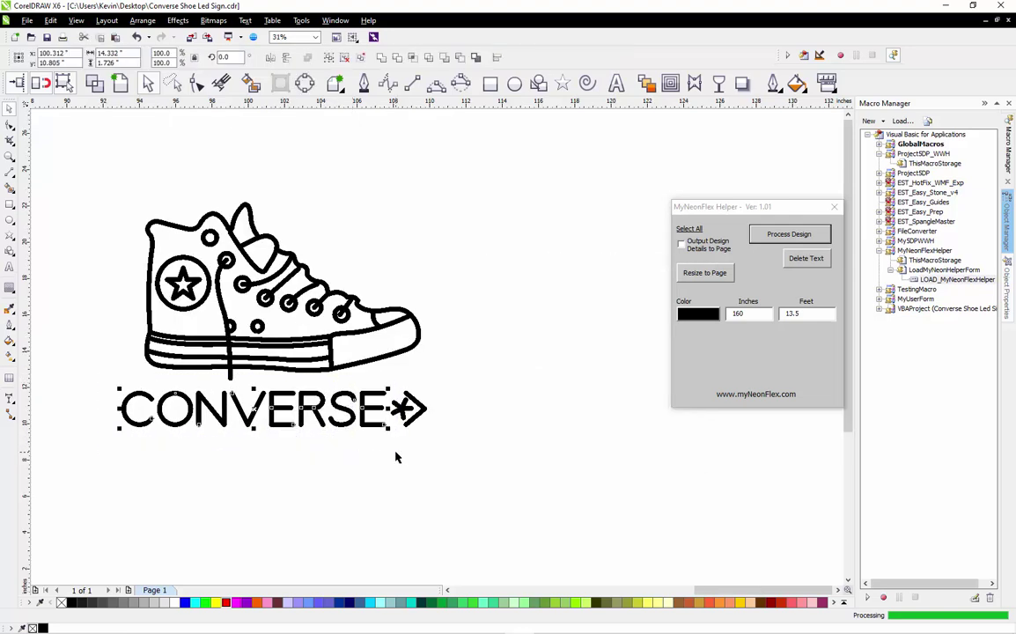
left_click(395, 456)
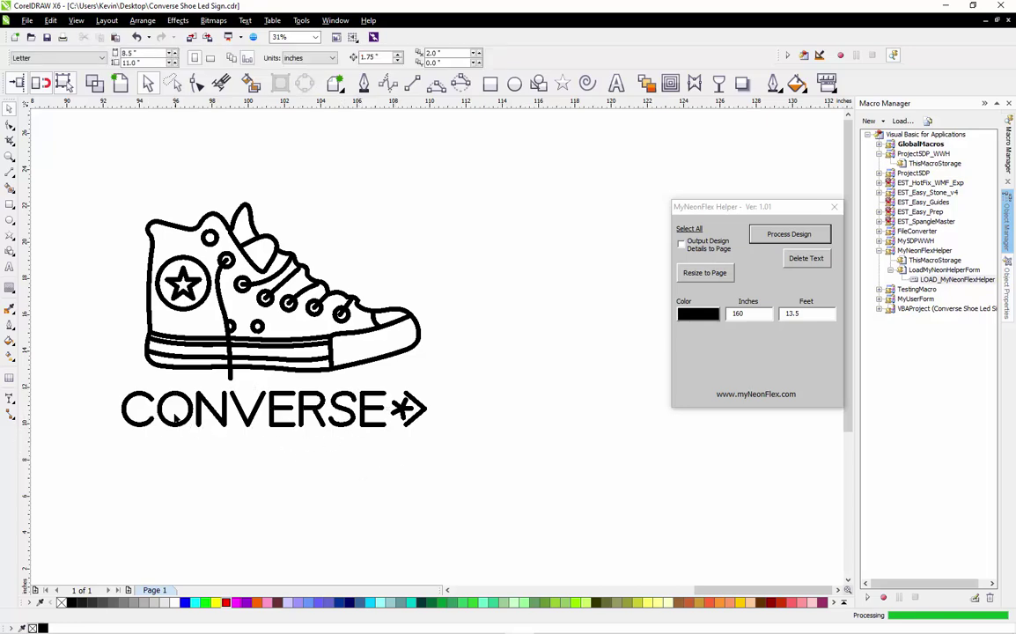
Fine-tune the letter O of CONVERSE slightly to the left so its gaps to the C and the N look balanced
scroll(176, 420, "up", 4)
left_click(183, 357)
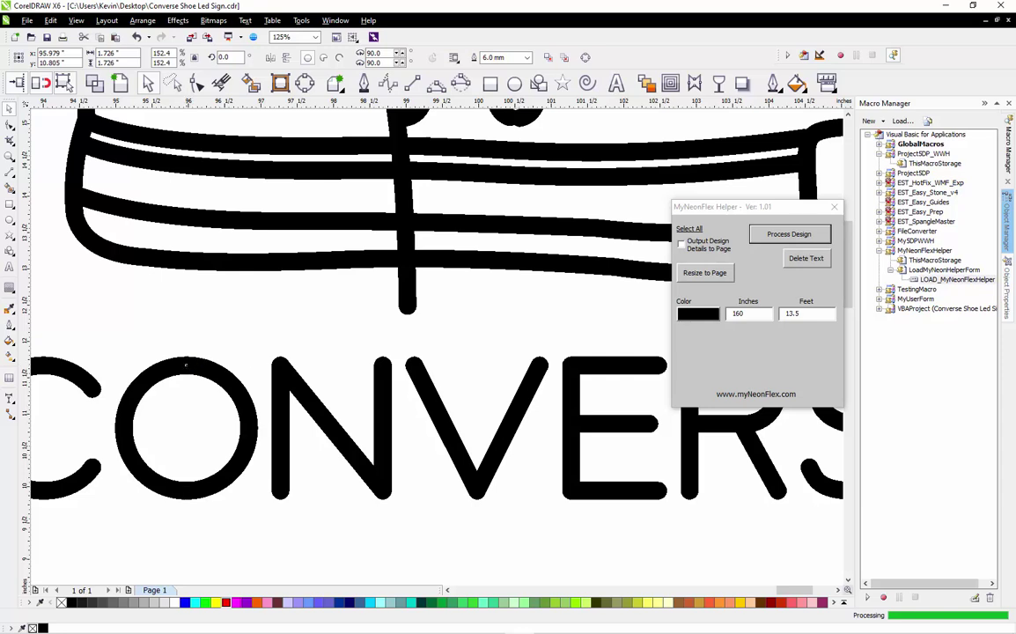
left_click_drag(185, 364, 176, 364)
left_click(196, 353)
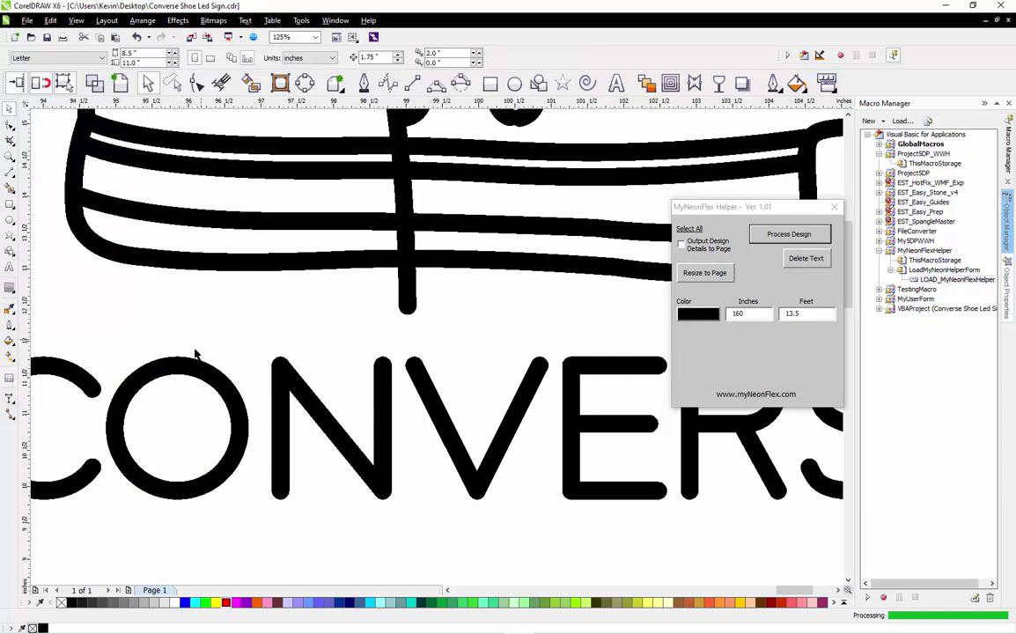
scroll(196, 353, "up", 2)
left_click(174, 354)
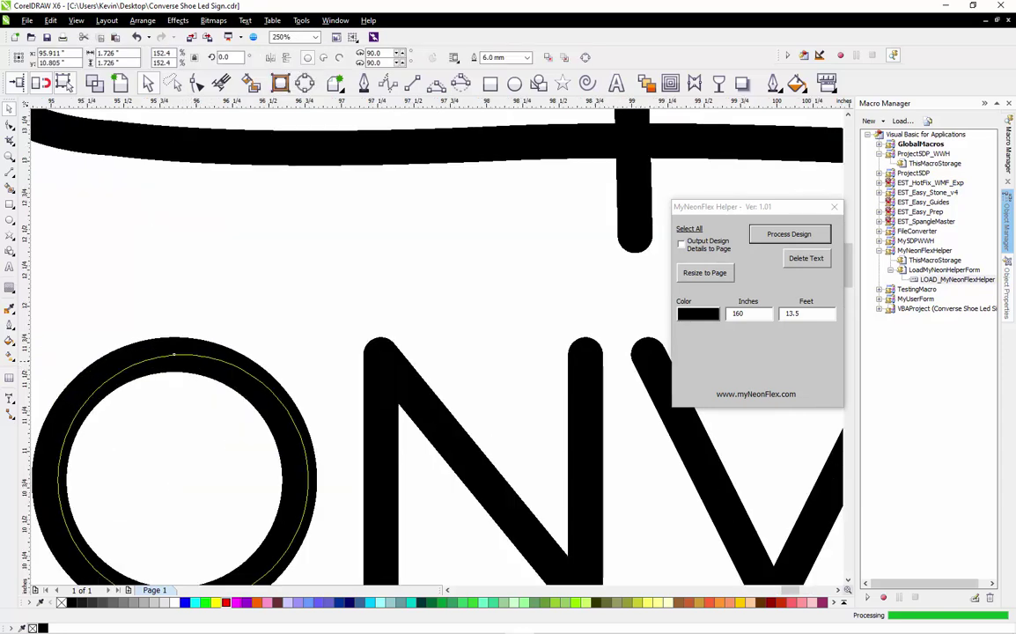
left_click_drag(173, 354, 176, 355)
scroll(195, 326, "down", 2)
left_click(195, 327)
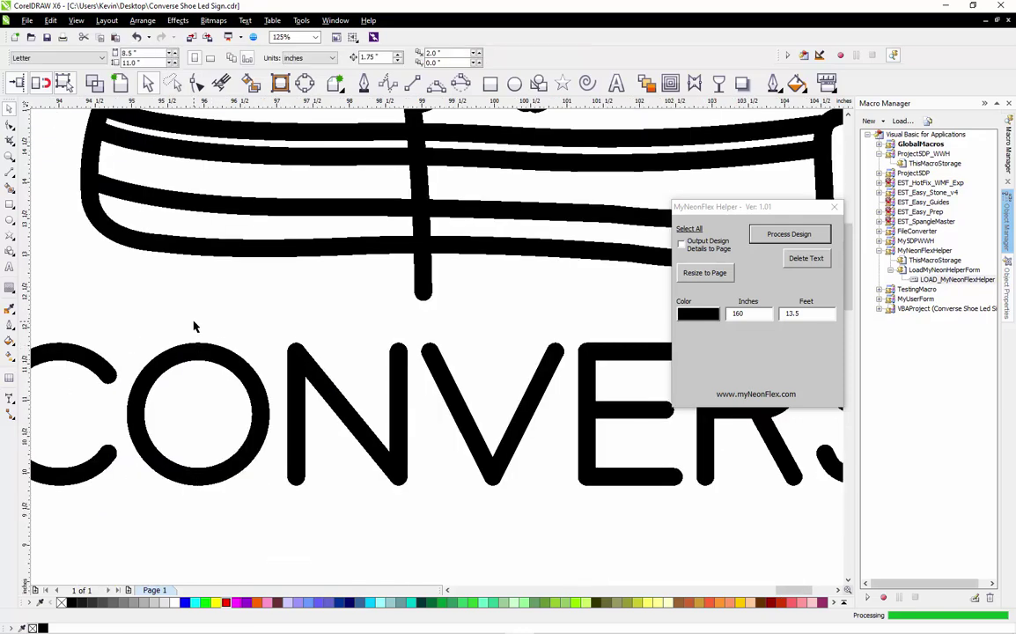
Shift the letter R of CONVERSE slightly to the right, between the E and the S
scroll(195, 326, "down", 1)
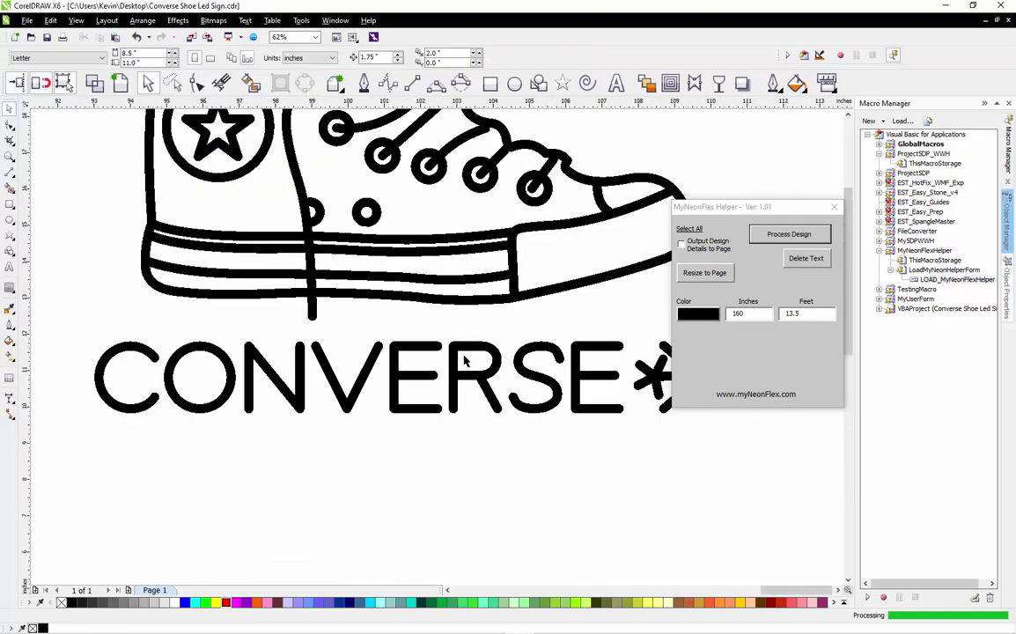
scroll(424, 369, "up", 1)
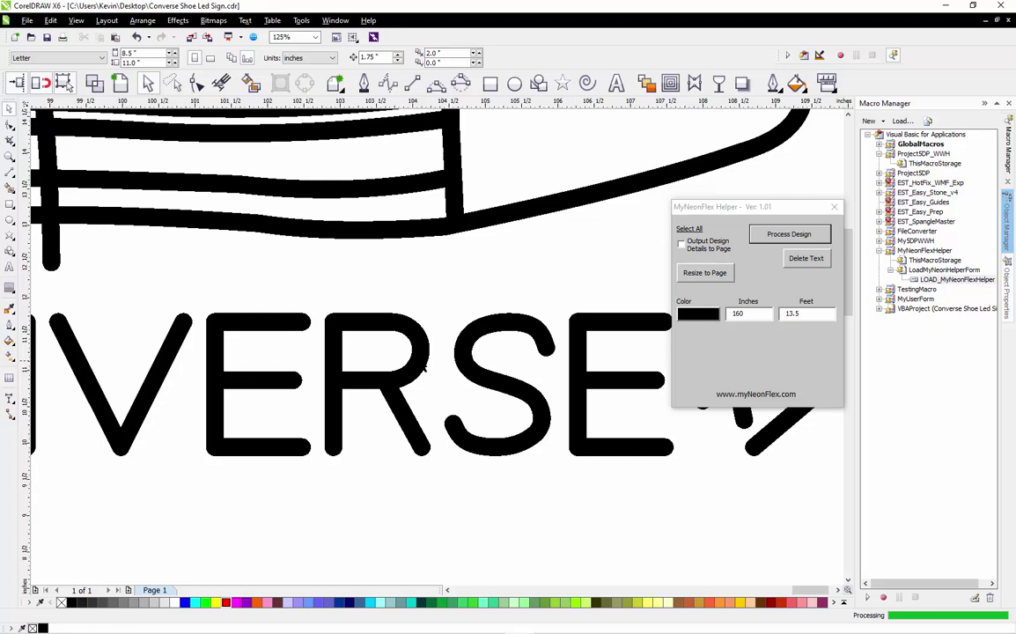
scroll(423, 369, "up", 1)
left_click(423, 369)
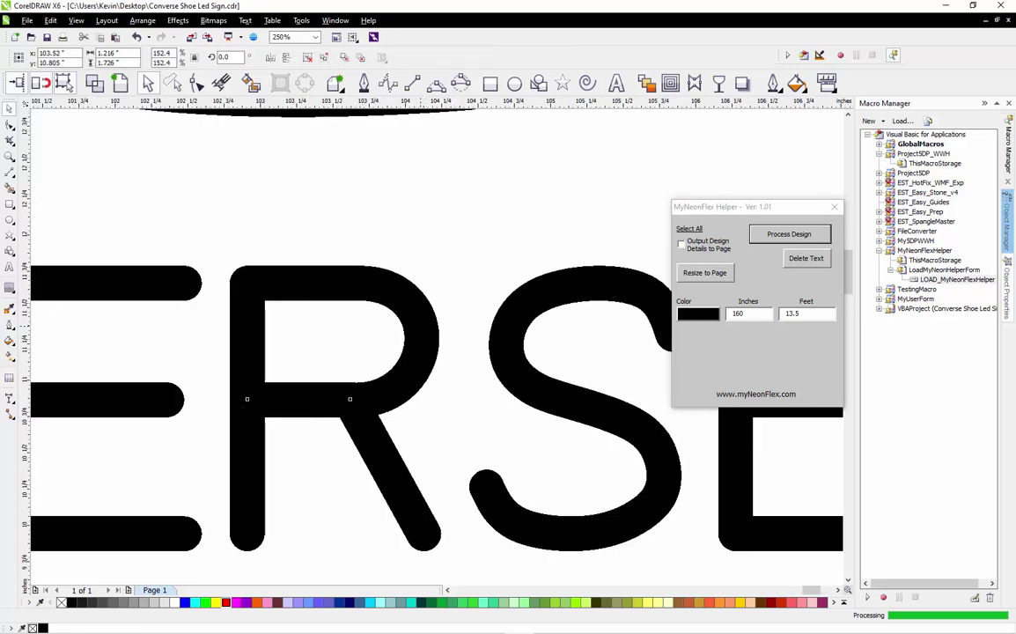
left_click(345, 241)
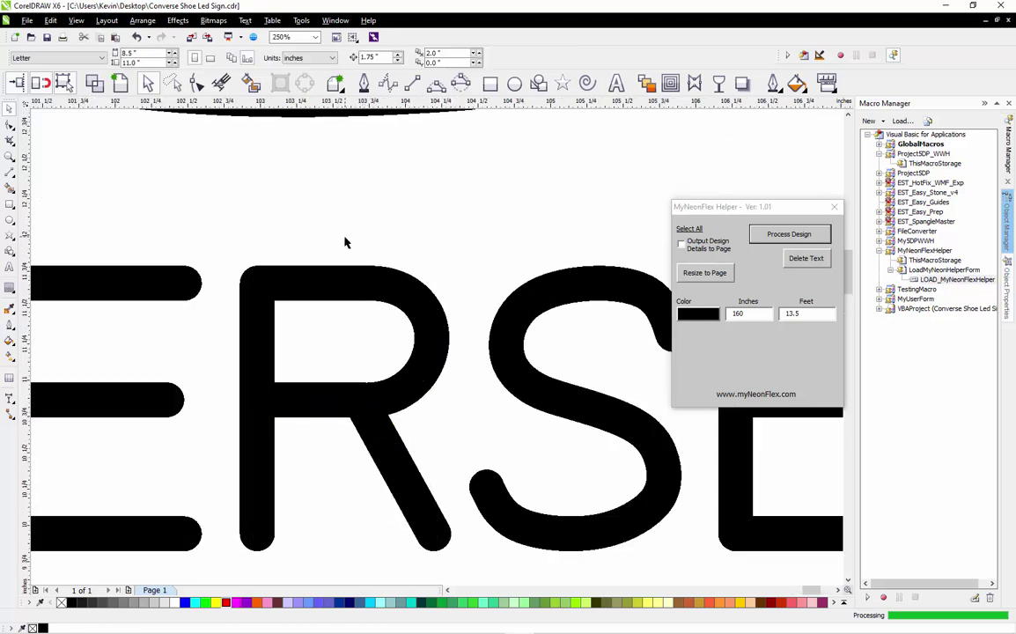
scroll(345, 240, "down", 1)
scroll(335, 345, "down", 1)
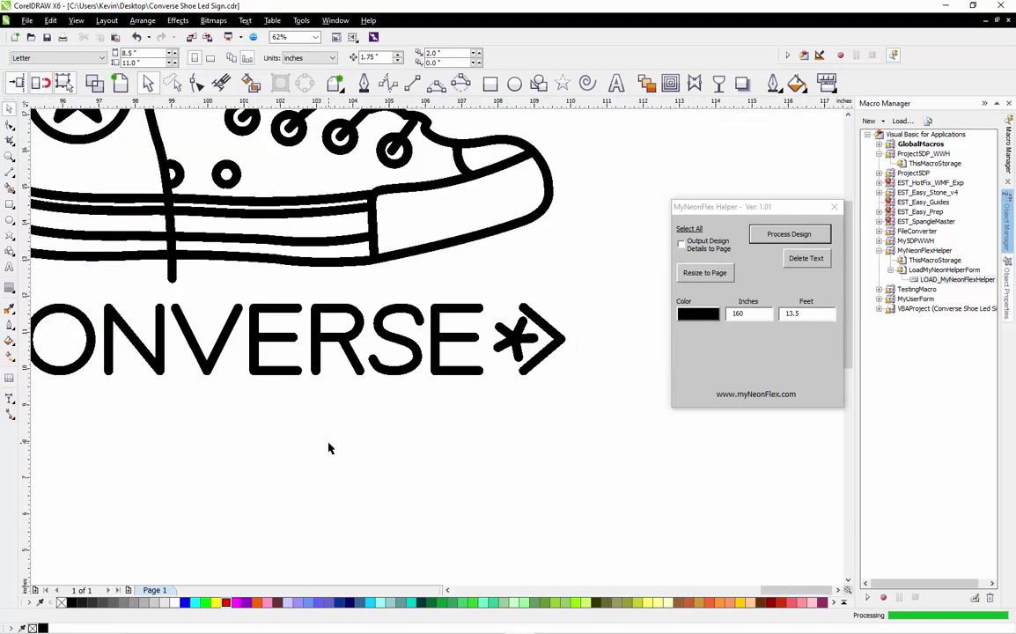
Move the arrow after CONVERSE slightly to the right, away from the star
scroll(438, 405, "down", 1)
scroll(494, 383, "up", 3)
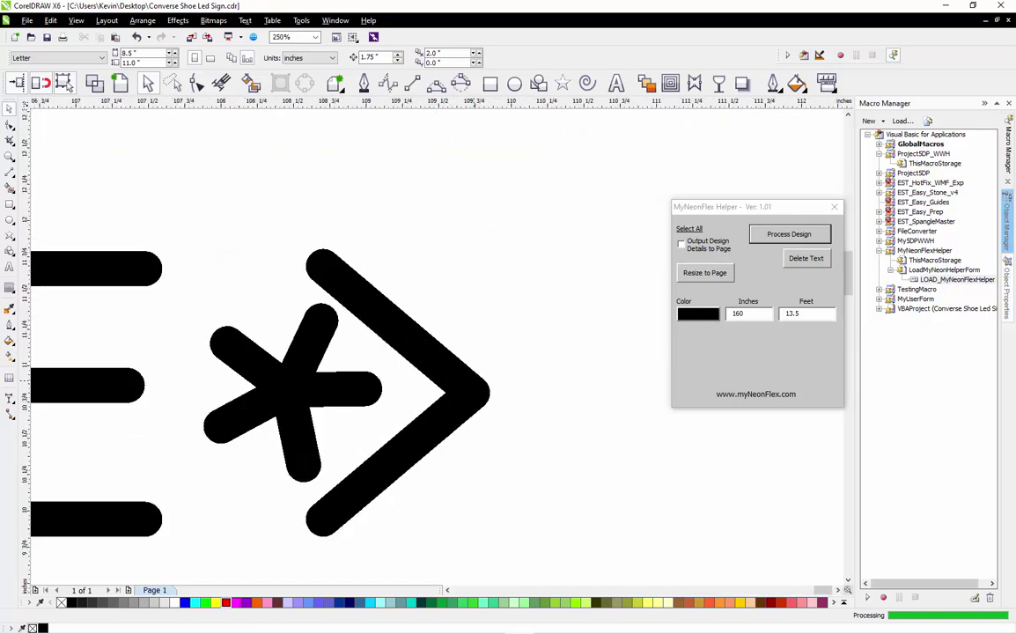
left_click_drag(407, 327, 414, 328)
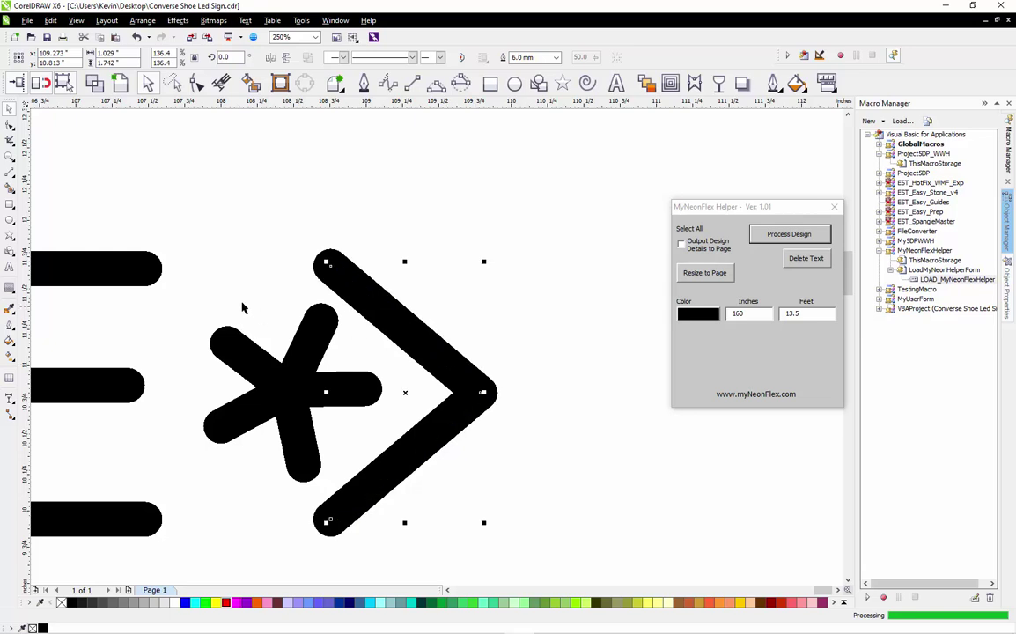
left_click(238, 305)
Ungroup the star after CONVERSE into its separate arms
left_click(269, 356)
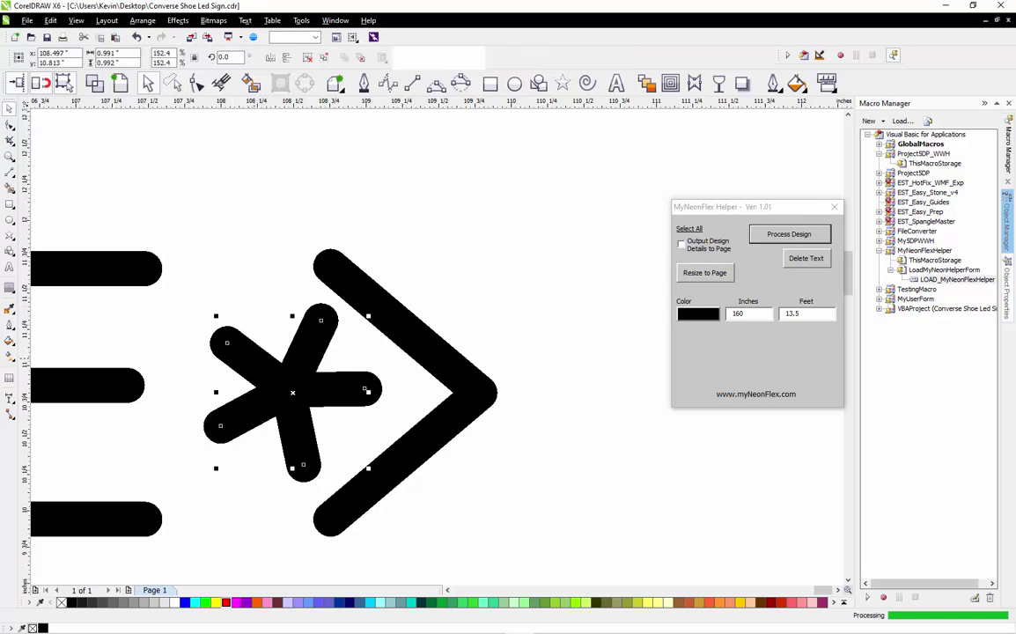
right_click(253, 363)
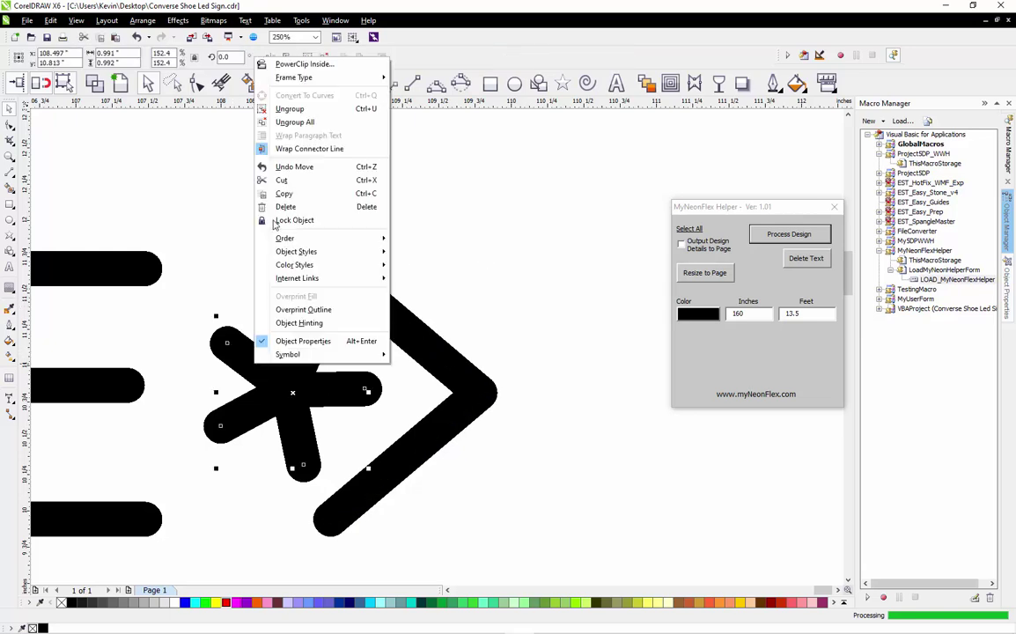
left_click(289, 118)
left_click(248, 269)
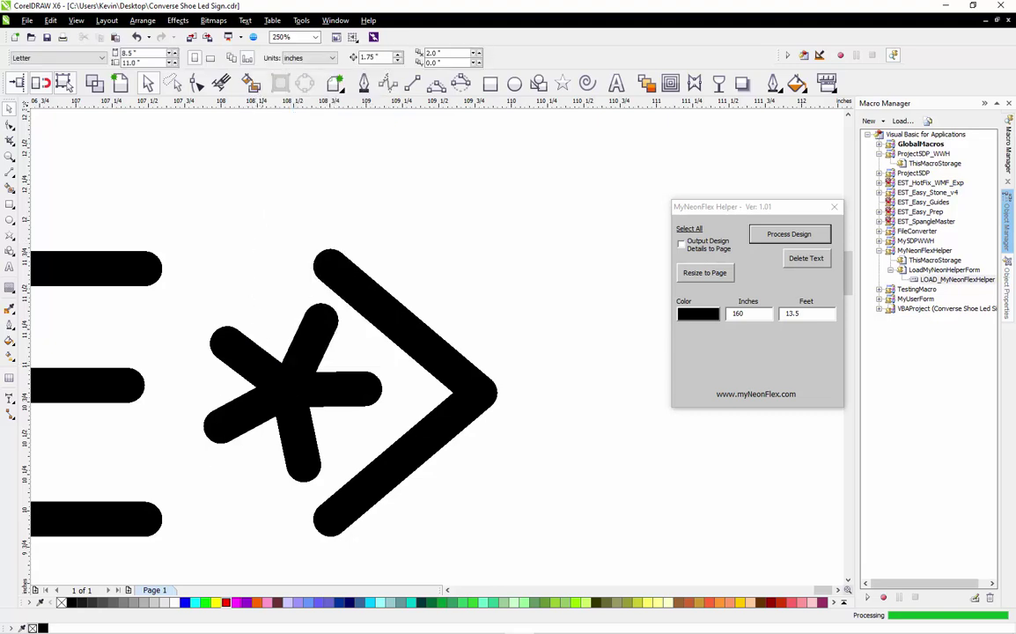
Move the star's two left arms outward from its center
scroll(280, 363, "up", 2)
left_click(247, 446)
left_click_drag(247, 447, 214, 468)
left_click(239, 379)
left_click_drag(240, 380, 212, 344)
left_click_drag(196, 477, 156, 483)
Move the star's upper, lower and right arms outward so all five arms are separated at the center
left_click(299, 332)
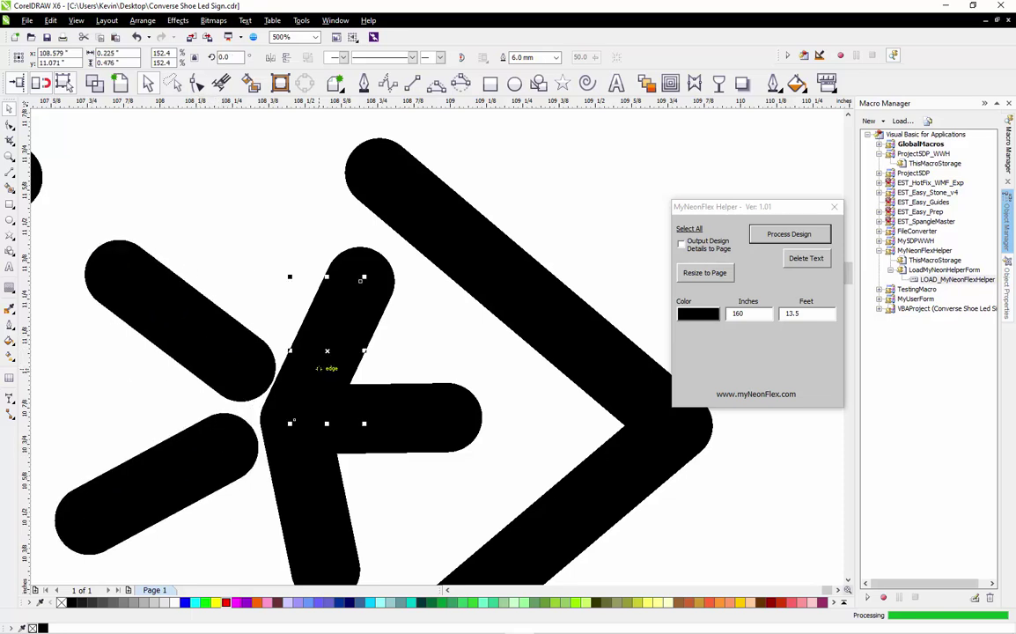
left_click_drag(299, 332, 310, 262)
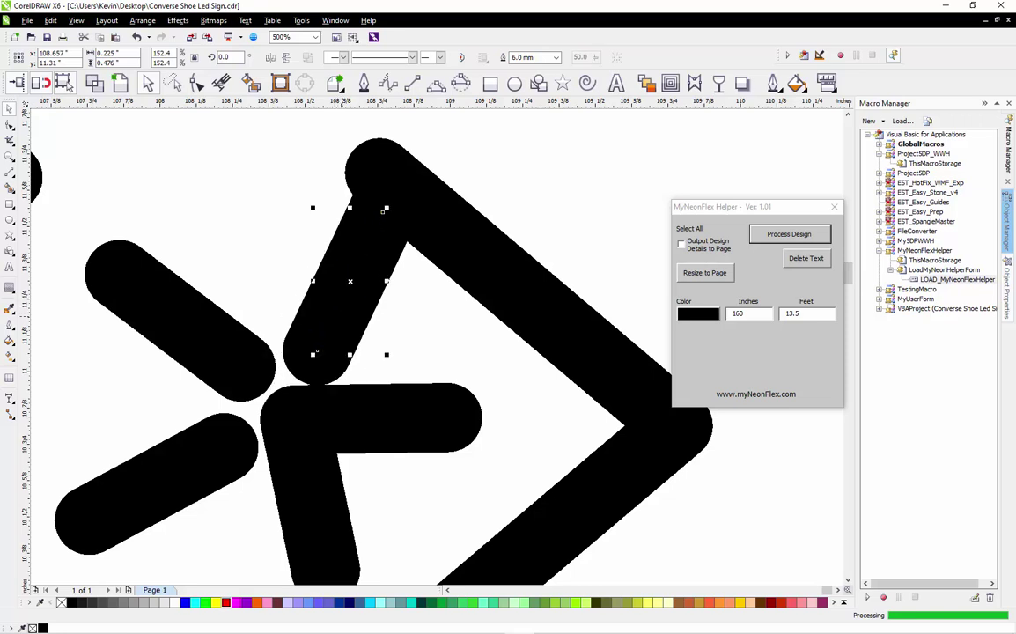
scroll(334, 297, "down", 2)
scroll(330, 340, "up", 2)
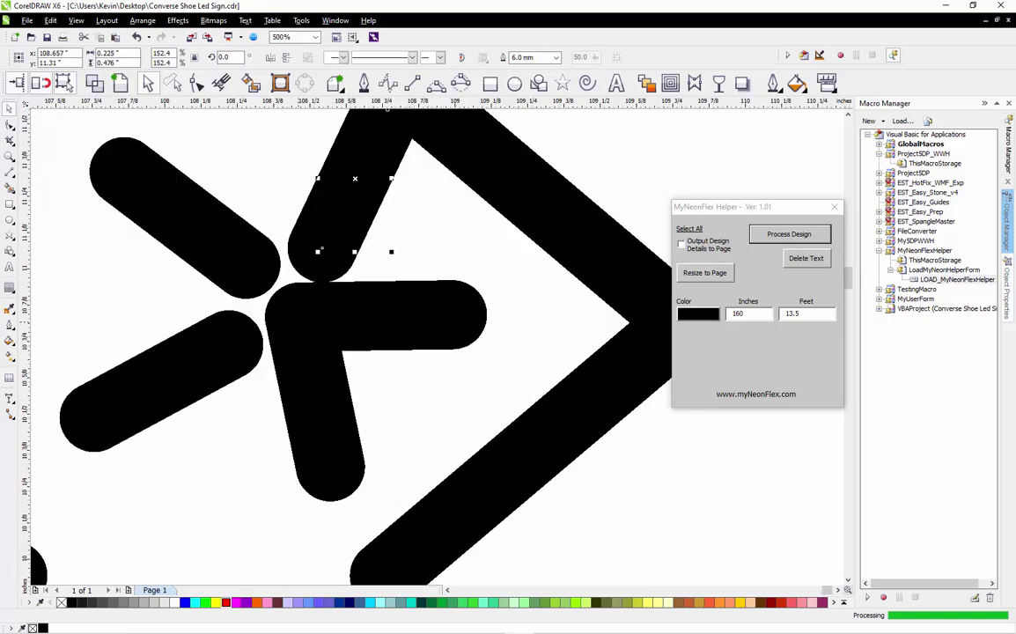
left_click_drag(319, 324, 341, 353)
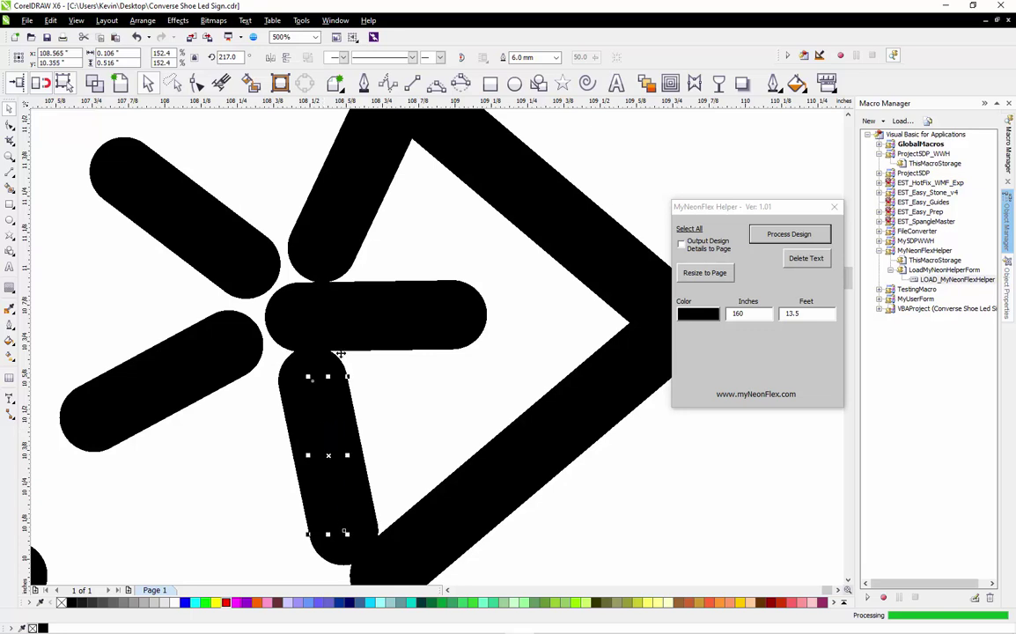
left_click(352, 315)
left_click_drag(352, 315, 412, 315)
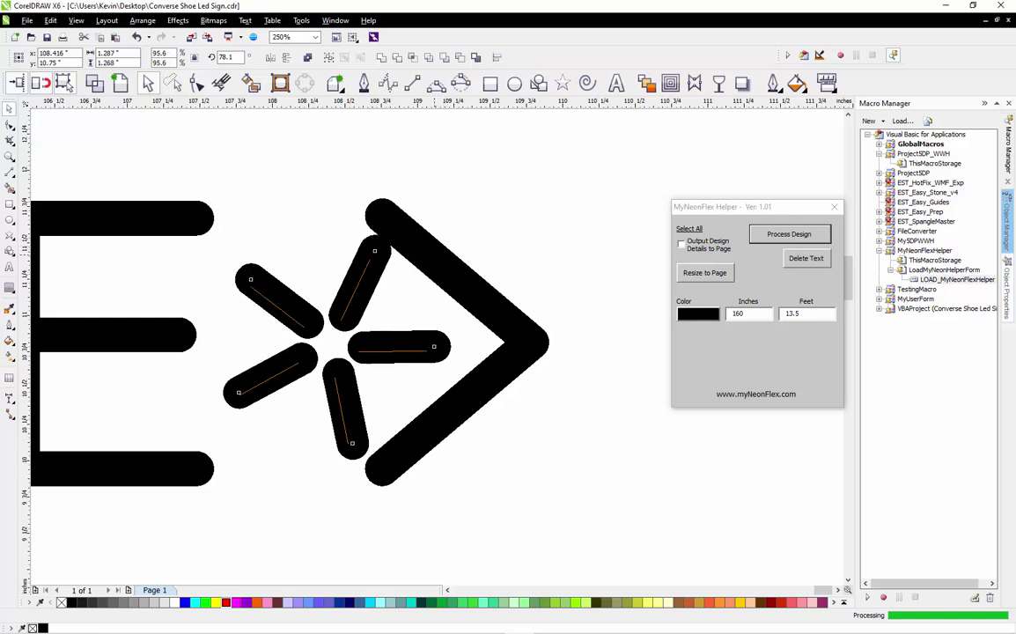
Set the outline width of the five star arms to 6 mm and turn off scaling with the object
left_click(773, 81)
left_click(810, 116)
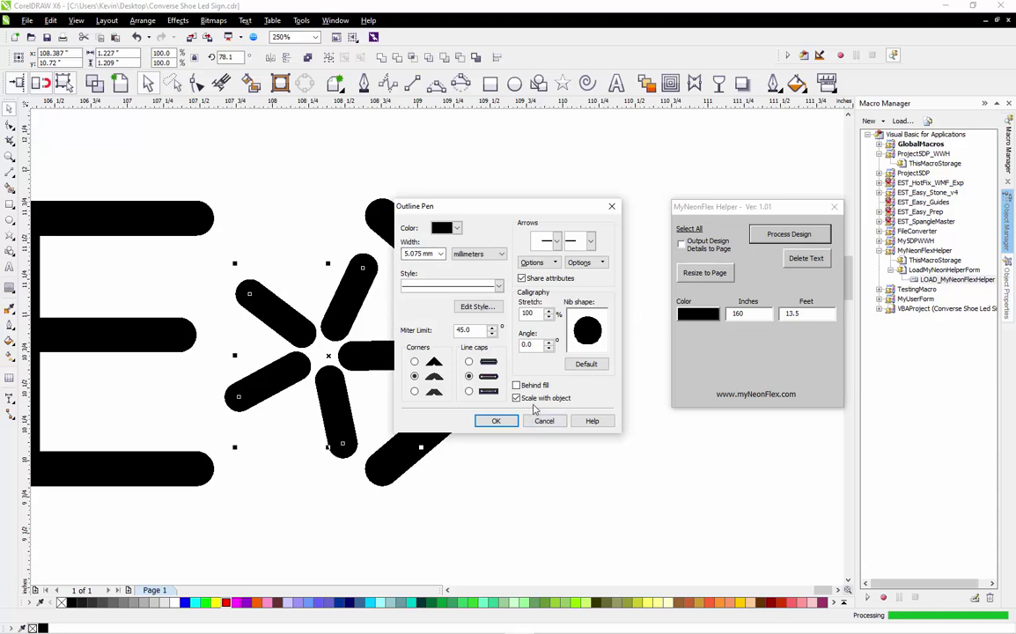
left_click_drag(433, 252, 400, 256)
left_click(431, 252)
left_click_drag(403, 253, 420, 272)
type("6")
key("Return")
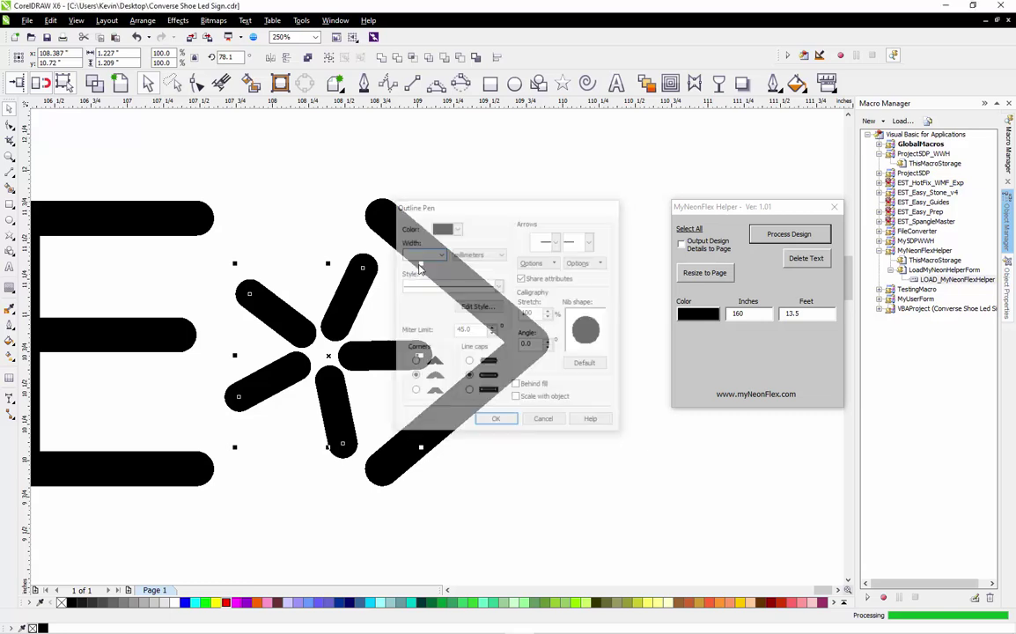
Move the star's upper right, lower and lower left arms slightly outward to open gaps between the arms
scroll(328, 340, "up", 2)
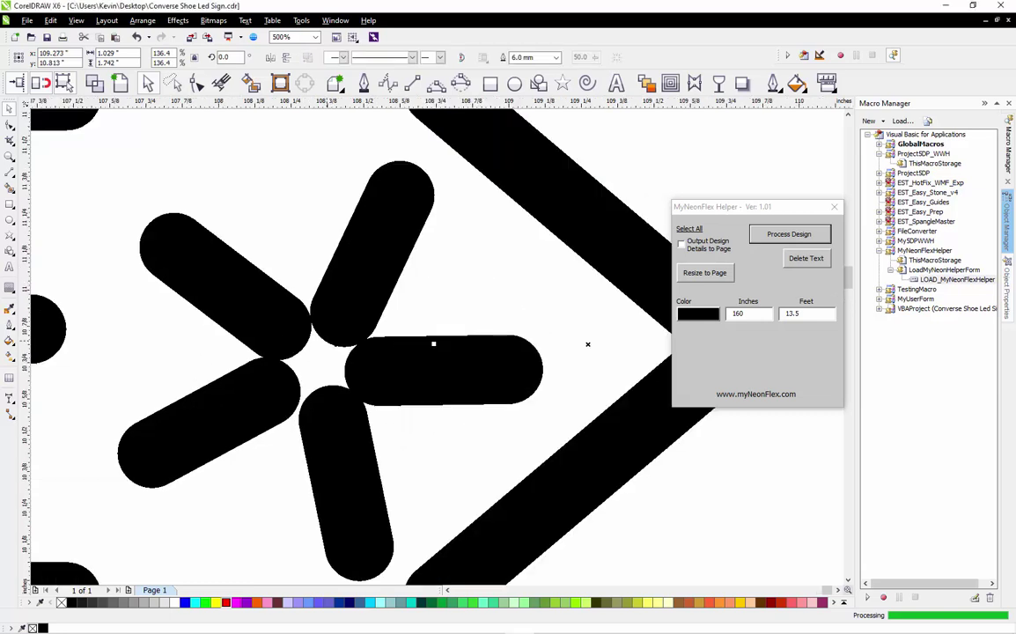
left_click(375, 256)
left_click_drag(374, 256, 379, 240)
left_click_drag(335, 468, 345, 490)
left_click(209, 423)
left_click_drag(209, 422, 204, 434)
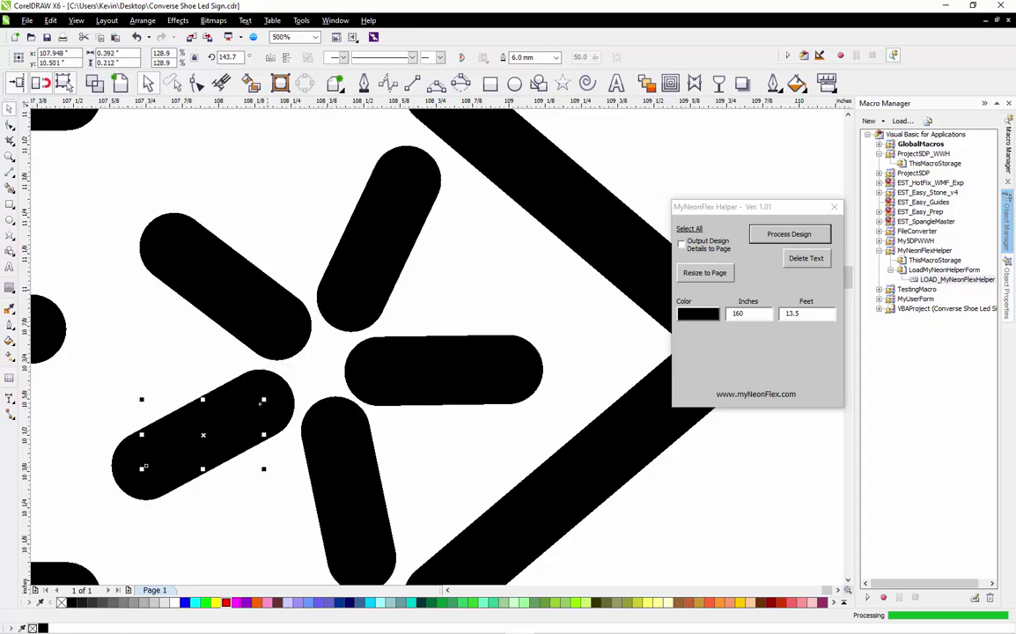
Select all five star arms and scale them down together to about 1.16 by 1.21 inches
left_click(225, 286)
scroll(225, 286, "down", 2)
left_click(392, 234, "shift")
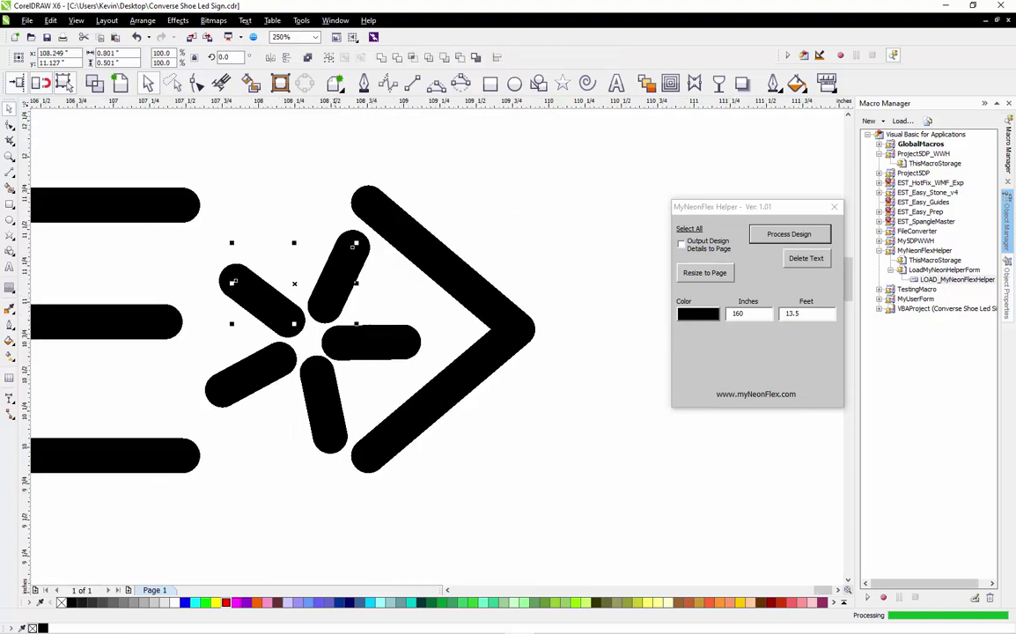
left_click(462, 374, "shift")
left_click(341, 380, "shift")
left_click(251, 377, "shift")
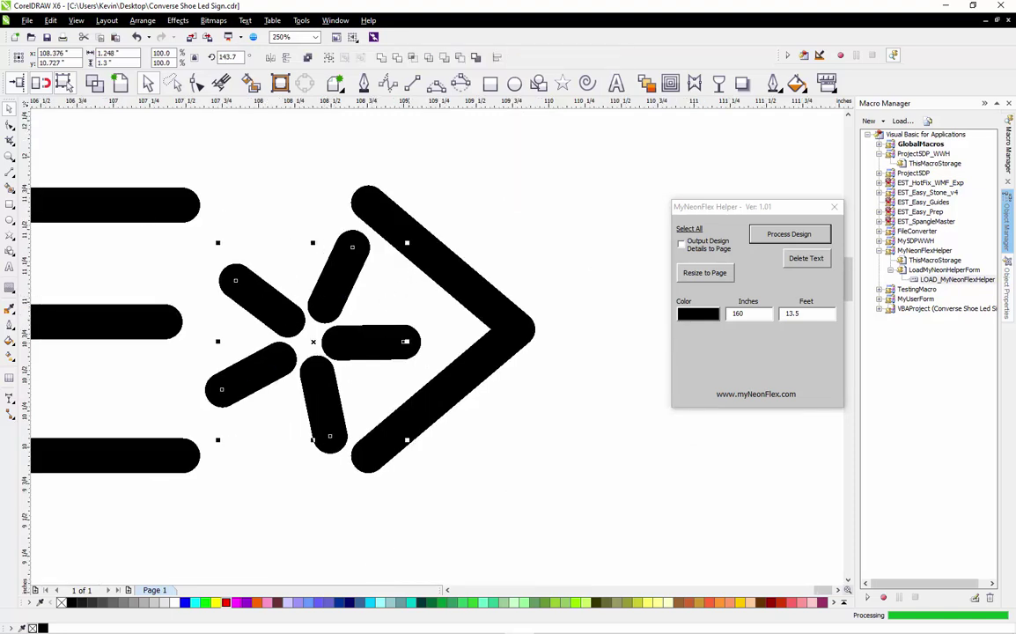
mouse_move(407, 242)
left_mouse_down()
mouse_move(371, 274)
mouse_move(397, 254)
left_mouse_up()
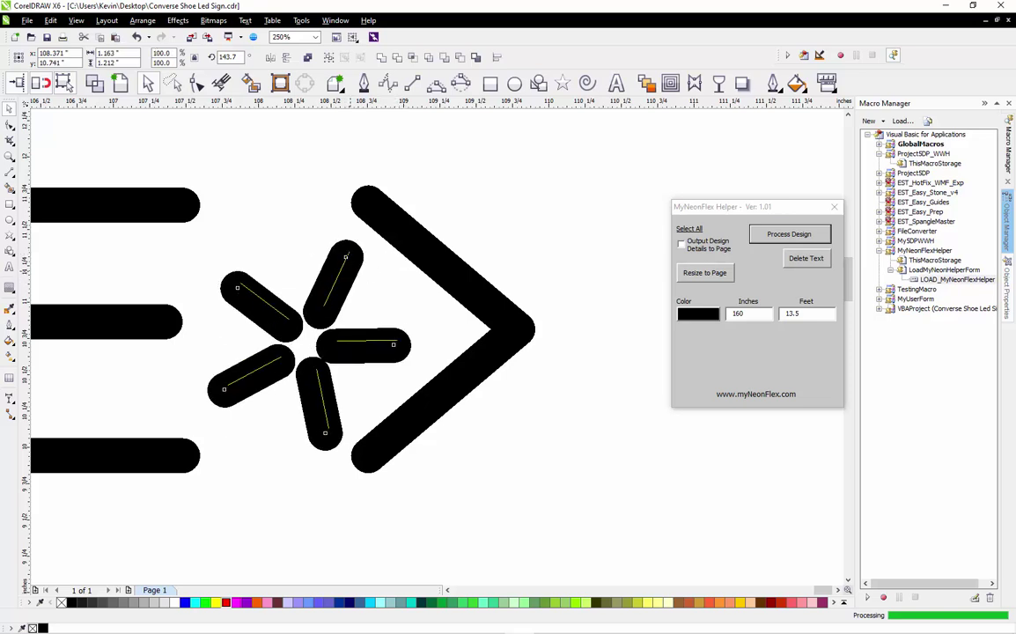
Shift the five star arms together slightly up and to the right within the arrow, and check their gaps
left_click_drag(350, 308, 353, 302)
left_click(353, 303)
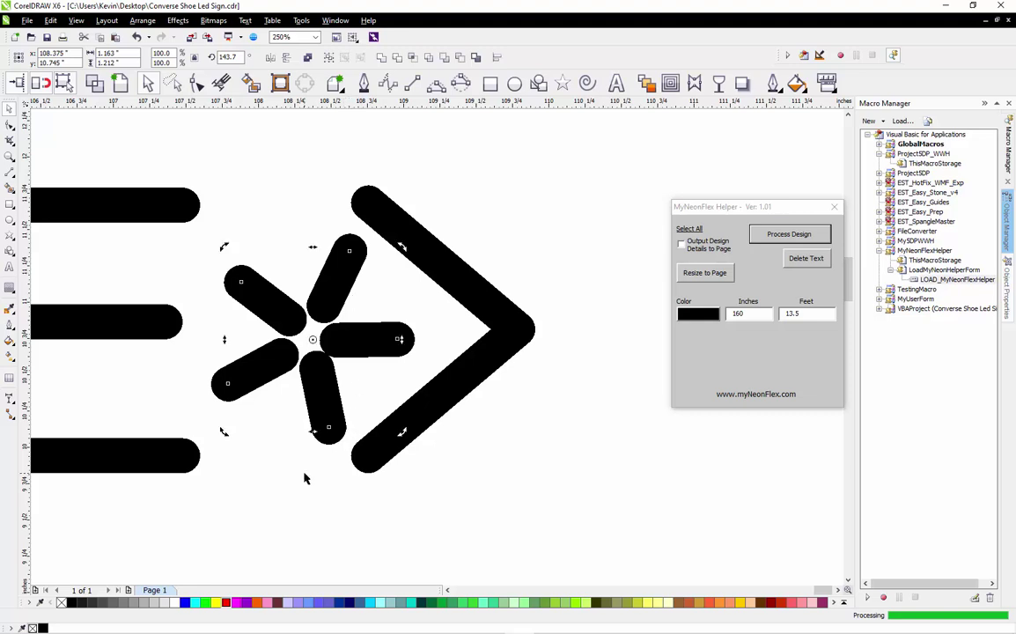
left_click(341, 318)
scroll(320, 366, "up", 3)
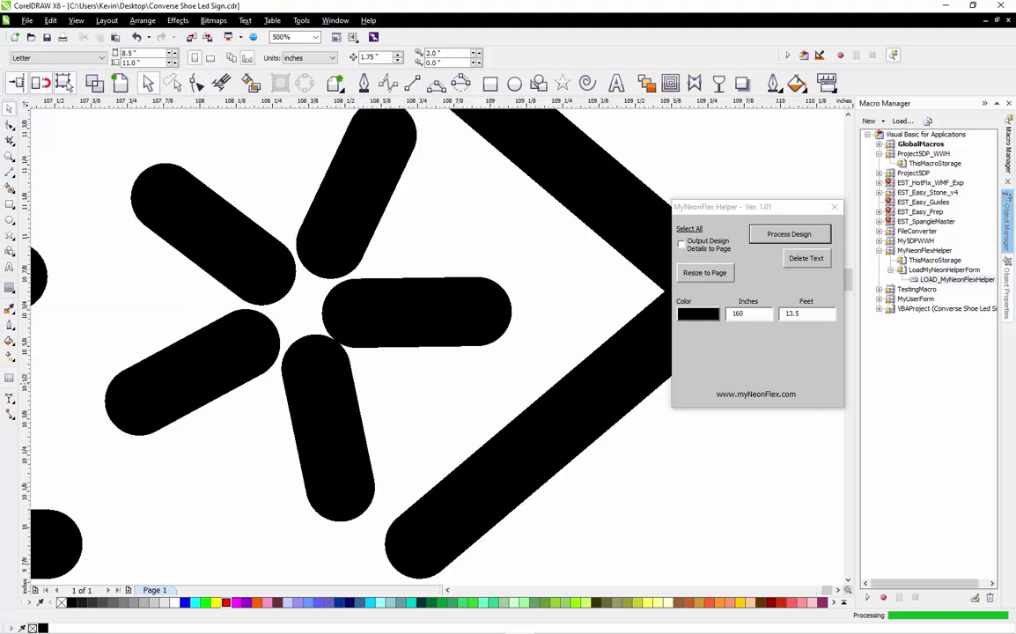
Nudge the star's lower arm slightly down and away from the right arm to open a gap between them
left_click(321, 396)
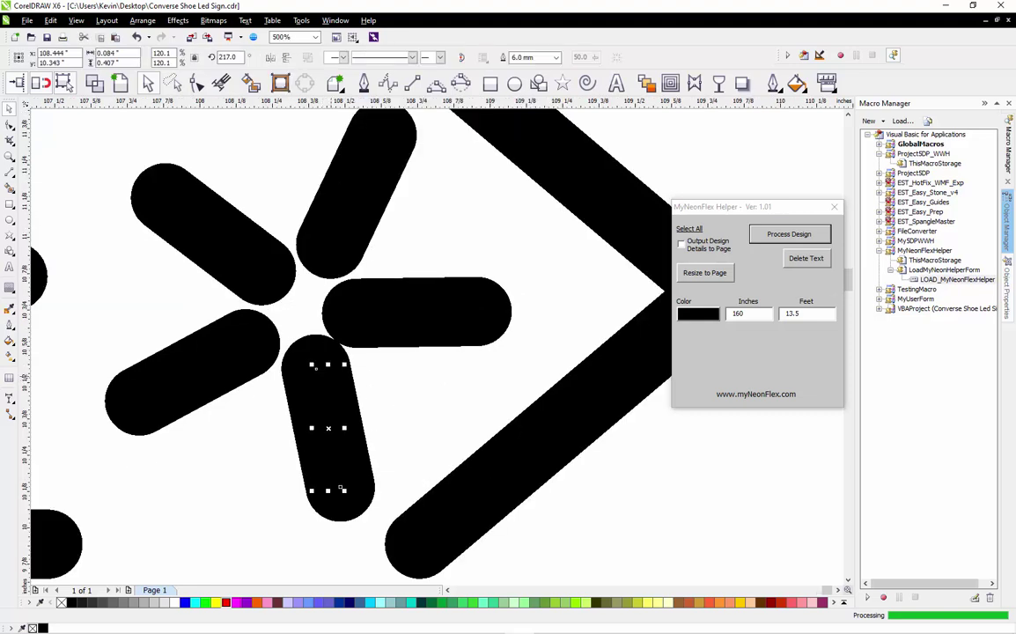
left_click(324, 292)
left_click(163, 197)
left_click(376, 309)
scroll(376, 309, "down", 3)
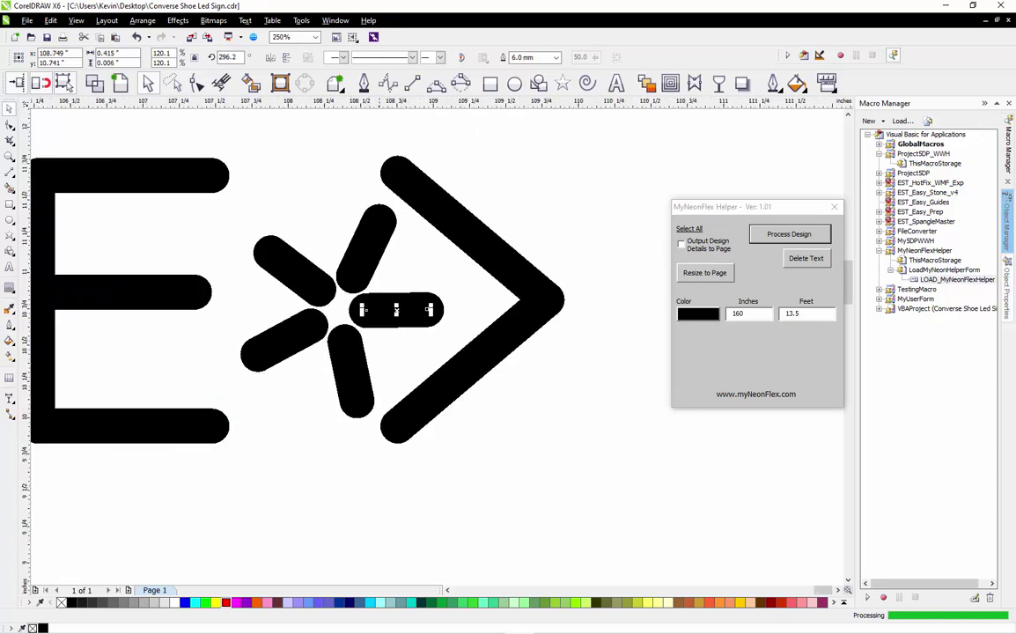
Check the outline pen settings of the star's upper right arm, including its width and line caps
left_click(368, 242)
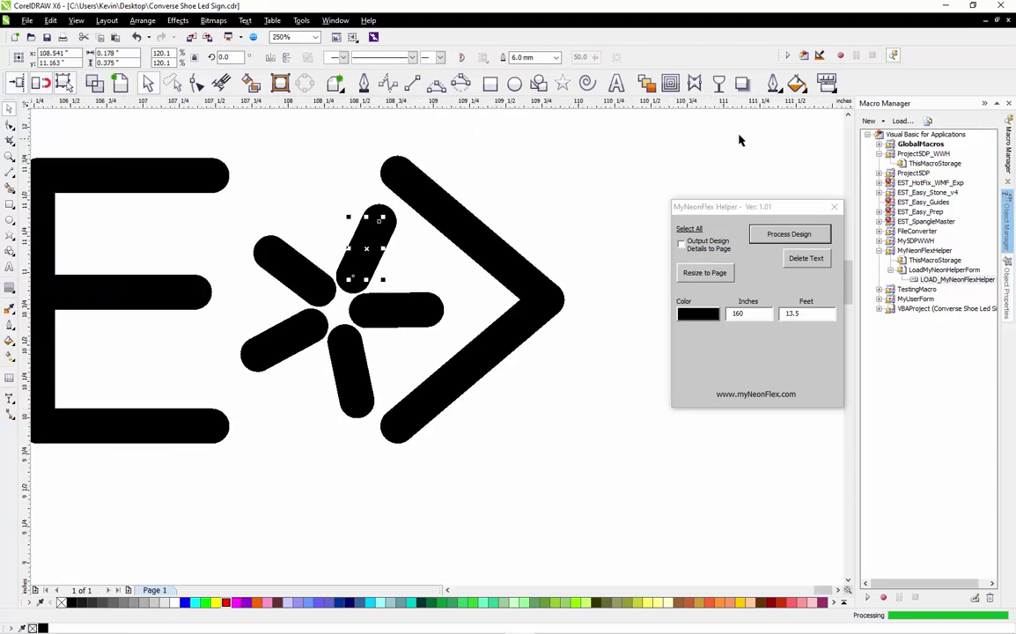
left_click(773, 81)
left_click(792, 111)
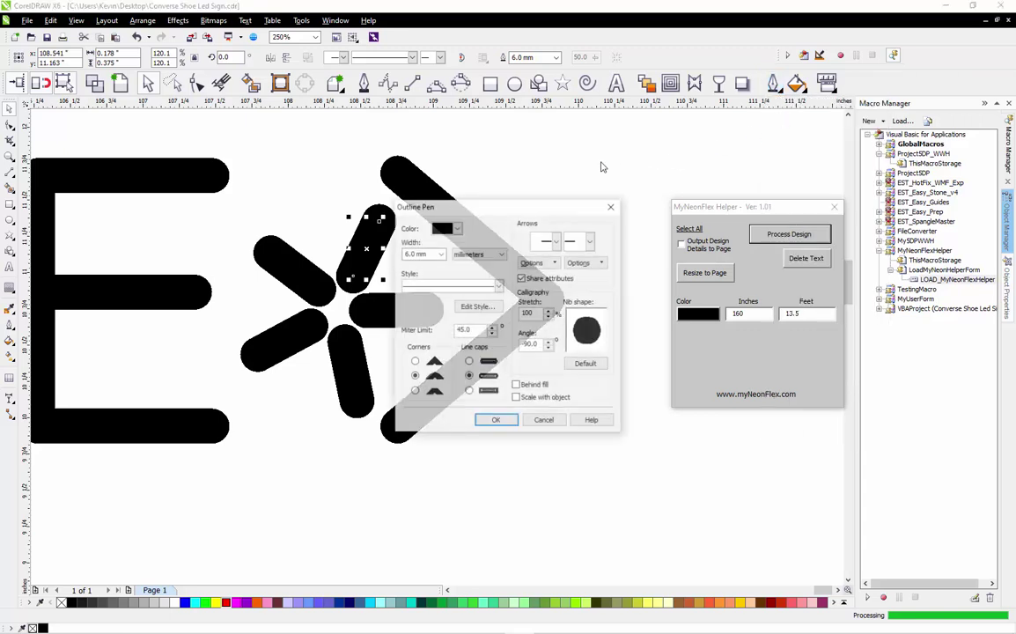
left_click(496, 420)
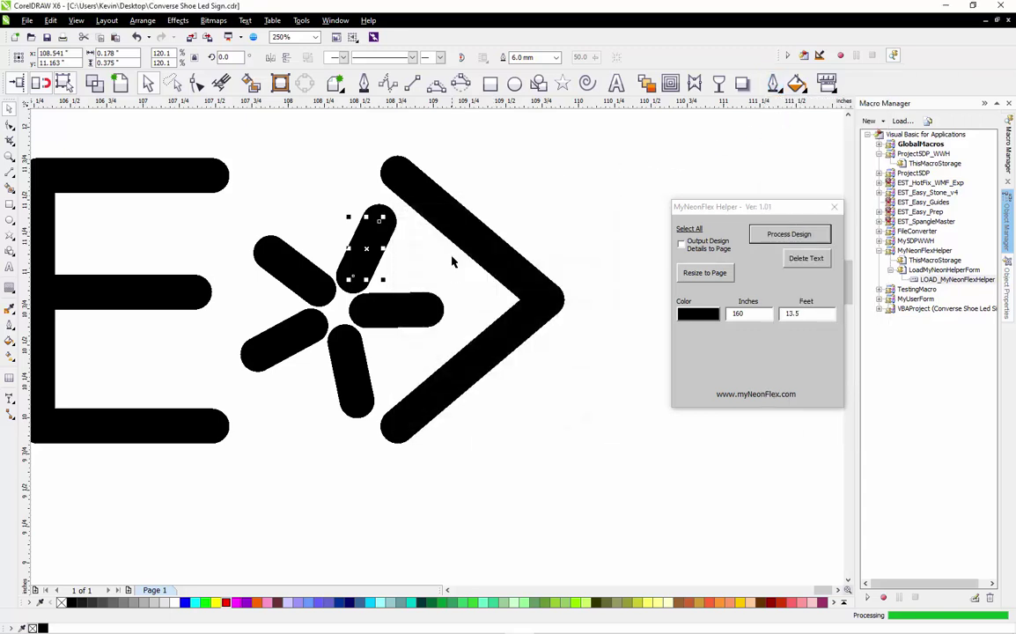
left_click(420, 249)
left_click(426, 220)
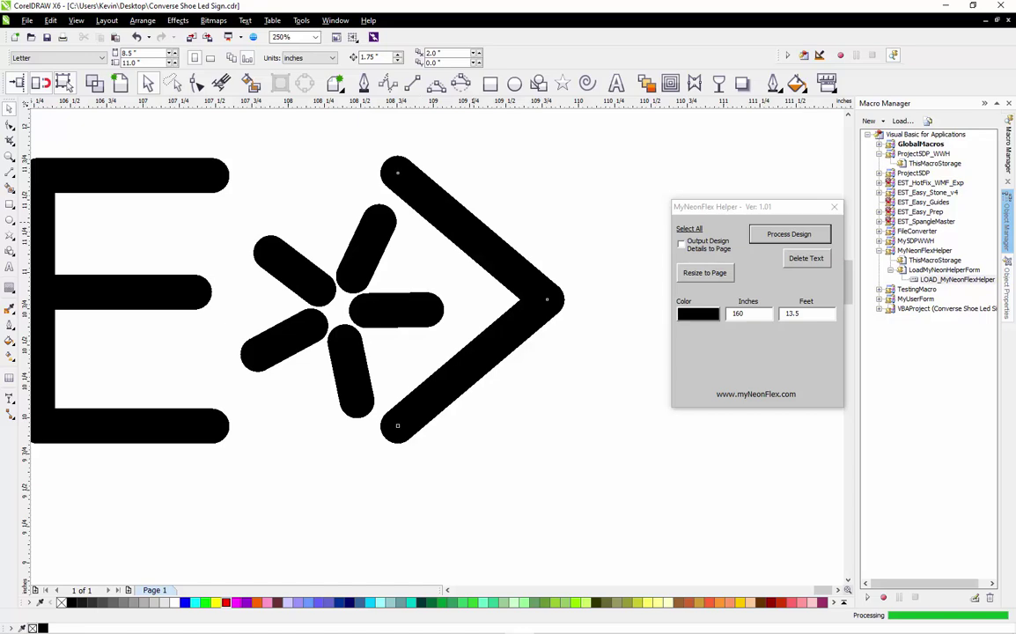
Move the star's lower left arm slightly down and outward, and nudge the lower arm slightly further down
scroll(413, 264, "down", 2)
left_click(480, 350)
scroll(481, 349, "down", 2)
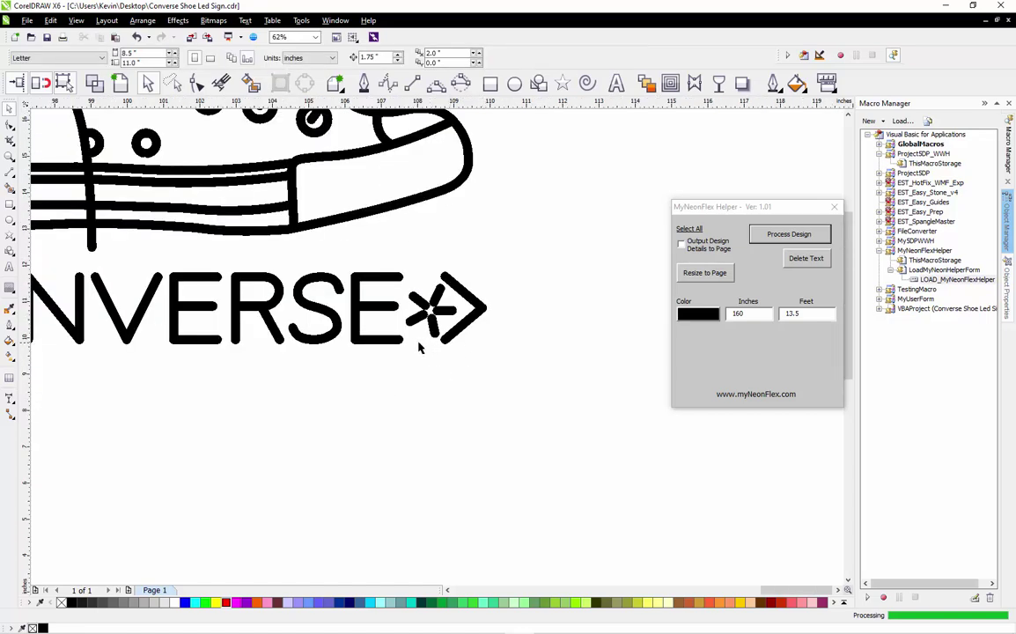
scroll(418, 322, "up", 5)
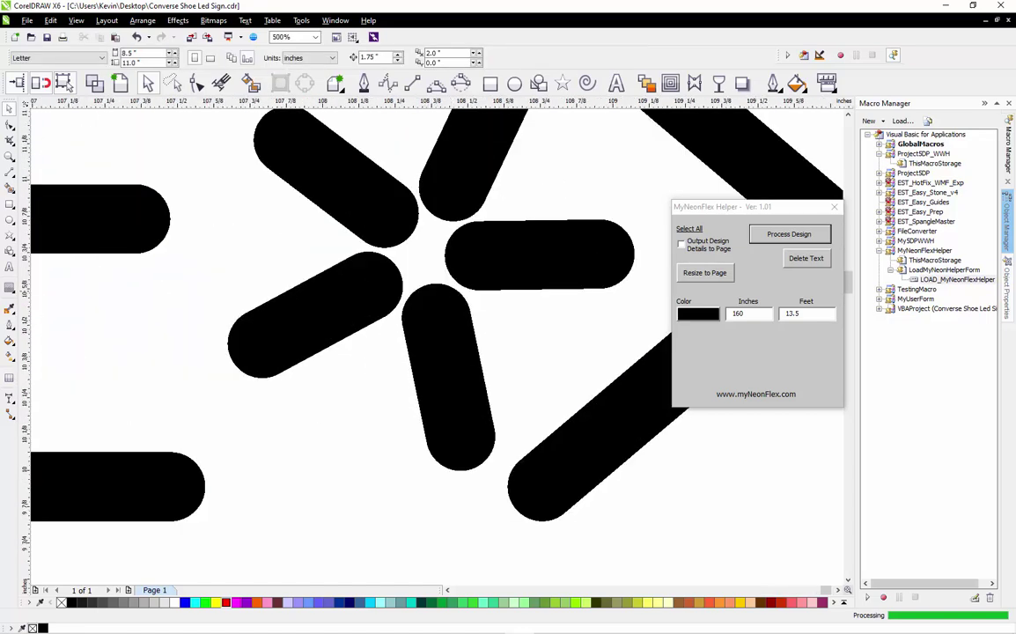
left_click_drag(378, 291, 375, 293)
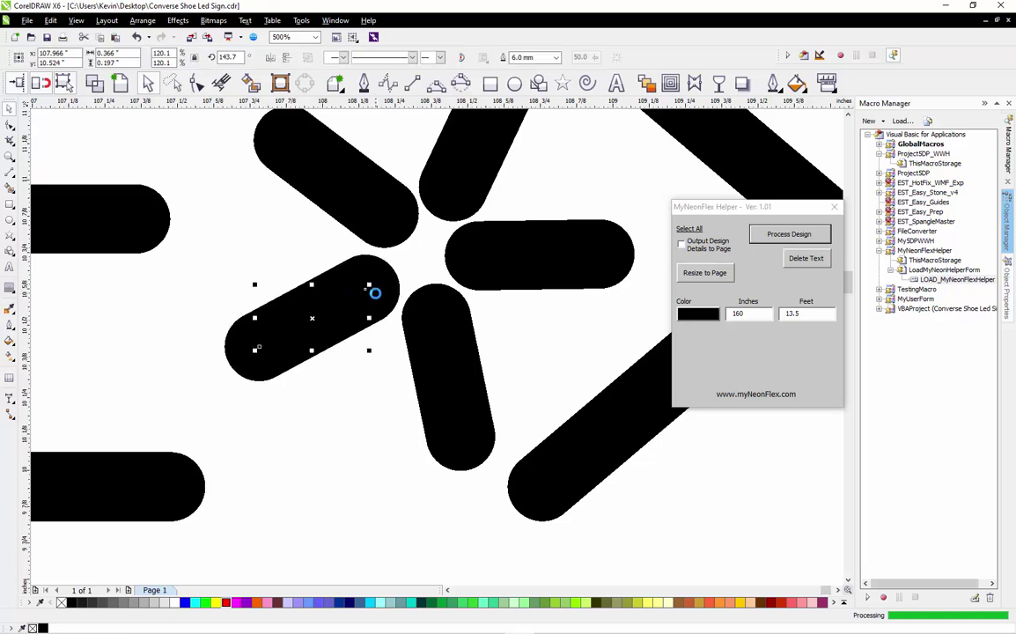
left_click(461, 436)
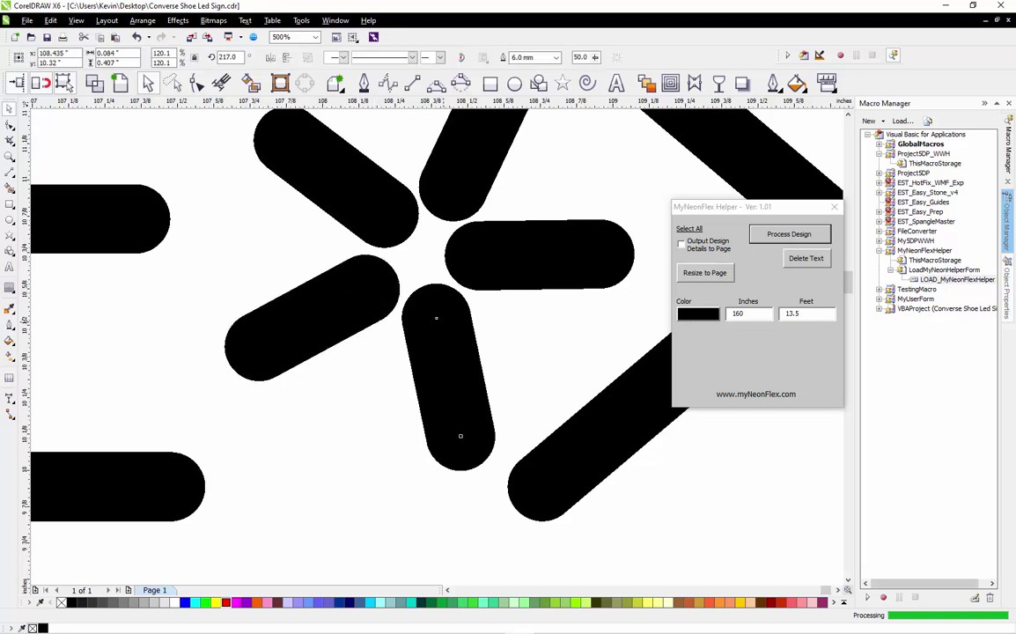
left_click(387, 409)
scroll(387, 409, "down", 1)
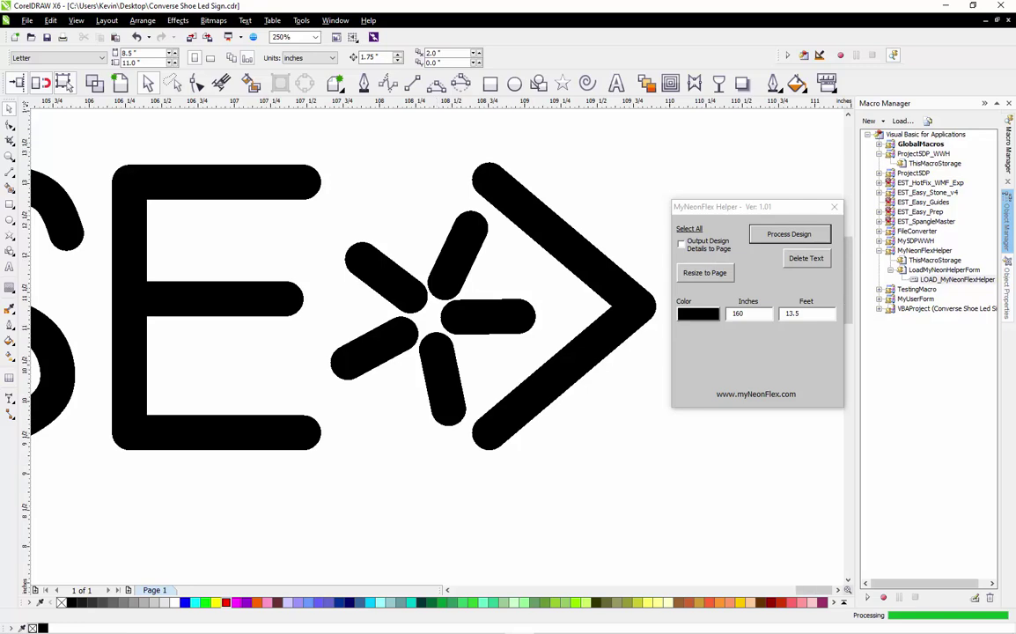
scroll(388, 409, "down", 1)
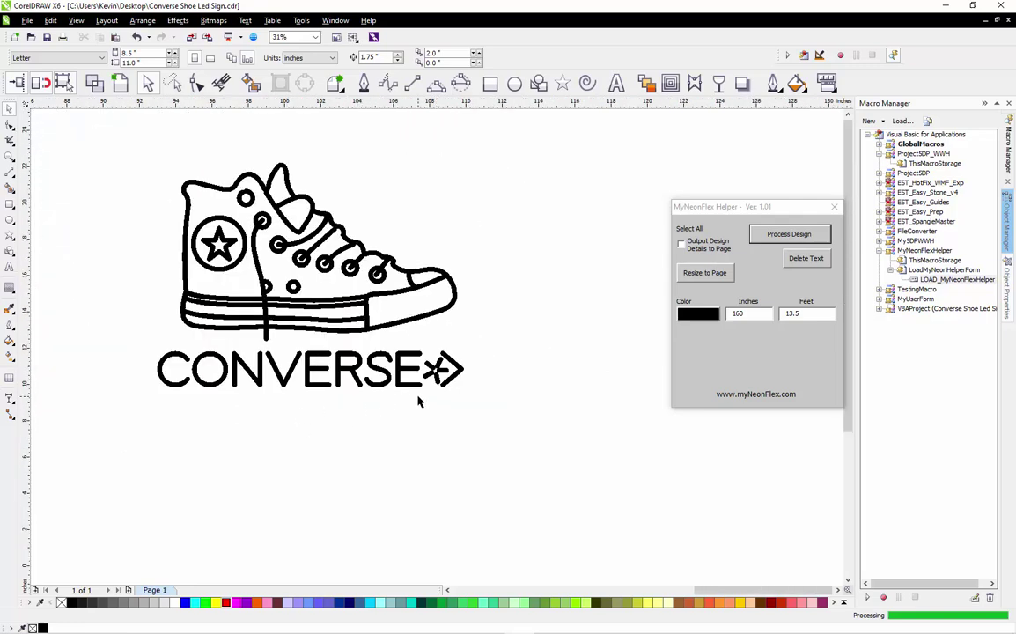
scroll(462, 344, "up", 2)
scroll(462, 343, "up", 1)
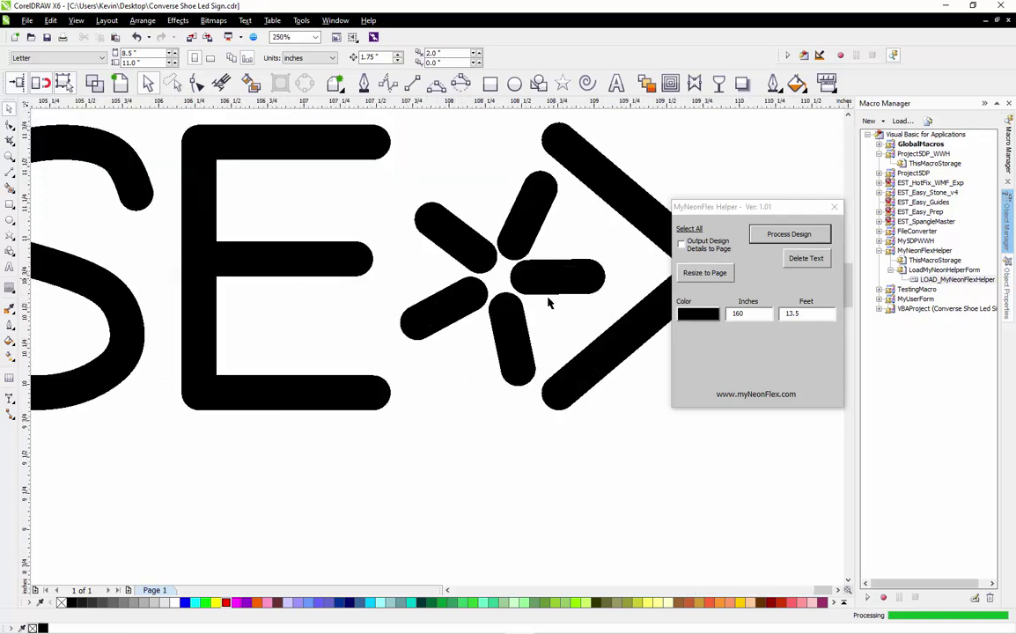
Calculate the tubing length of the star's lower arm with the MyNeonFlex Helper
left_click(517, 361)
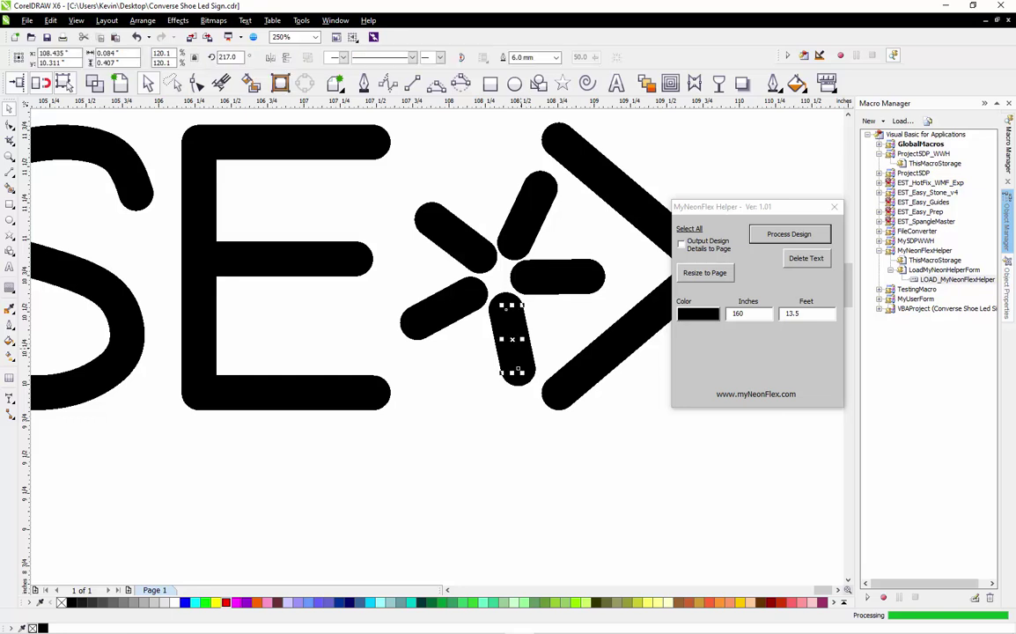
left_click(827, 233)
left_click(451, 442)
scroll(478, 424, "down", 2)
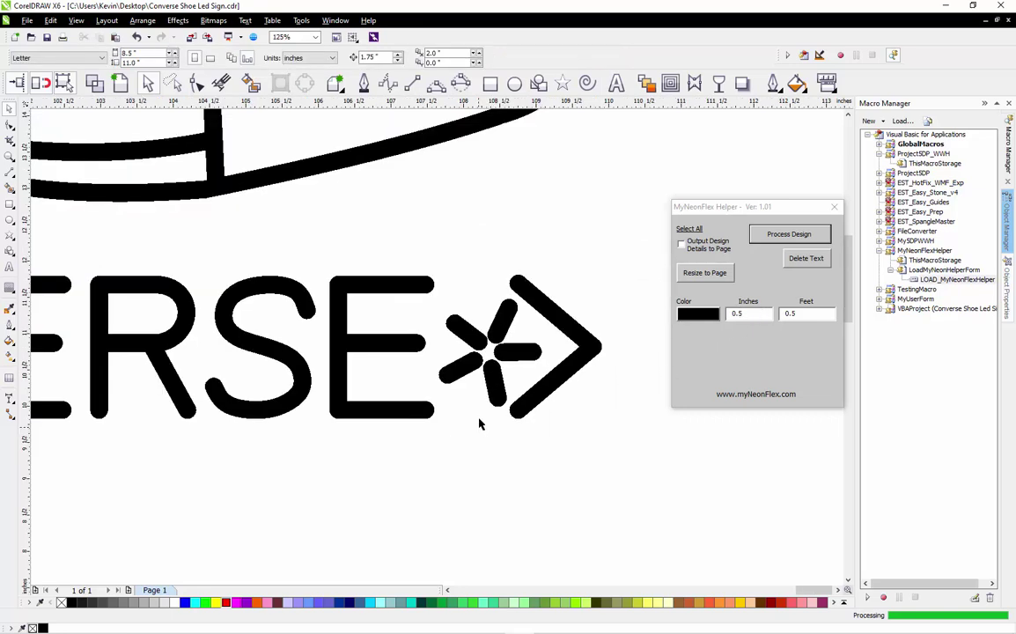
Examine the star's spacing, the overall sign, and the line junctions around the shoe's collar, tongue and eyelets
scroll(480, 373, "up", 4)
scroll(462, 390, "down", 2)
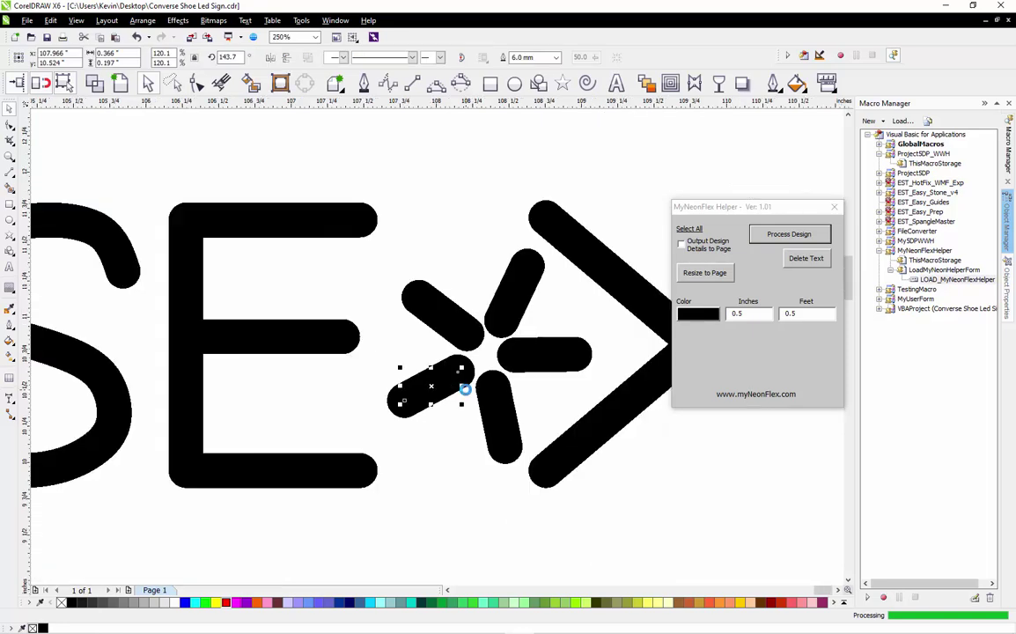
scroll(506, 483, "down", 2)
scroll(493, 467, "down", 2)
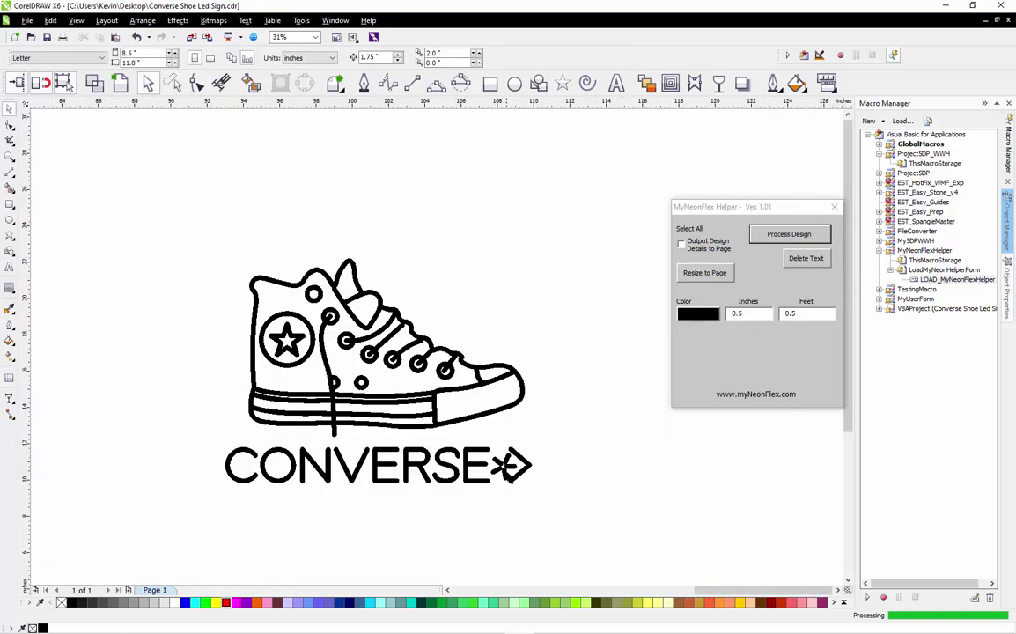
scroll(298, 397, "up", 2)
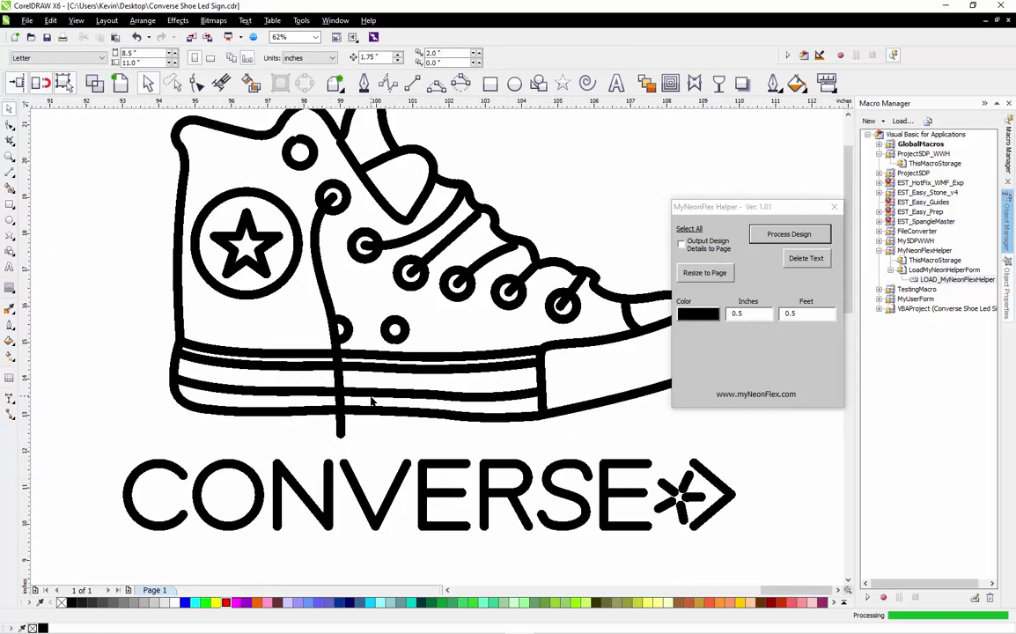
scroll(372, 400, "down", 2)
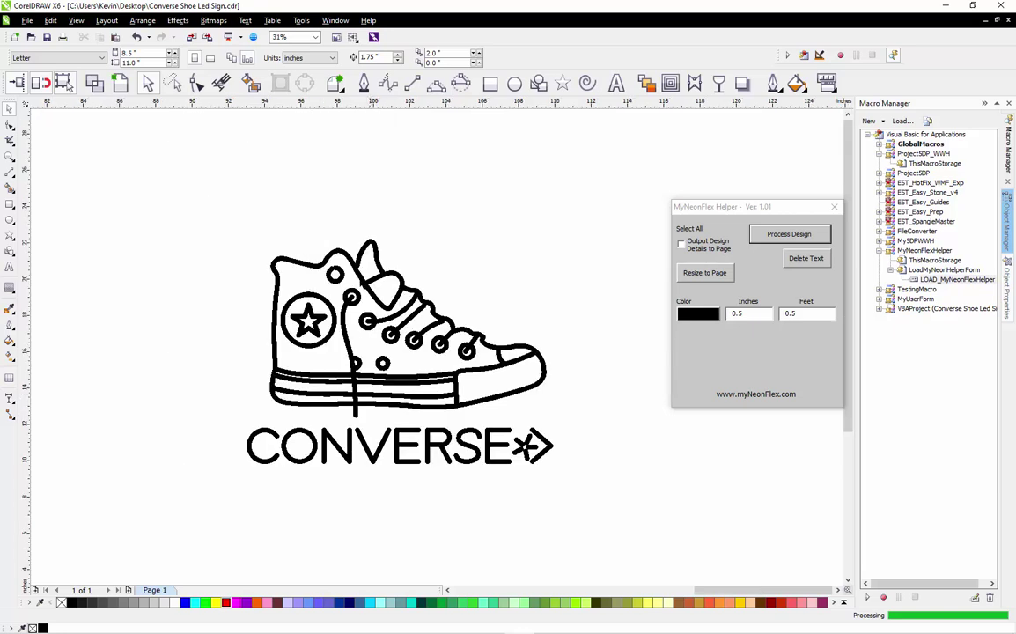
scroll(363, 245, "up", 6)
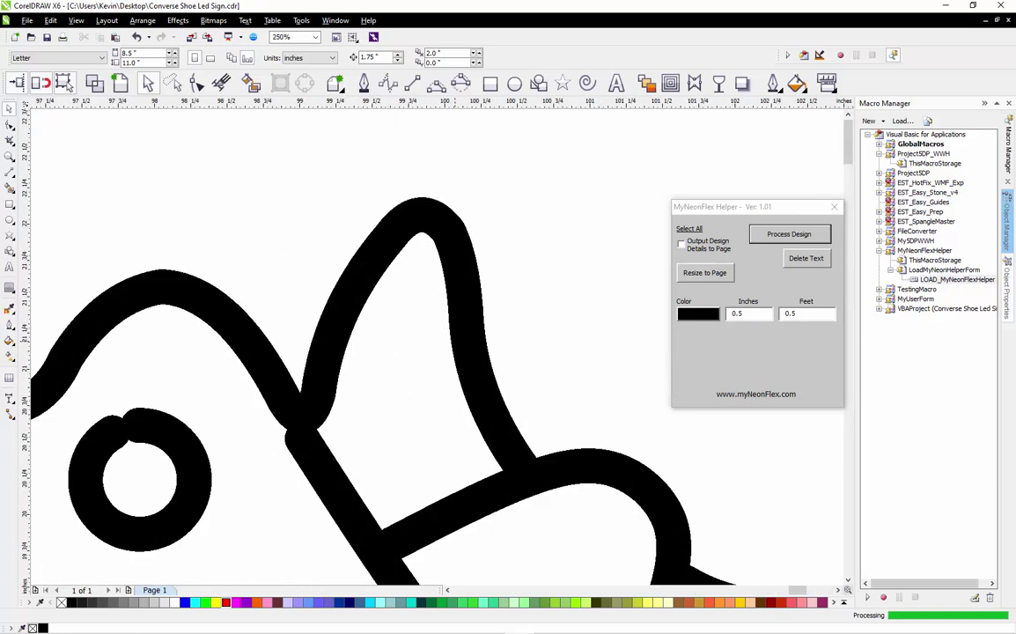
scroll(377, 284, "down", 3)
scroll(434, 338, "up", 3)
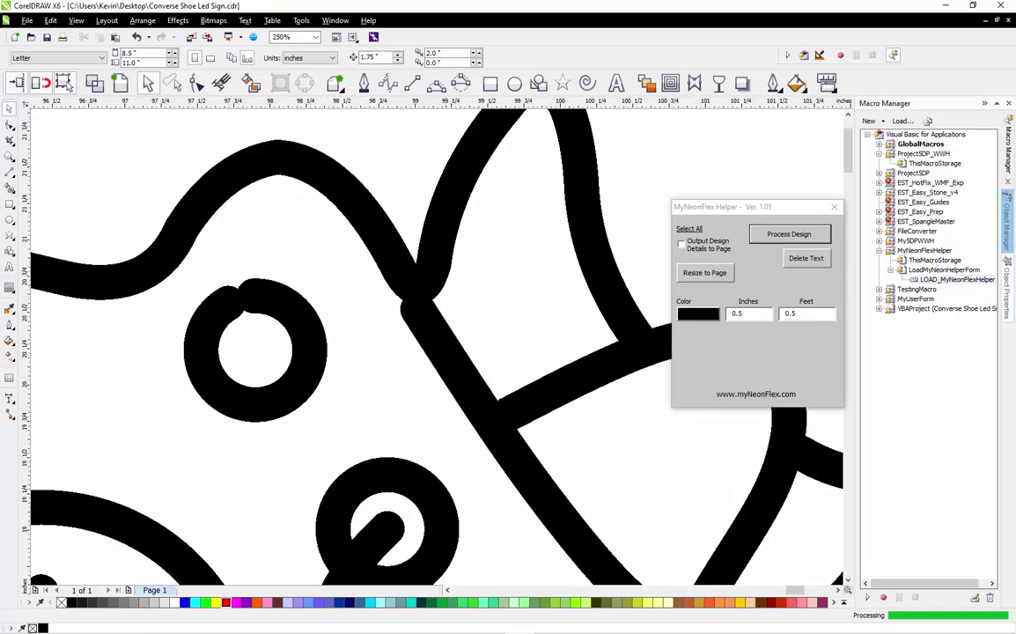
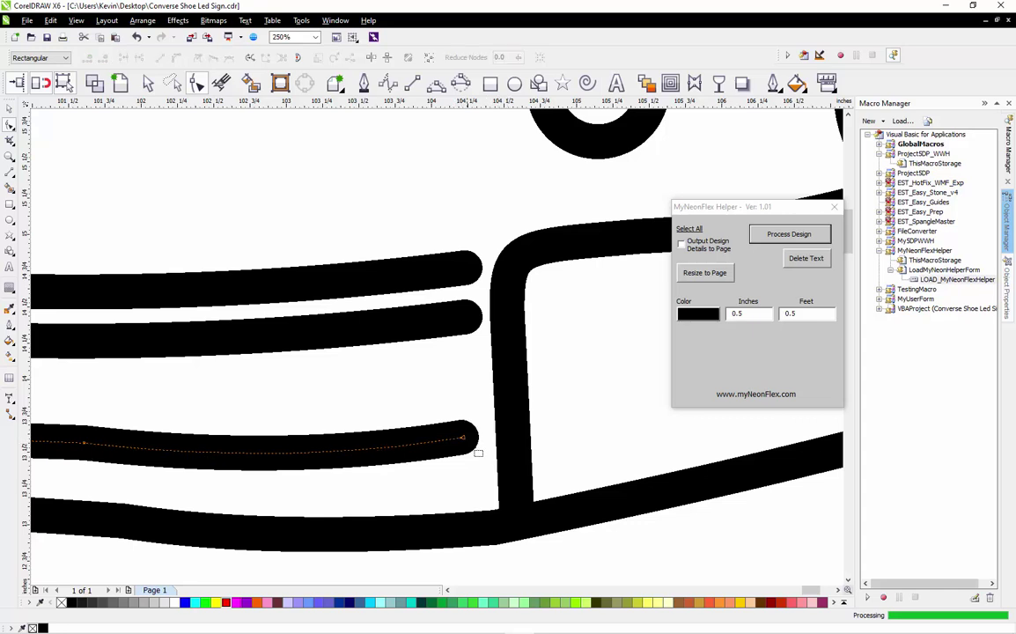
Extend the toe end of the third sole stripe slightly toward the toe cap's vertical line, keeping a small gap
left_click_drag(473, 451, 481, 451)
scroll(472, 436, "up", 2)
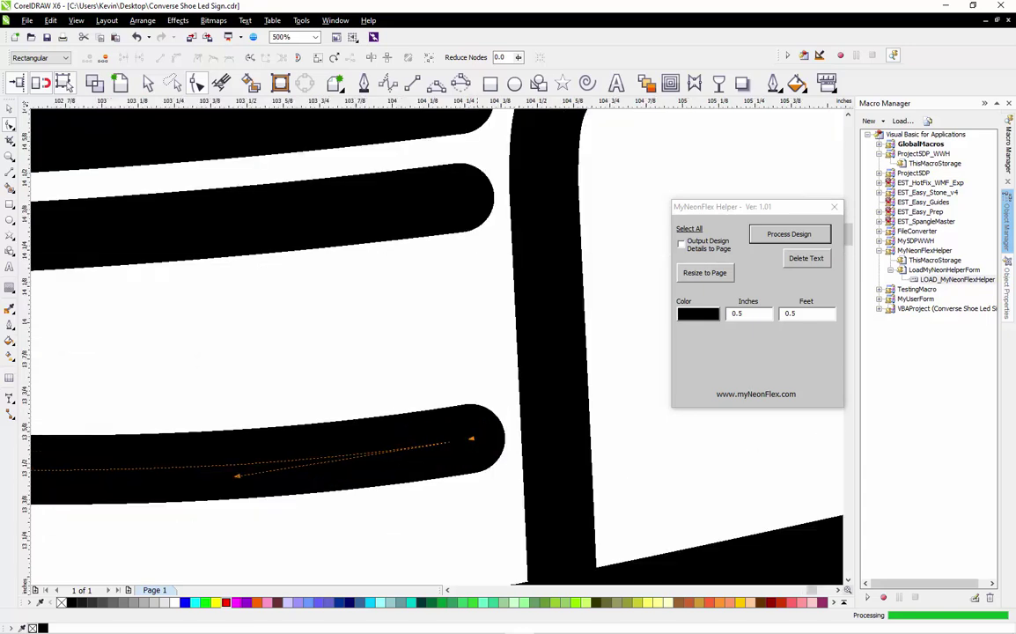
scroll(460, 435, "down", 6)
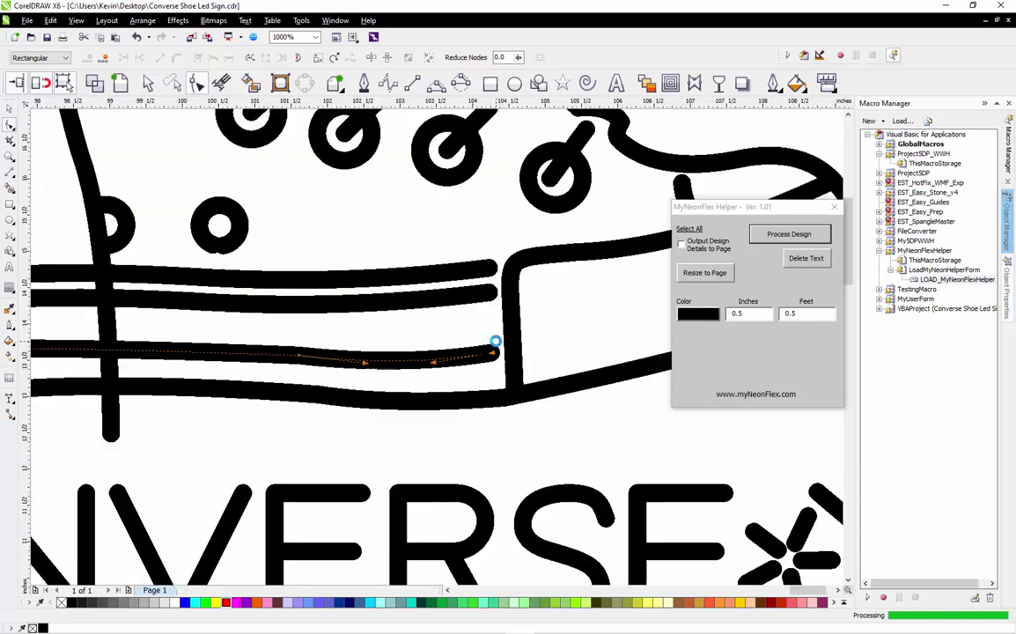
Trim the heel end of the second sole stripe back from the heel outline to leave a gap
scroll(229, 312, "up", 3)
scroll(229, 312, "up", 3)
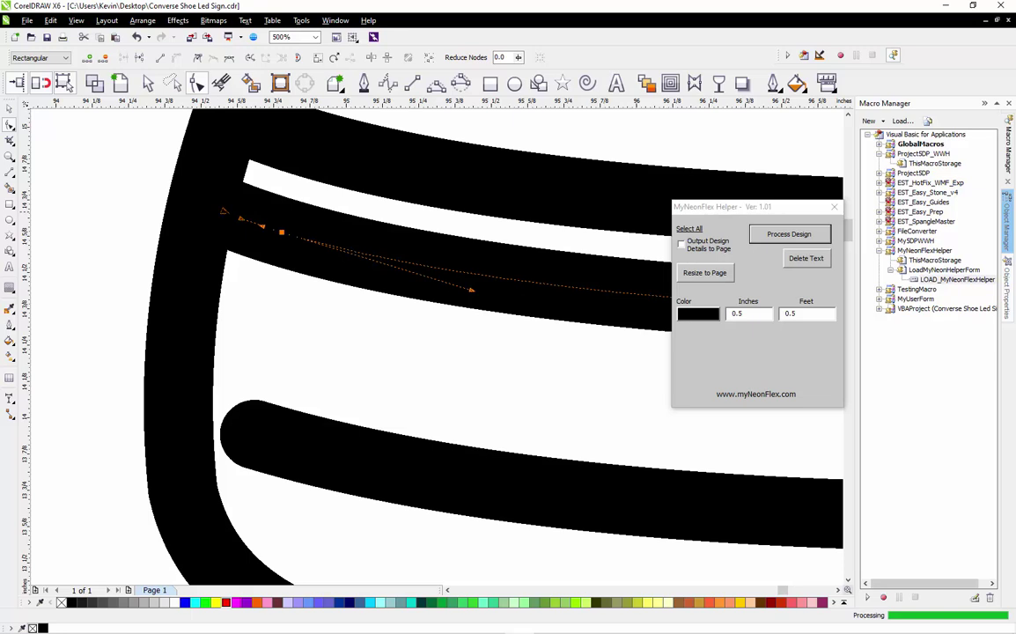
scroll(225, 211, "down", 1)
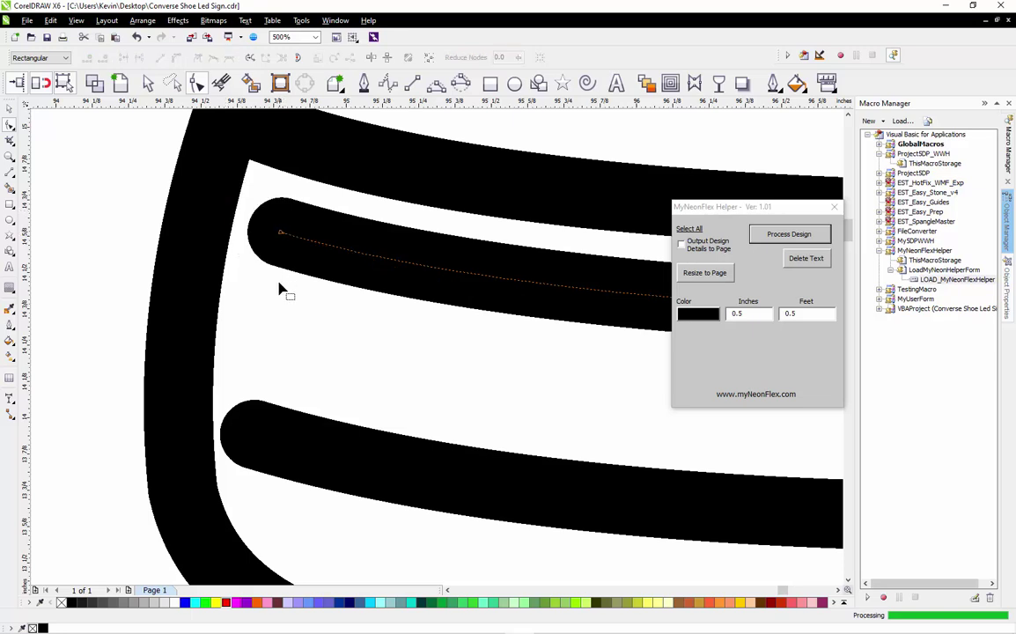
scroll(284, 288, "down", 1)
Add a node near the heel end of the top sole stripe and delete its end node to open a gap
scroll(322, 313, "up", 2)
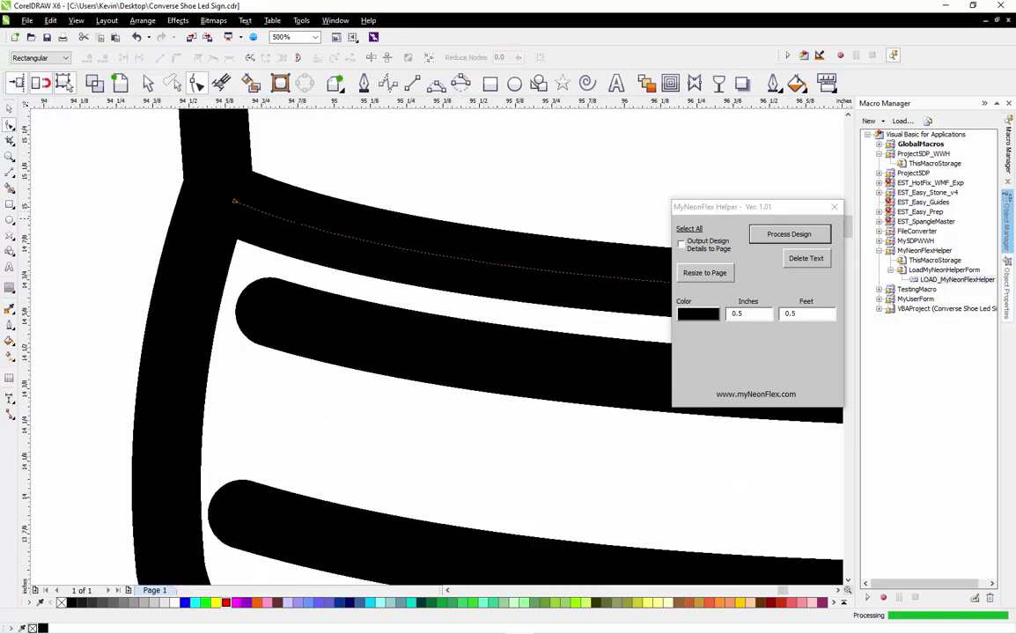
double_click(292, 221)
left_click(212, 182)
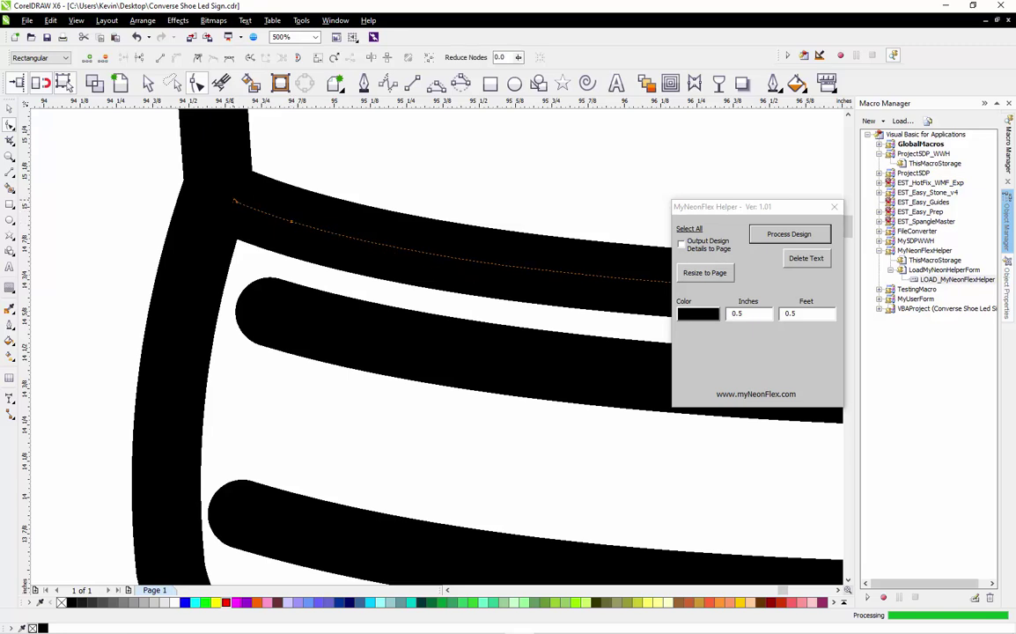
left_click(233, 201)
key("Delete")
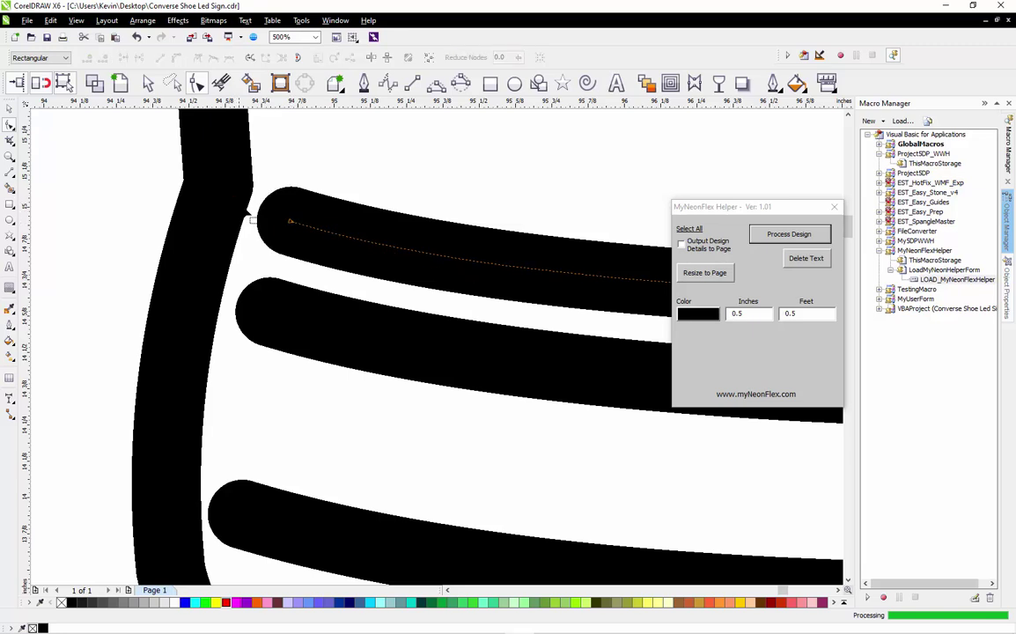
scroll(212, 306, "down", 3)
key("space")
Nudge the second sole stripe slightly down to widen its gap from the top stripe, and check the whole shoe
scroll(186, 288, "down", 2)
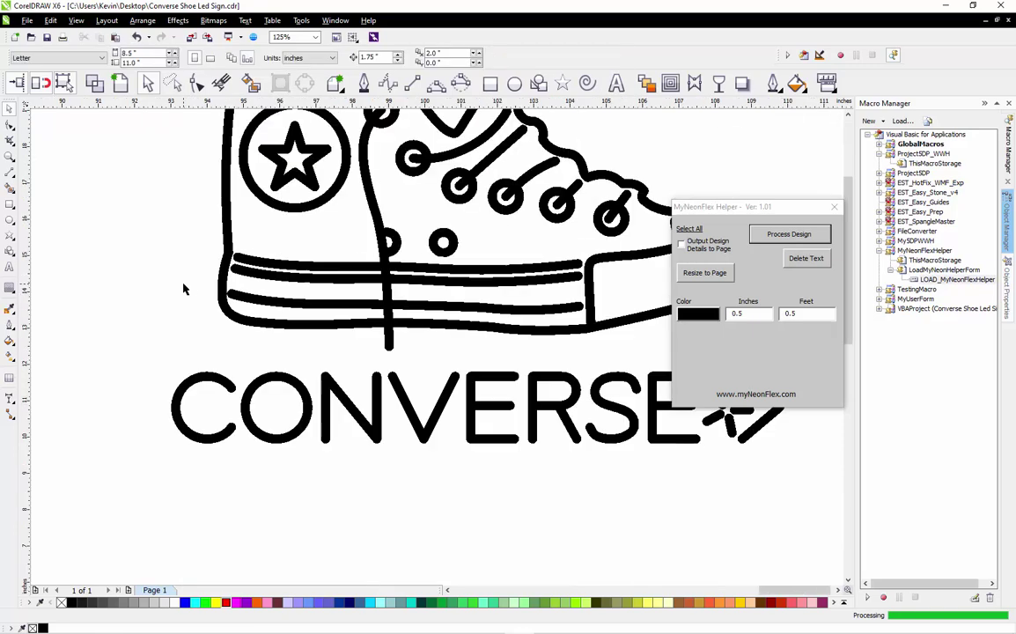
scroll(198, 286, "down", 2)
scroll(332, 275, "up", 4)
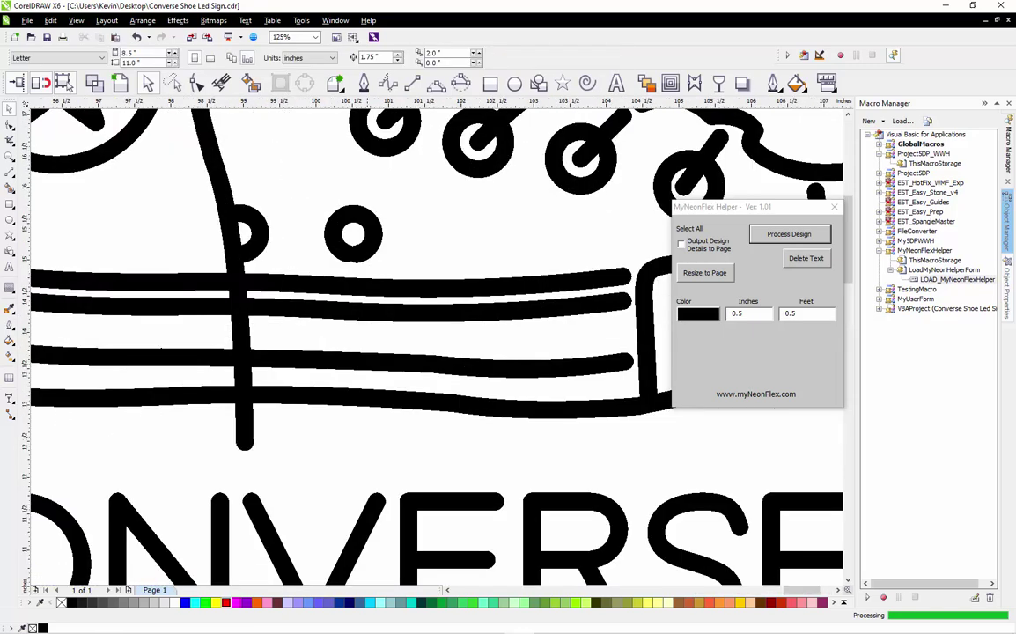
scroll(328, 269, "up", 2)
left_click(329, 319)
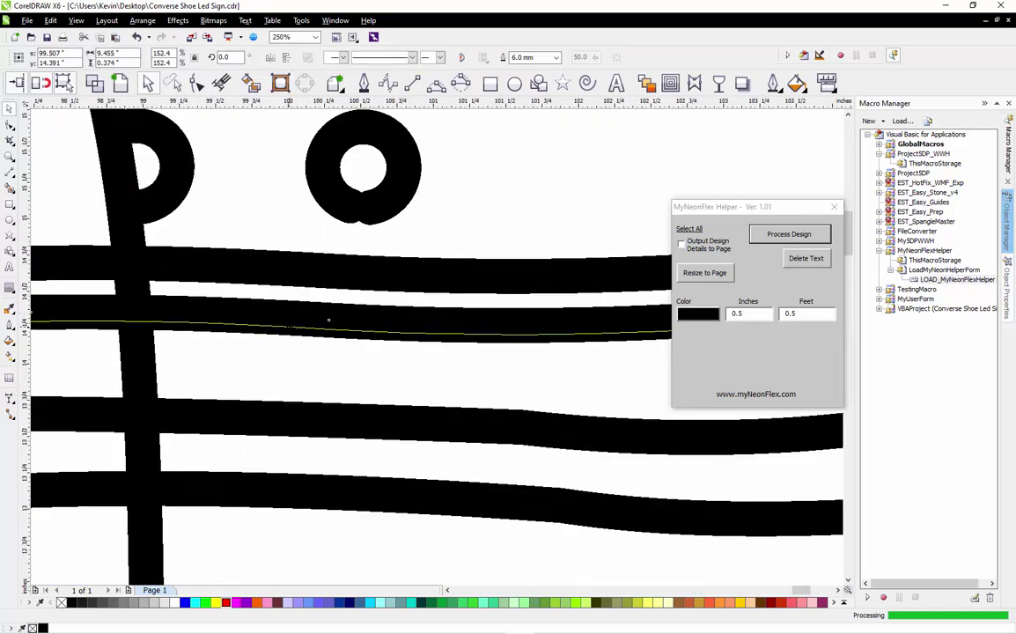
scroll(295, 361, "down", 4)
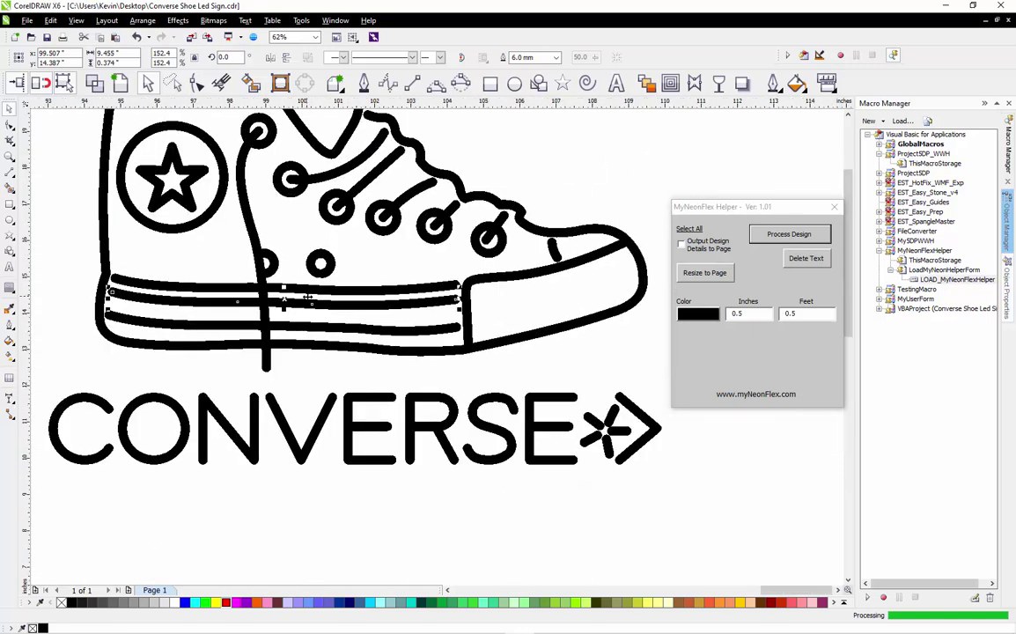
left_click(298, 370)
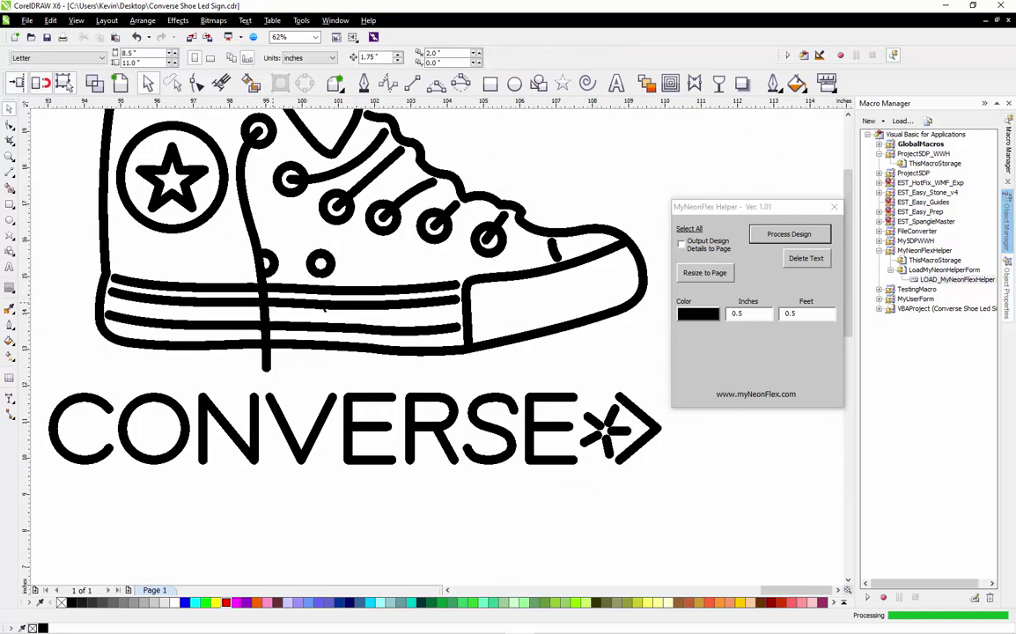
scroll(359, 313, "down", 2)
scroll(264, 234, "up", 2)
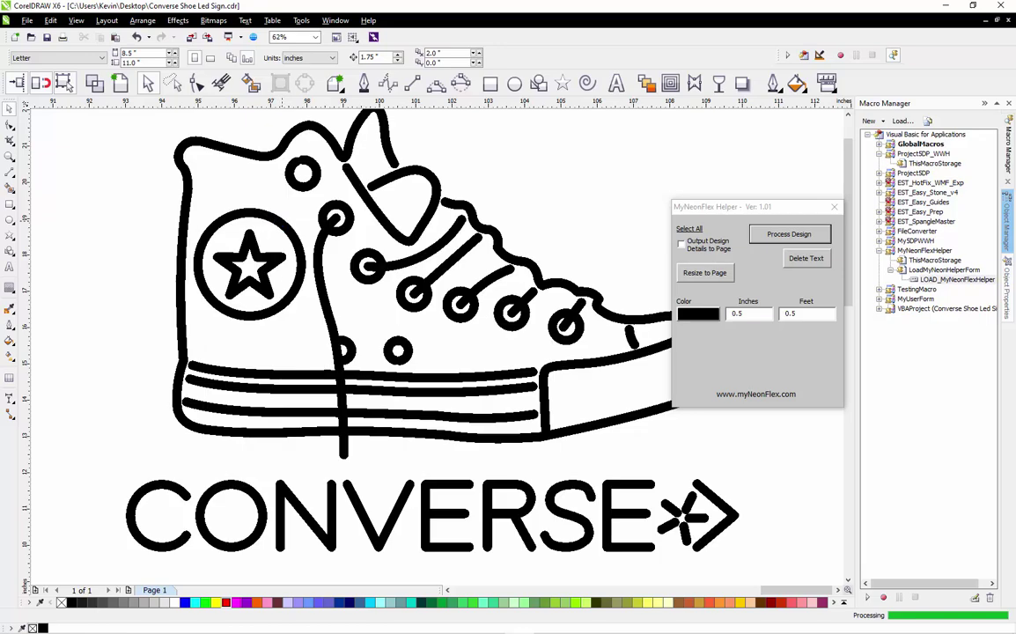
Add a node near the lower end of the toe cap's vertical line and delete its end node to open a gap above the sole outline
scroll(282, 181, "down", 2)
scroll(308, 198, "up", 2)
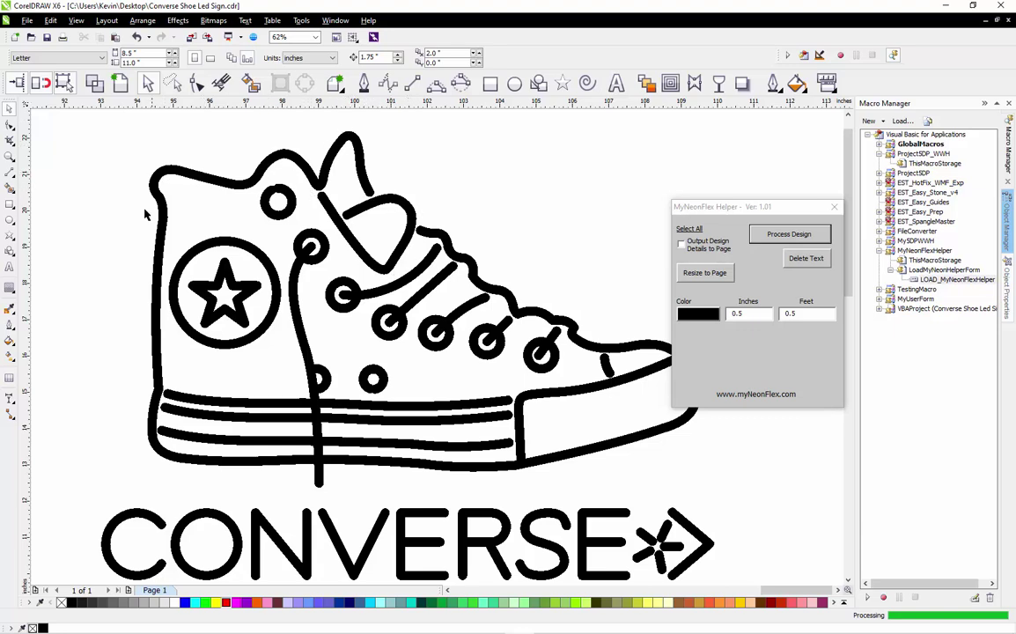
scroll(128, 315, "down", 2)
scroll(317, 347, "up", 2)
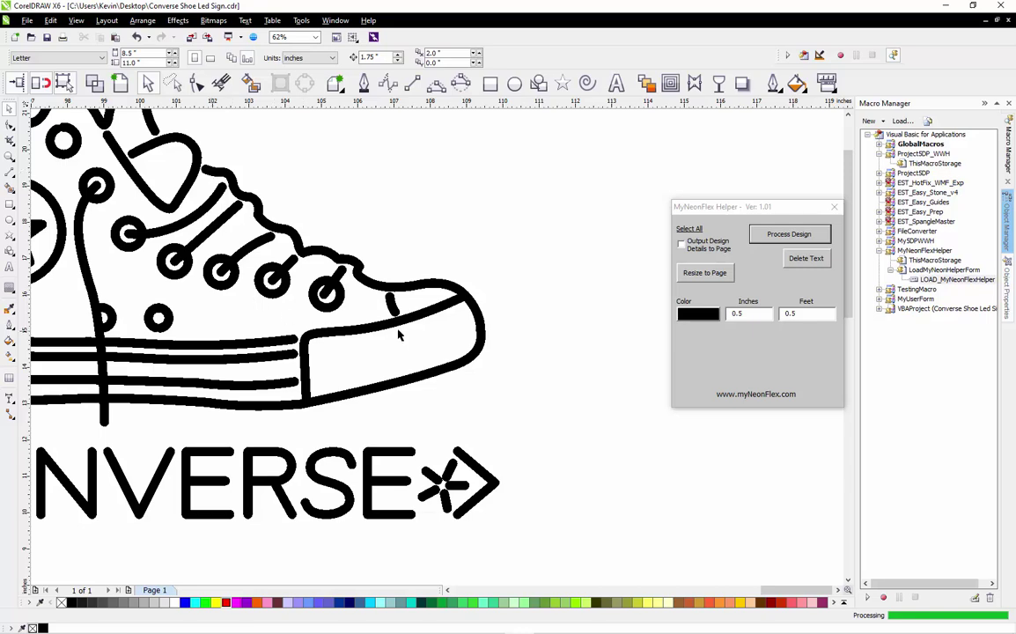
scroll(287, 353, "up", 2)
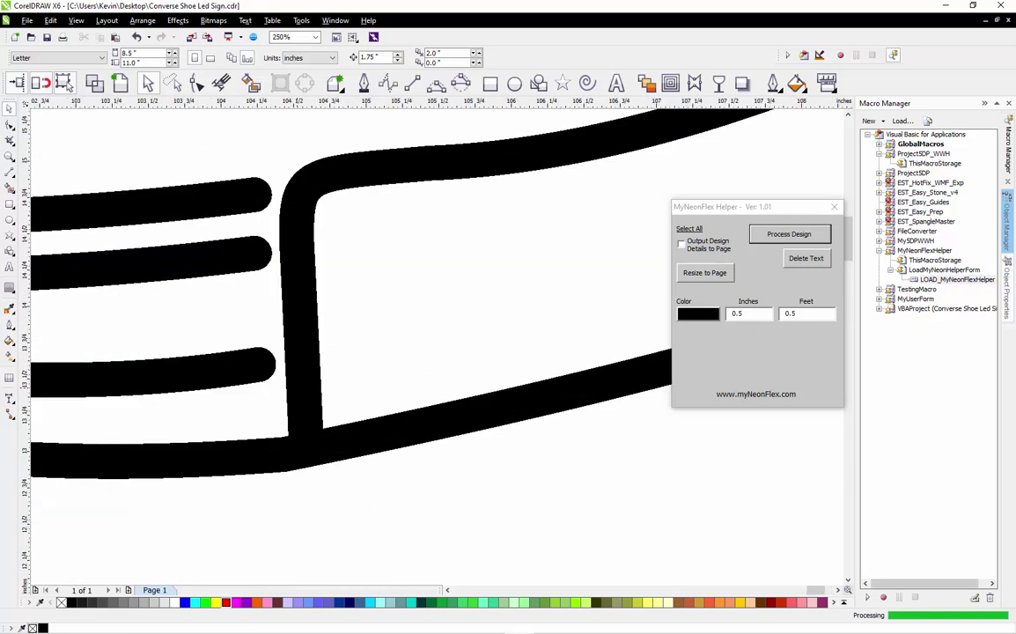
key("F10")
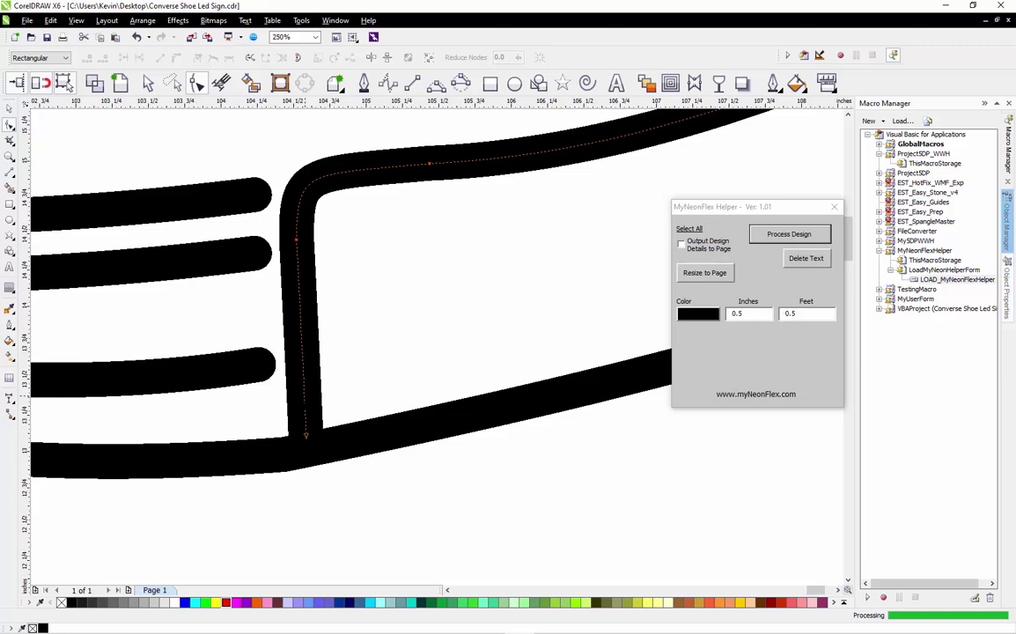
double_click(304, 395)
key("Delete")
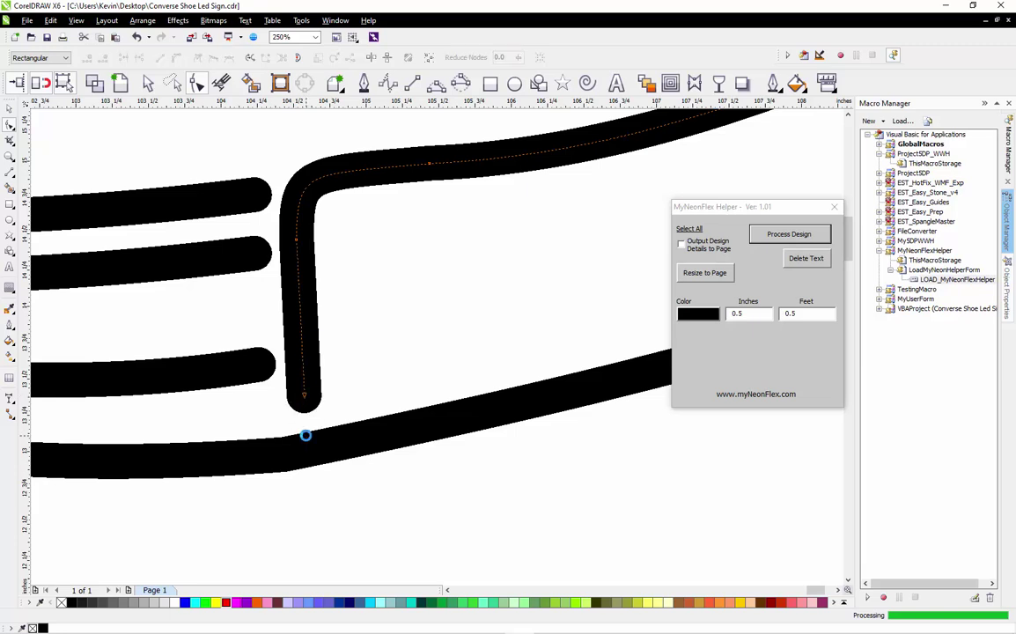
Extend the lower end of the toe cap's vertical line slightly toward the sole outline, keeping a small gap, and check the whole shoe
scroll(300, 425, "up", 1)
scroll(299, 425, "up", 1)
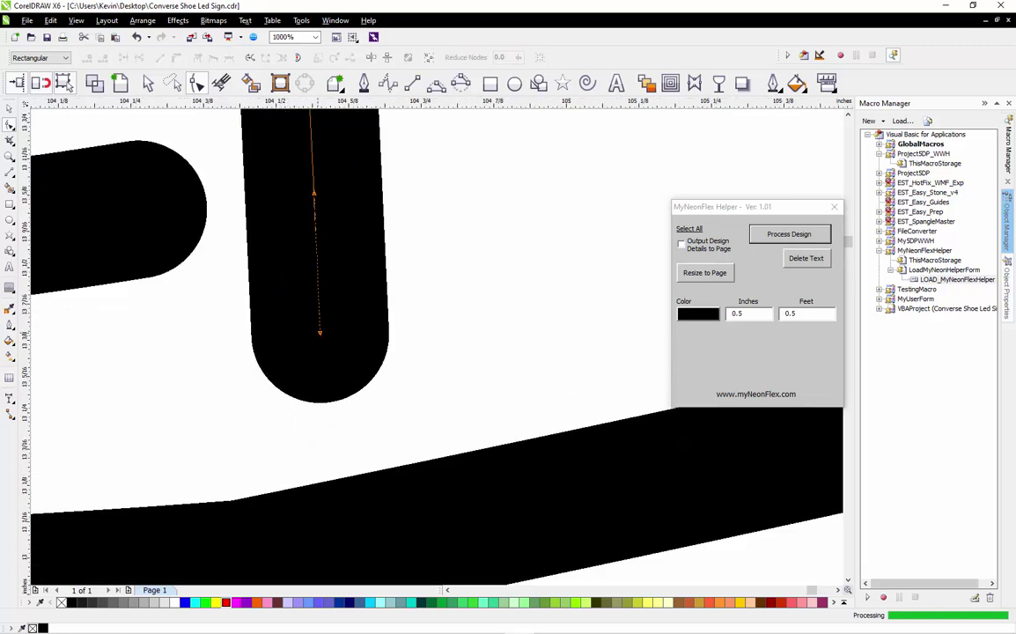
left_click_drag(319, 355, 319, 362)
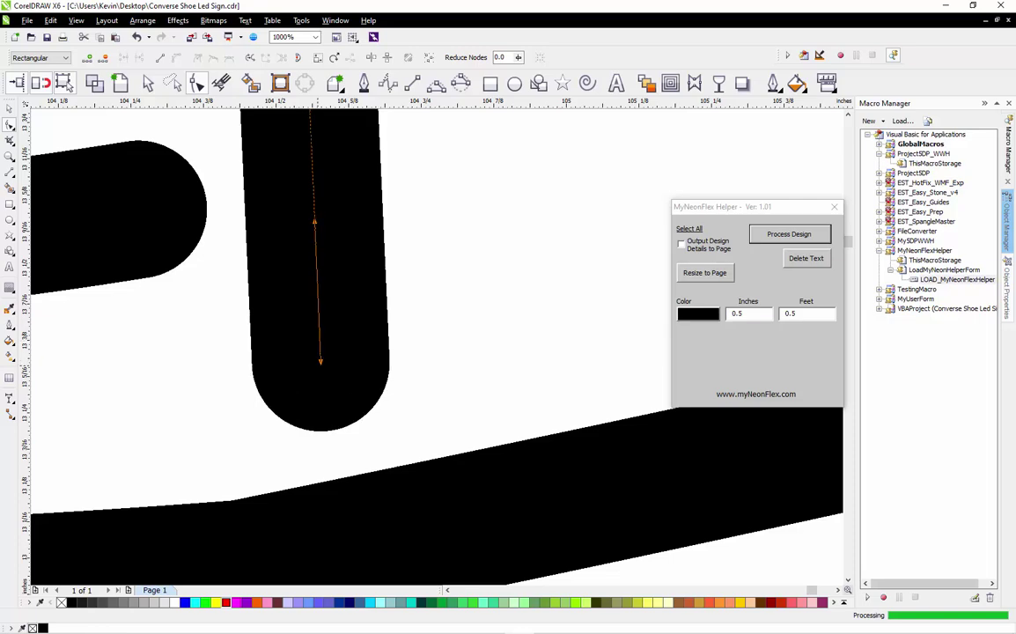
scroll(320, 361, "down", 2)
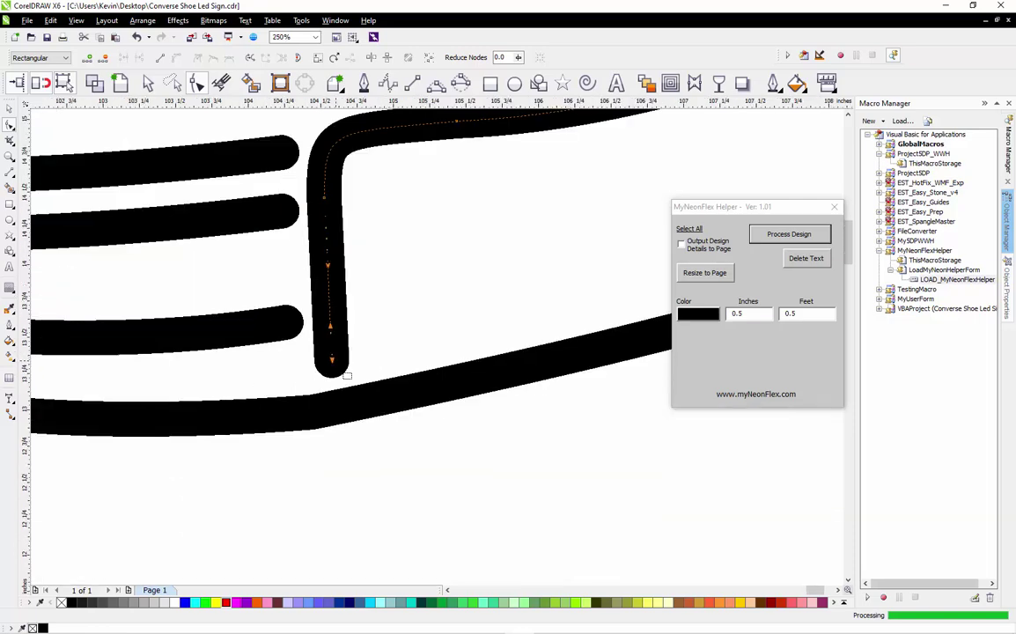
key("space")
scroll(366, 356, "down", 3)
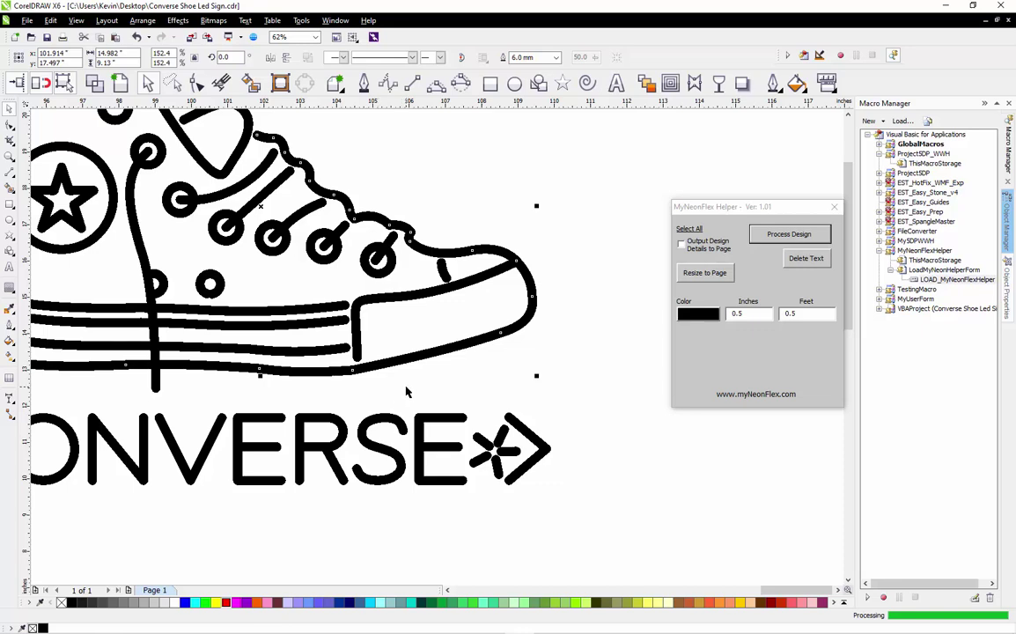
left_click(554, 316)
scroll(554, 315, "down", 2)
scroll(449, 274, "up", 2)
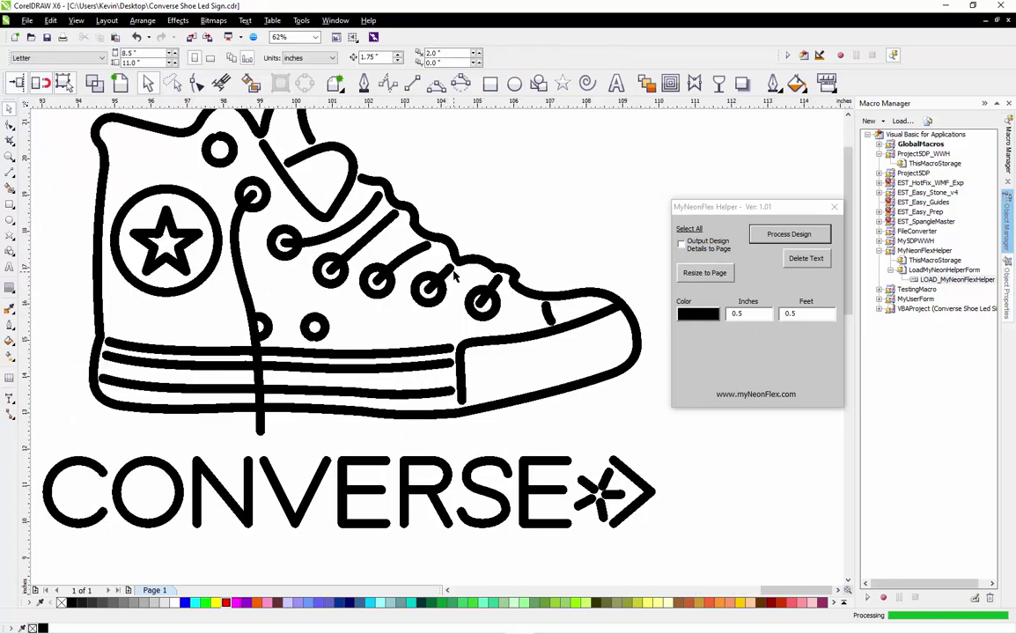
scroll(454, 275, "down", 2)
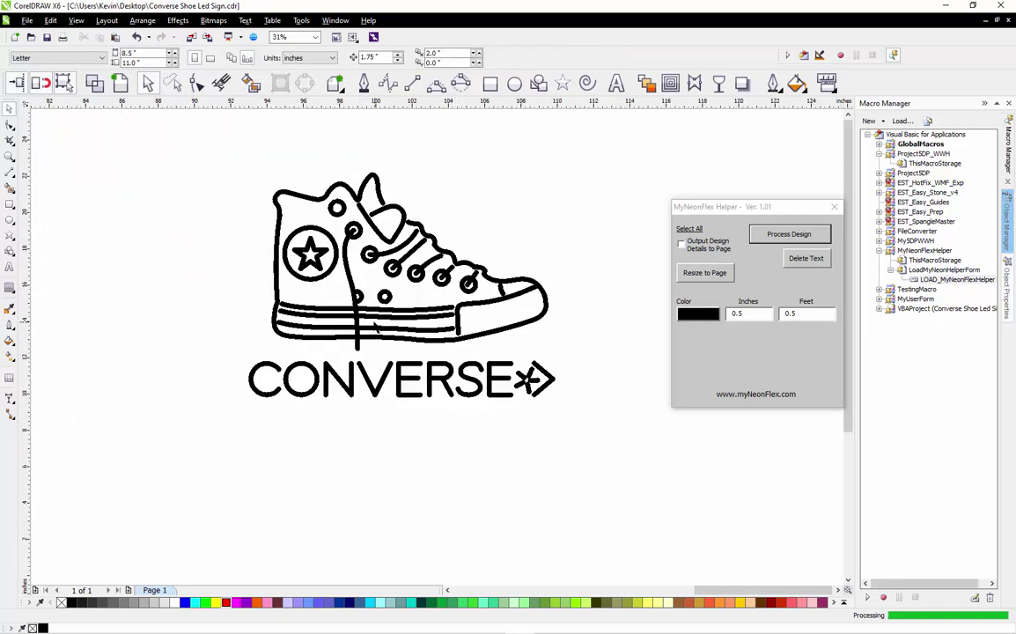
Break the top sole stripe apart where the long curved seam line crosses it and pull the cut ends back from the seam
scroll(375, 328, "up", 4)
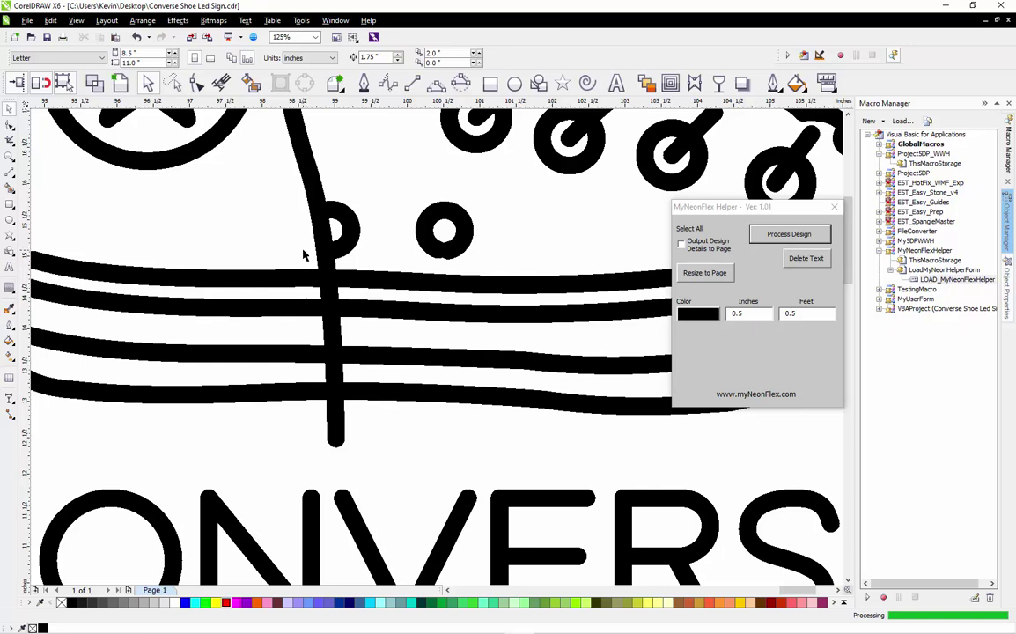
left_click(436, 83)
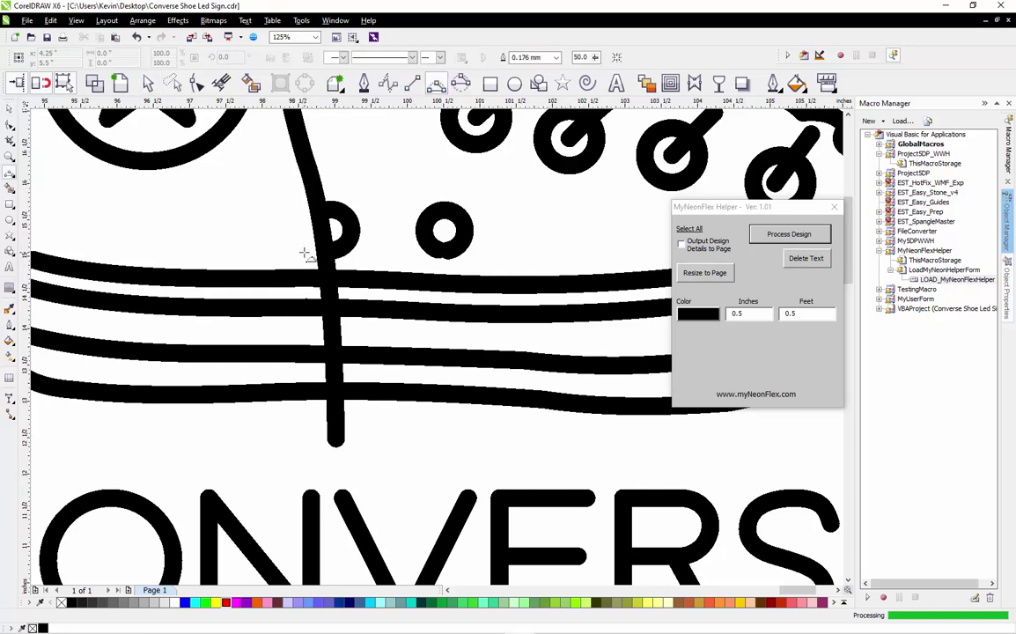
left_click(304, 256)
scroll(373, 280, "up", 2)
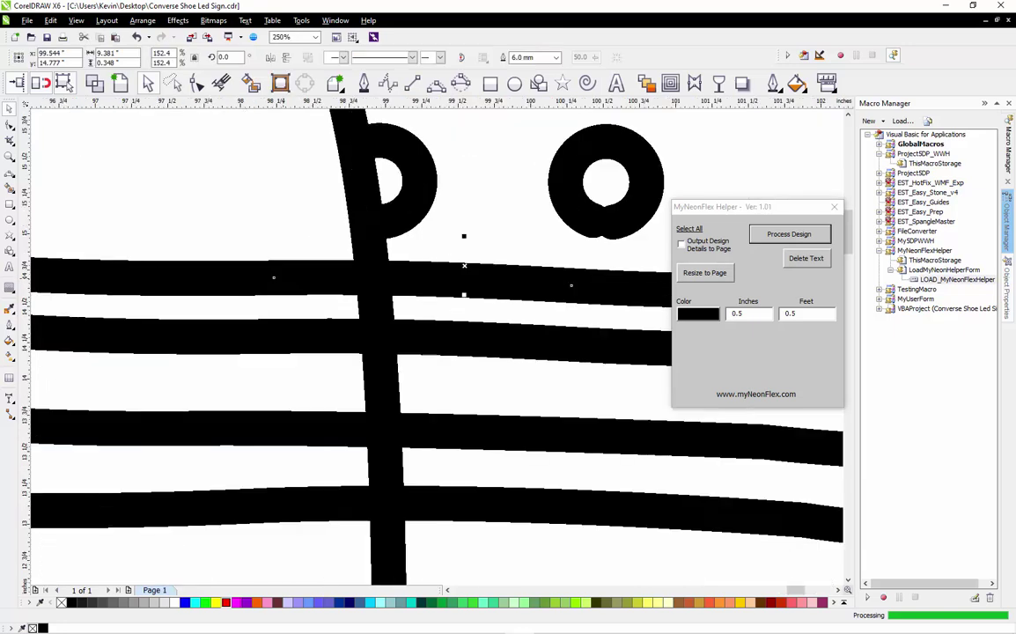
key("F10")
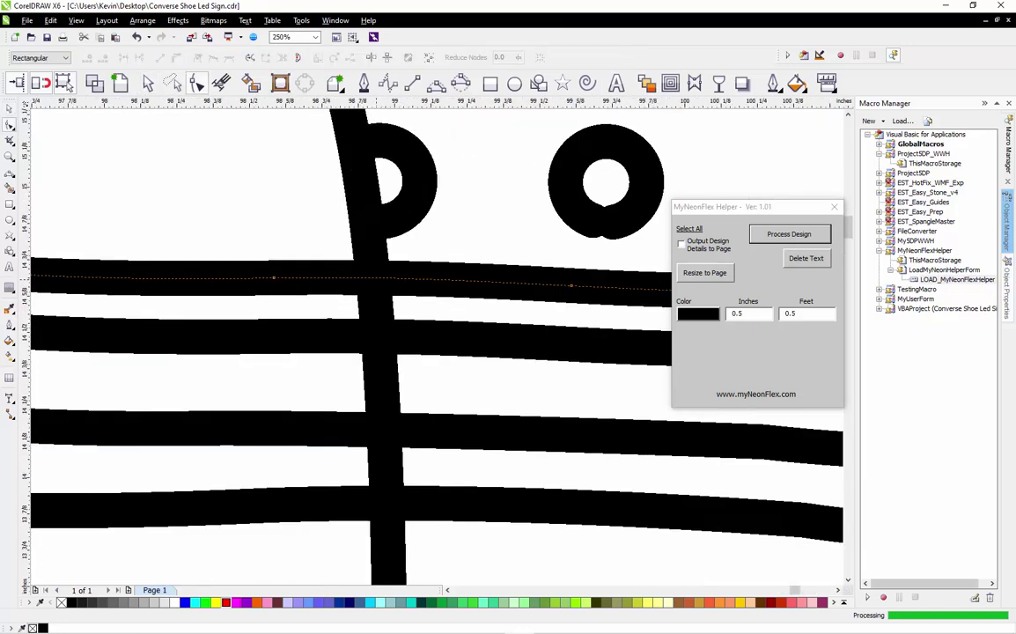
scroll(376, 278, "up", 2)
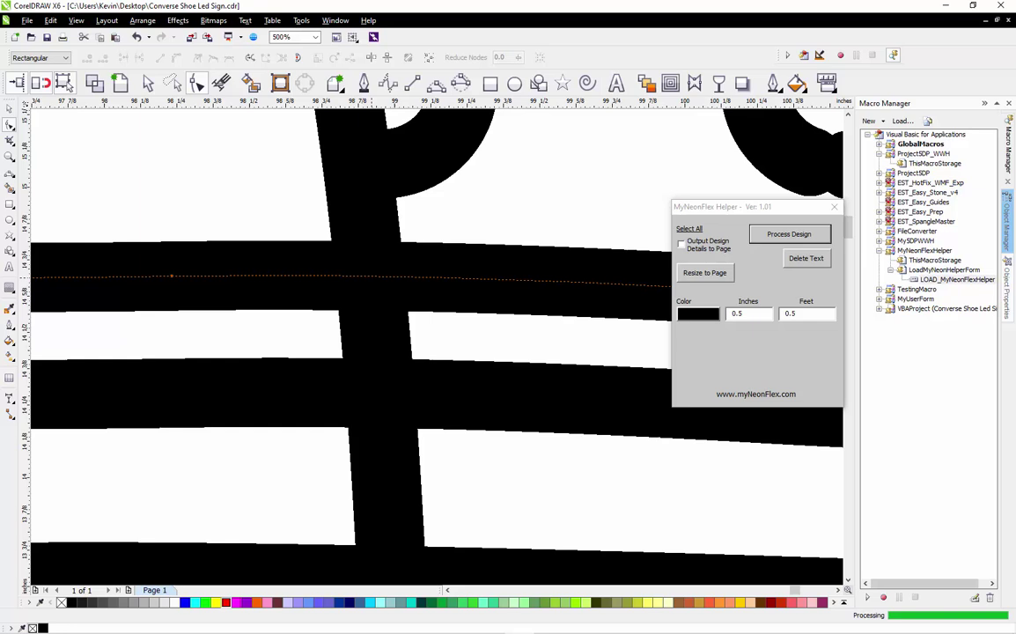
left_click(370, 275)
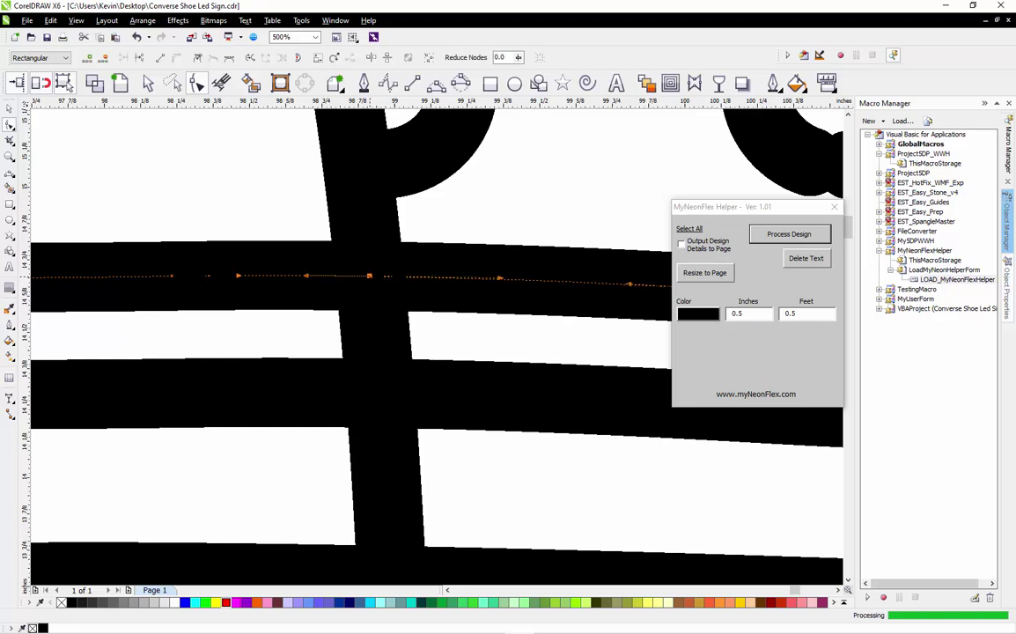
right_click(369, 276)
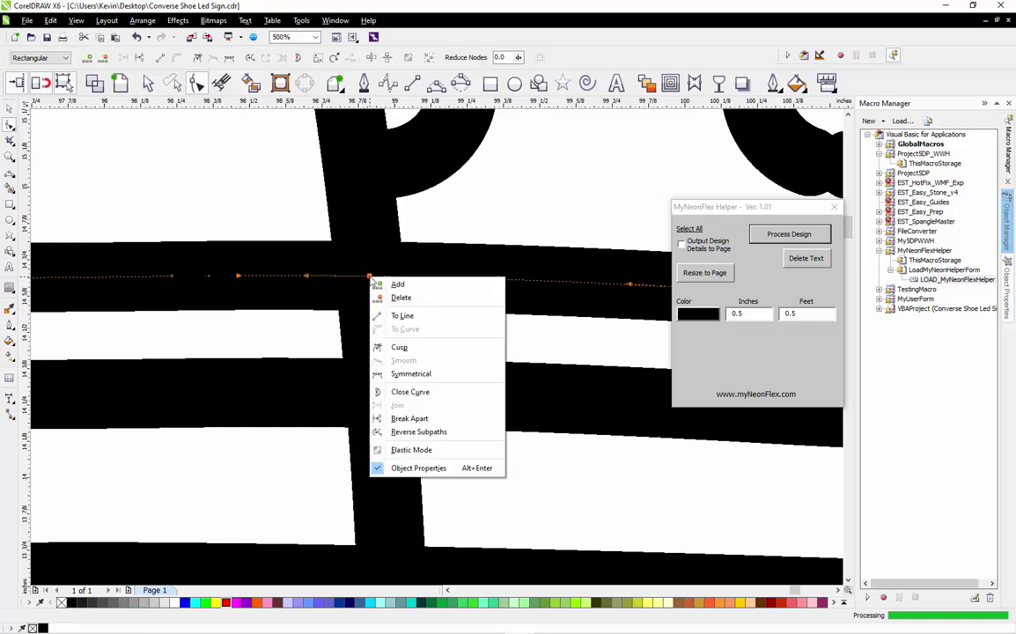
left_click(401, 418)
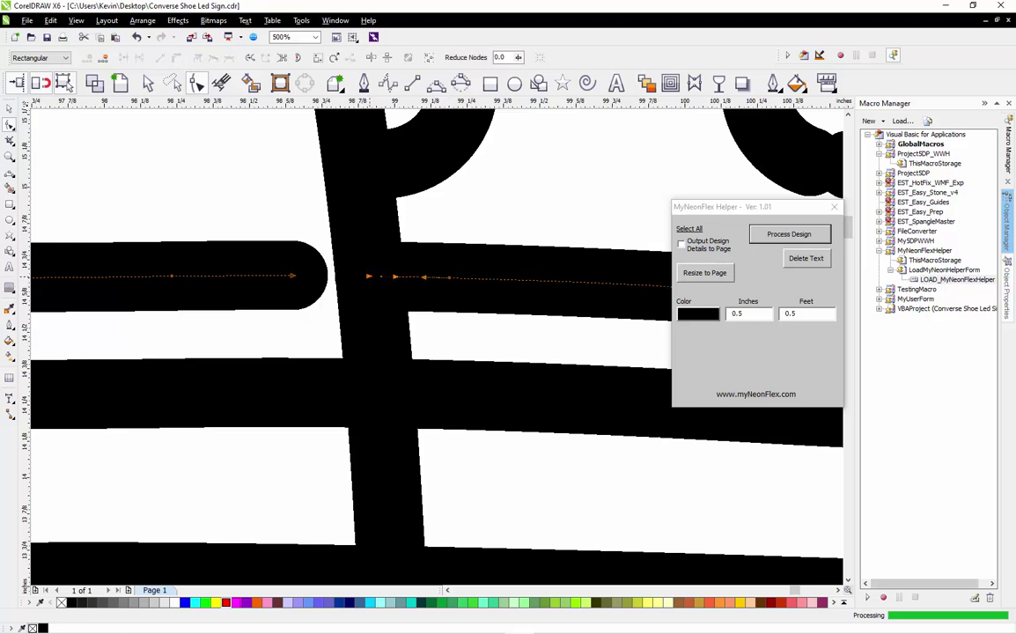
Break the second and third sole stripes apart at the seam line, leaving a gap on each side of it
scroll(363, 274, "down", 1)
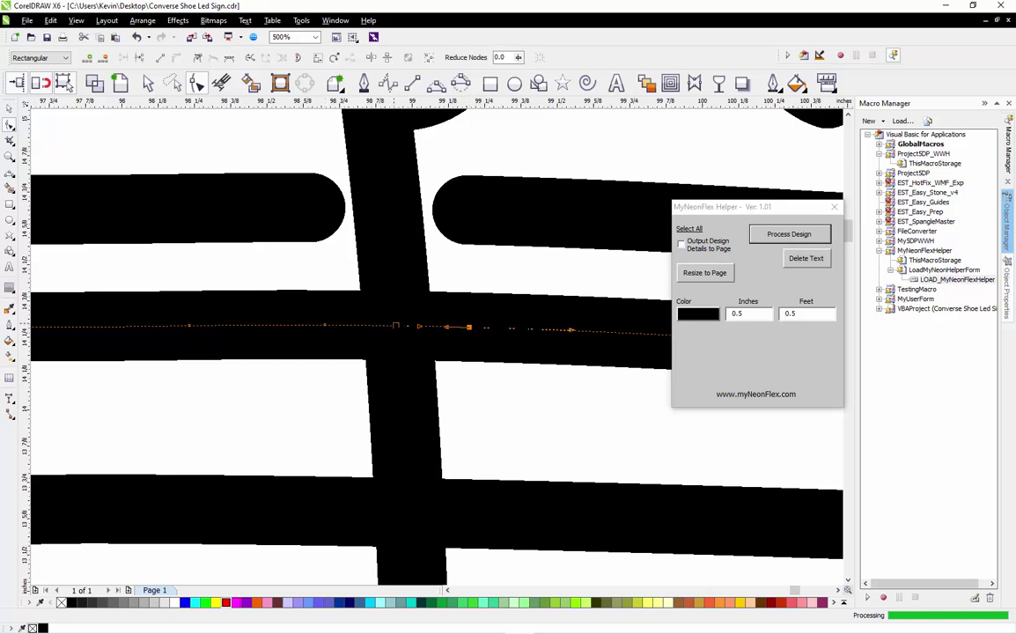
right_click(395, 325)
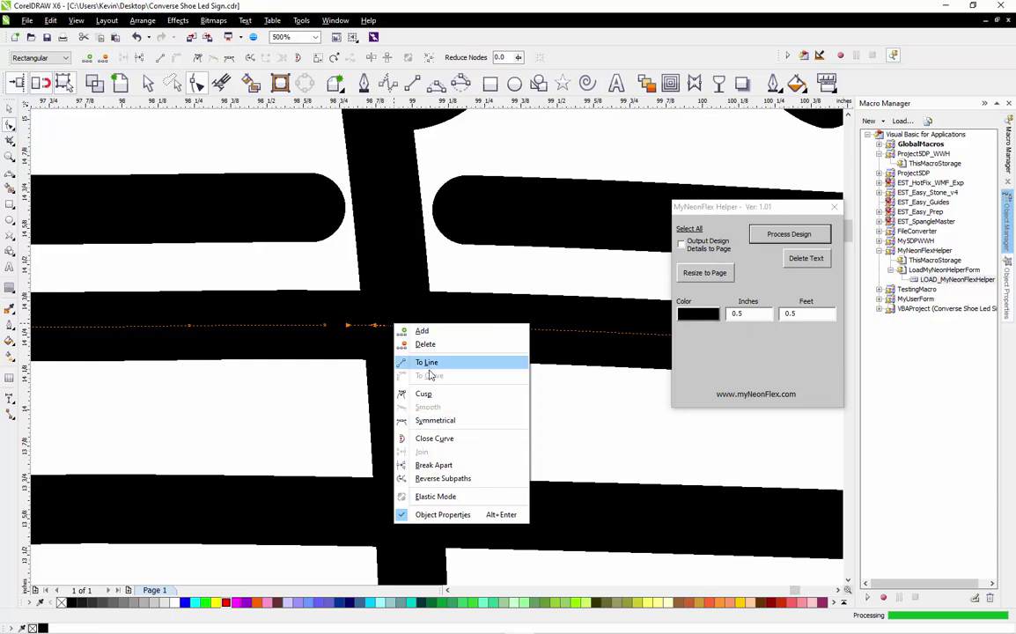
left_click(434, 465)
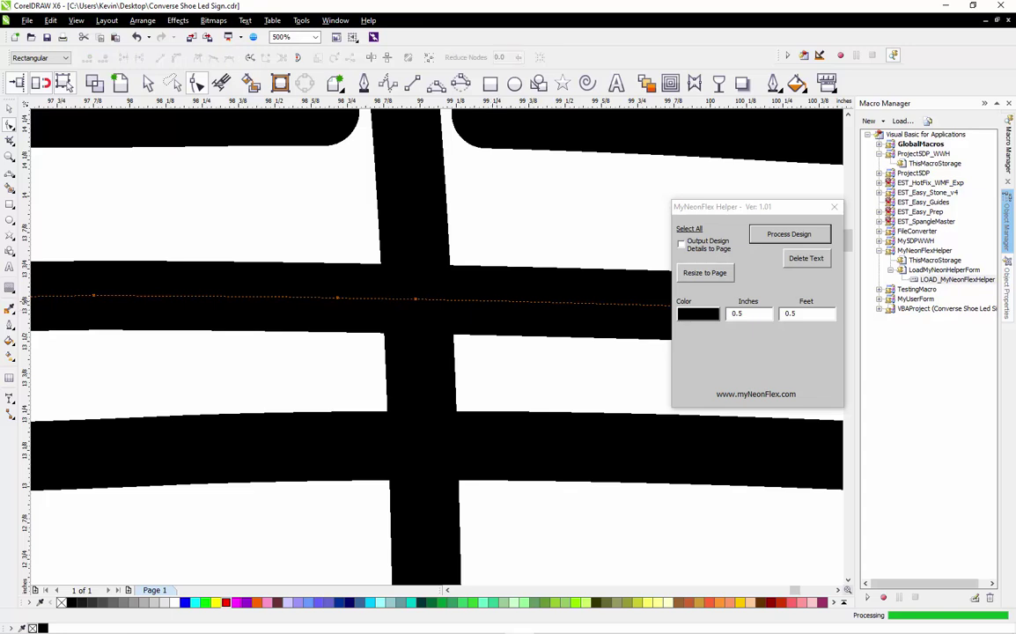
right_click(413, 300)
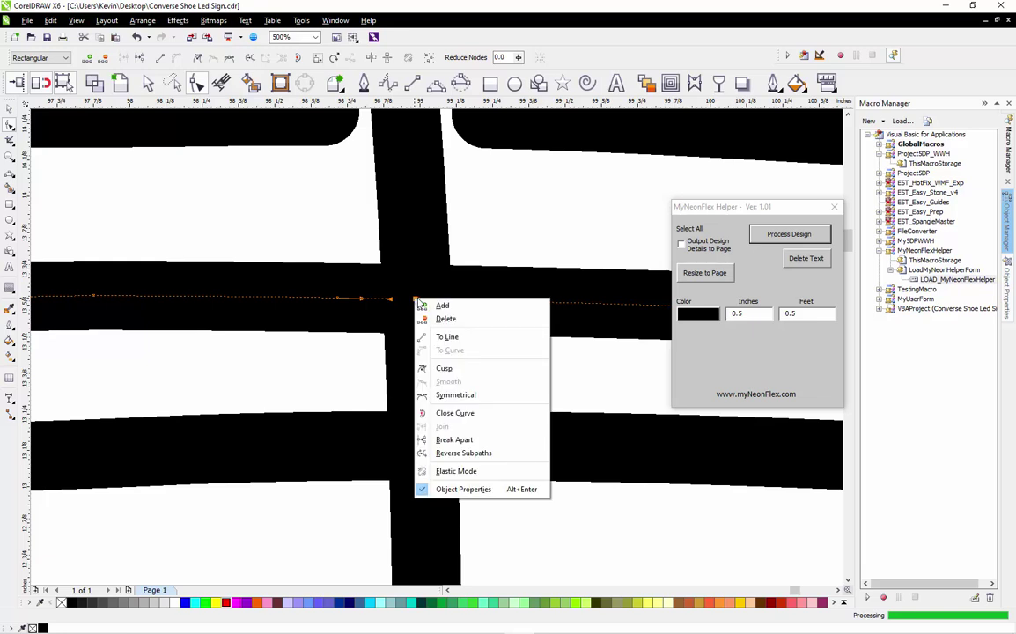
left_click(455, 439)
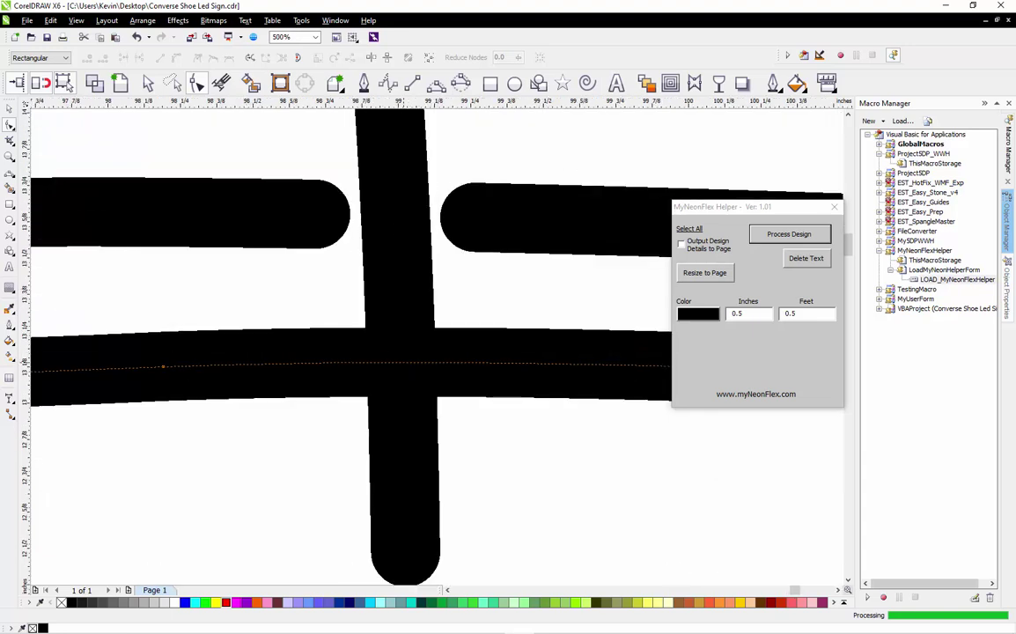
Add a node on the bottom sole outline at the seam line and break the curve apart there to leave gaps
left_click(403, 362)
right_click(403, 363)
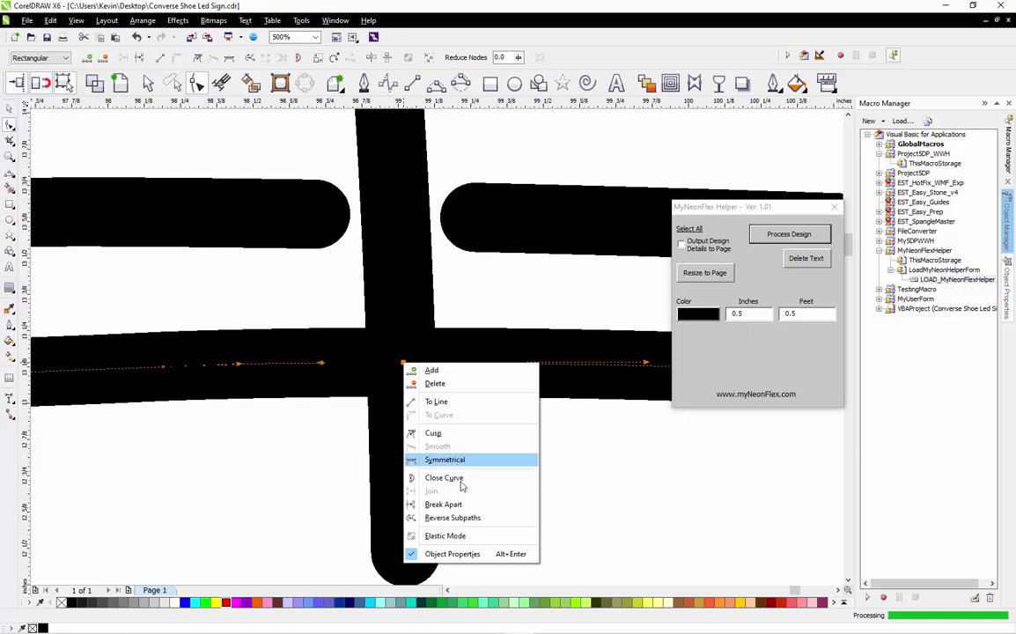
left_click(443, 504)
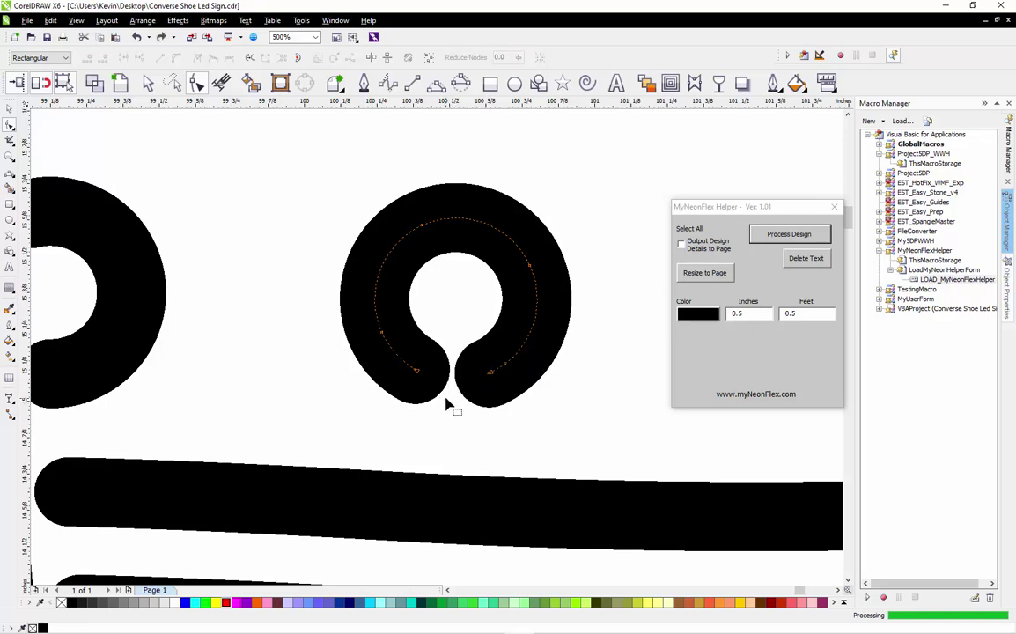
Rotate the partial eyelet beside the seam line slightly so both of its ends keep a similar gap from the line
scroll(447, 414, "down", 5)
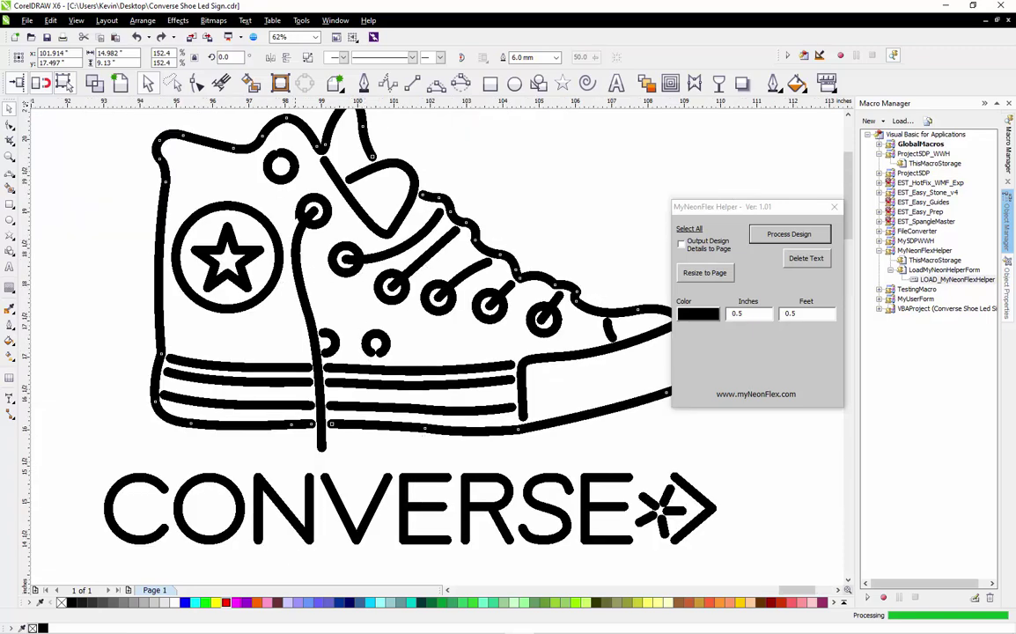
scroll(294, 210, "up", 2)
scroll(294, 210, "down", 2)
scroll(365, 392, "up", 5)
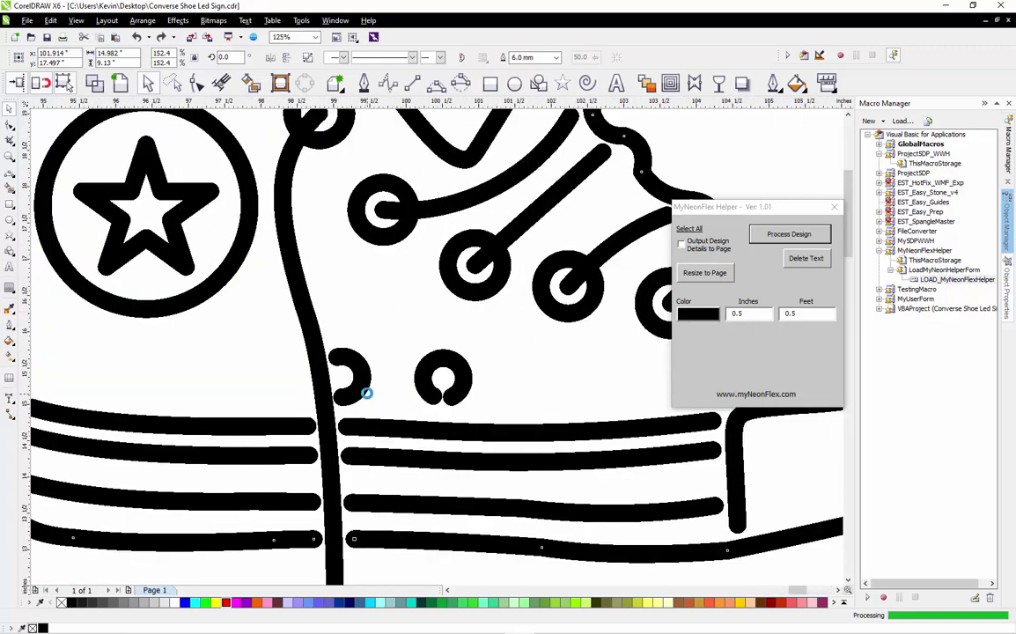
left_click(382, 325)
left_click_drag(382, 326, 389, 326)
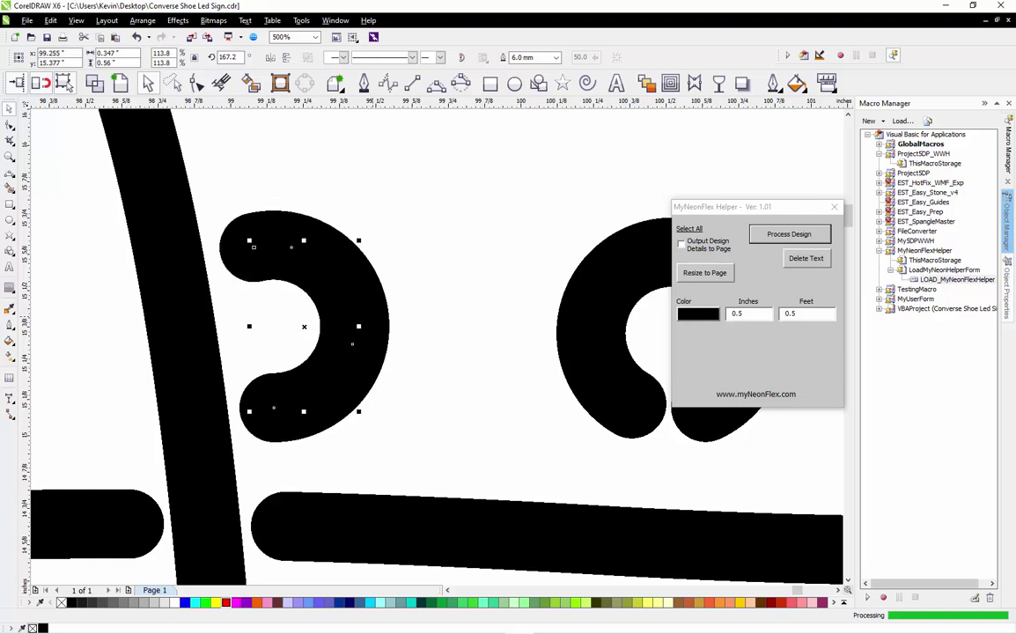
left_click(388, 326)
left_click_drag(359, 245, 357, 236)
left_click(368, 259)
left_click(367, 259)
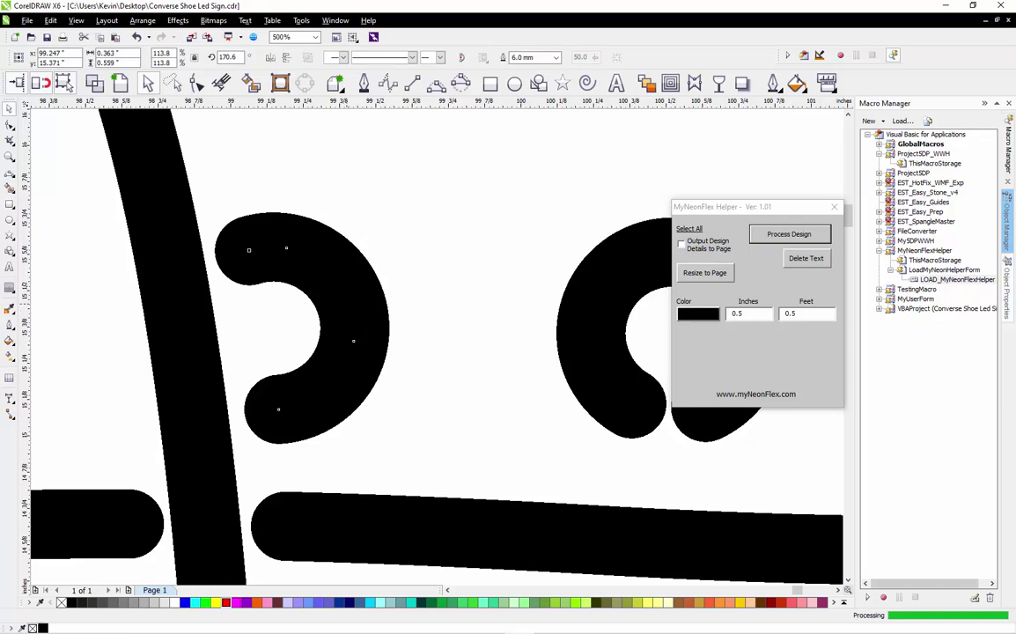
left_click(363, 247)
left_click_drag(362, 243, 368, 241)
left_click(381, 243)
Trim the eyelet around the seam line's upper end with added nodes, leaving a gap on both sides of the line
scroll(292, 357, "down", 3)
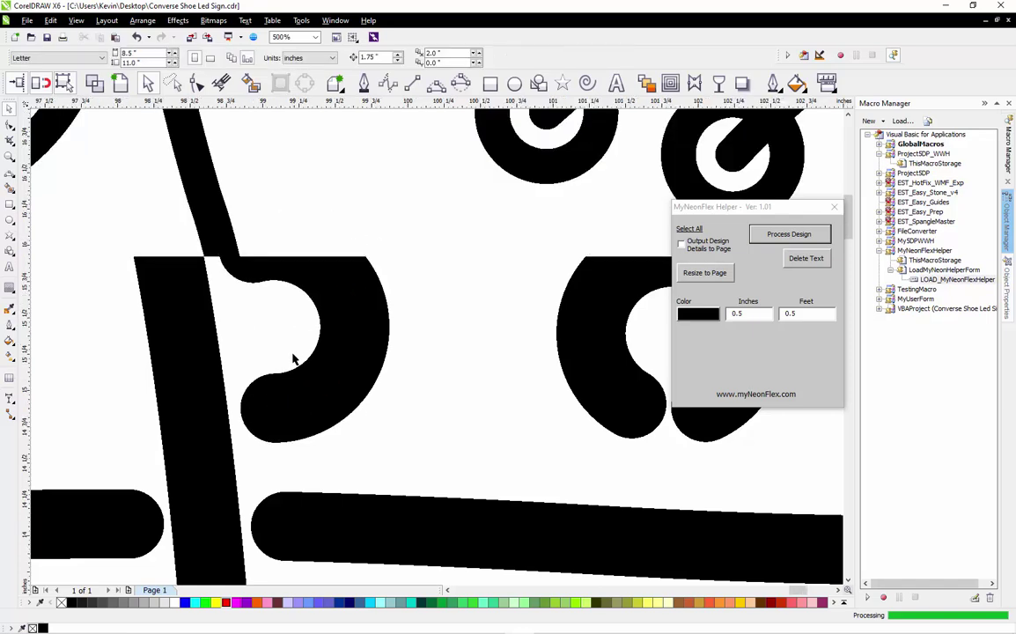
scroll(287, 208, "up", 1)
scroll(264, 220, "up", 2)
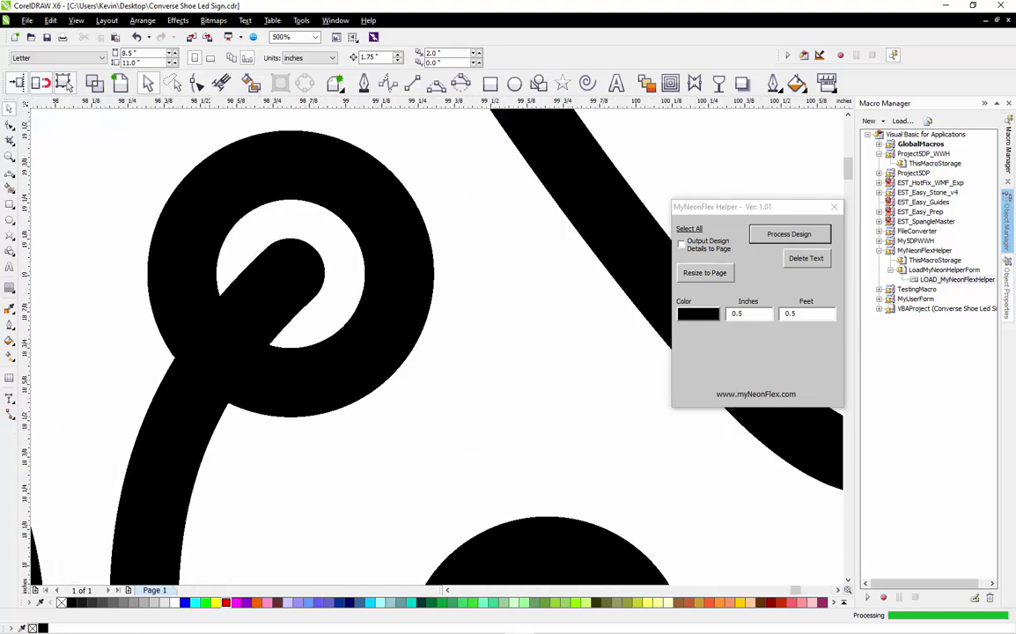
double_click(246, 223)
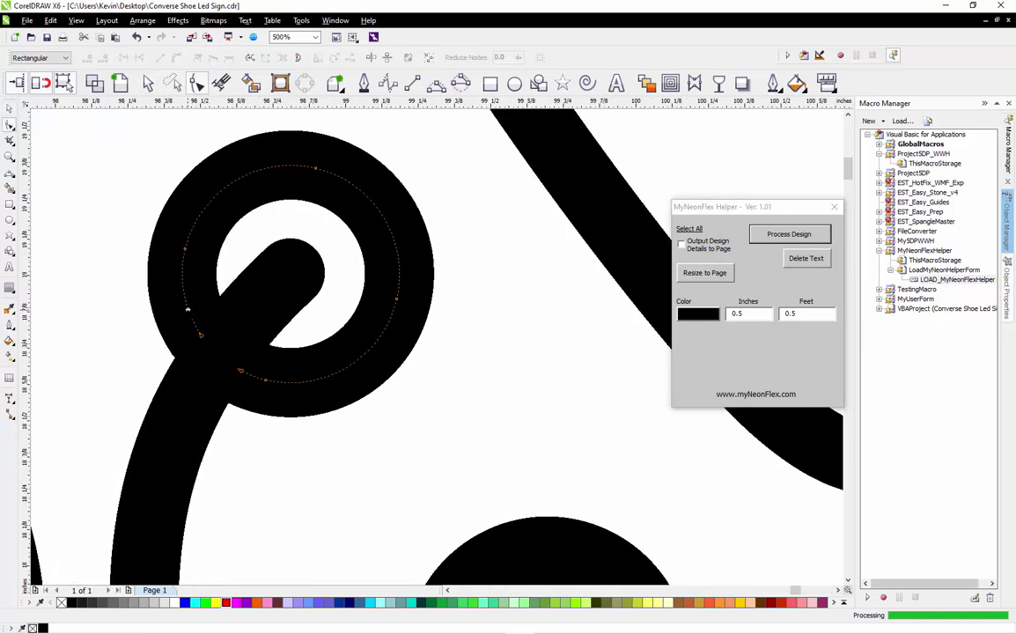
left_click(187, 309)
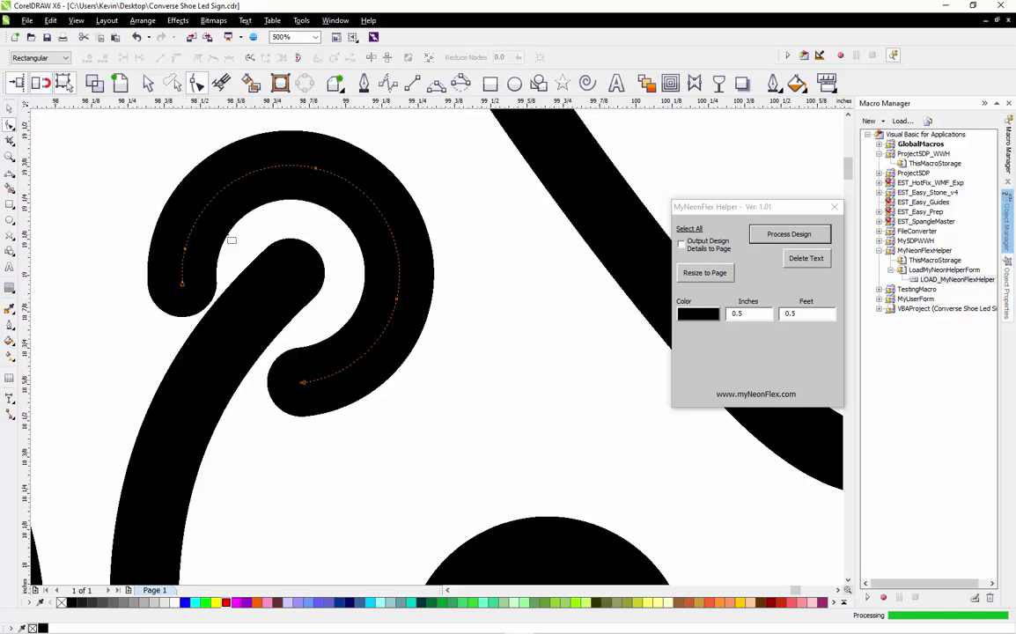
left_click(147, 83)
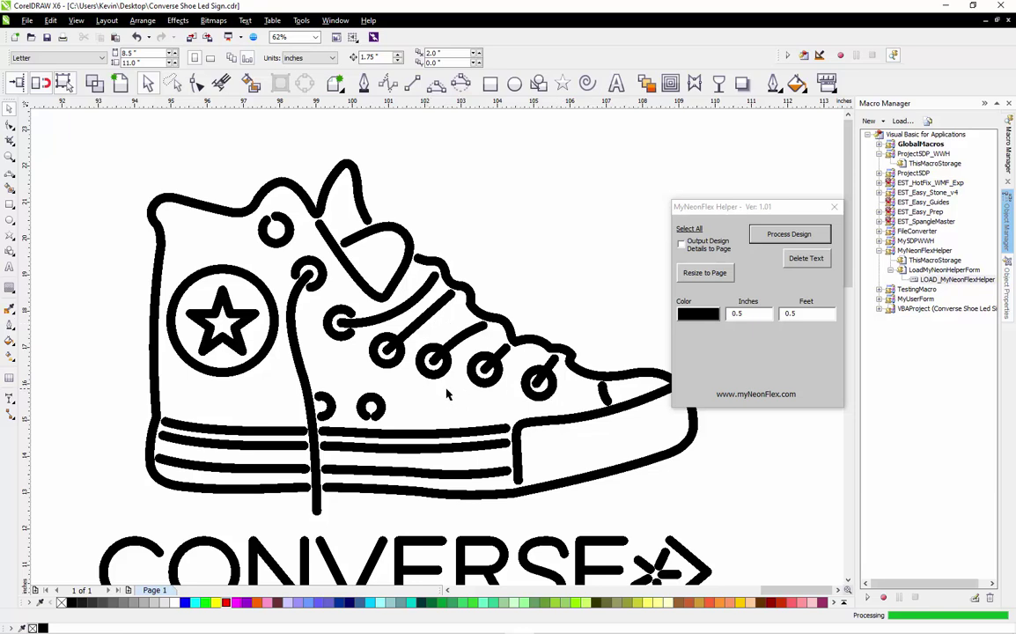
Delete the four uncut eyelets at the lower ends of the second to fifth laces
scroll(392, 407, "up", 1)
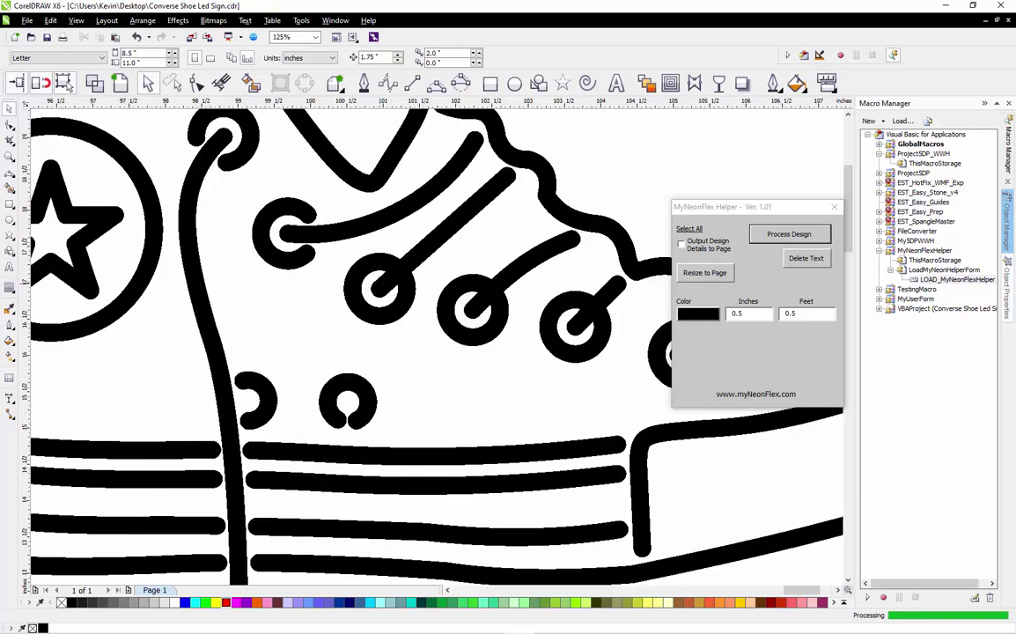
scroll(370, 313, "up", 2)
left_click(352, 373)
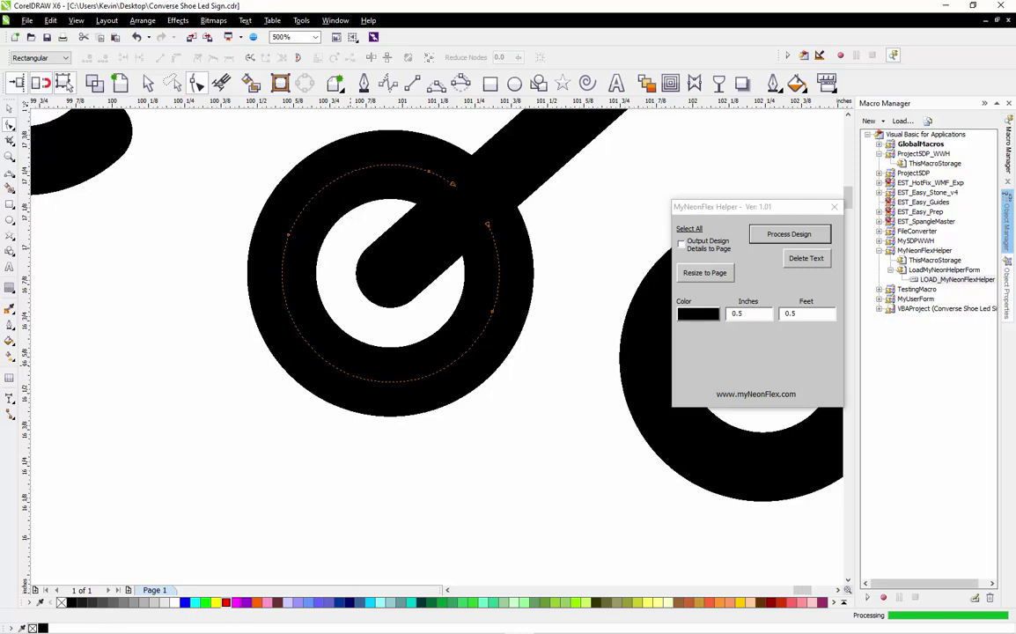
scroll(356, 381, "down", 3)
scroll(361, 381, "up", 1)
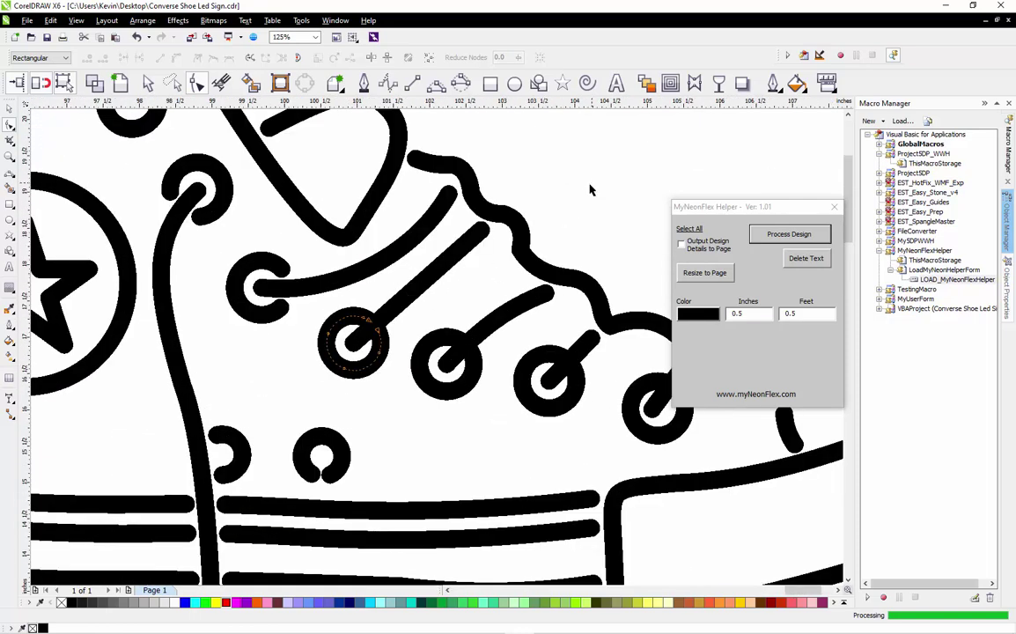
key("space")
left_click(353, 367)
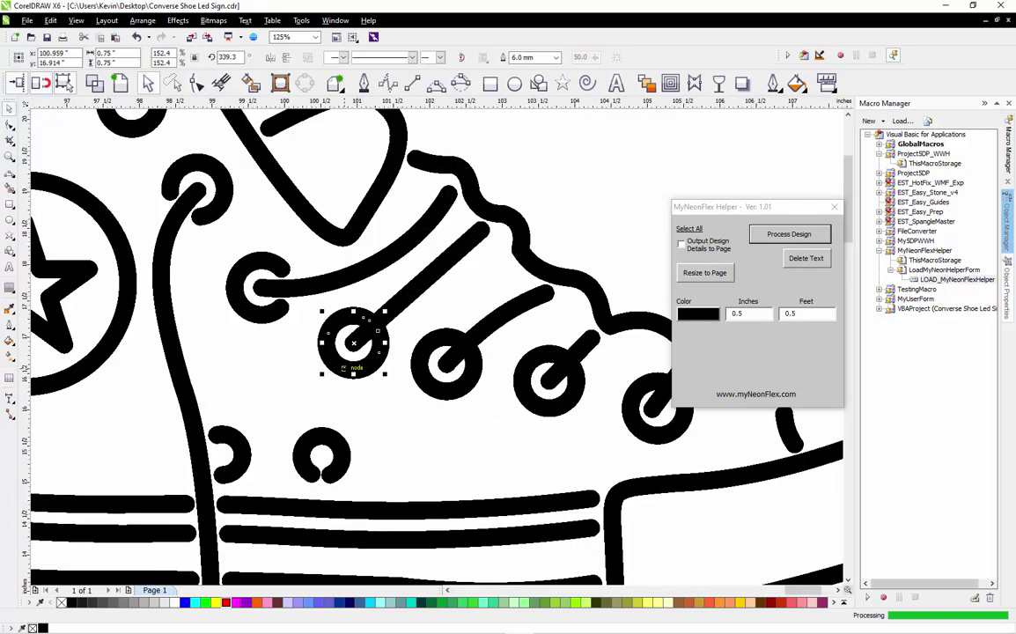
key("Delete")
left_click(446, 387)
key("Delete")
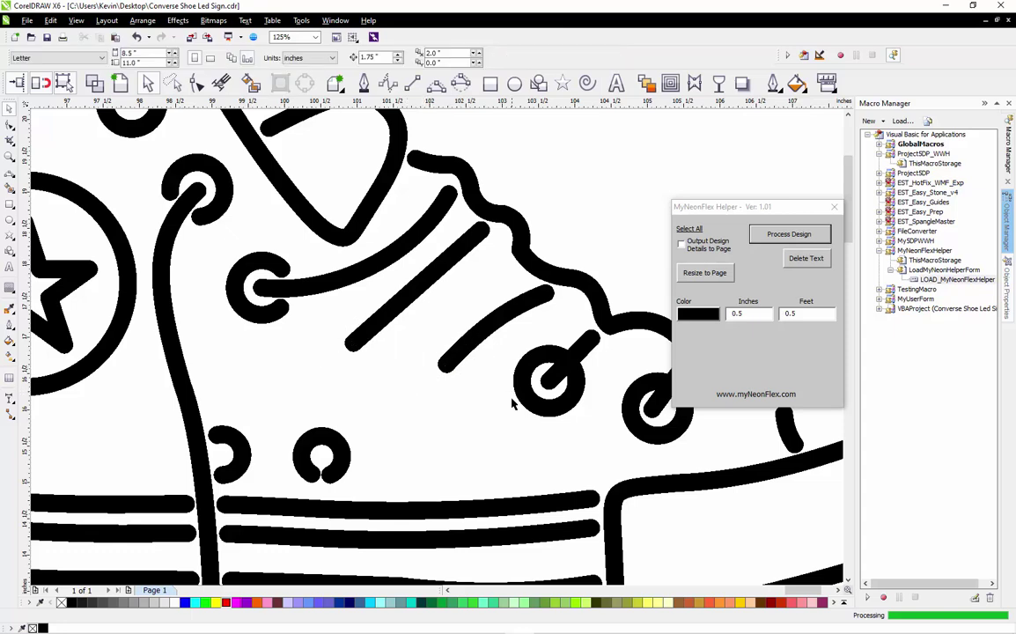
key("Delete")
left_click(633, 421)
key("Delete")
scroll(361, 376, "down", 3)
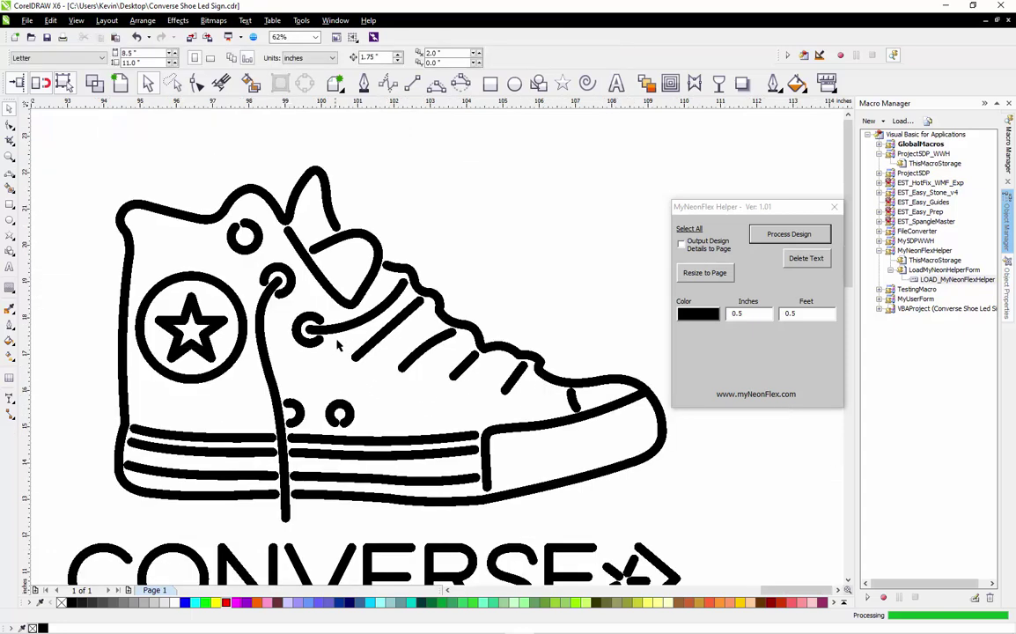
Copy the open eyelet of the first lace to the lower end of the second lace
scroll(340, 283, "up", 1)
left_click(257, 318)
key("F7")
left_click_drag(378, 342, 346, 404)
scroll(381, 394, "up", 2)
left_click(334, 346)
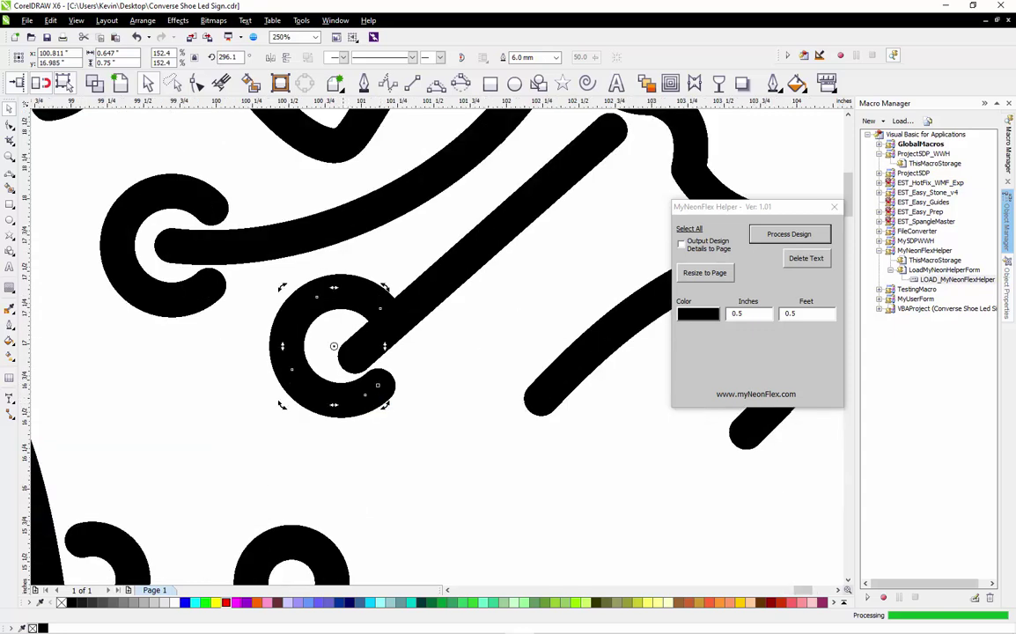
Centre the copied eyelet on the second lace's end and rotate it so its opening leaves a gap on both sides of the lace
left_click_drag(334, 346, 348, 359)
left_click(494, 273)
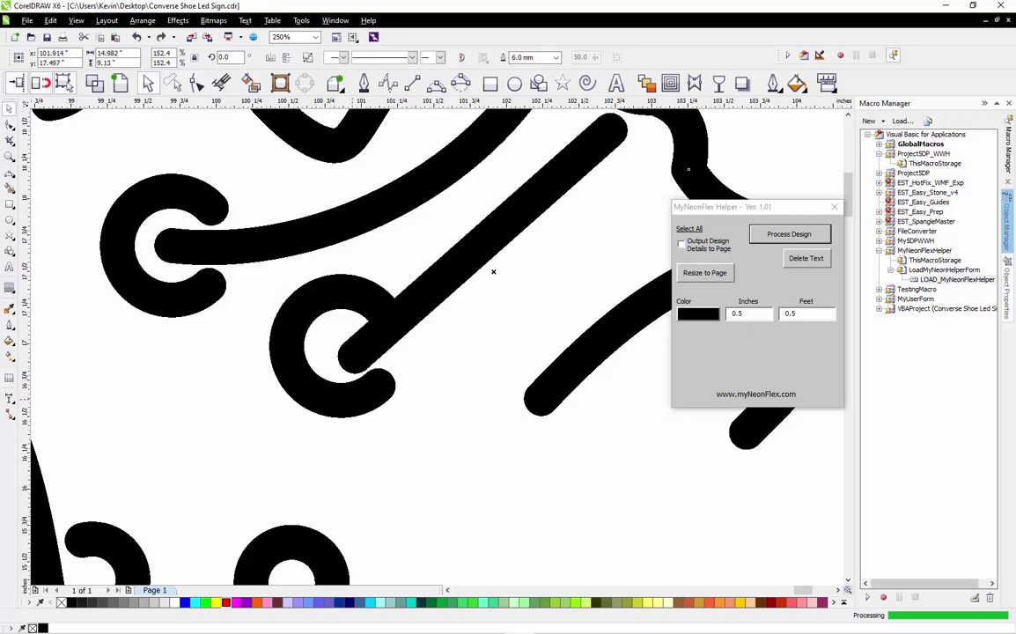
left_click(333, 349)
left_click_drag(333, 346, 355, 356)
left_click_drag(406, 416, 456, 369)
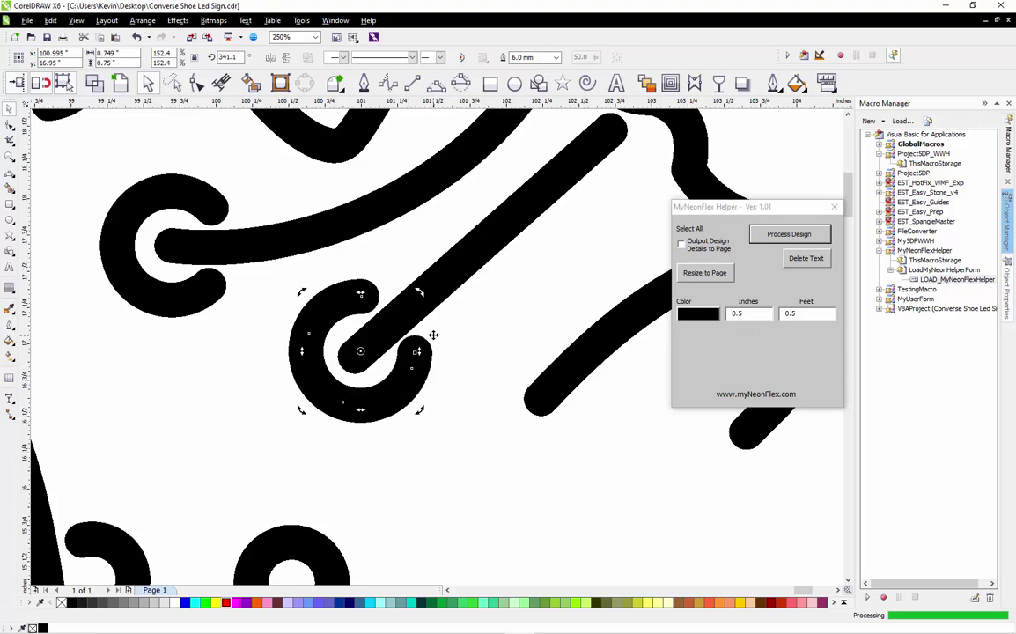
scroll(422, 318, "up", 2)
mouse_move(394, 230)
left_mouse_down()
mouse_move(411, 244)
mouse_move(393, 230)
left_mouse_up()
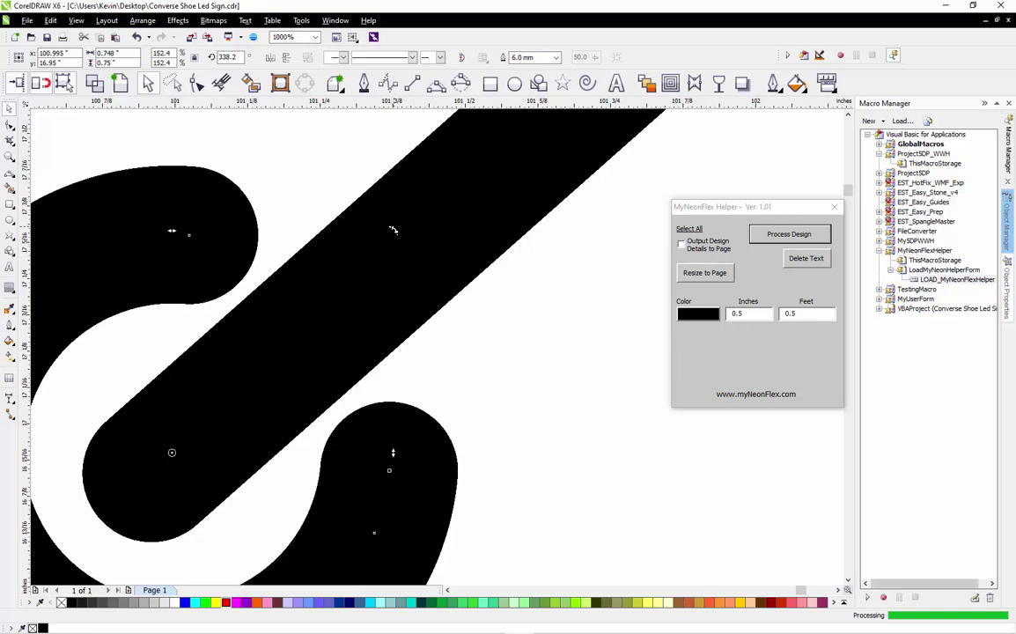
scroll(409, 324, "down", 2)
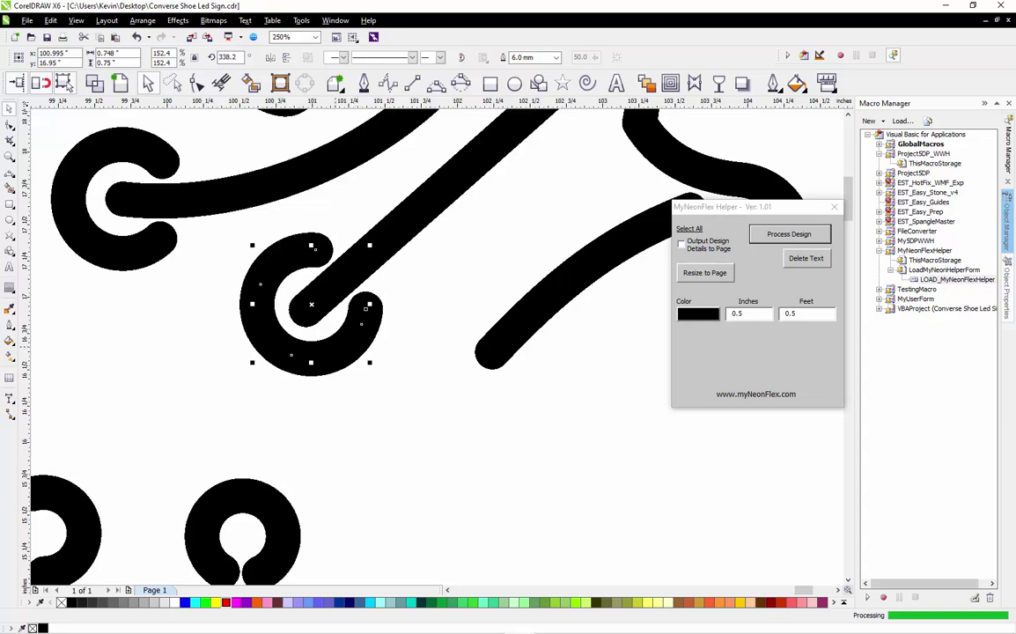
Copy the open eyelet onto the third lace's end, centre it there and rotate it to even the gaps beside the lace
left_click_drag(362, 341, 500, 399)
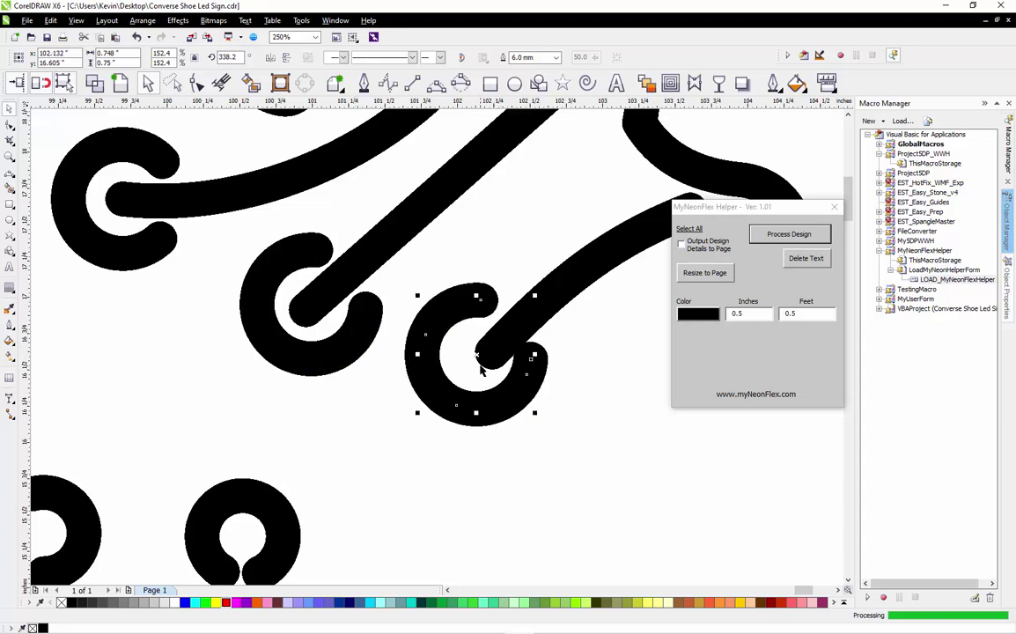
left_click_drag(476, 354, 493, 352)
left_click(495, 319)
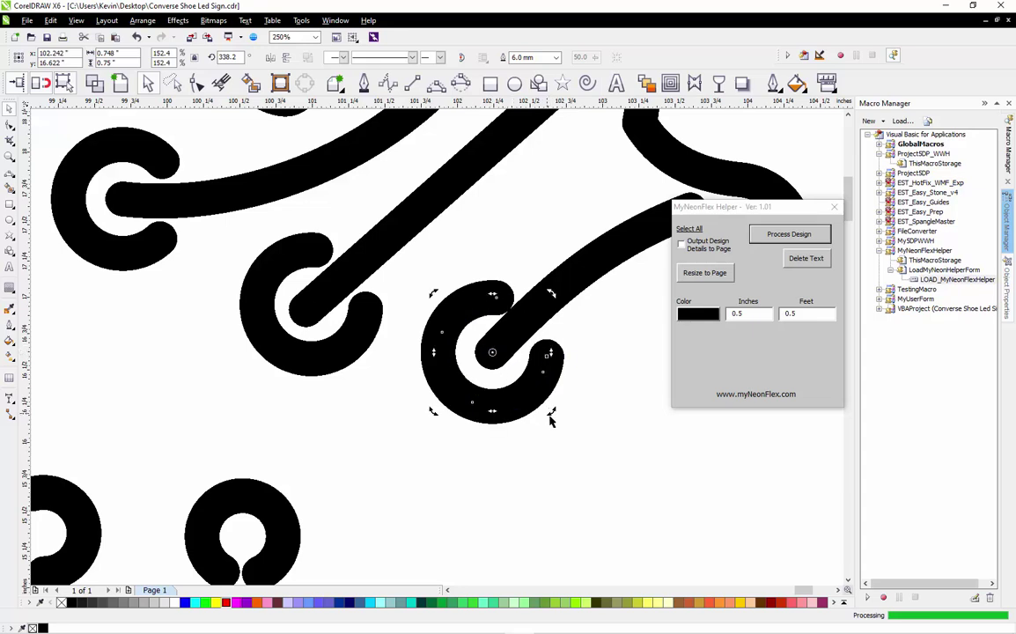
left_click_drag(551, 410, 581, 412)
scroll(582, 371, "up", 2)
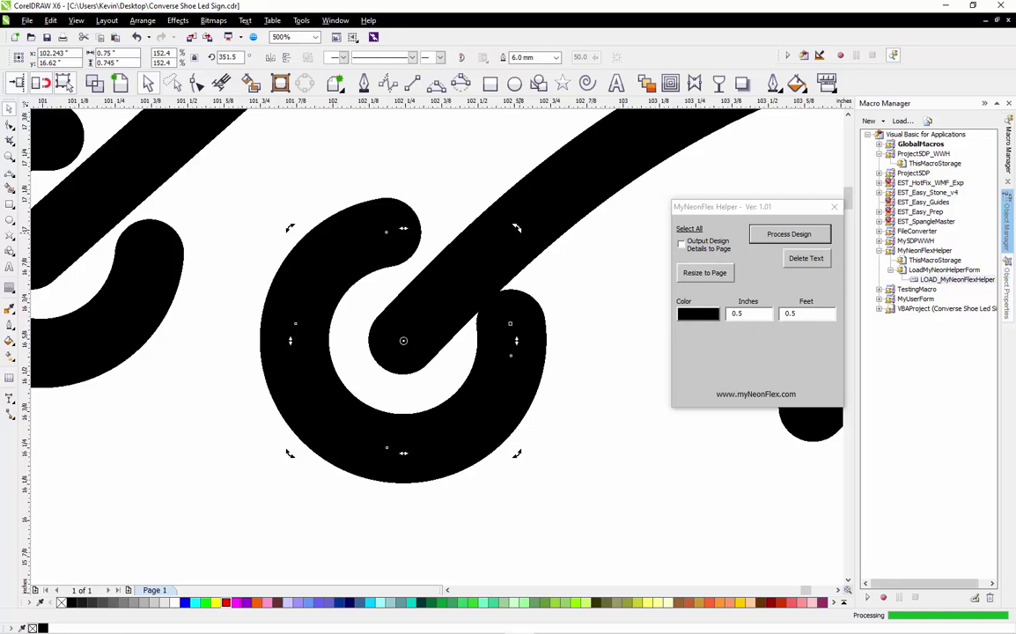
left_click_drag(362, 307, 291, 242)
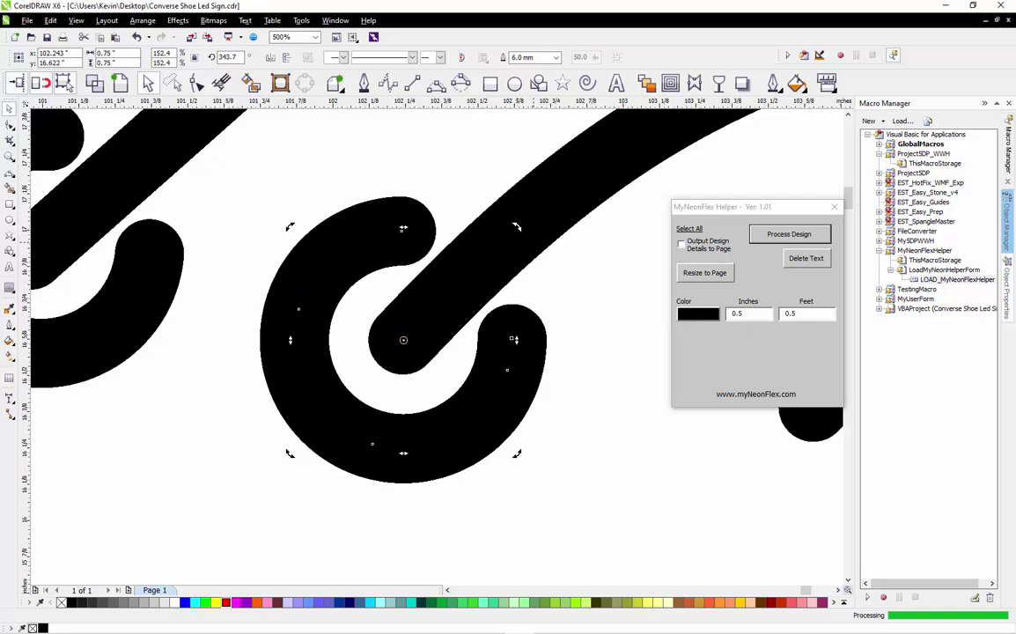
scroll(356, 368, "down", 2)
Copy the third lace's open eyelet onto the lower end of the fourth lace
left_click(335, 385)
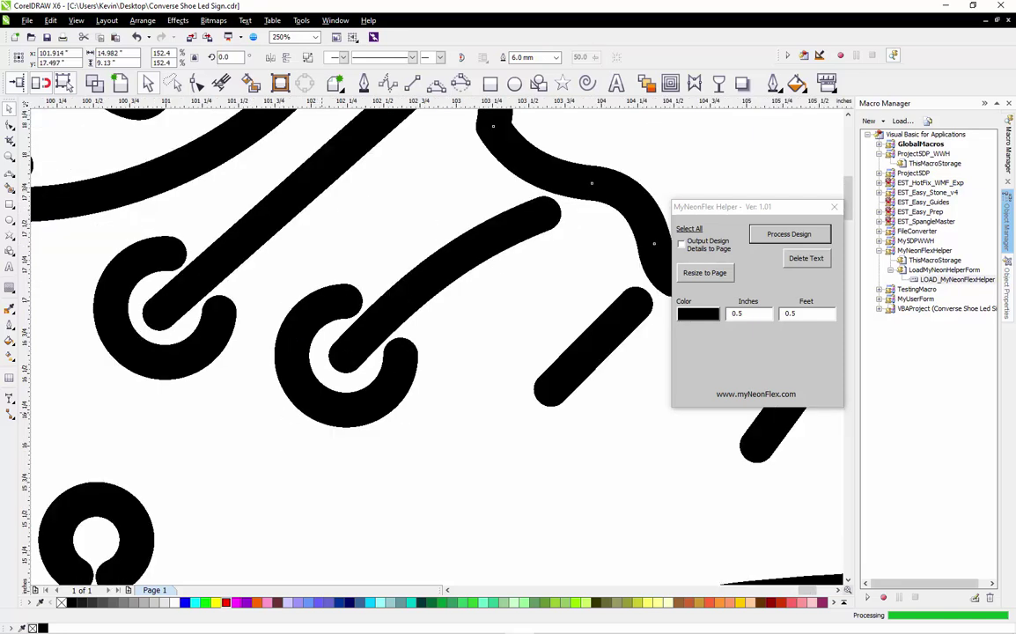
mouse_move(346, 356)
left_mouse_down()
mouse_move(533, 385)
mouse_move(560, 401)
left_mouse_up()
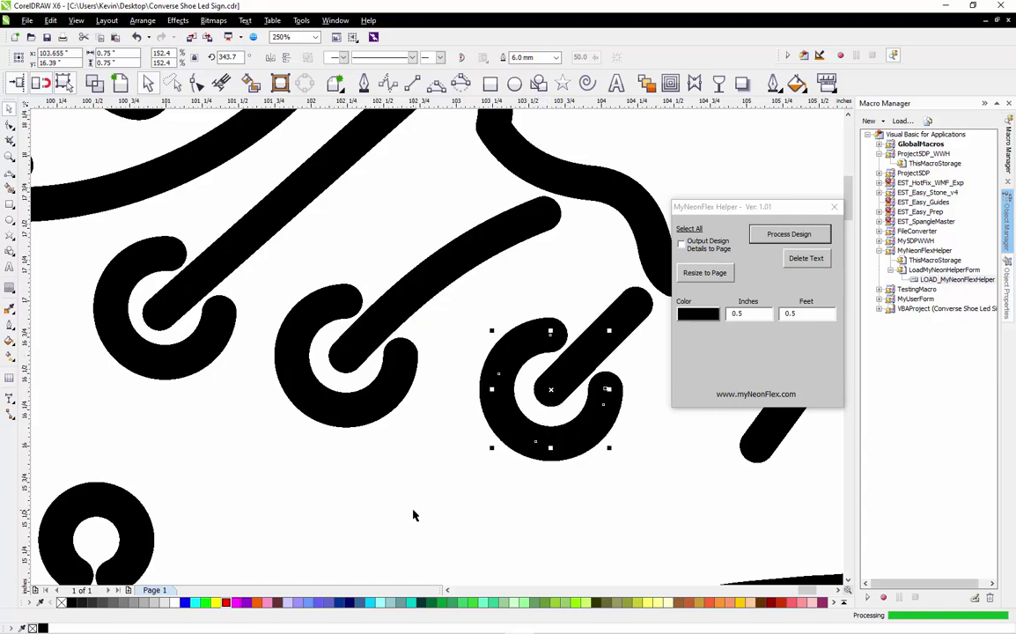
scroll(415, 517, "down", 2)
scroll(678, 501, "up", 2)
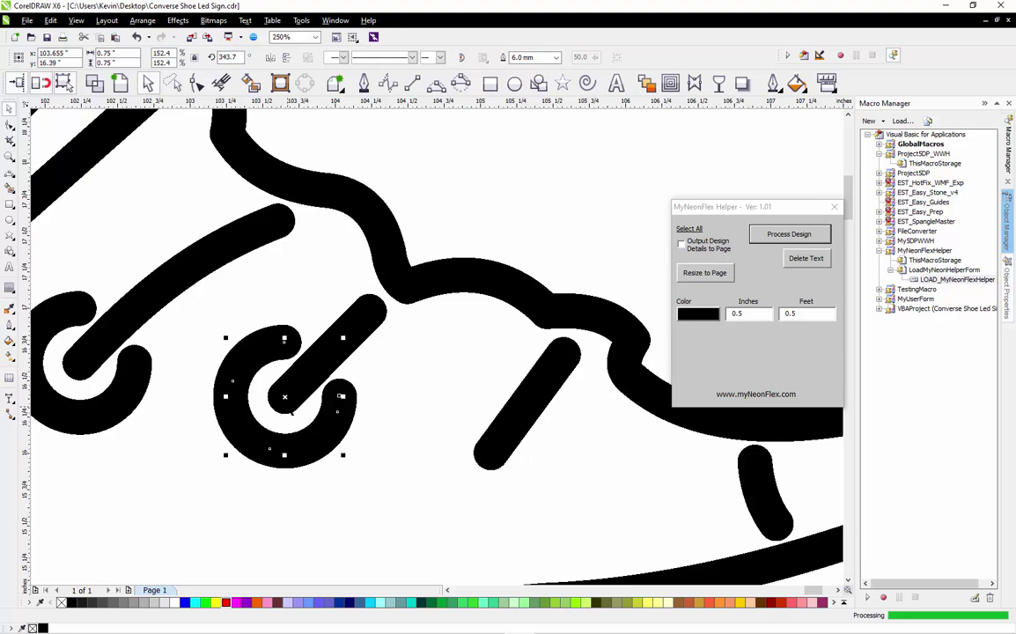
Copy the open eyelet onto the fifth lace's end and rotate it to leave similar gaps on both sides of the lace
left_click_drag(283, 396, 495, 470)
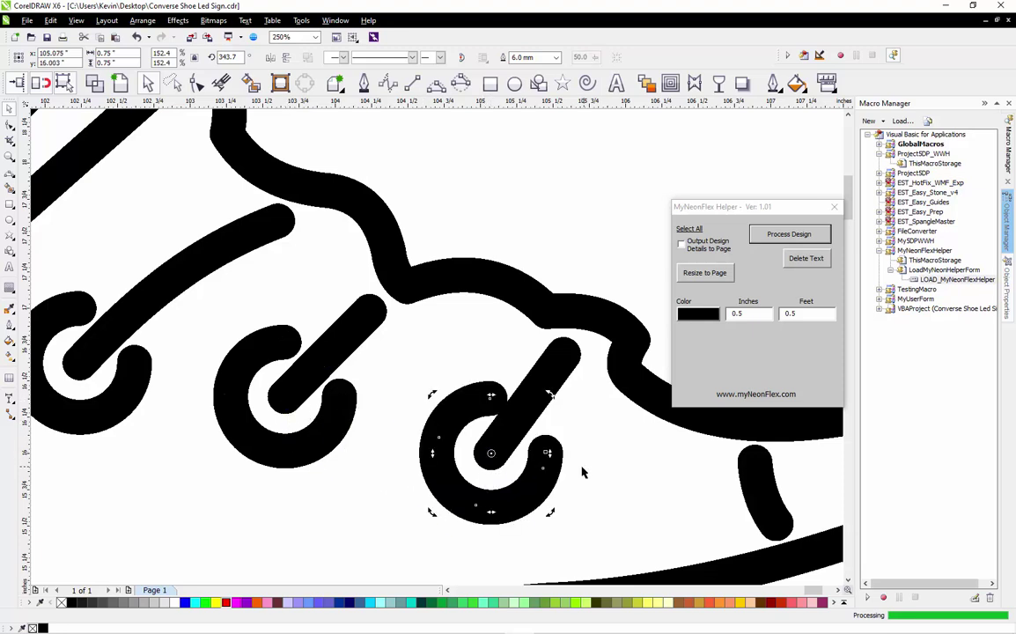
scroll(544, 374, "up", 2)
left_click_drag(514, 330, 504, 316)
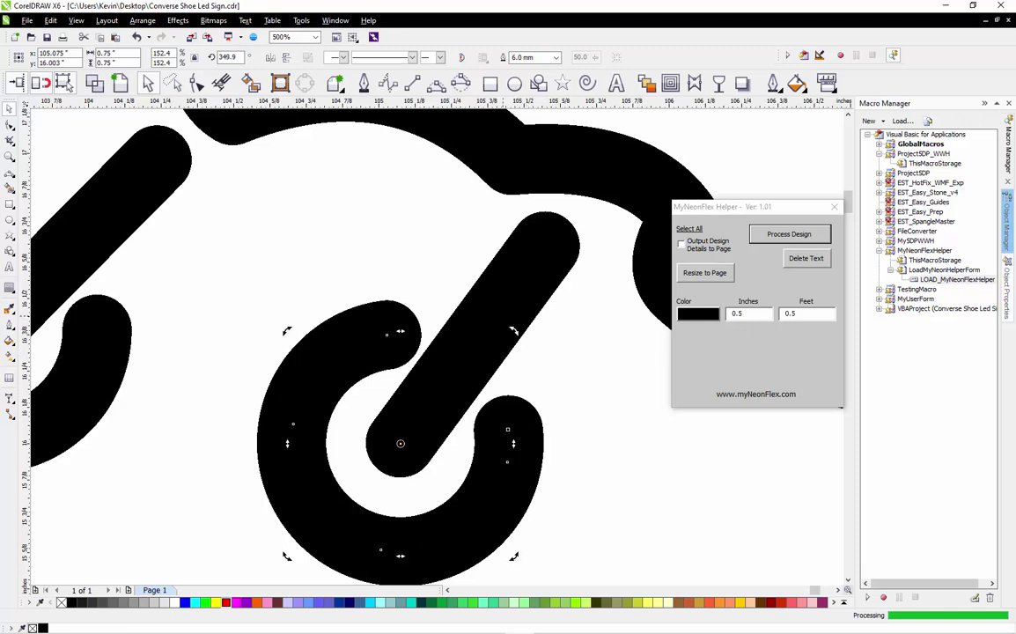
left_click_drag(361, 400, 363, 402)
left_click(565, 362)
scroll(405, 339, "down", 2)
Examine the whole shoe and the CONVERSE lettering for shapes that still need openings
scroll(407, 345, "down", 3)
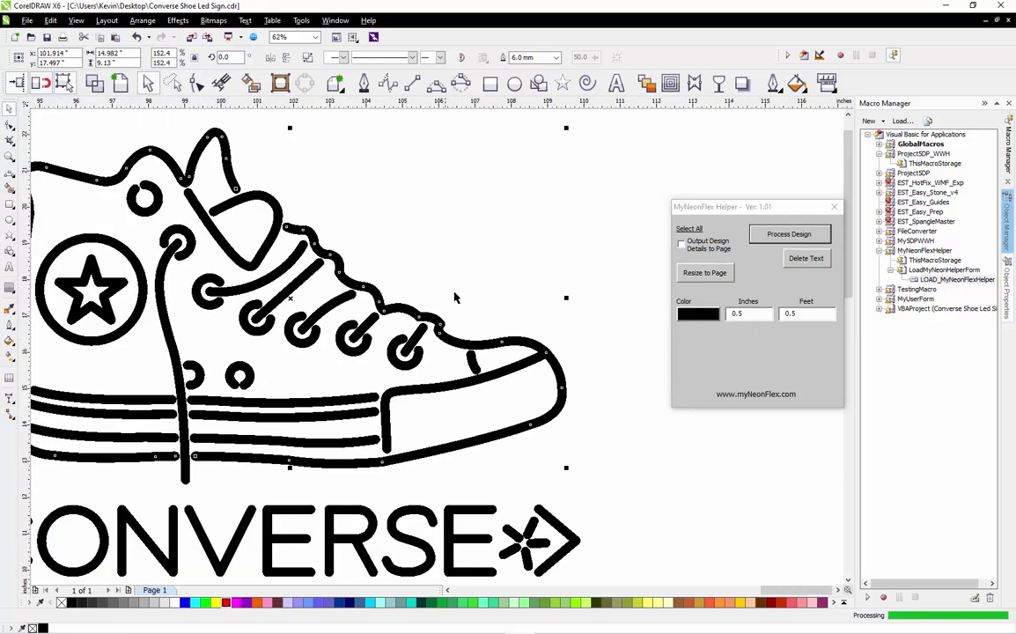
scroll(387, 249, "down", 1)
scroll(377, 267, "up", 1)
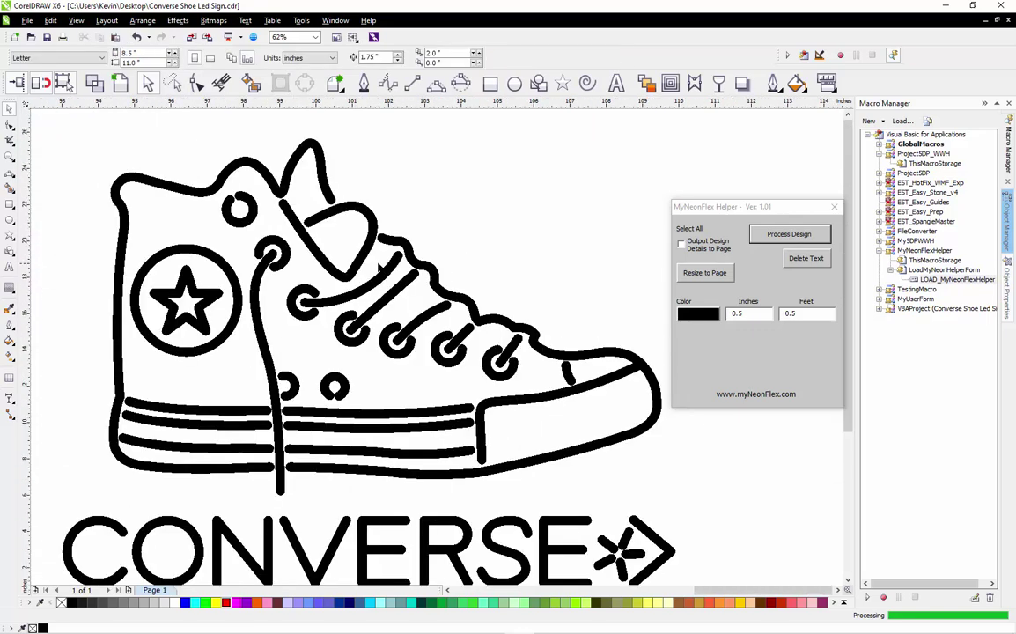
scroll(377, 268, "down", 1)
scroll(388, 333, "up", 1)
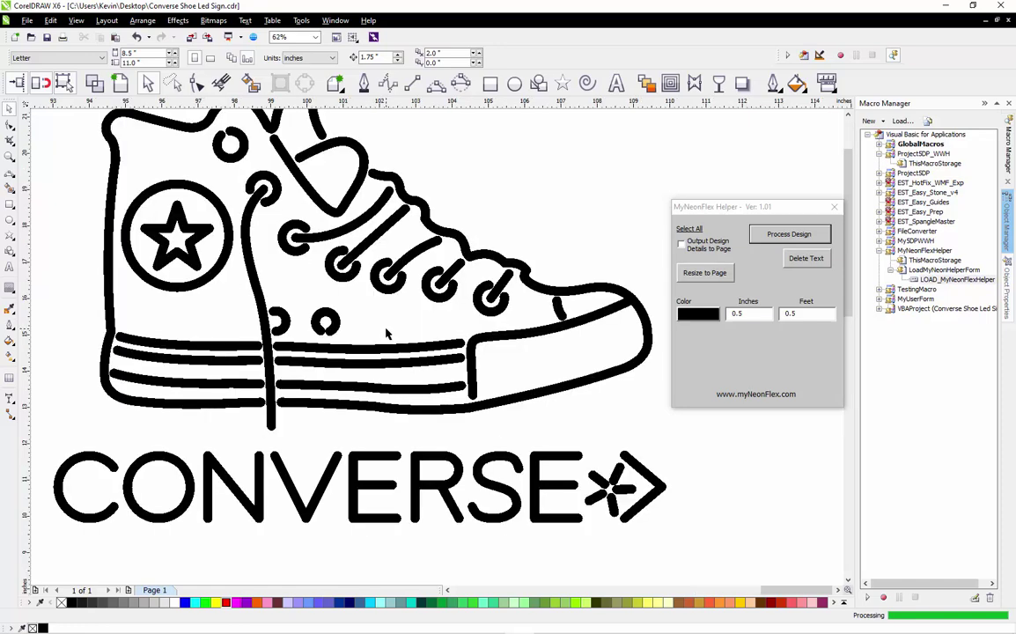
scroll(385, 333, "down", 1)
scroll(245, 255, "up", 2)
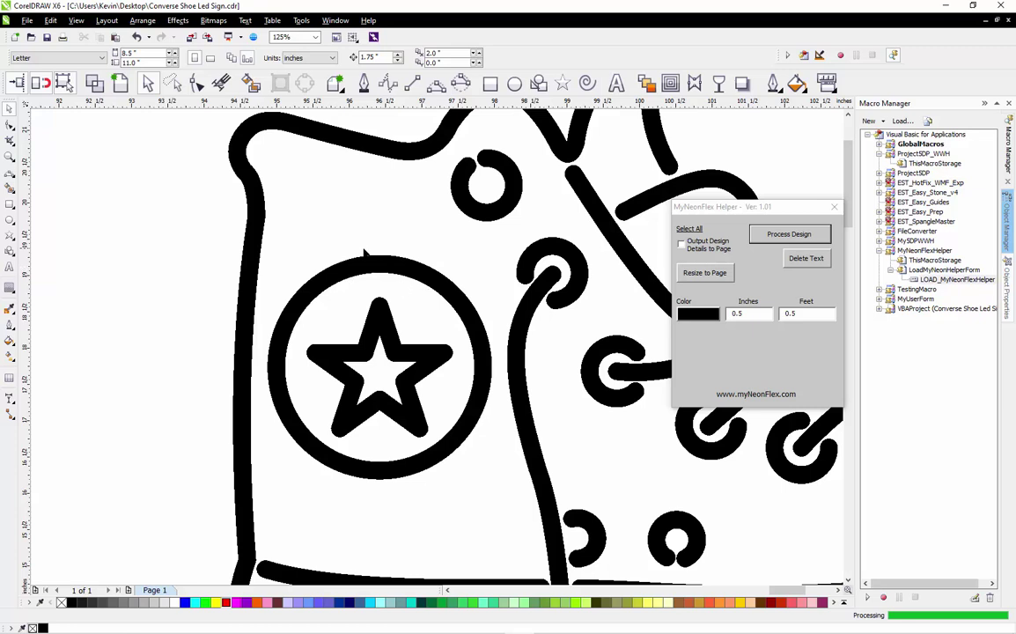
Convert the ankle badge circle to curves, add nodes beside its bottom node, break it apart and delete the short segments between them
left_click(350, 435)
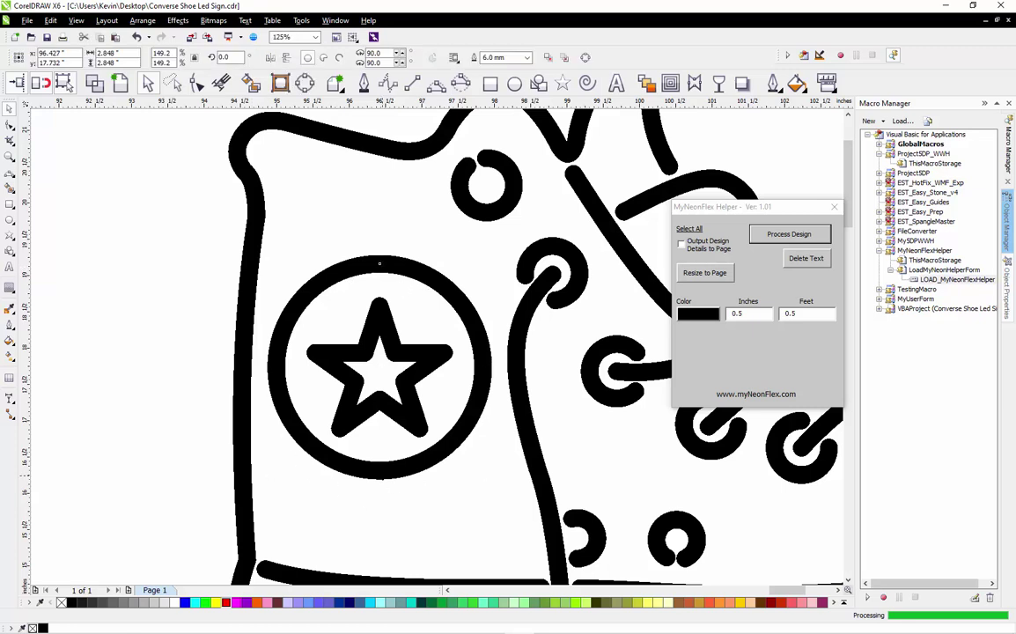
left_click(343, 331)
key("F10")
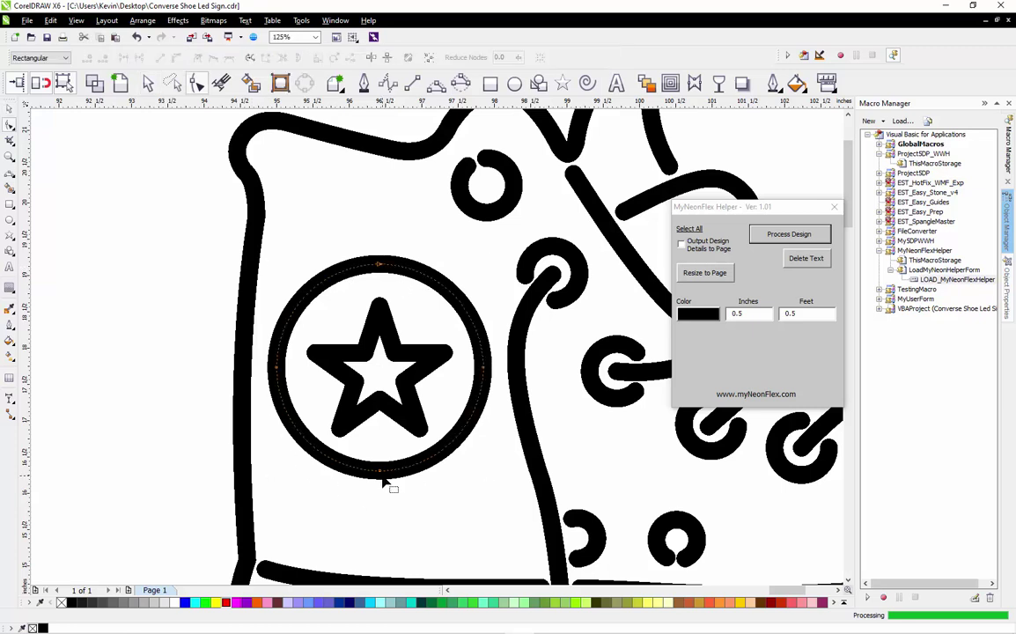
scroll(382, 482, "up", 2)
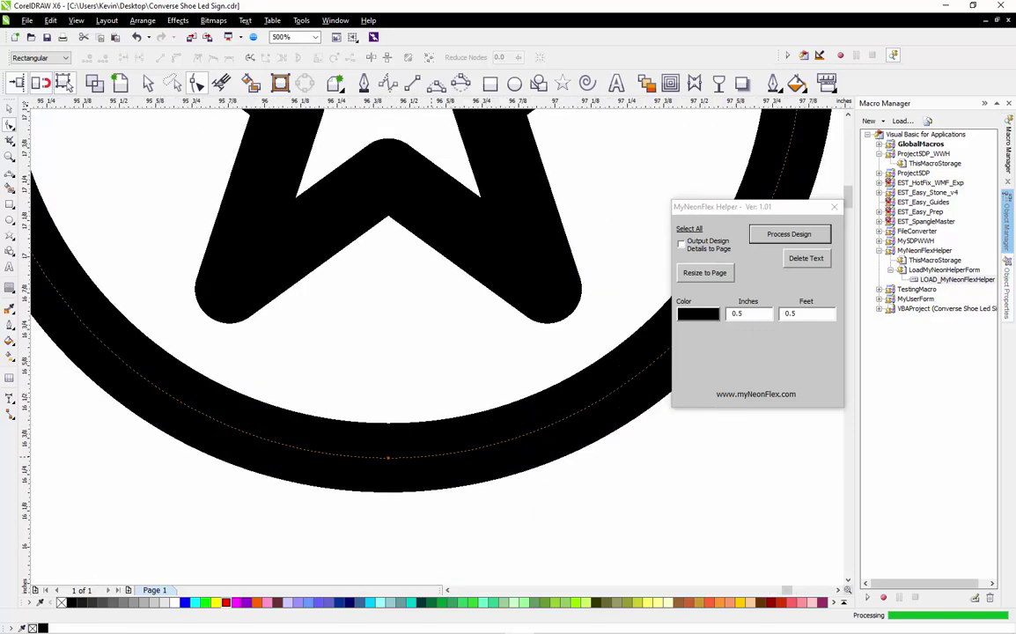
mouse_move(443, 454)
left_mouse_down()
mouse_move(645, 427)
mouse_move(445, 453)
left_mouse_up()
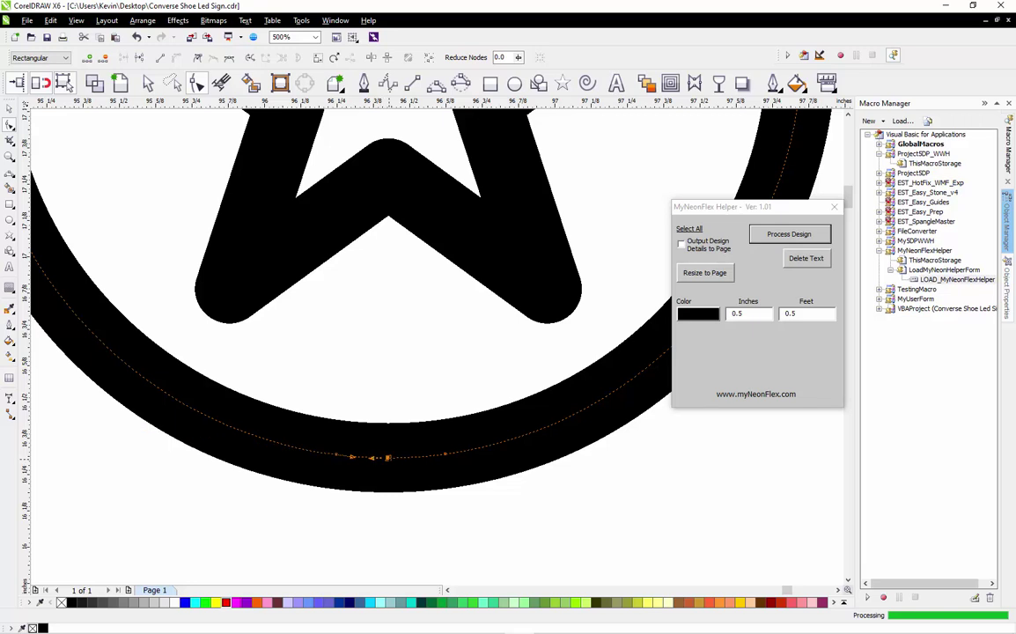
right_click(390, 461)
left_click(437, 413)
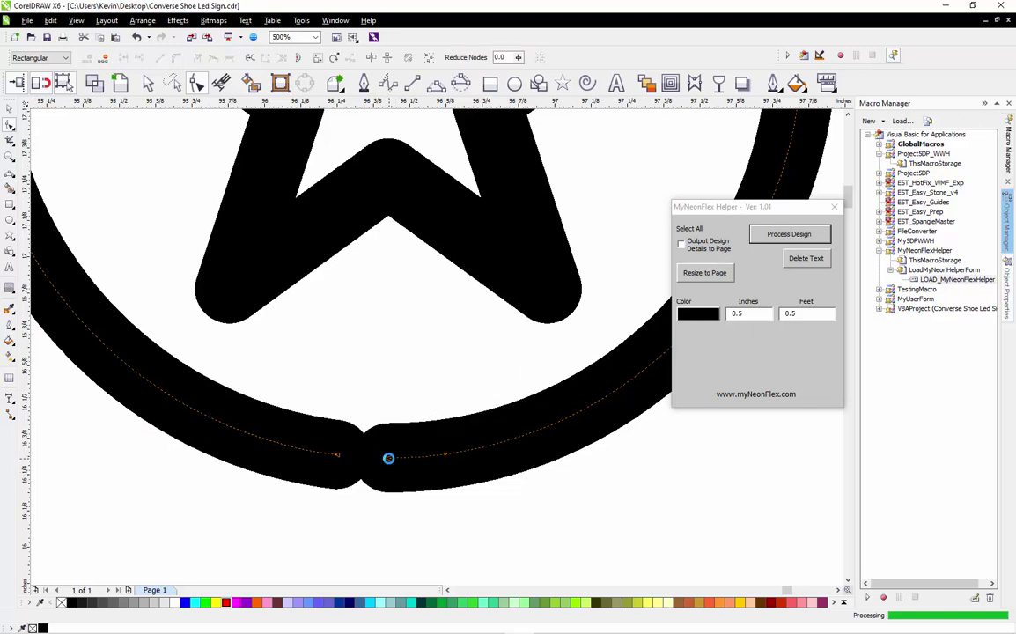
key("Delete")
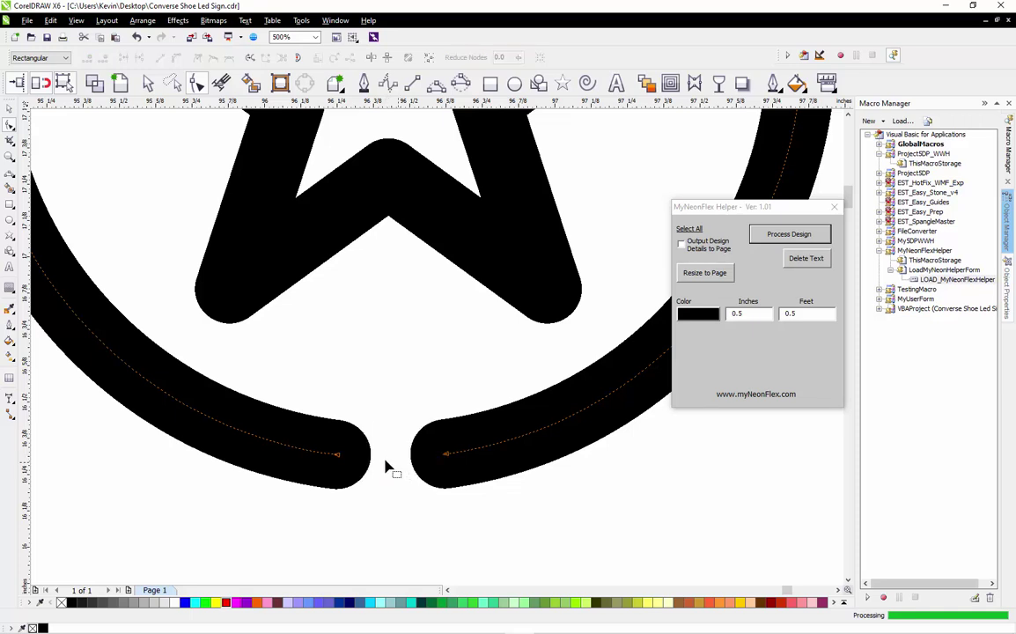
Move the circle's two open end nodes closer together to narrow the gap at its bottom
left_click_drag(337, 454, 348, 455)
left_click_drag(445, 454, 433, 456)
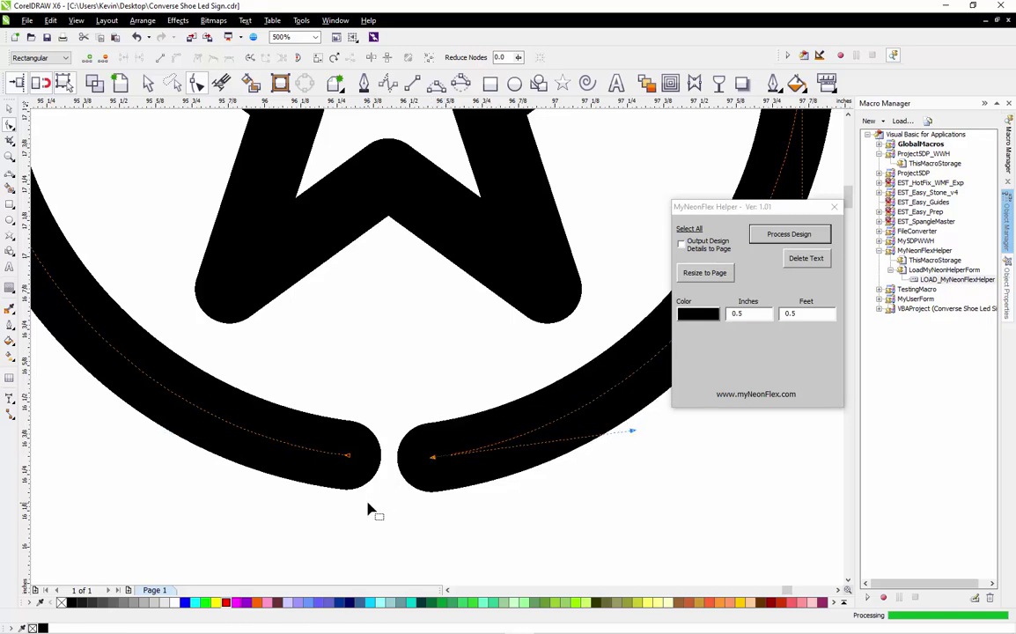
key("space")
scroll(378, 478, "down", 4)
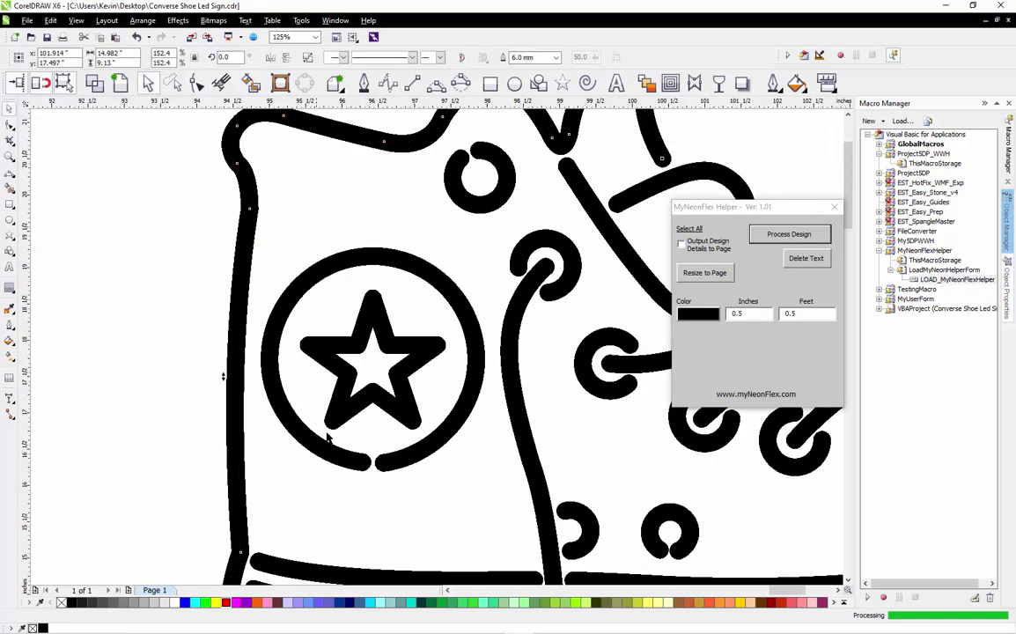
Convert the badge star to curves, add nodes beside its bottom inner corner, break the corner apart and delete the short segments
scroll(223, 375, "up", 2)
left_click(377, 398)
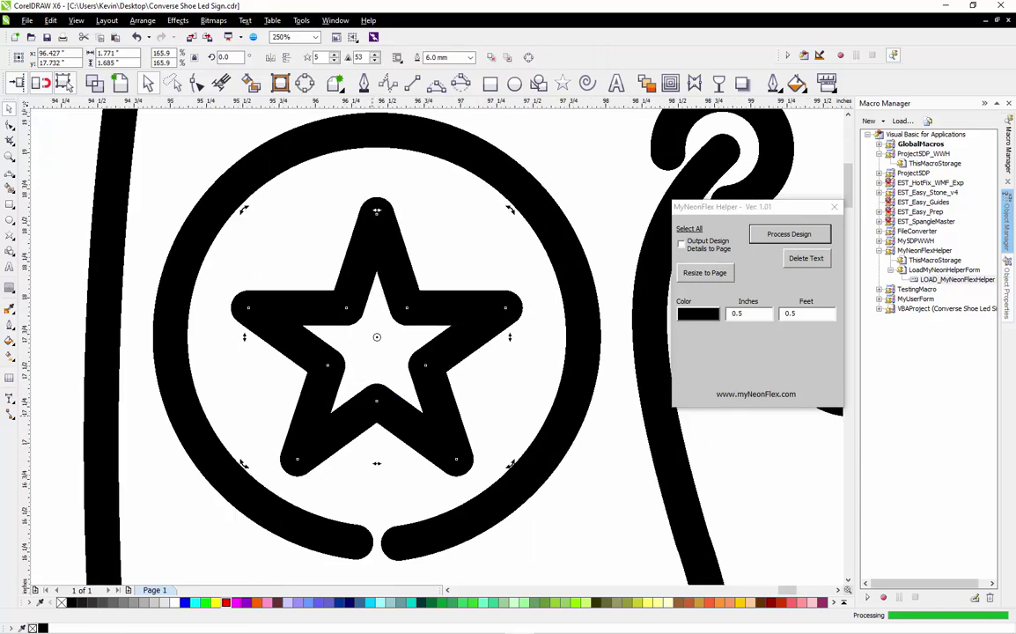
scroll(376, 417, "up", 2)
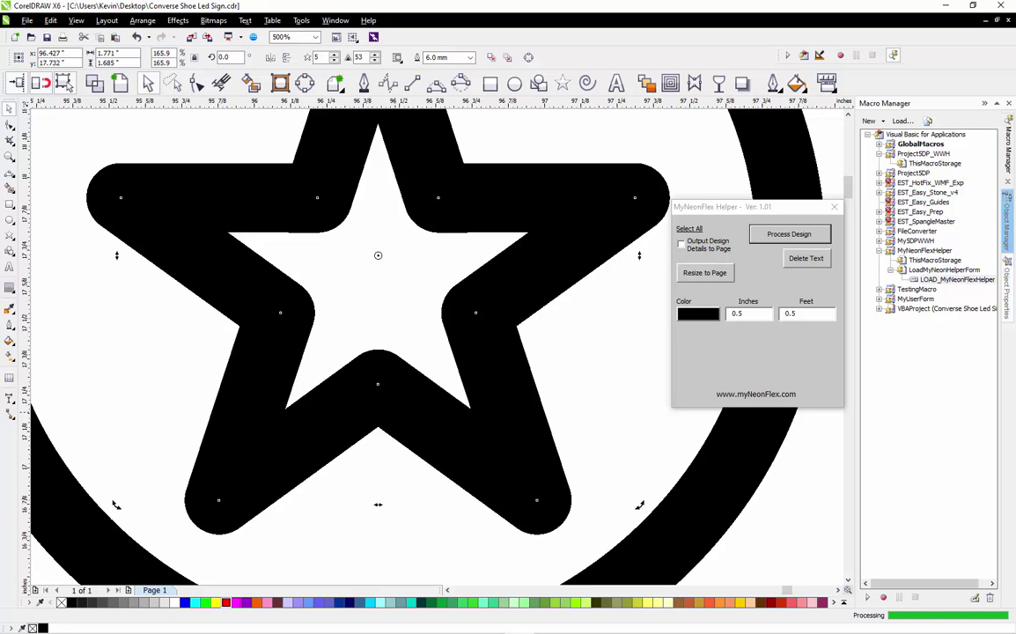
key("F10")
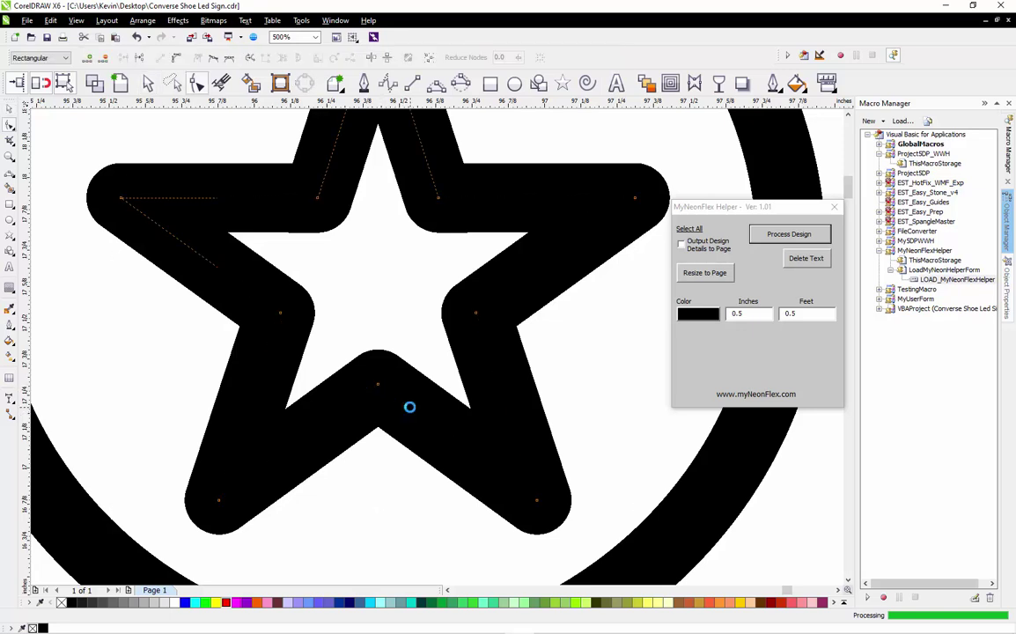
left_click(410, 407)
double_click(346, 407)
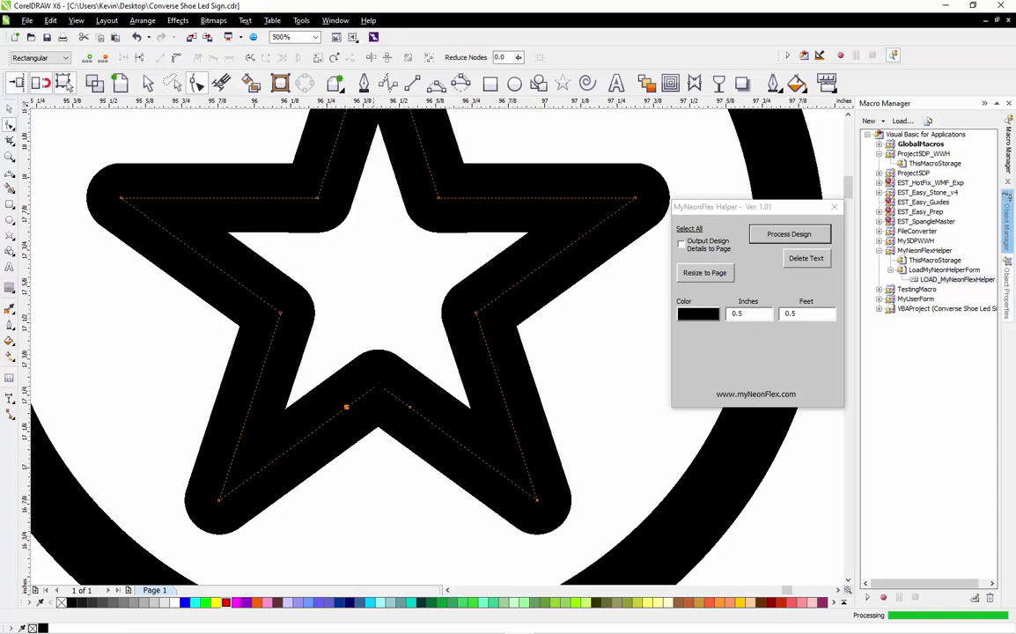
right_click(377, 384)
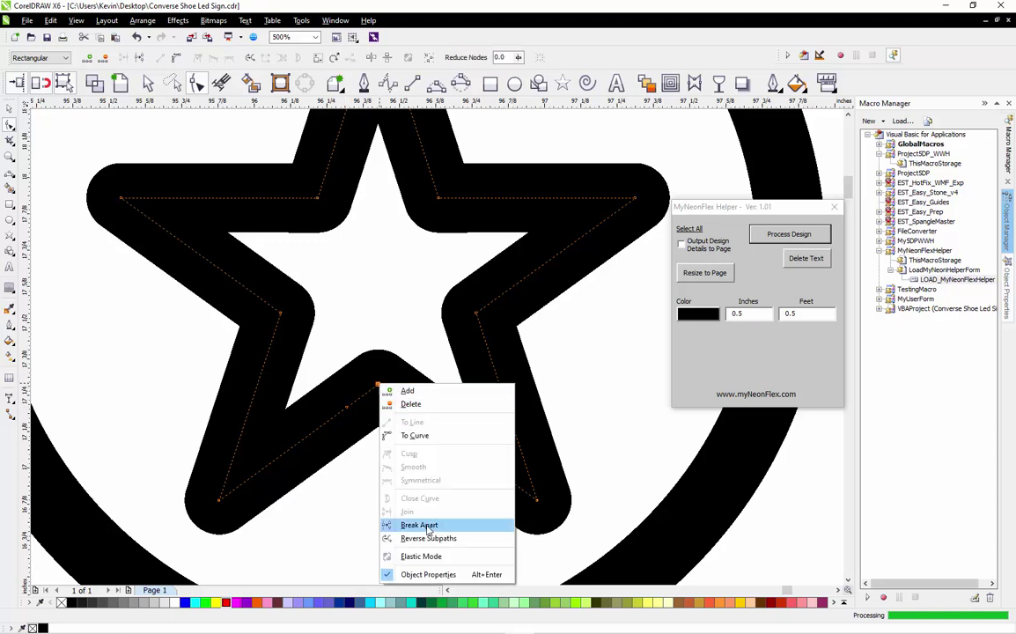
left_click(388, 478)
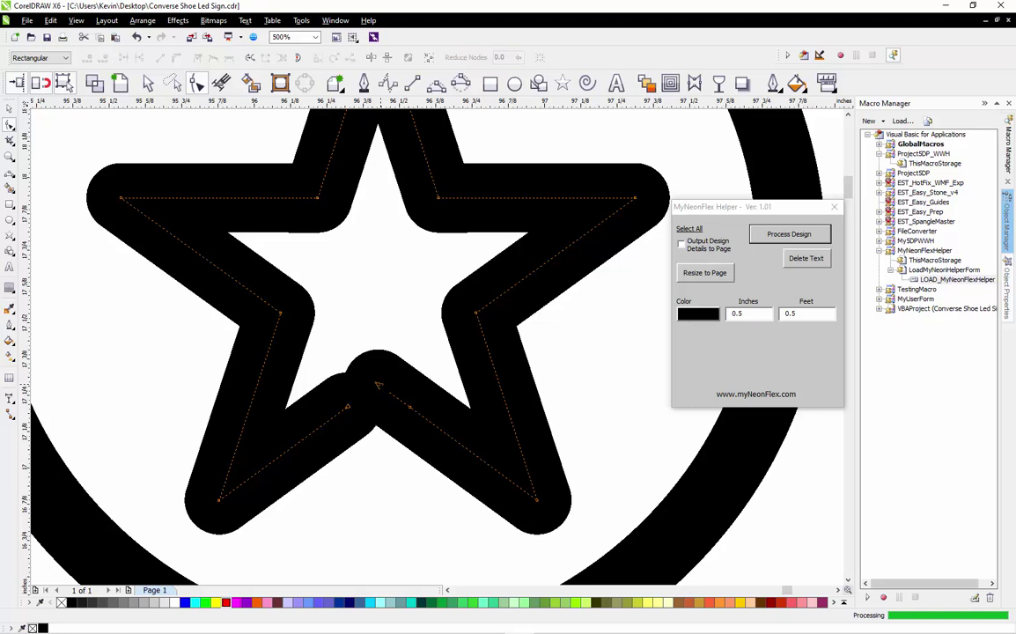
key("Delete")
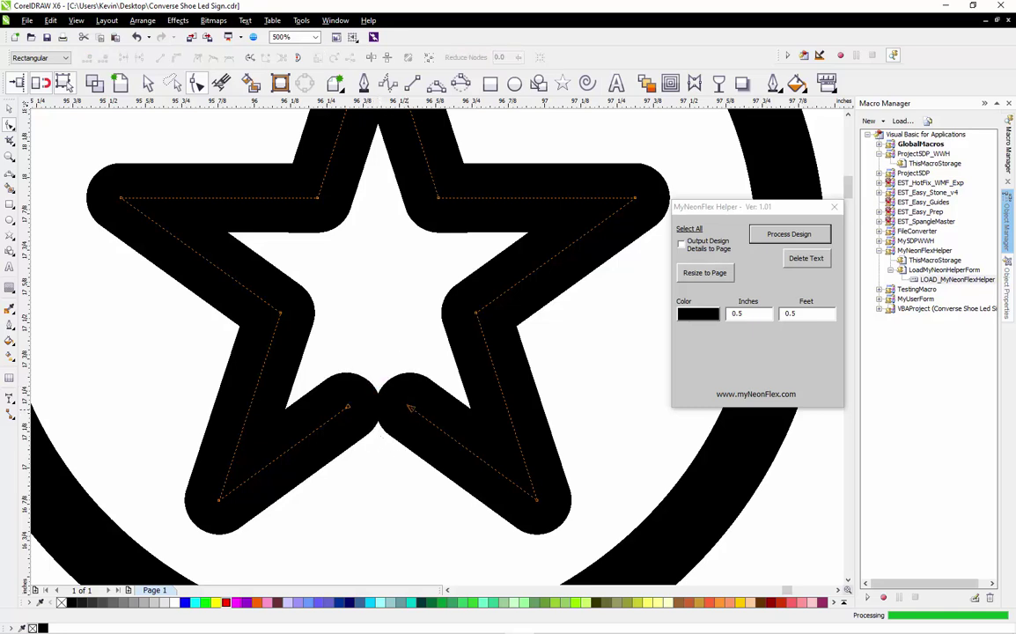
Widen the star's bottom gap by adding a node slightly farther back on each side and deleting the two open end nodes
key("space")
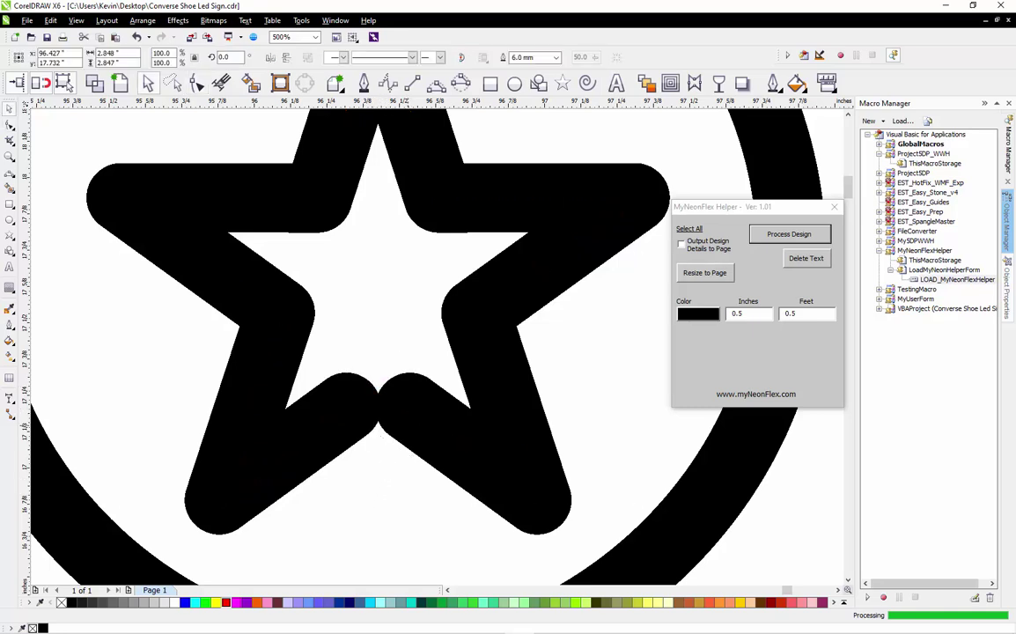
key("space")
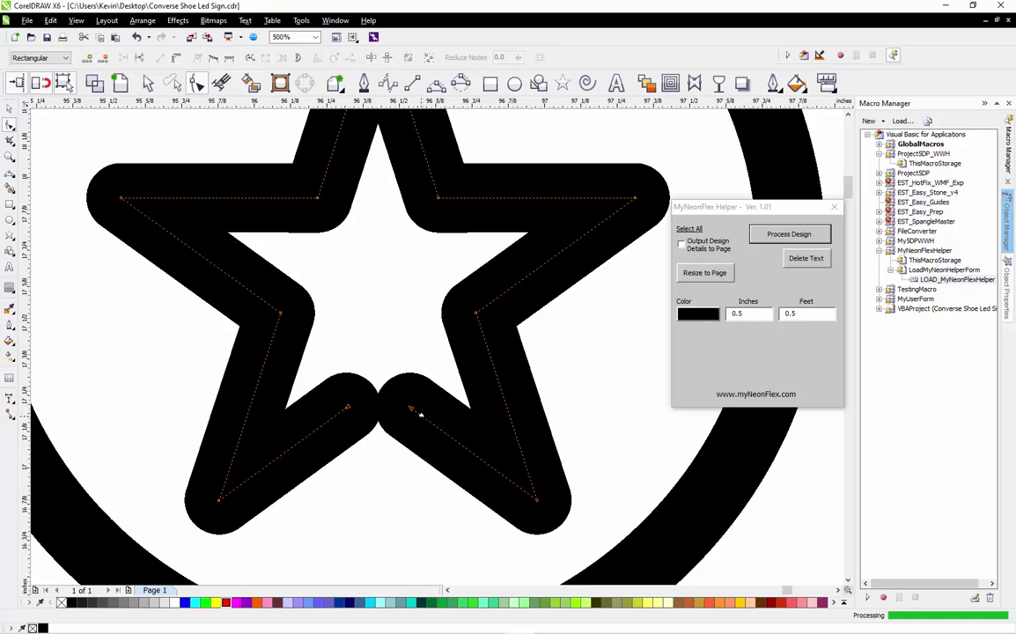
left_click(411, 410)
double_click(335, 415)
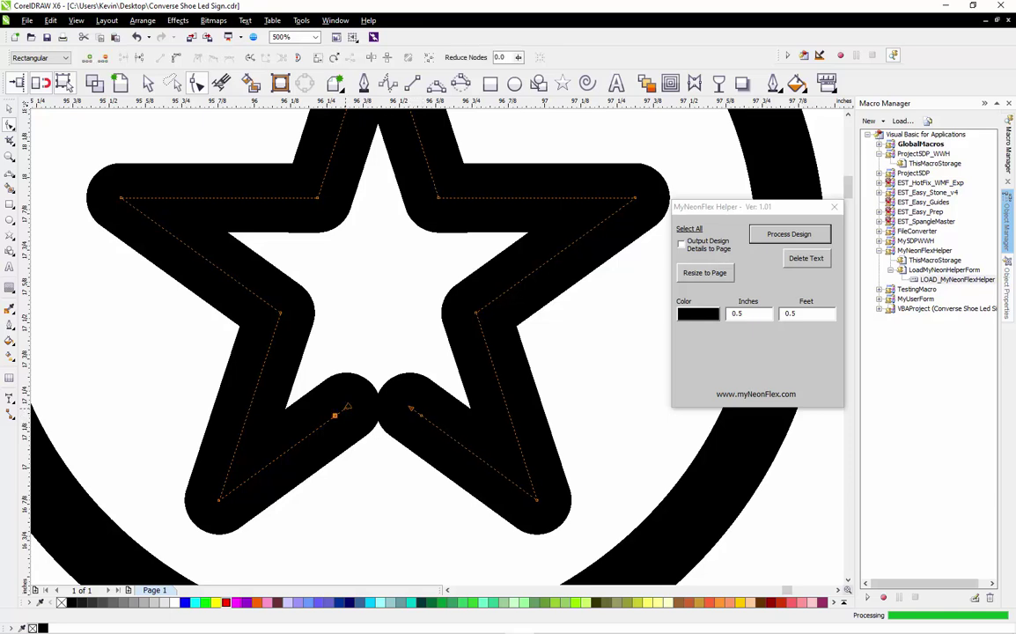
double_click(348, 407)
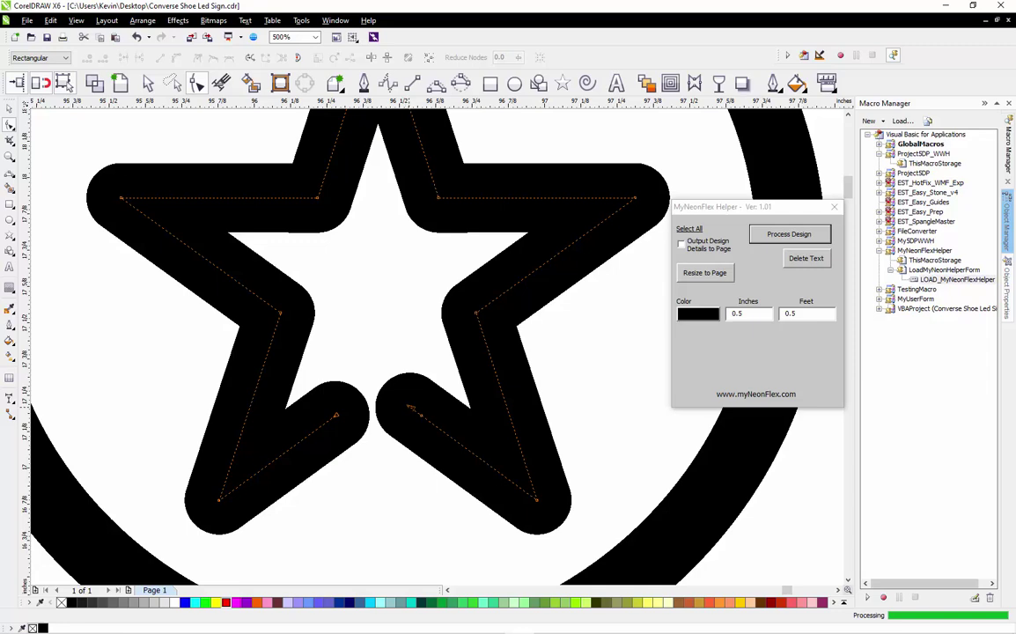
key("space")
scroll(363, 451, "down", 1)
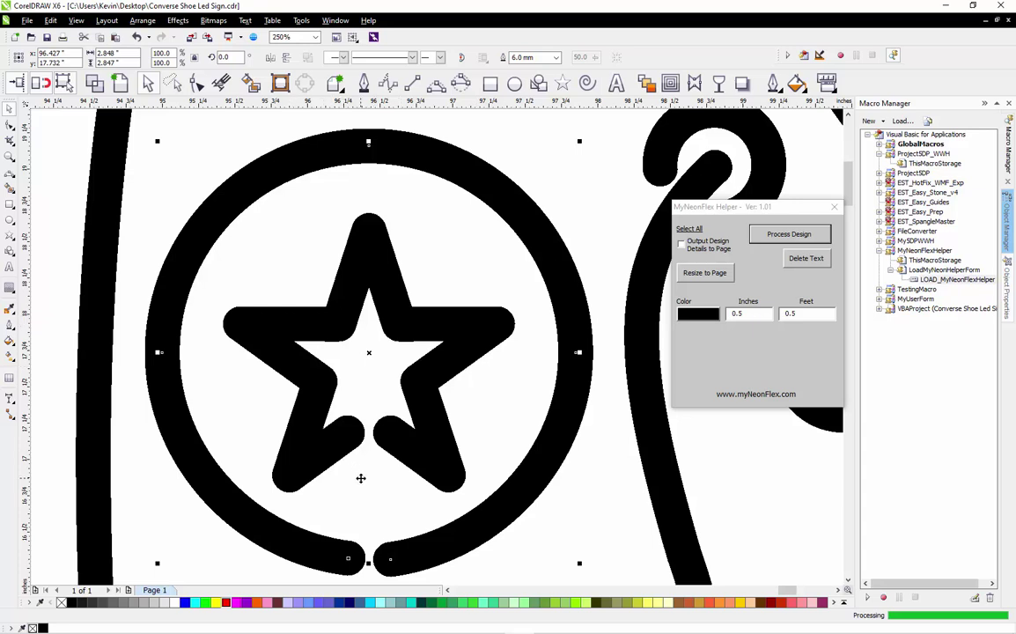
left_click(357, 327)
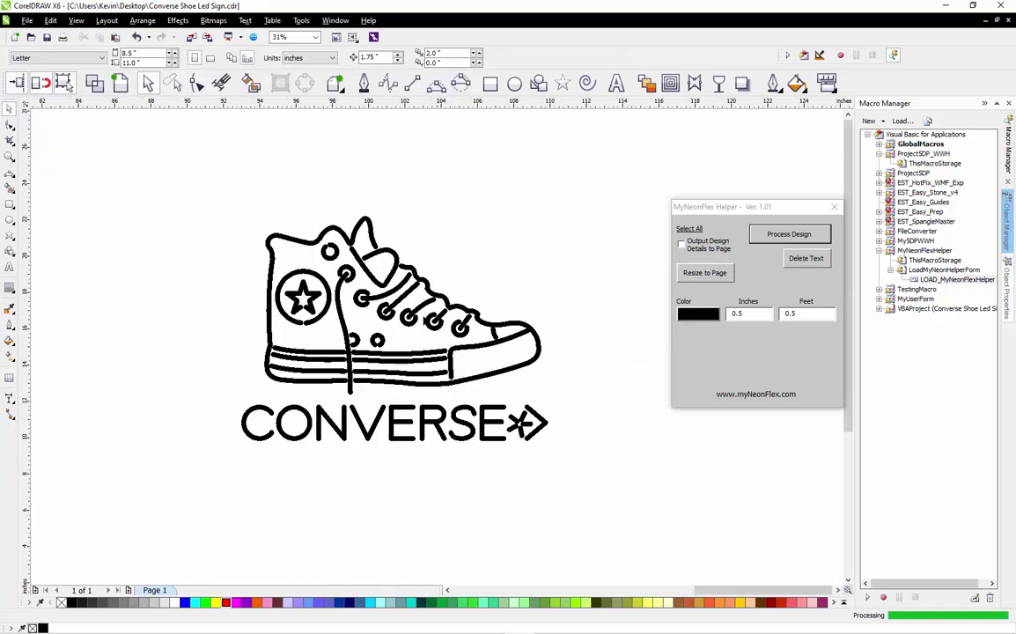
Centre the whole shoe horizontally above the CONVERSE lettering
left_click_drag(222, 397, 571, 478)
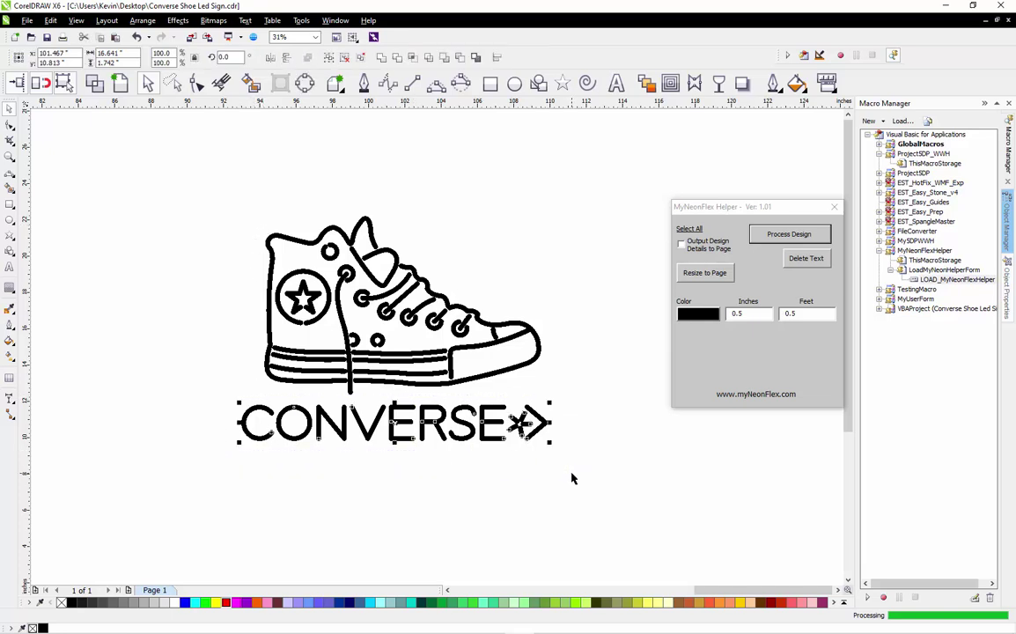
left_click(560, 215)
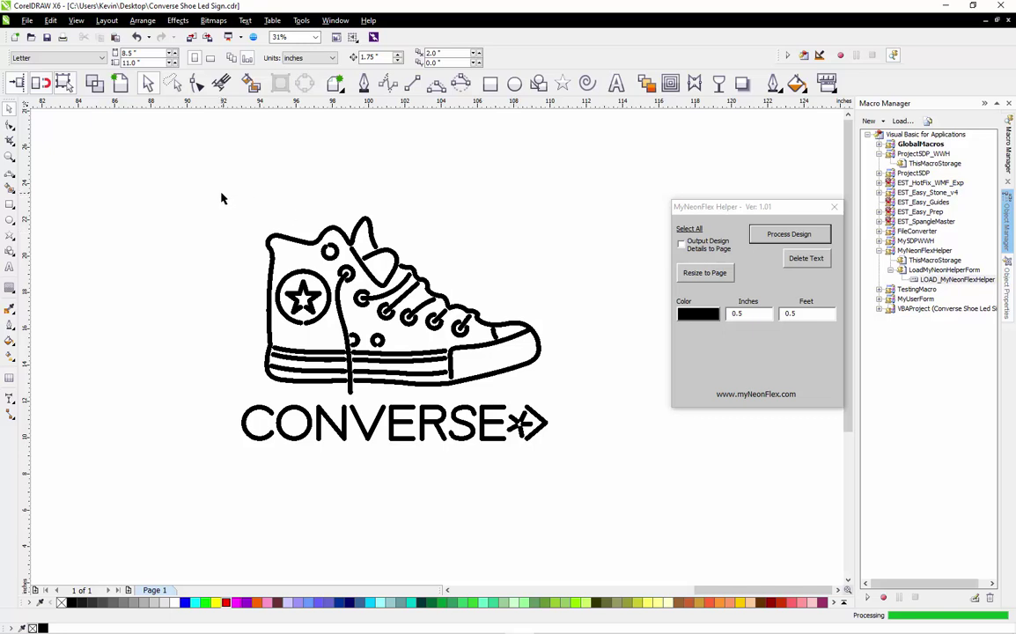
left_click_drag(222, 193, 576, 405)
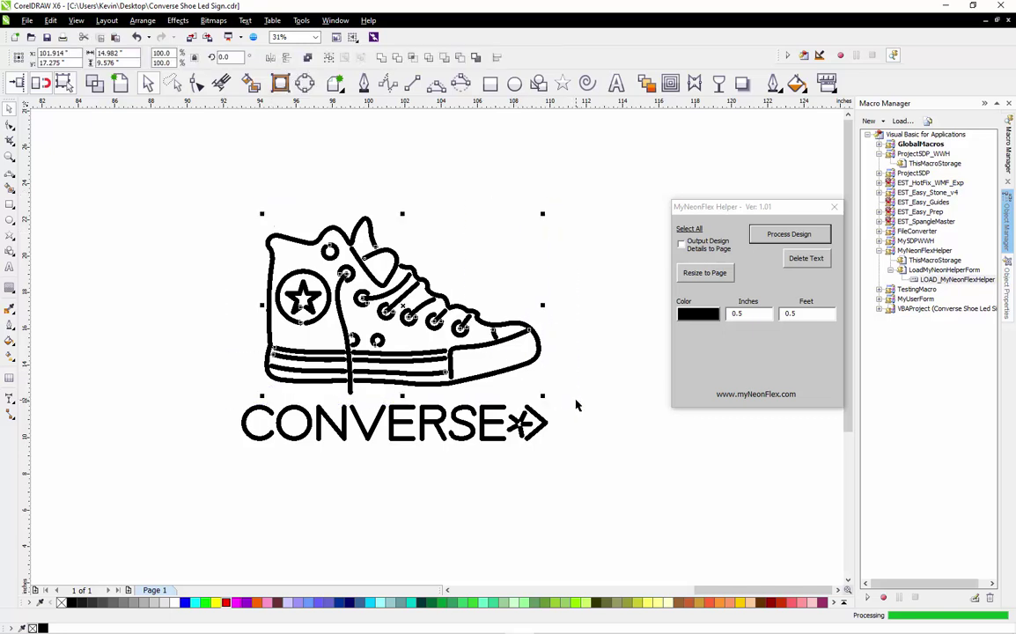
left_click_drag(582, 182, 199, 490)
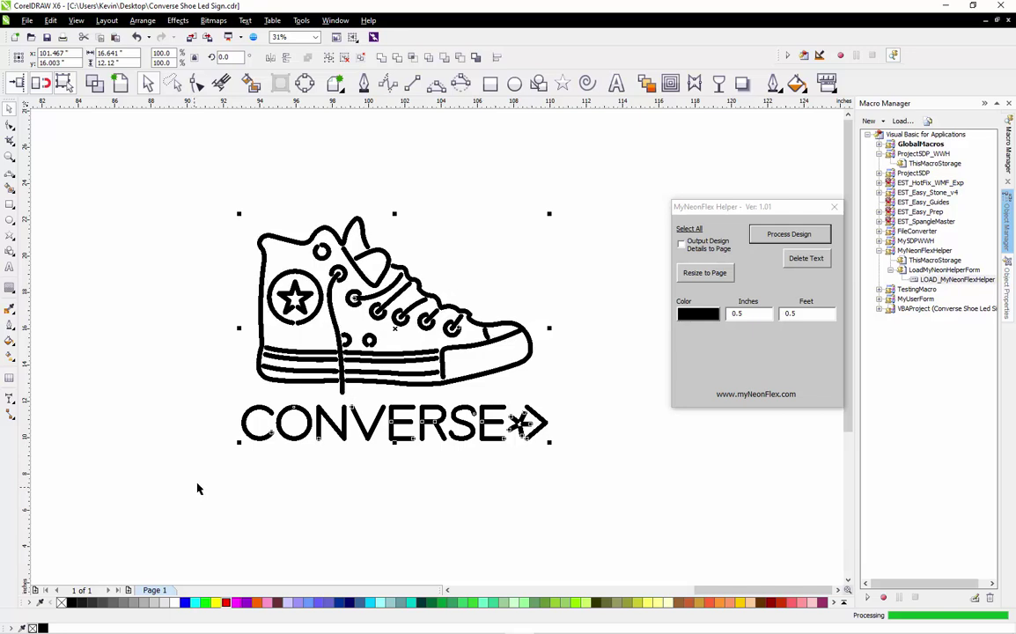
left_click(183, 438)
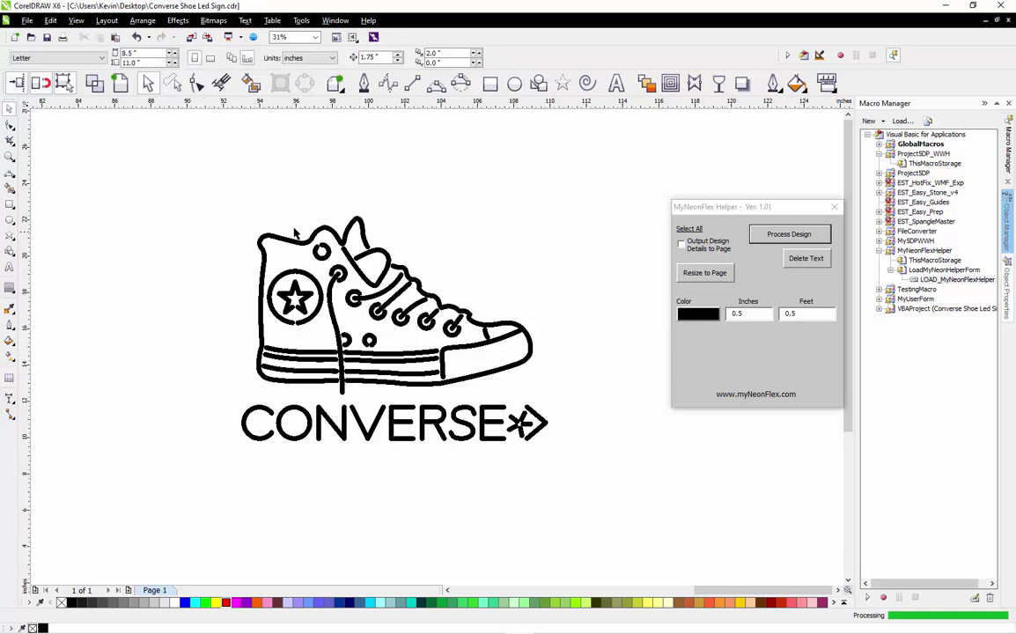
Process the complete shoe and lettering with MyNeonFlex Helper to calculate the required tubing length
left_click_drag(220, 195, 580, 501)
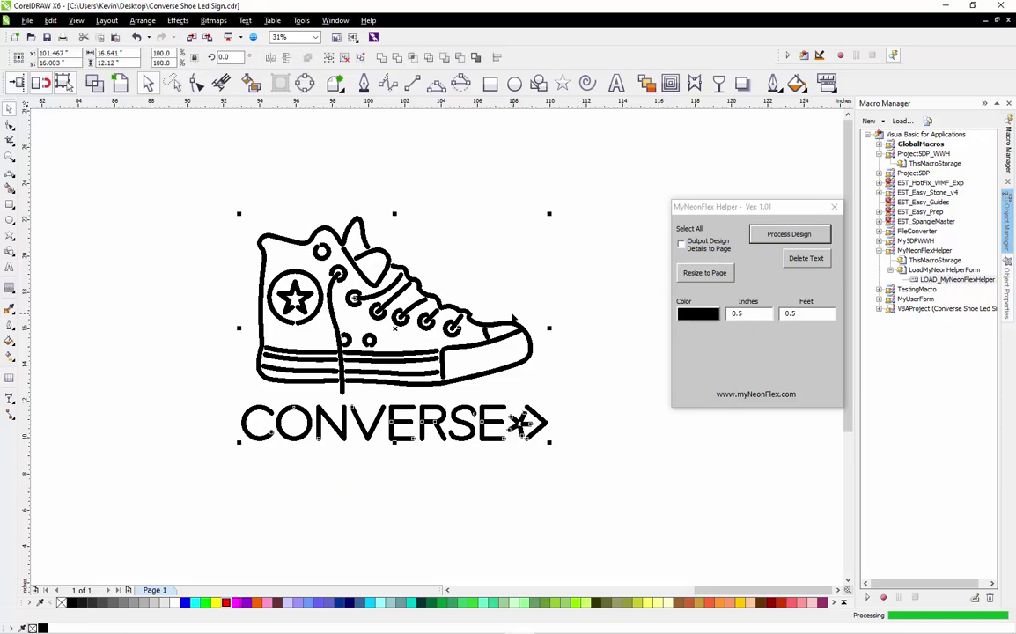
scroll(514, 319, "up", 1)
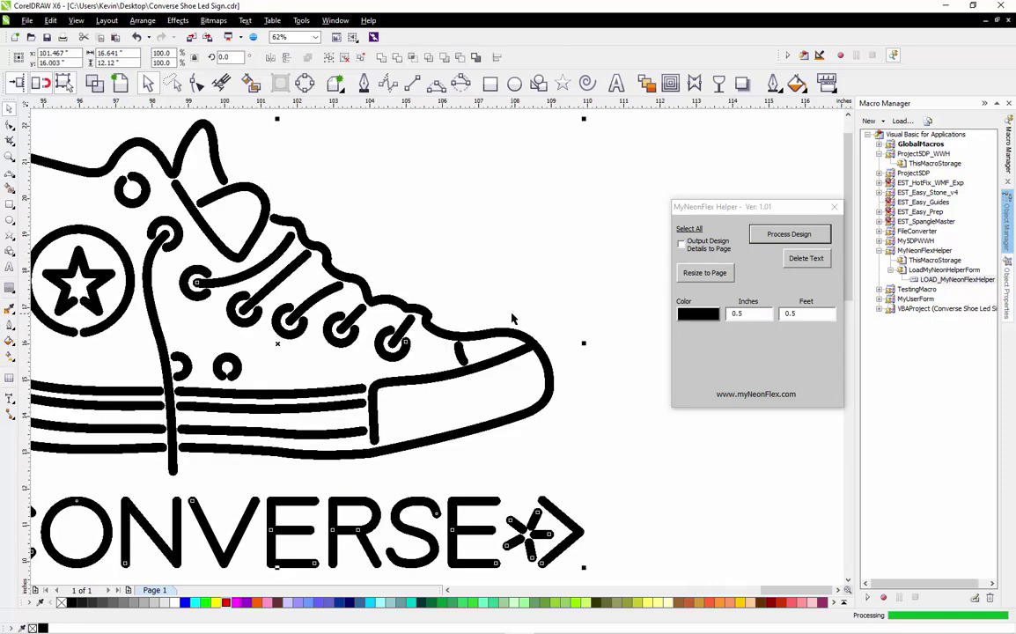
left_click(802, 236)
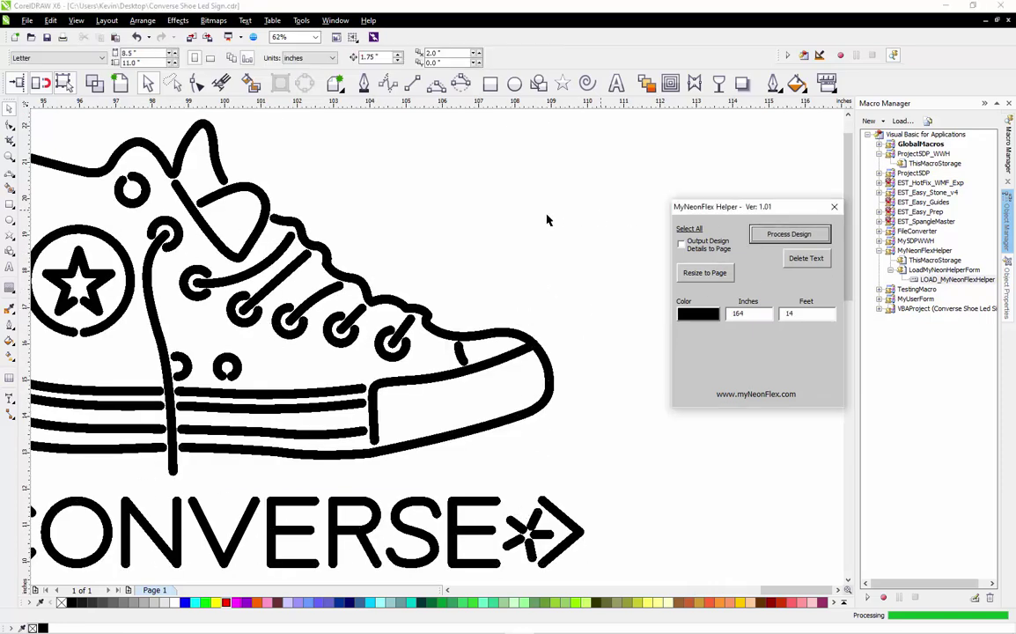
scroll(494, 221, "down", 4)
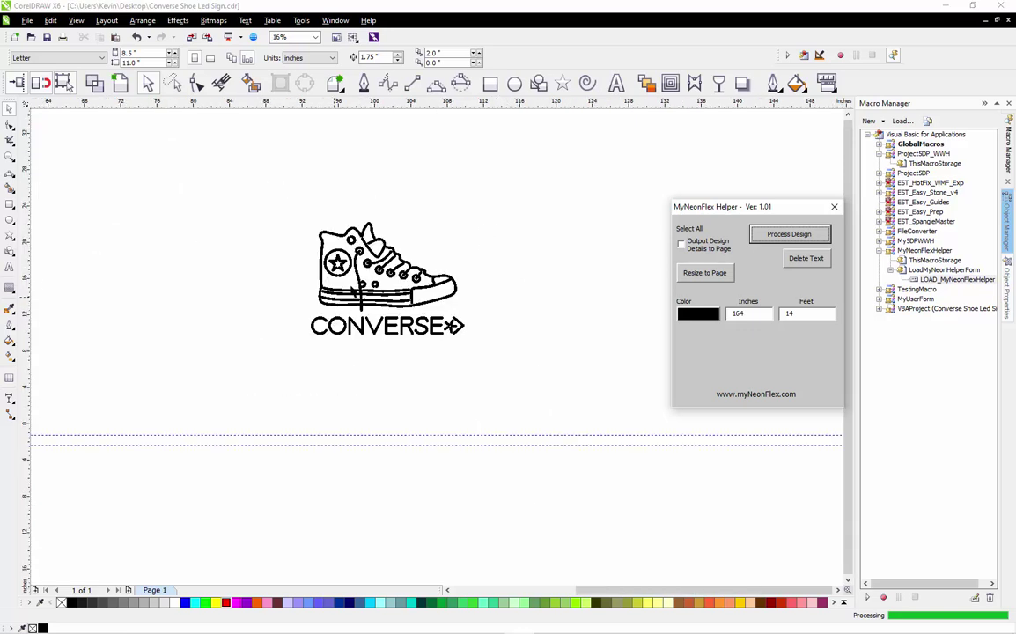
scroll(429, 233, "up", 1)
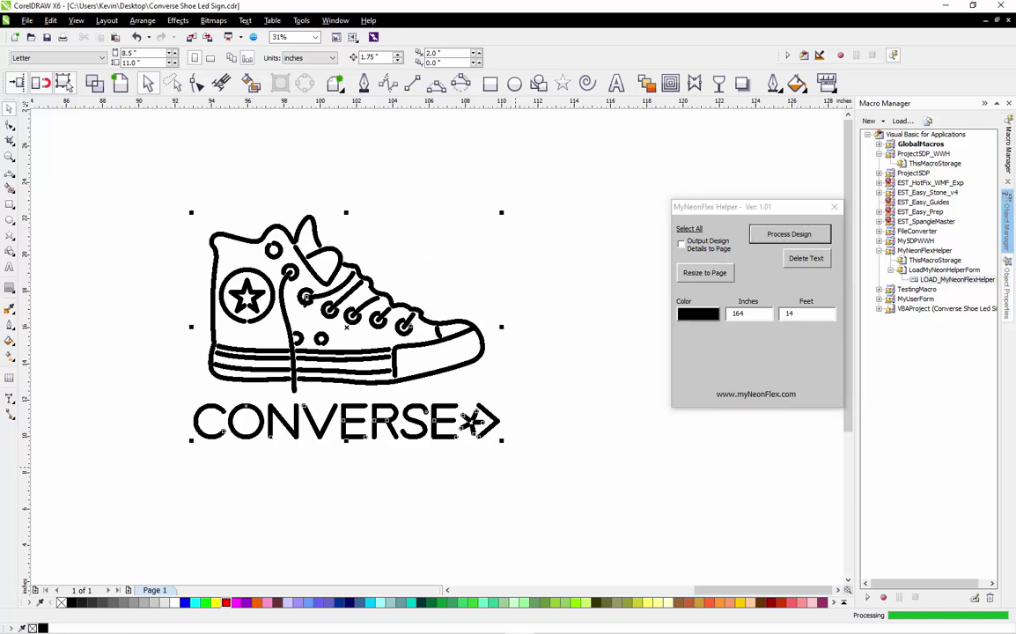
Reprocess the complete shoe and lettering with Output Design Details to Page enabled to place numbered segments and a length list beside it
mouse_move(170, 205)
left_mouse_down()
mouse_move(291, 335)
mouse_move(546, 486)
left_mouse_up()
left_click(713, 249)
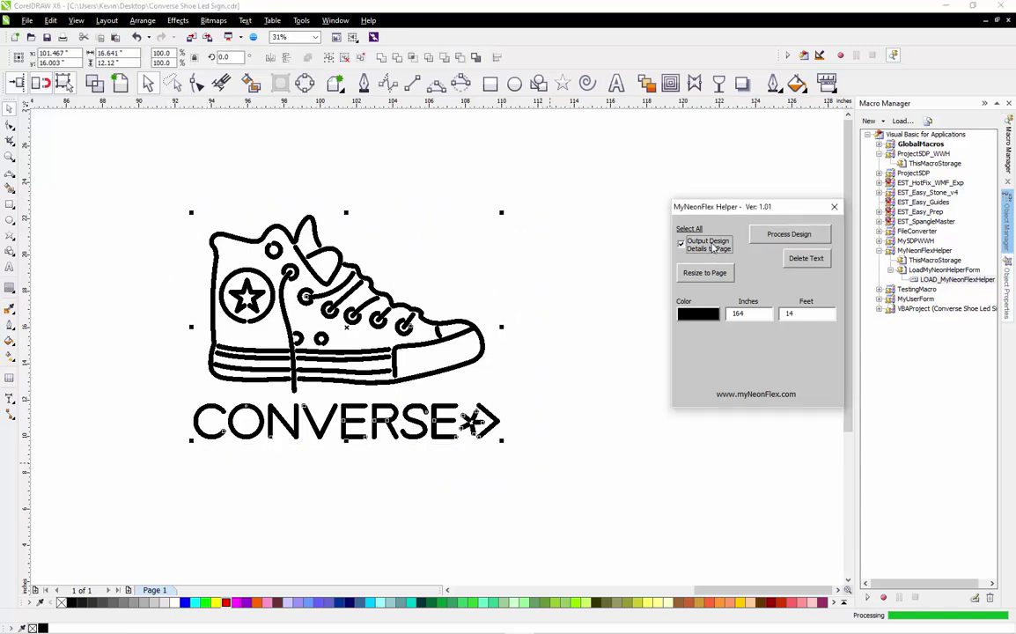
left_click(789, 236)
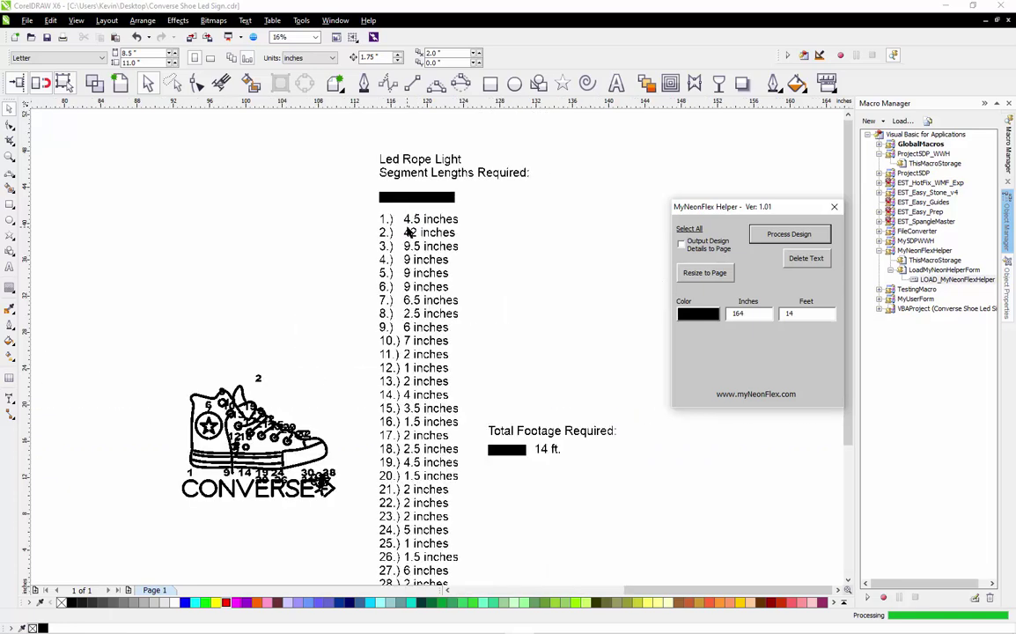
left_click(345, 263)
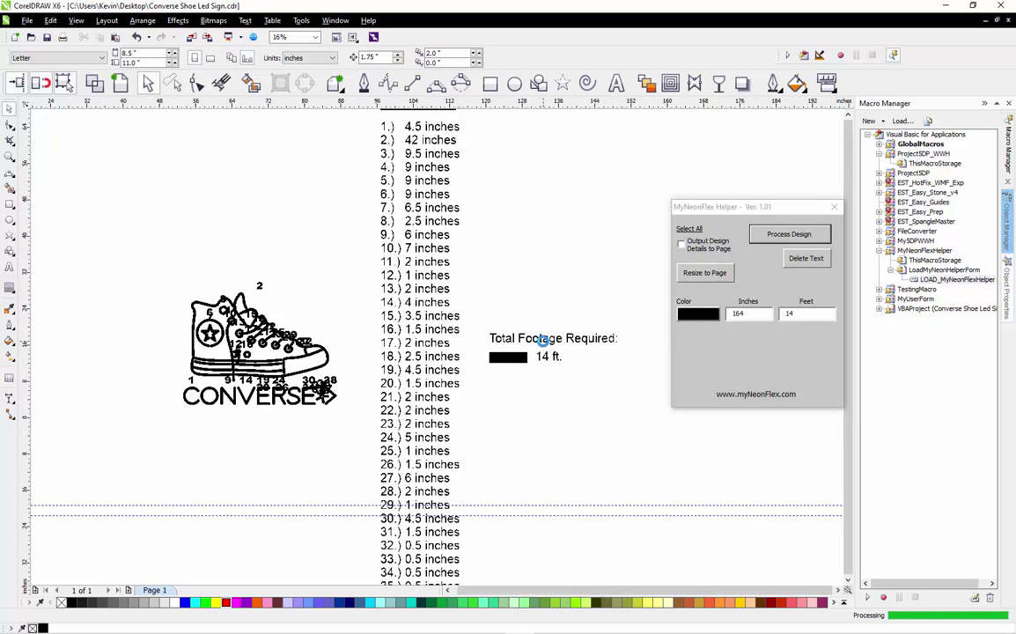
scroll(435, 314, "up", 4)
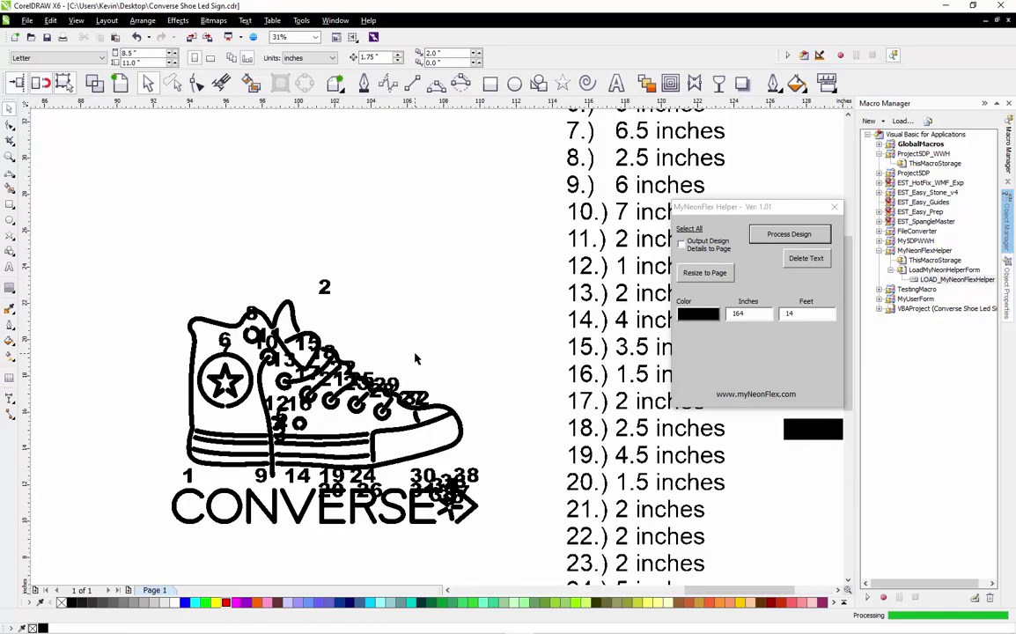